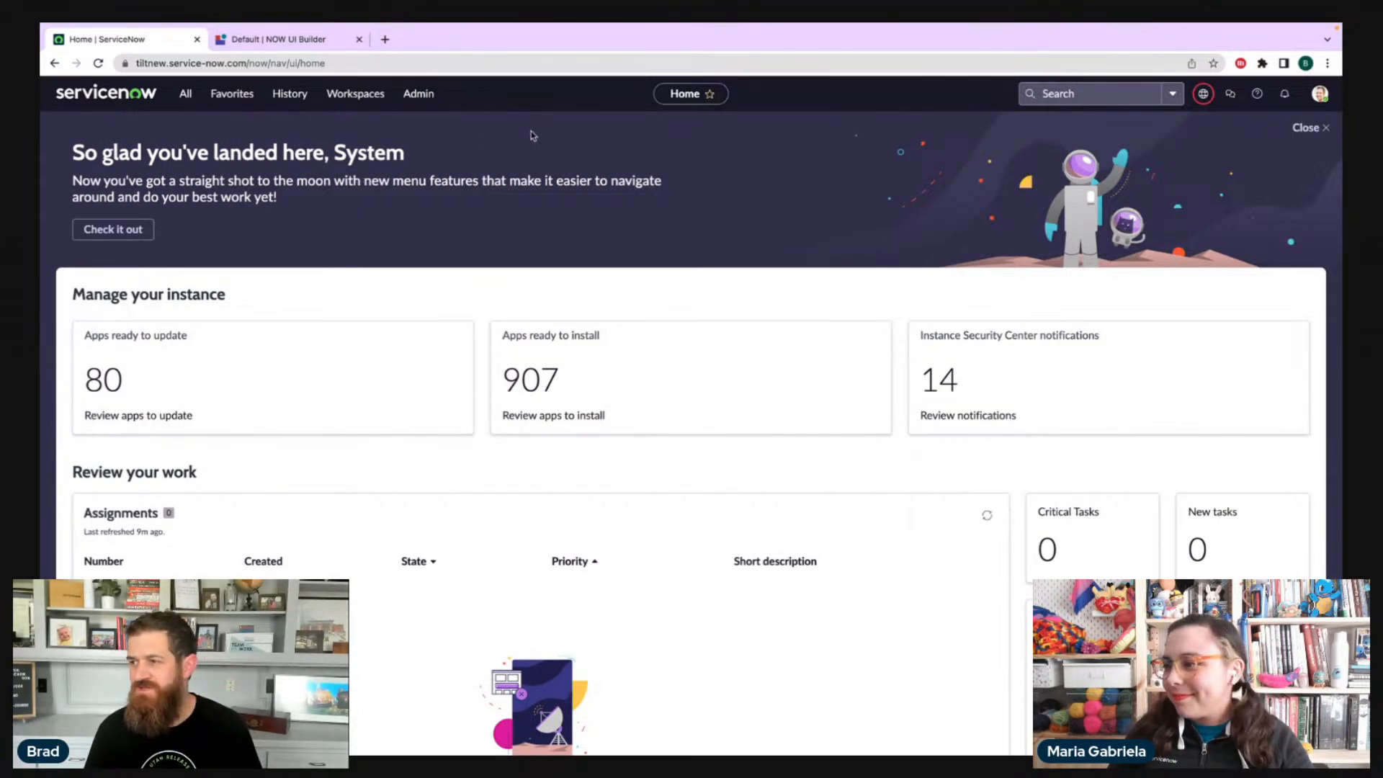
# - Switch to UI Builder and open the Demo Calendar Page default variant of the Fleet Vehicle Management experience
pyautogui.click(254, 40)
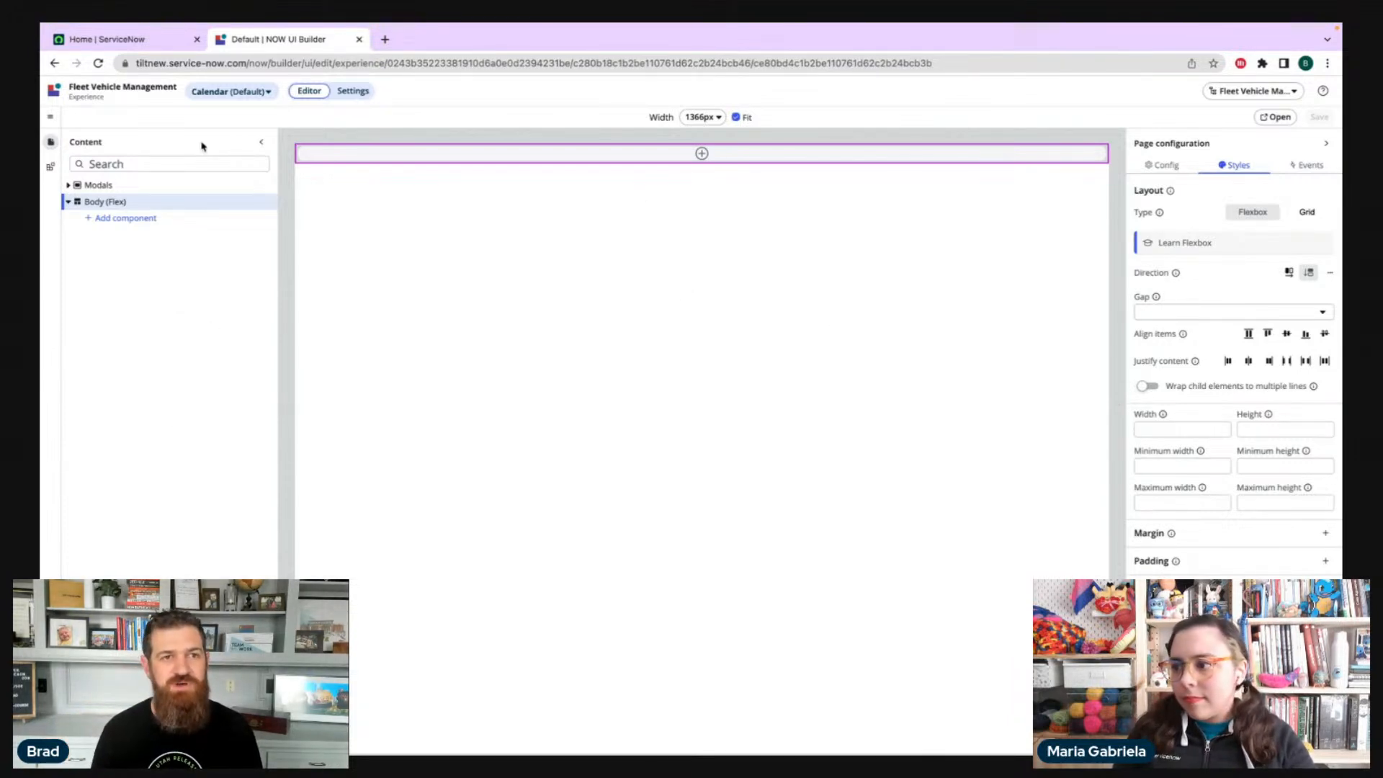
pyautogui.click(228, 92)
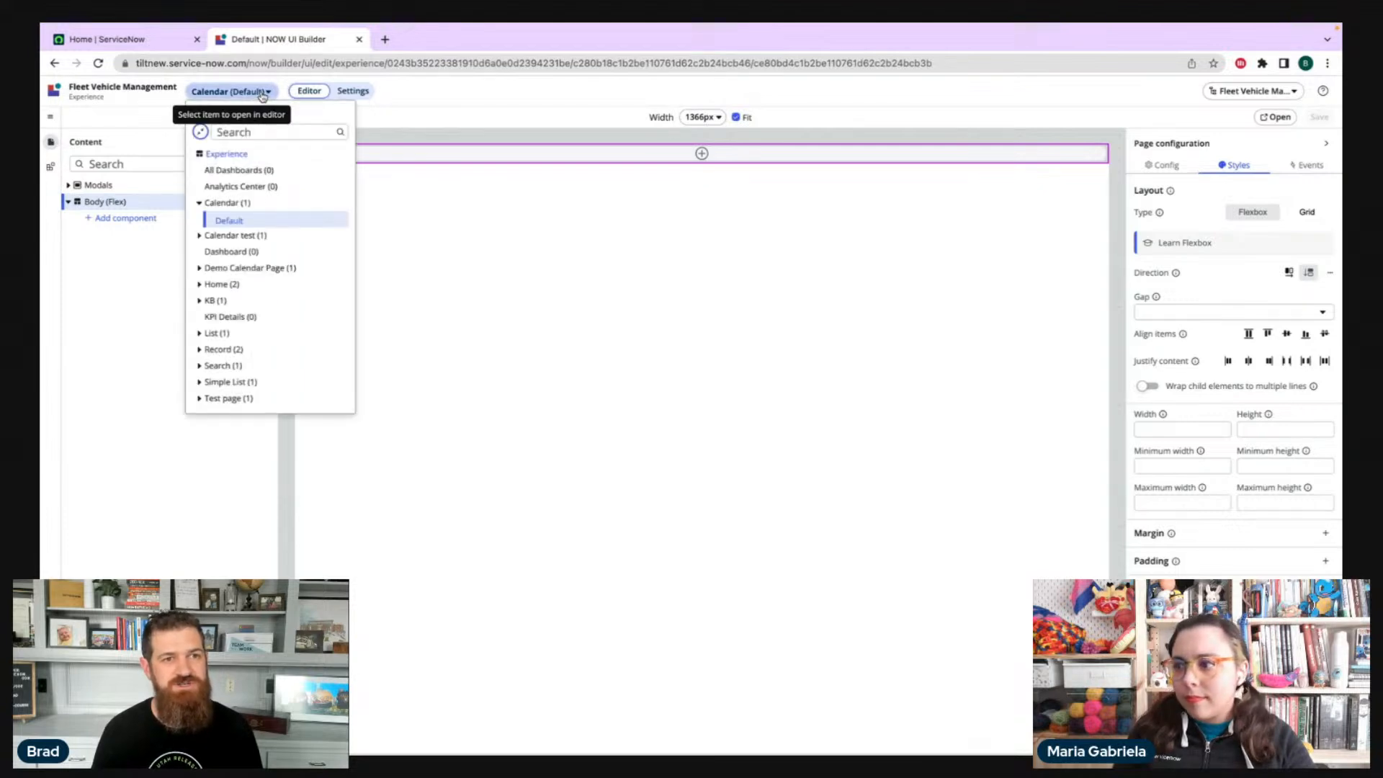
pyautogui.click(199, 268)
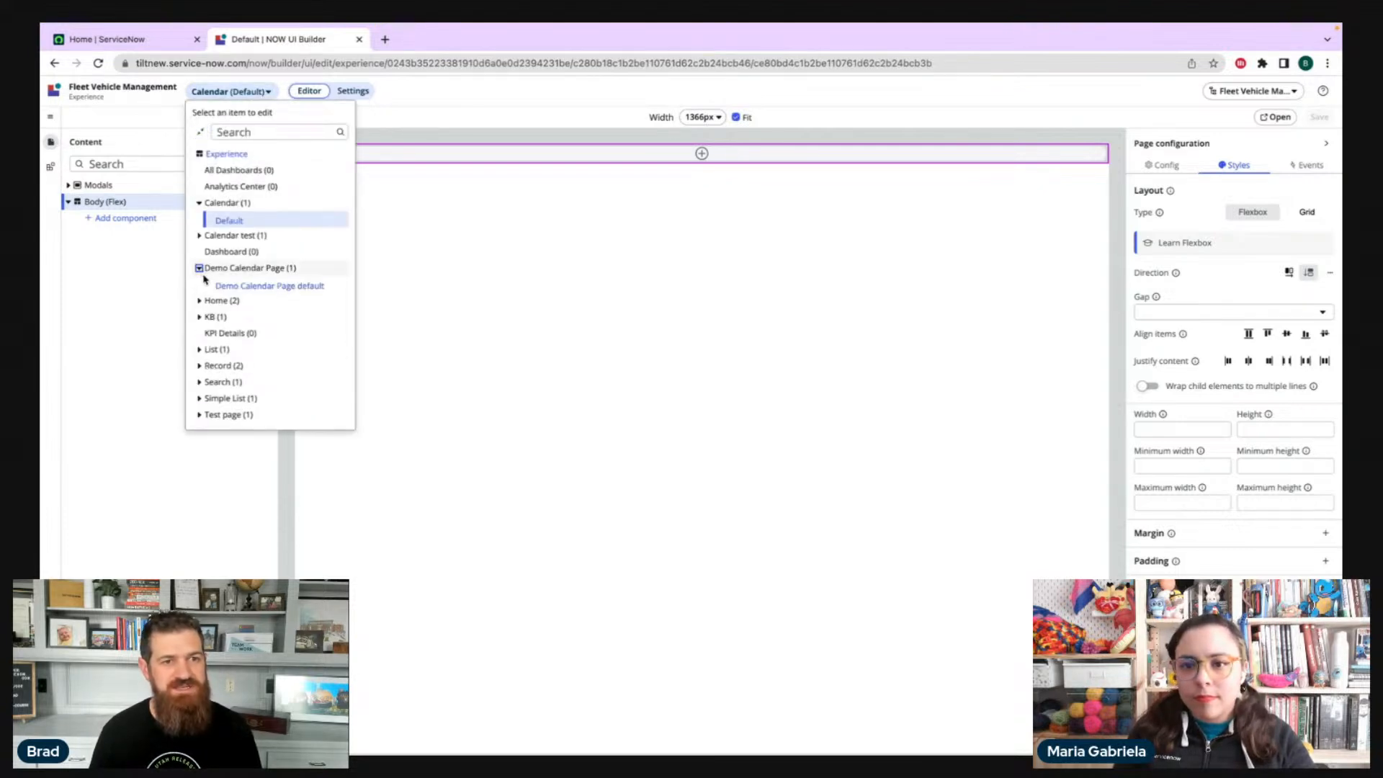
pyautogui.click(271, 287)
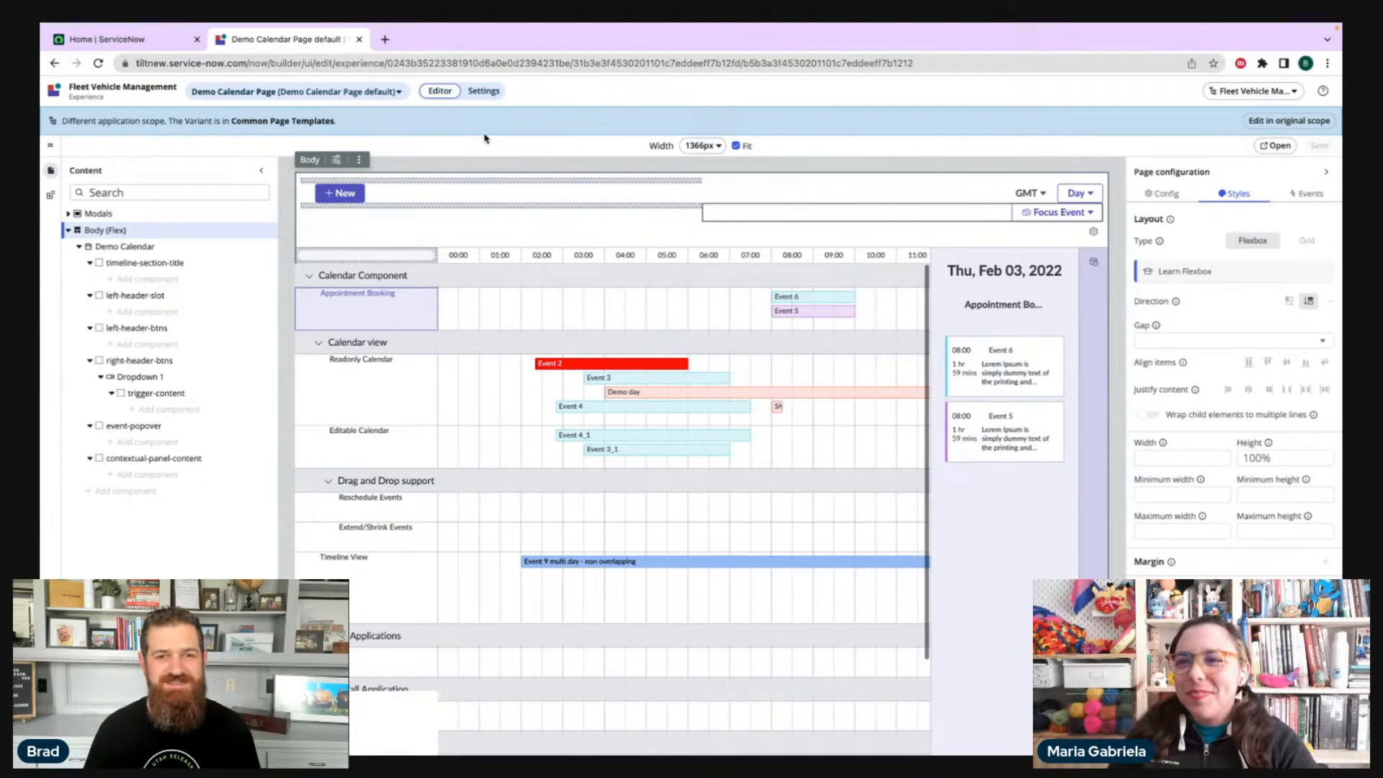
# - Open the live page containing the Demo Calendar component and switch its calendar to the Week view
pyautogui.click(148, 246)
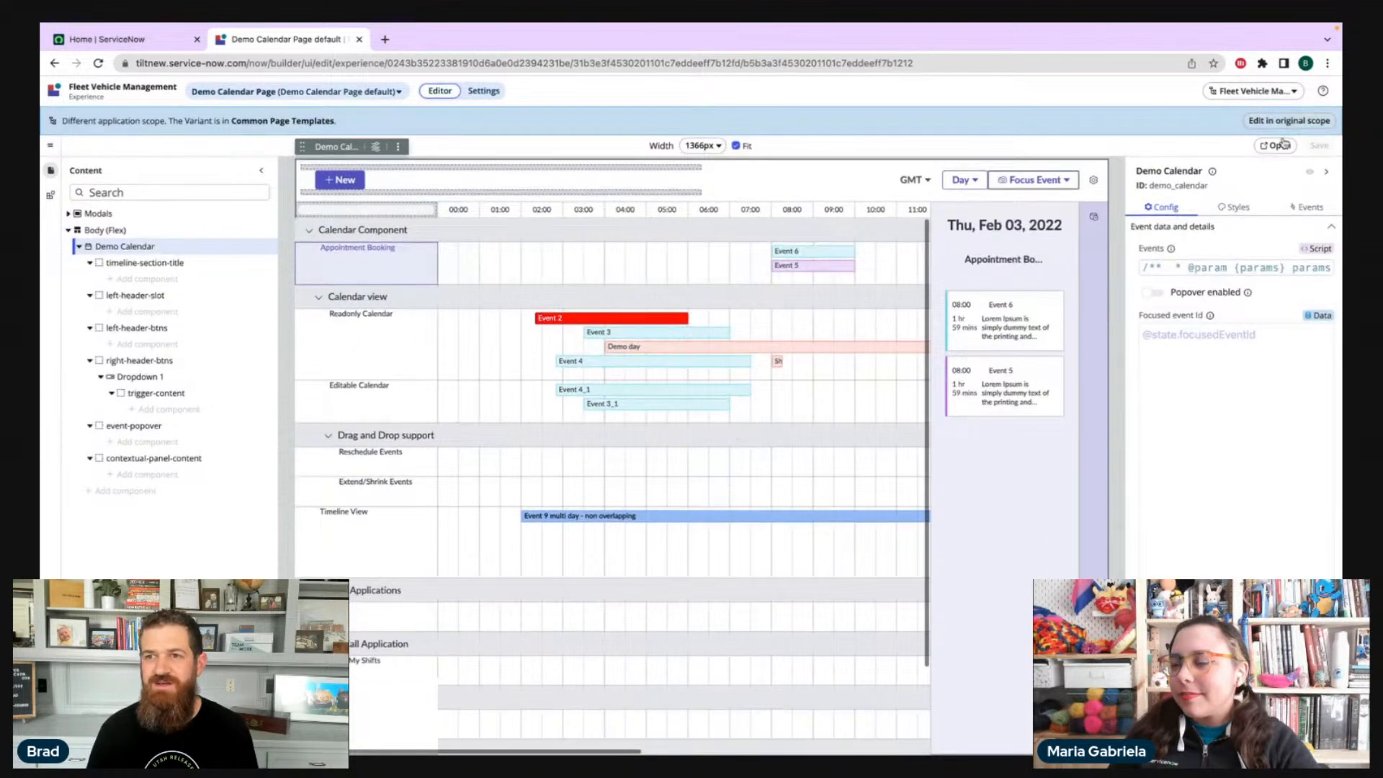
pyautogui.click(1275, 141)
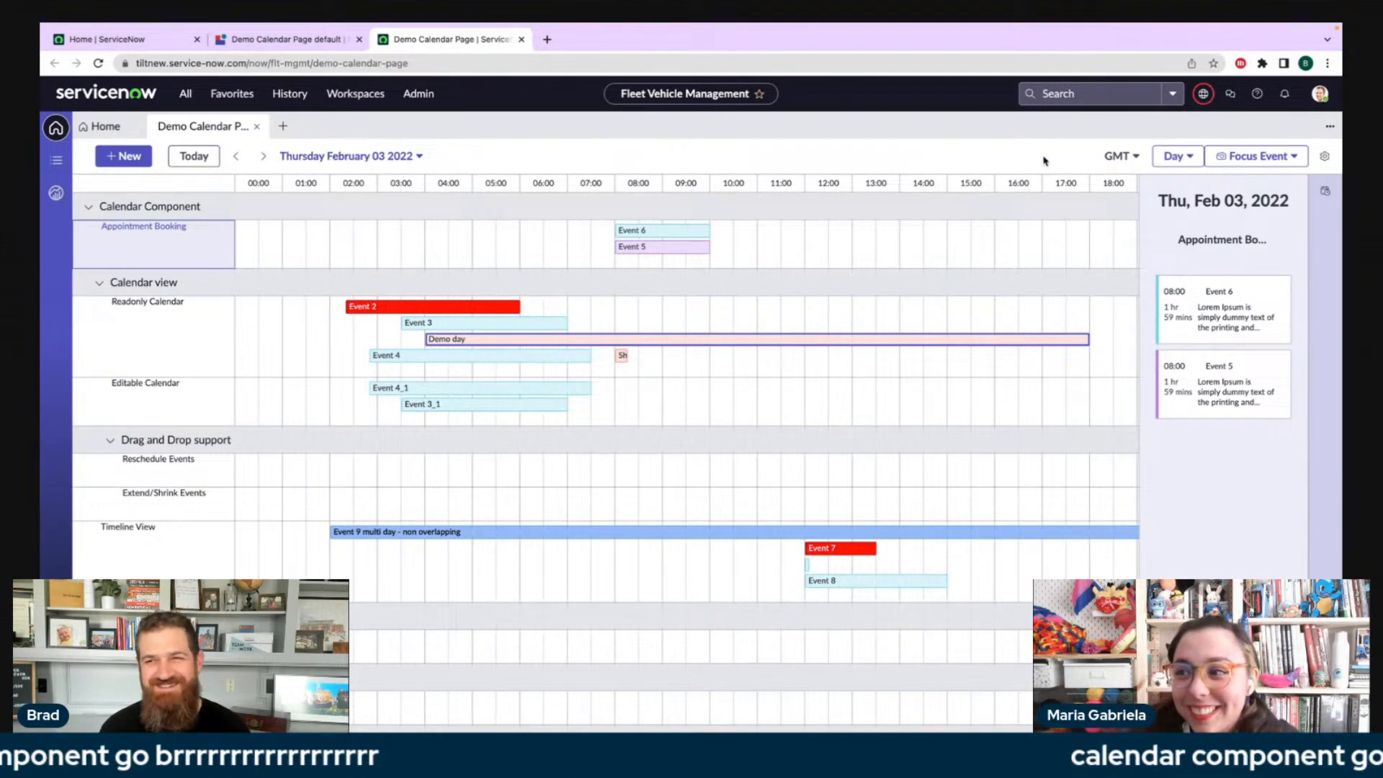
pyautogui.click(1251, 157)
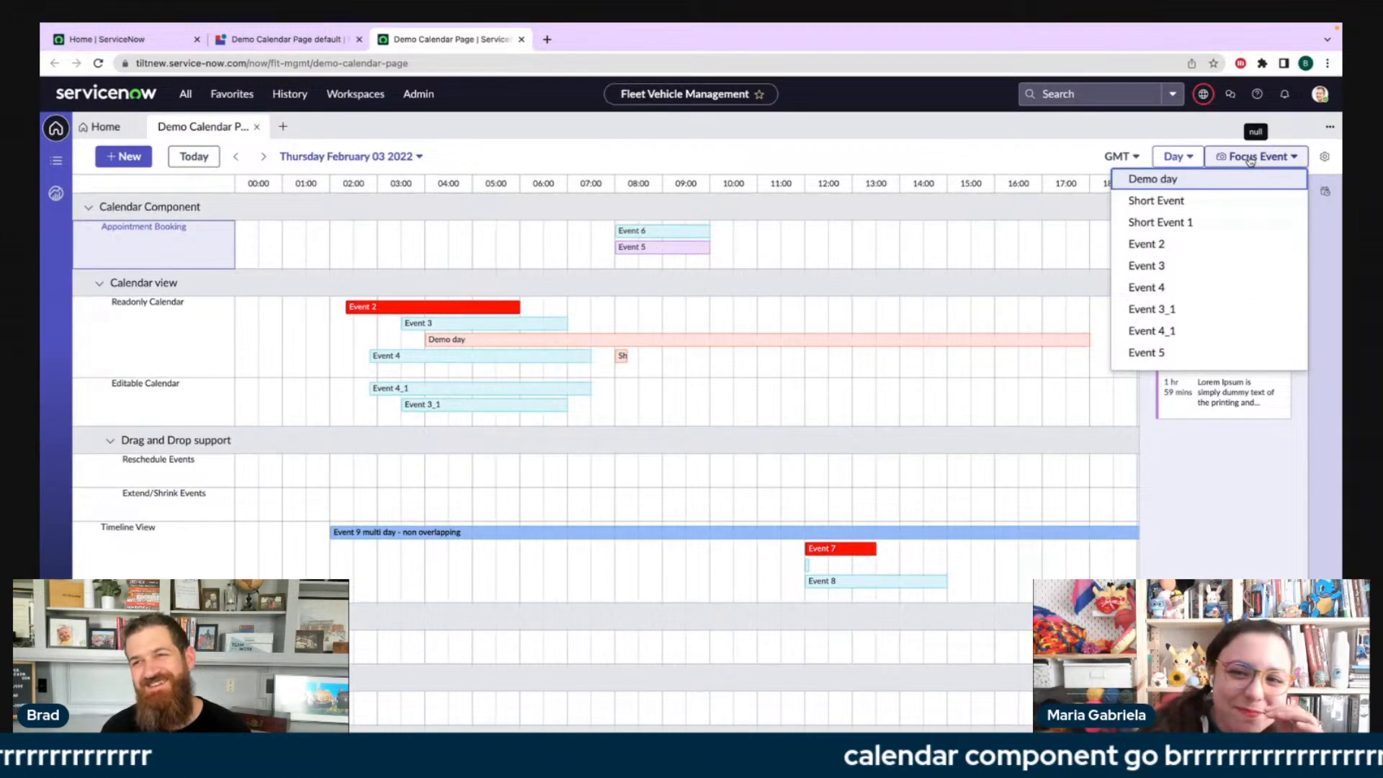
pyautogui.click(1251, 157)
pyautogui.click(1176, 157)
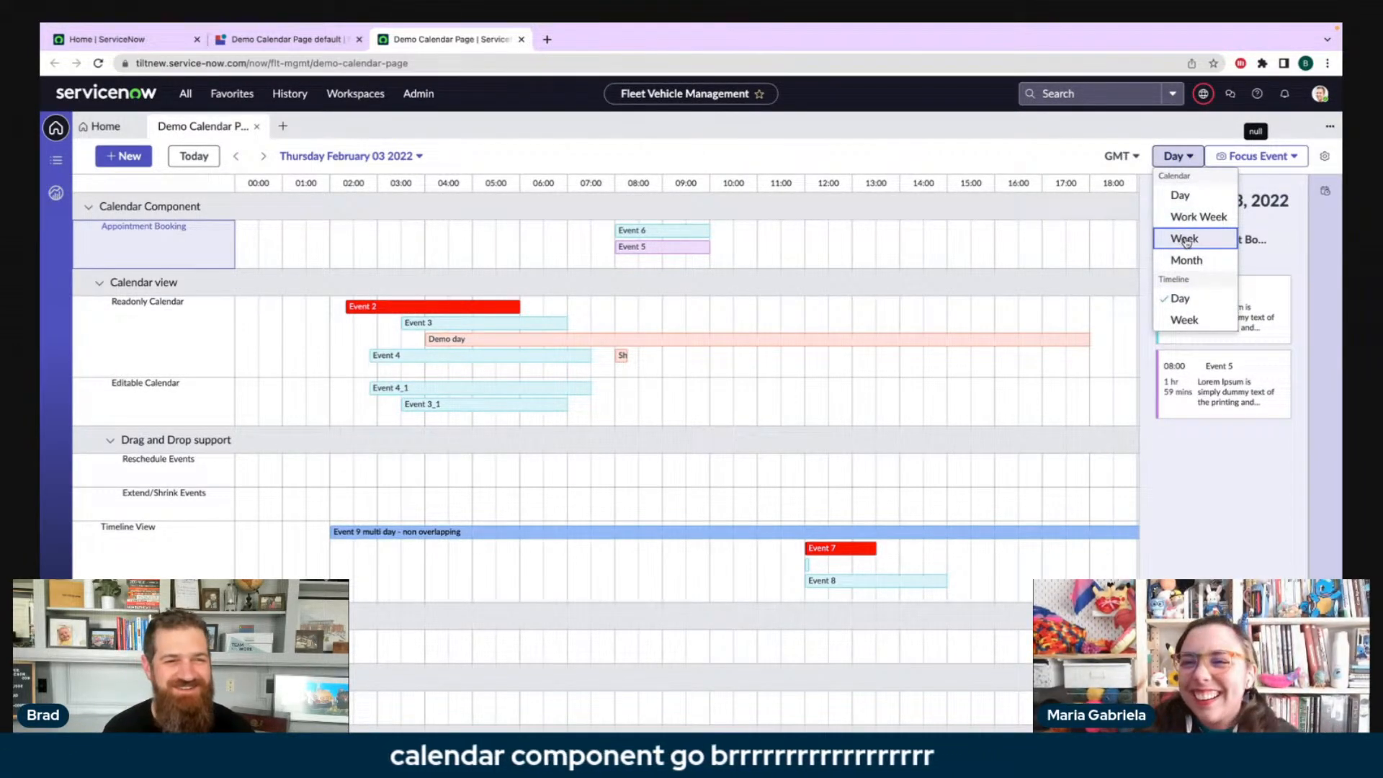
pyautogui.click(1020, 149)
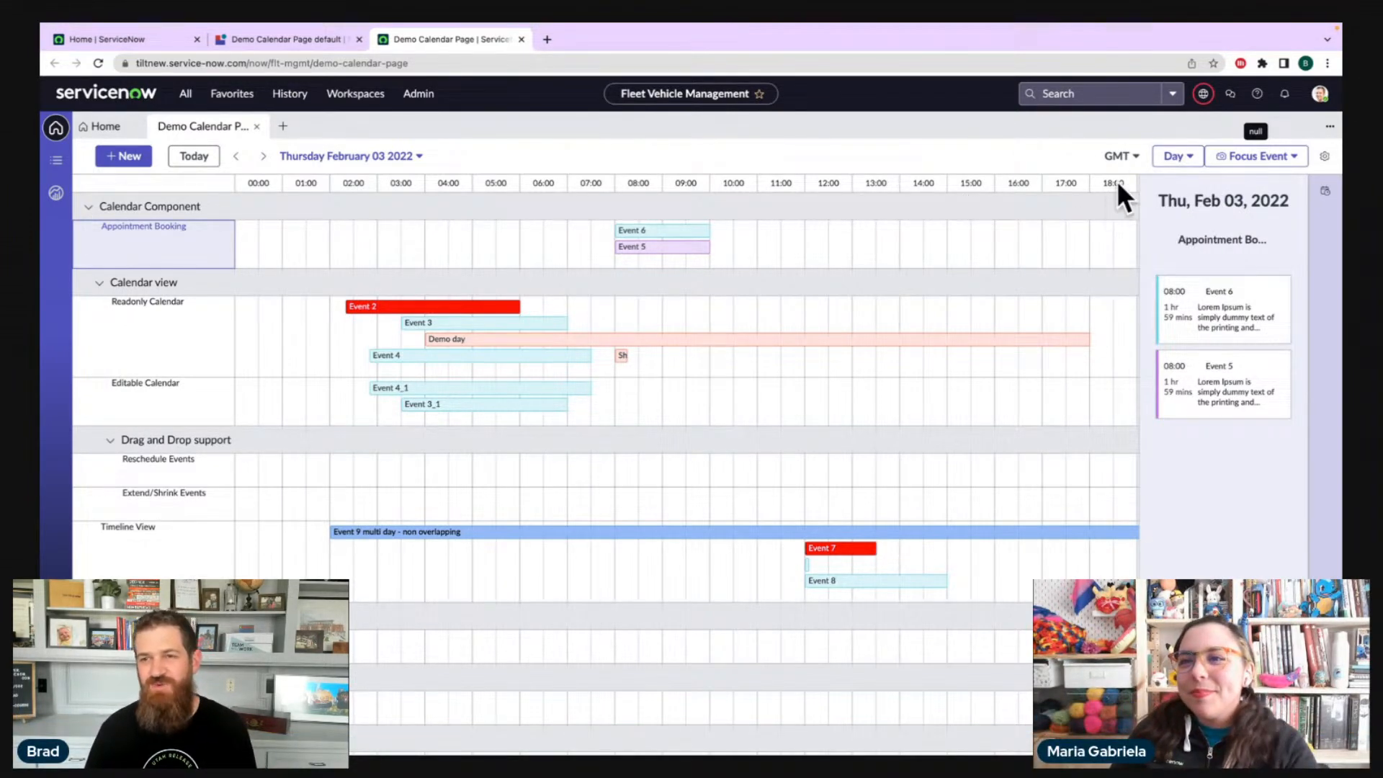
pyautogui.click(1177, 160)
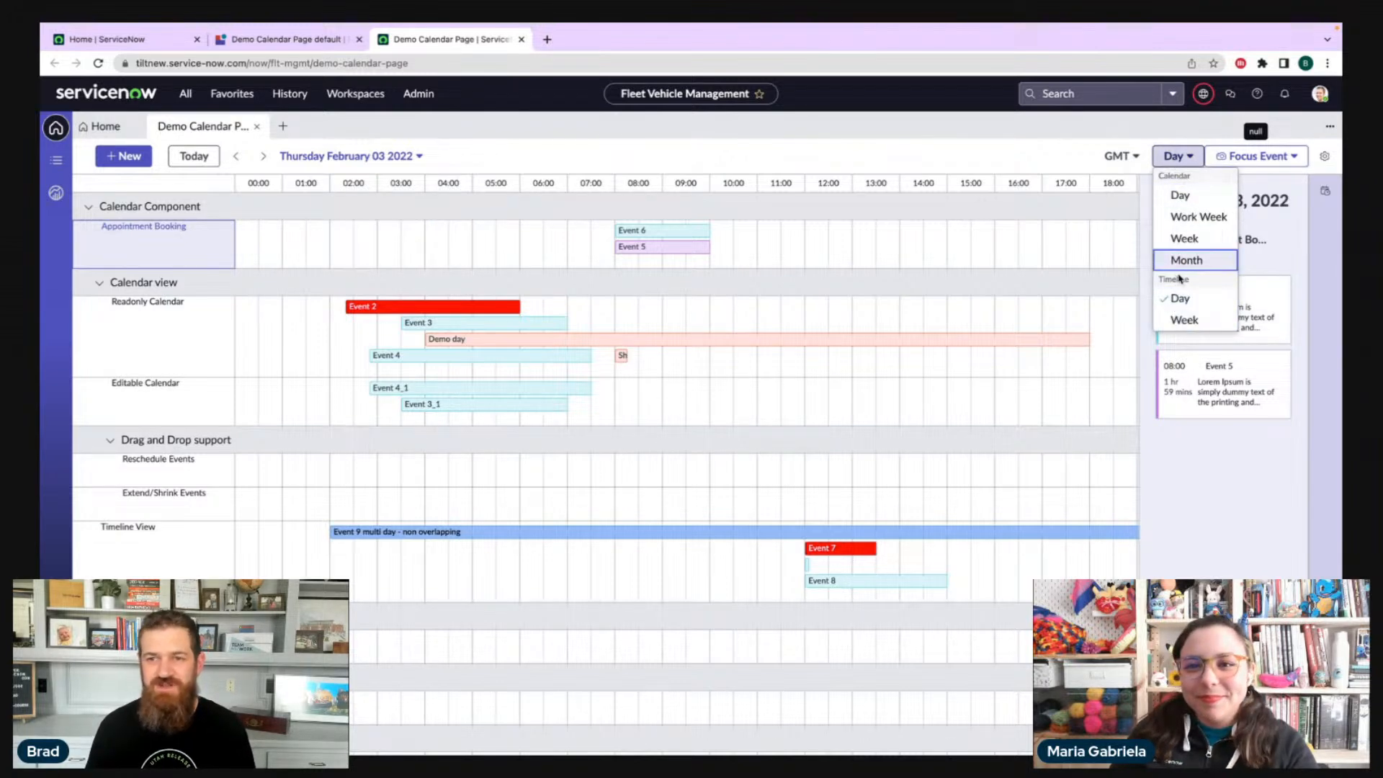
pyautogui.click(1182, 237)
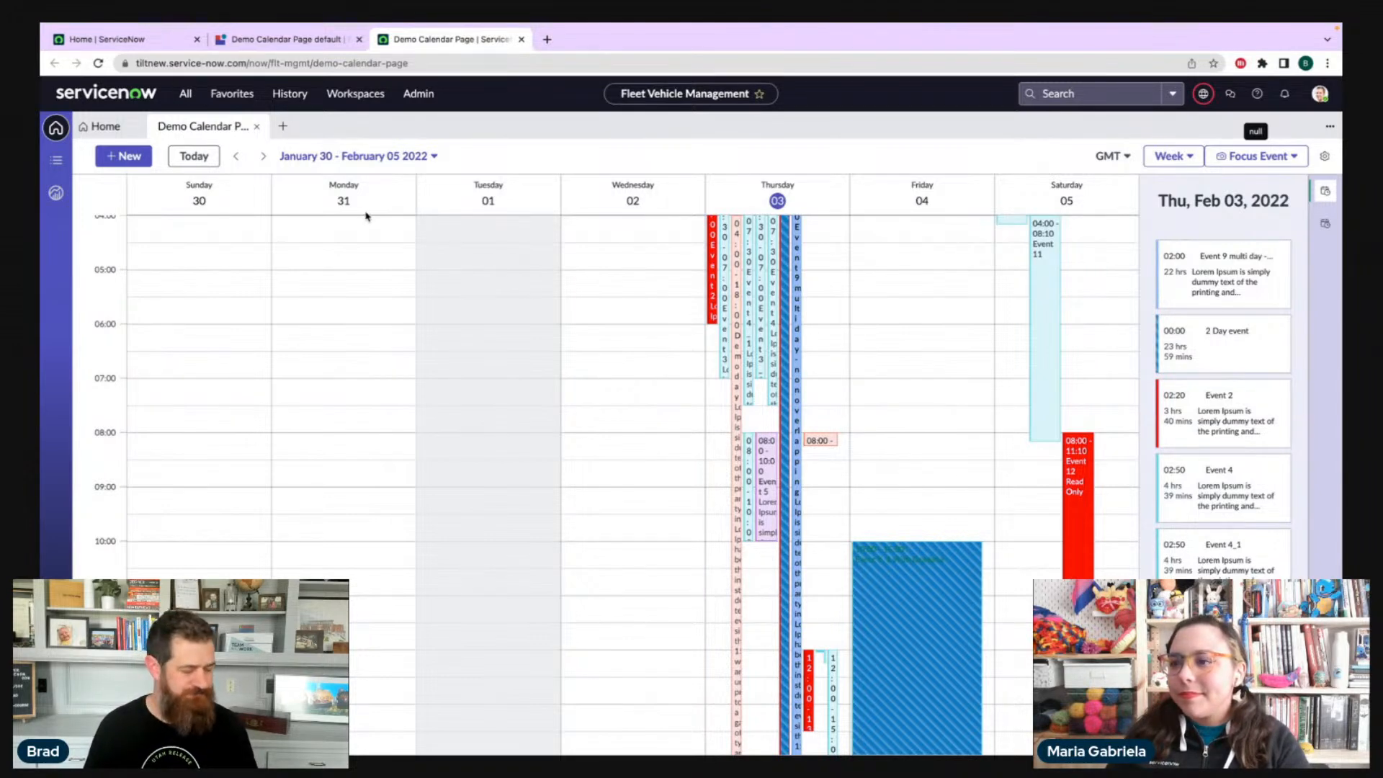
# - Examine the event details for Event 2 and the Event 9 multi day entry, dismissing each dialog
pyautogui.click(713, 279)
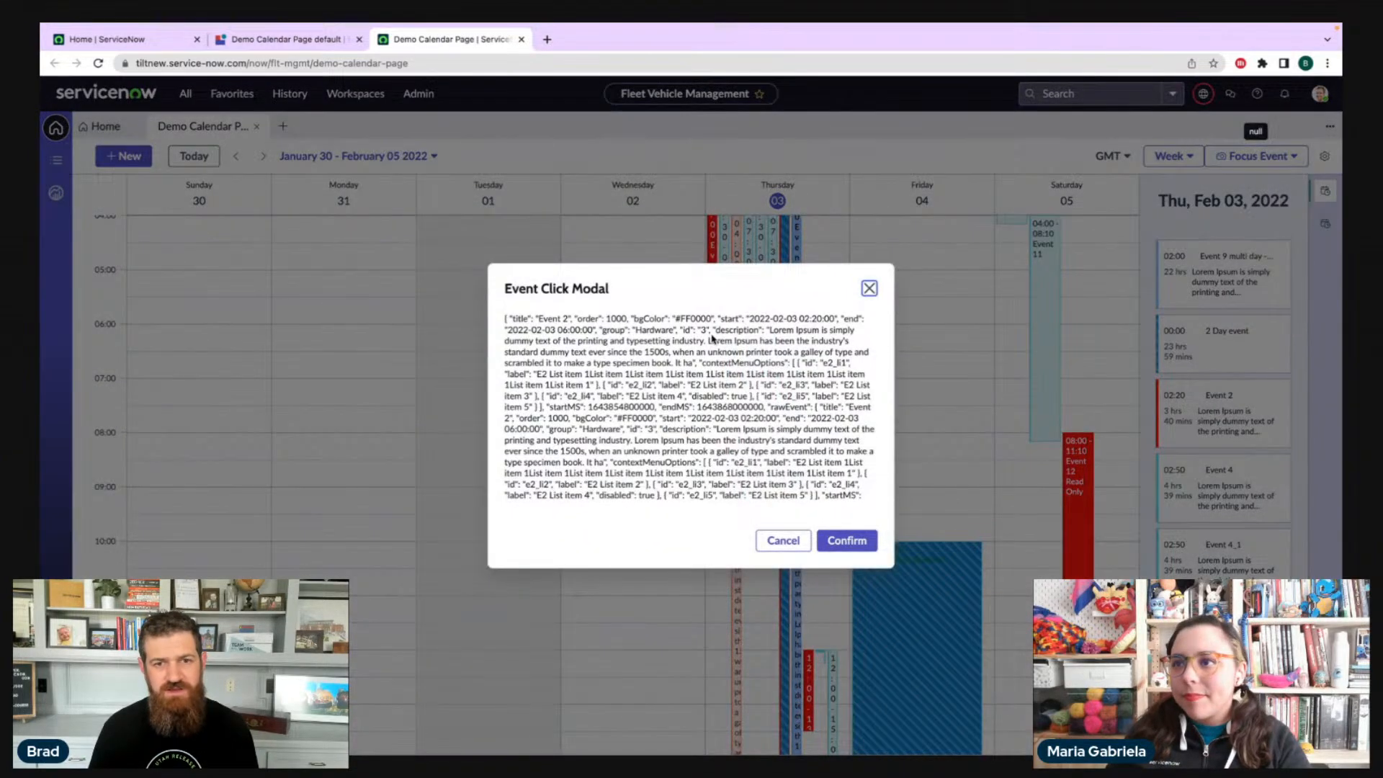
pyautogui.click(870, 288)
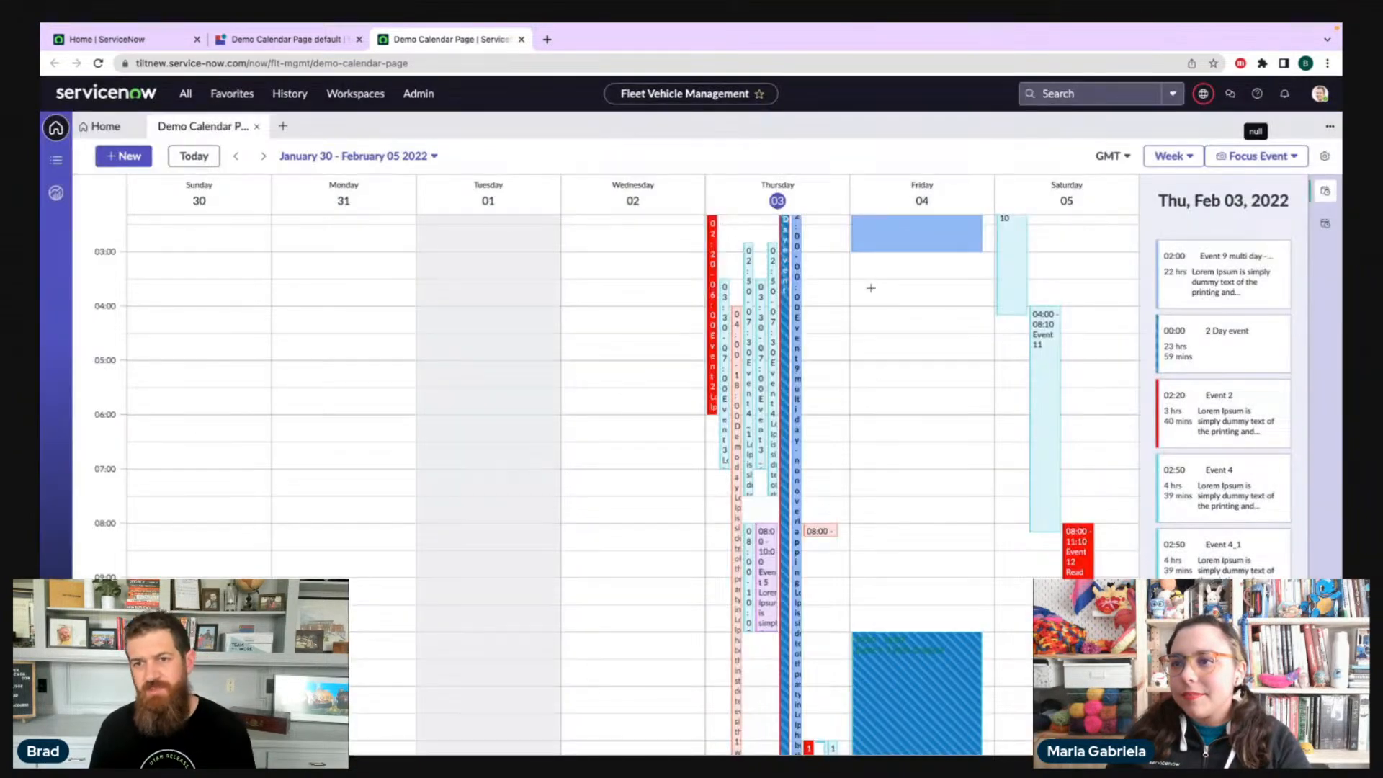
pyautogui.click(1235, 282)
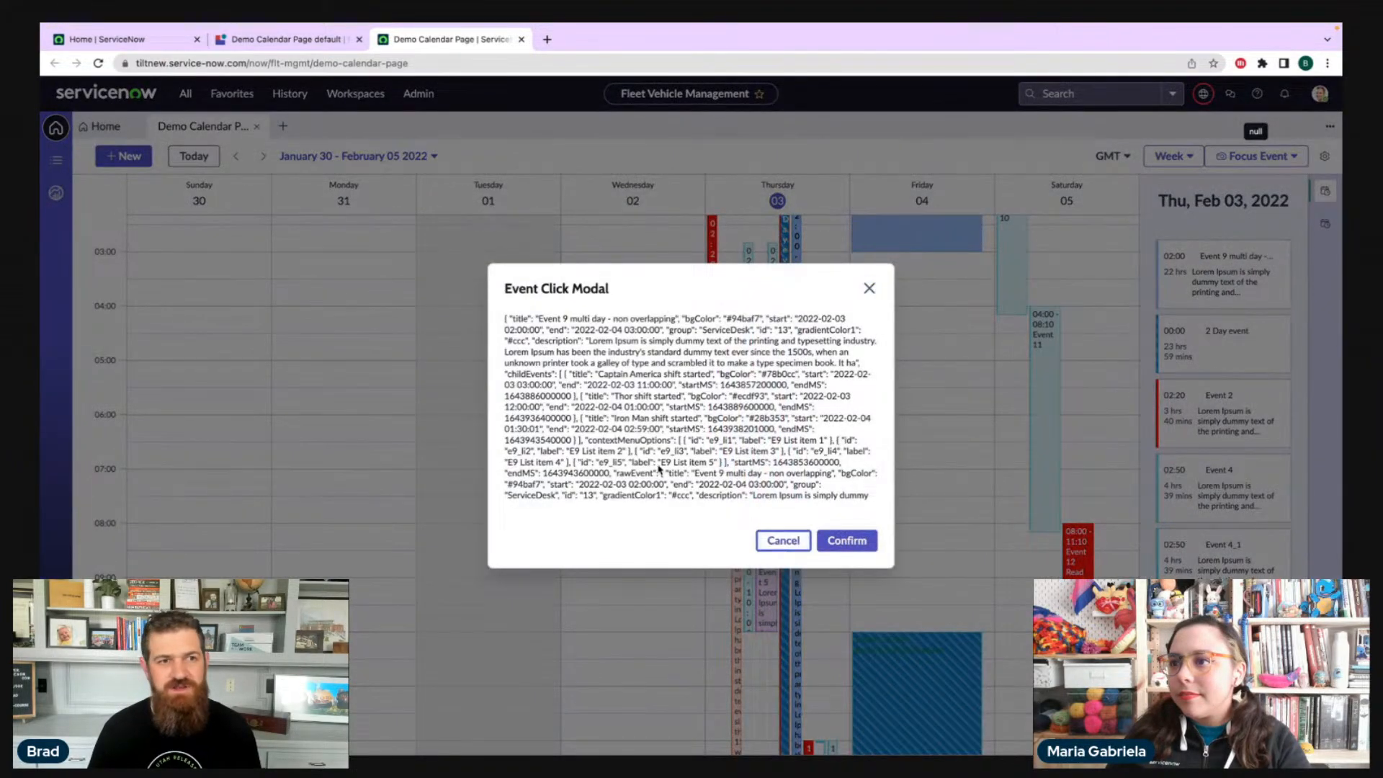
pyautogui.click(782, 542)
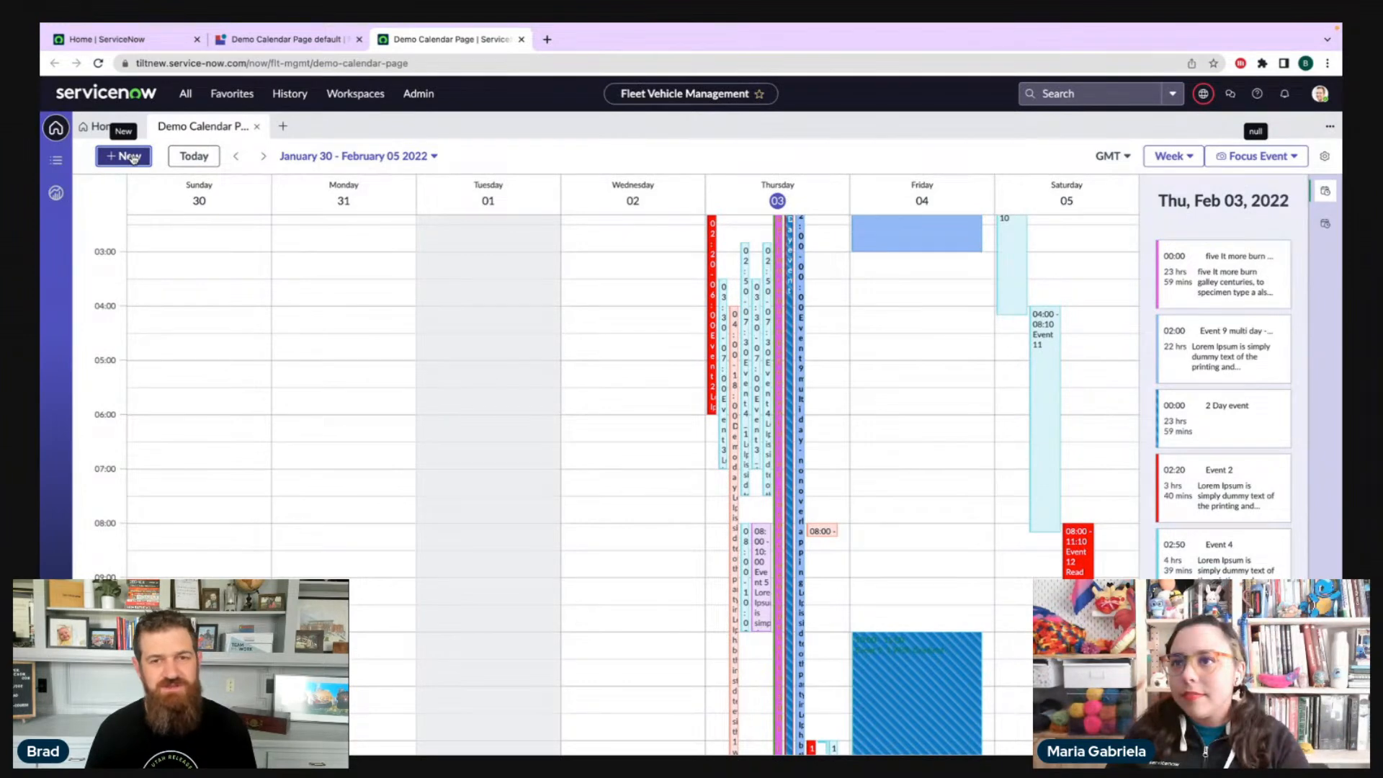
# - Jump the live calendar to today's week, and close the preview of the demo page
pyautogui.click(190, 159)
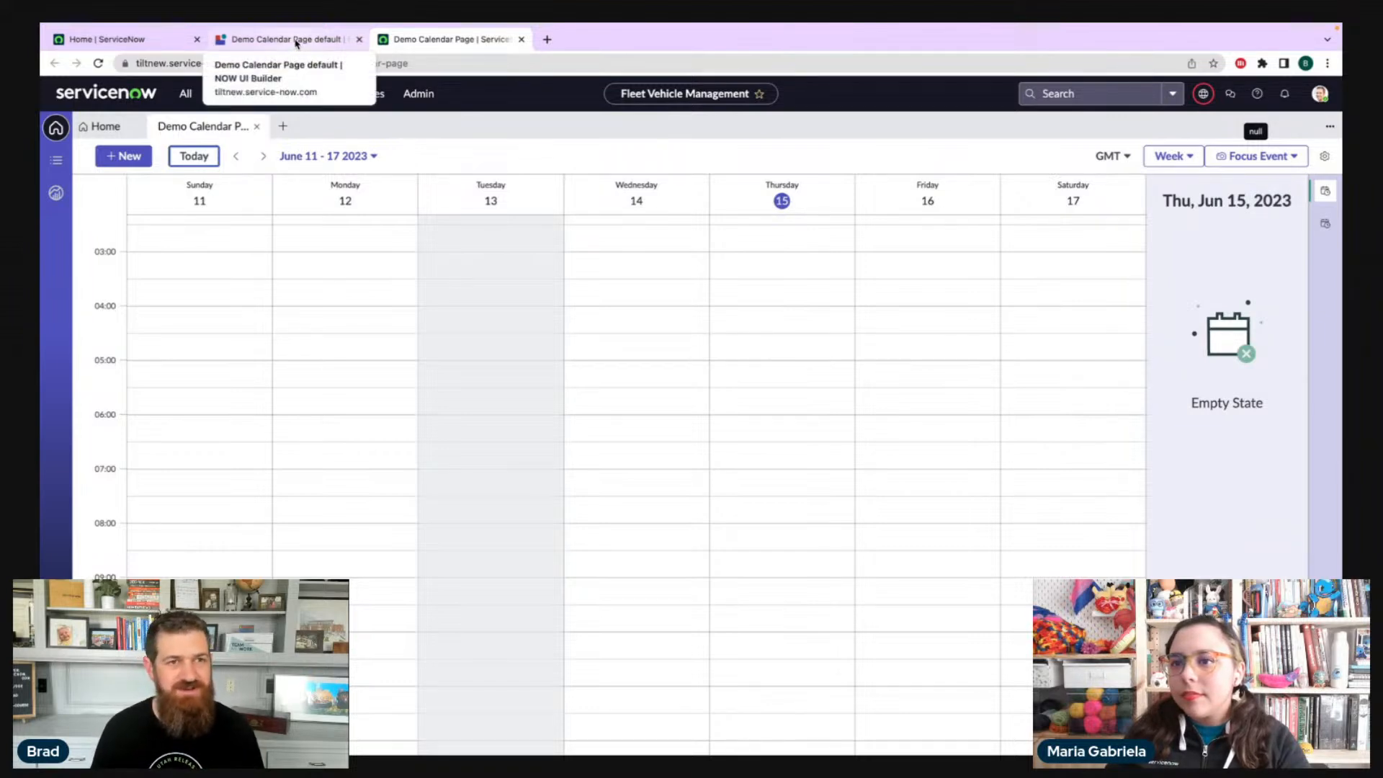
pyautogui.click(296, 44)
pyautogui.click(522, 39)
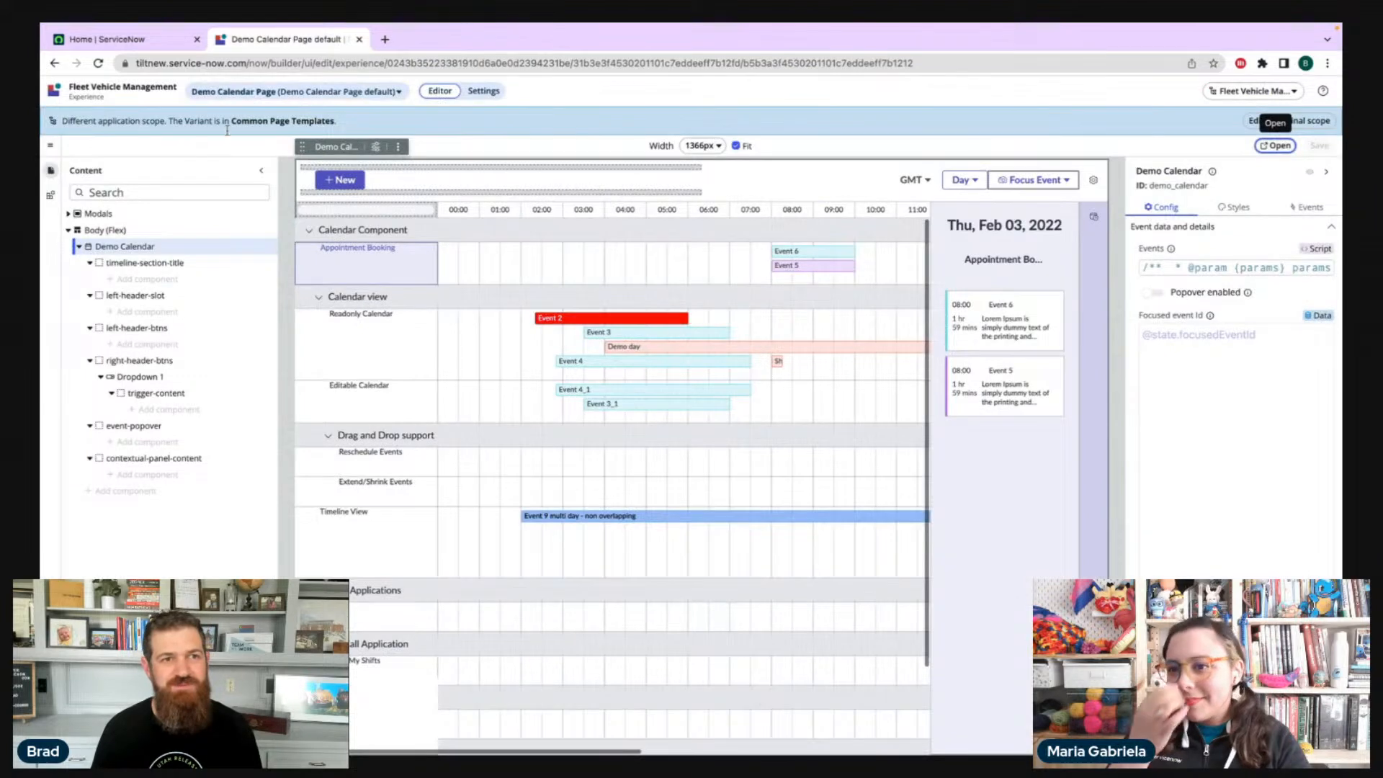
# - Open the Calendar page's Default variant and add a Calendar component to its empty body
pyautogui.click(289, 91)
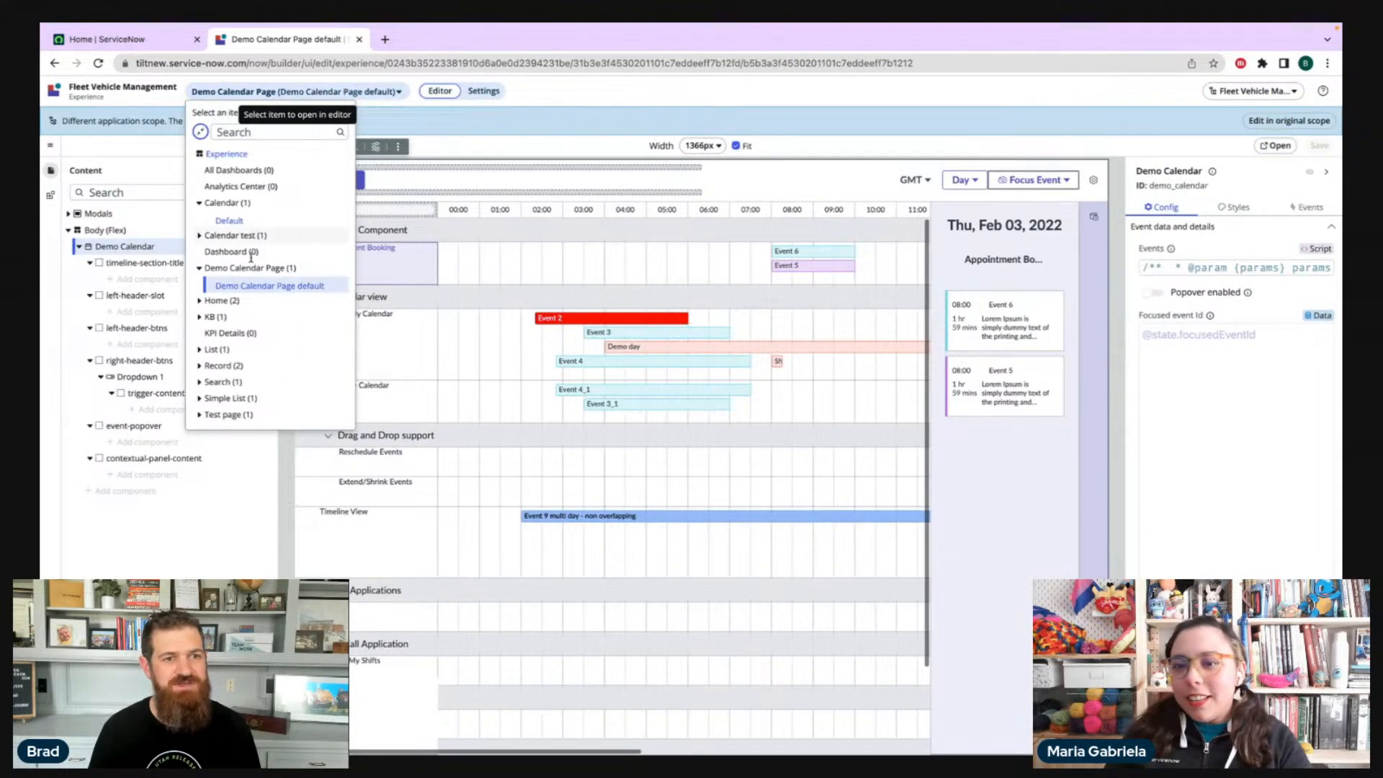
pyautogui.click(227, 221)
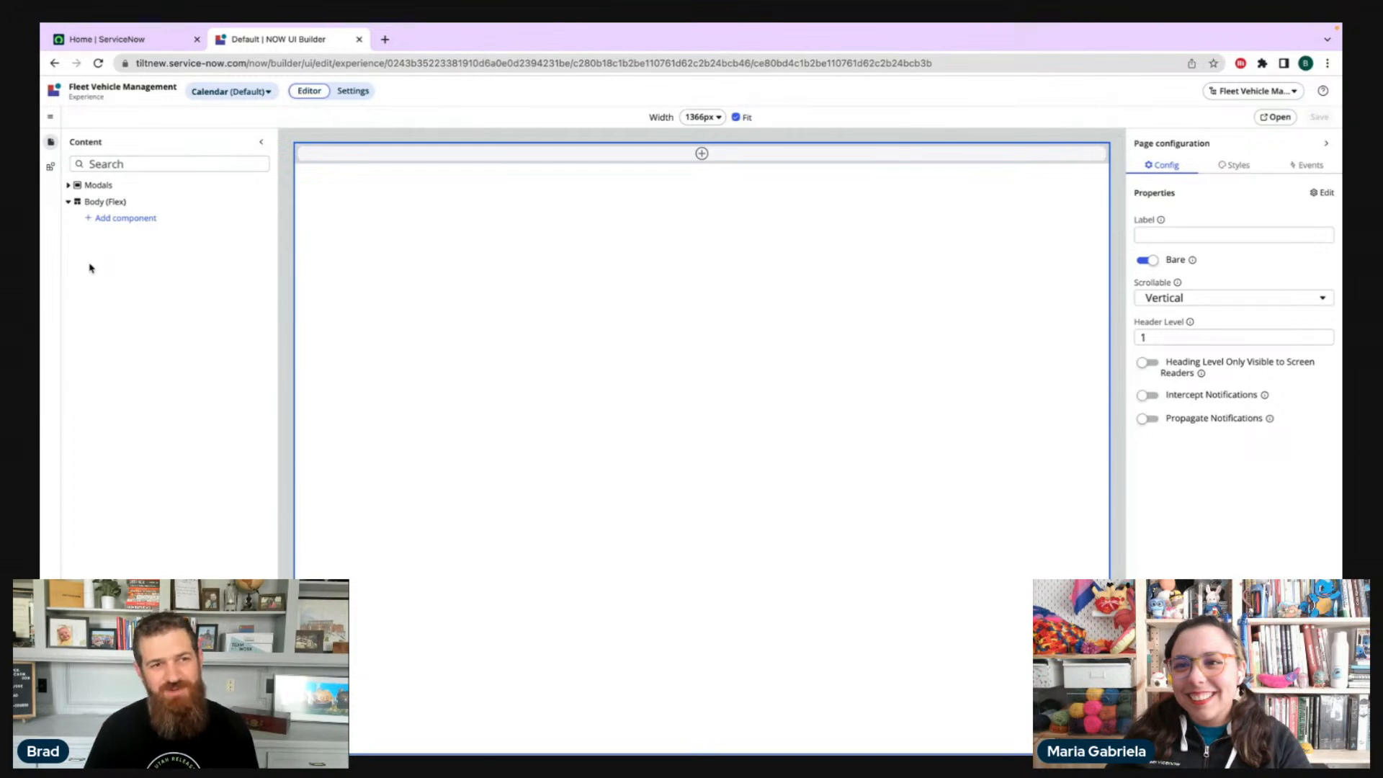
pyautogui.click(113, 220)
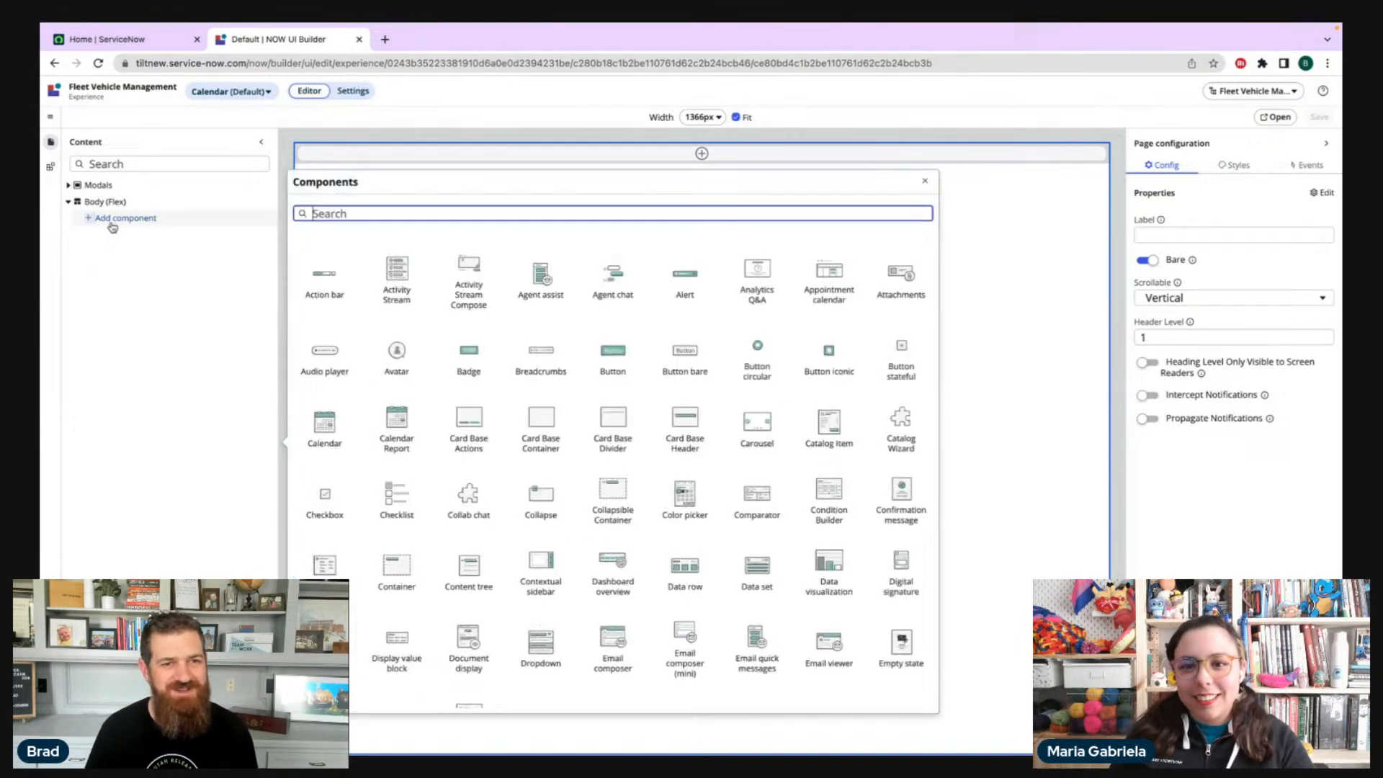
pyautogui.write('calendar')
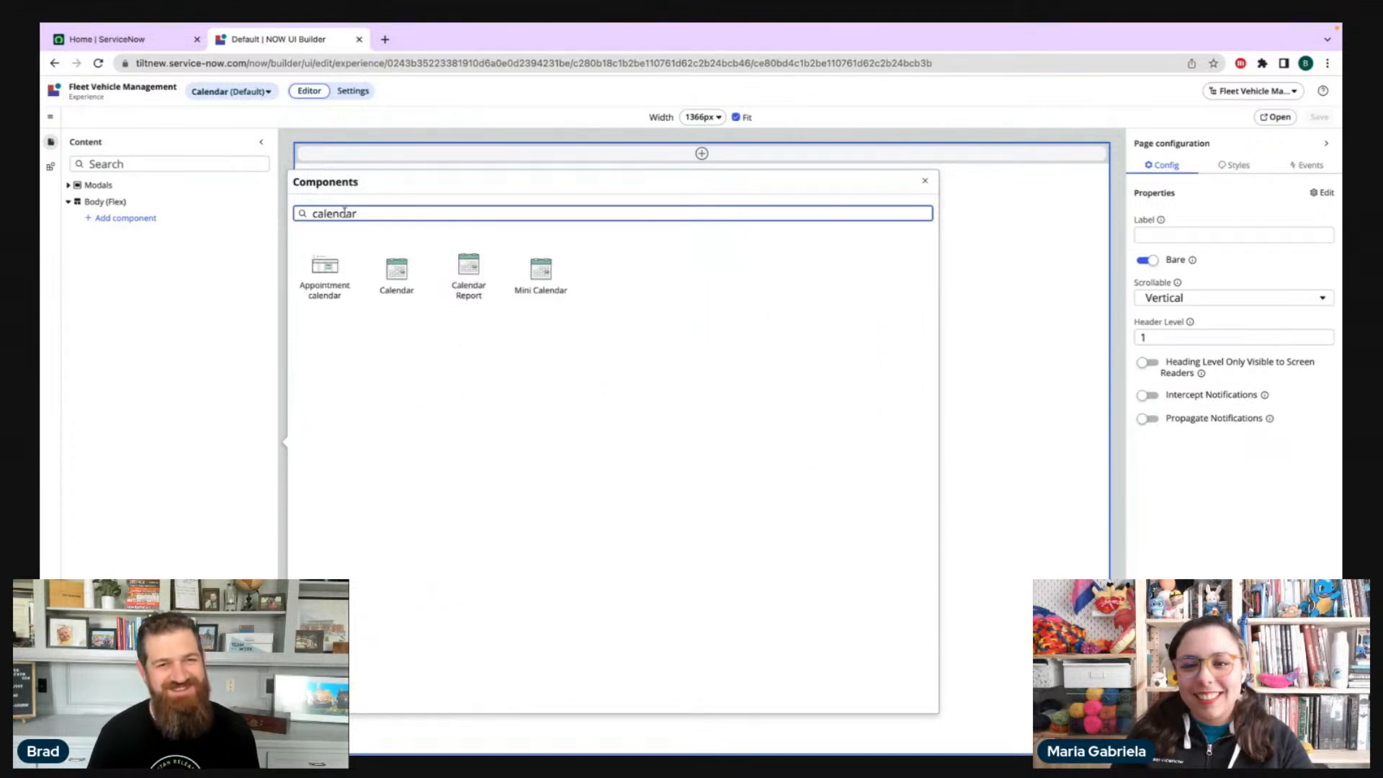
pyautogui.click(401, 271)
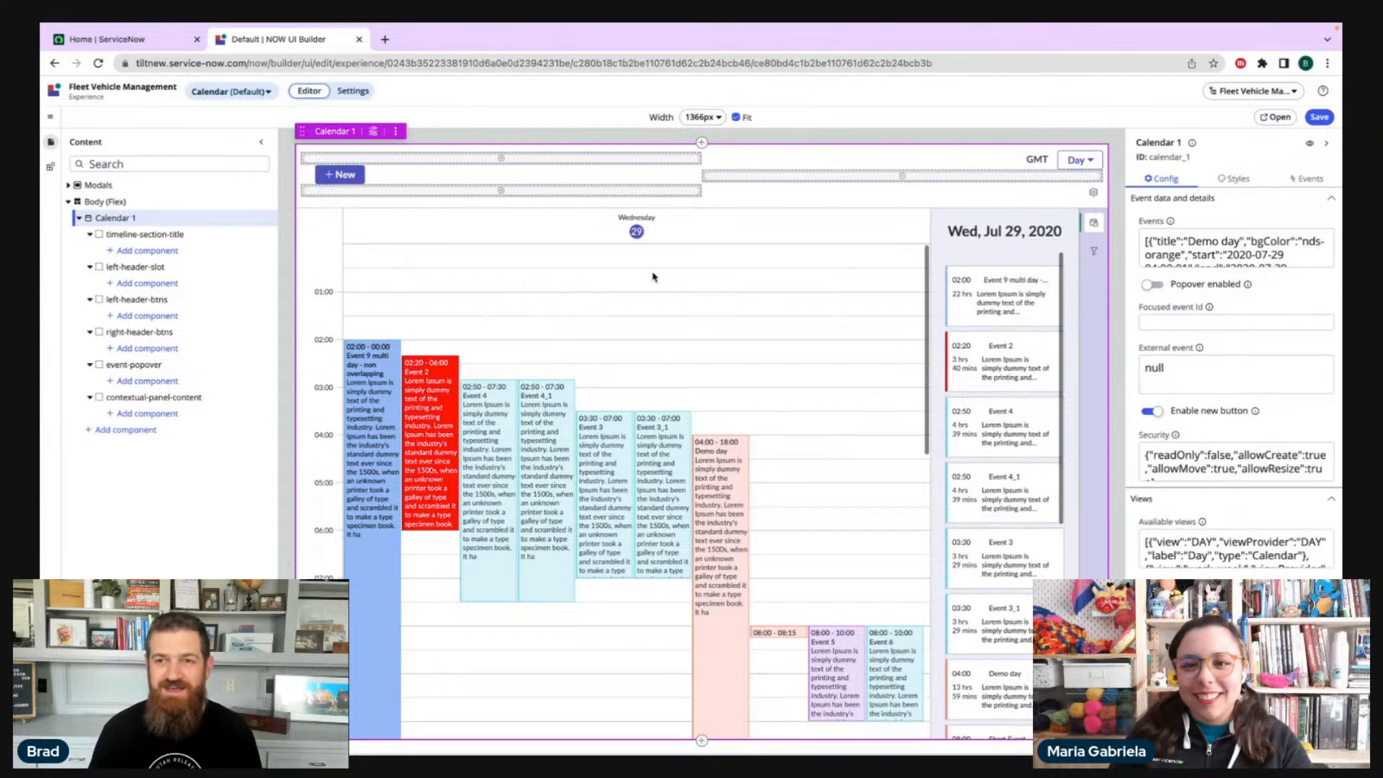
# - Examine the Calendar component's configuration and its sample Events array in Form and JSON modes without applying changes
pyautogui.scroll(-10, 1228, 447)
pyautogui.scroll(-3, 1231, 523)
pyautogui.scroll(12, 1232, 432)
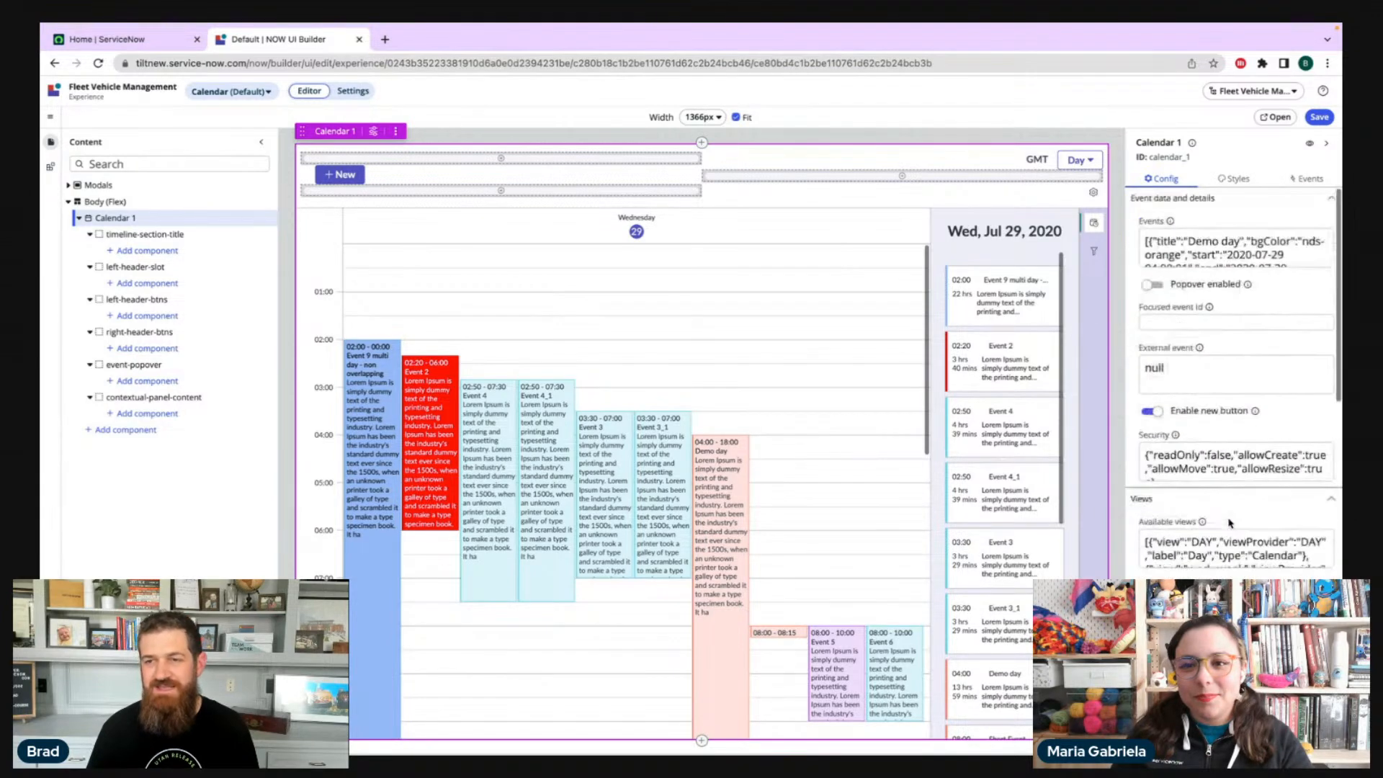
pyautogui.click(1241, 250)
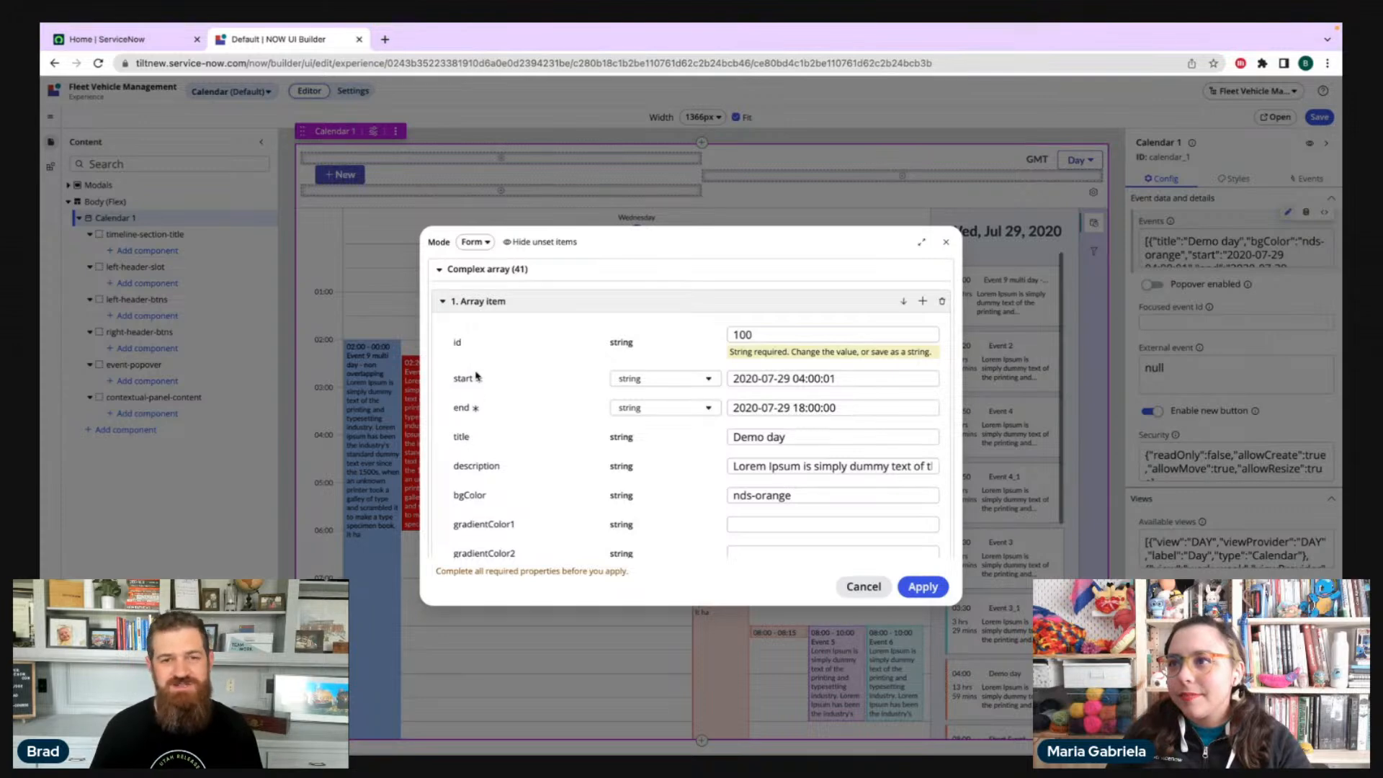
pyautogui.scroll(-5, 477, 375)
pyautogui.scroll(-15, 477, 375)
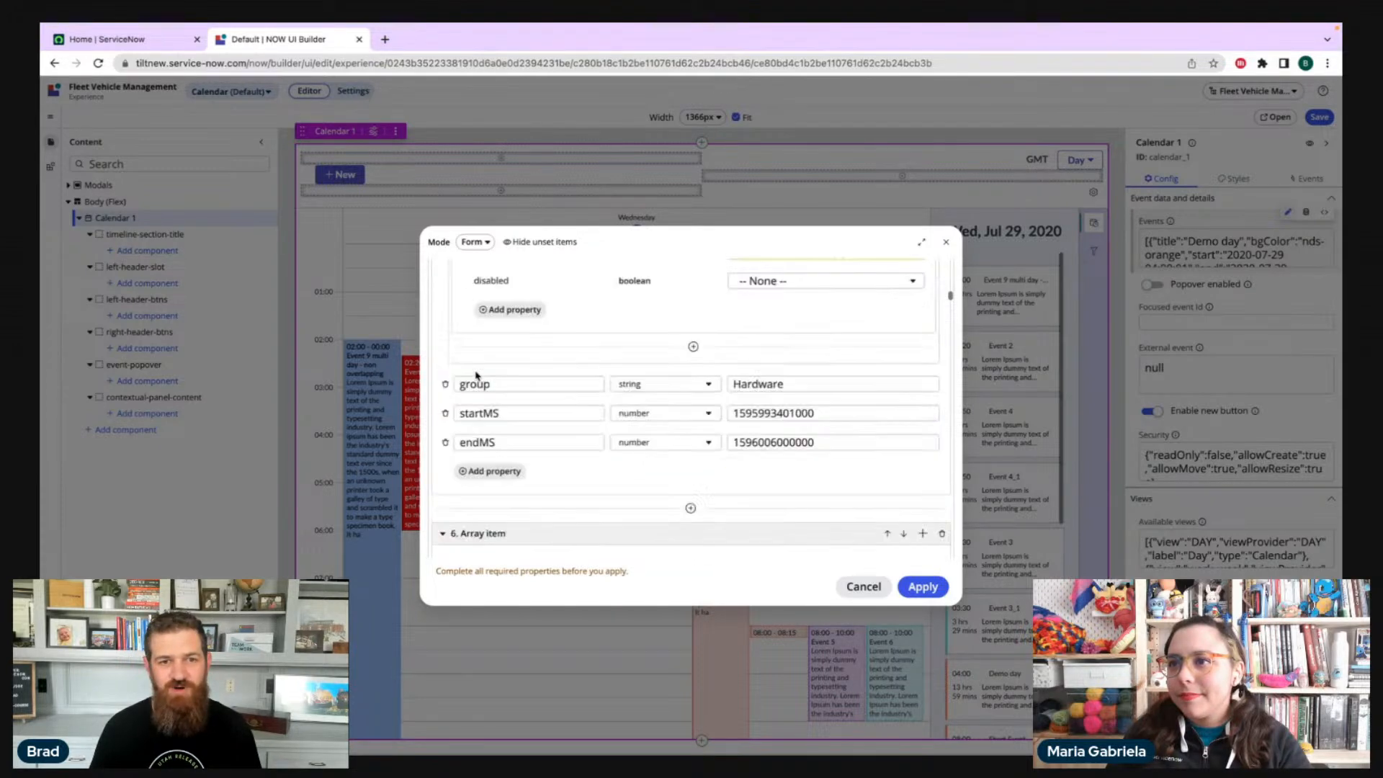
pyautogui.scroll(20, 477, 375)
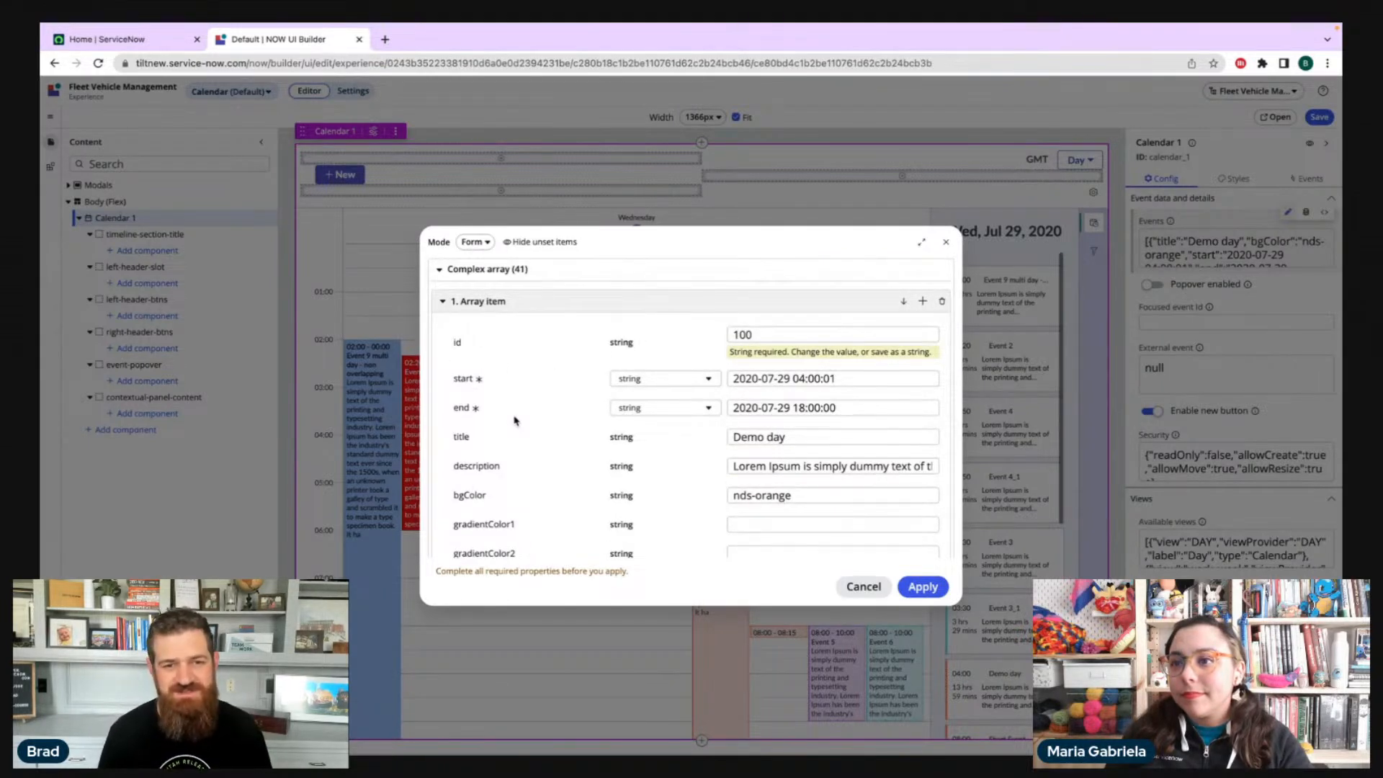
pyautogui.scroll(-3, 559, 415)
pyautogui.scroll(3, 562, 416)
pyautogui.click(474, 241)
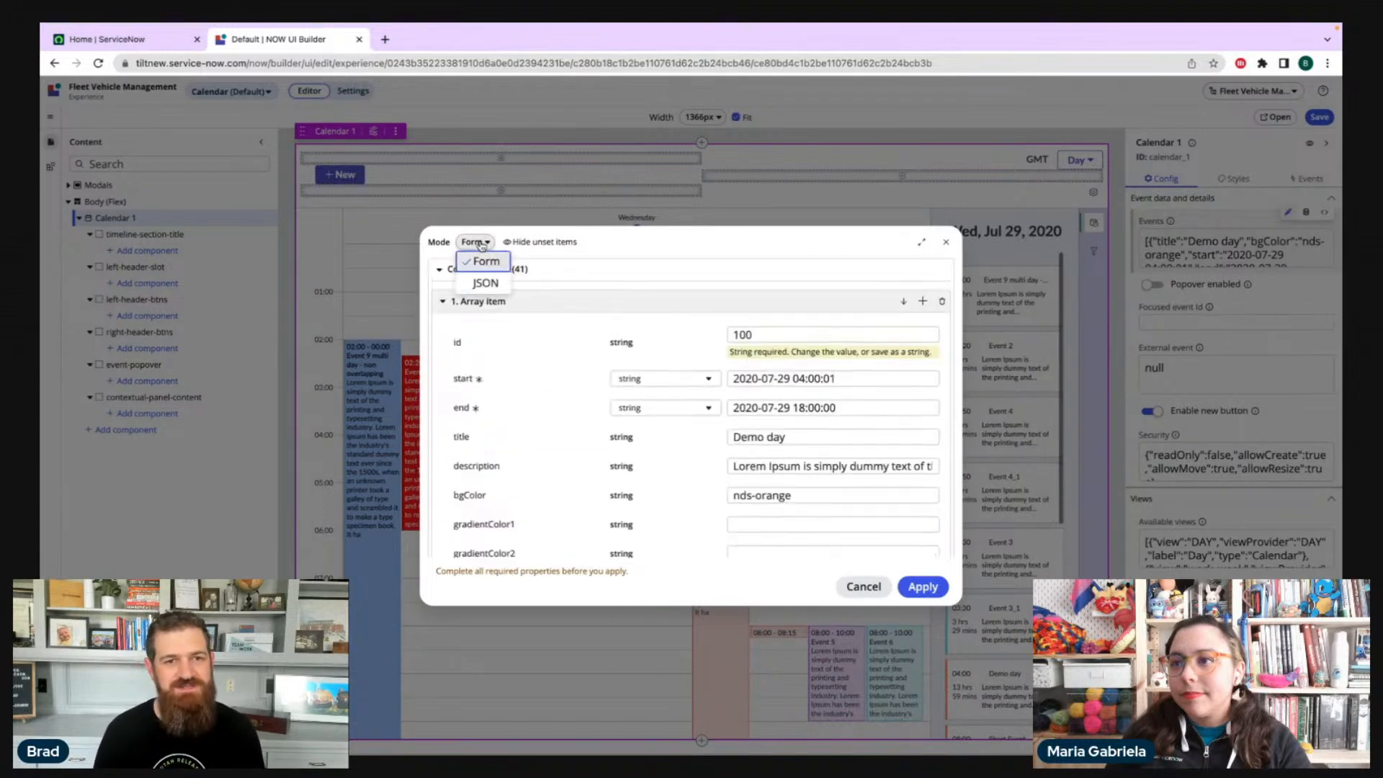
pyautogui.click(484, 283)
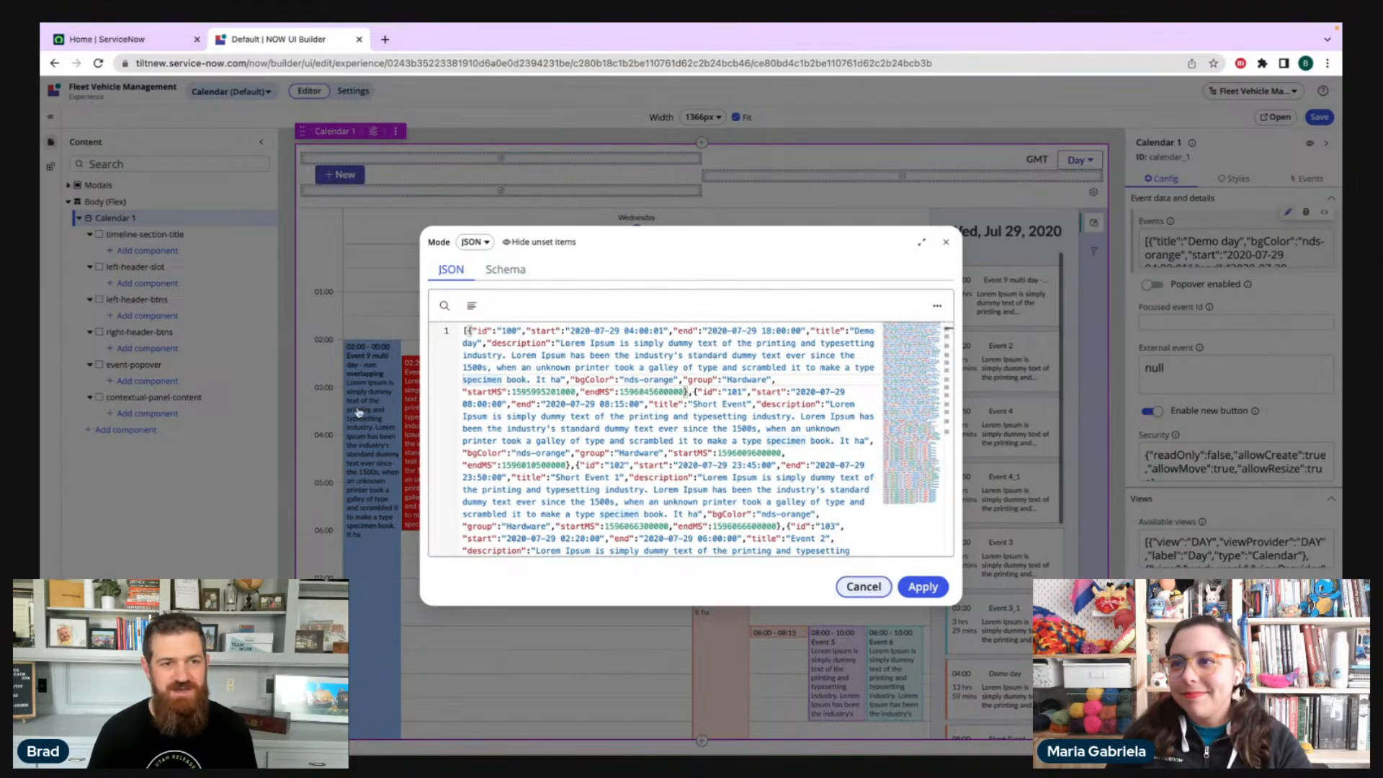
pyautogui.click(844, 585)
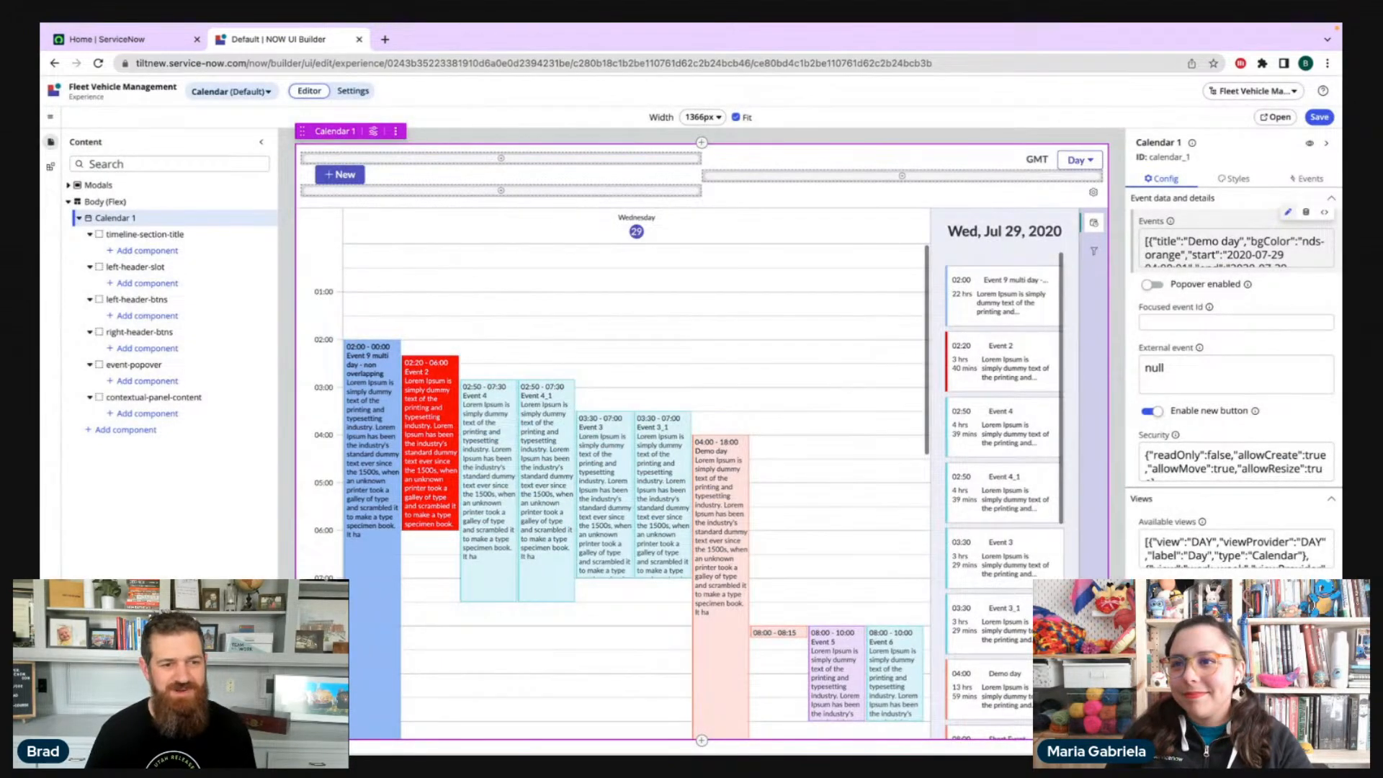
pyautogui.click(62, 745)
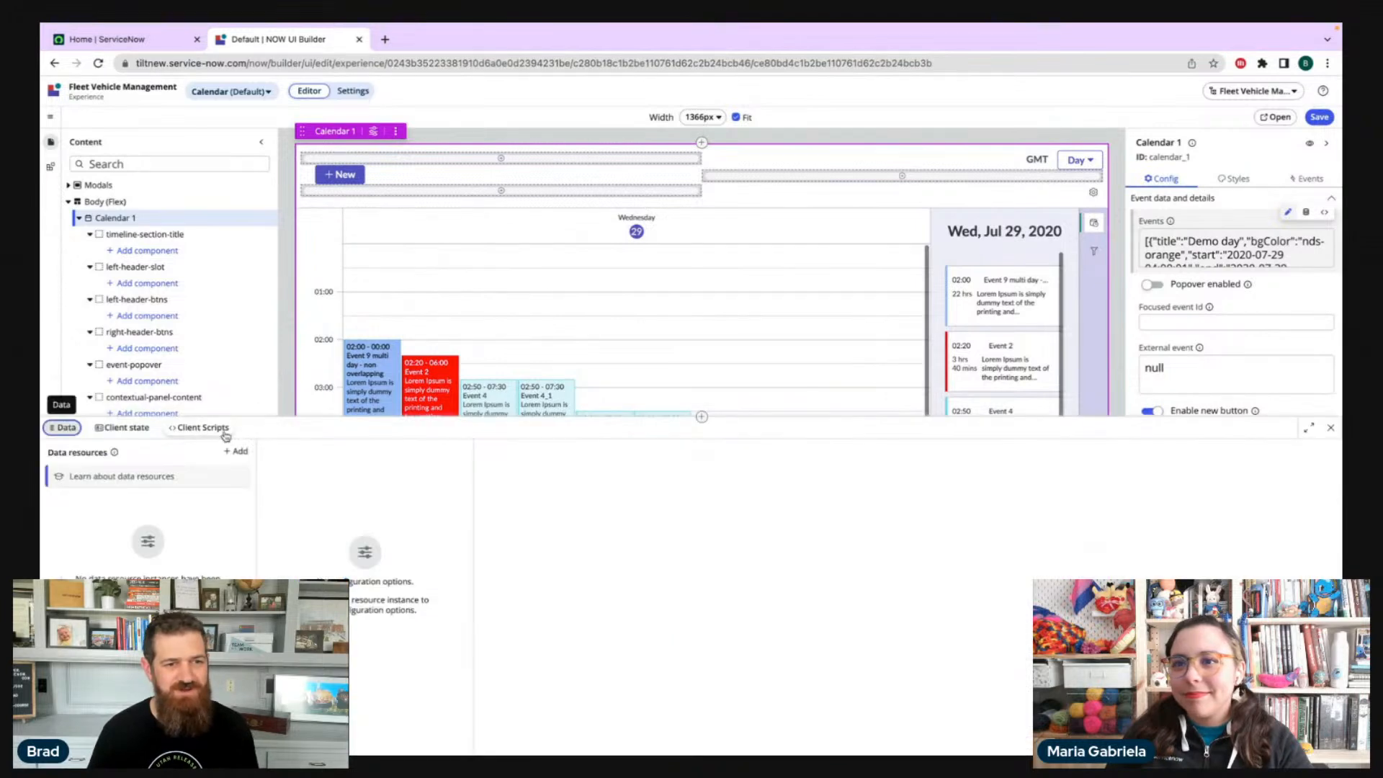
pyautogui.click(237, 452)
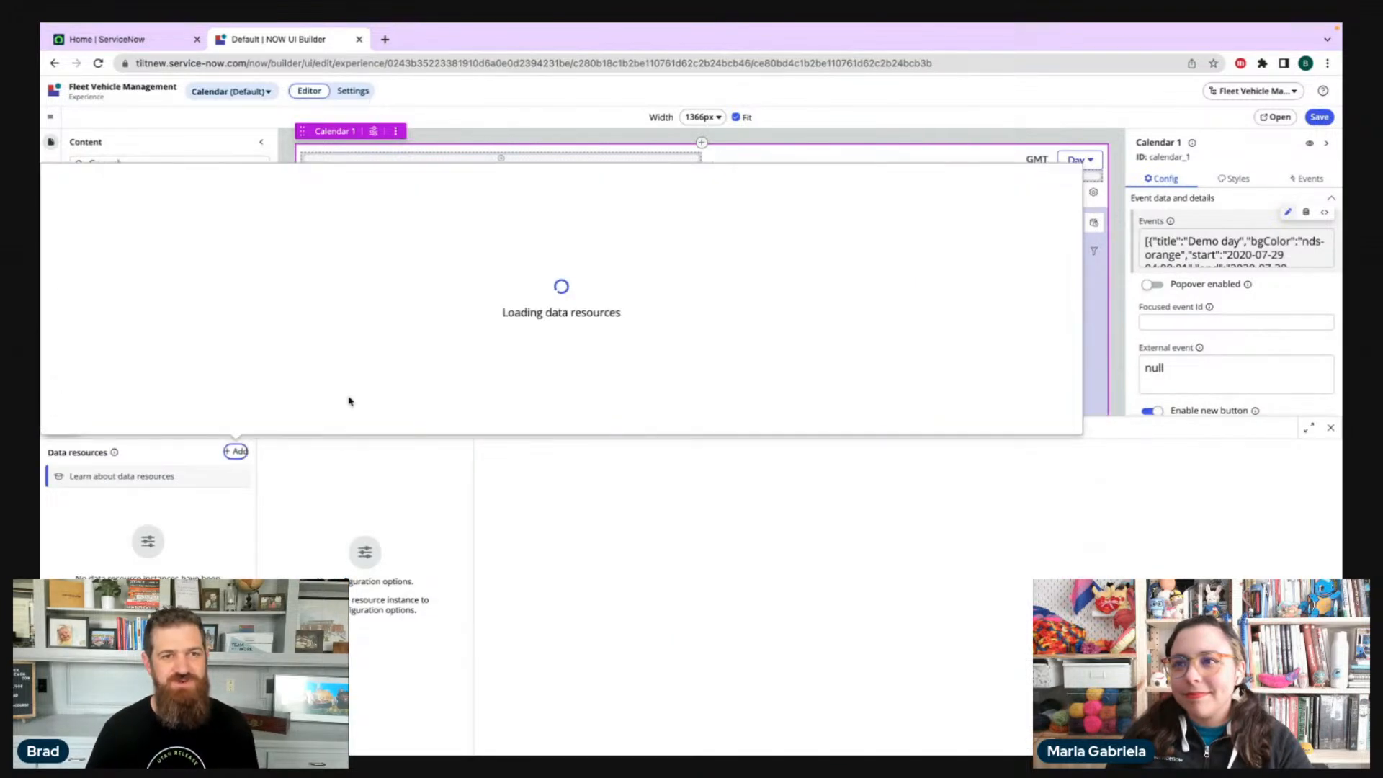
pyautogui.click(203, 136)
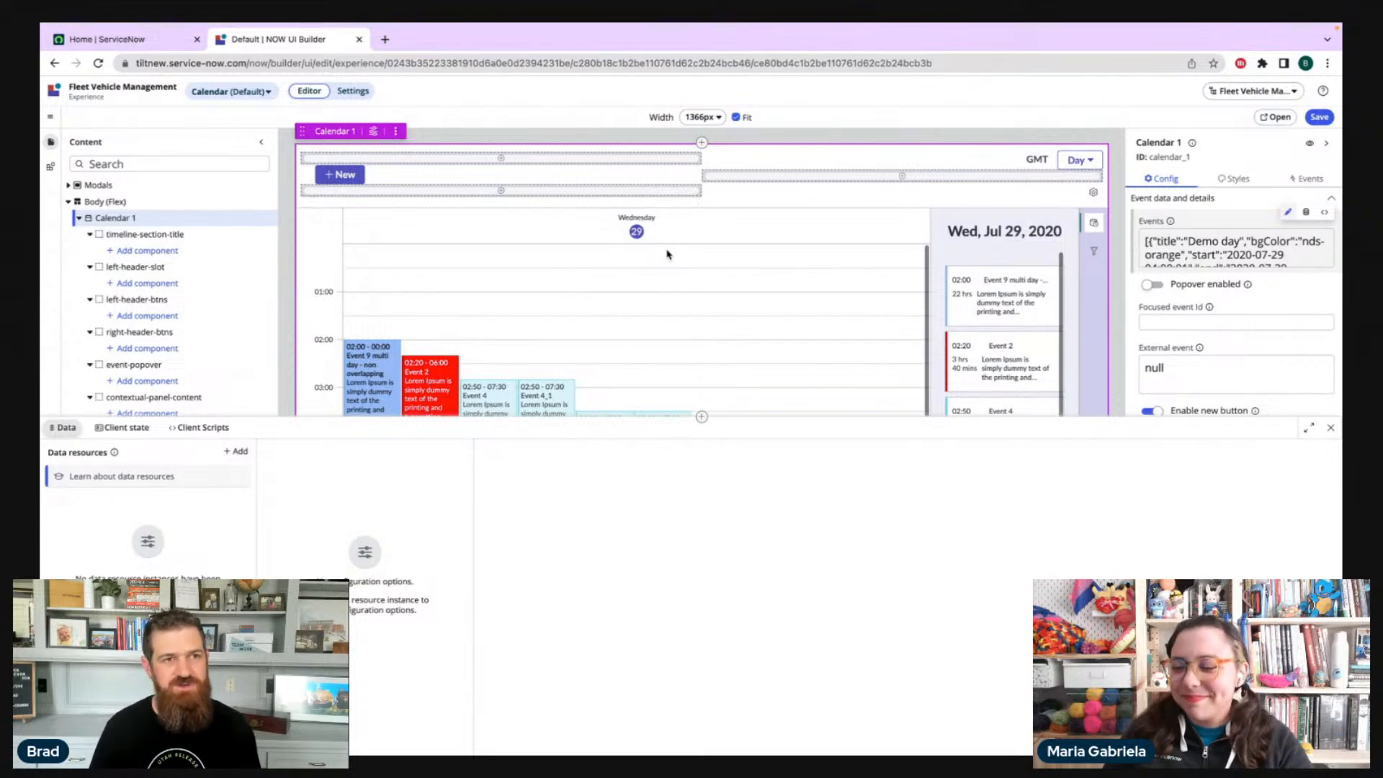
# - Return to the ServiceNow home page, search all applications for "studio" and open ServiceNow Studio
pyautogui.click(136, 39)
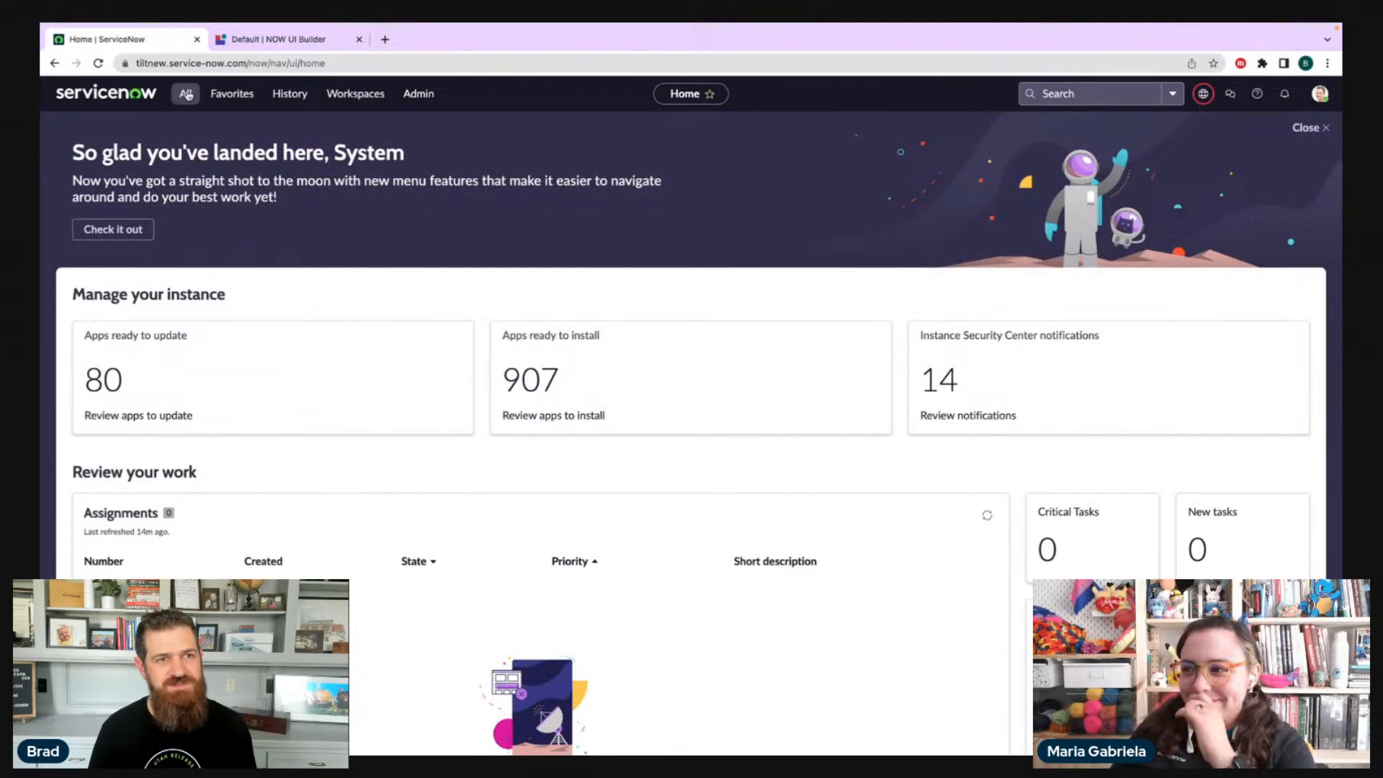
pyautogui.click(186, 94)
pyautogui.press('BackSpace')
pyautogui.press('BackSpace')
pyautogui.press('BackSpace')
pyautogui.press('BackSpace')
pyautogui.write('studio')
pyautogui.click(268, 251)
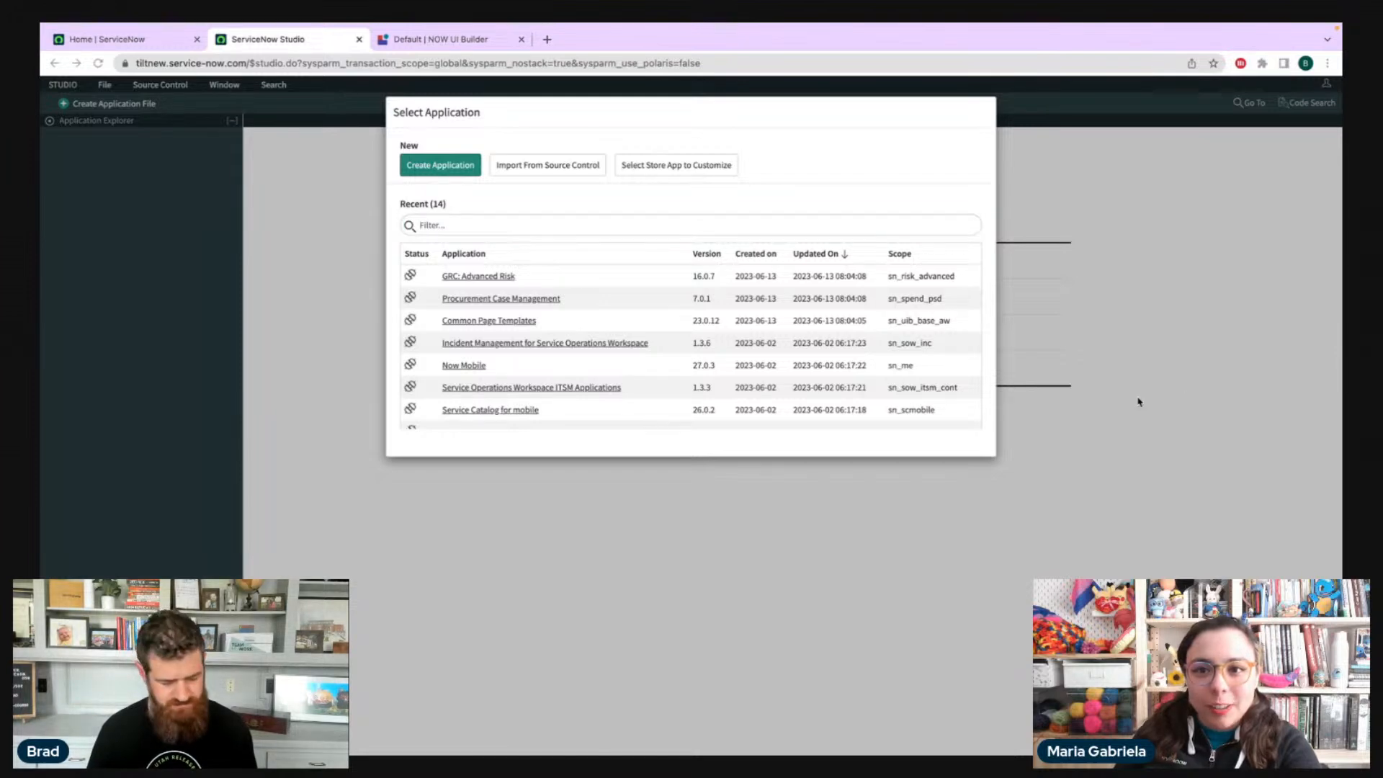
# - Filter the application list for "FLEET" and open the Fleet Vehicle Management application
pyautogui.click(498, 226)
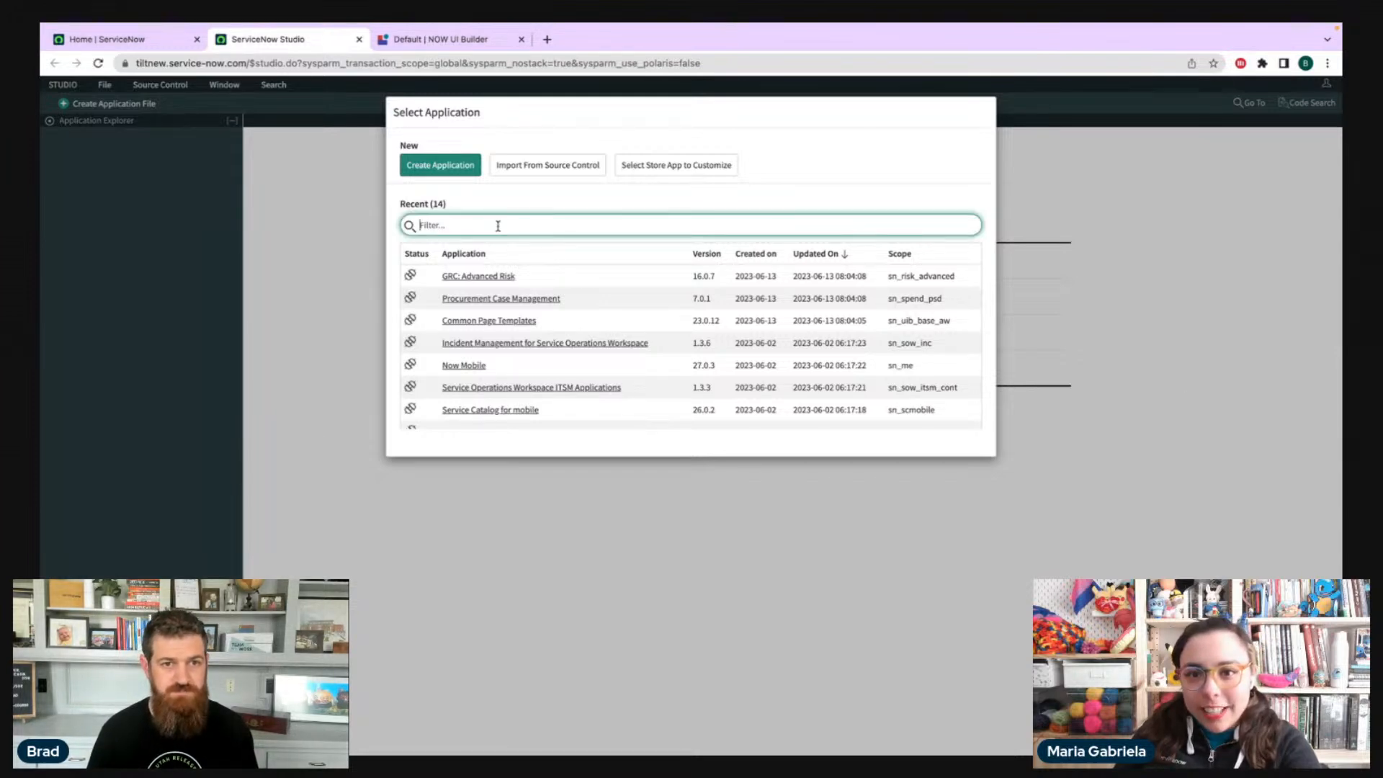
pyautogui.write('FLEET')
pyautogui.click(516, 279)
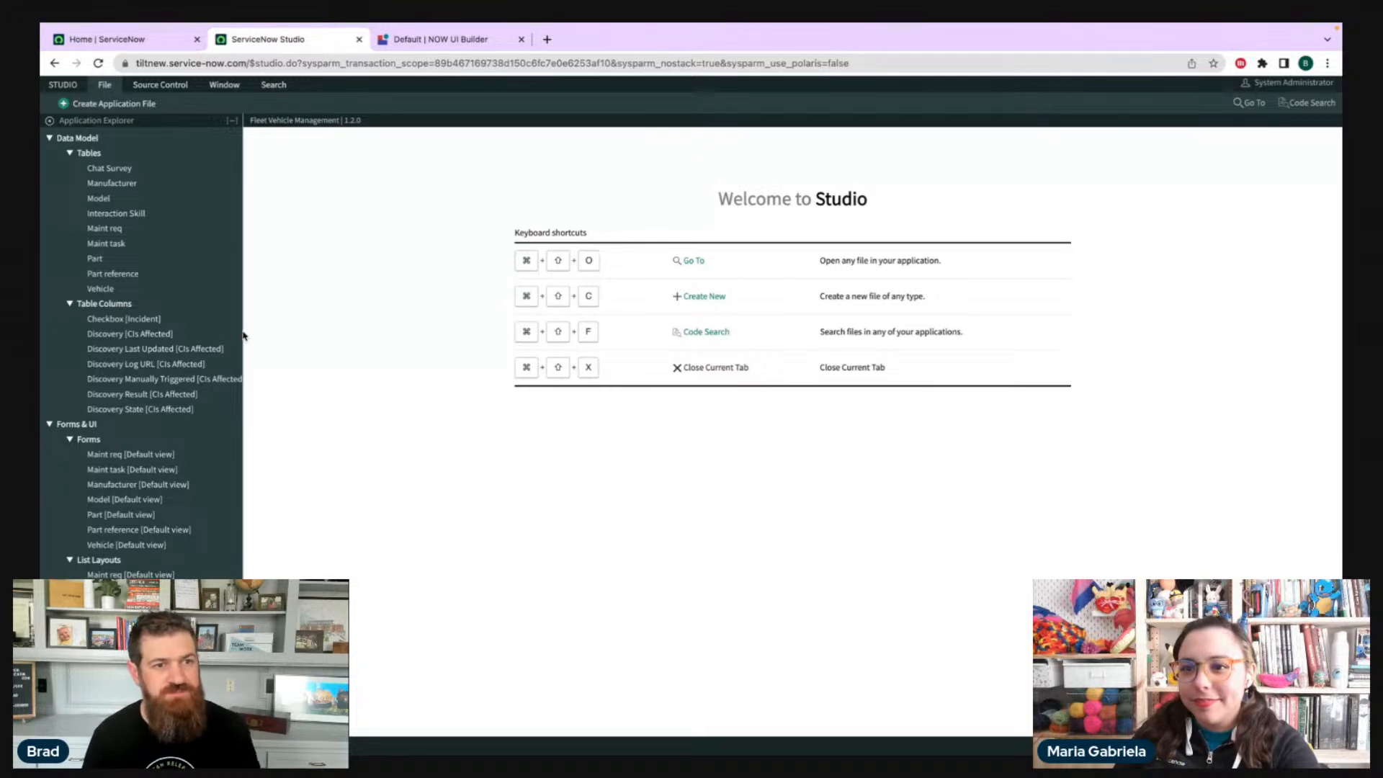
# - Open the Vehicle table and look through its columns for date fields usable as calendar events
pyautogui.click(121, 288)
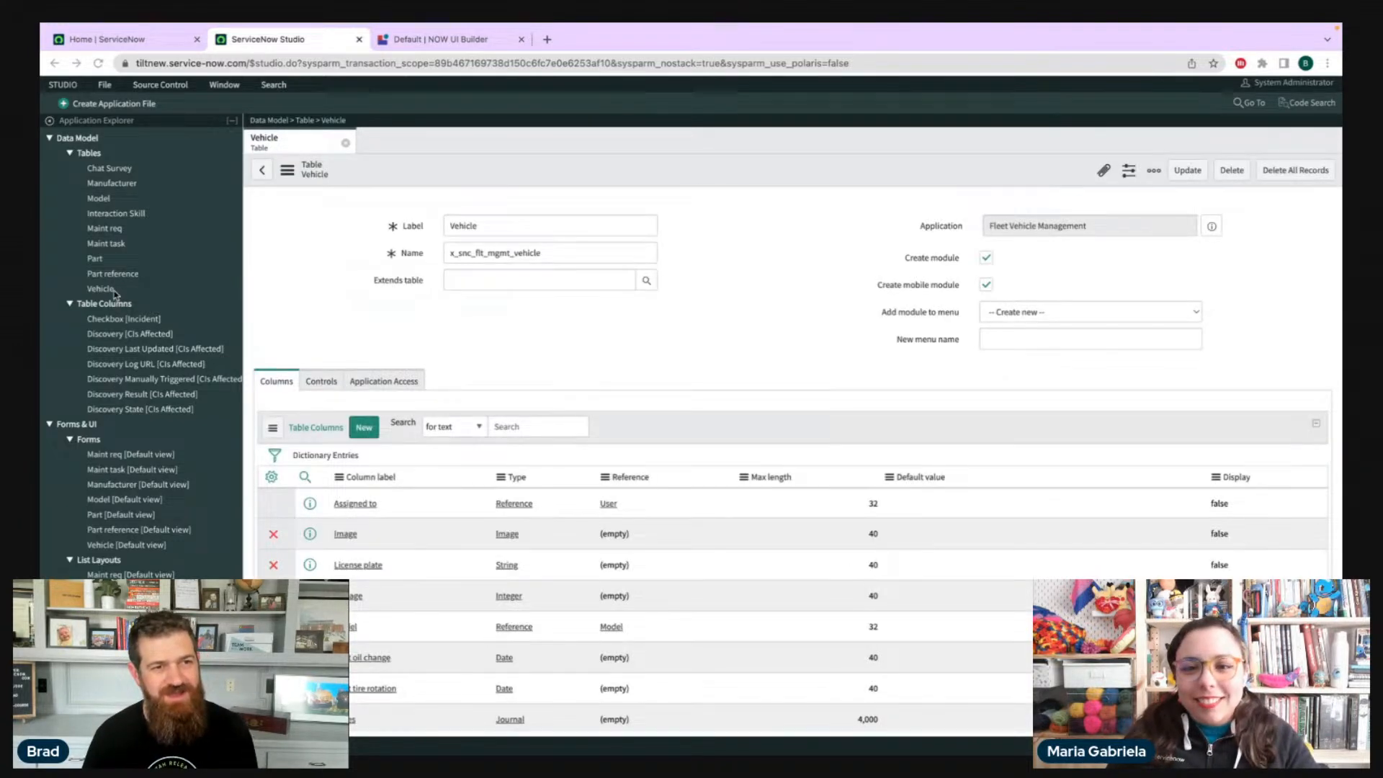
pyautogui.click(109, 292)
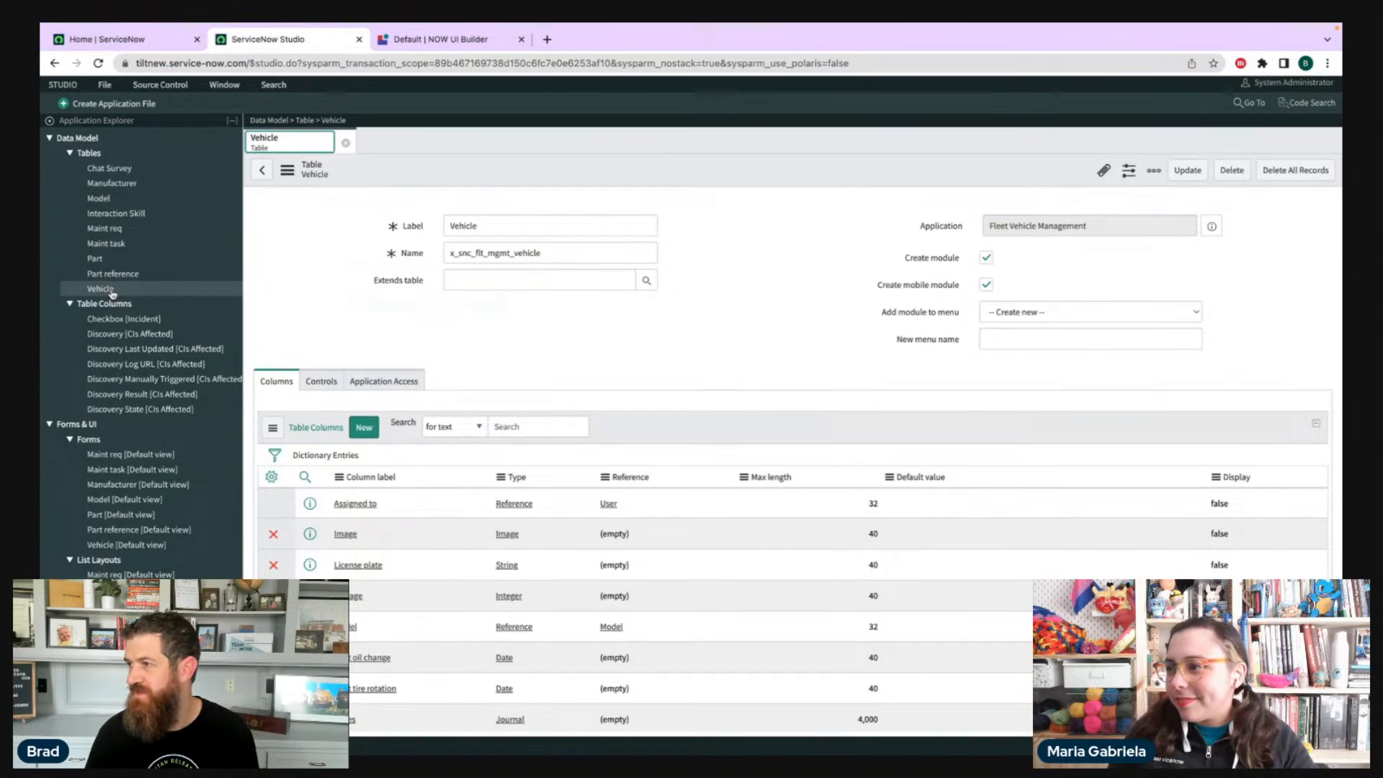
pyautogui.click(112, 294)
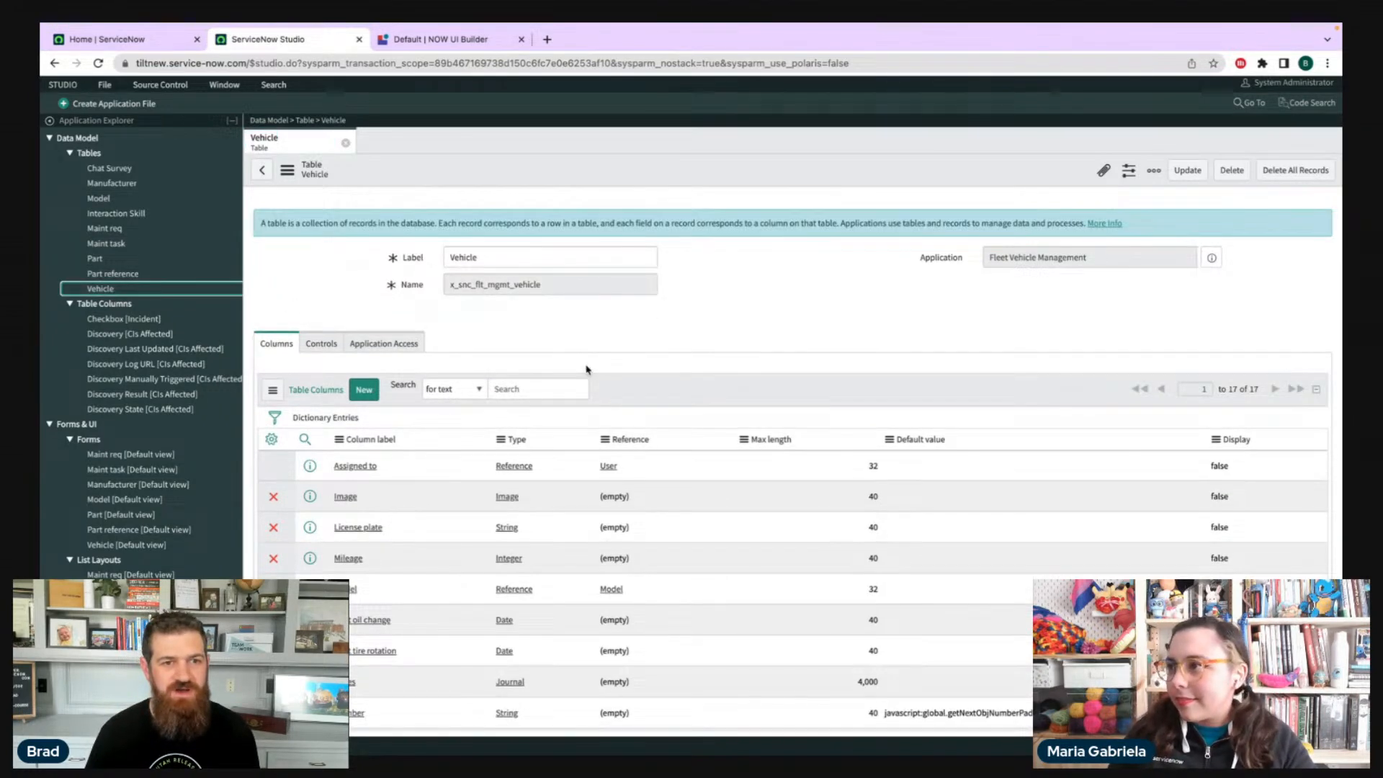
pyautogui.scroll(-3, 595, 347)
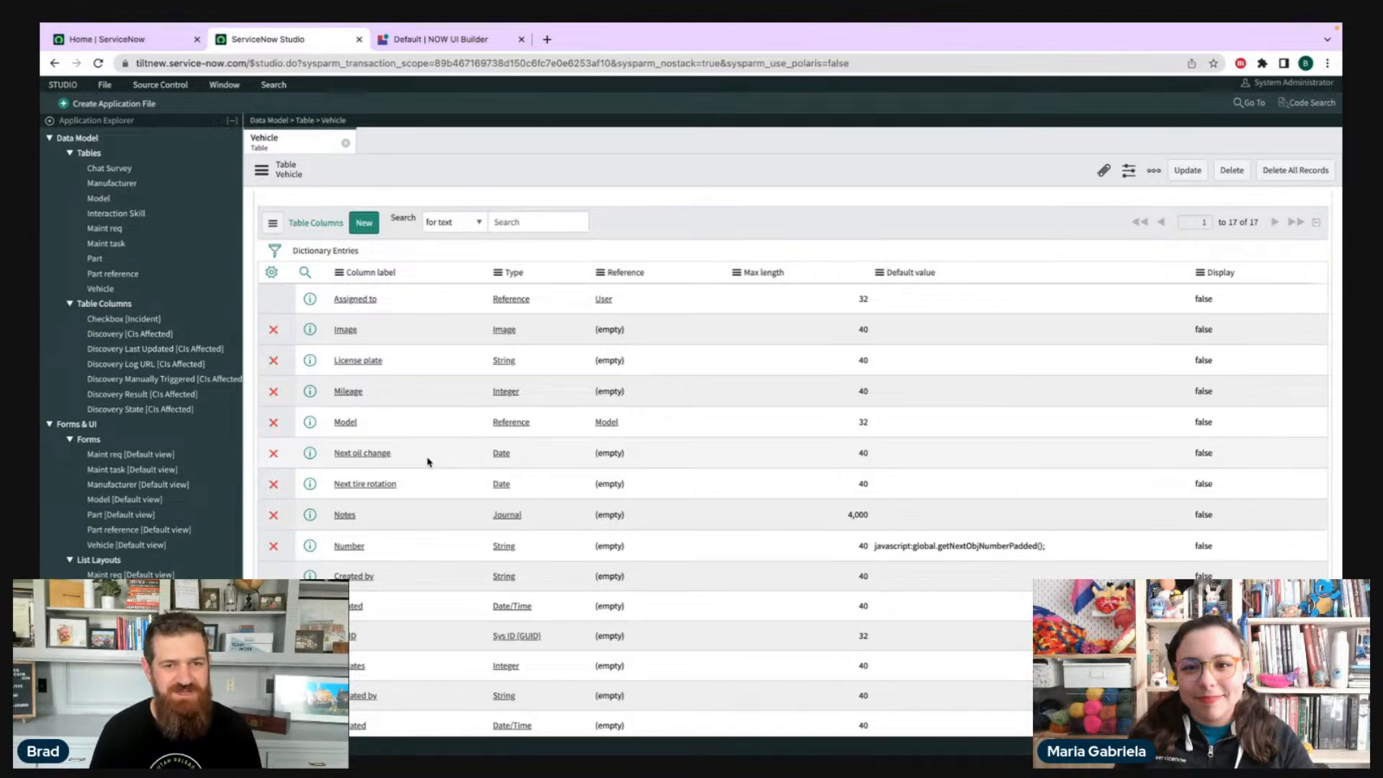
pyautogui.scroll(-5, 426, 461)
pyautogui.scroll(6, 428, 460)
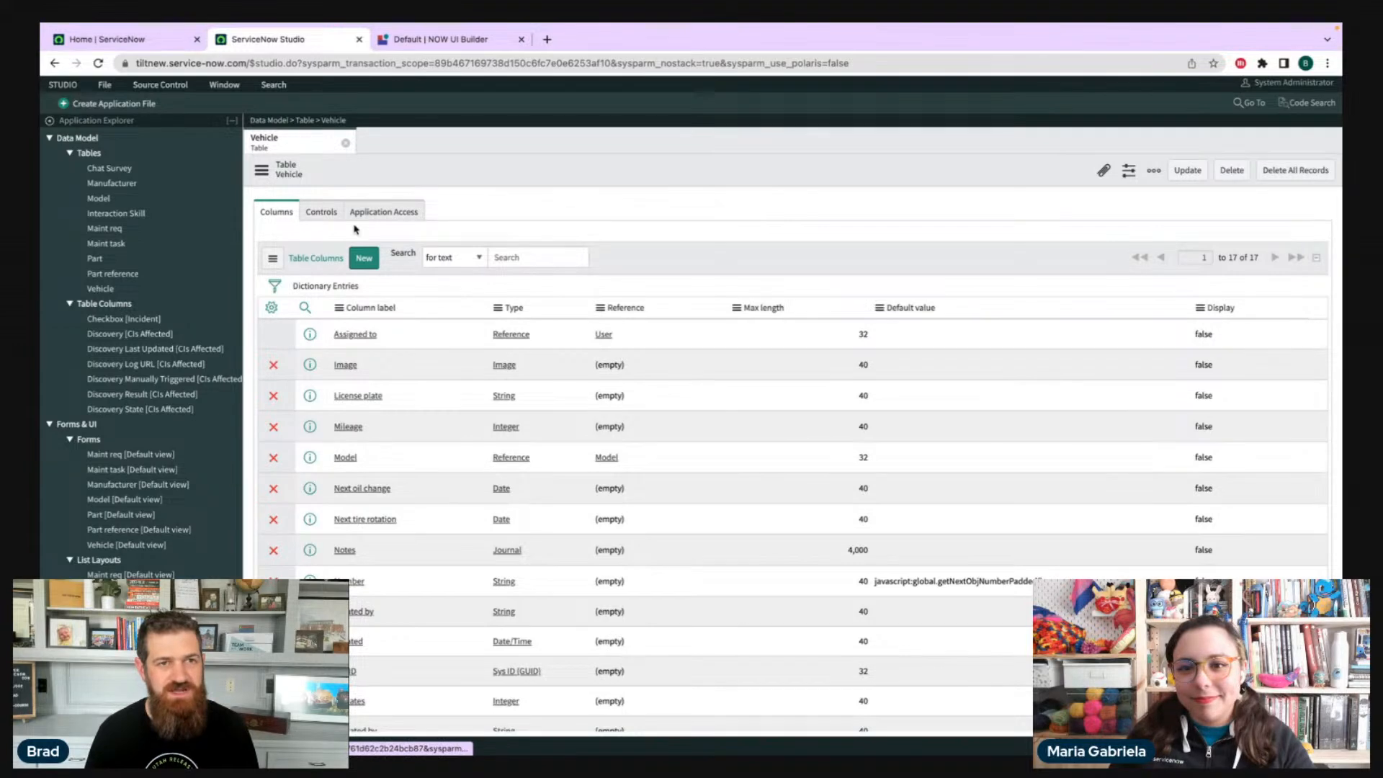
# - Switch to UI Builder and add a Look Up Records data resource to the Calendar page, with Vehicle as its table
pyautogui.click(433, 41)
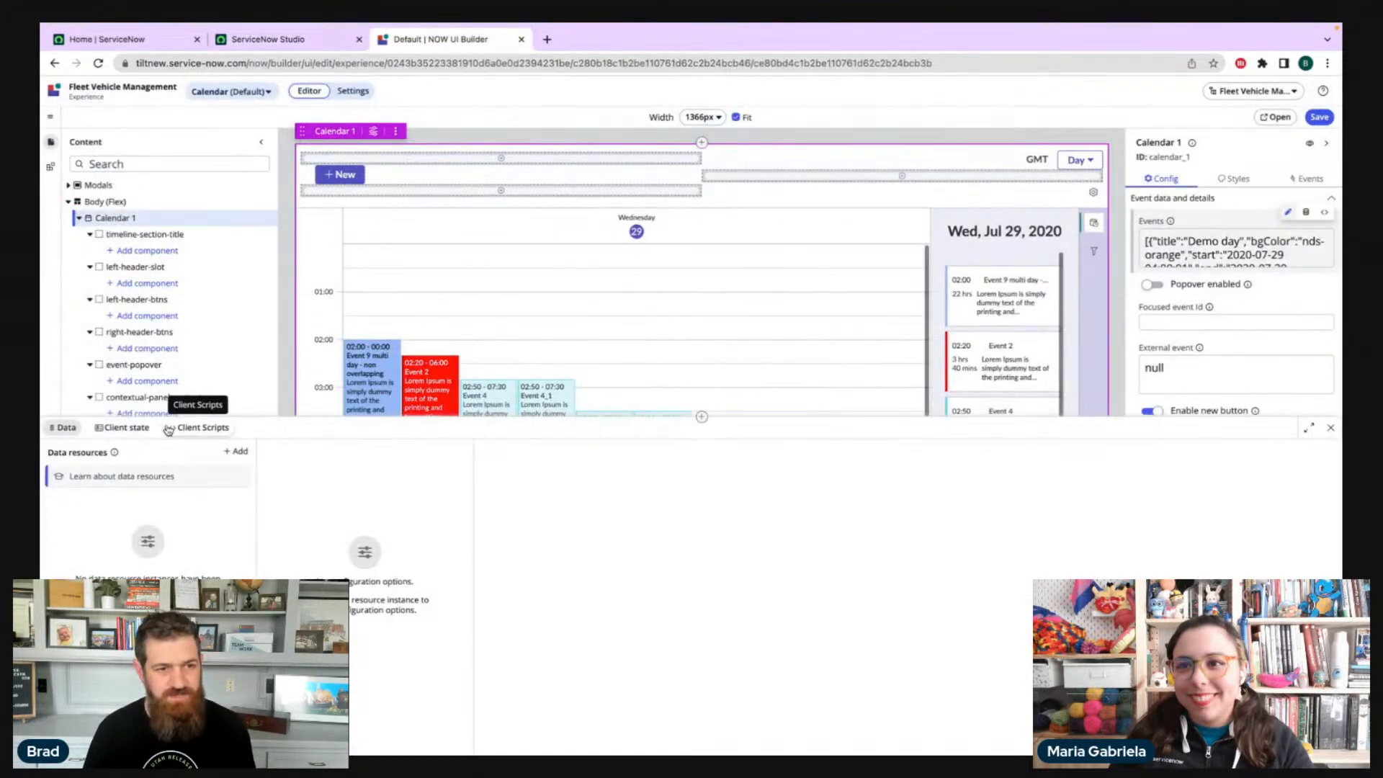
pyautogui.click(238, 451)
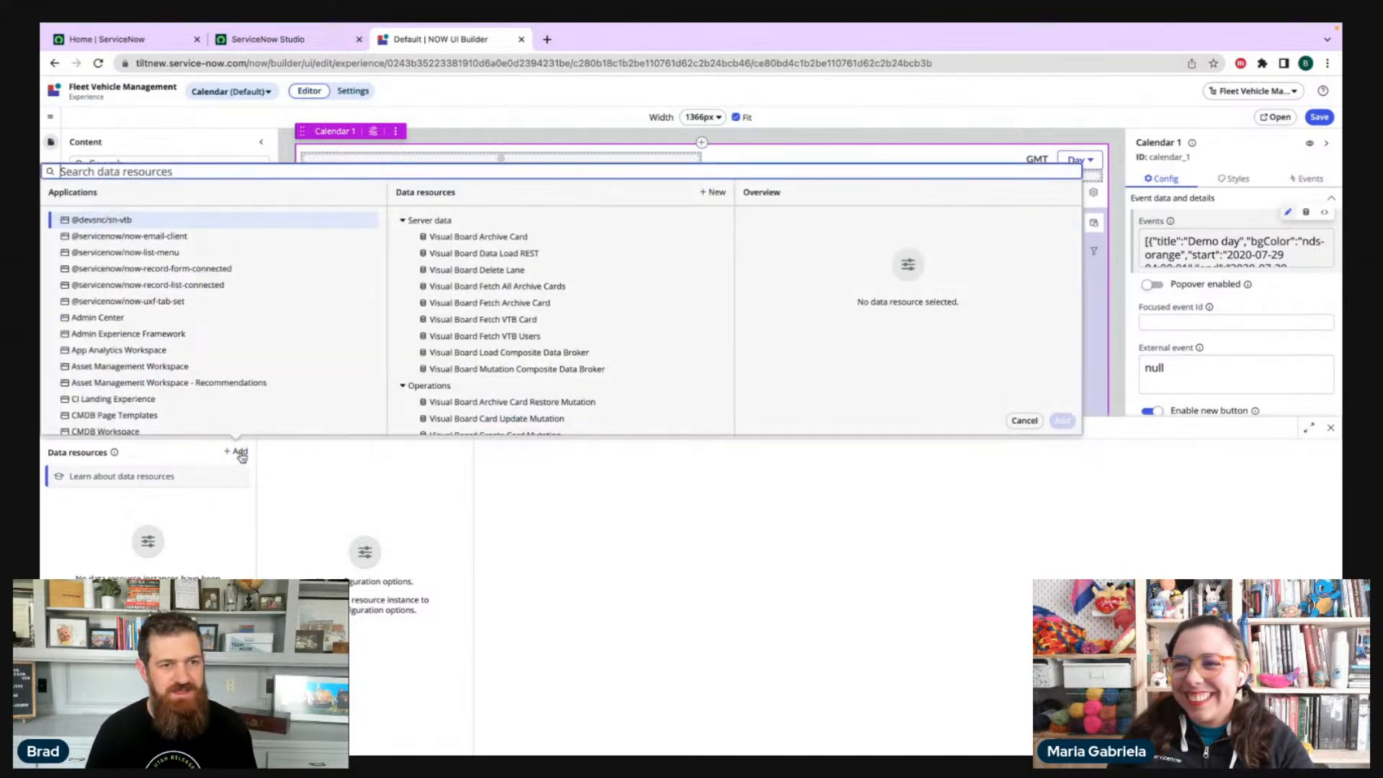
pyautogui.write('LOOK UP')
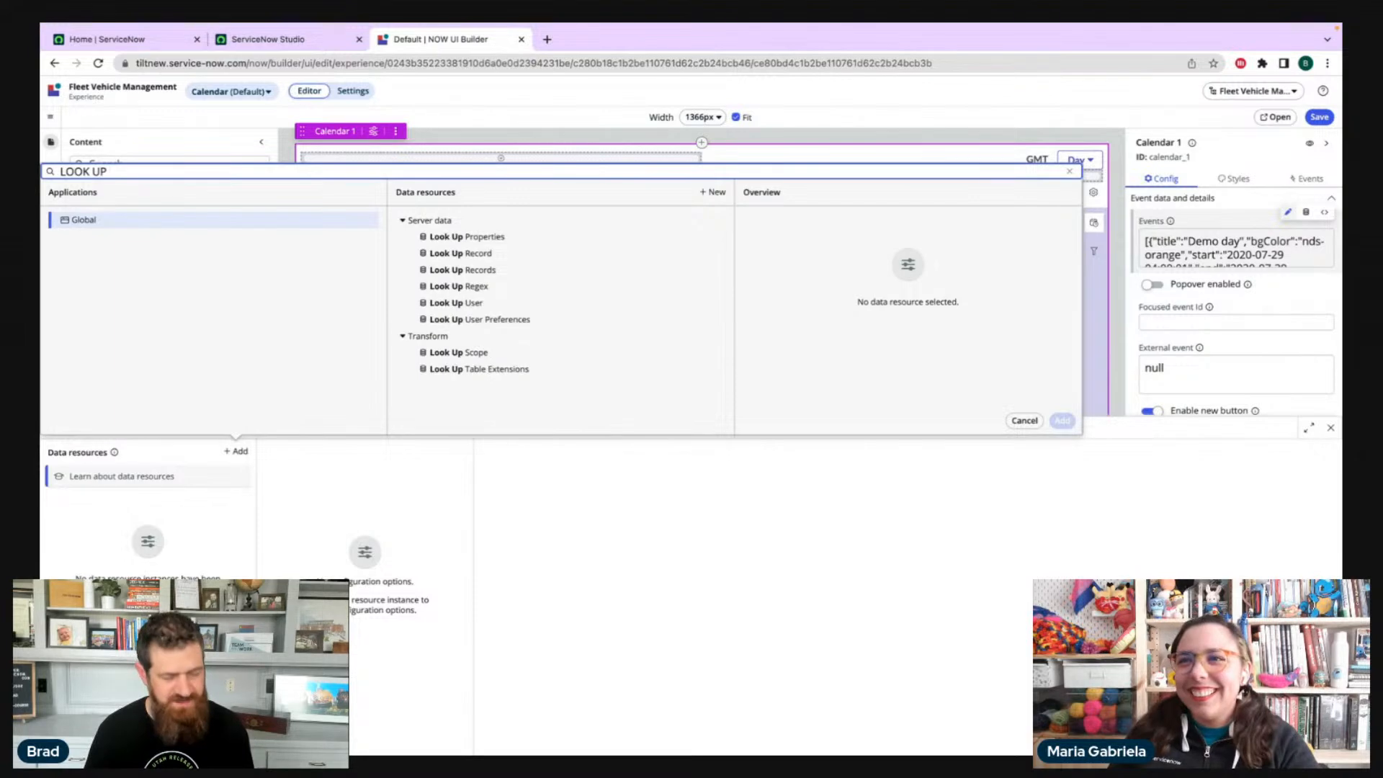
pyautogui.click(497, 270)
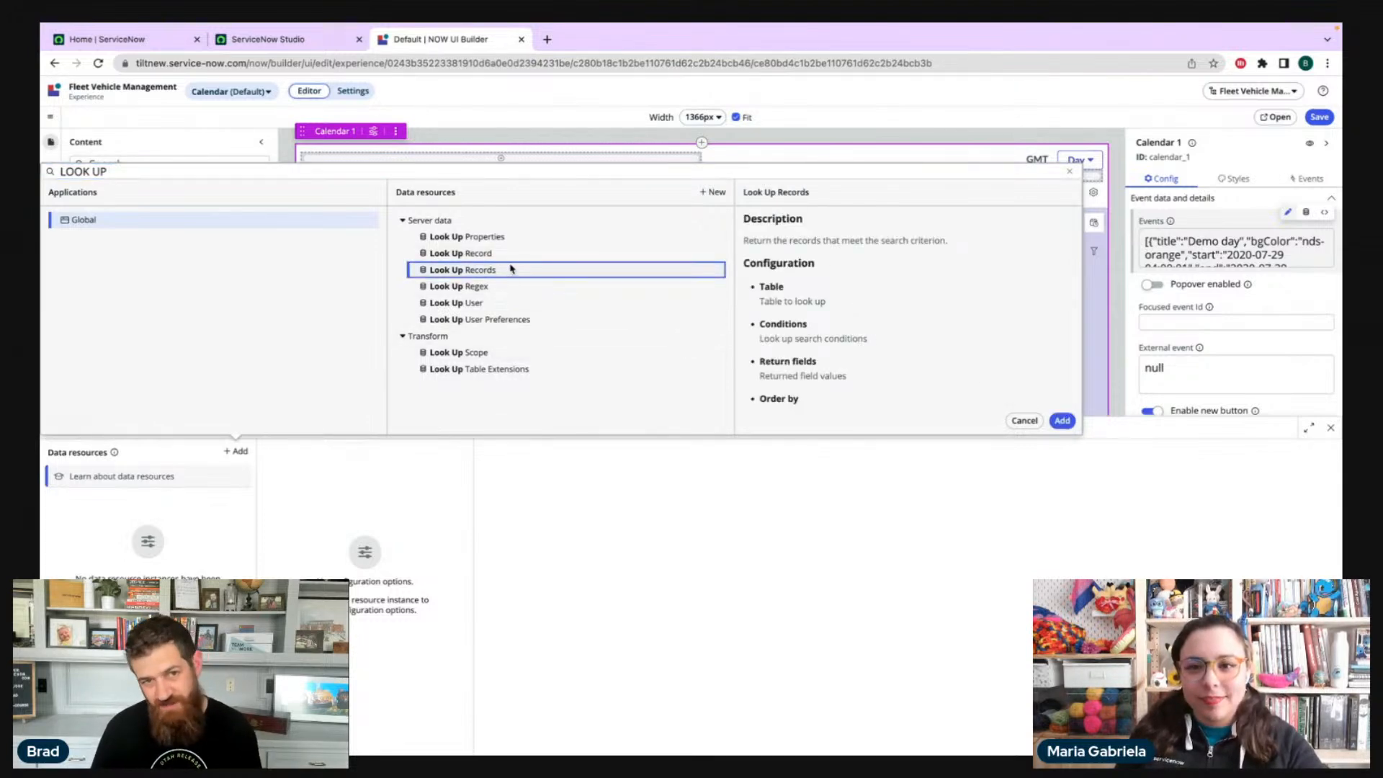
pyautogui.click(1063, 420)
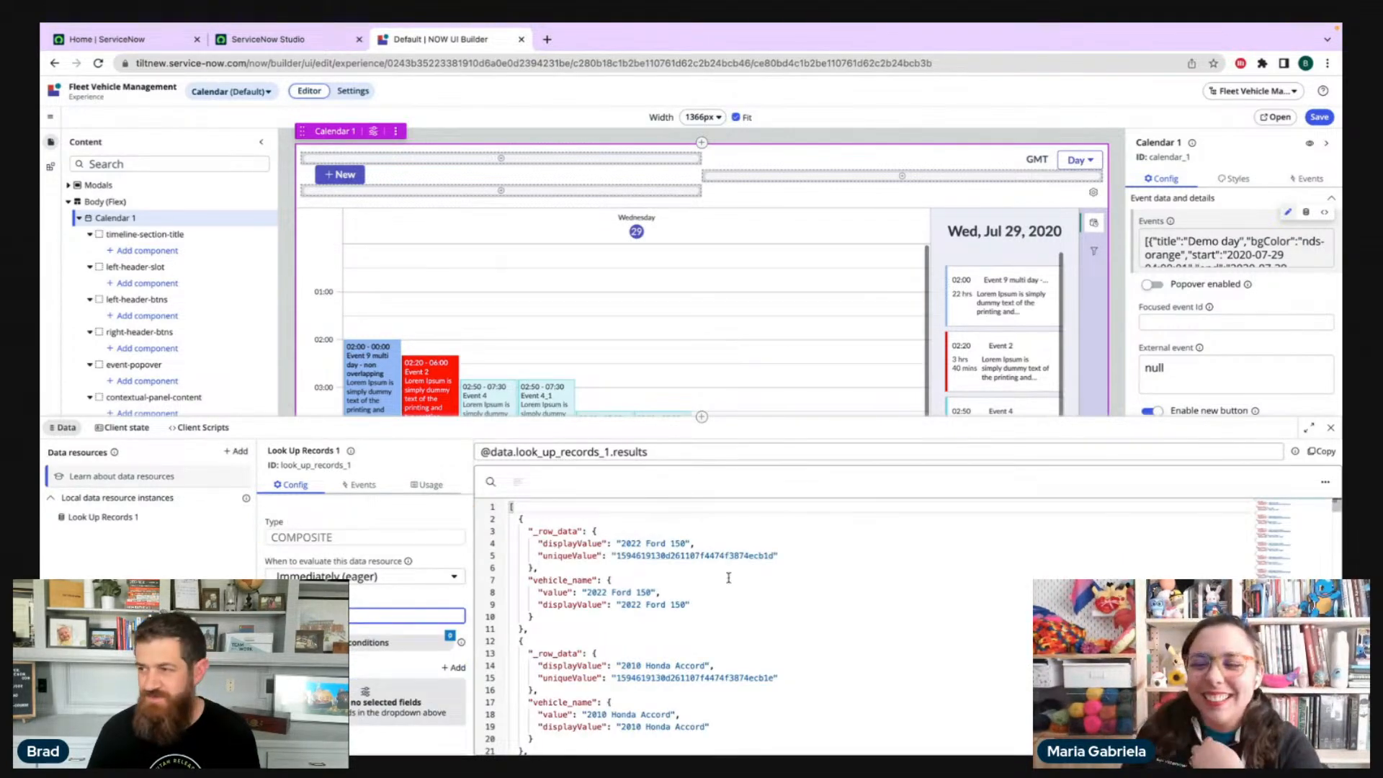
# - Build a condition on Look Up Records so that Next tire rotation is after Last week
pyautogui.scroll(-1, 640, 598)
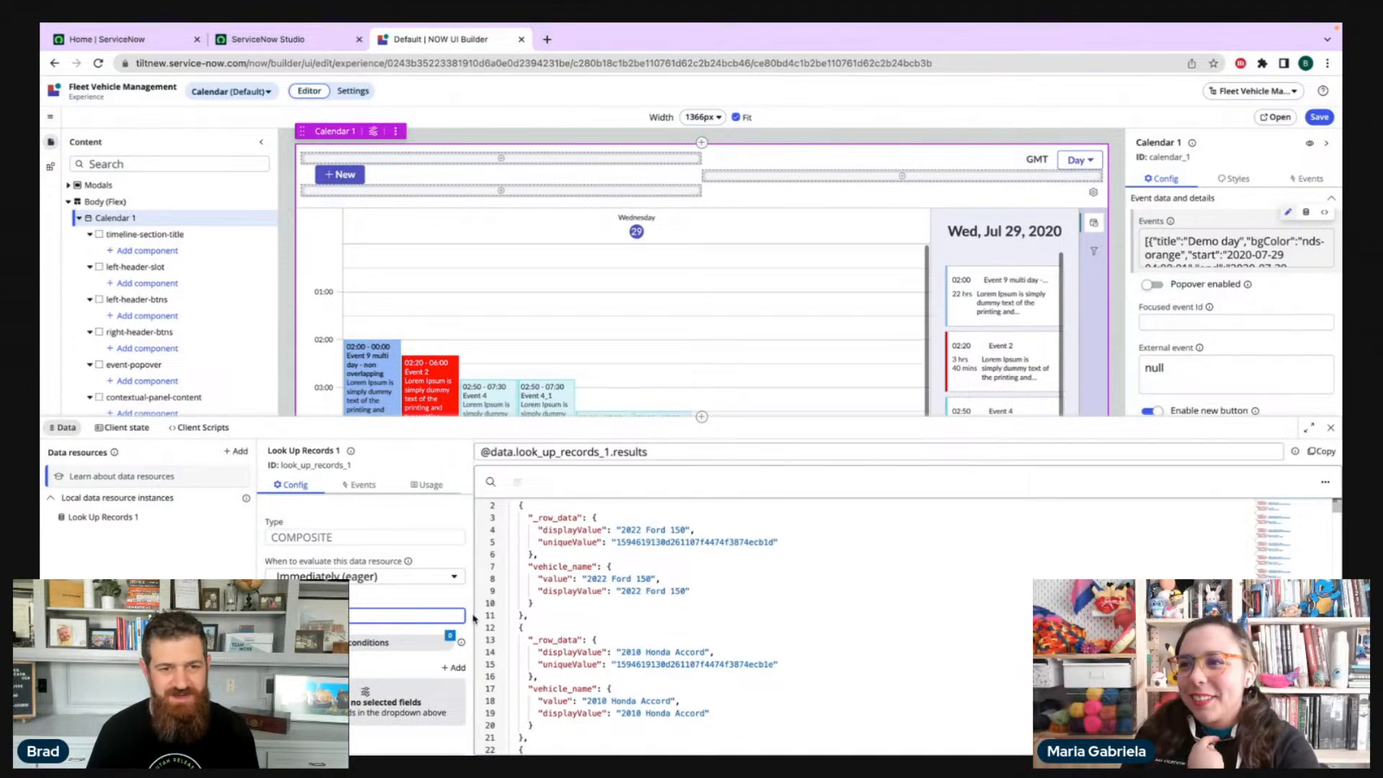
pyautogui.click(401, 643)
pyautogui.click(750, 423)
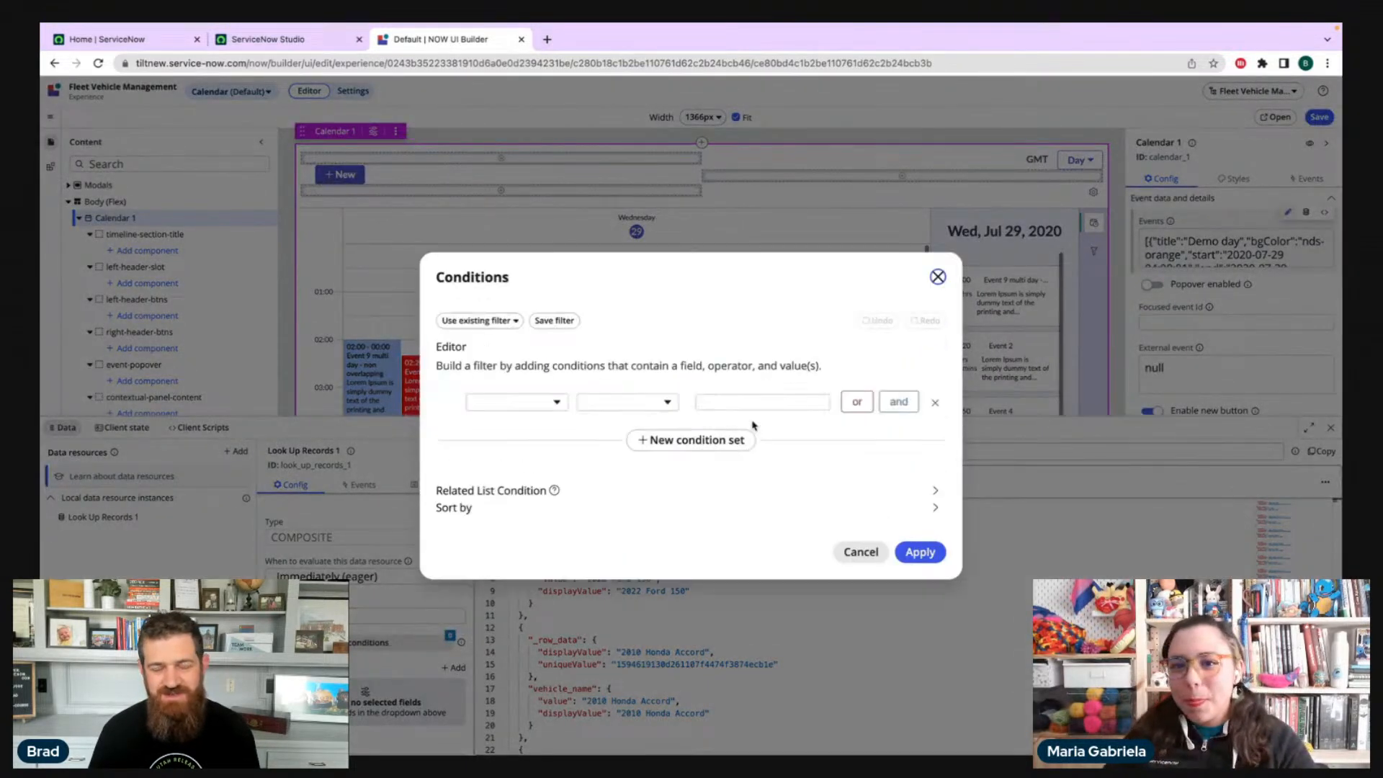
pyautogui.click(559, 405)
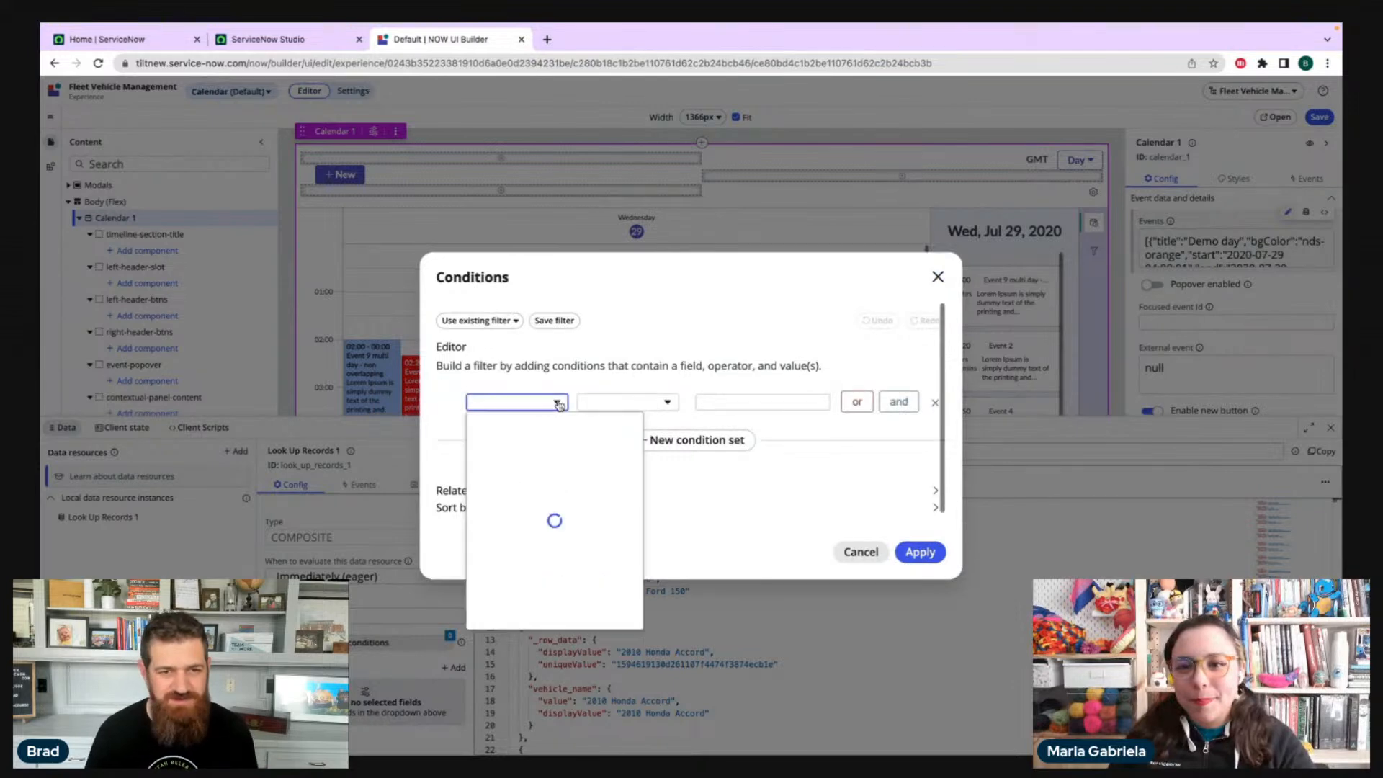
pyautogui.scroll(-2, 569, 504)
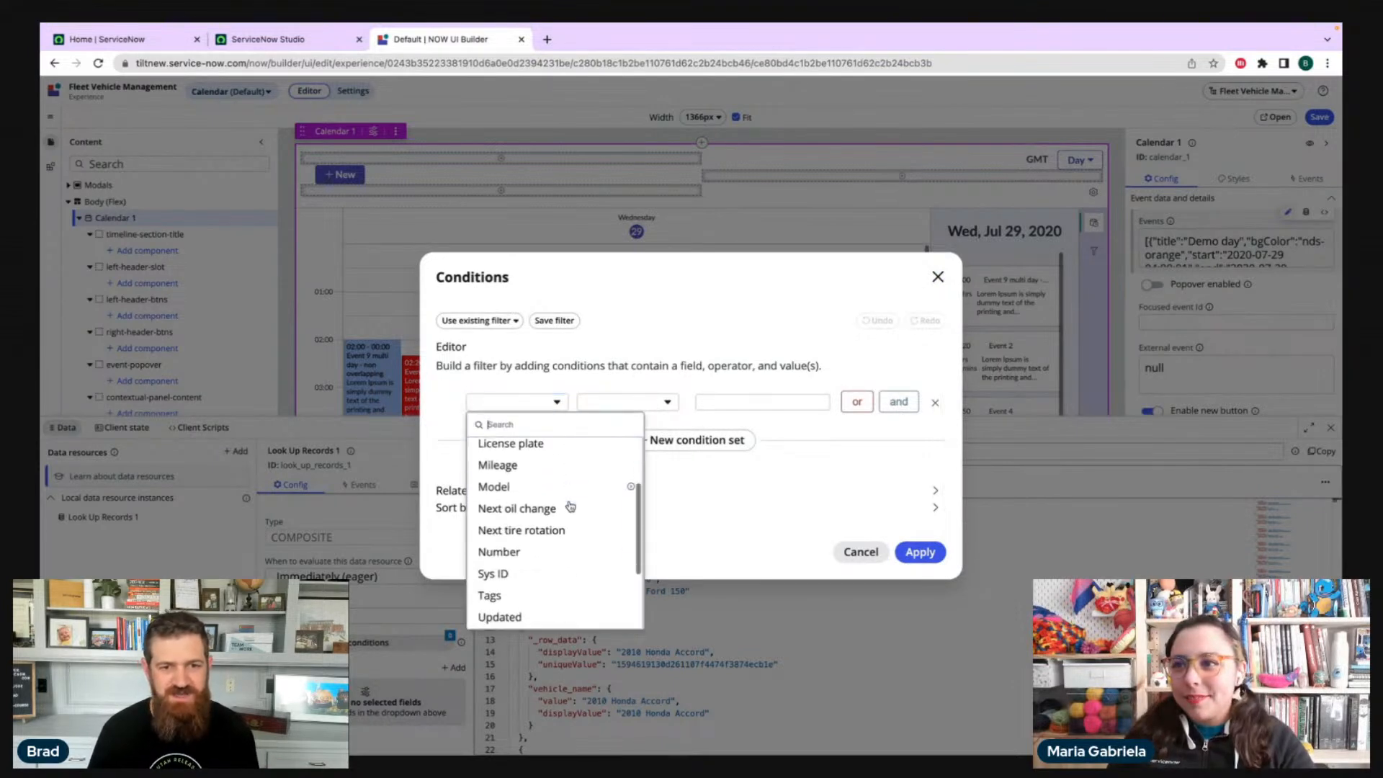
pyautogui.click(535, 528)
pyautogui.click(721, 424)
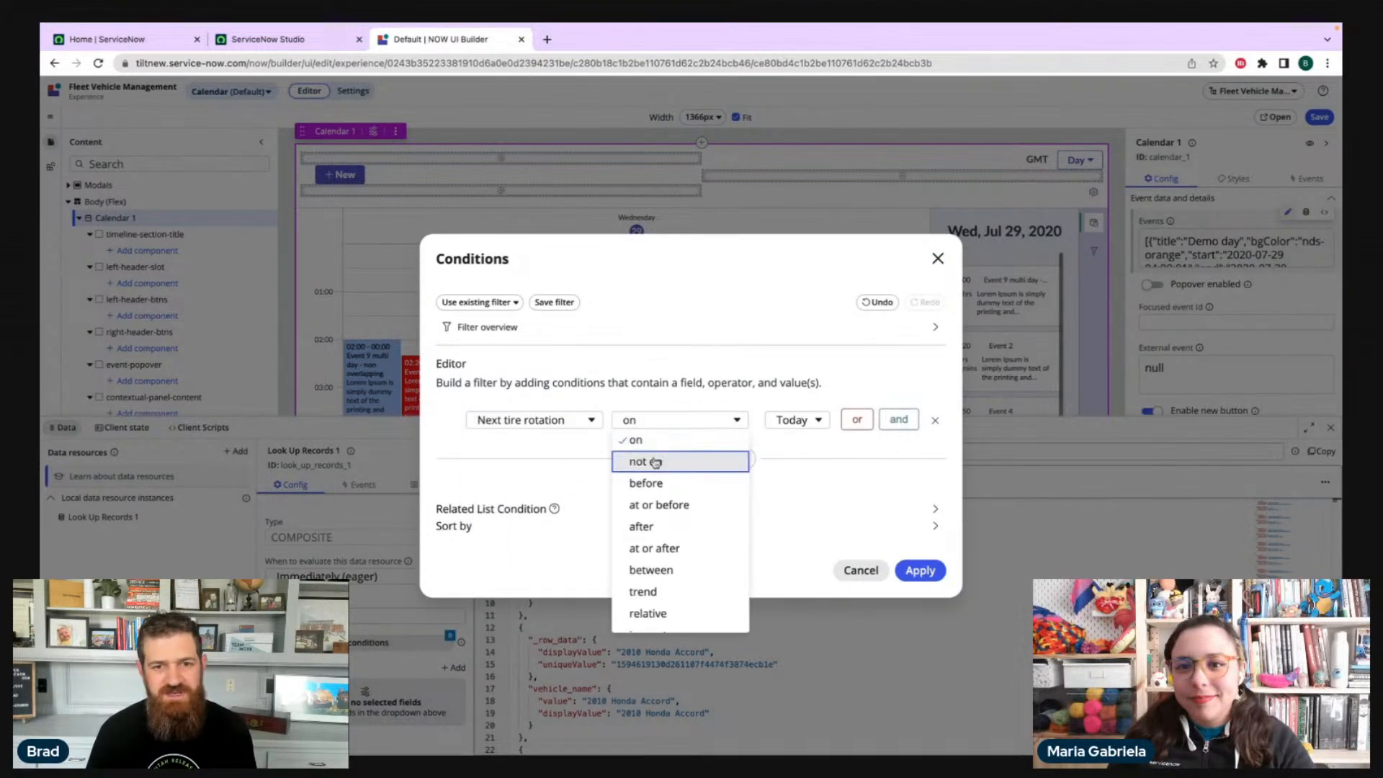
pyautogui.click(660, 532)
pyautogui.click(818, 421)
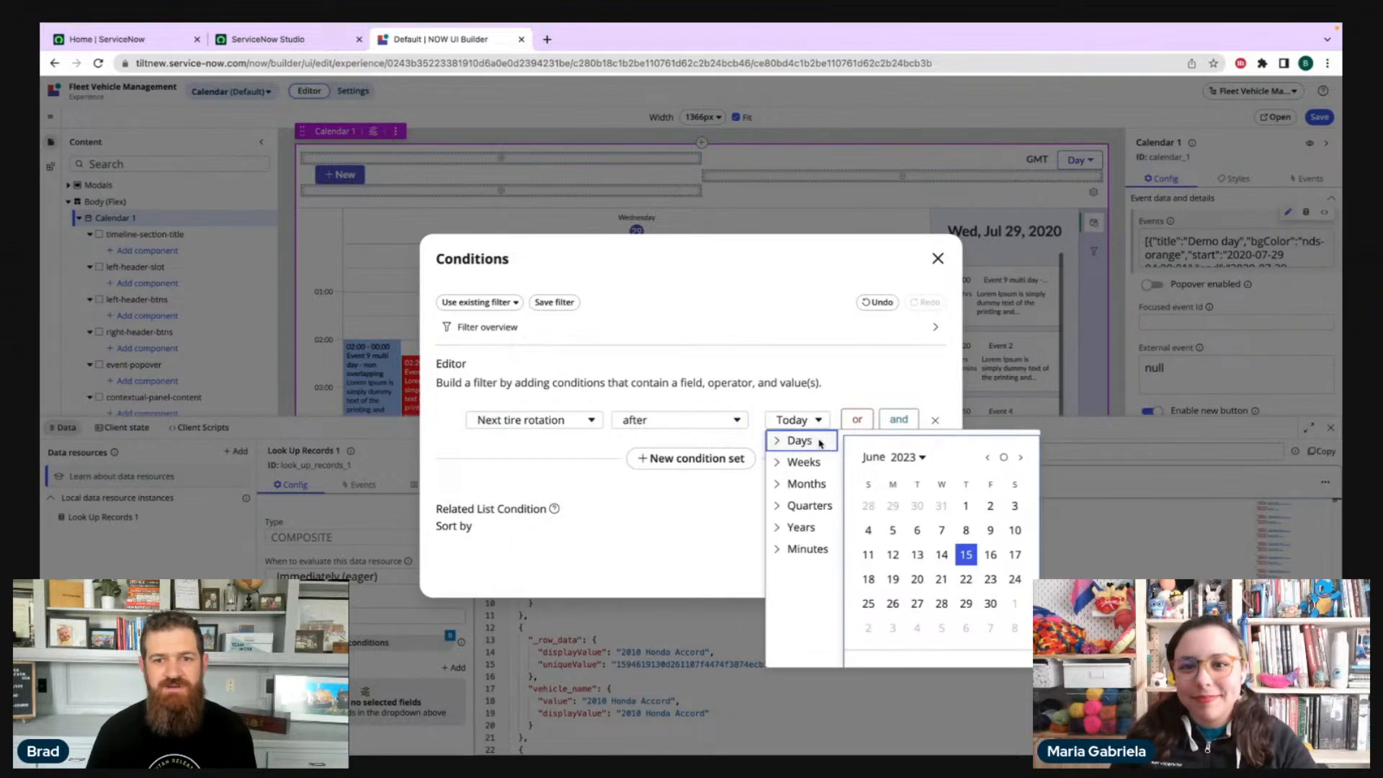
pyautogui.click(778, 464)
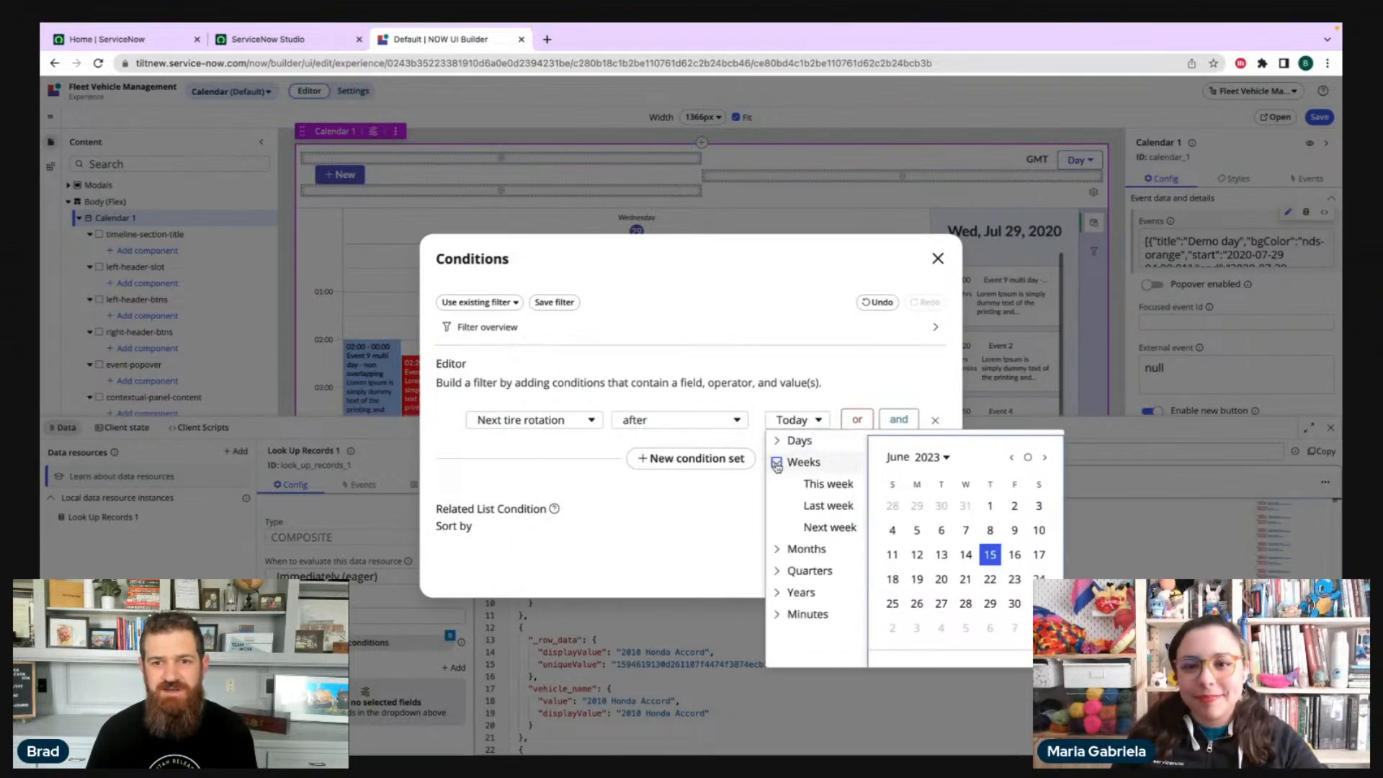
pyautogui.click(819, 507)
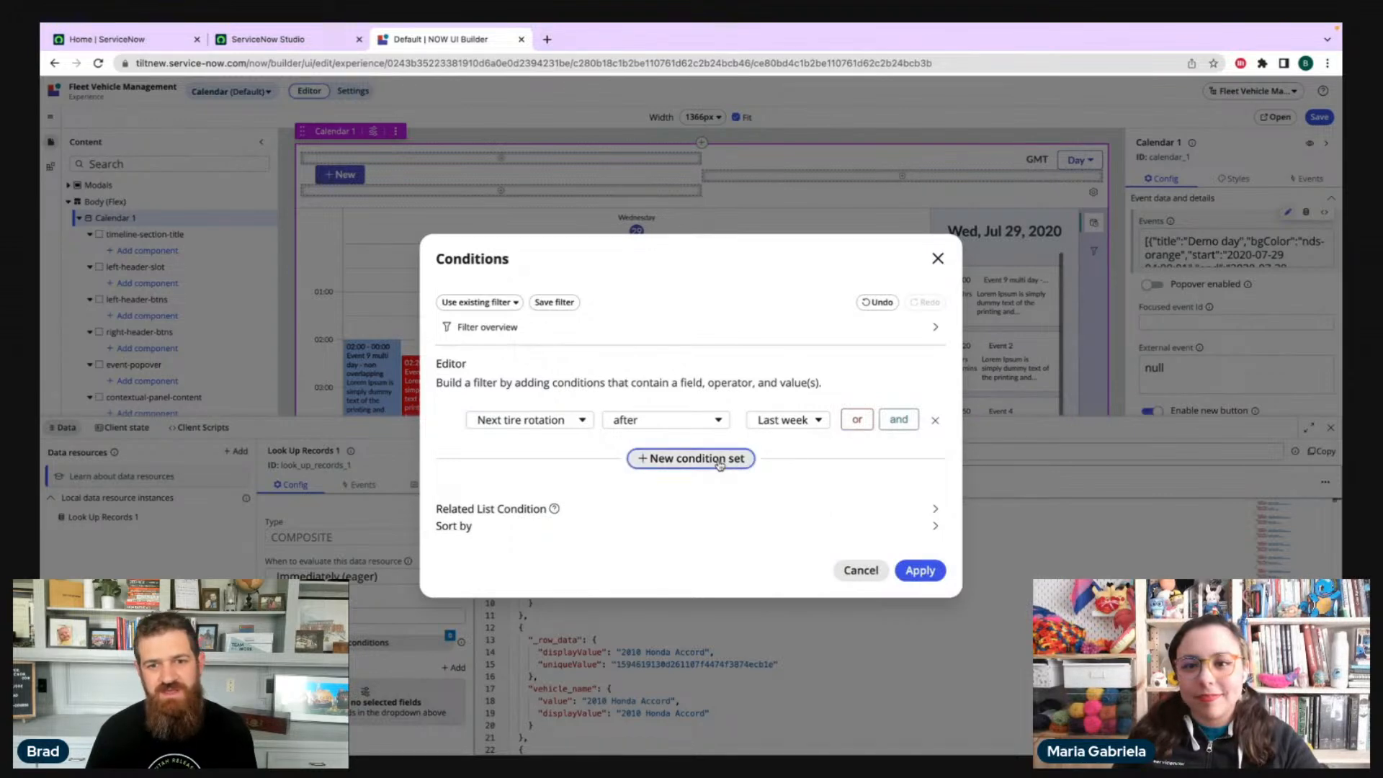
pyautogui.click(652, 459)
pyautogui.click(528, 465)
pyautogui.scroll(-3, 552, 560)
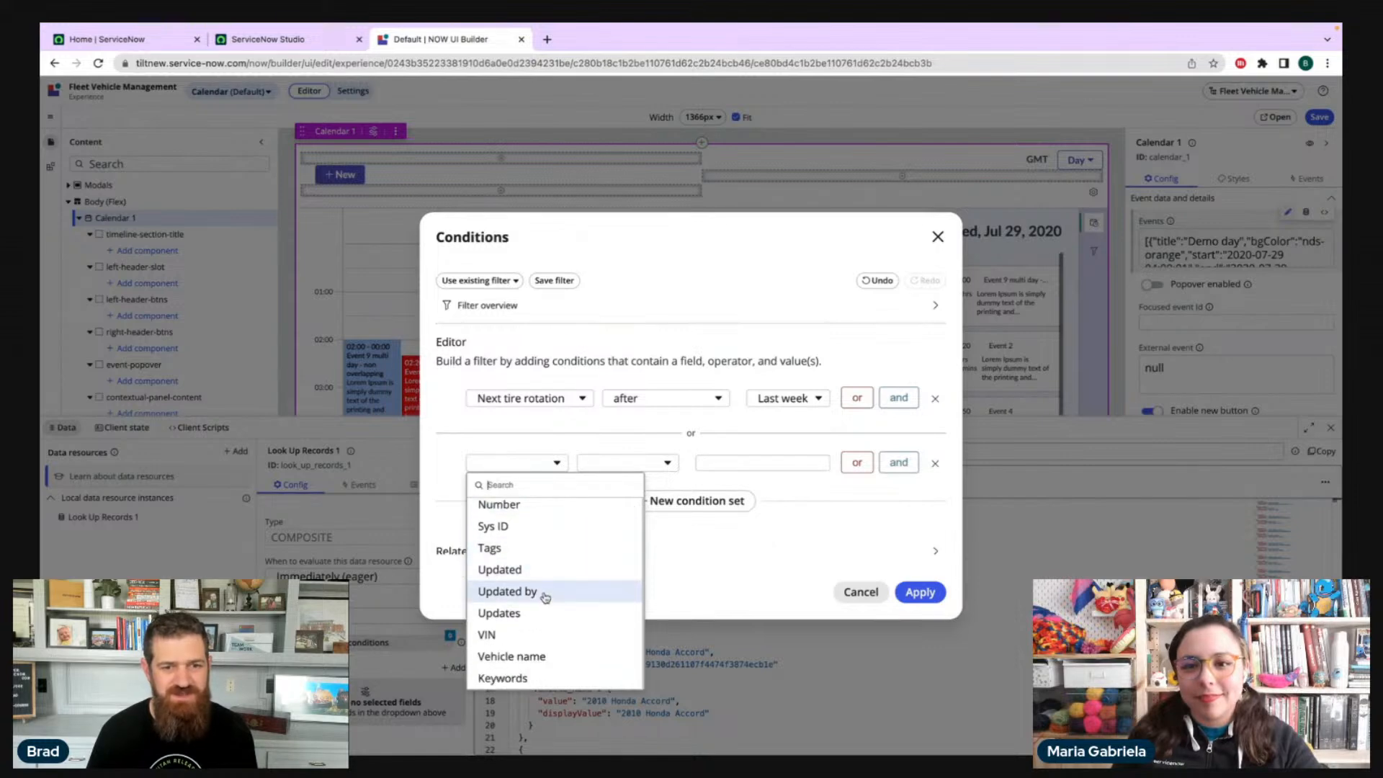
pyautogui.scroll(1, 548, 575)
pyautogui.scroll(3, 546, 575)
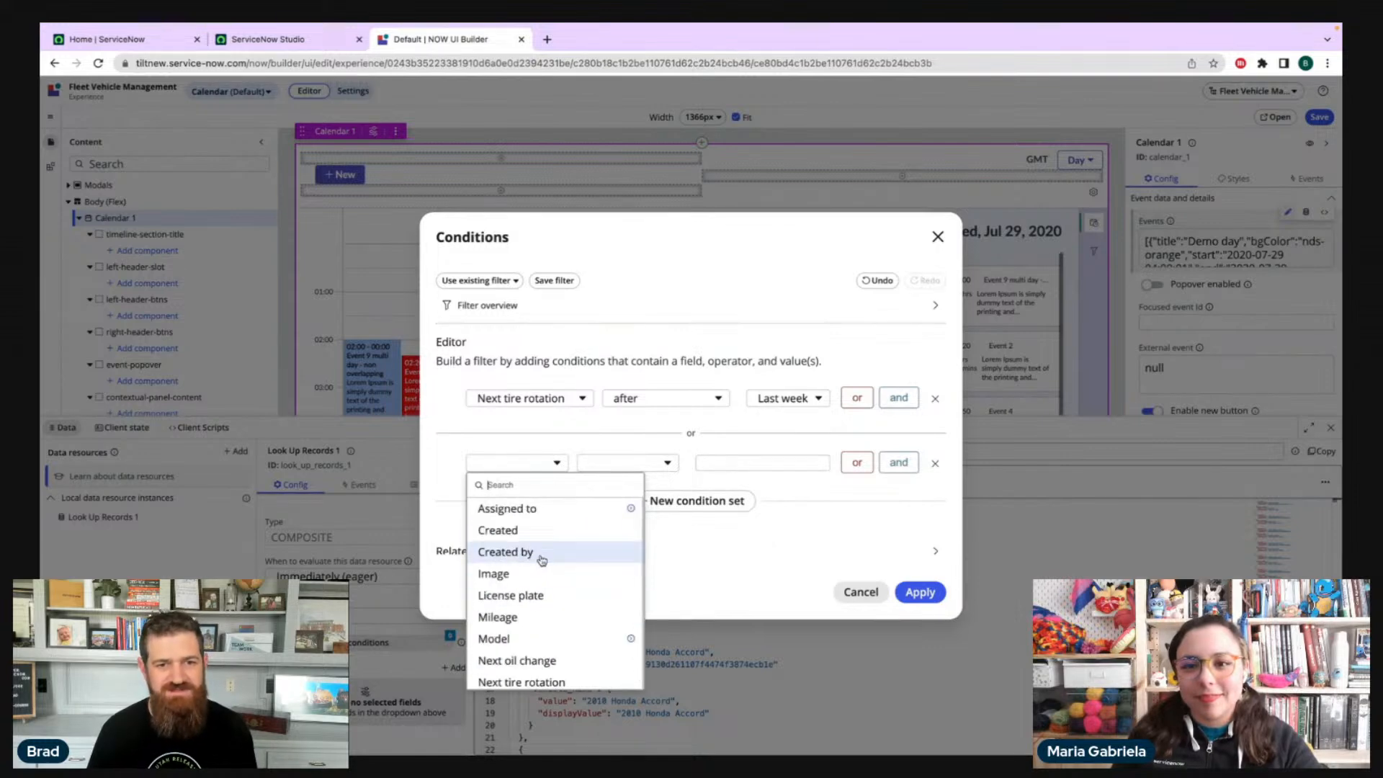
pyautogui.scroll(-1, 546, 575)
pyautogui.click(735, 574)
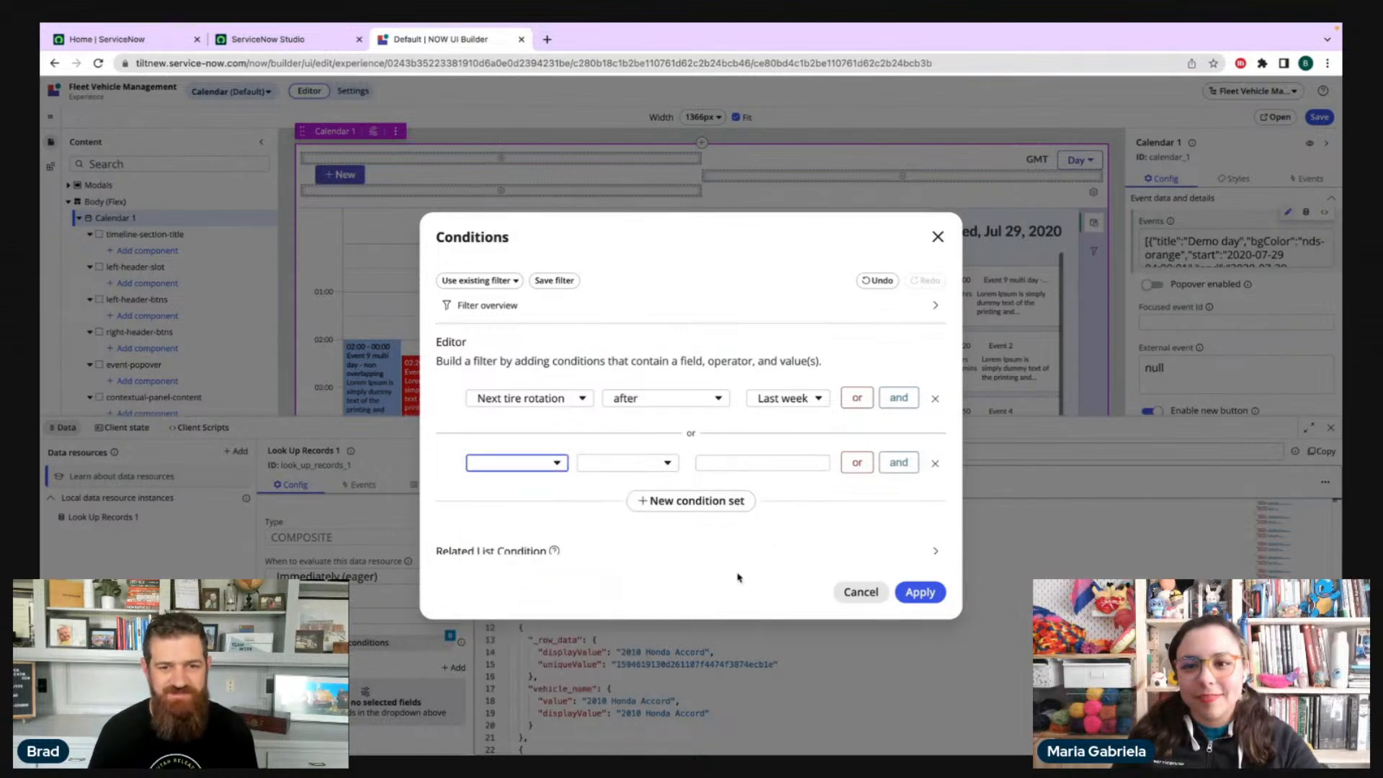
# - Apply the condition to Look Up Records and examine the fields in the returned vehicle records
pyautogui.click(921, 593)
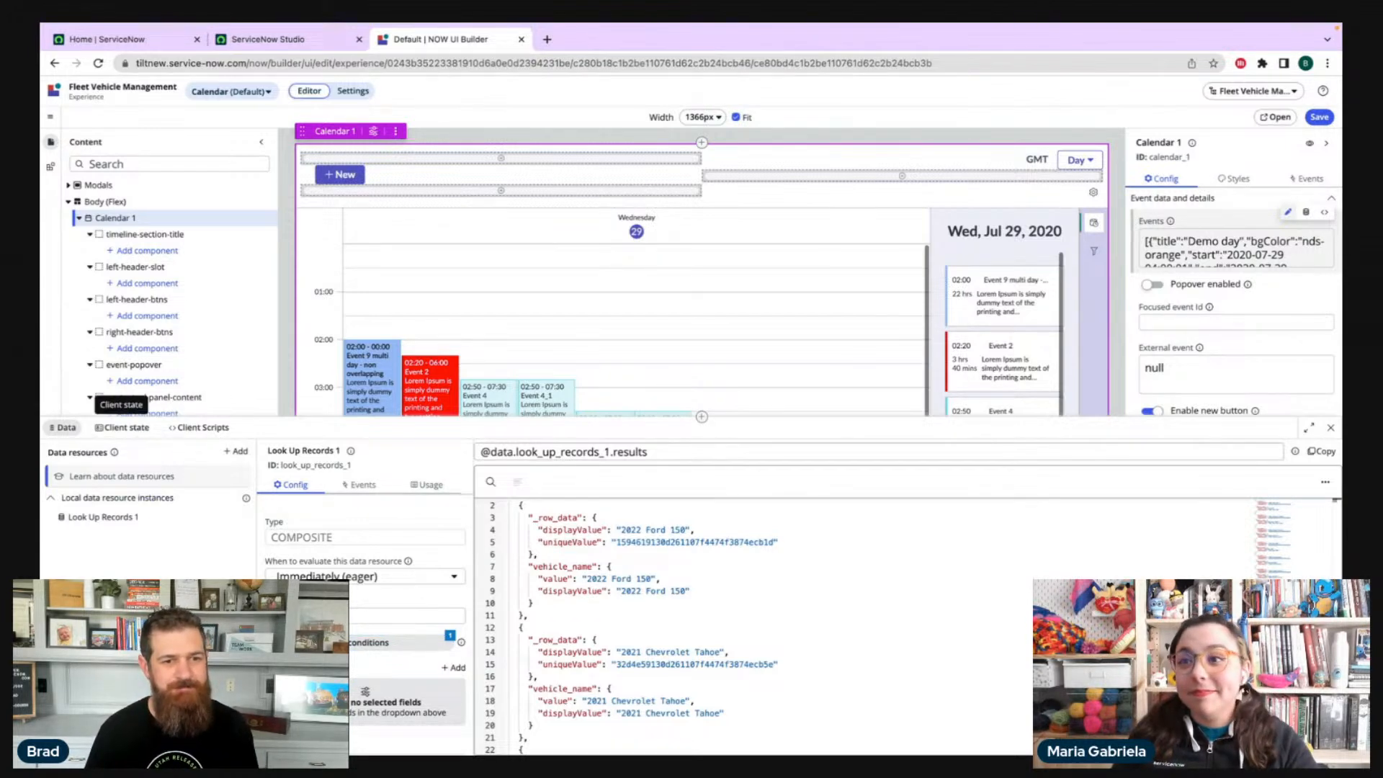
pyautogui.scroll(-1, 341, 573)
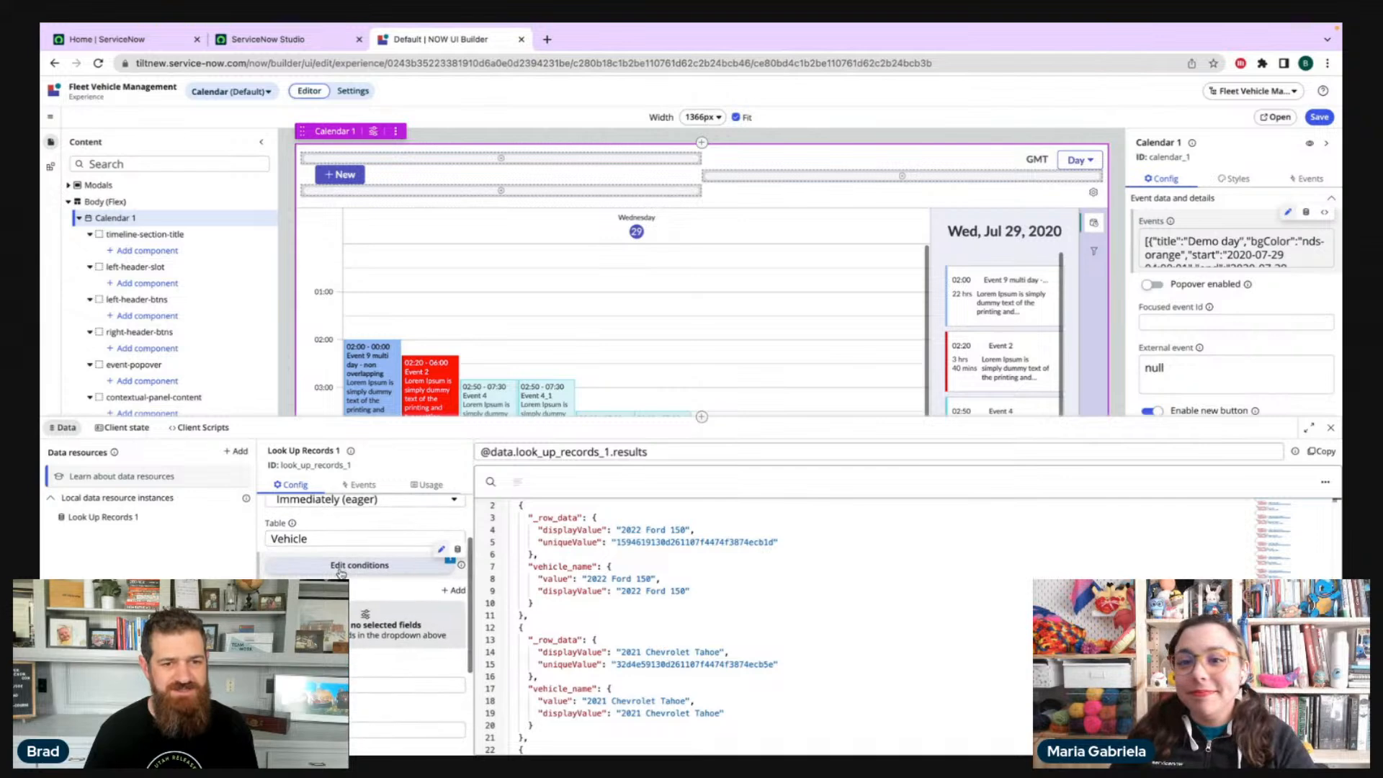
pyautogui.click(454, 591)
pyautogui.click(876, 559)
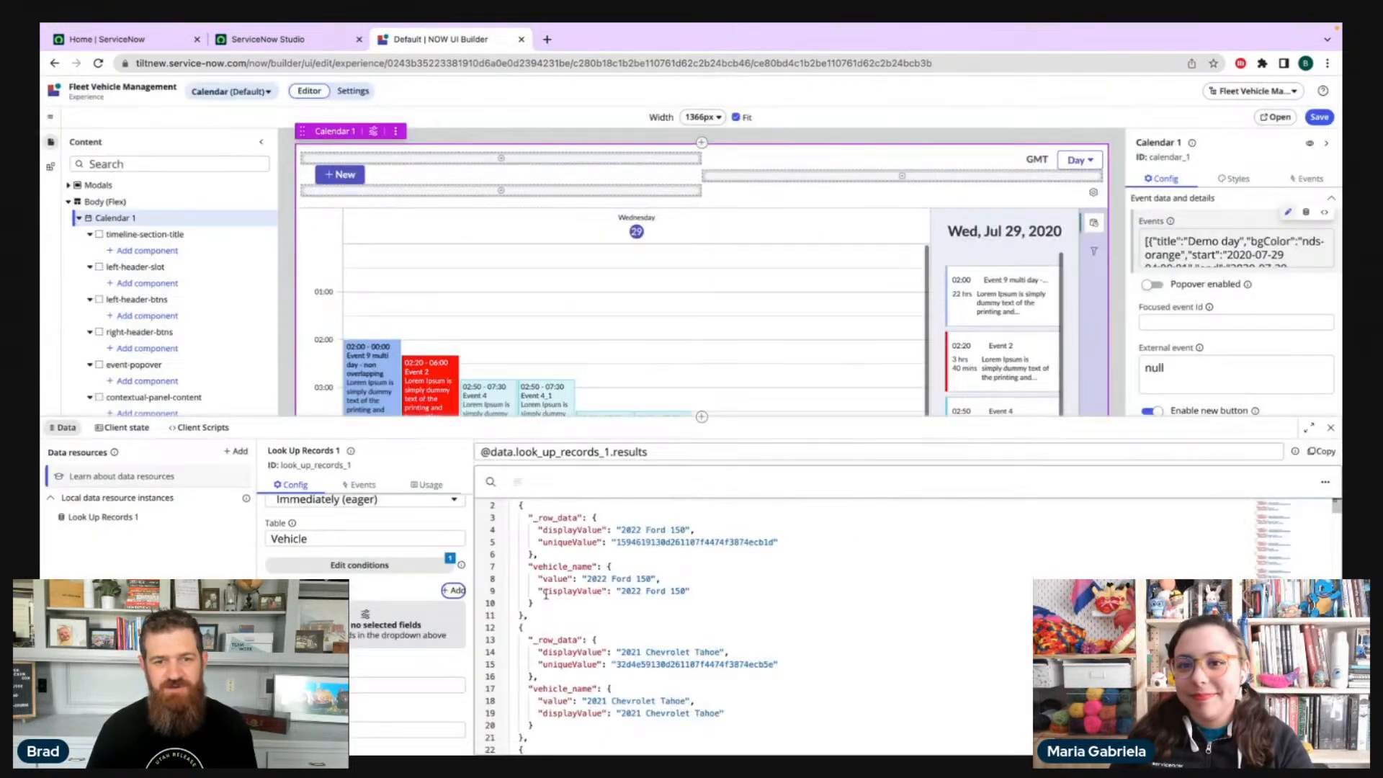
pyautogui.scroll(1, 545, 594)
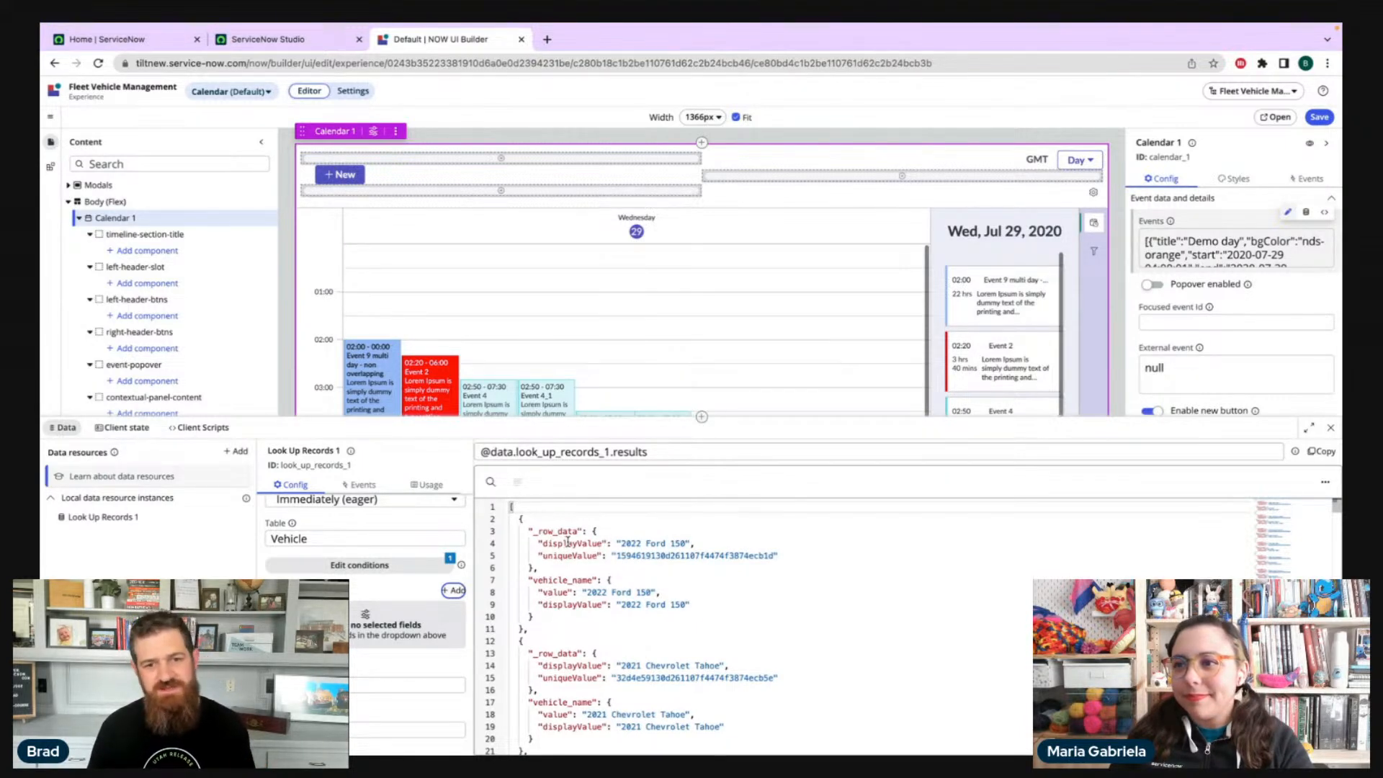
pyautogui.click(577, 580)
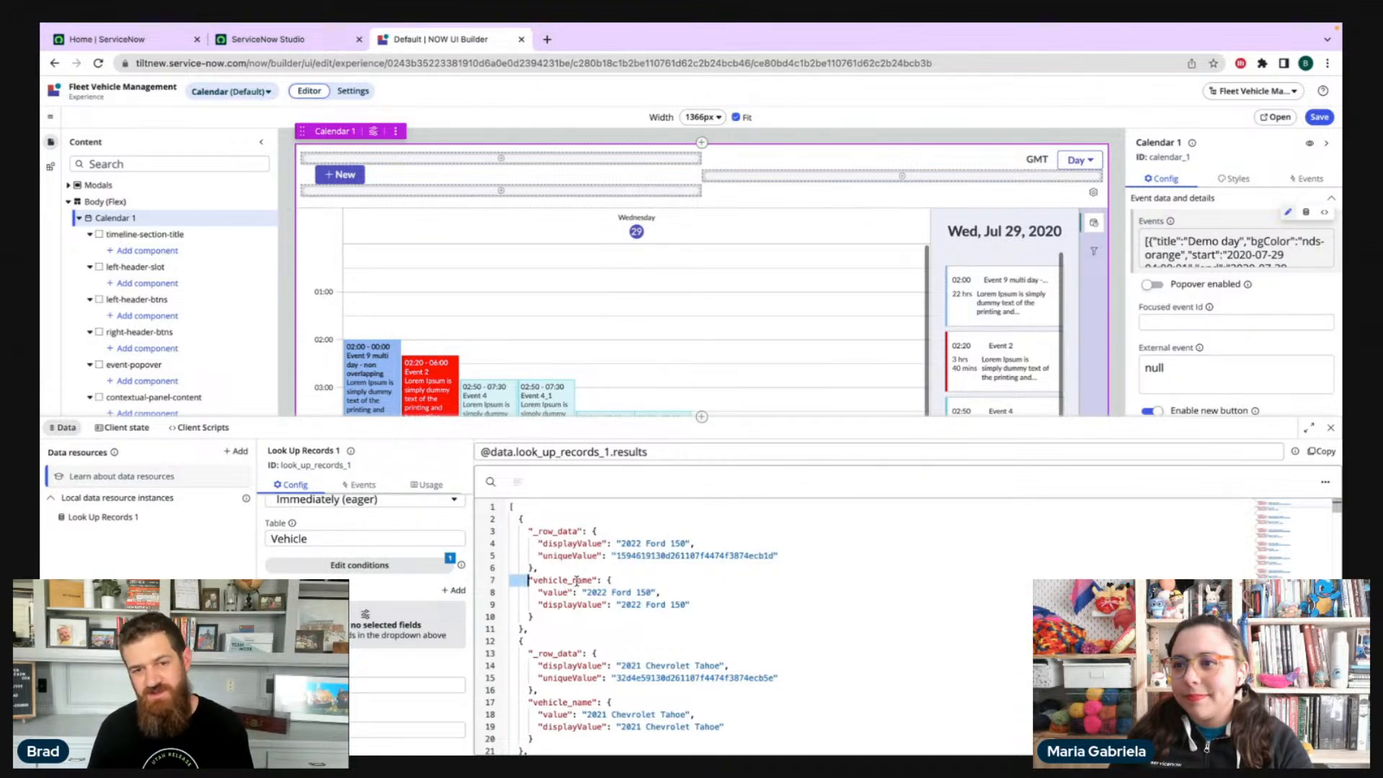
pyautogui.scroll(-1, 574, 582)
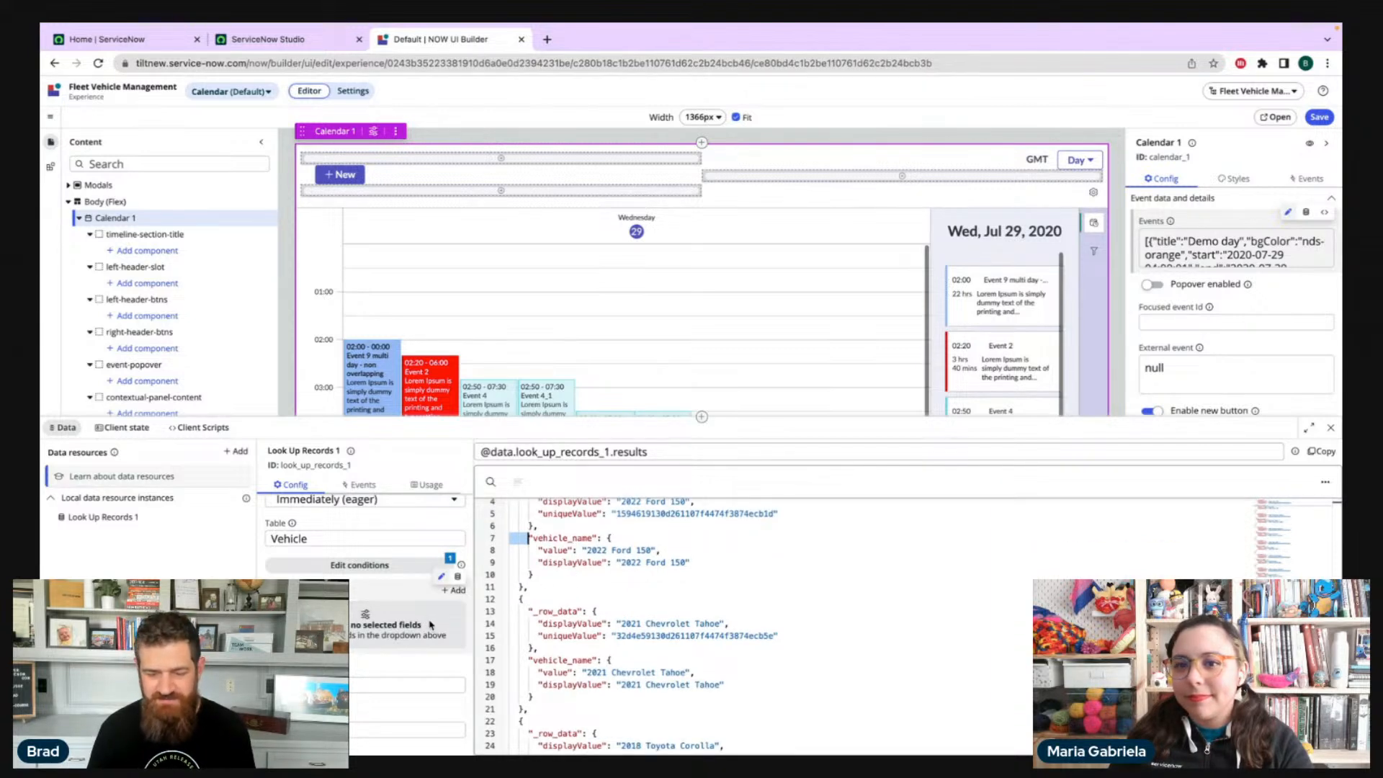
# - Add Next tire rotation and Model to the return fields of the Look Up Records resource
pyautogui.click(455, 592)
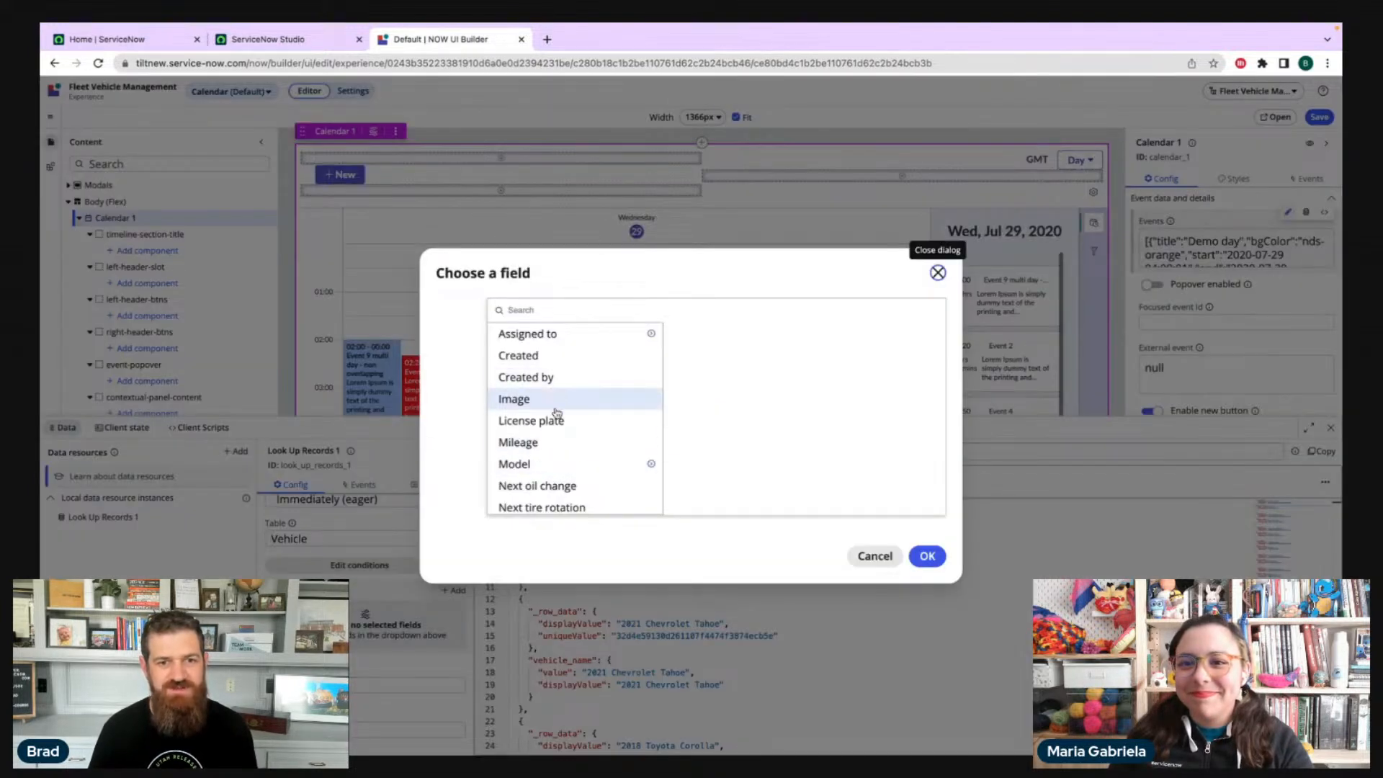
pyautogui.scroll(-2, 569, 418)
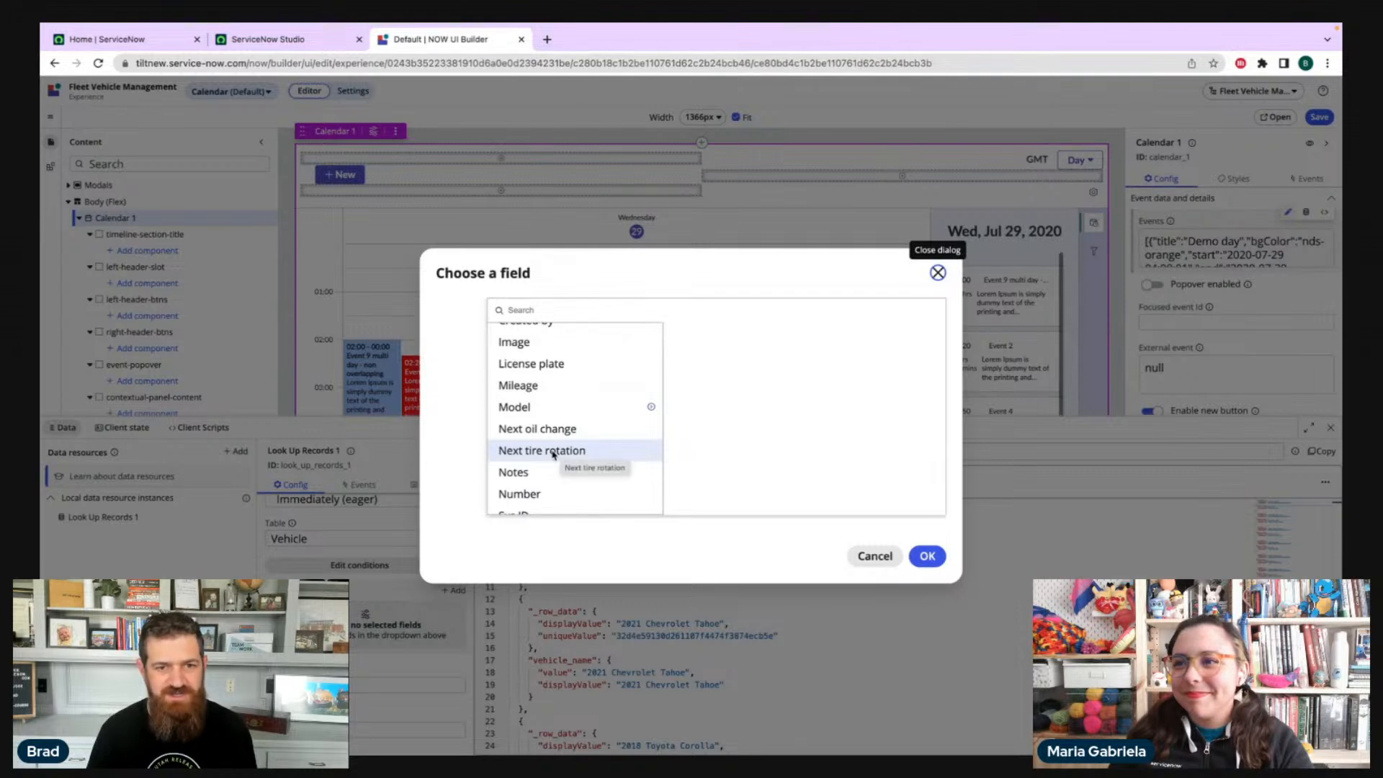
pyautogui.click(563, 451)
pyautogui.click(927, 556)
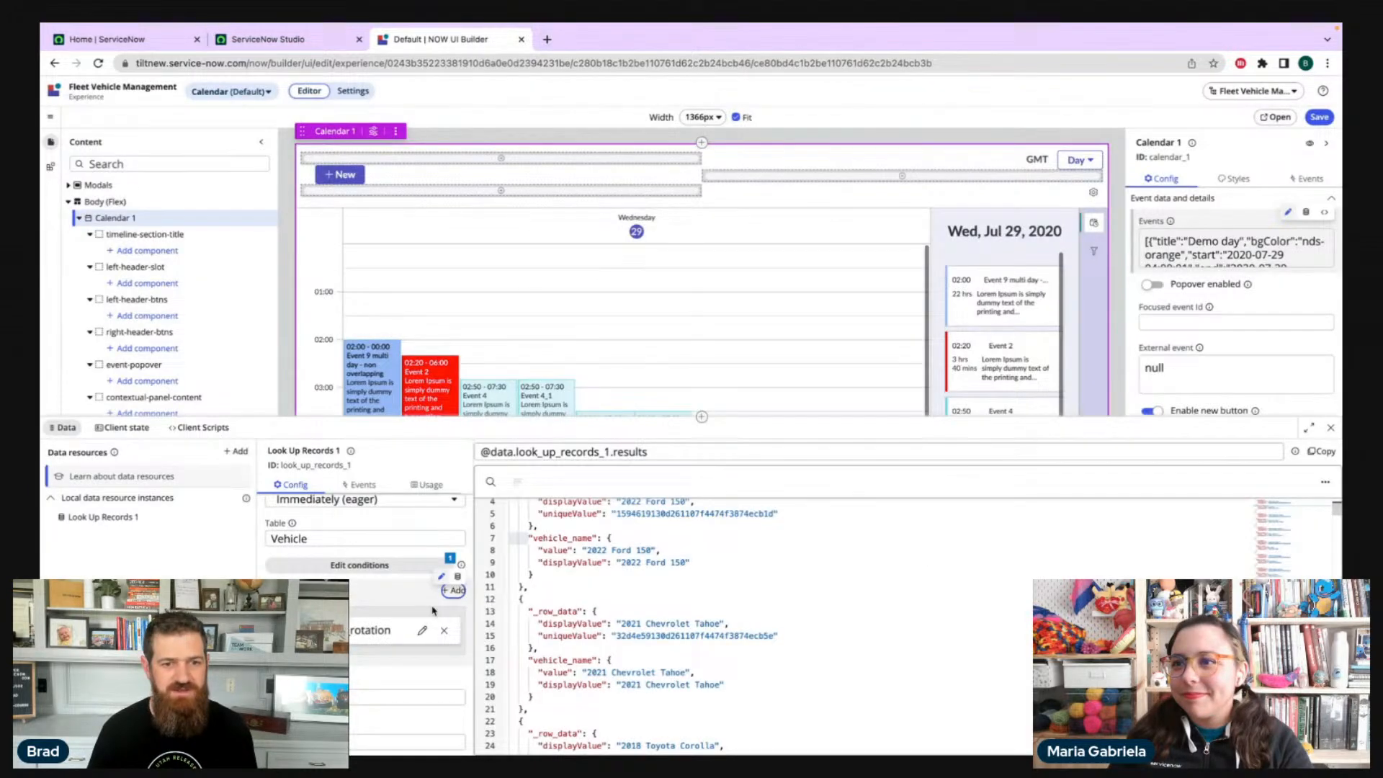
pyautogui.click(453, 591)
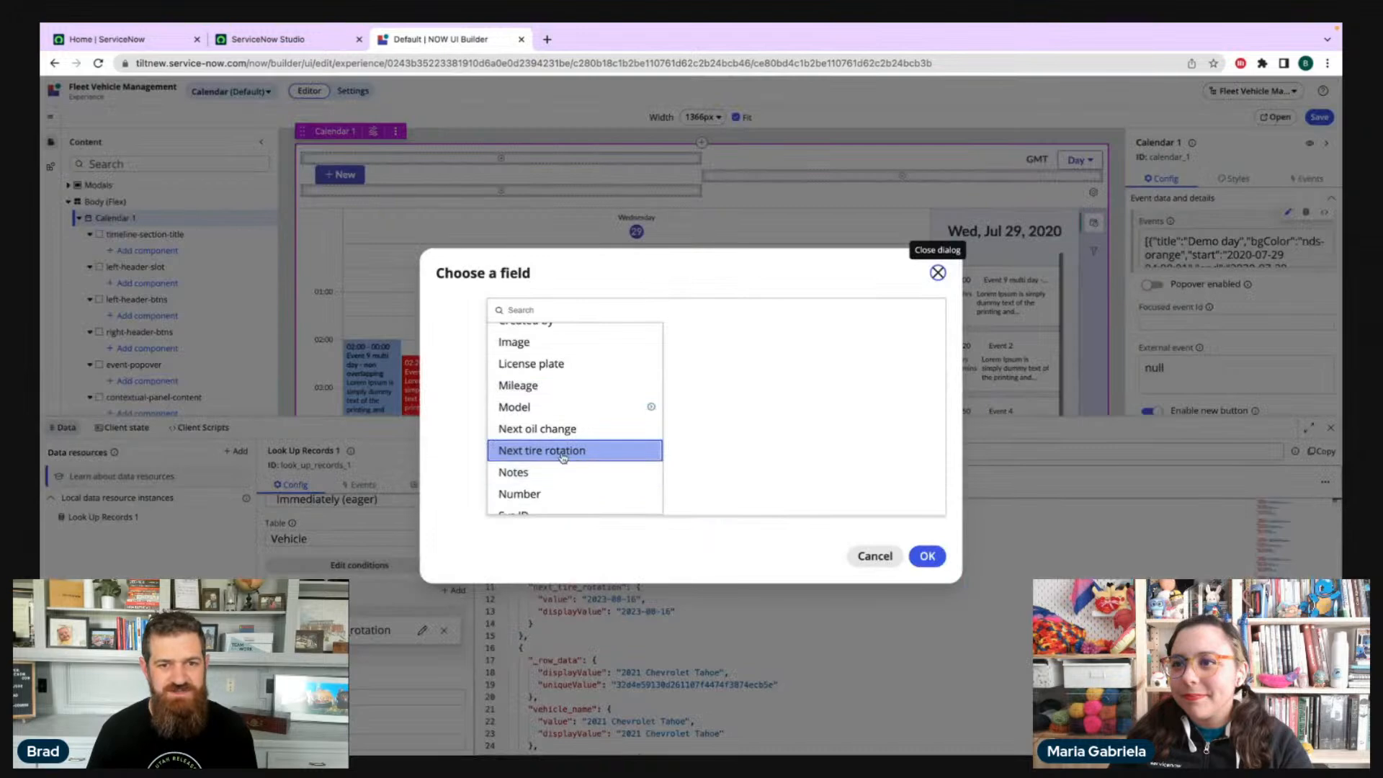
pyautogui.click(533, 407)
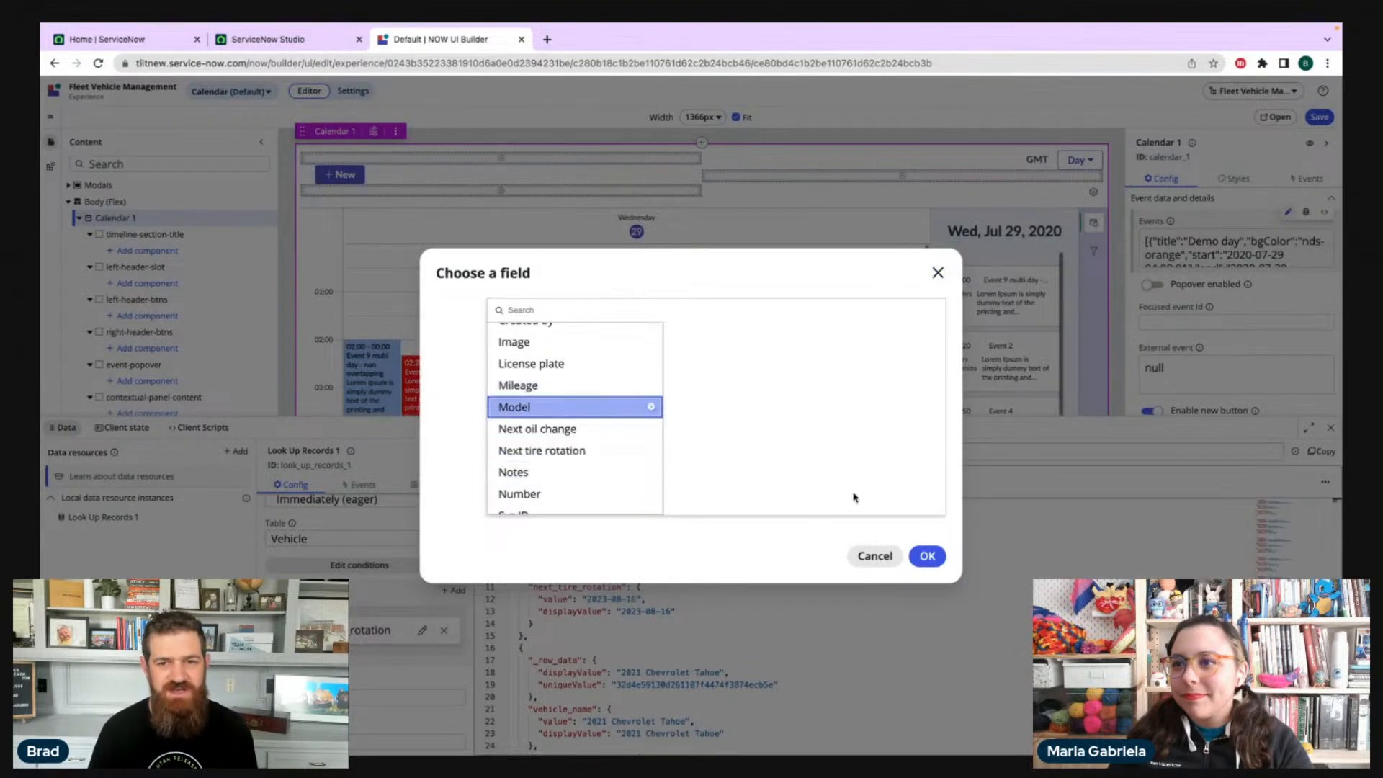
pyautogui.click(927, 557)
# - Add Vehicle name to the return fields of the Look Up Records resource
pyautogui.click(456, 592)
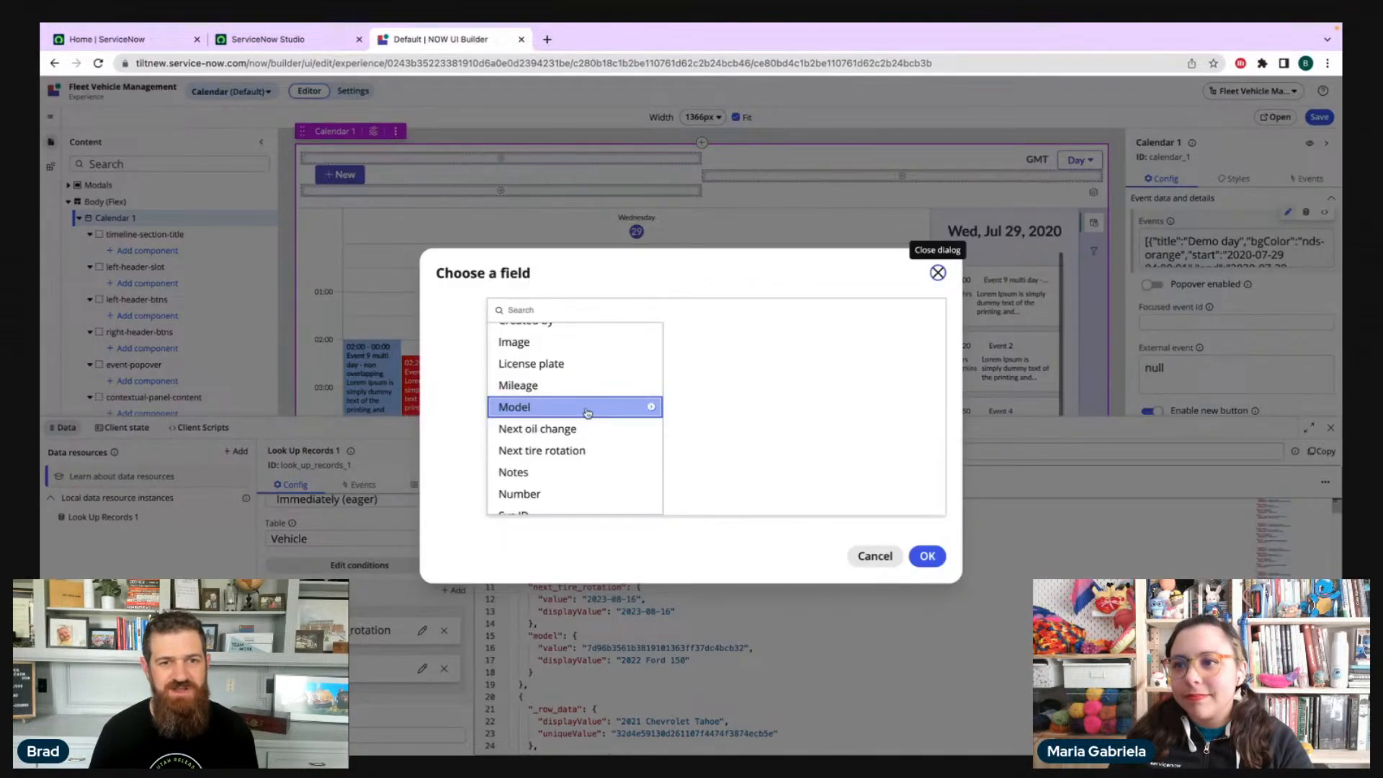
pyautogui.scroll(-1, 566, 414)
pyautogui.scroll(-3, 566, 414)
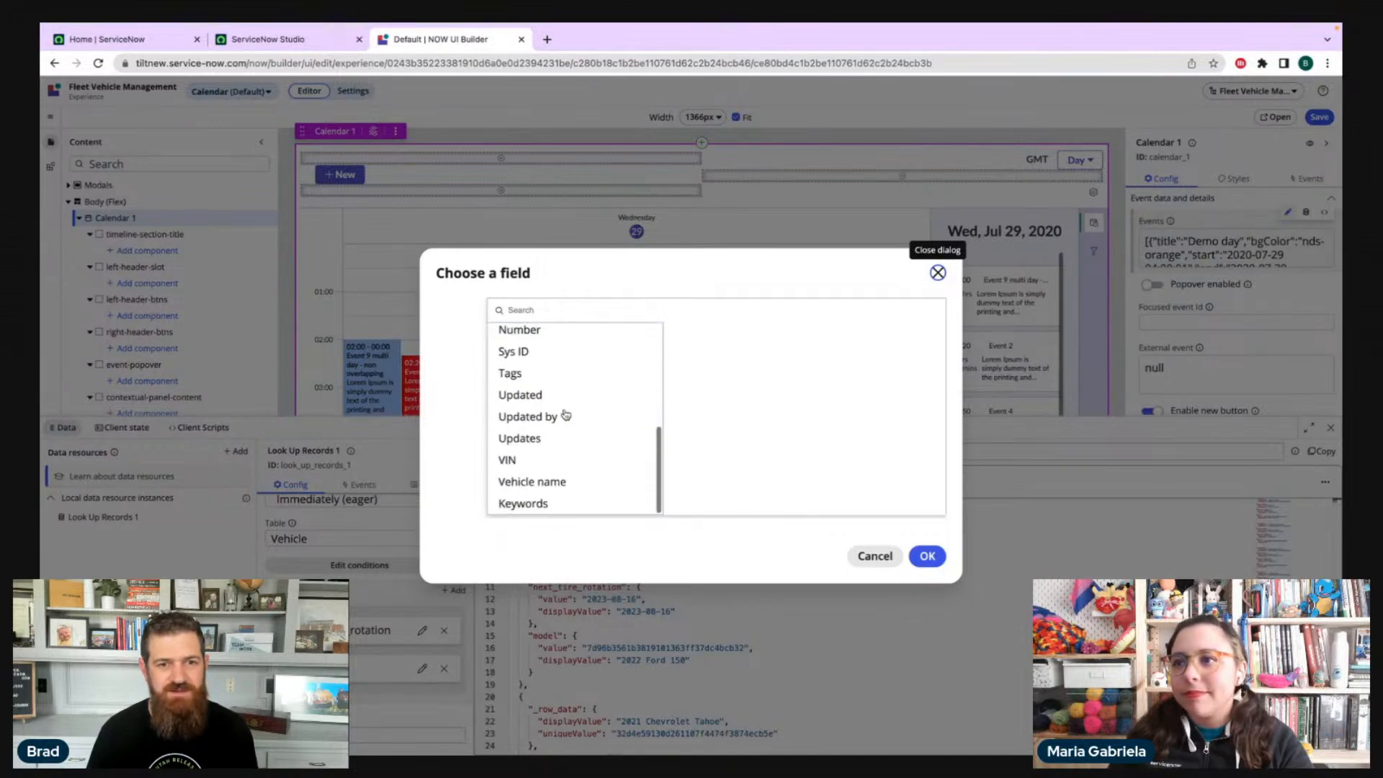
pyautogui.click(547, 481)
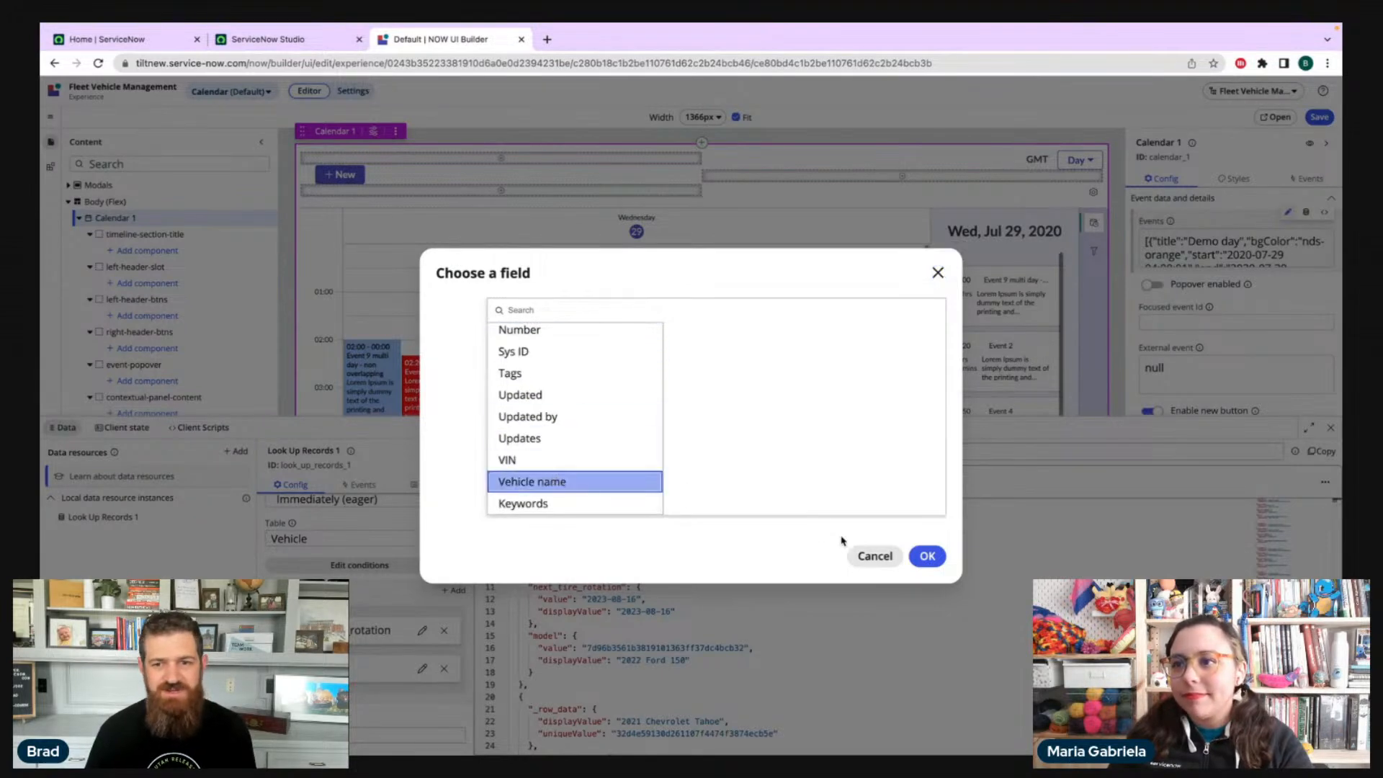
pyautogui.click(932, 556)
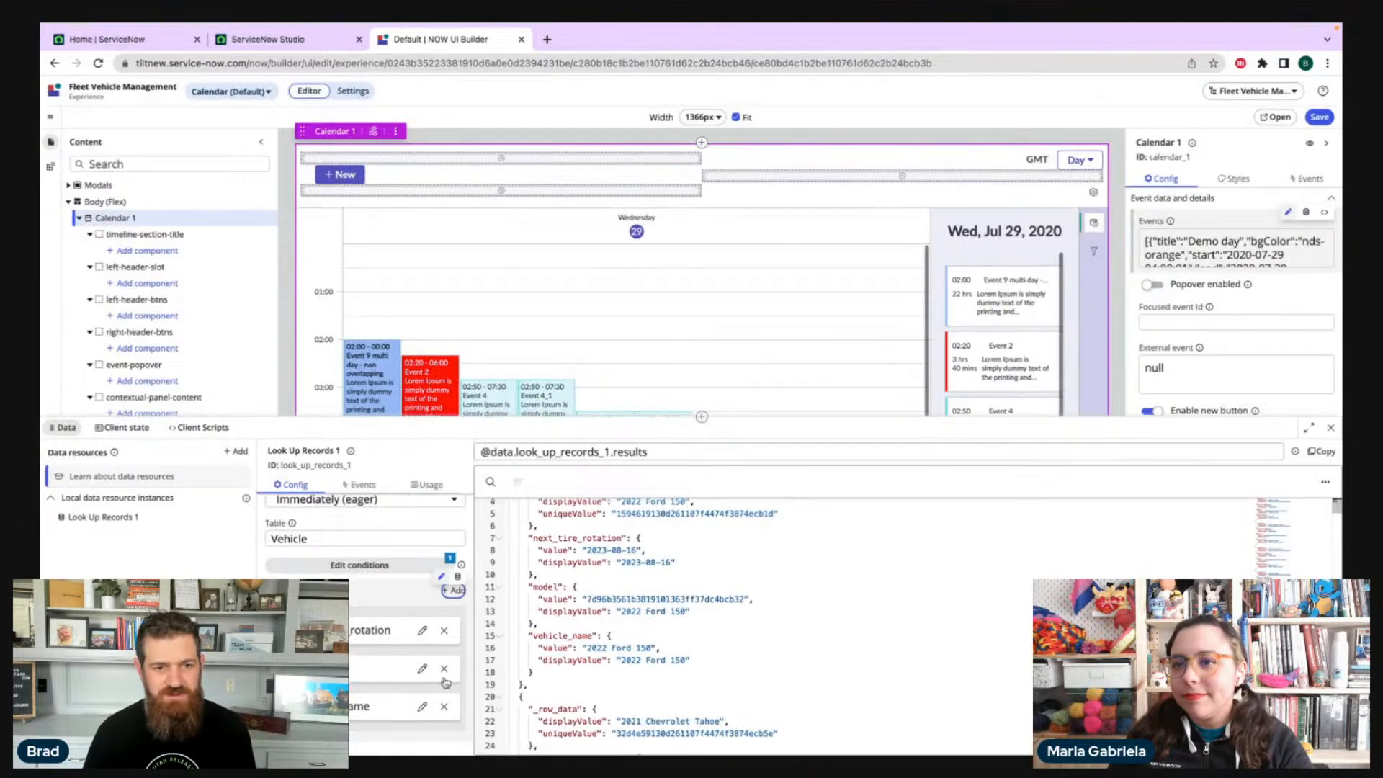
# - Add Sys ID to the return fields of Look Up Records and review the fields in the returned vehicle records
pyautogui.click(454, 590)
pyautogui.click(531, 351)
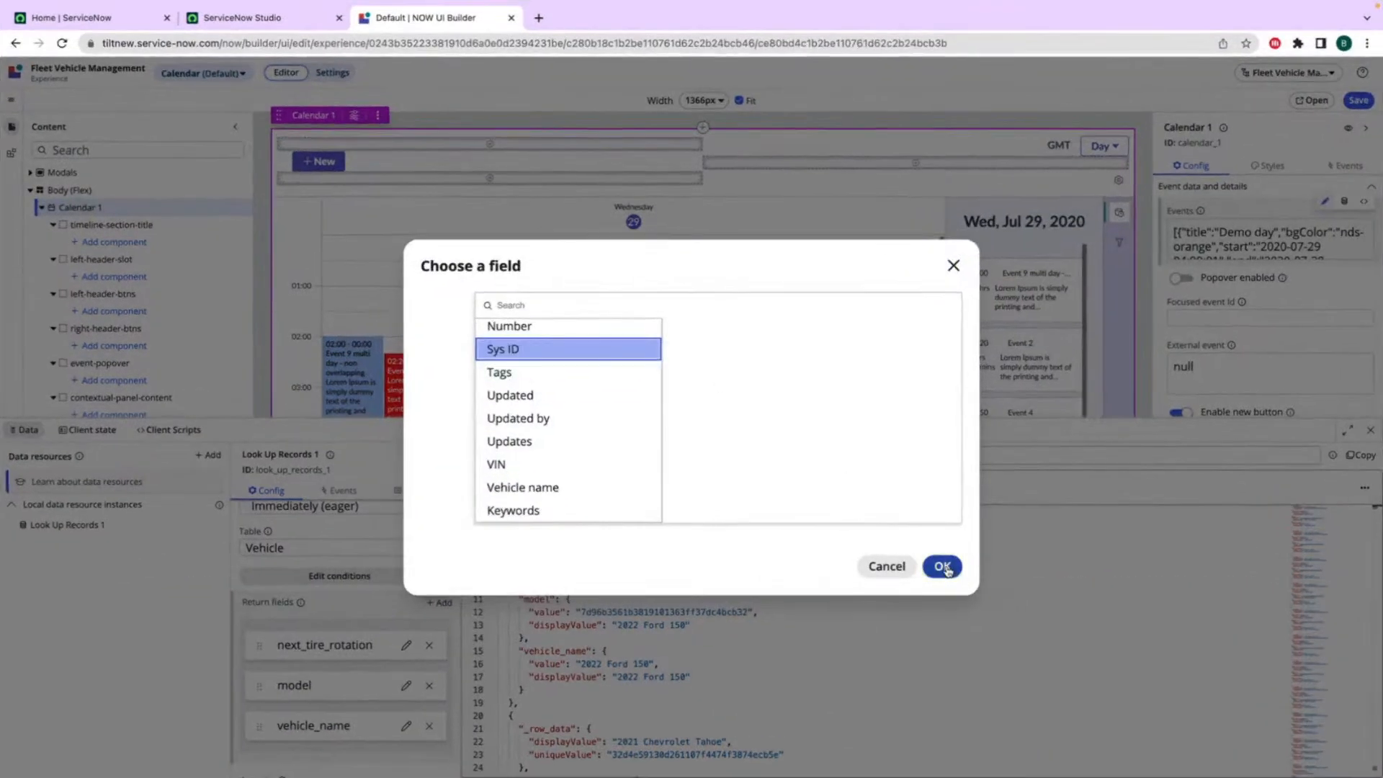
pyautogui.click(942, 567)
pyautogui.scroll(-5, 433, 587)
pyautogui.scroll(1, 530, 652)
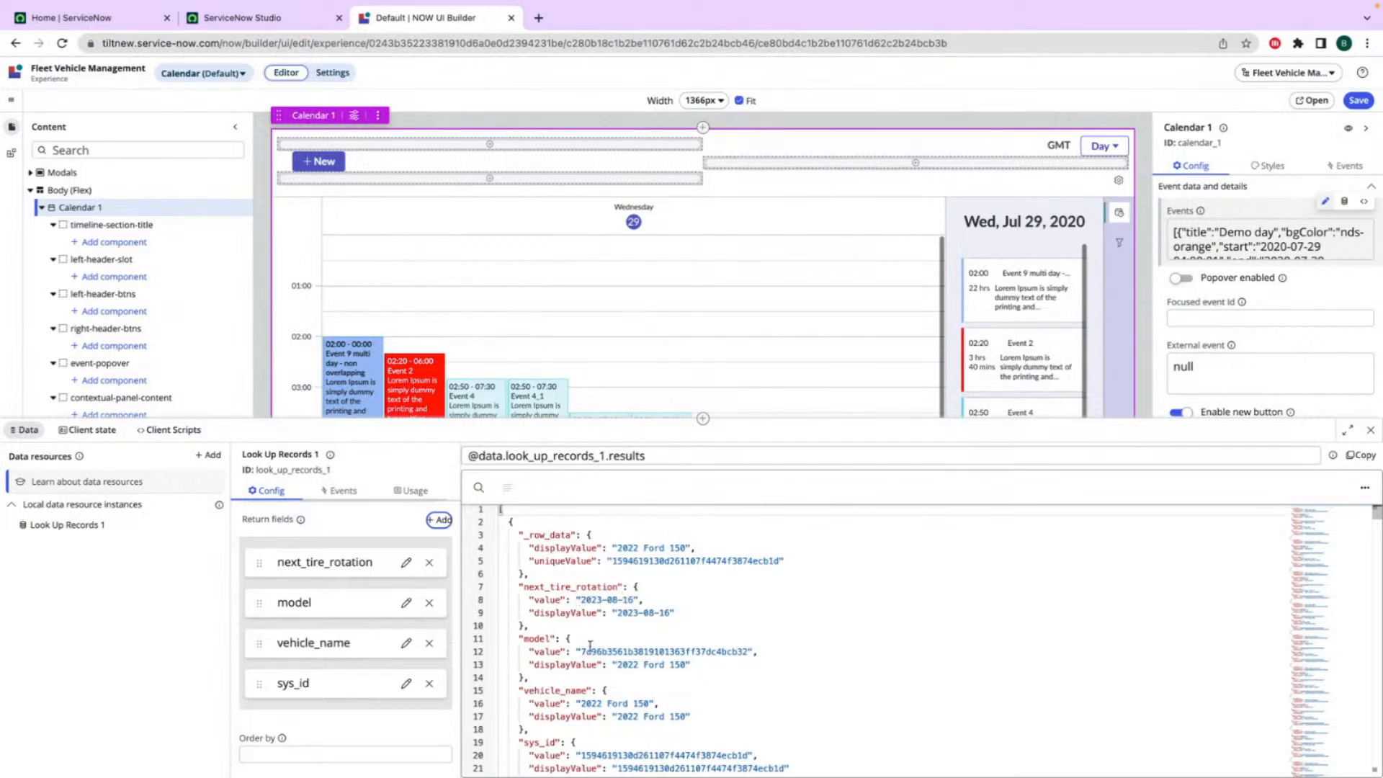
pyautogui.scroll(1, 594, 646)
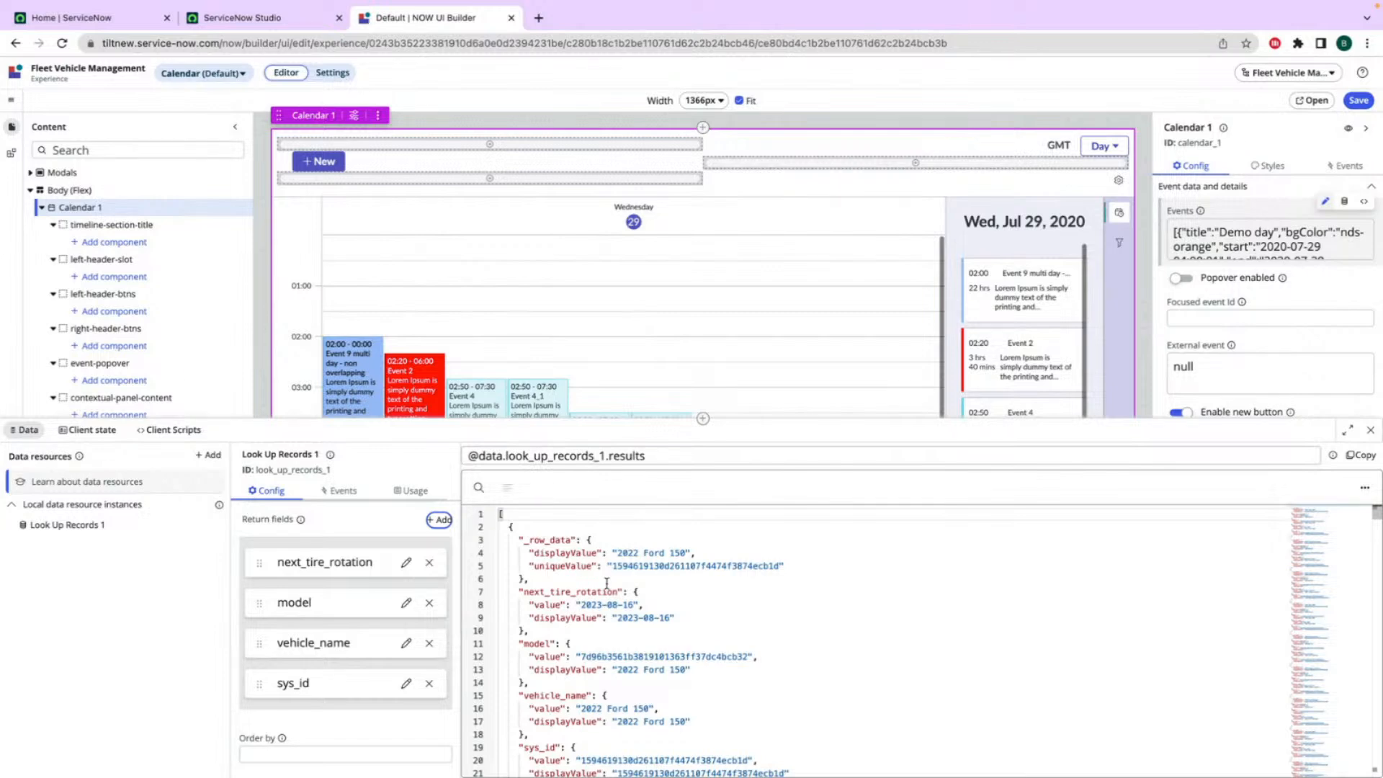
pyautogui.click(576, 605)
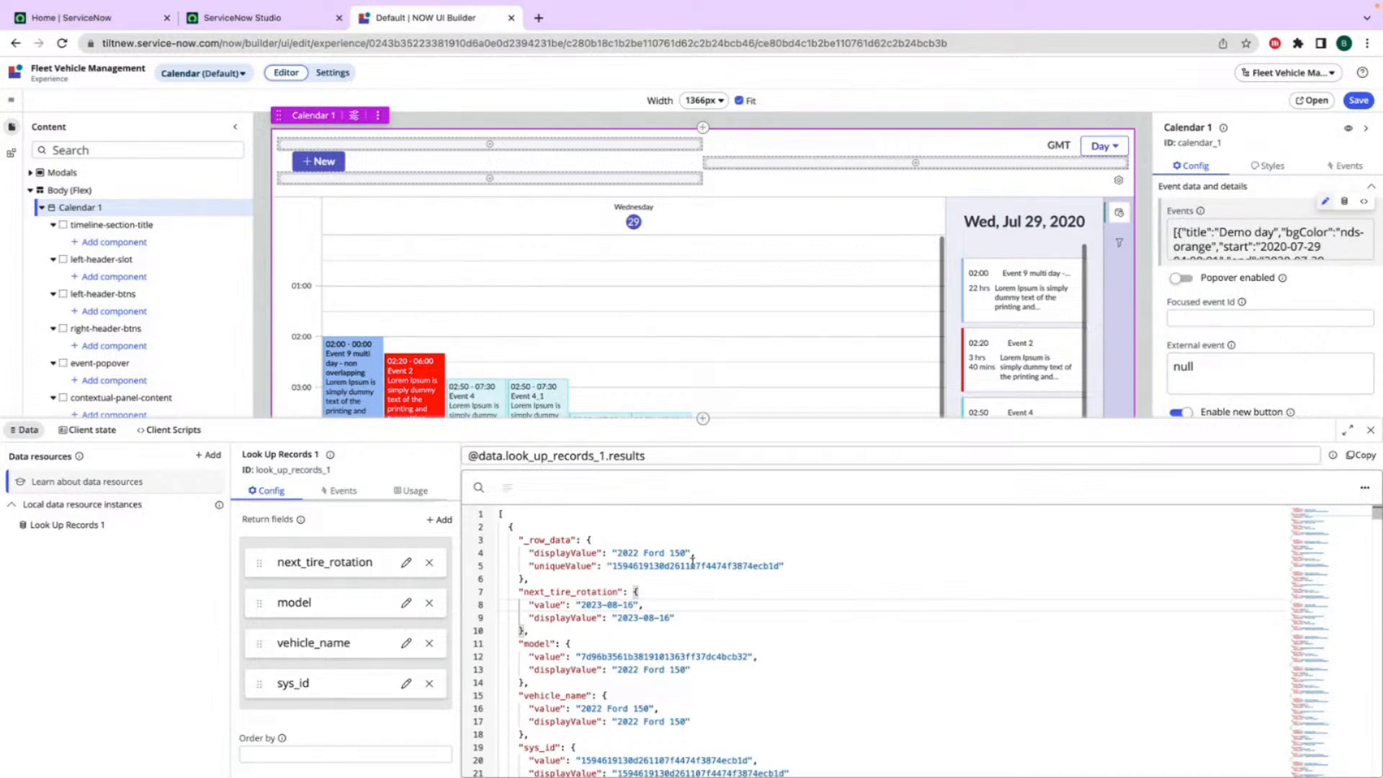
# - Examine the properties of the first array item in the Calendar component's Events data, leaving the form without applying changes
pyautogui.click(1265, 237)
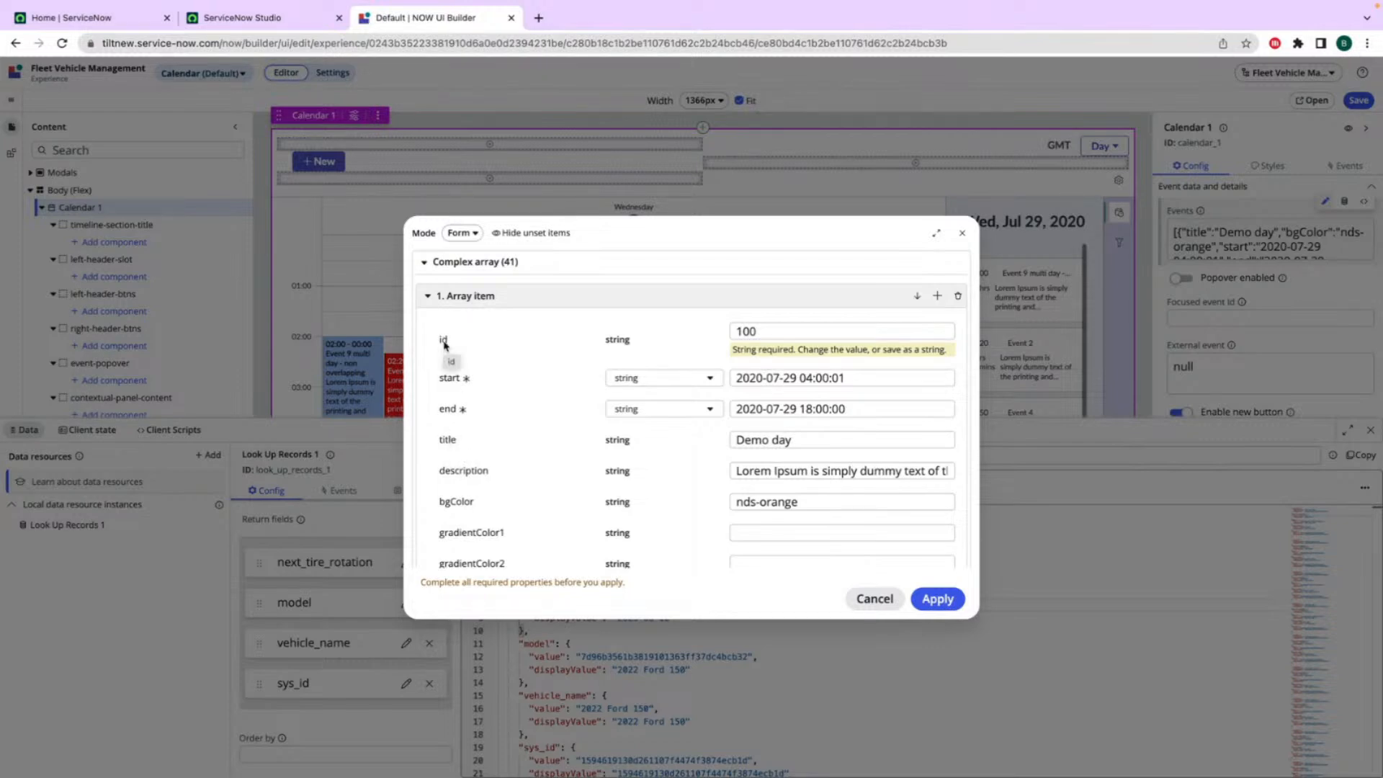
pyautogui.scroll(-1, 490, 361)
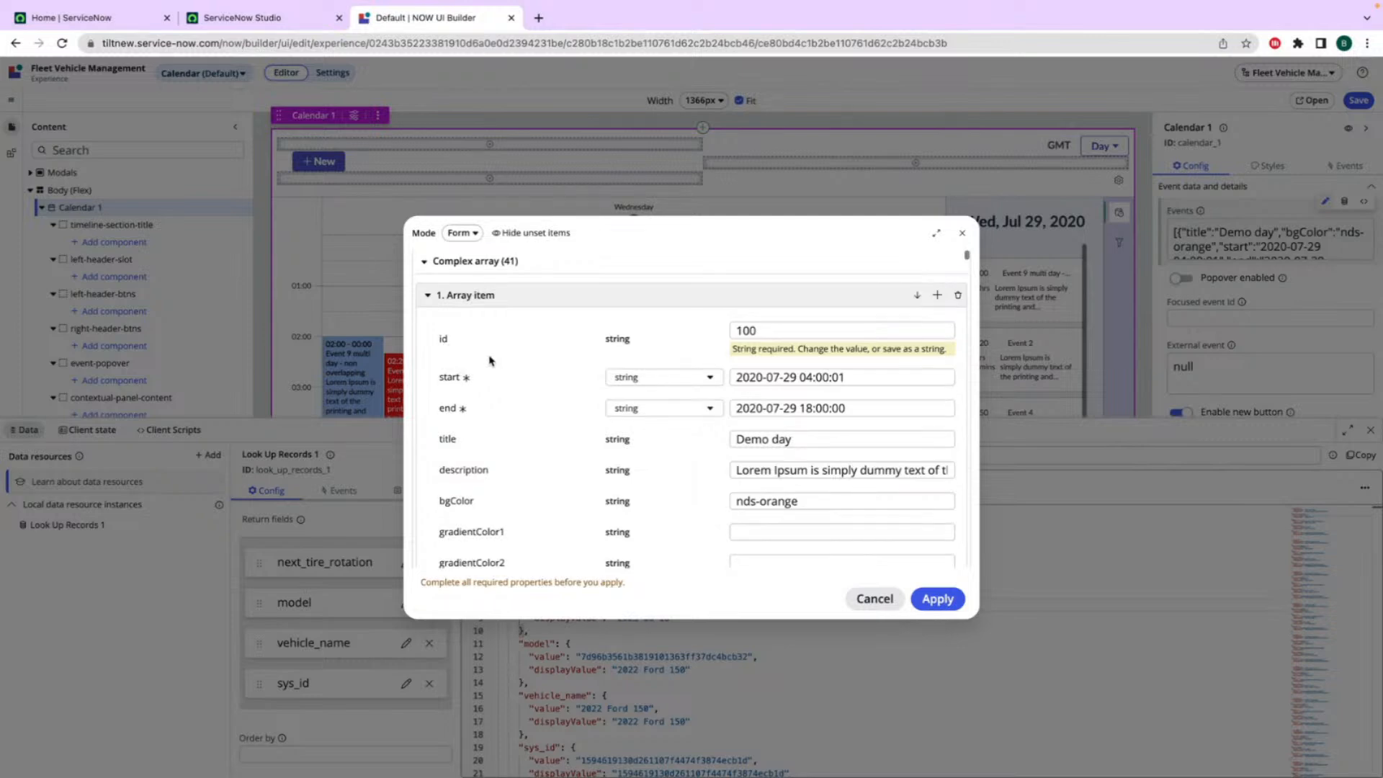
pyautogui.scroll(-4, 490, 360)
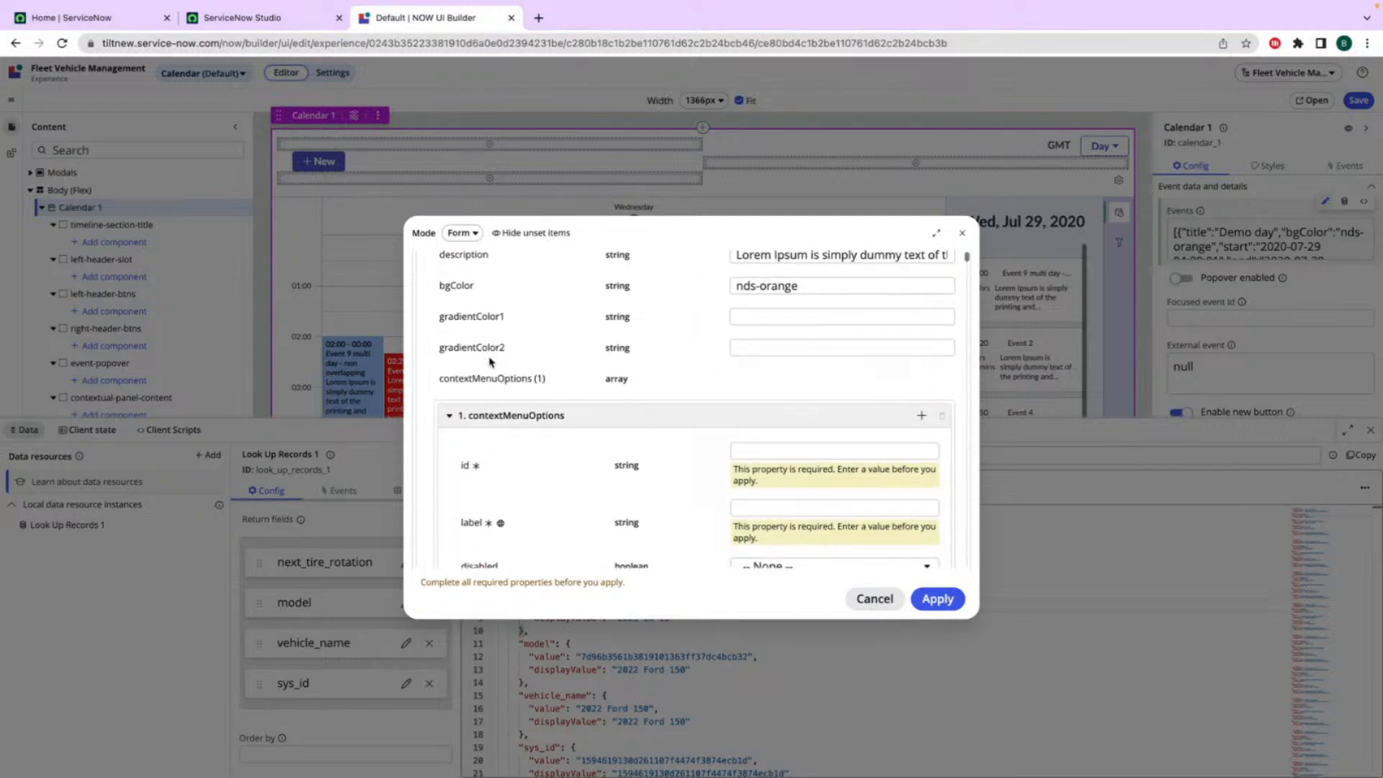
pyautogui.scroll(-1, 490, 360)
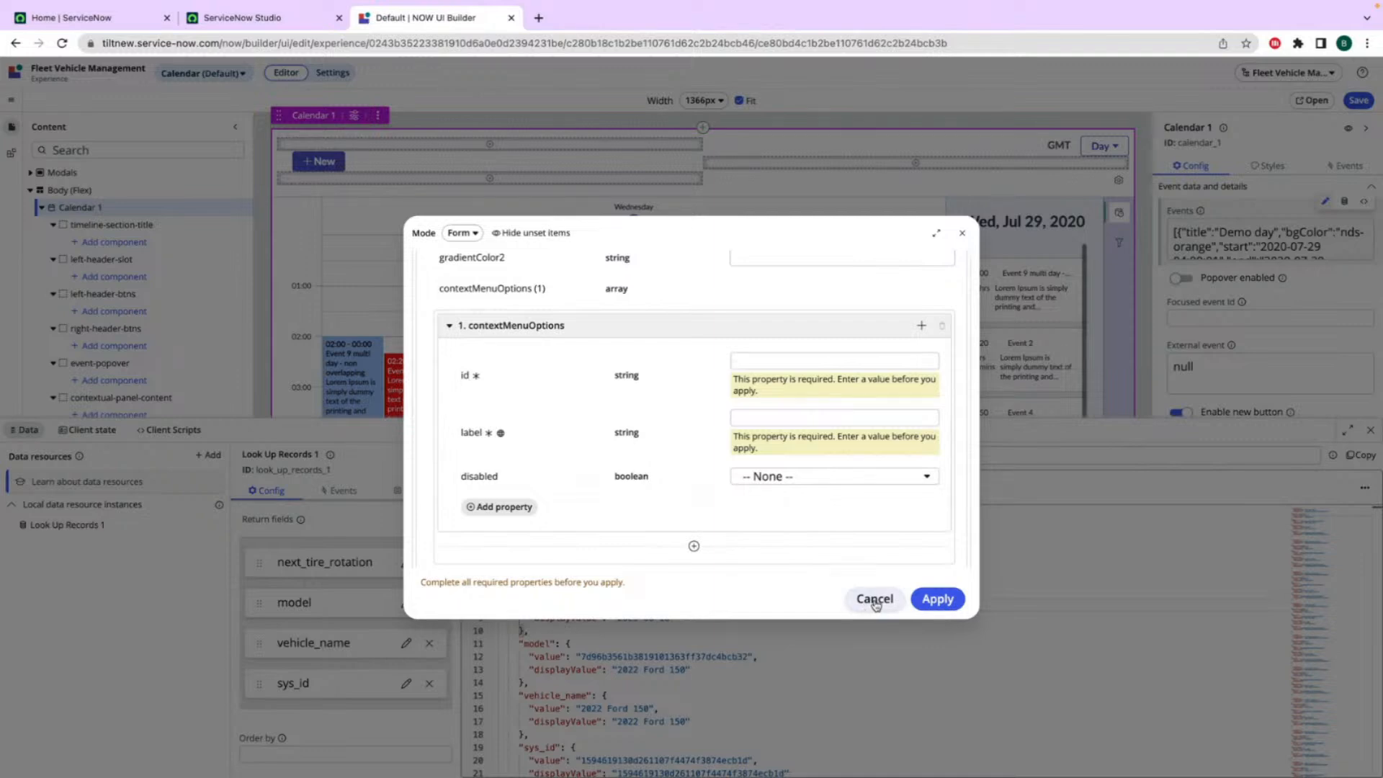
pyautogui.scroll(5, 605, 475)
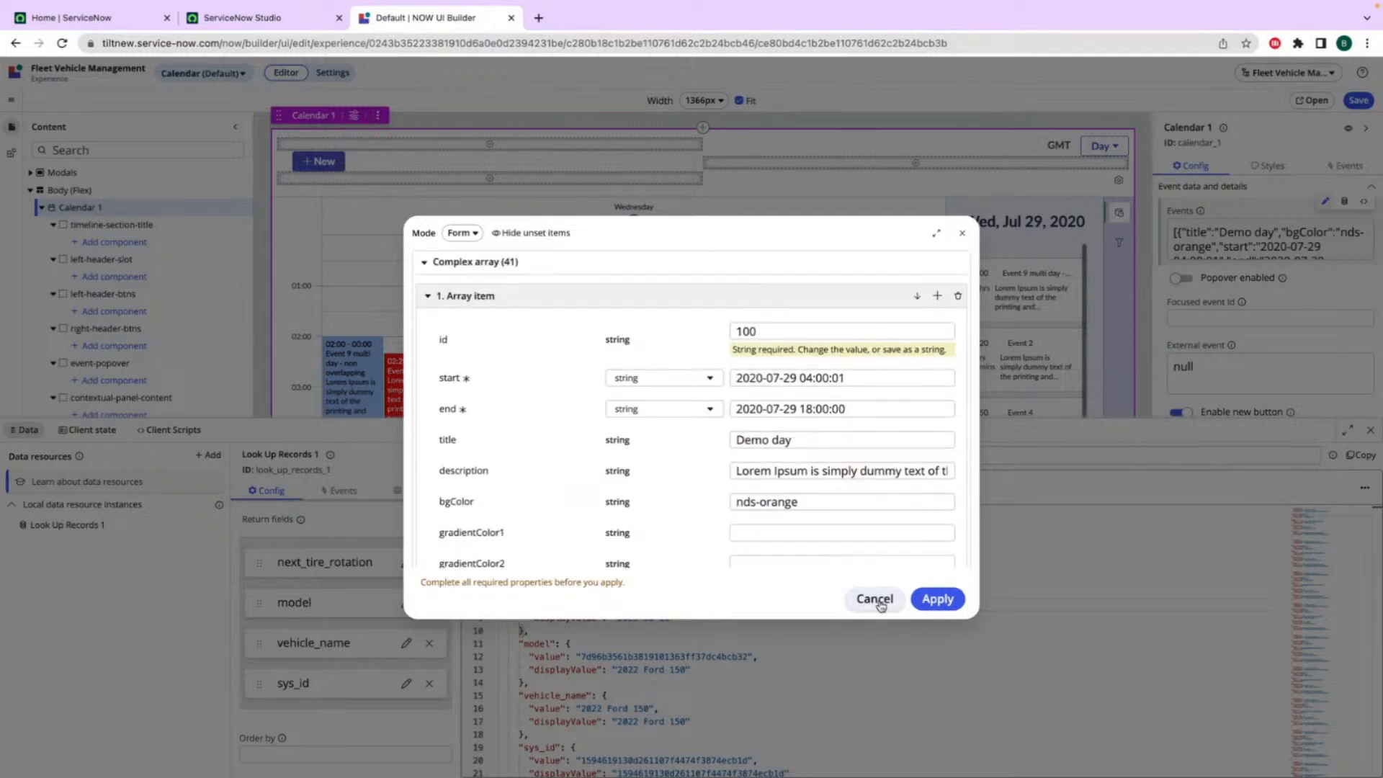
pyautogui.click(870, 600)
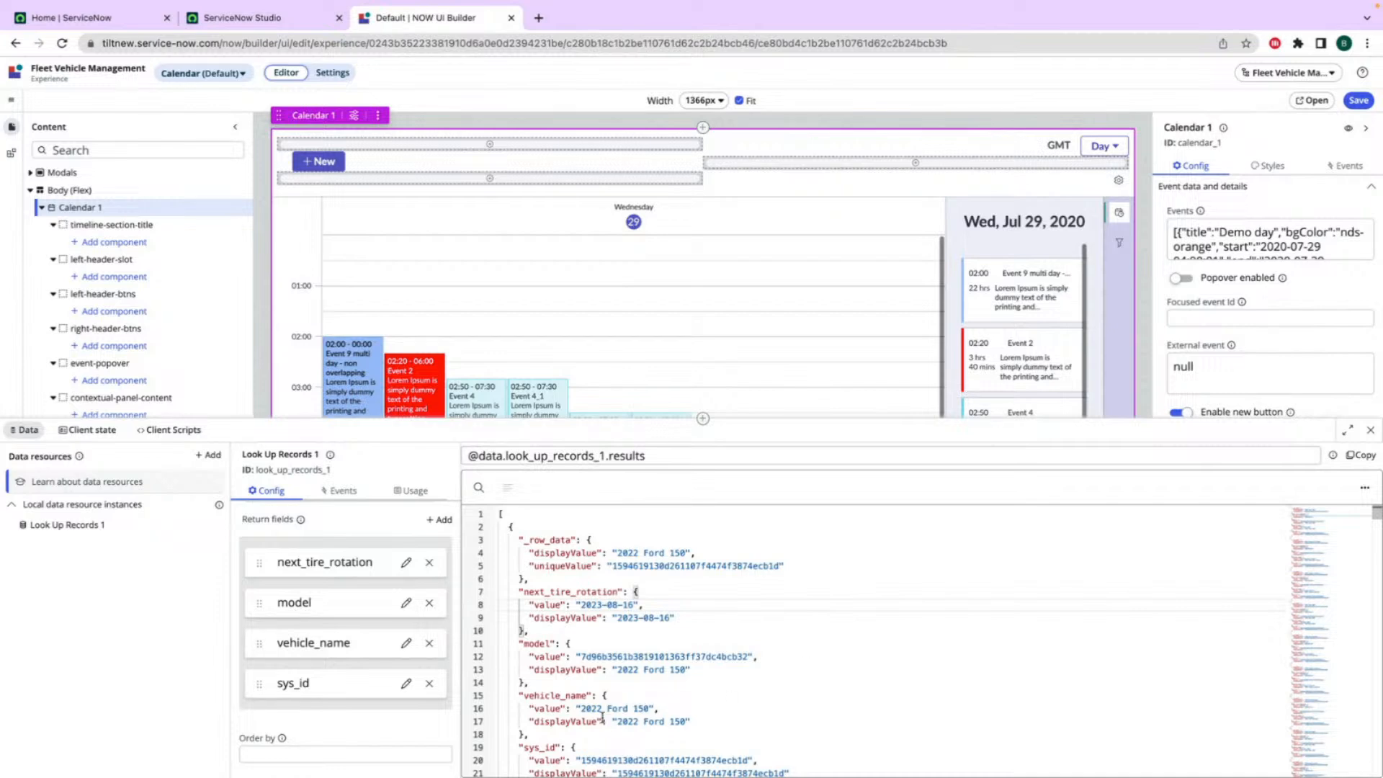
# - Copy the lookup results path and remove the default return statement from a scripted value for the Calendar's Events property
pyautogui.click(1354, 457)
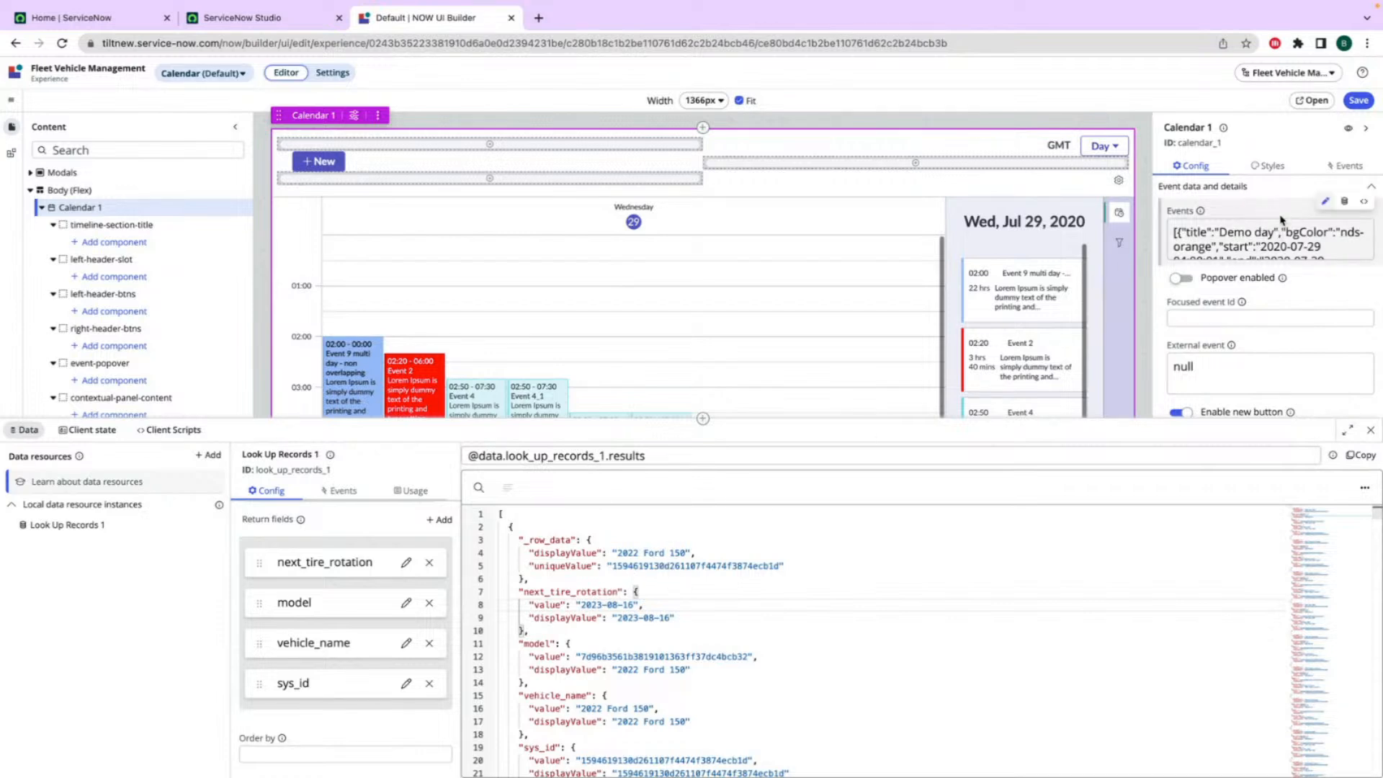
pyautogui.click(1364, 202)
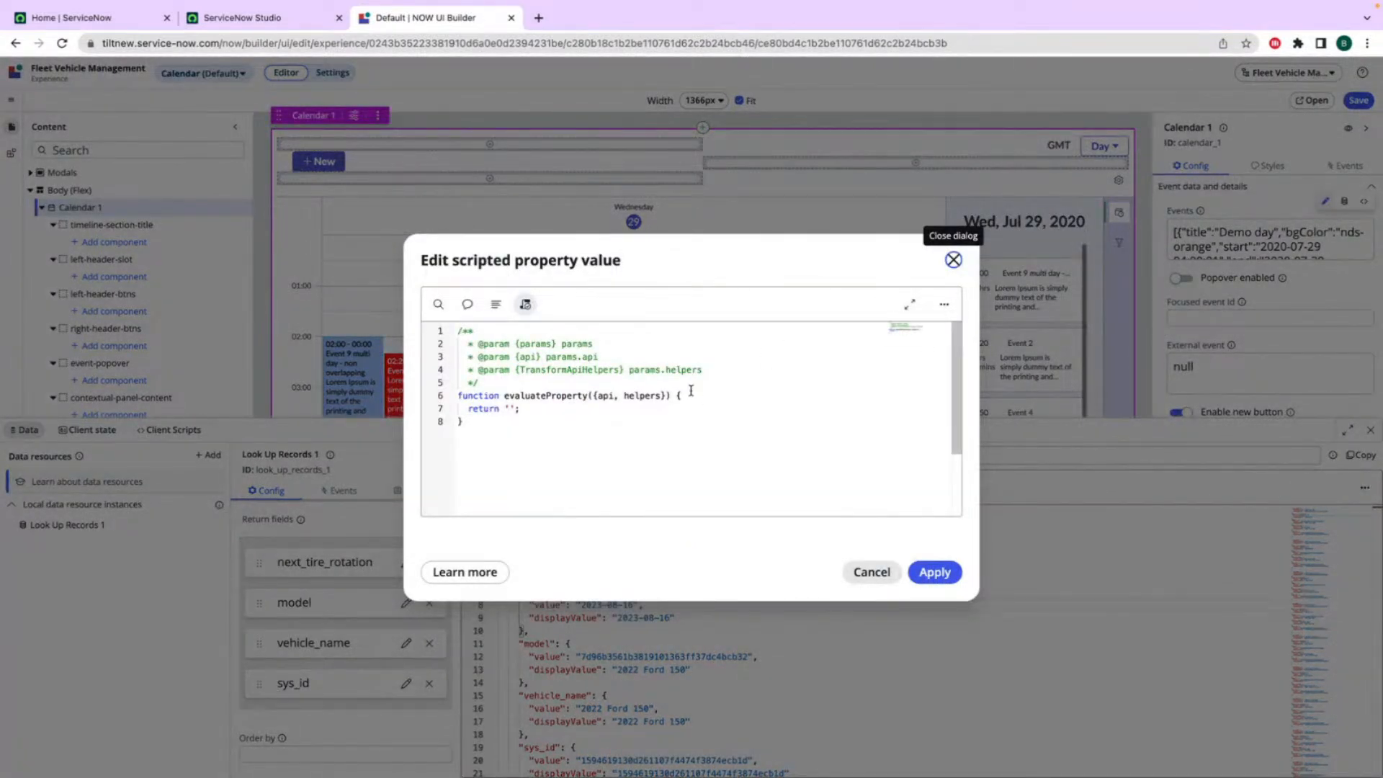
pyautogui.click(527, 411)
pyautogui.moveTo(521, 411); pyautogui.dragTo(465, 410)
pyautogui.press('BackSpace')
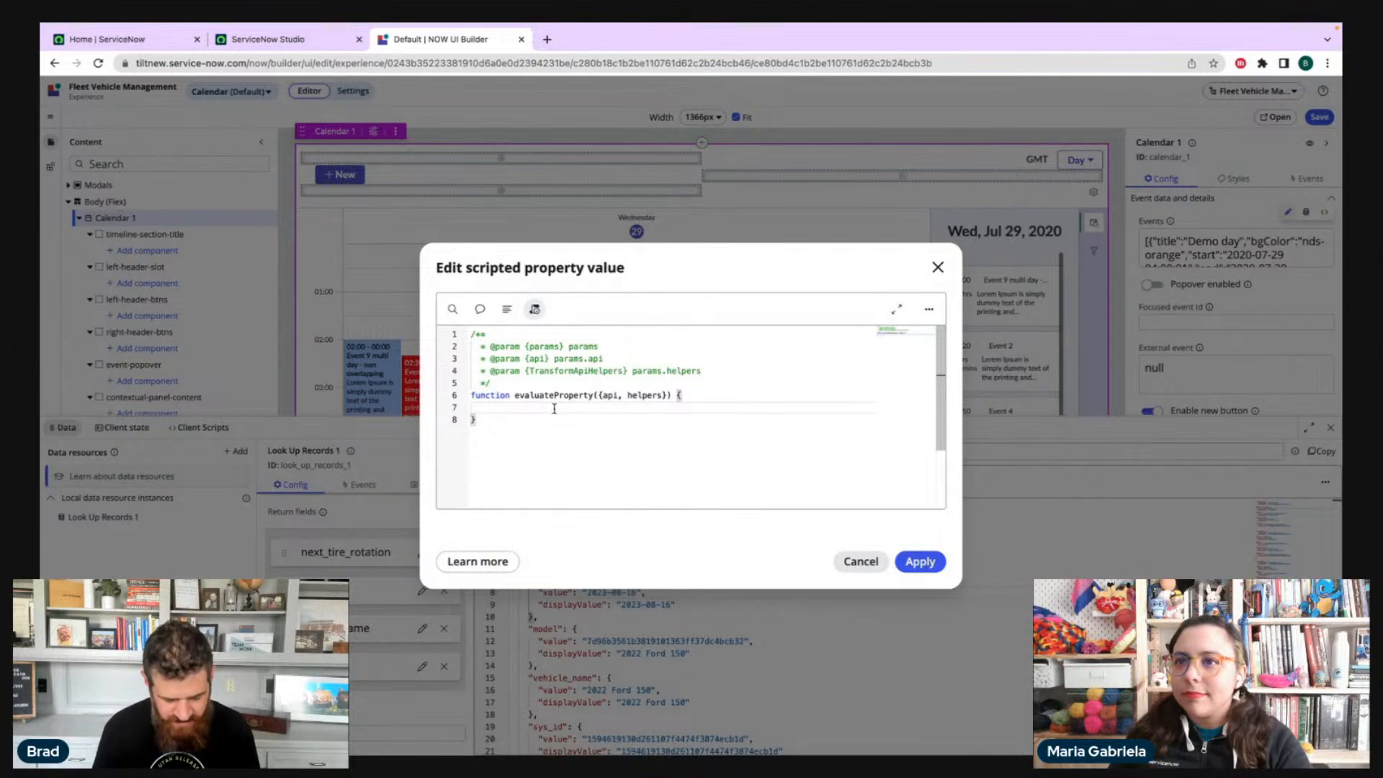
# - Declare the constant vehicleArray as api.data.look_up_records_1.results inside the evaluateProperty function
pyautogui.write('st')
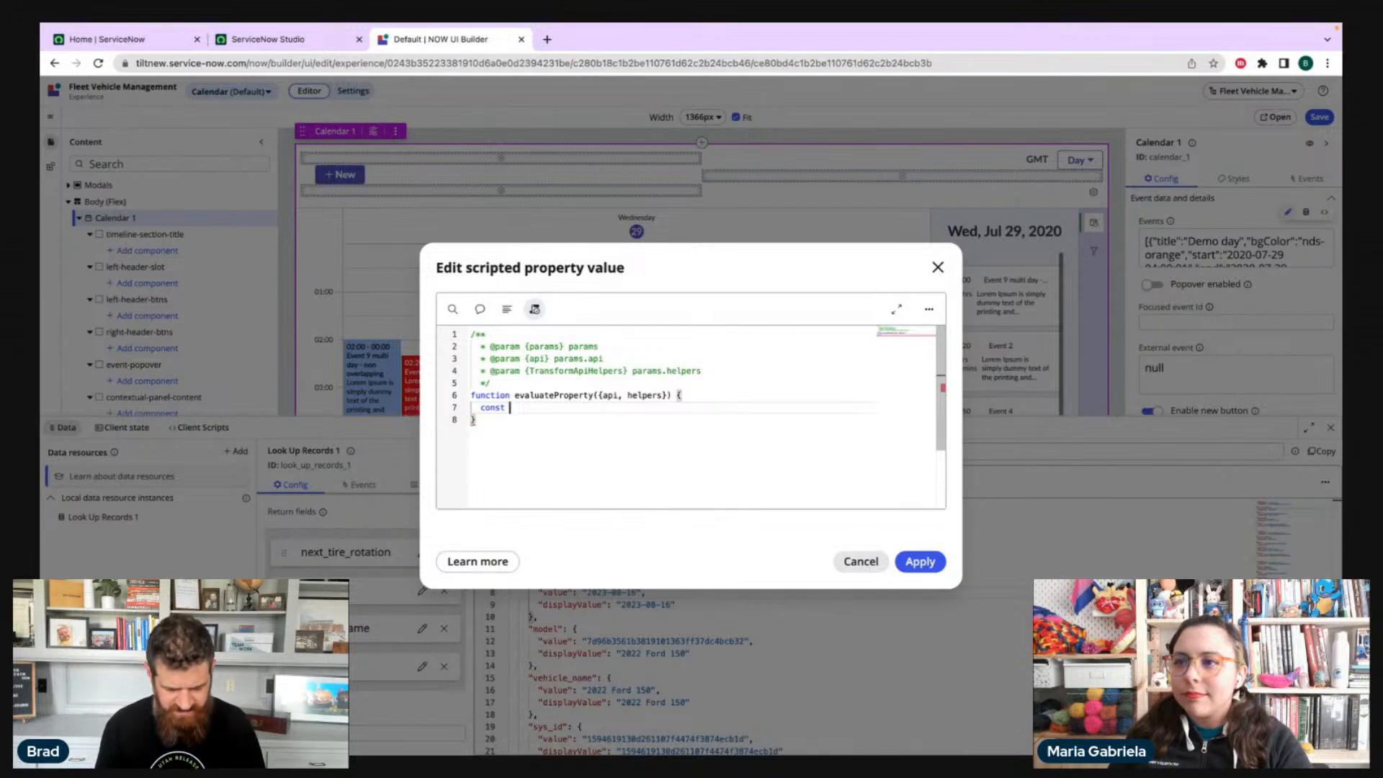
pyautogui.write('vehi')
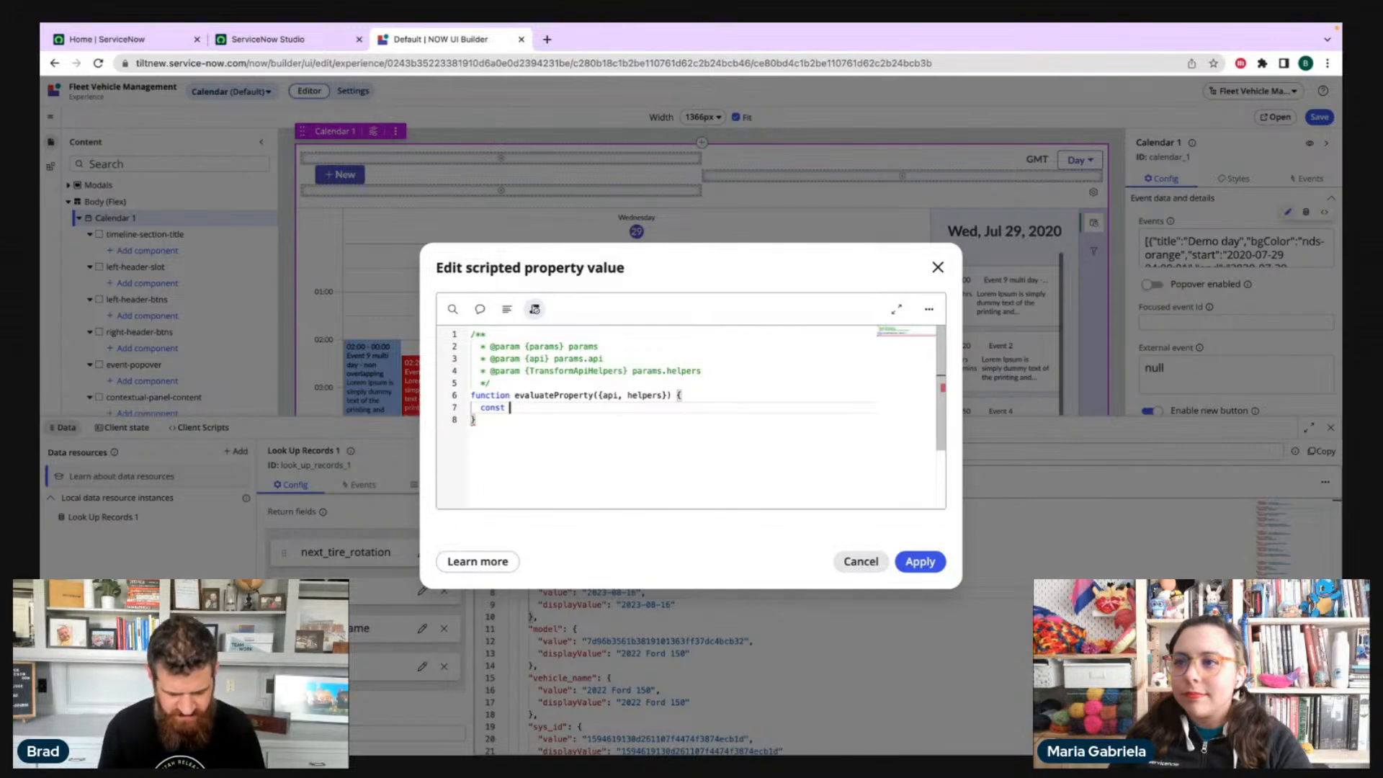
pyautogui.write('cle')
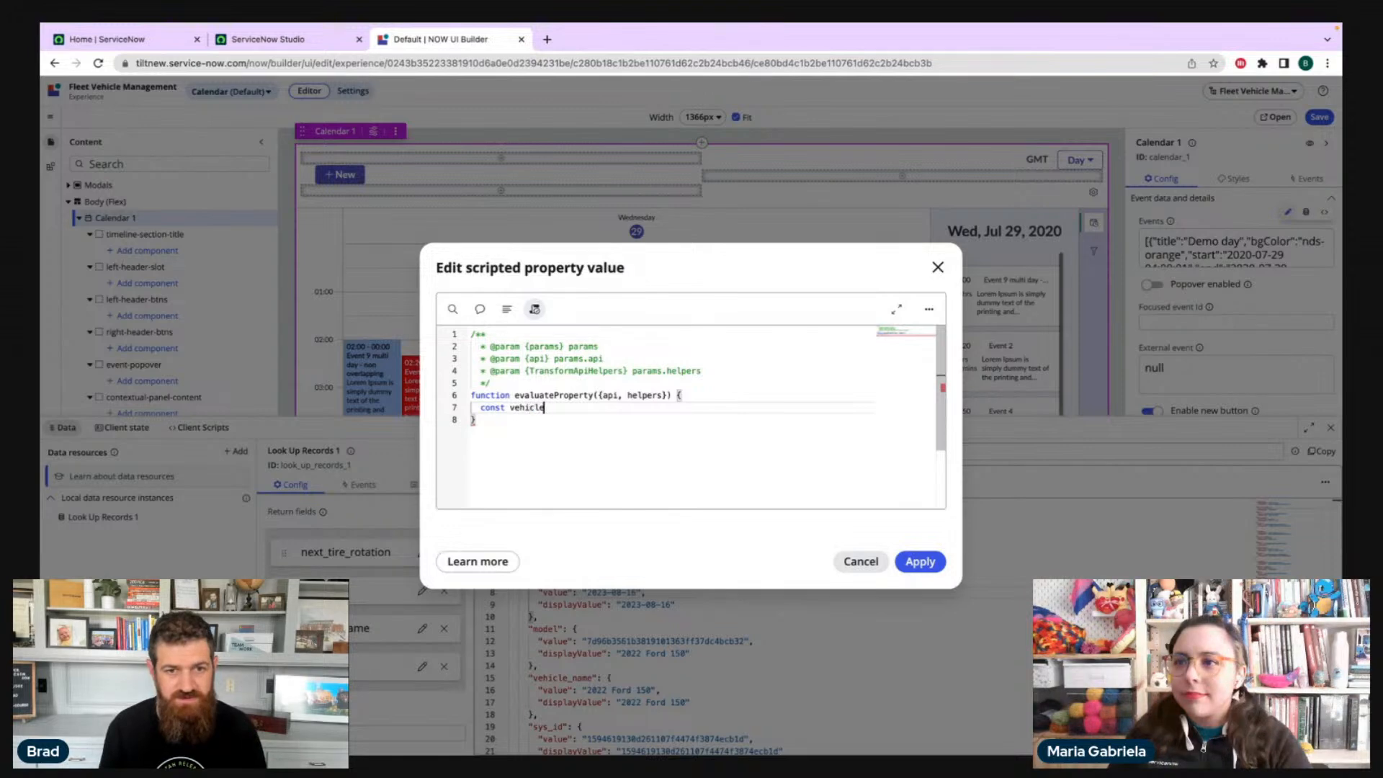
pyautogui.write('Array = ')
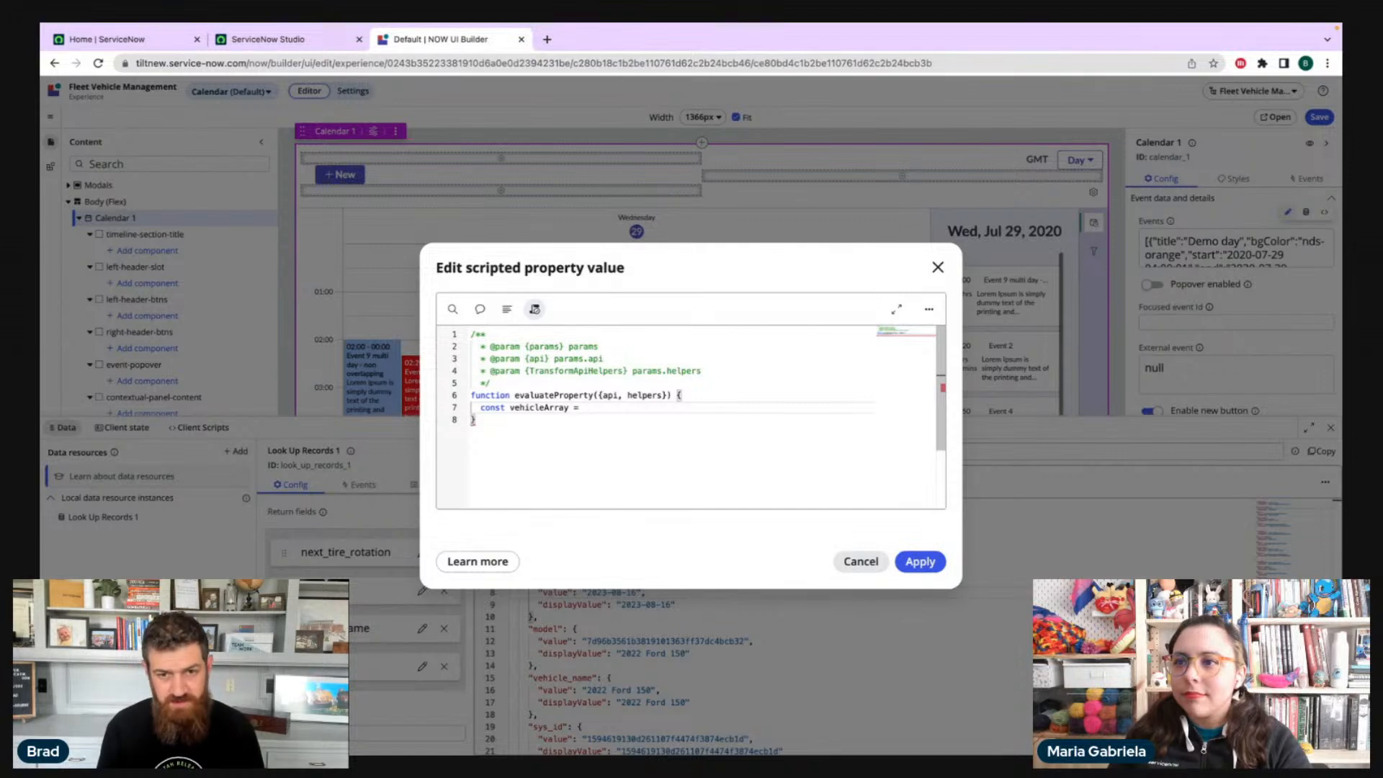
pyautogui.write('api.data.')
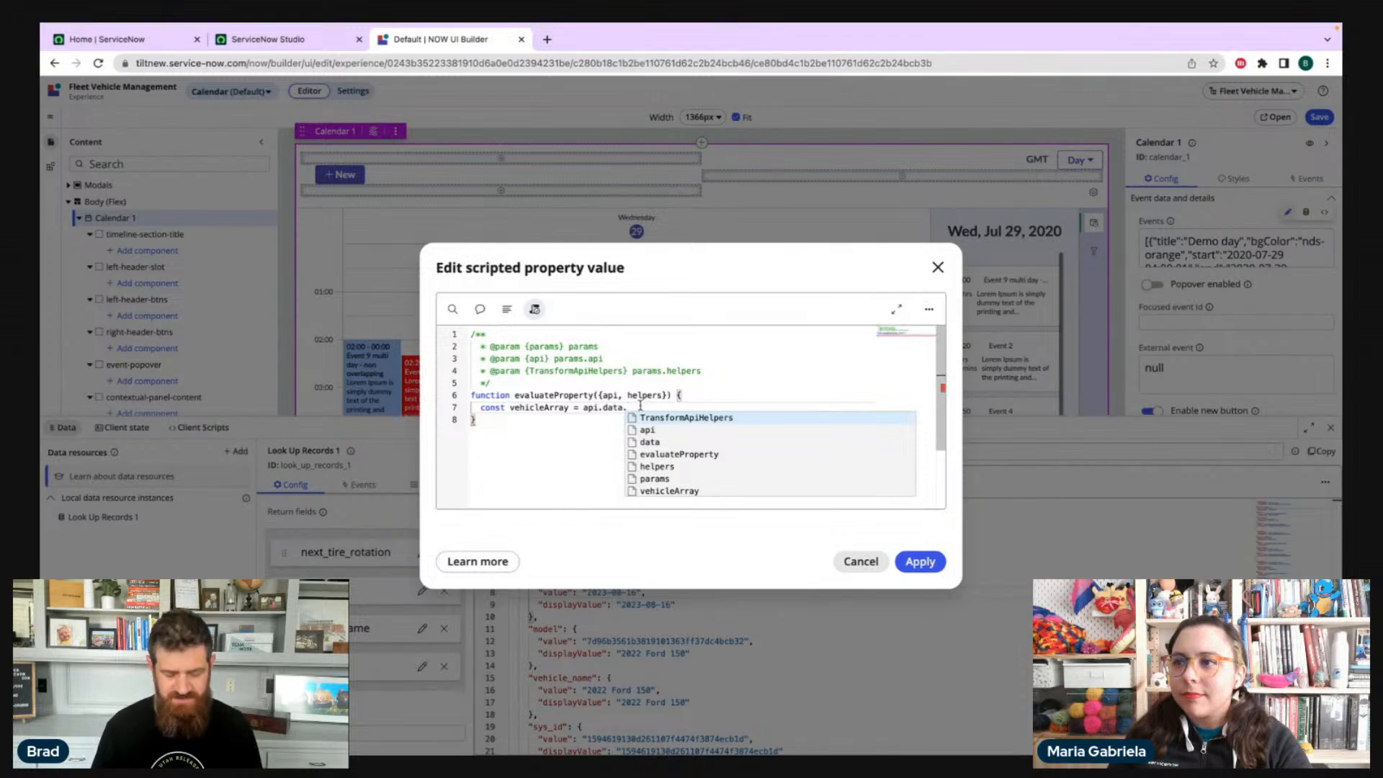
pyautogui.write('look_up_records_1')
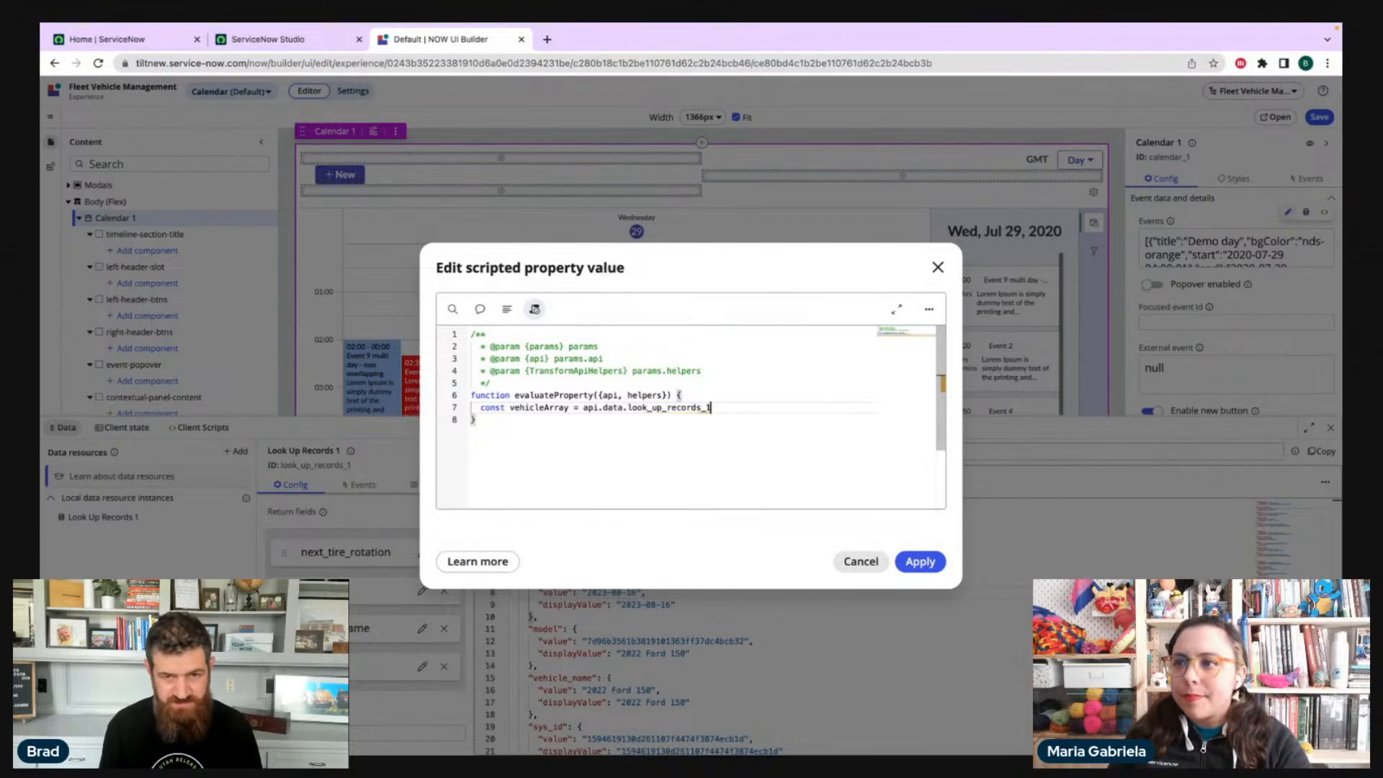
pyautogui.write('.re')
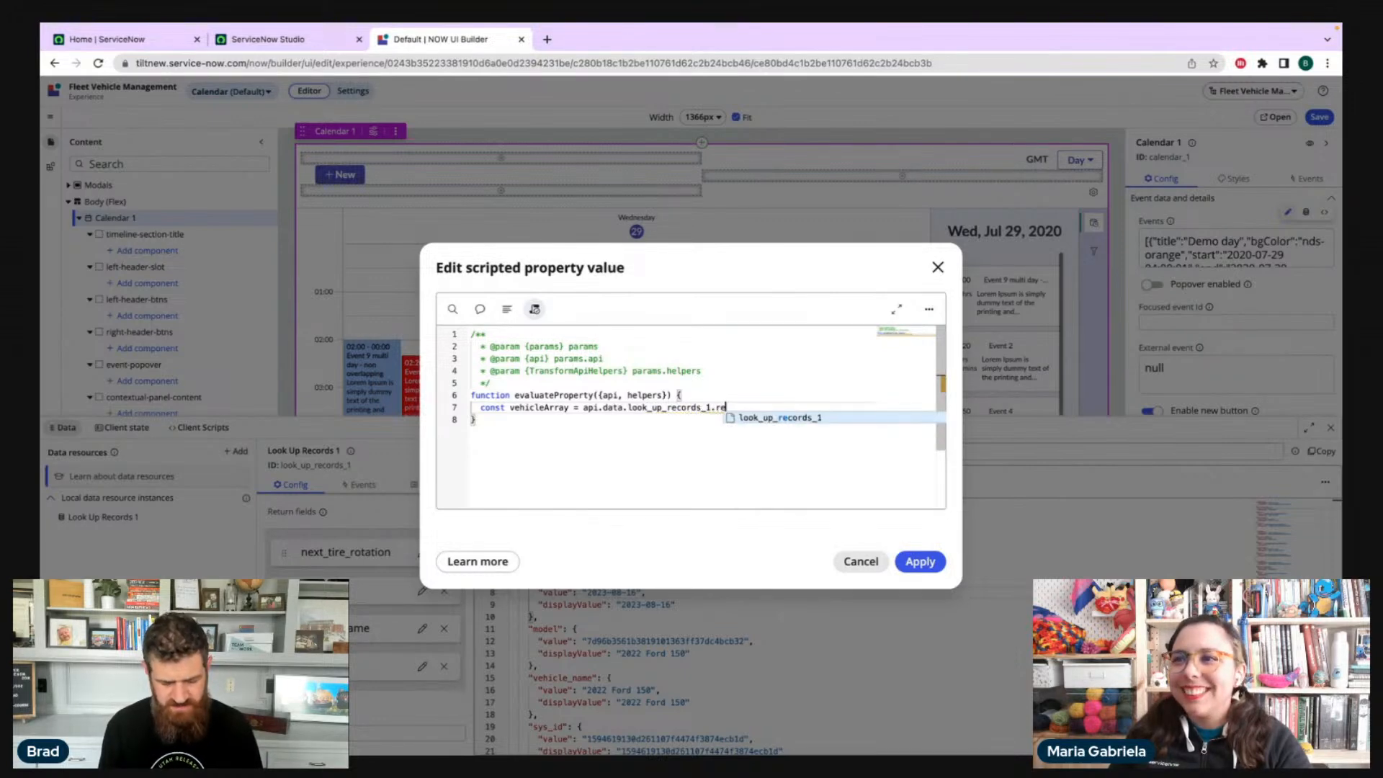
pyautogui.write('sults;')
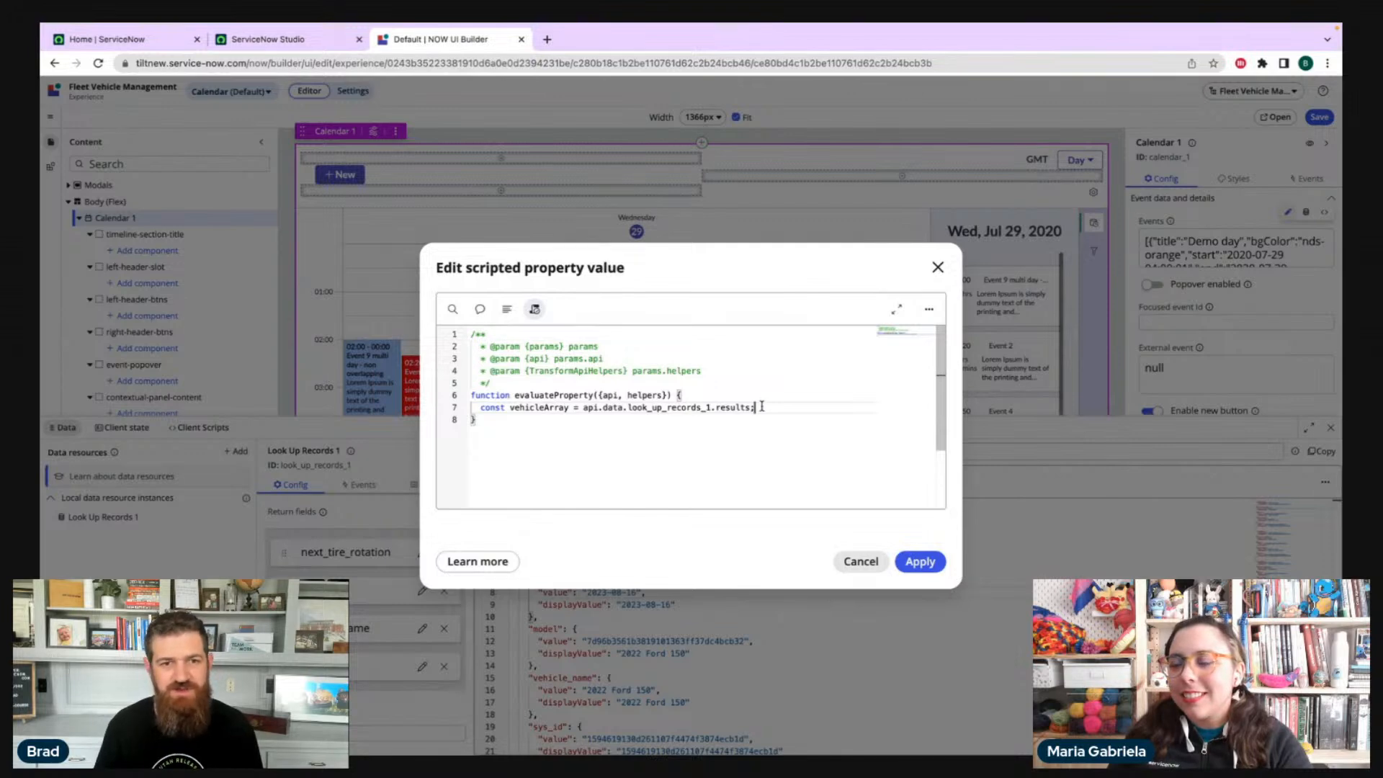
pyautogui.press('Return')
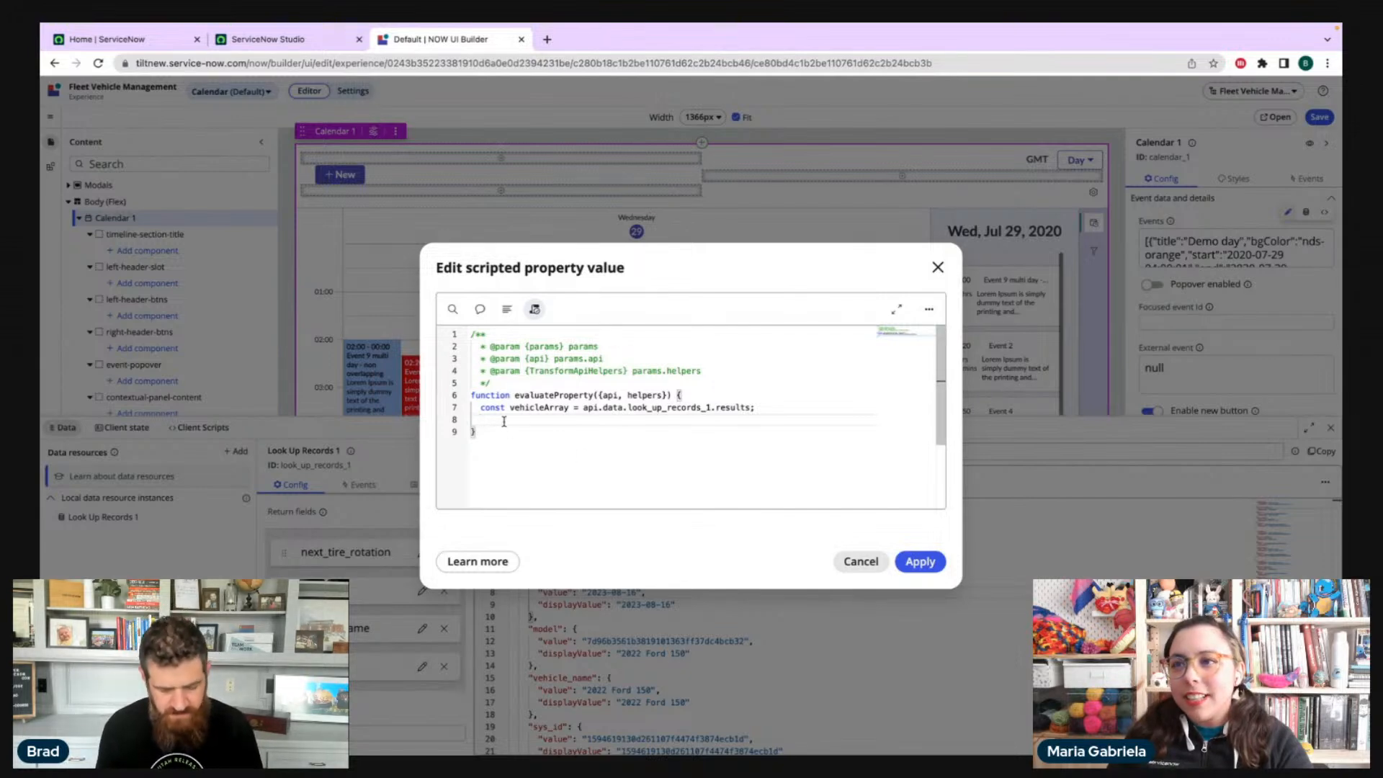
# - Declare calendarArray as an empty array with let and end the function with return calendarArray;
pyautogui.write('let')
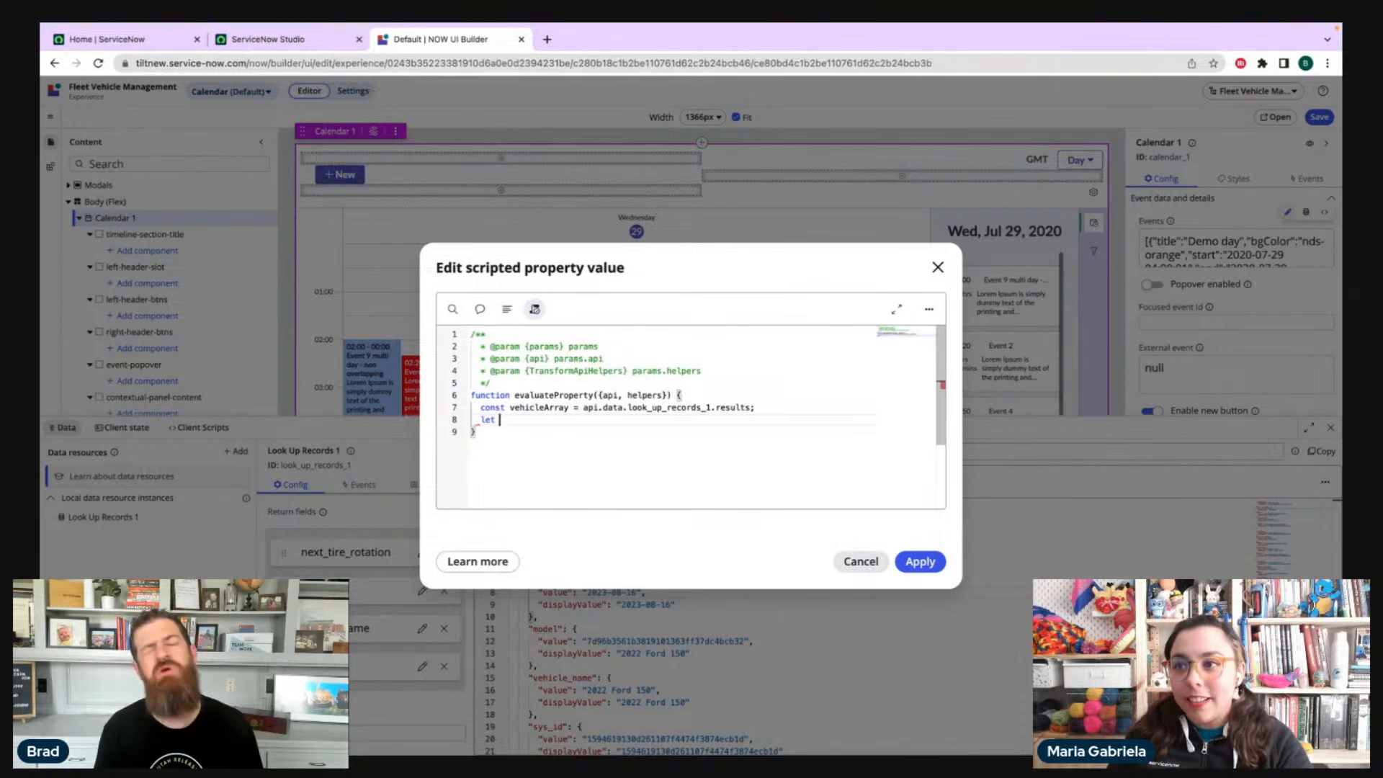
pyautogui.write(' calendarArray')
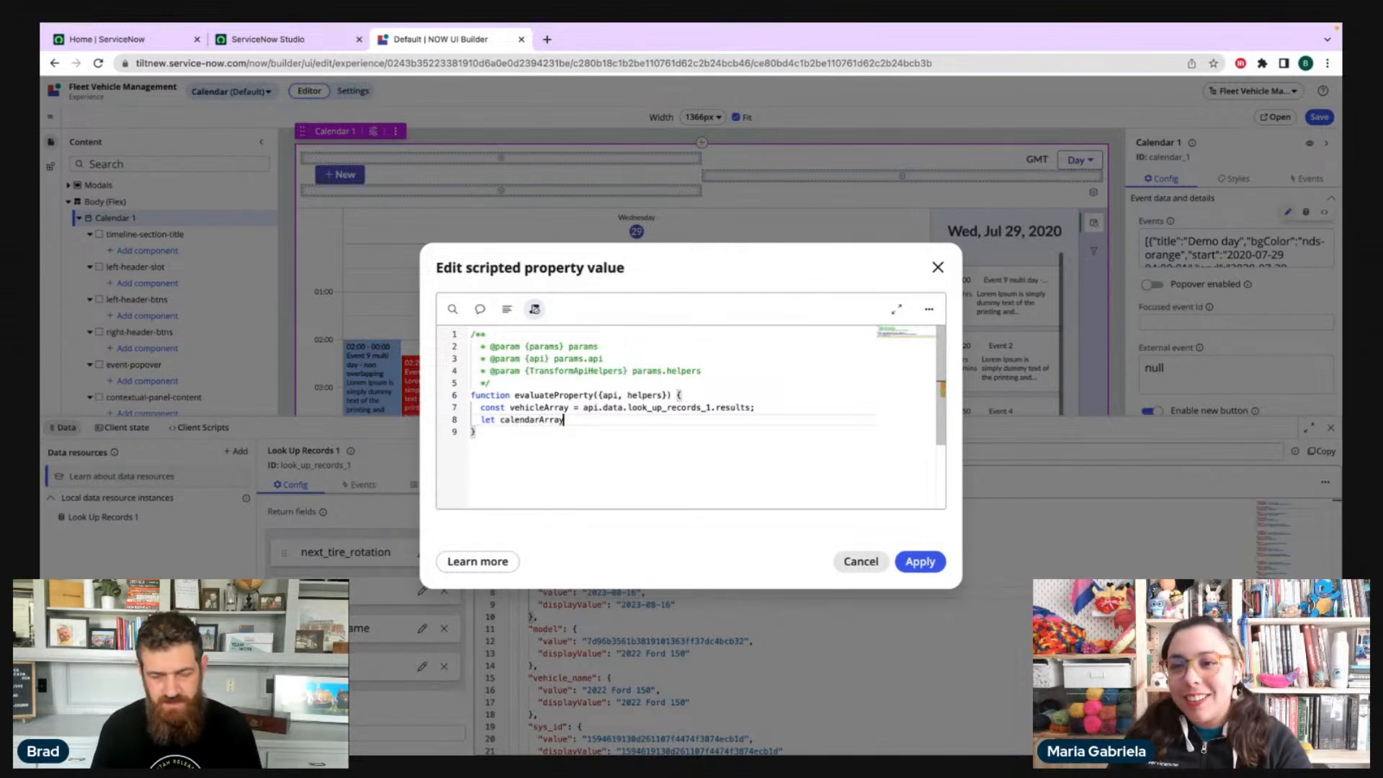
pyautogui.write('= [];')
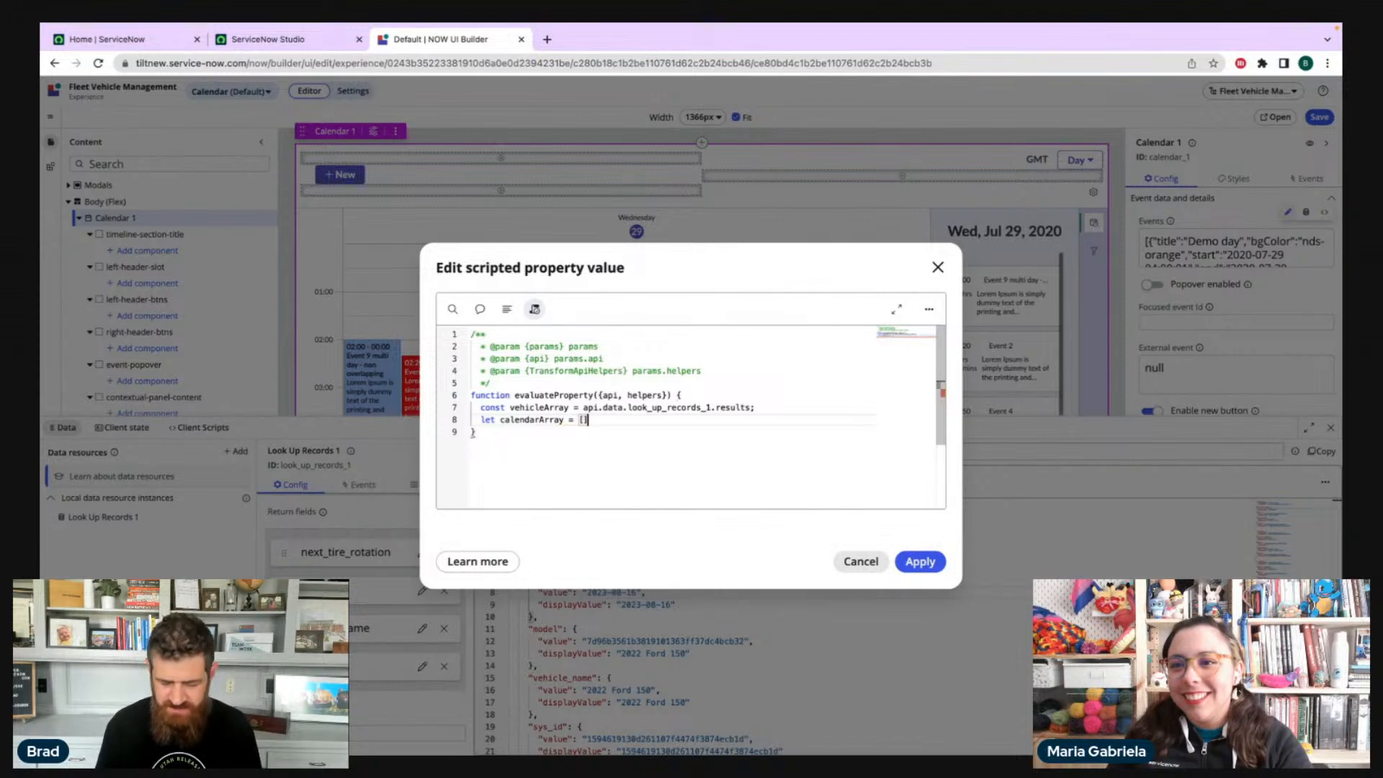
pyautogui.press('Return')
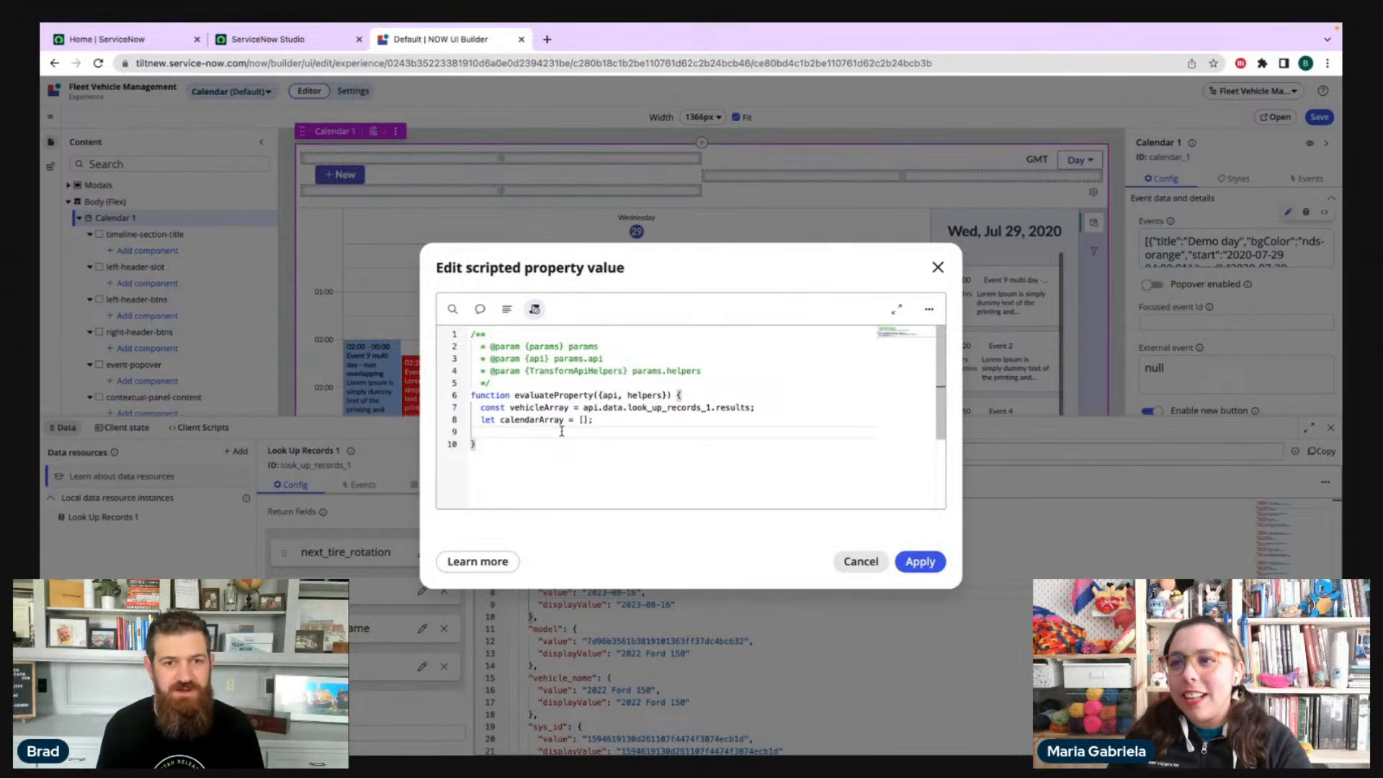
pyautogui.press('Return')
pyautogui.write('return calendar')
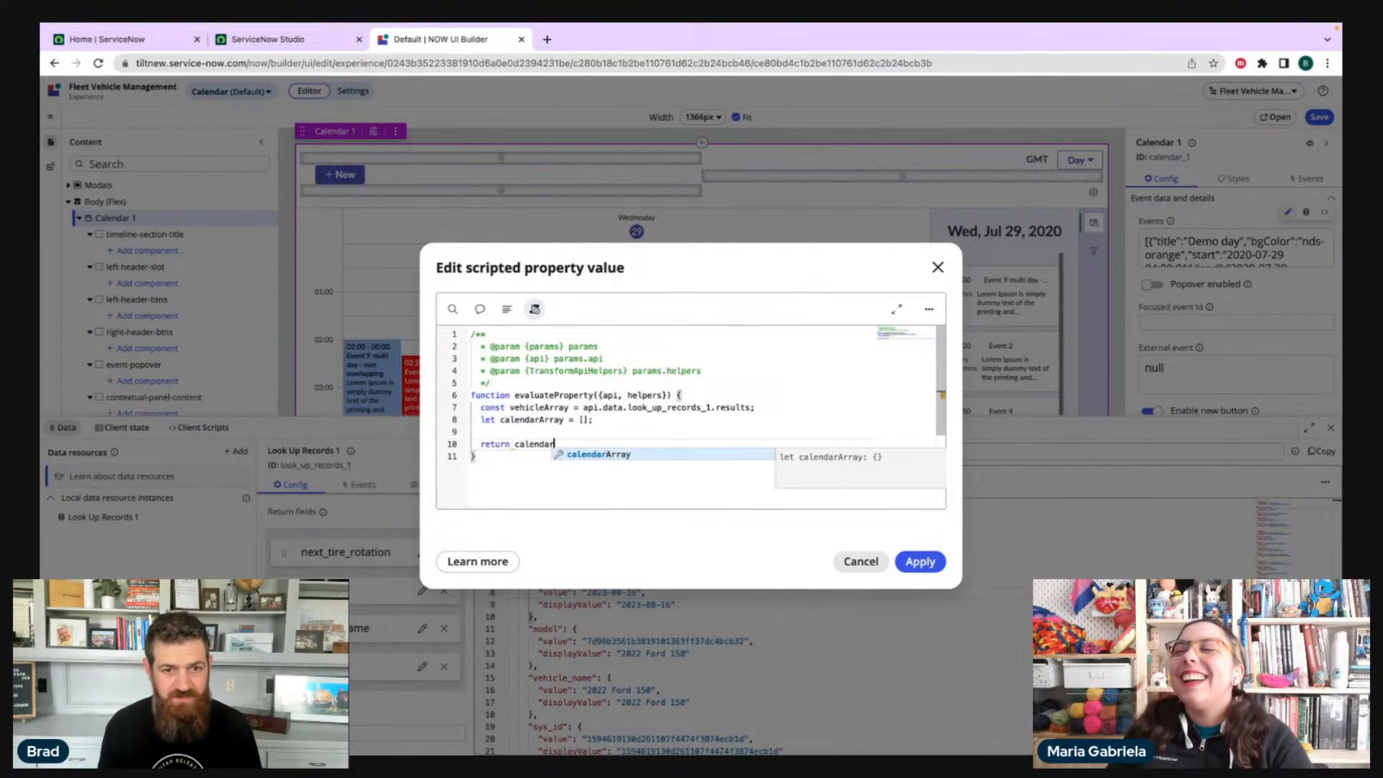
pyautogui.press('Return')
pyautogui.write(';')
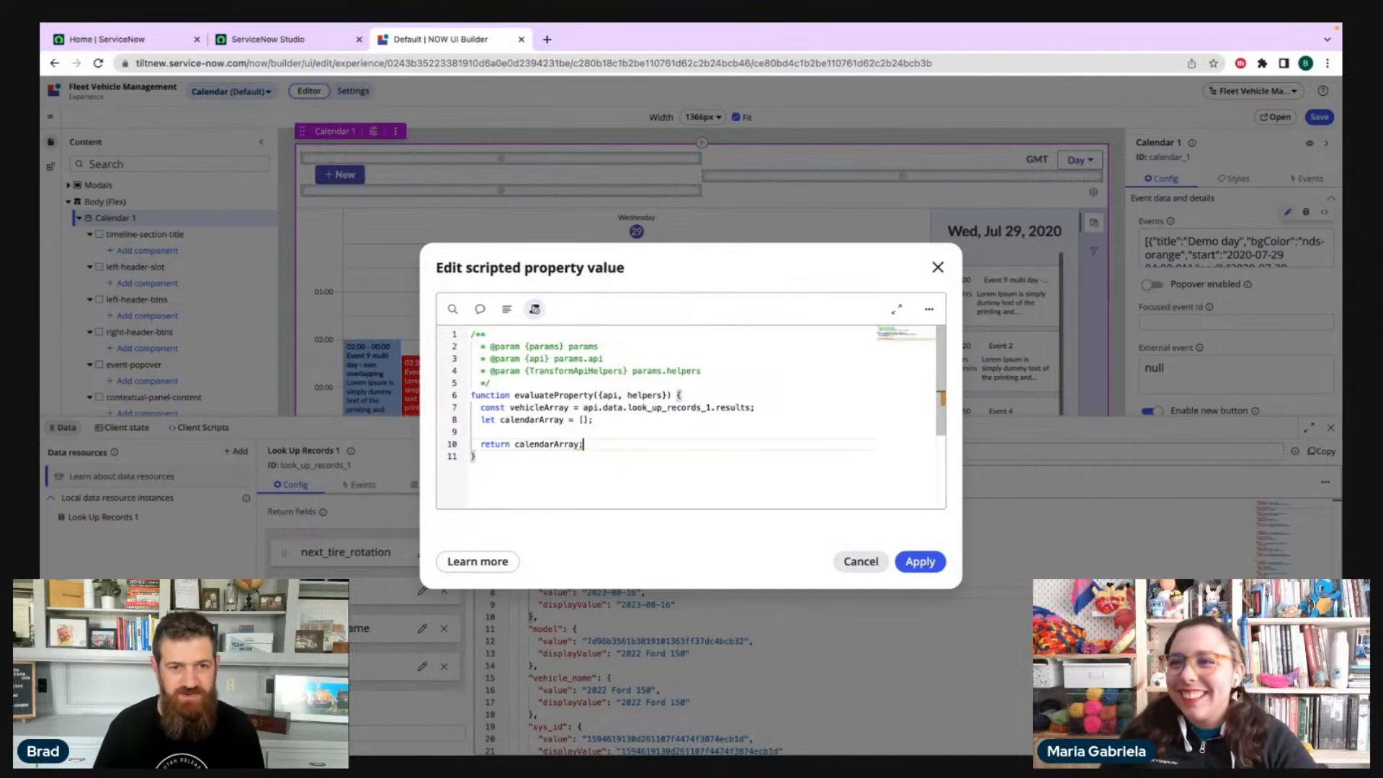
# - Begin a for loop between the calendarArray declaration and the return statement, with let i=0; as its initializer
pyautogui.click(480, 431)
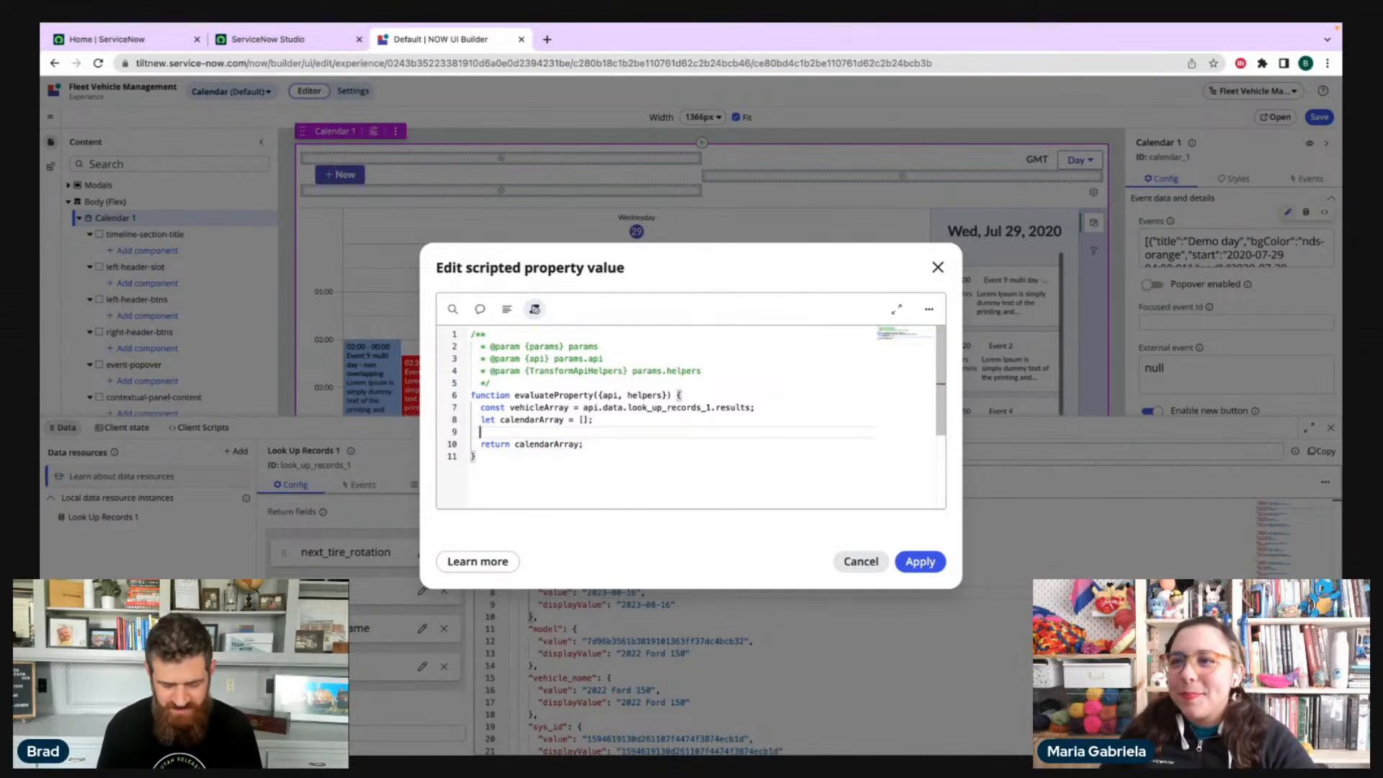
pyautogui.write('for (')
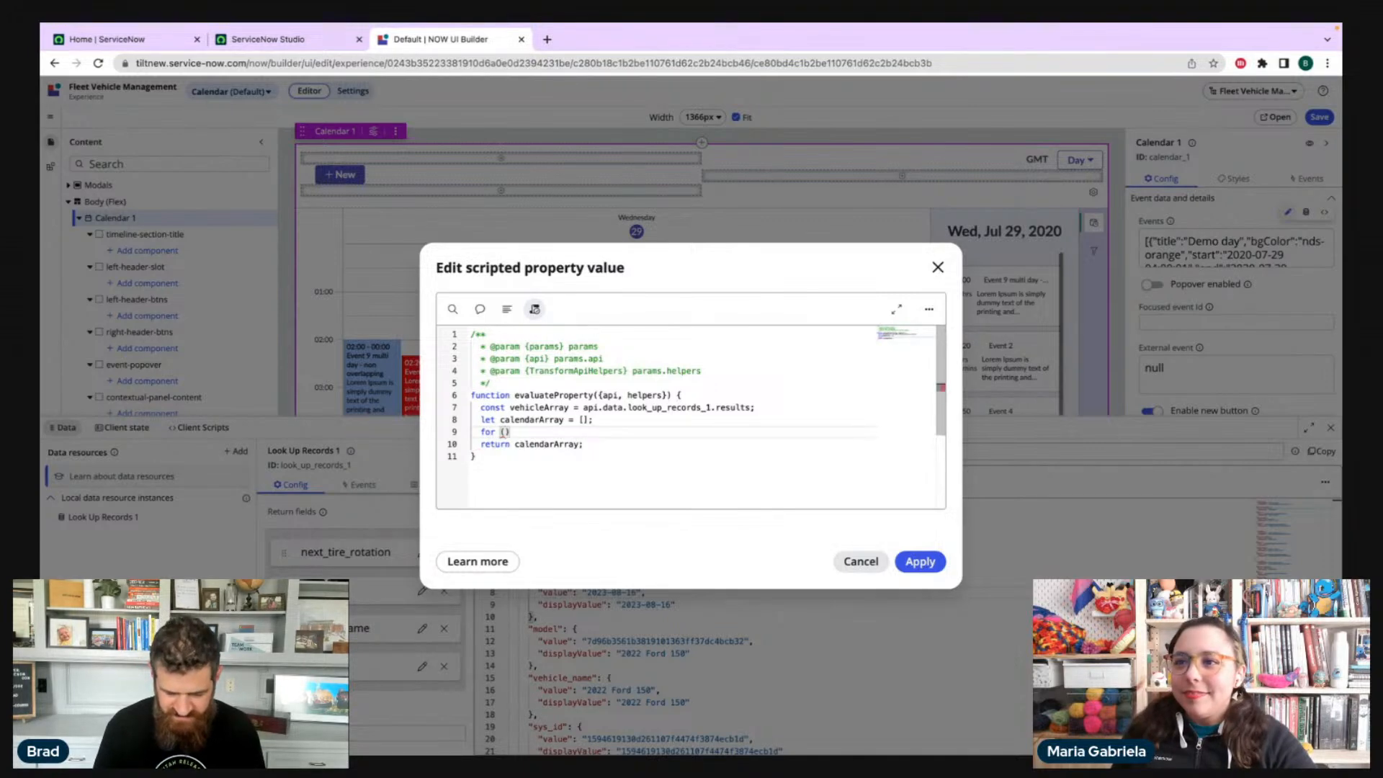
pyautogui.write('i')
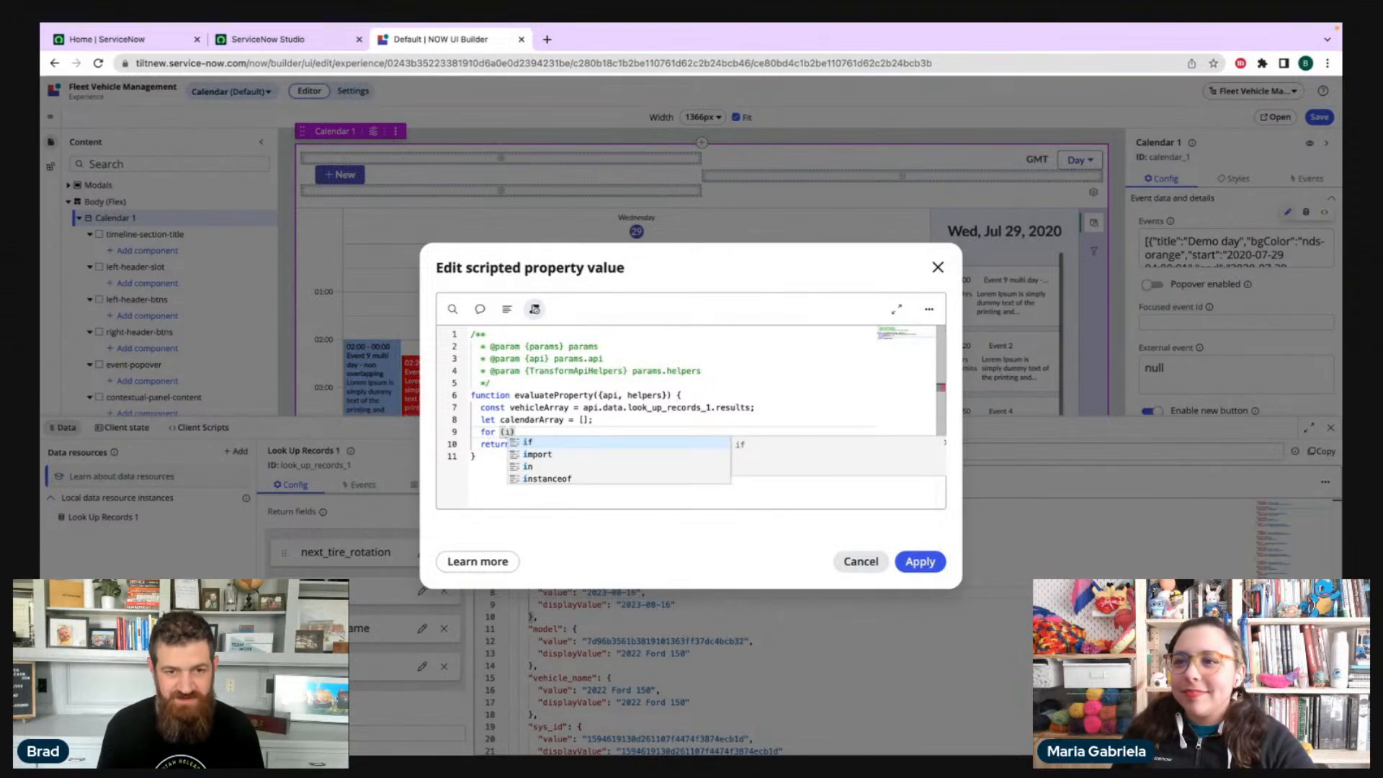
pyautogui.write('=0;')
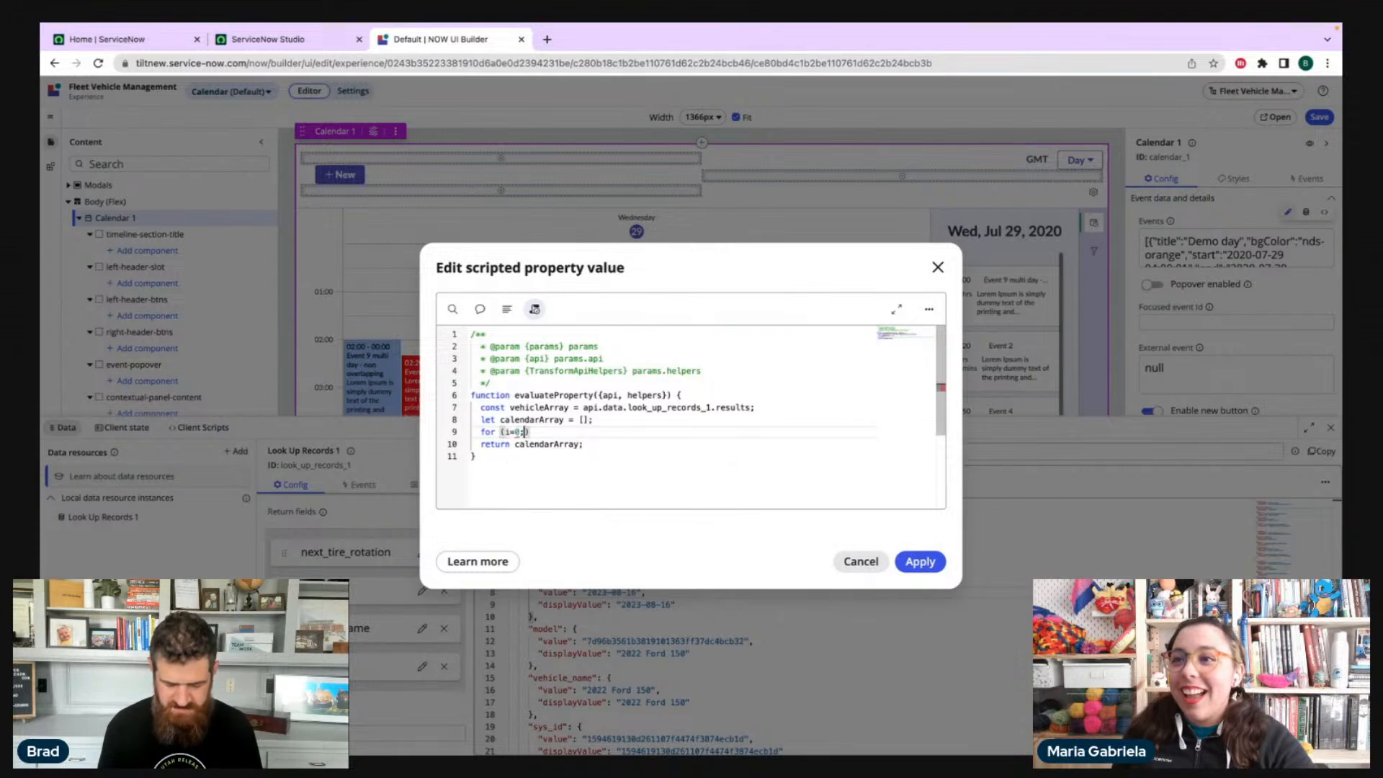
pyautogui.press('Left')
pyautogui.press('Left')
pyautogui.press('Left')
pyautogui.press('Left')
pyautogui.write('let ')
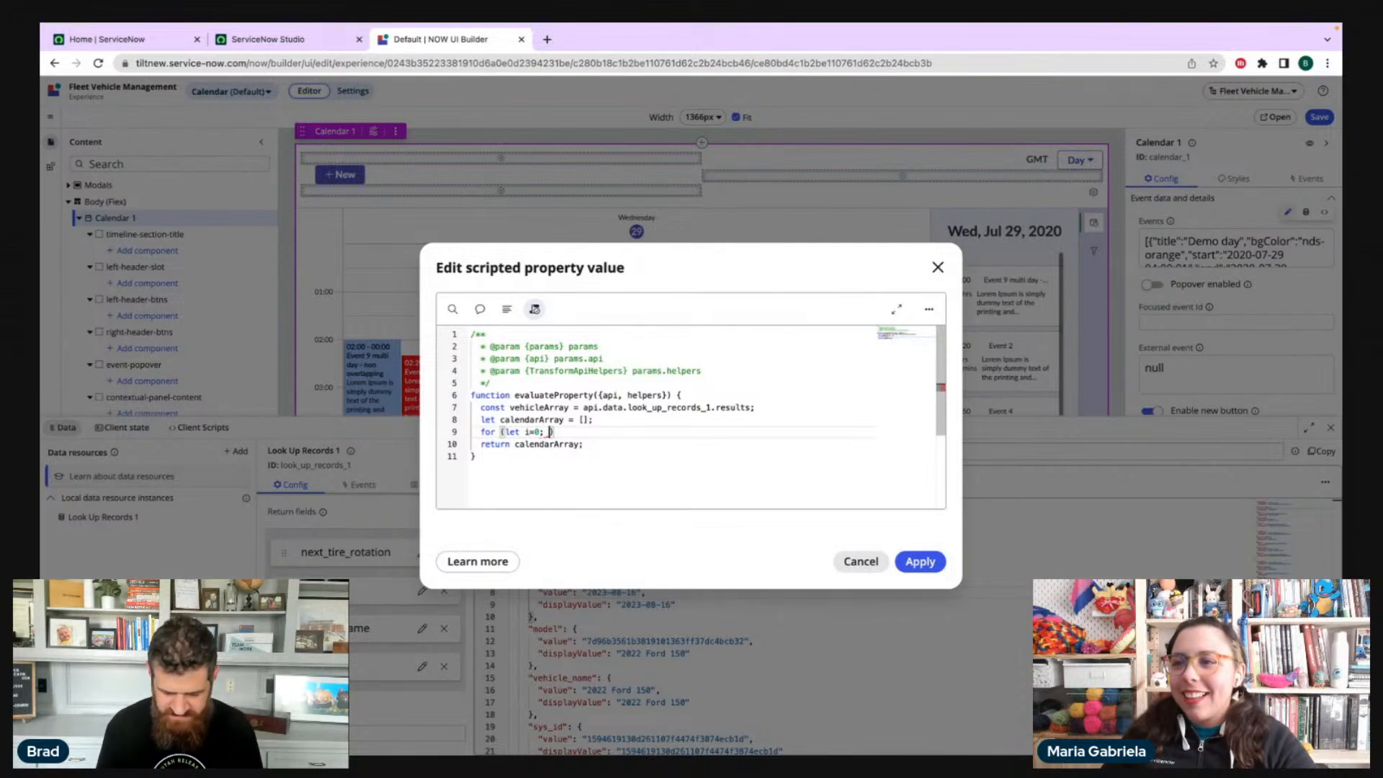
# - Complete the for loop header with i < vehicleArray.length; i++ and add an empty braced body
pyautogui.write(' i < ')
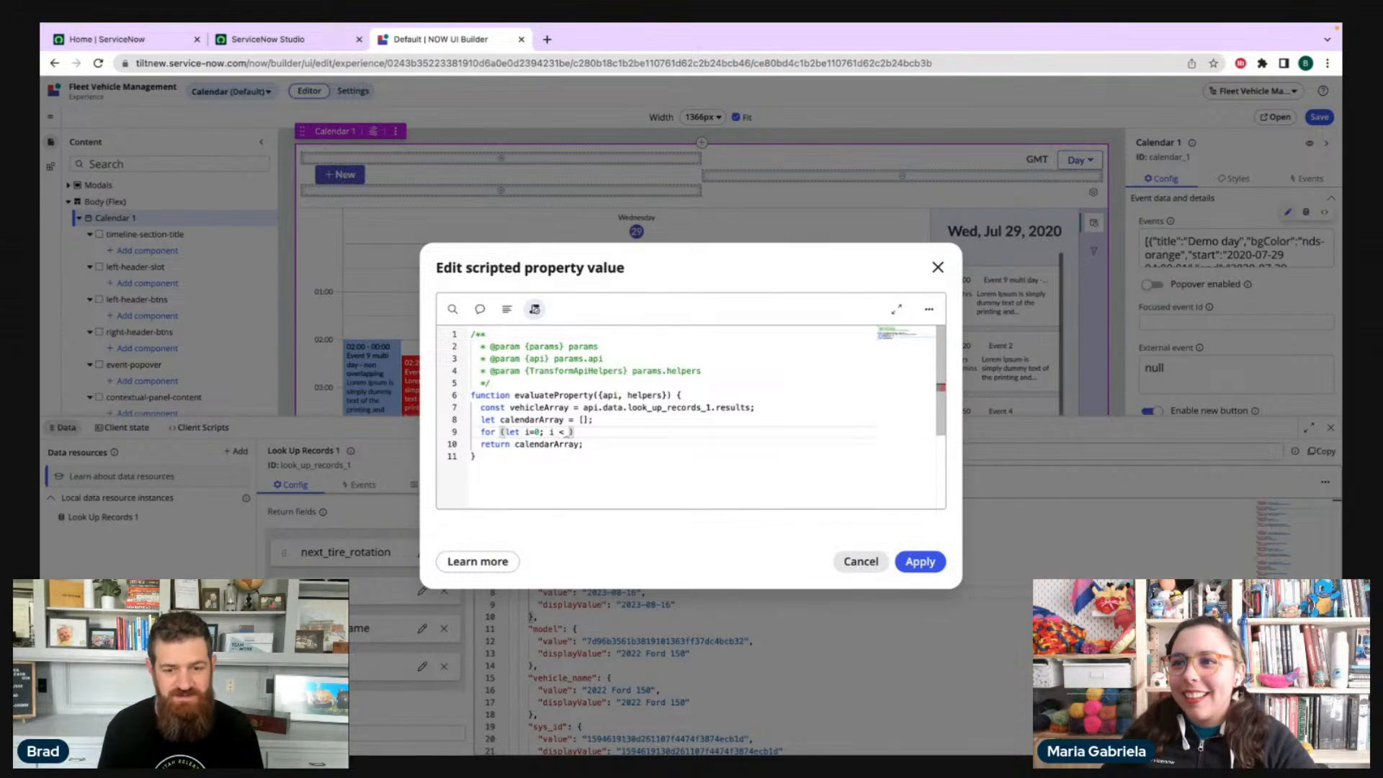
pyautogui.write('vehicleArray.lo')
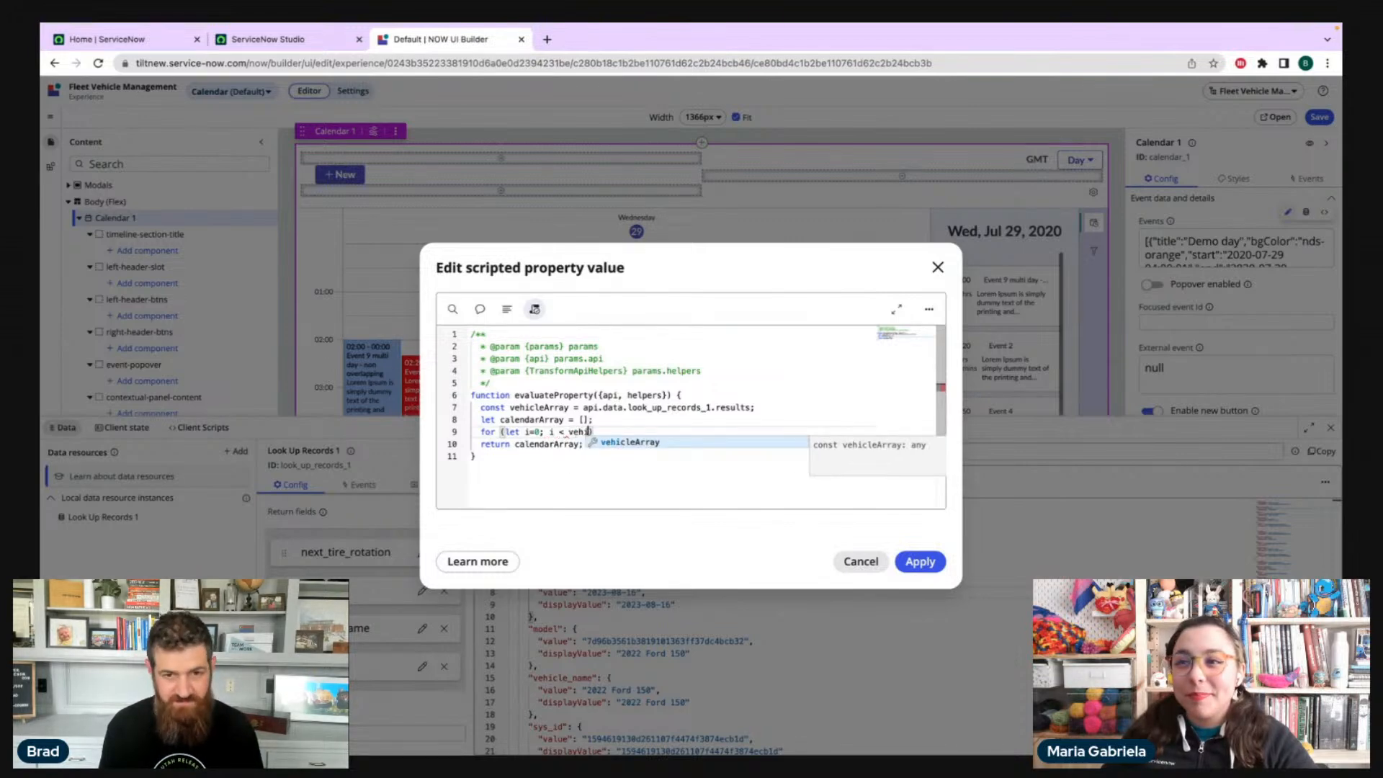
pyautogui.write('ngth')
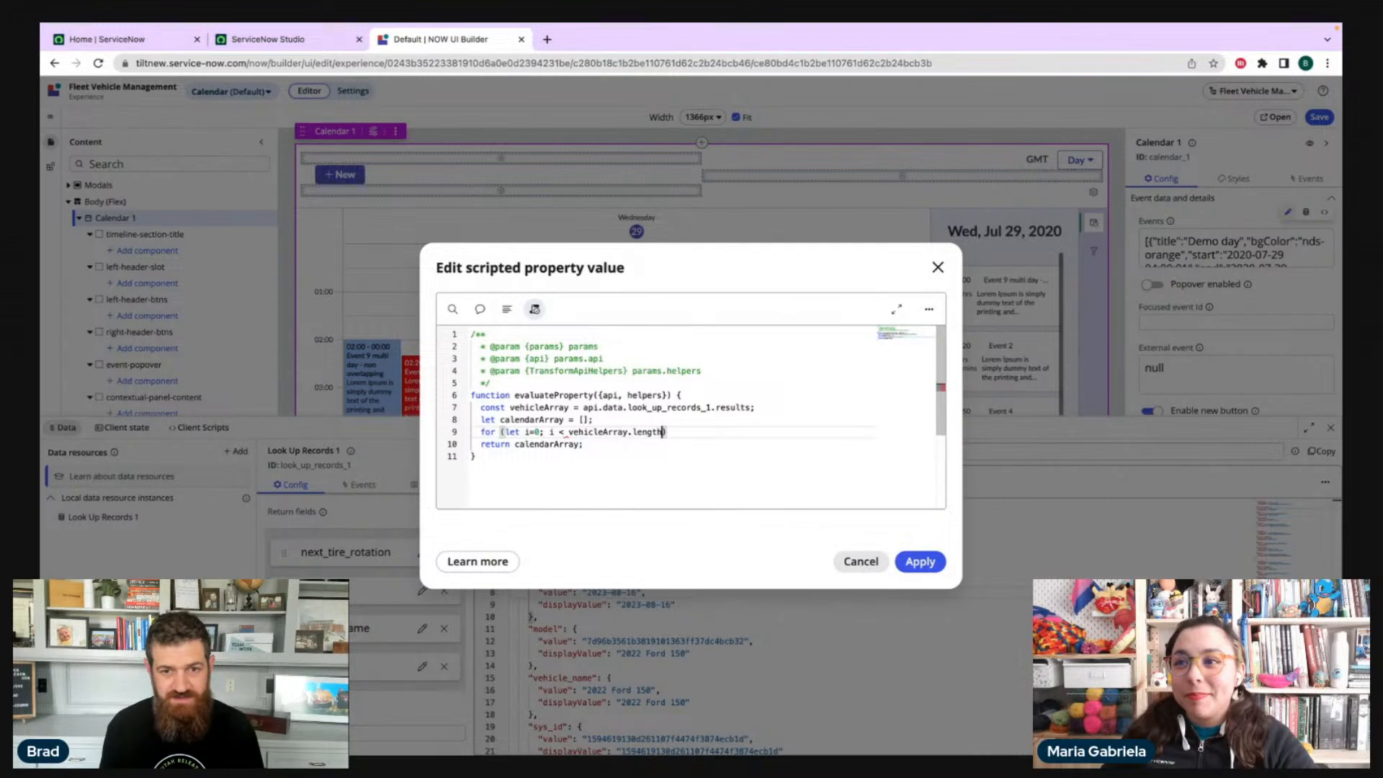
pyautogui.write('; ')
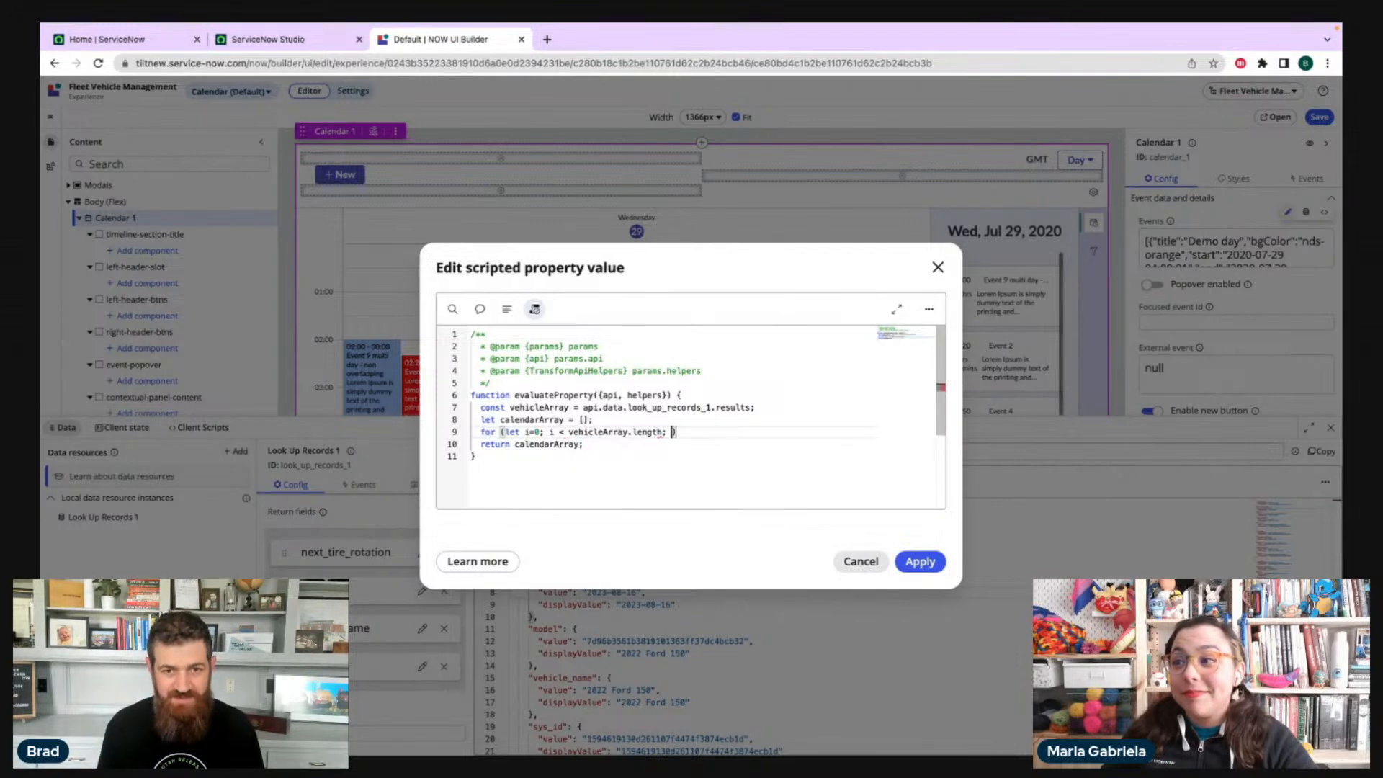
pyautogui.write('i++')
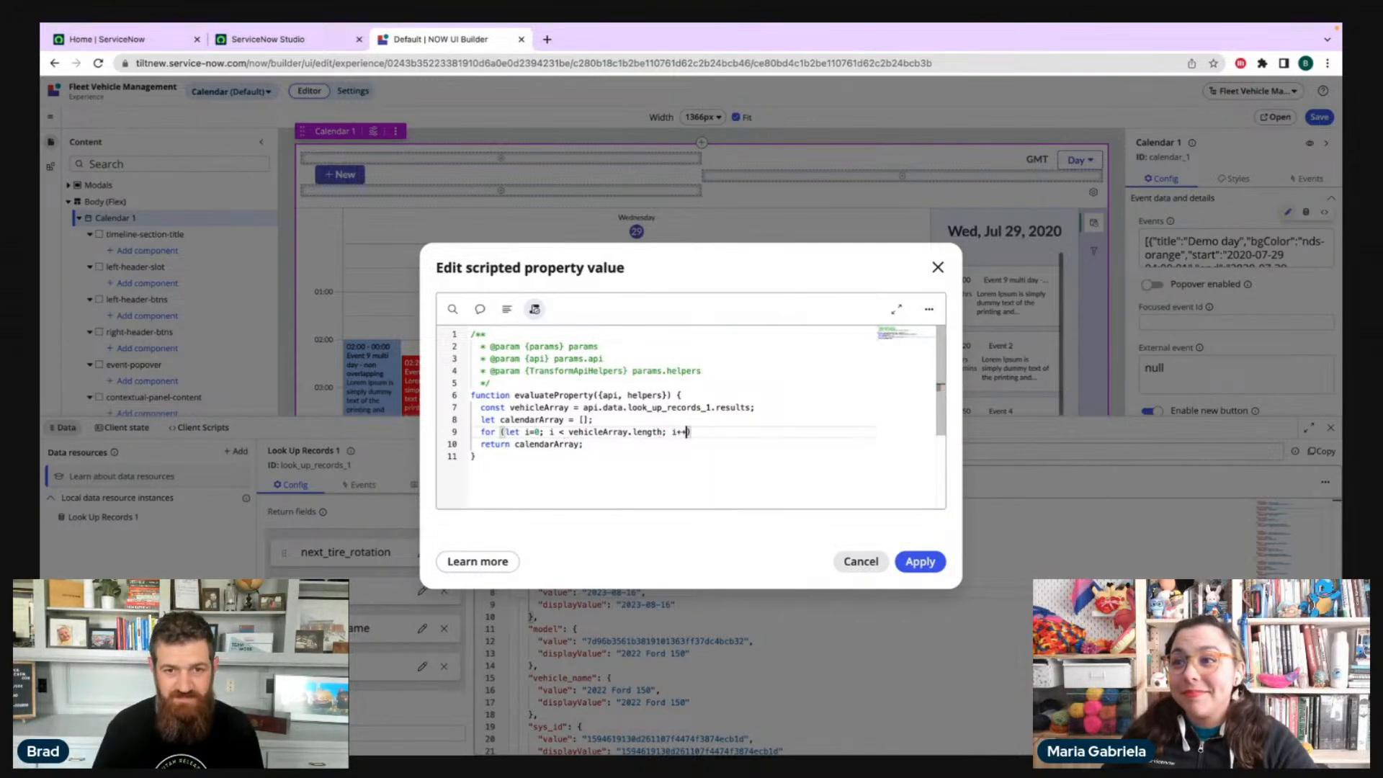
pyautogui.write(' {')
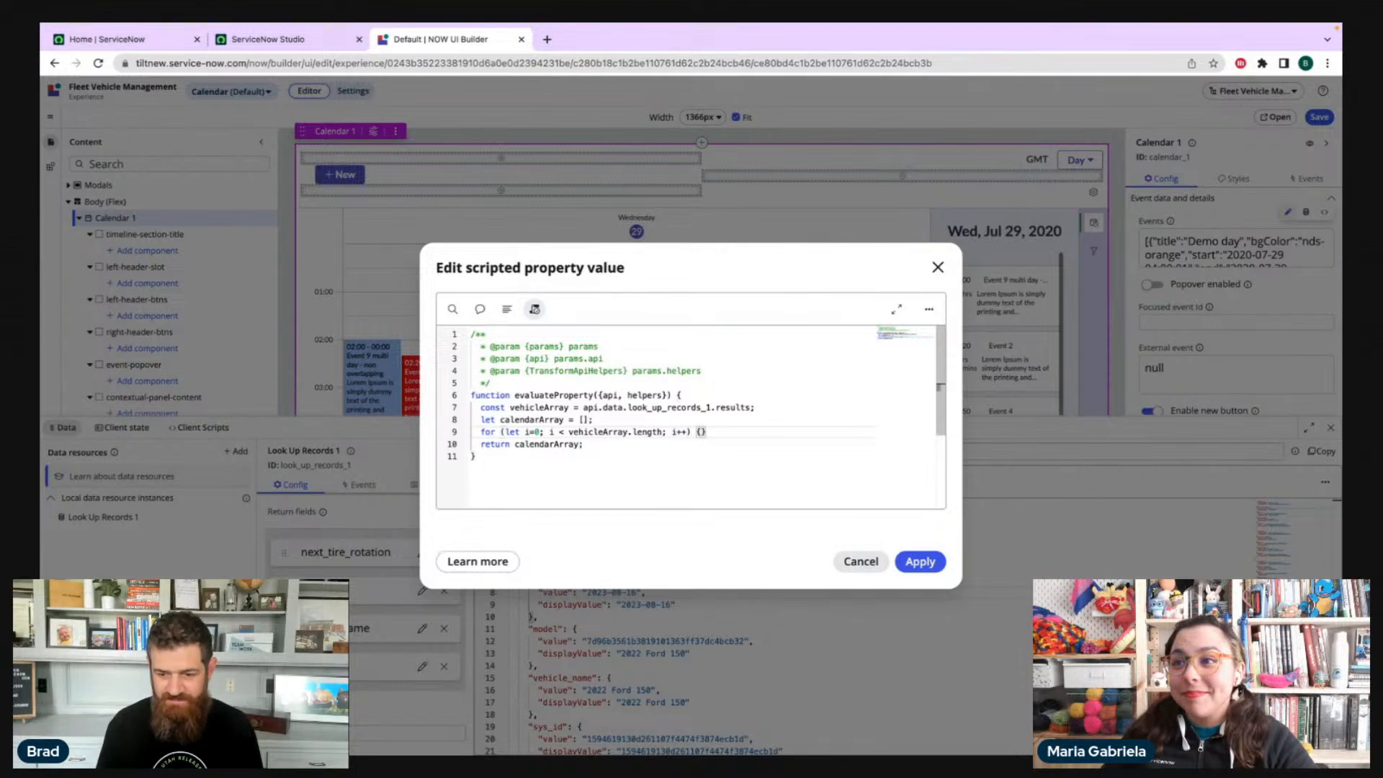
pyautogui.press('Return')
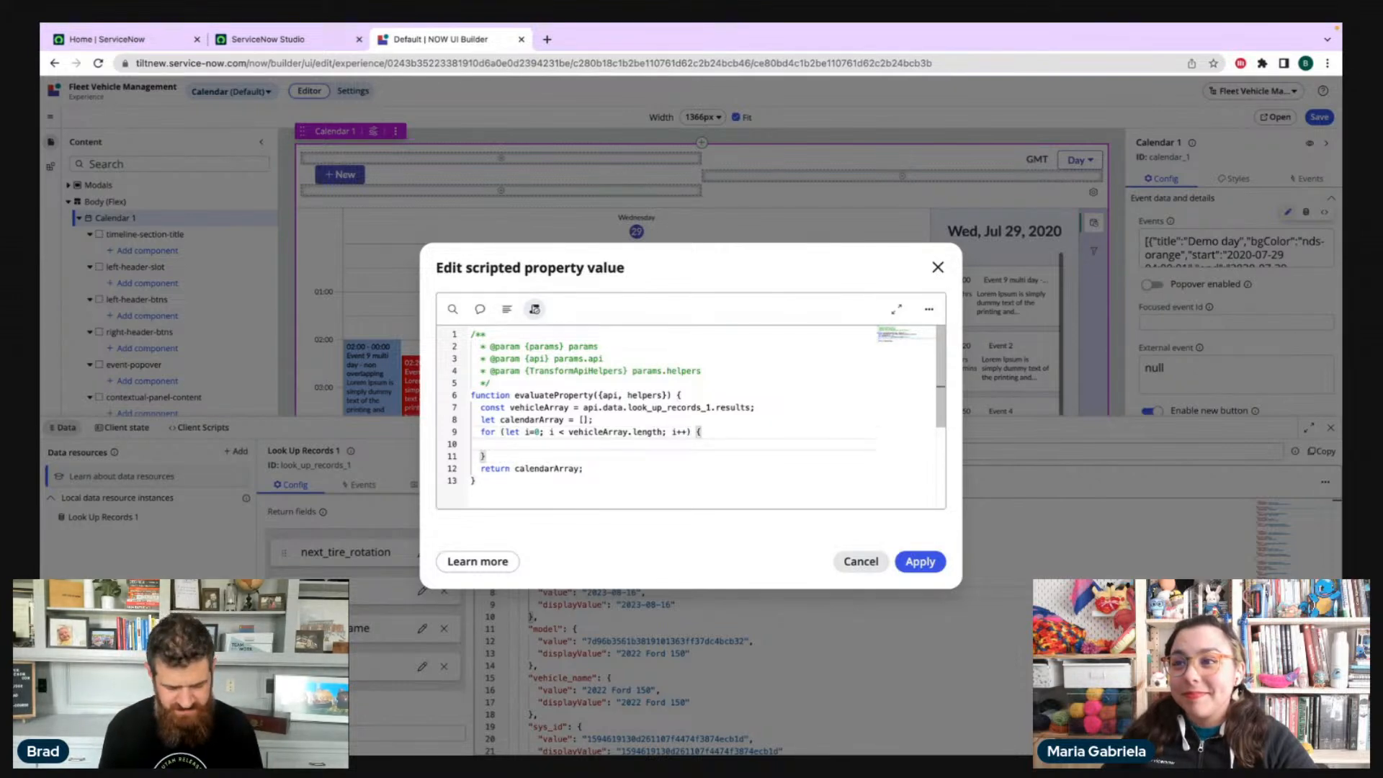
# - Declare the constant calObj as an empty multi-line object literal inside the for loop
pyautogui.write('let calObj')
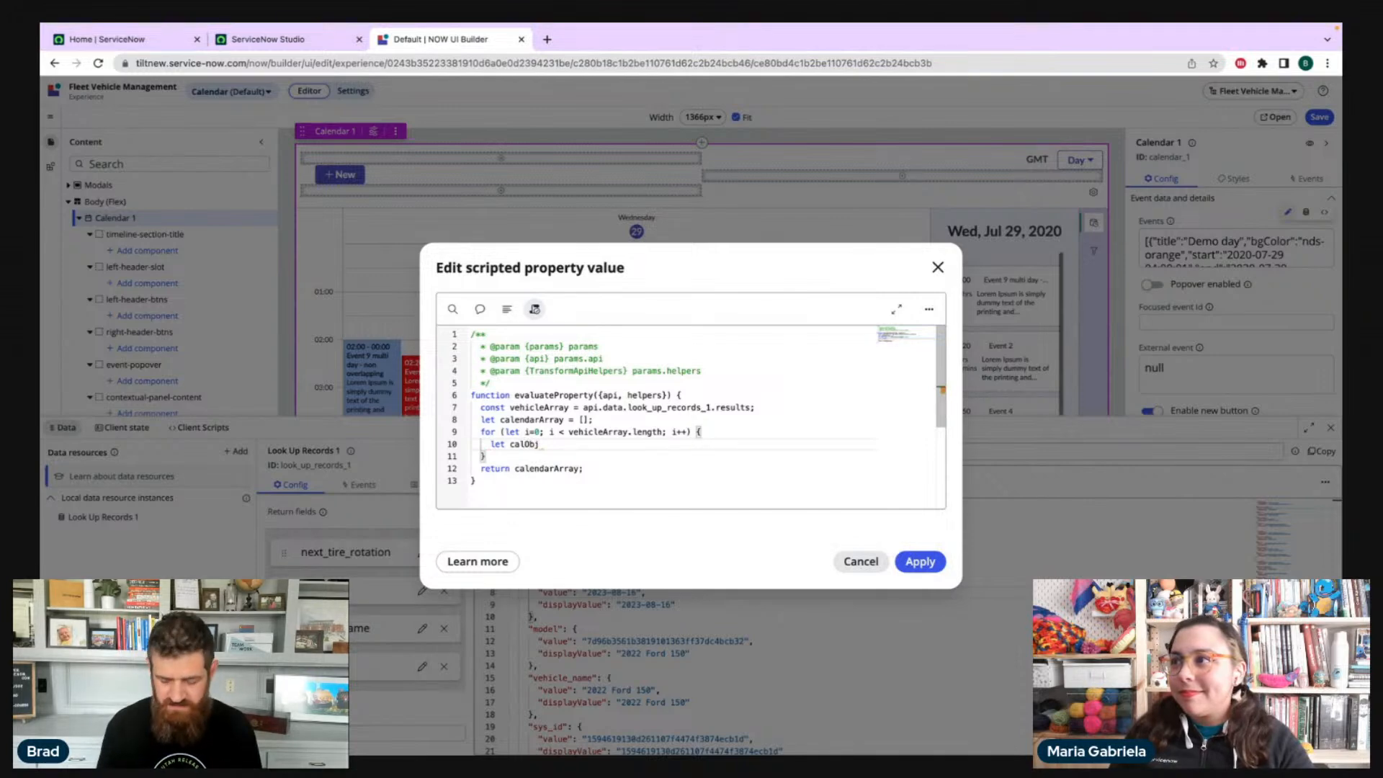
pyautogui.write(' = {')
pyautogui.press('Return')
pyautogui.press('Up')
pyautogui.press('Right')
pyautogui.press('BackSpace')
pyautogui.press('BackSpace')
pyautogui.press('BackSpace')
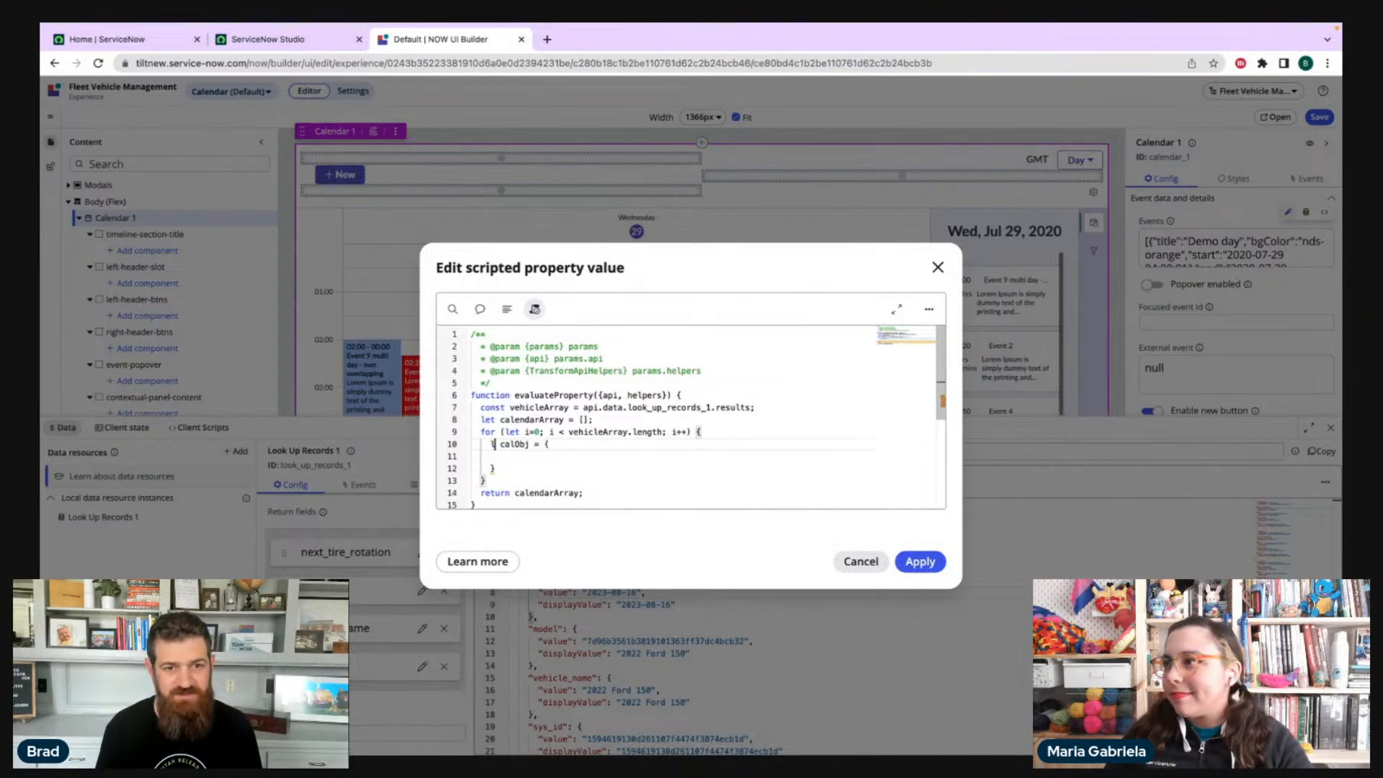
pyautogui.write('const')
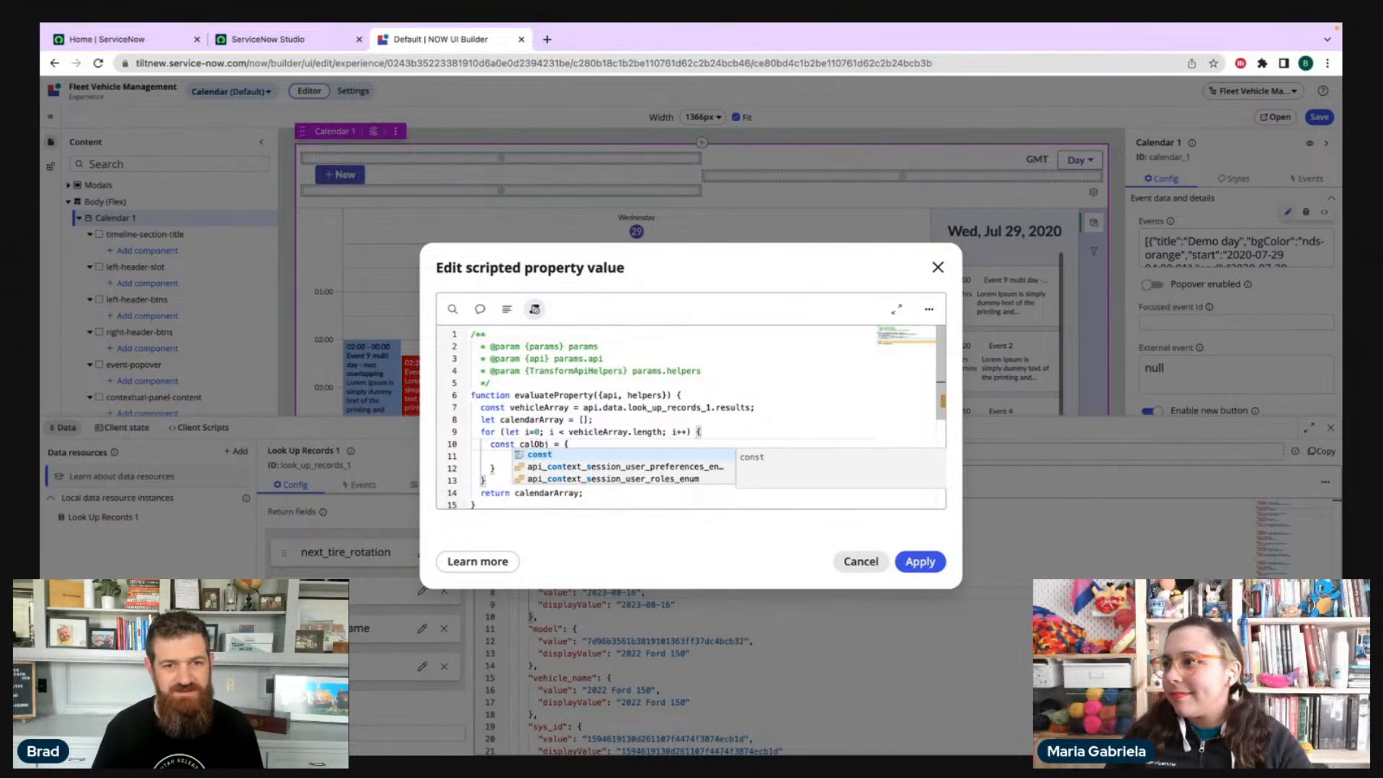
pyautogui.press('Escape')
pyautogui.press('Down')
pyautogui.press('Down')
pyautogui.press('Up')
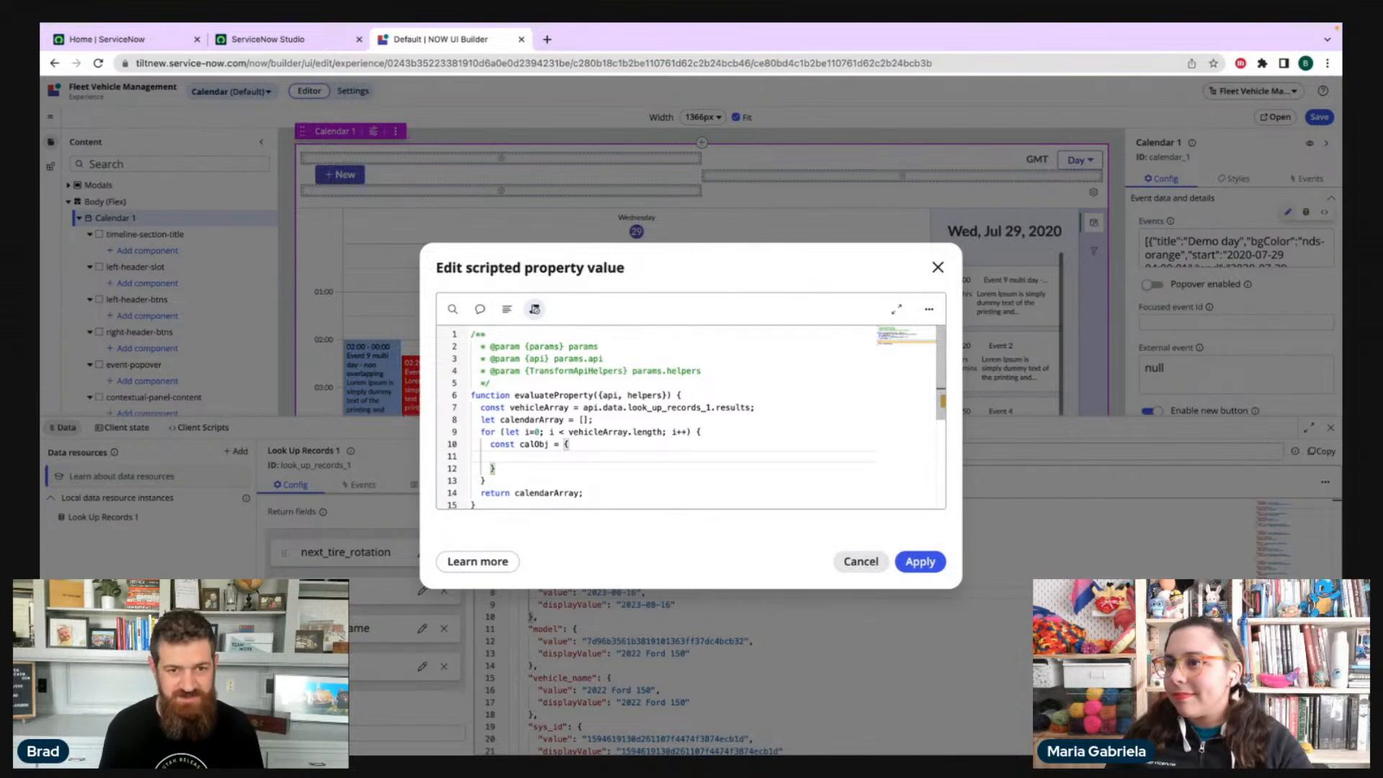
# - Add an 'id' property to calObj with the value vehicleArray[i].sys_id.value, ending in a comma
pyautogui.write("'id'")
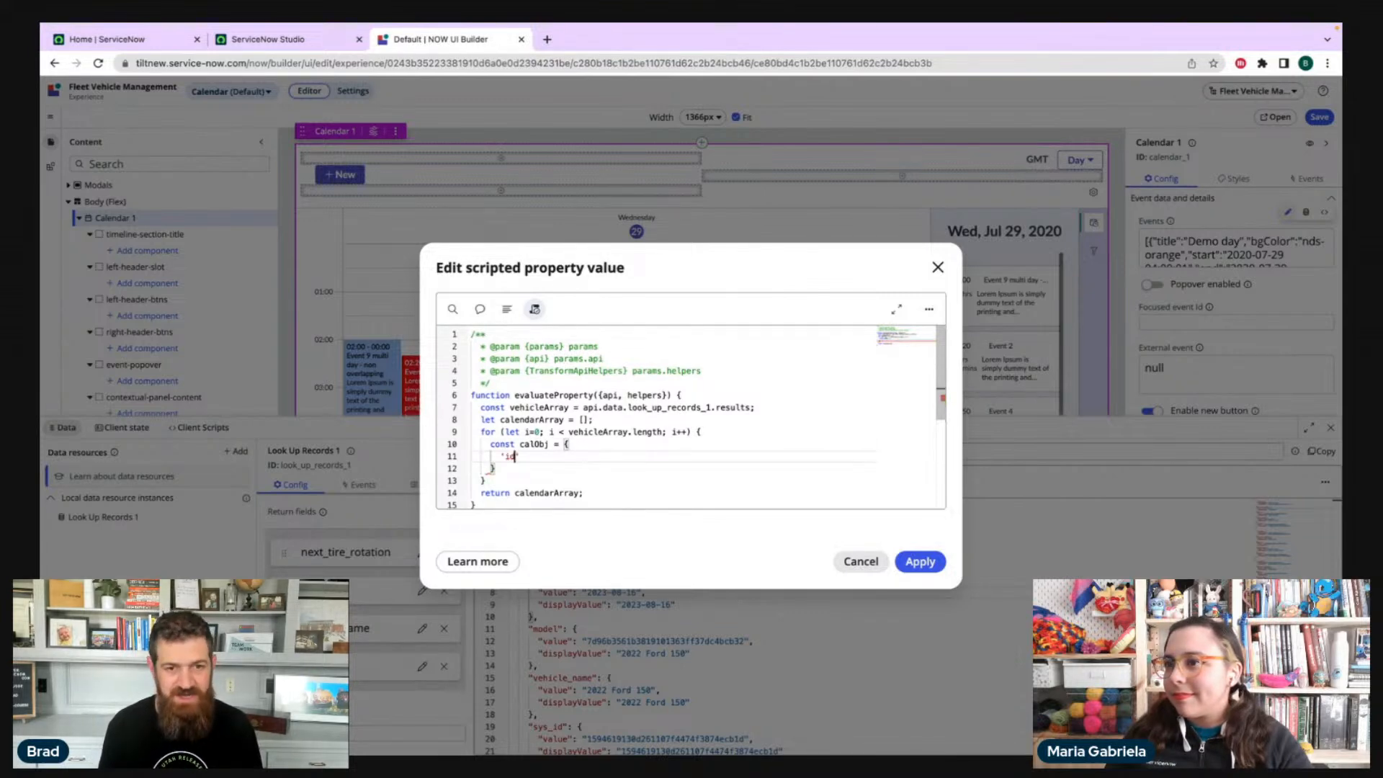
pyautogui.write(':')
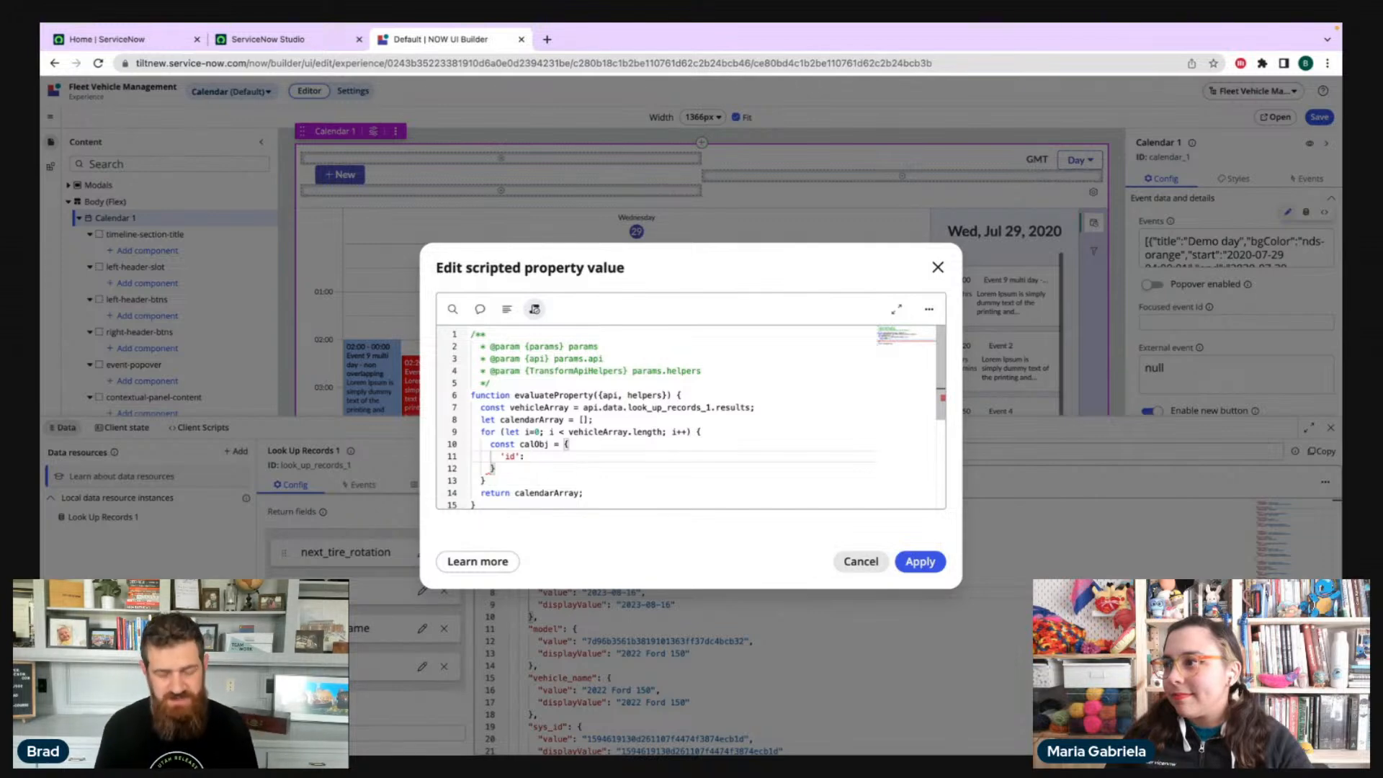
pyautogui.write('cal')
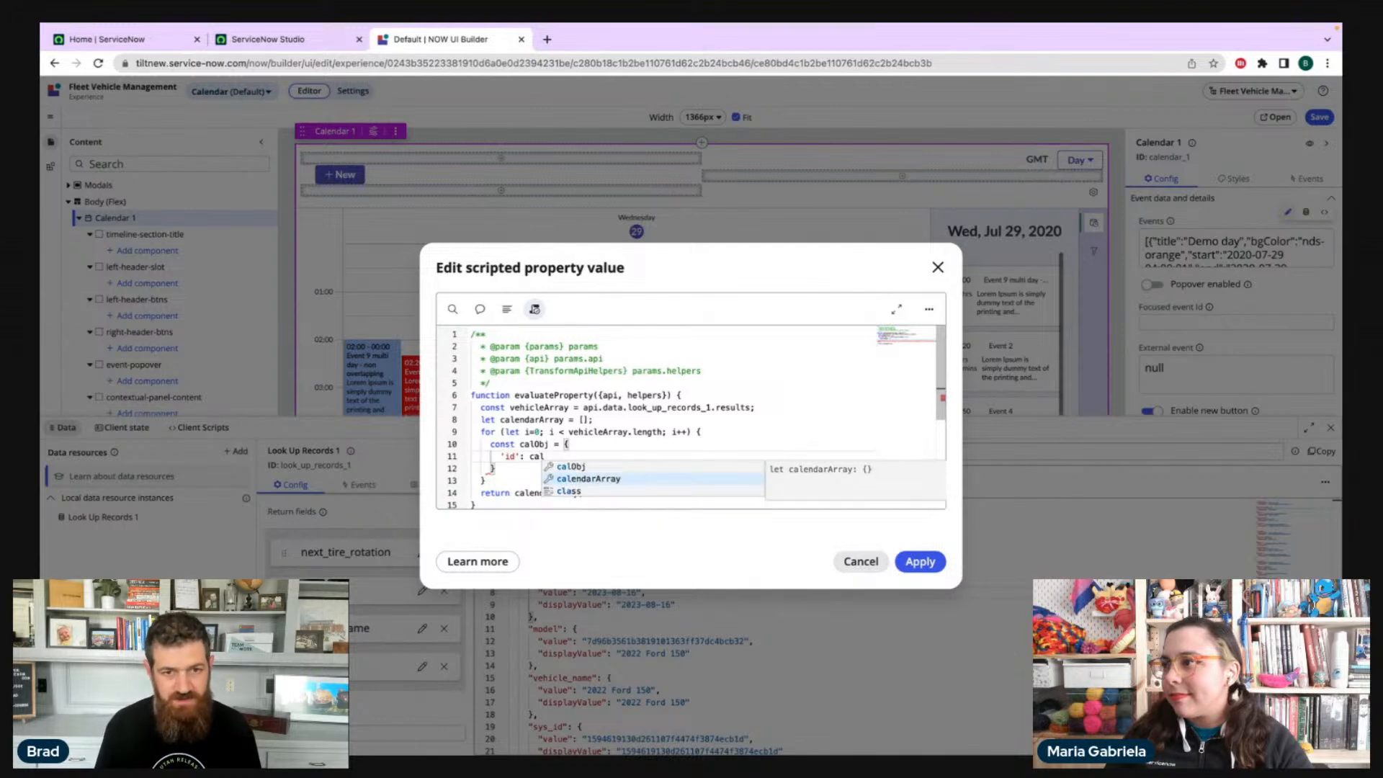
pyautogui.press('BackSpace')
pyautogui.press('BackSpace')
pyautogui.press('BackSpace')
pyautogui.write('vehi')
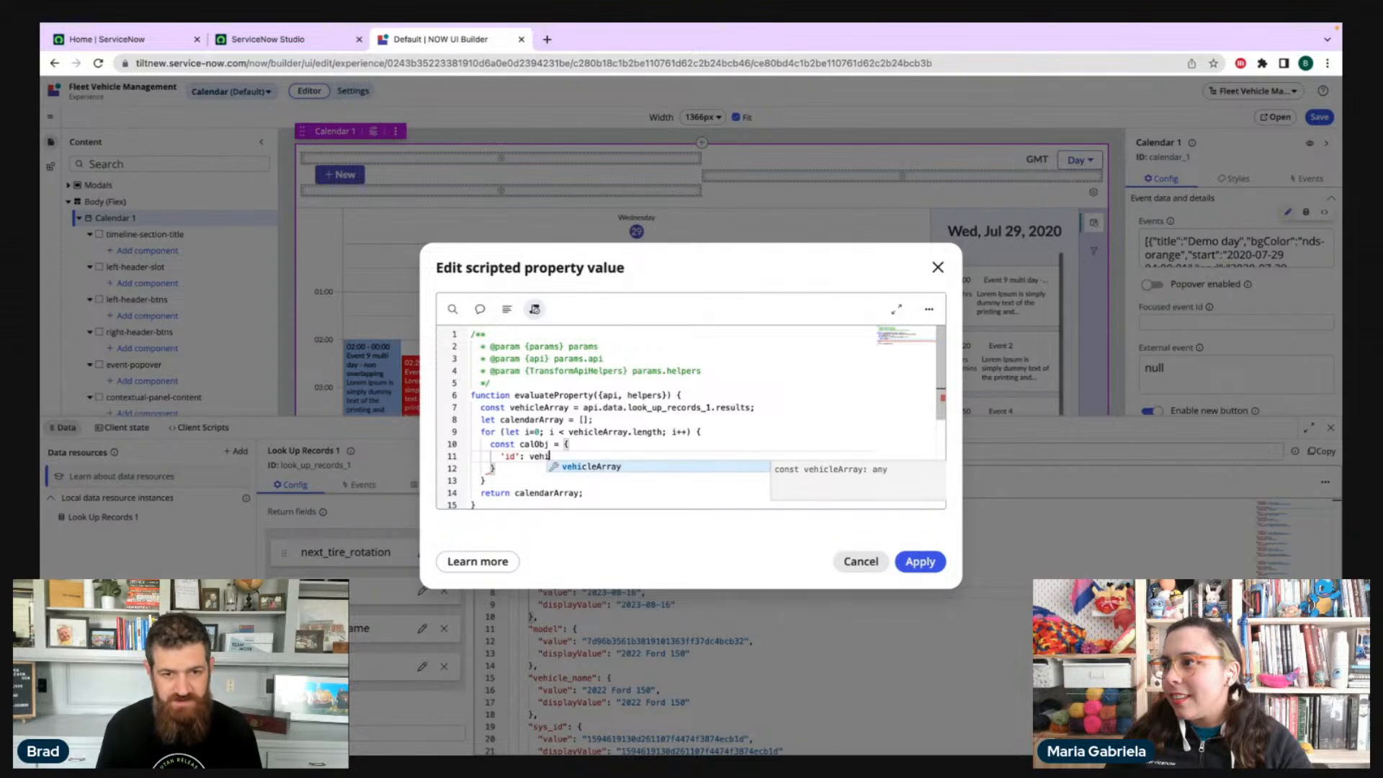
pyautogui.press('Tab')
pyautogui.write('[i')
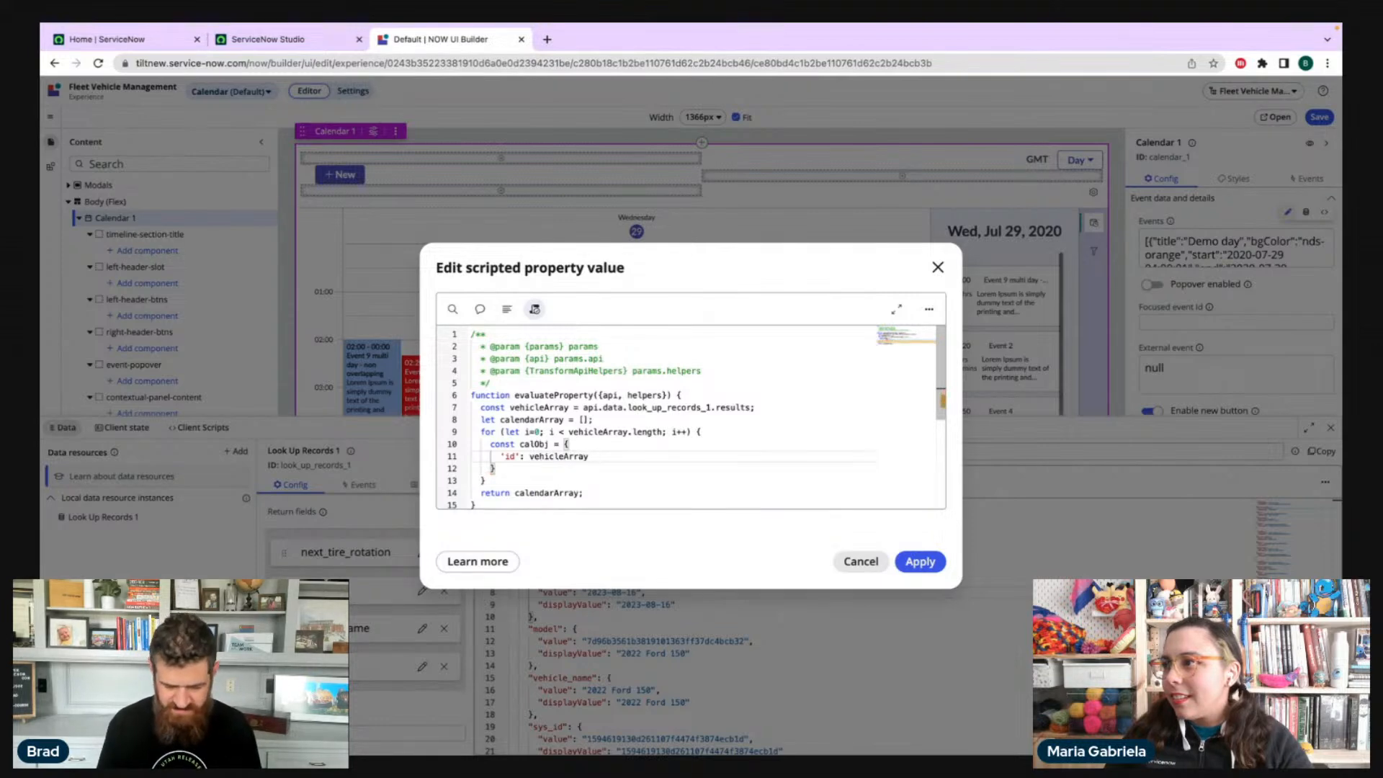
pyautogui.write('].')
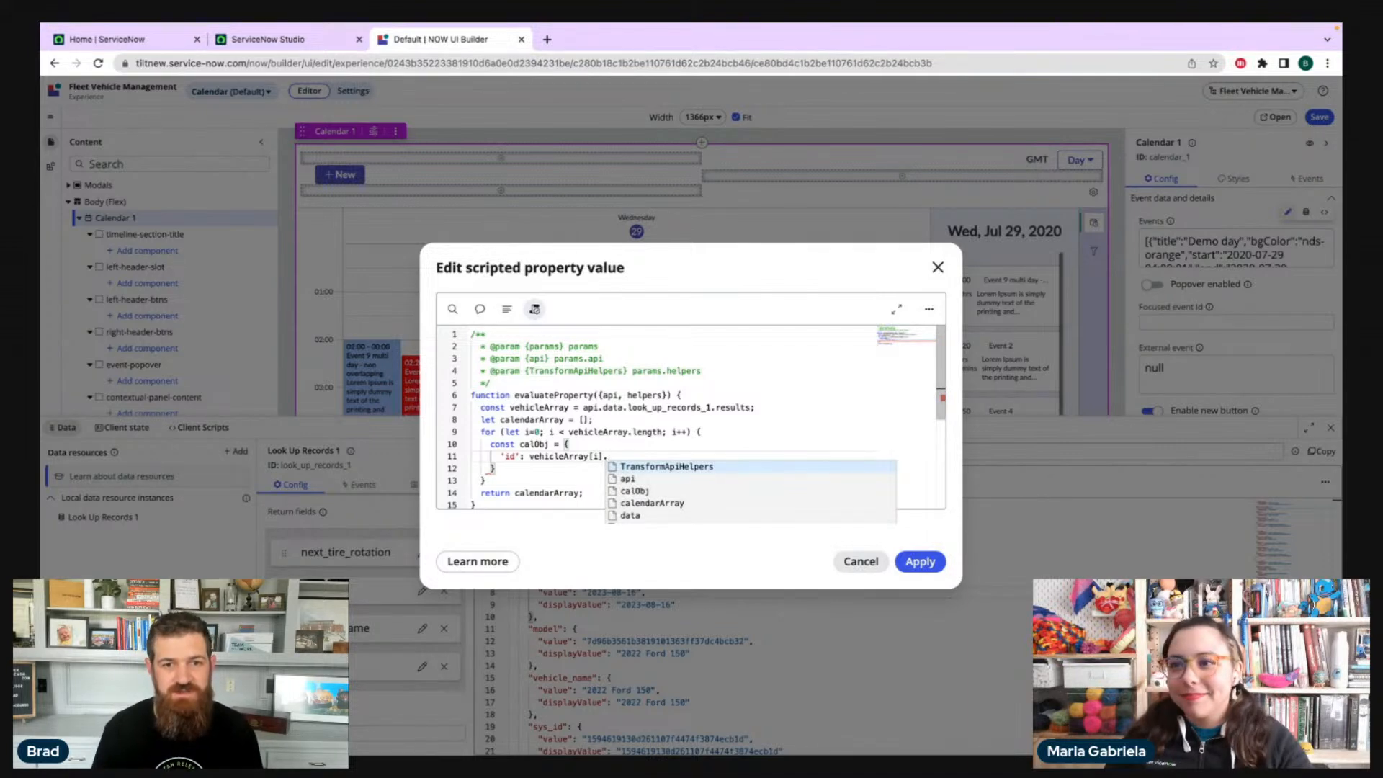
pyautogui.write('sys_')
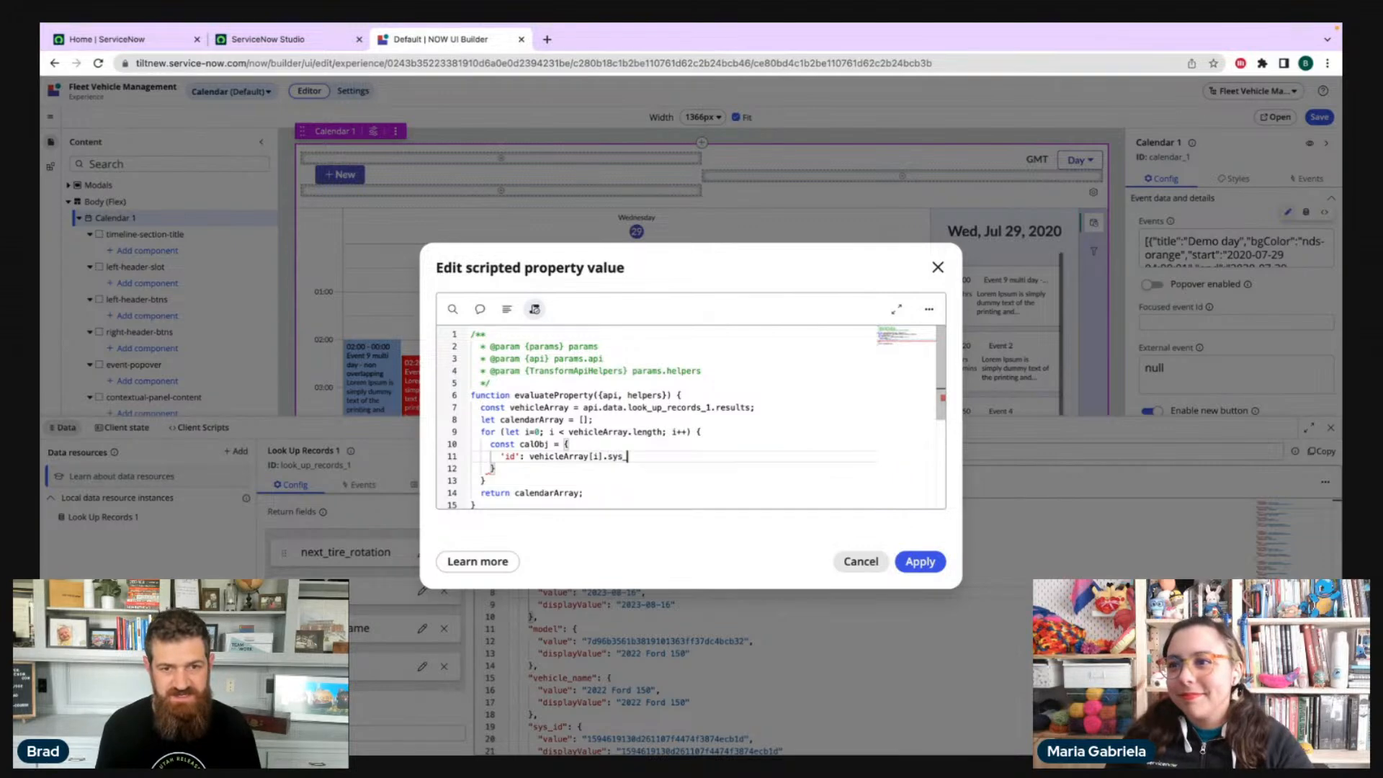
pyautogui.write('id')
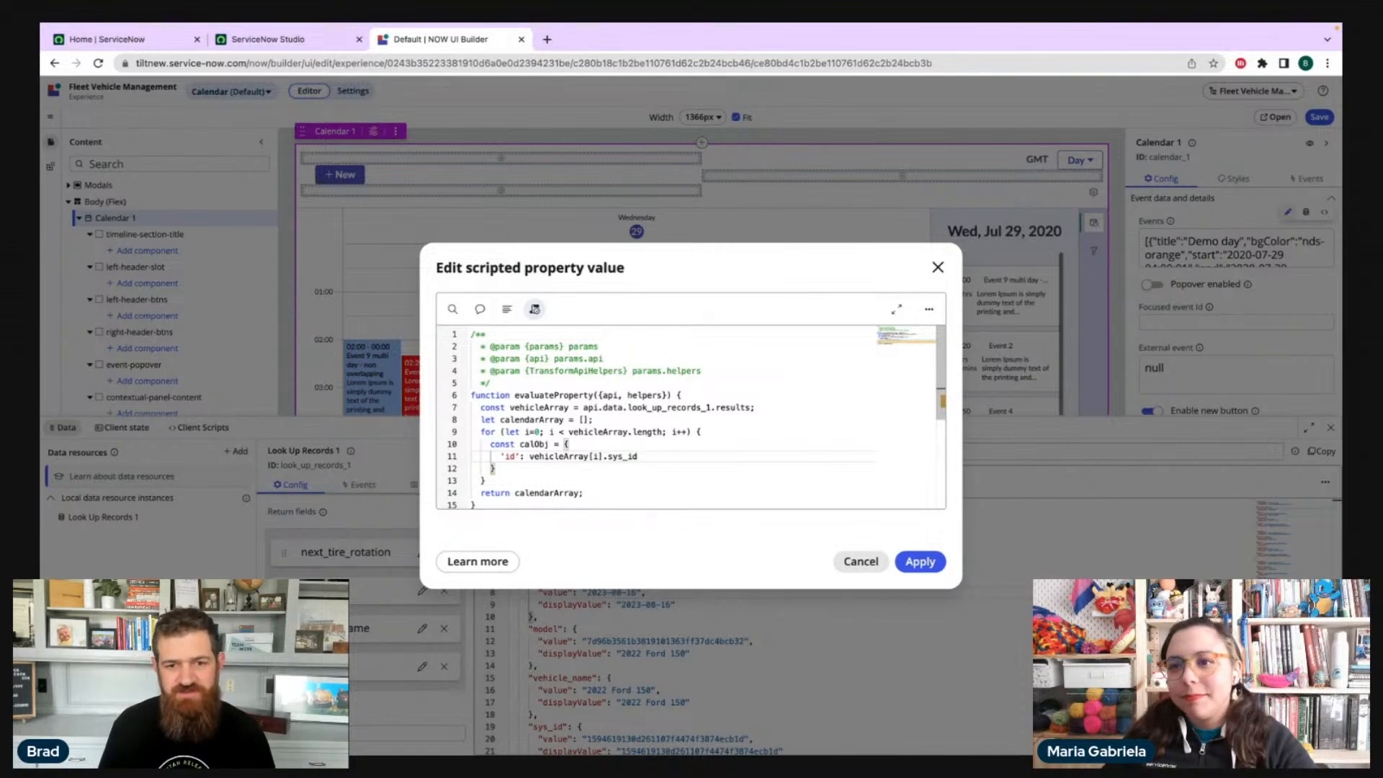
pyautogui.write('.v')
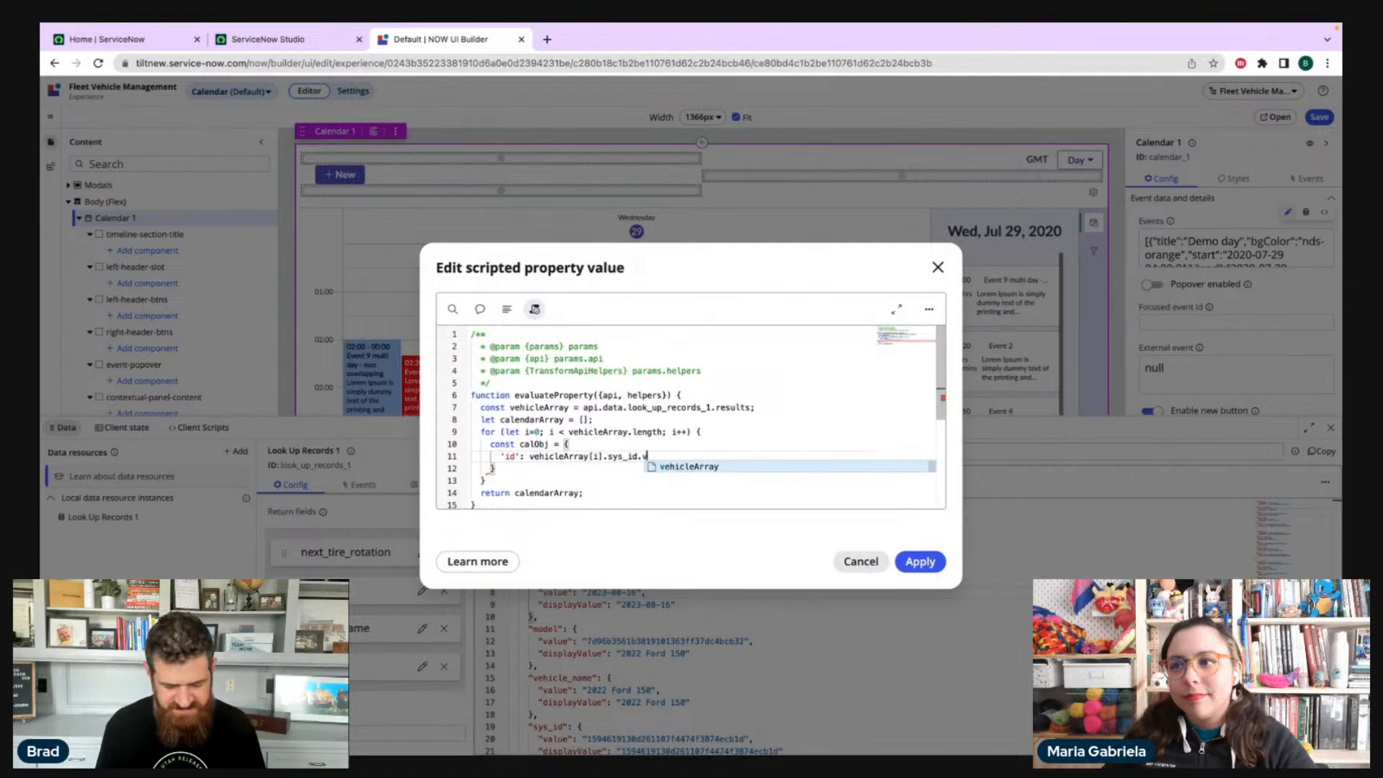
pyautogui.write('alue,')
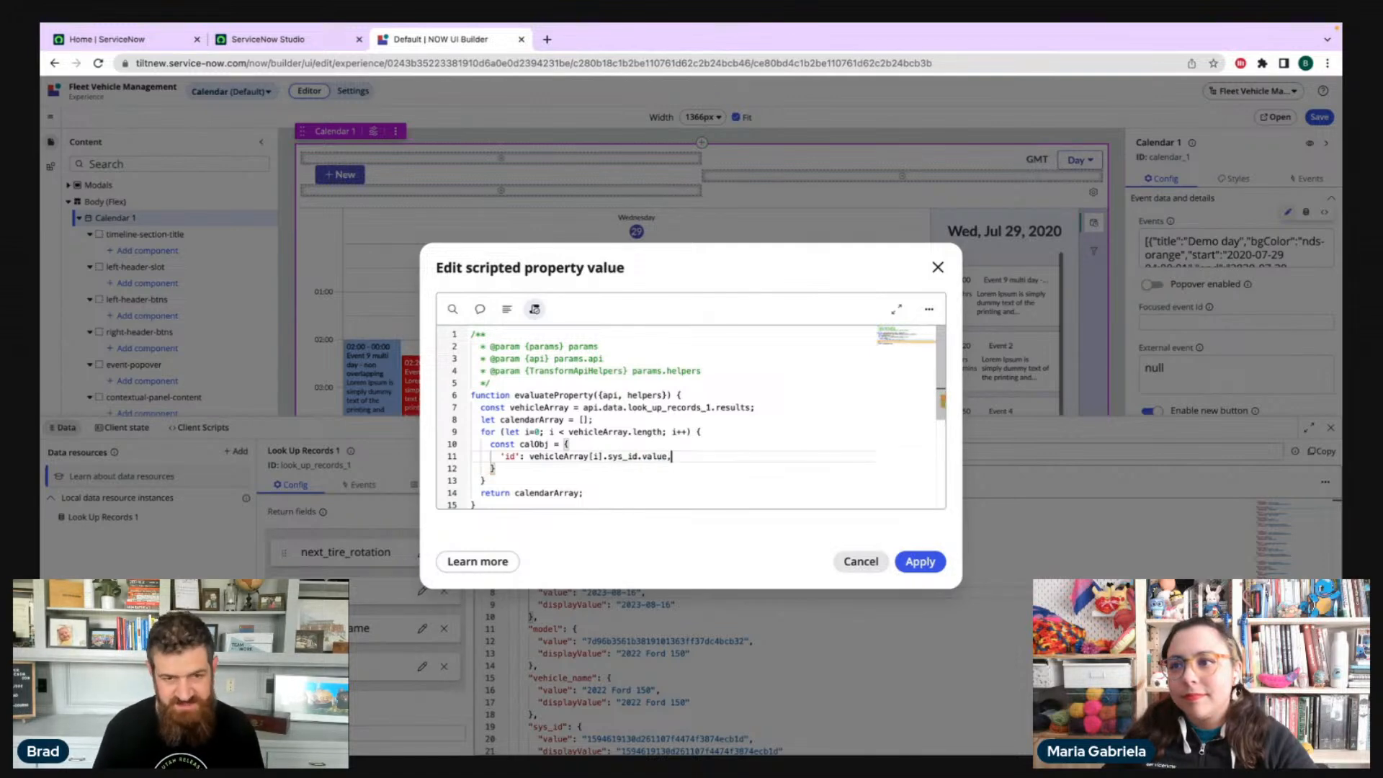
# - Add a 'title' property below 'id' in calObj, with a template literal value of `${vehicleArray[i]}`
pyautogui.press('Return')
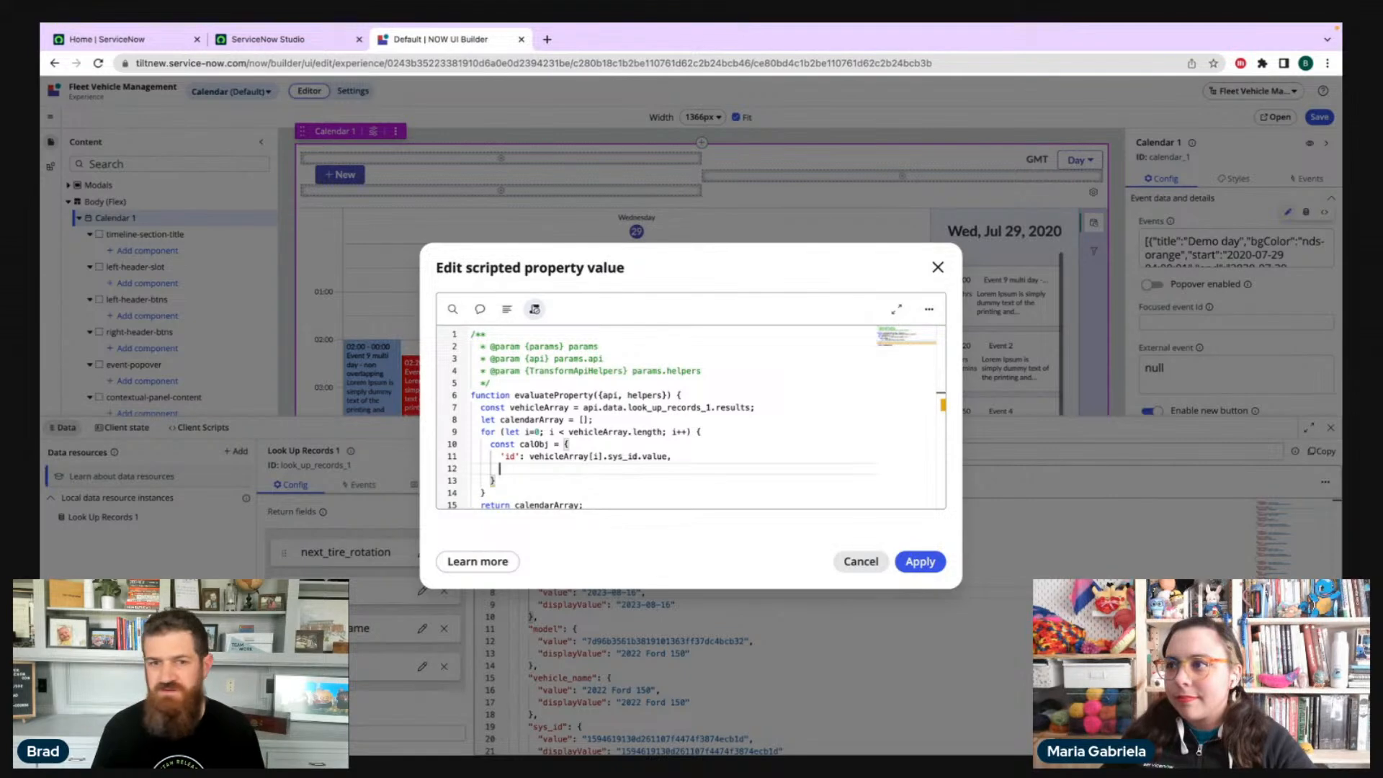
pyautogui.write("'title'")
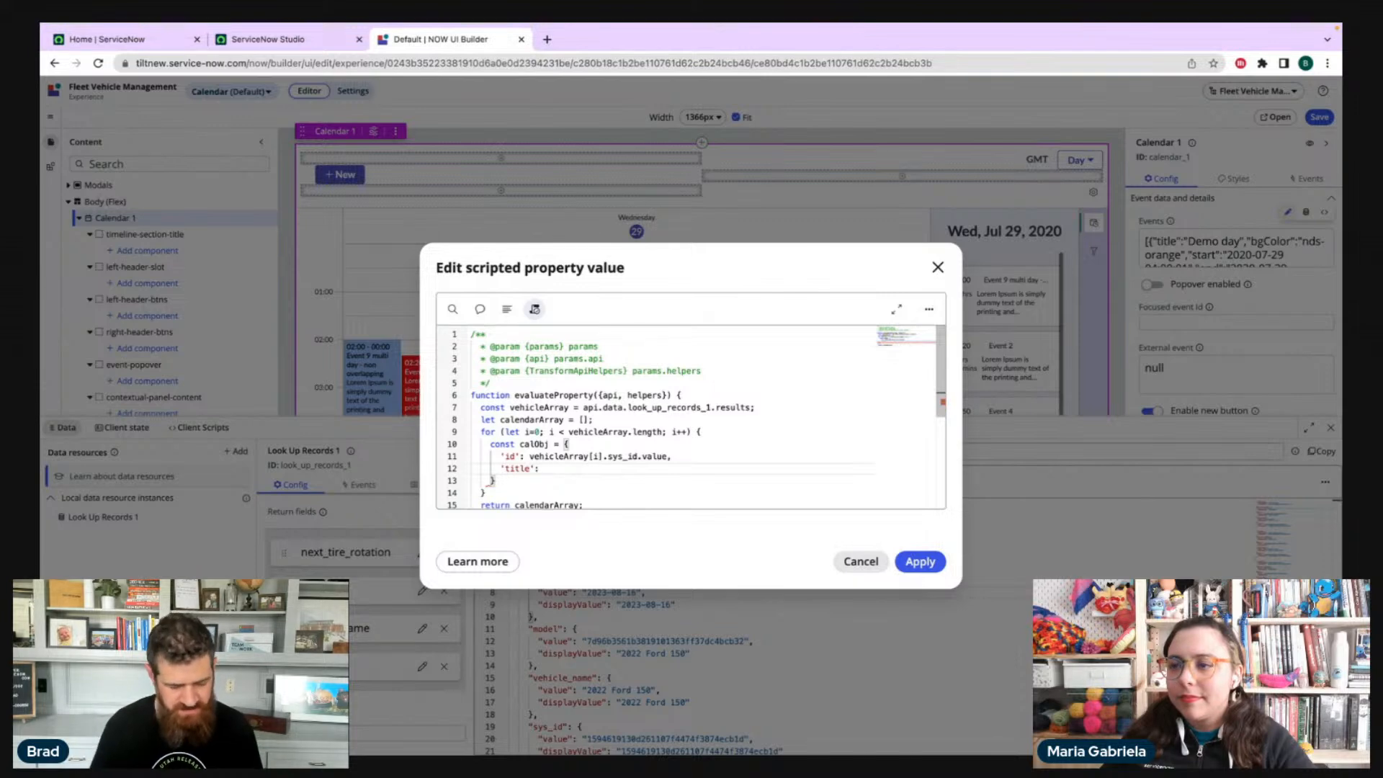
pyautogui.write(': ``')
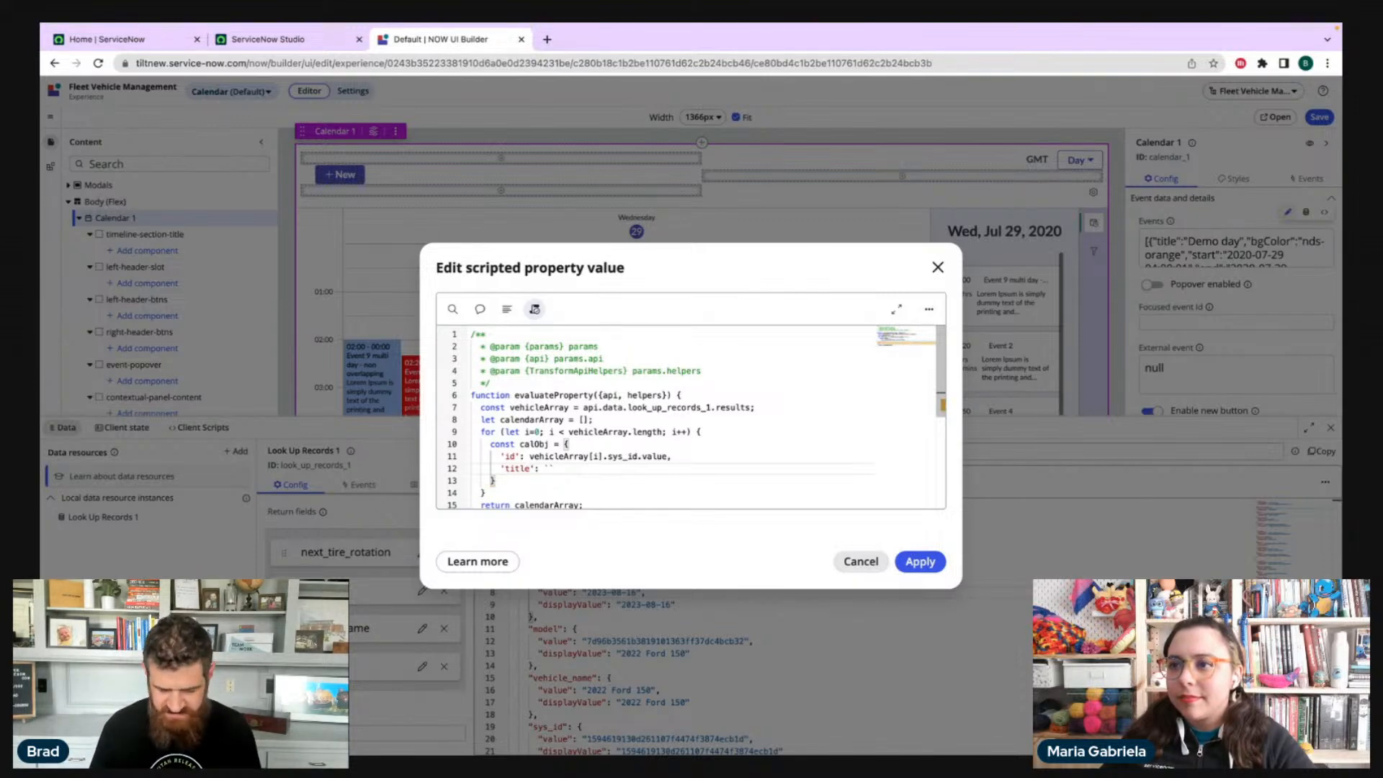
pyautogui.write('${')
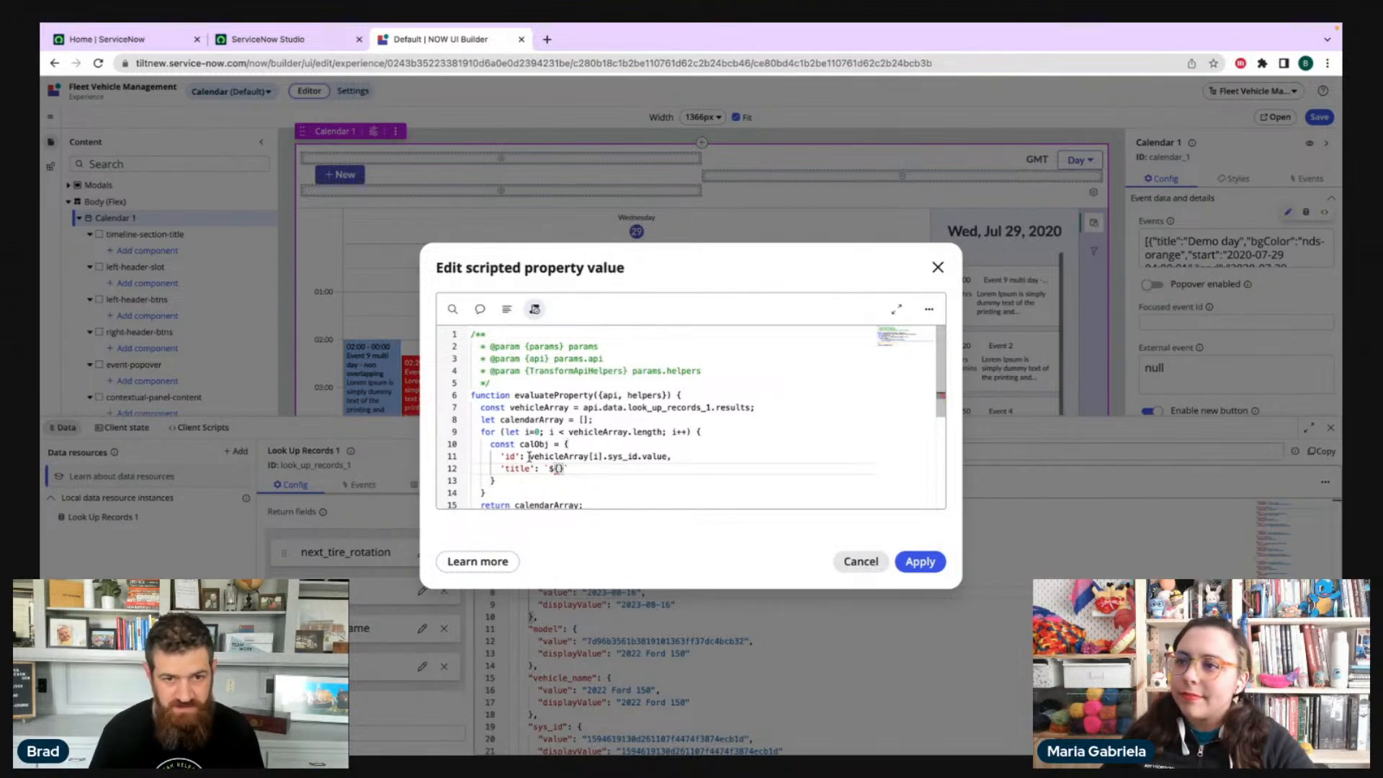
pyautogui.moveTo(529, 456); pyautogui.dragTo(566, 456)
pyautogui.hotkey('ctrl', 'c')
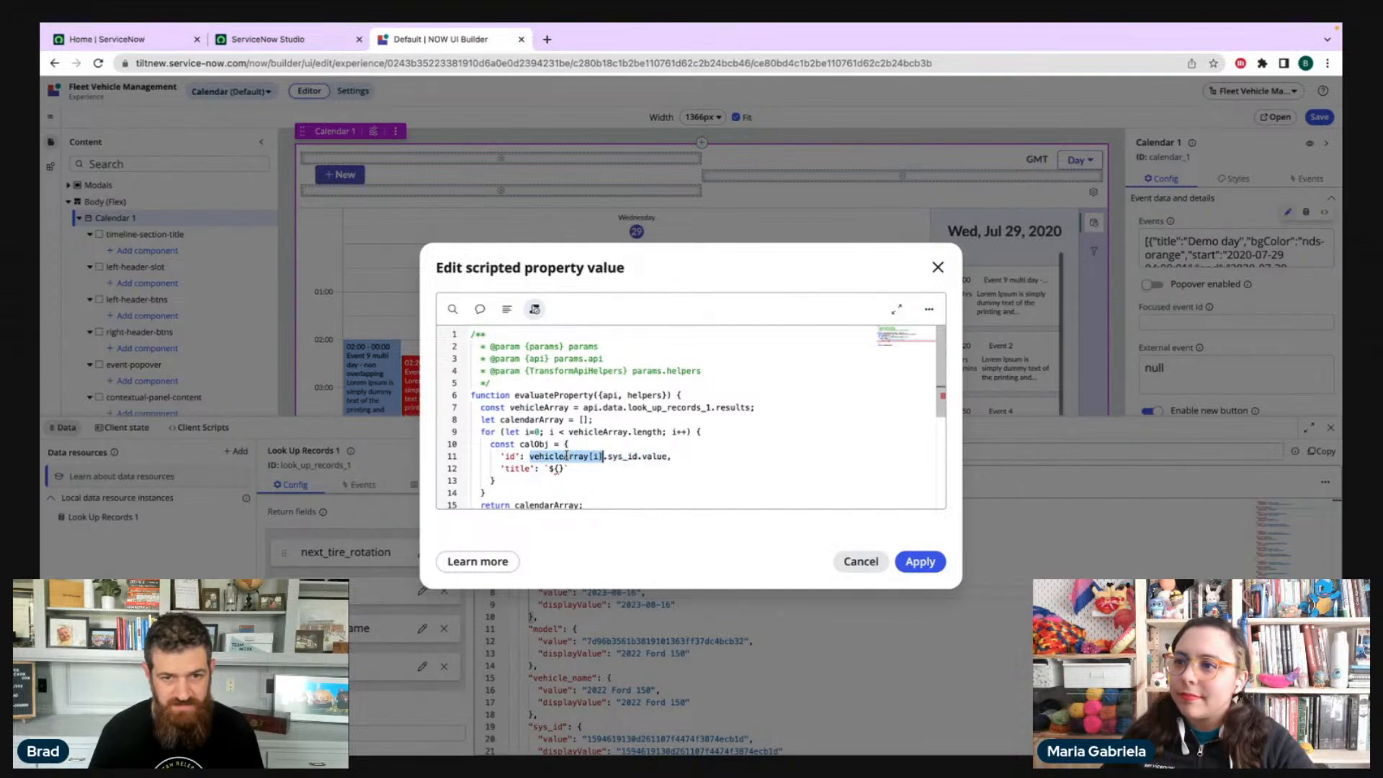
pyautogui.click(558, 468)
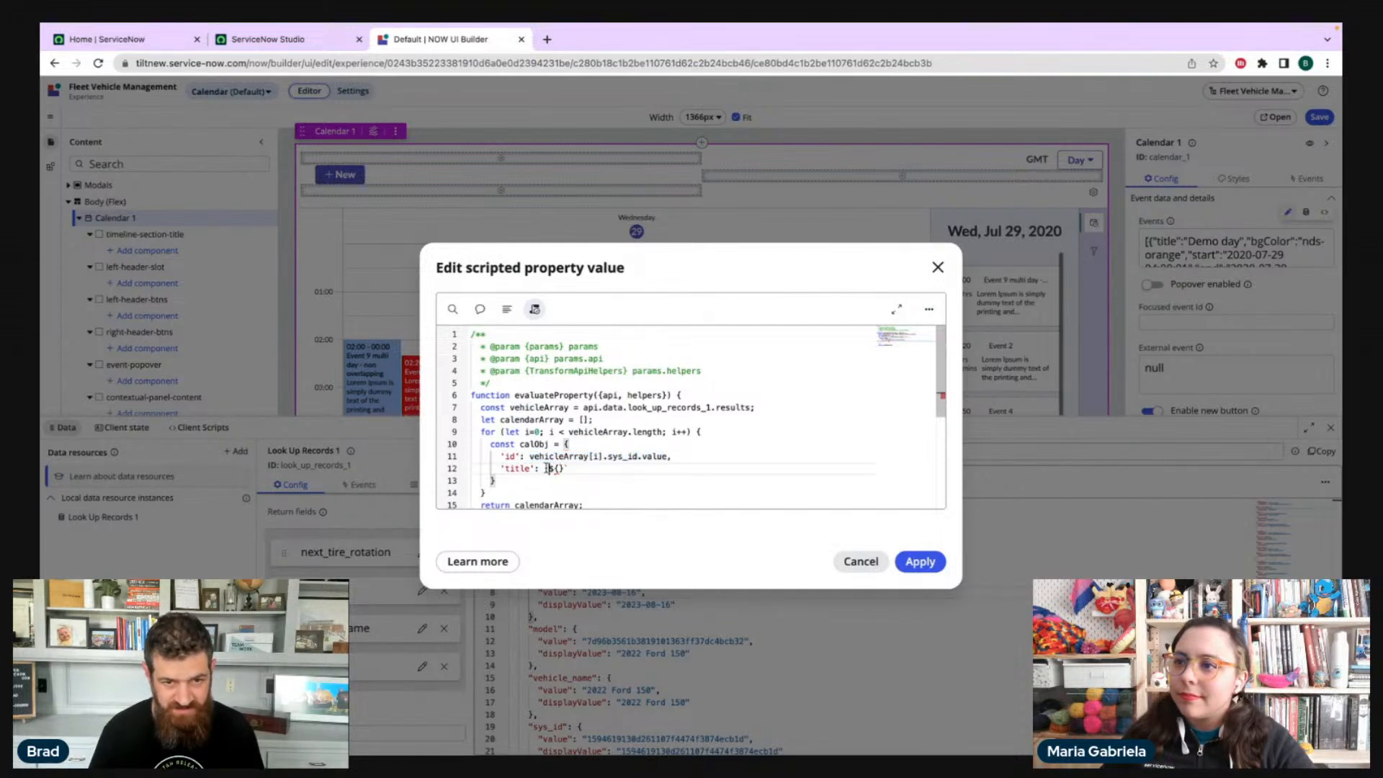
pyautogui.hotkey('ctrl', 'v')
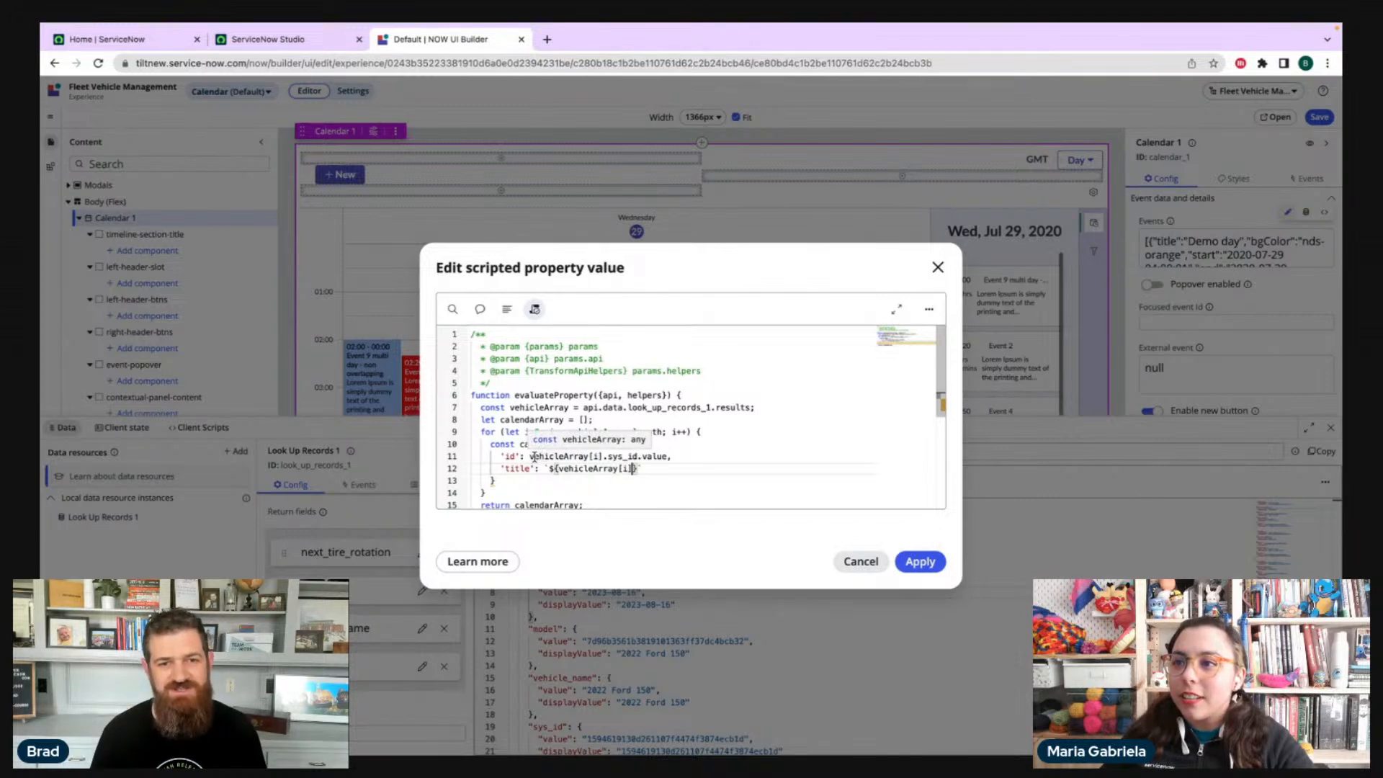
# - Complete the title template literal as `${vehicleArray[i].vehicle_name.displayValue} Tire Rotation`, ending the line with a comma
pyautogui.click(503, 430)
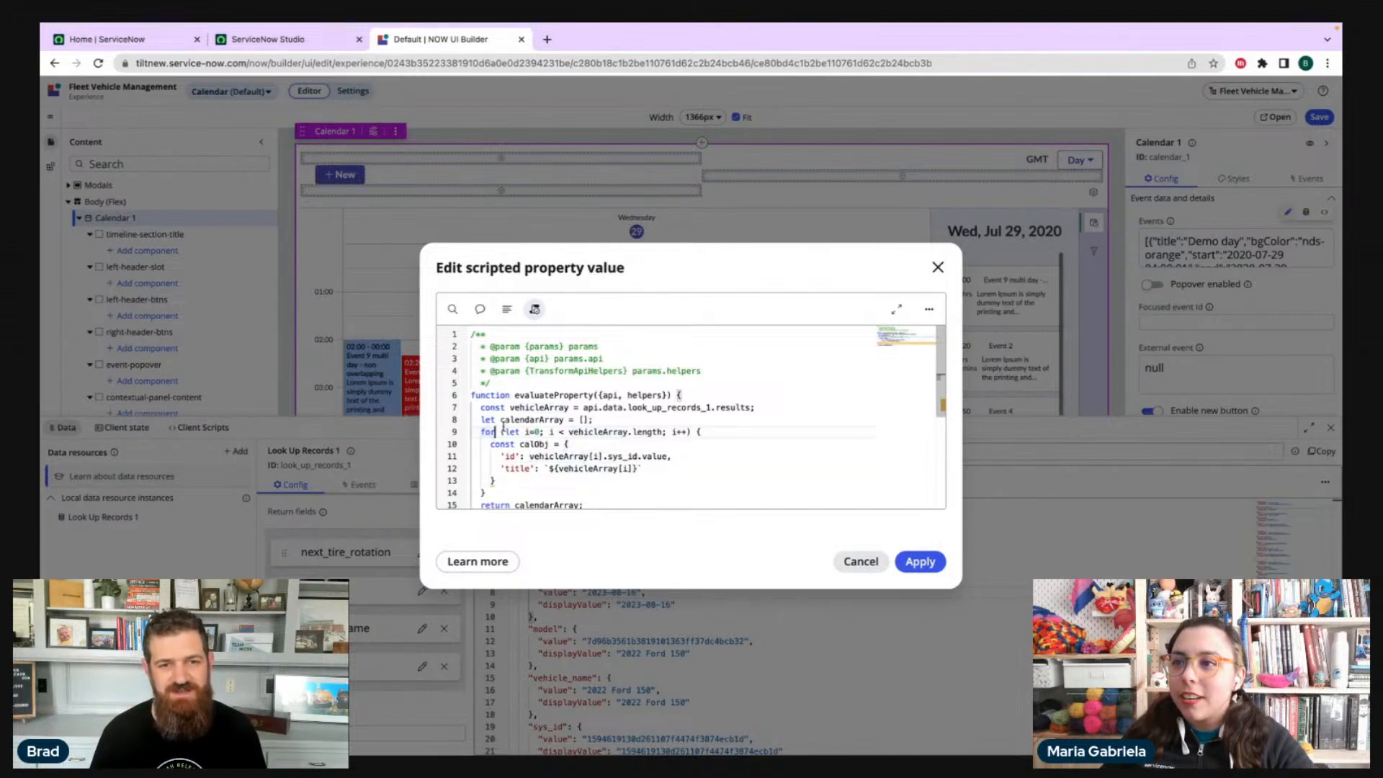
pyautogui.click(623, 469)
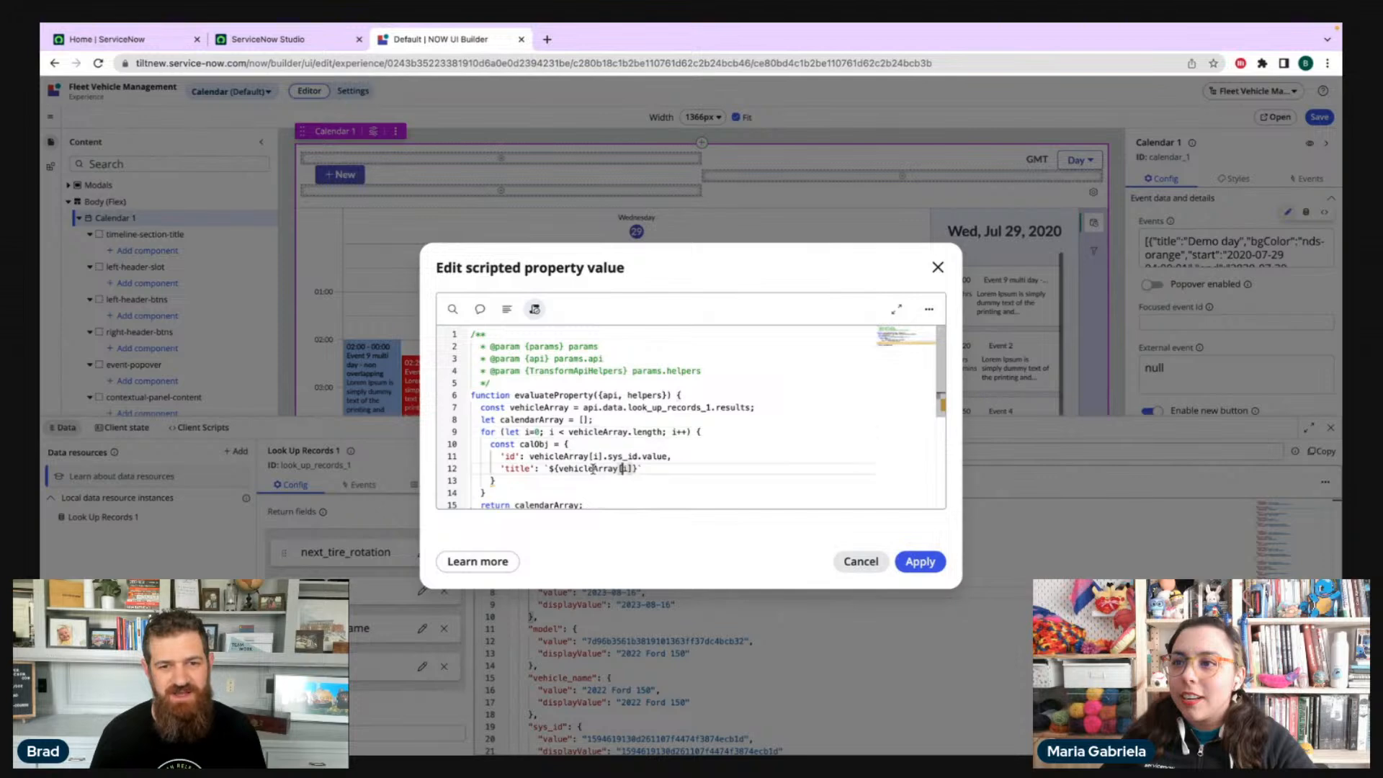
pyautogui.click(556, 469)
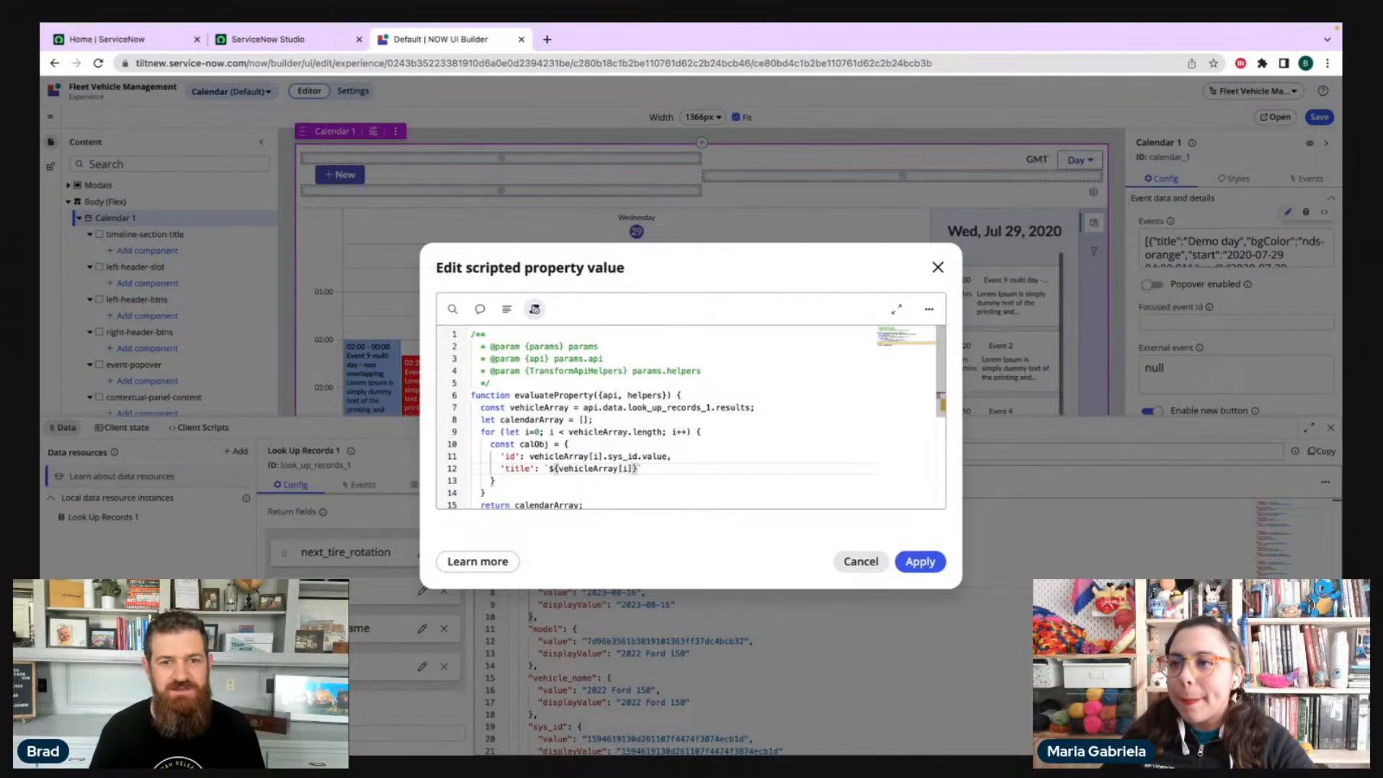
pyautogui.write('.')
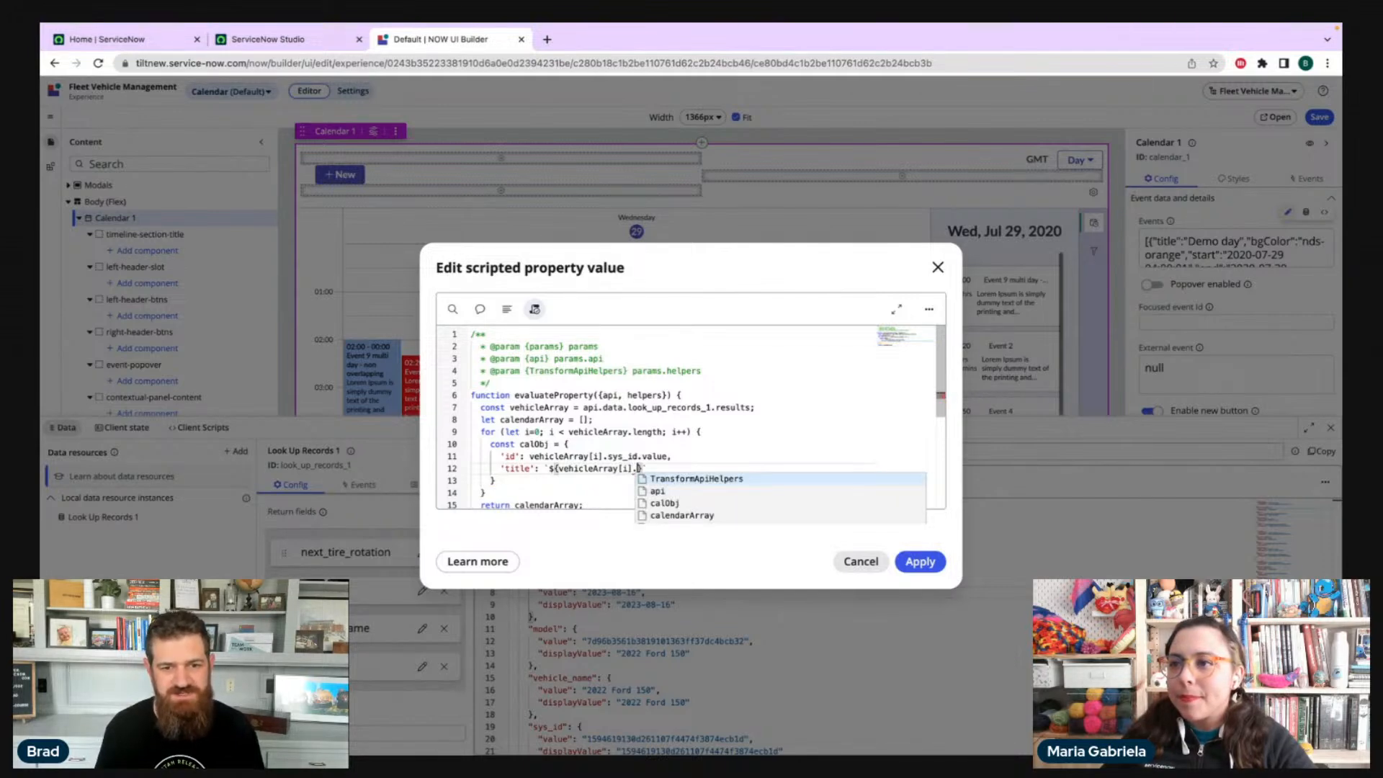
pyautogui.write('vehicle_n')
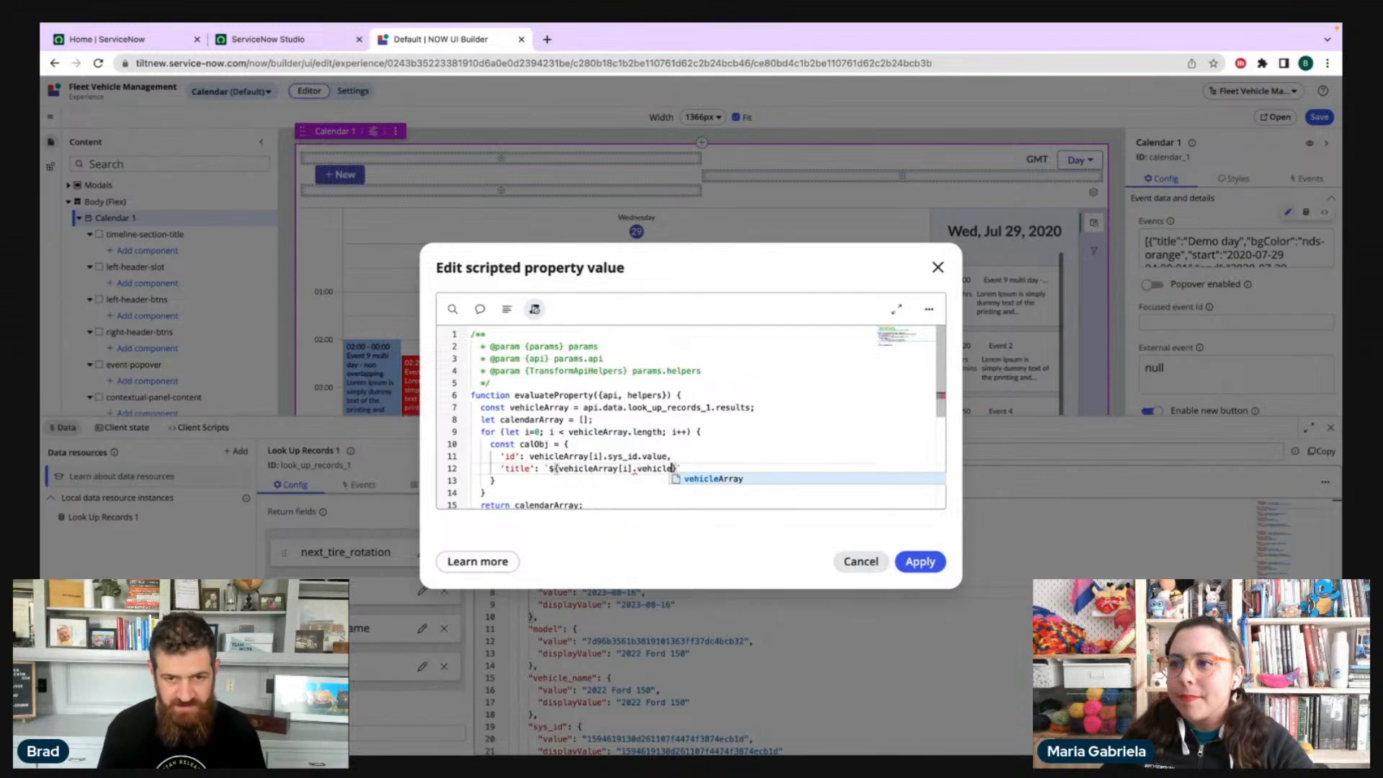
pyautogui.write('ame')
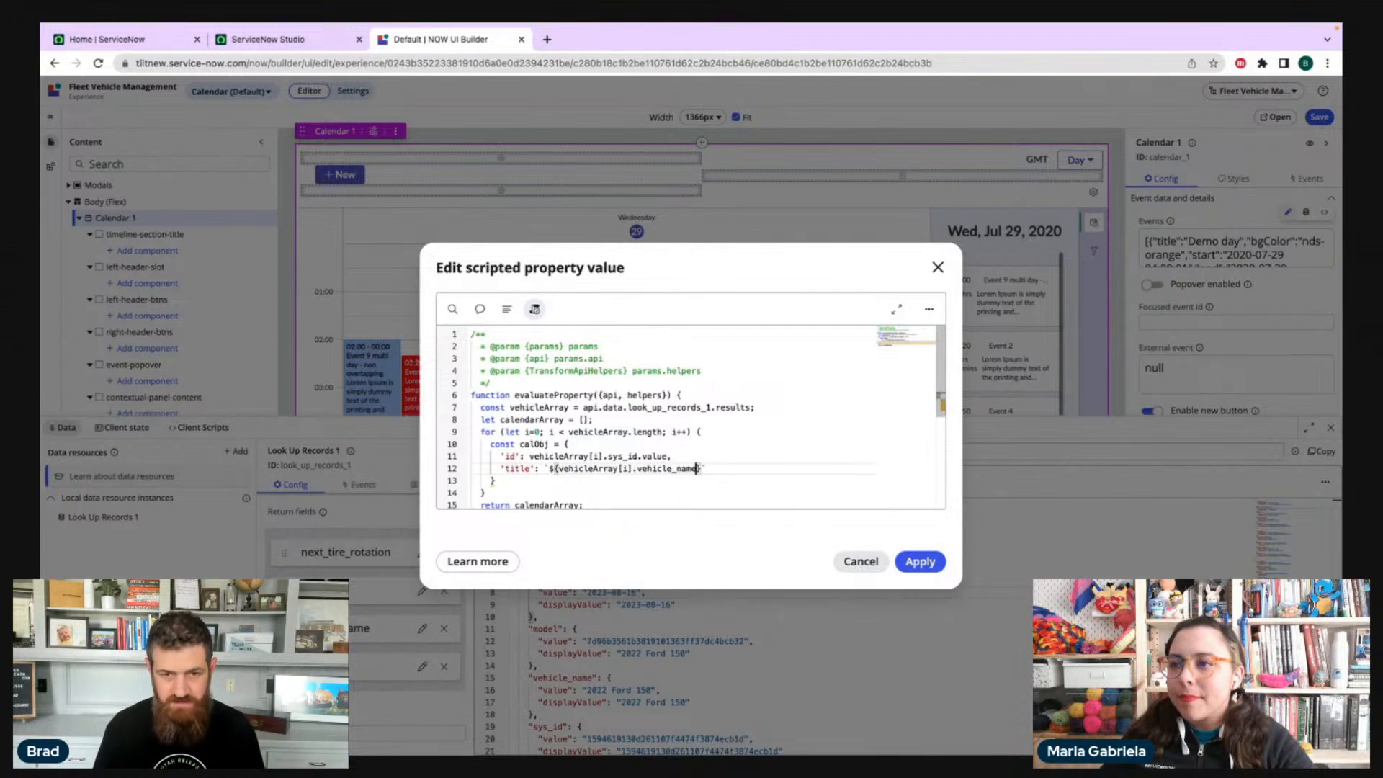
pyautogui.write('.displayValue}')
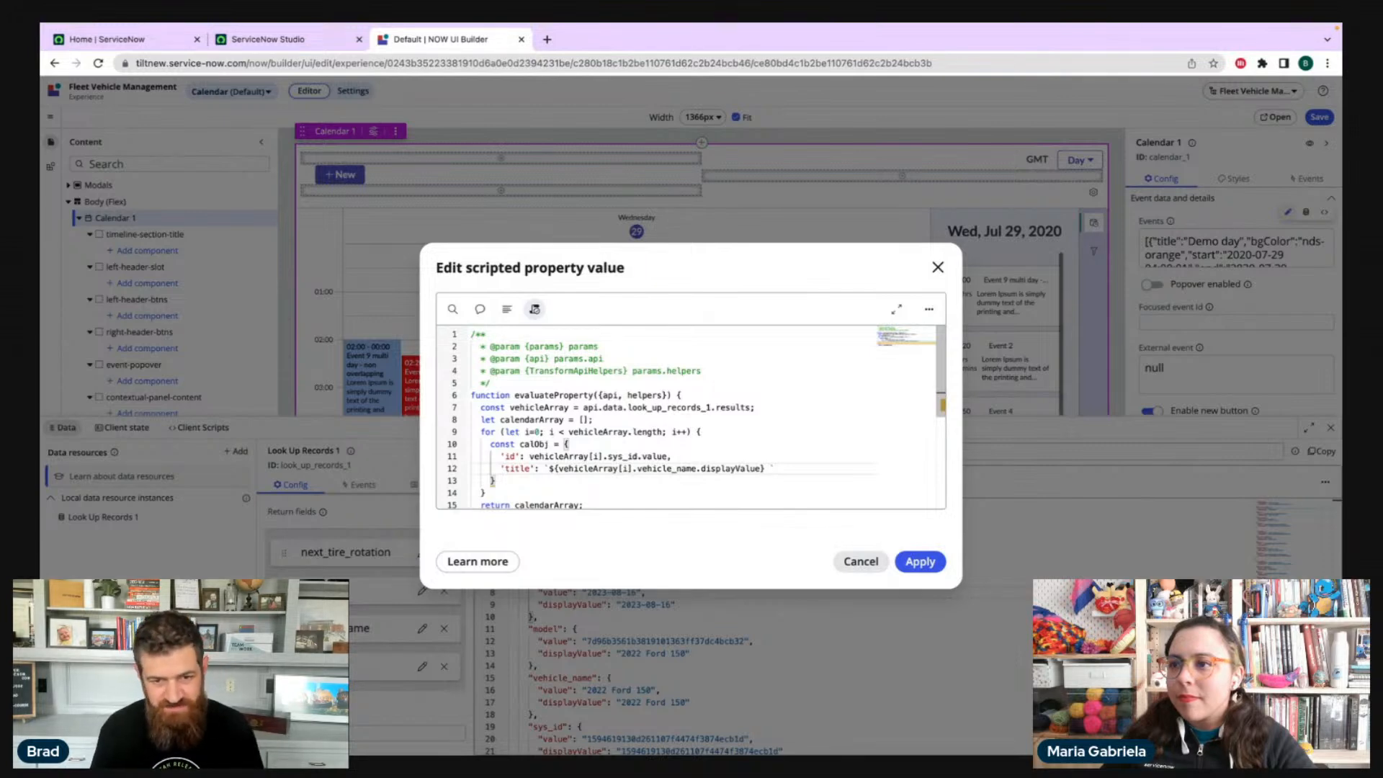
pyautogui.write('Tire Rotation')
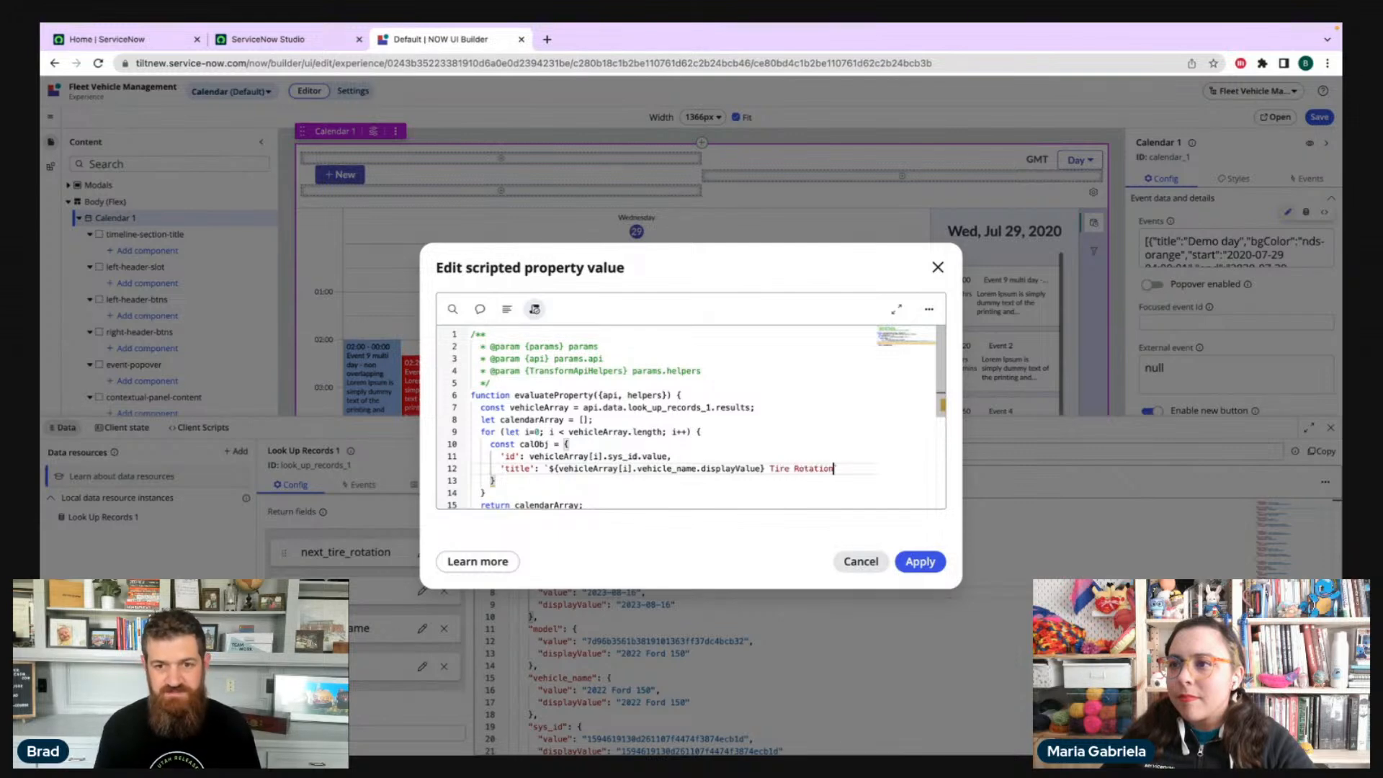
pyautogui.write('`,')
# - Add a 'start' property below 'title' with the value vehicleArray[i].tire_rotation
pyautogui.press('Return')
pyautogui.write("'")
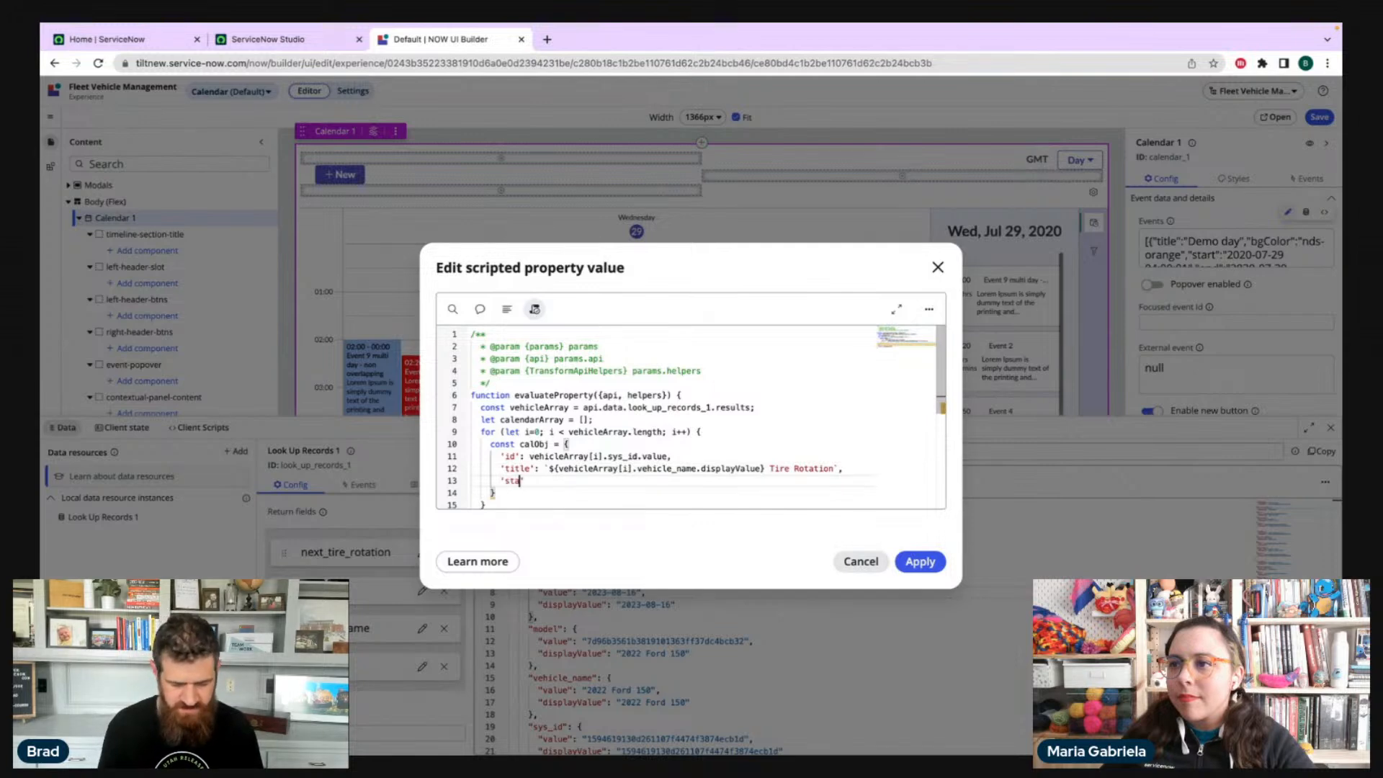
pyautogui.write("start'")
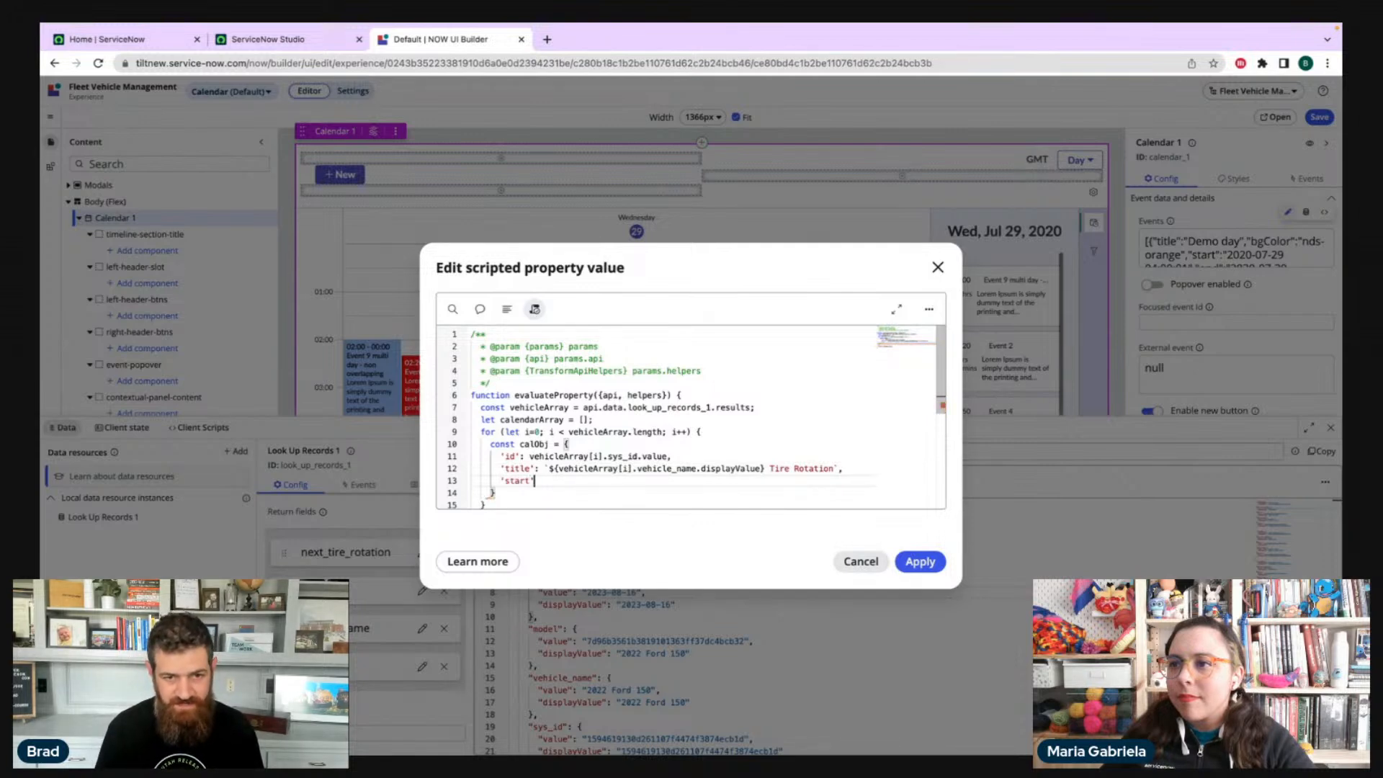
pyautogui.write(':')
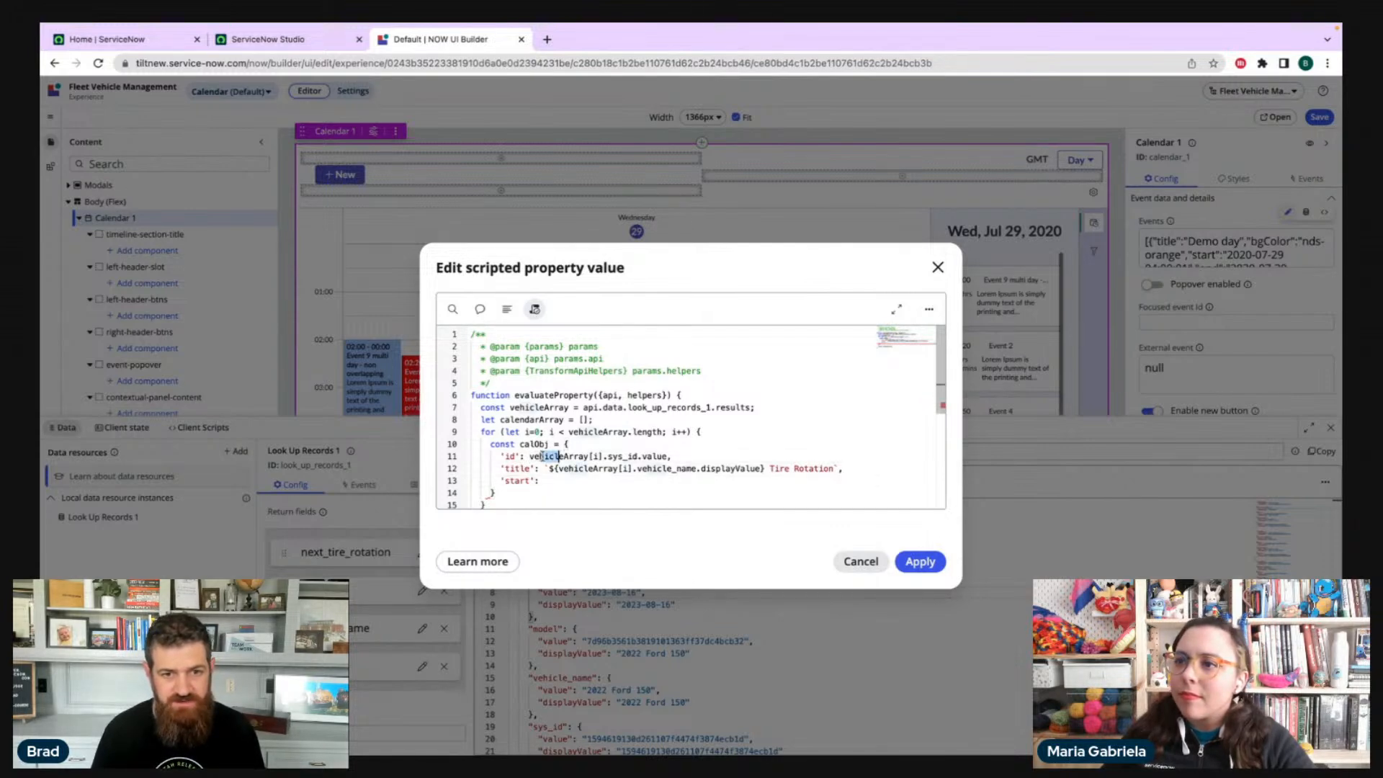
pyautogui.moveTo(530, 456); pyautogui.dragTo(613, 456)
pyautogui.hotkey('ctrl', 'c')
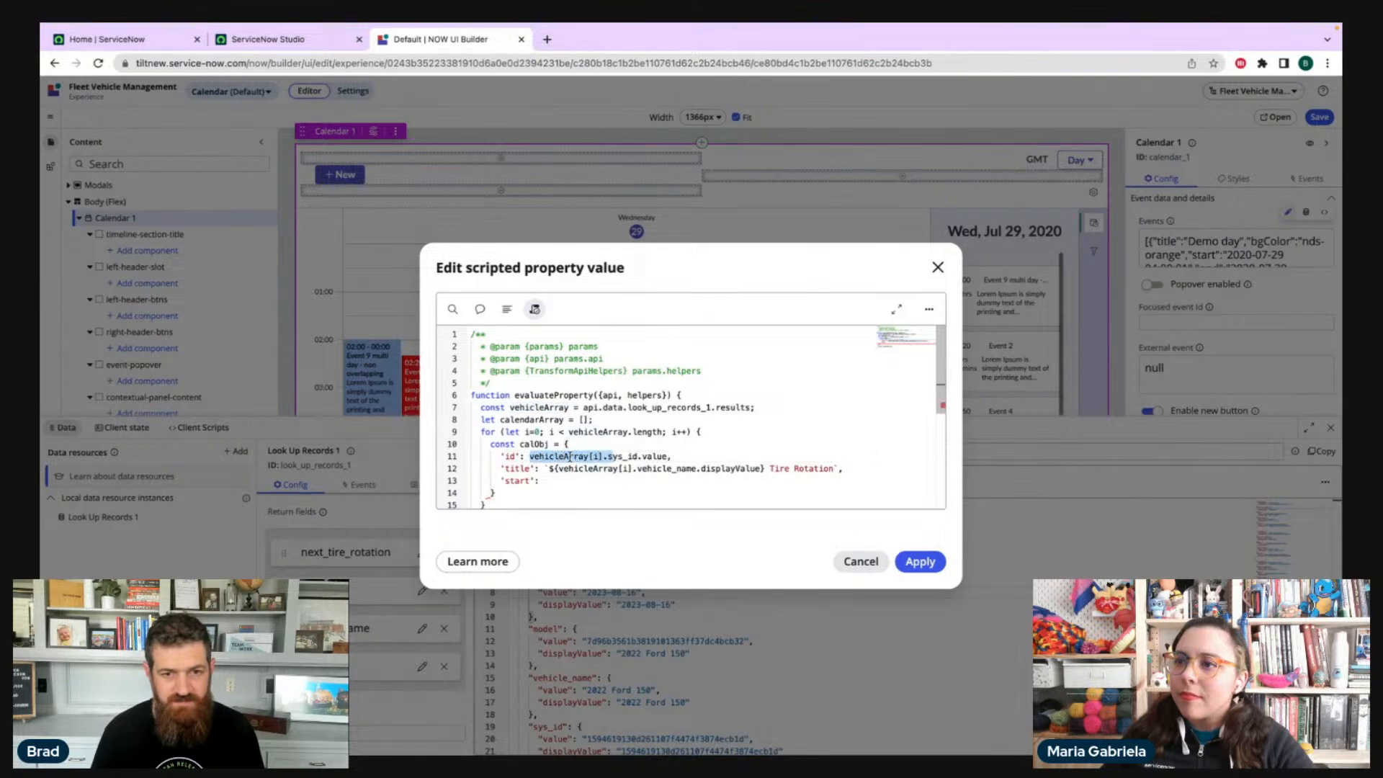
pyautogui.click(545, 481)
pyautogui.hotkey('ctrl', 'v')
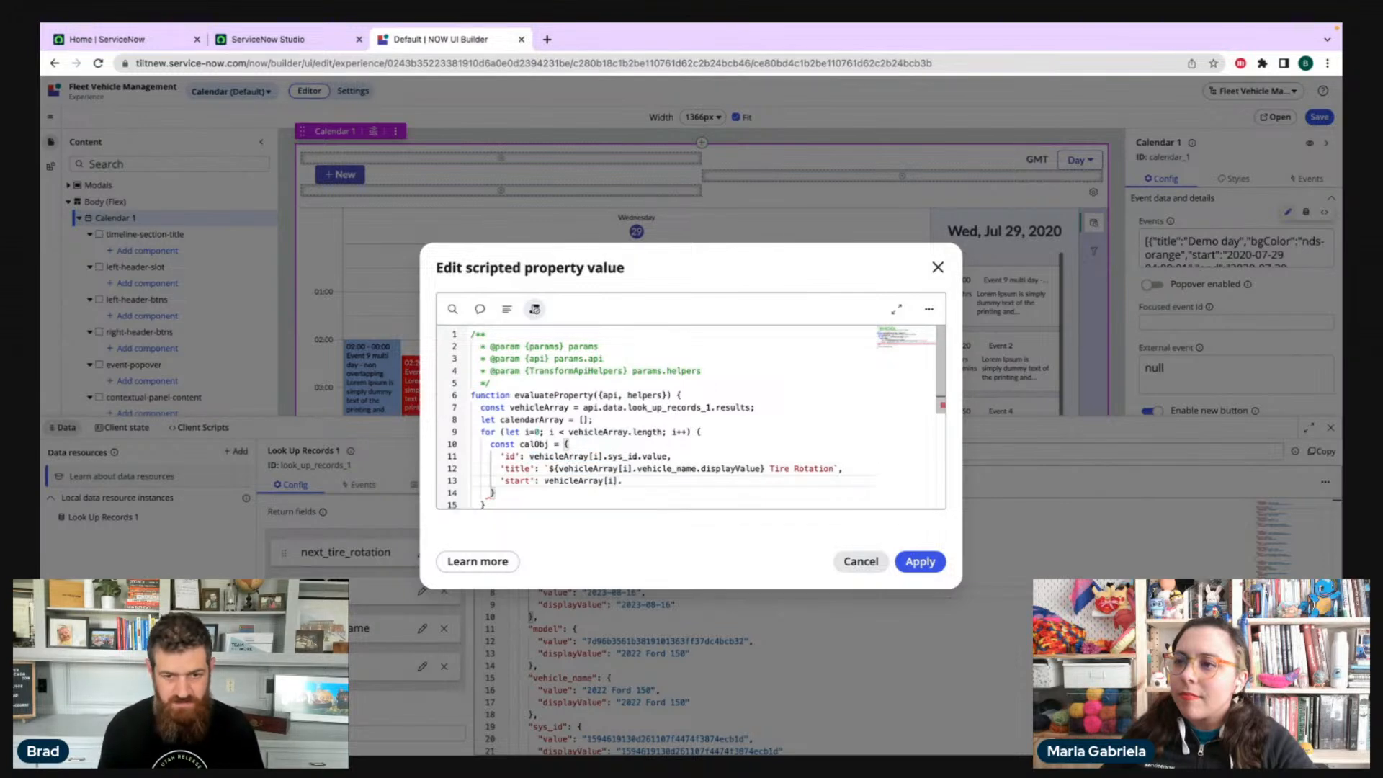
pyautogui.write('tire_rotatio')
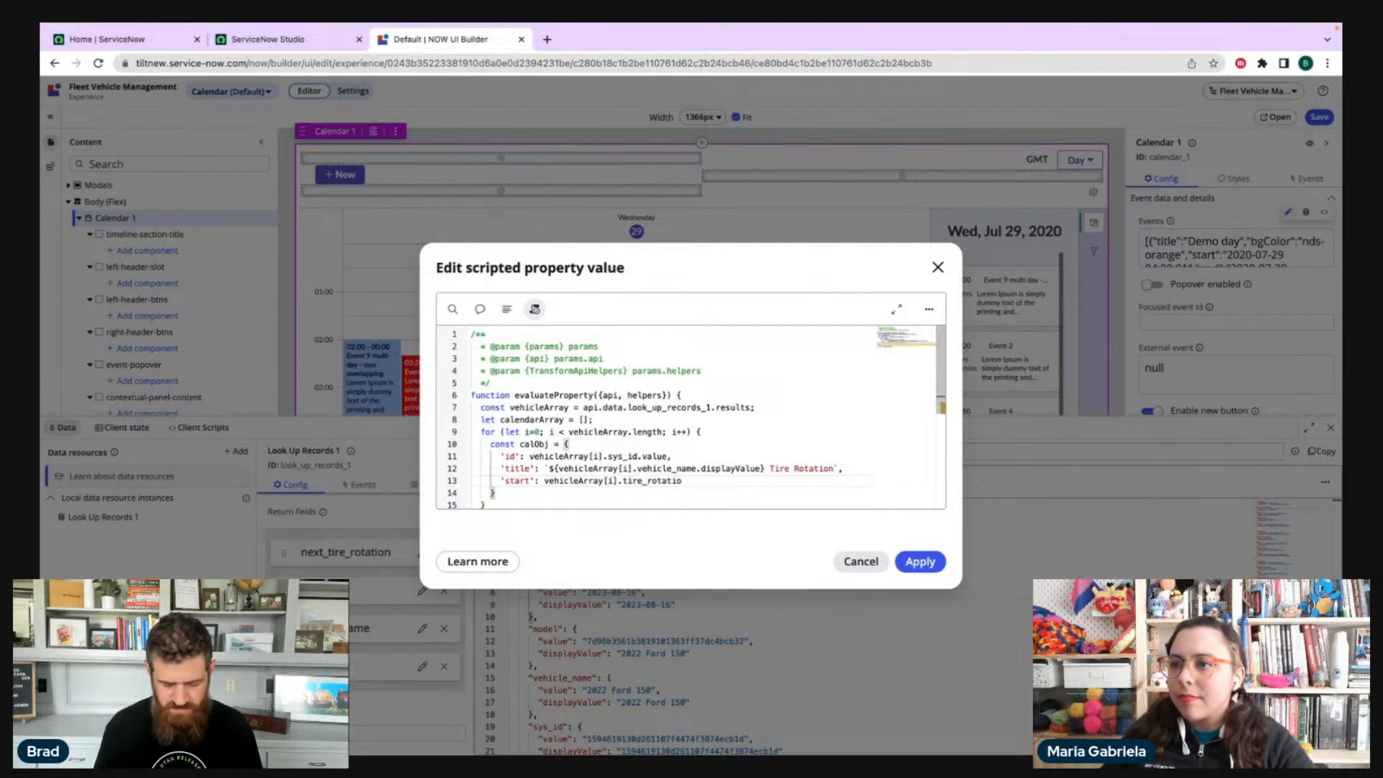
# - Turn the 'start' value into the template literal `${vehicleArray[i].tire_rotation} 04:00`
pyautogui.press('Left')
pyautogui.press('Left')
pyautogui.press('Left')
pyautogui.press('Left')
pyautogui.press('Left')
pyautogui.press('Left')
pyautogui.press('Left')
pyautogui.press('Left')
pyautogui.press('Left')
pyautogui.press('Left')
pyautogui.press('Left')
pyautogui.press('Left')
pyautogui.press('Left')
pyautogui.press('Left')
pyautogui.press('Left')
pyautogui.press('Left')
pyautogui.press('Left')
pyautogui.press('Left')
pyautogui.press('Left')
pyautogui.press('Left')
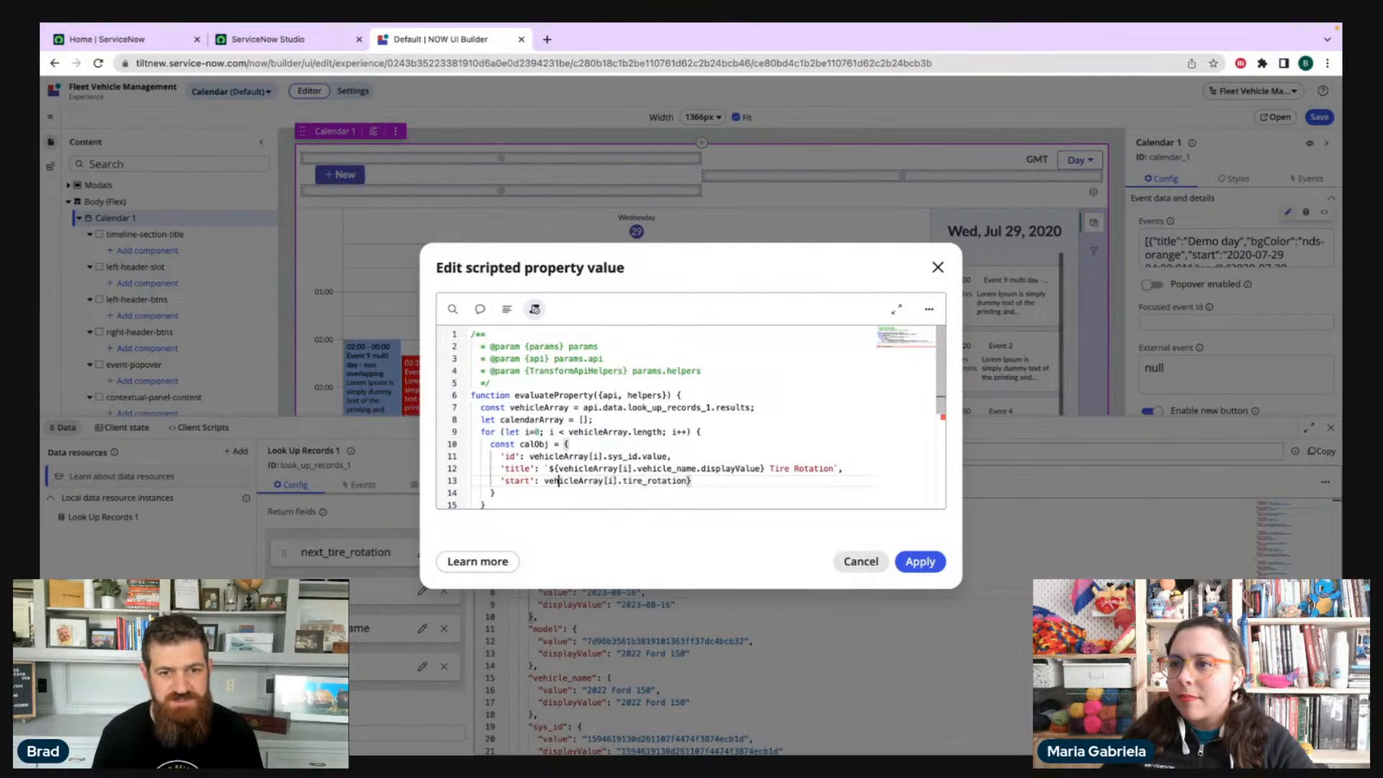
pyautogui.write('`')
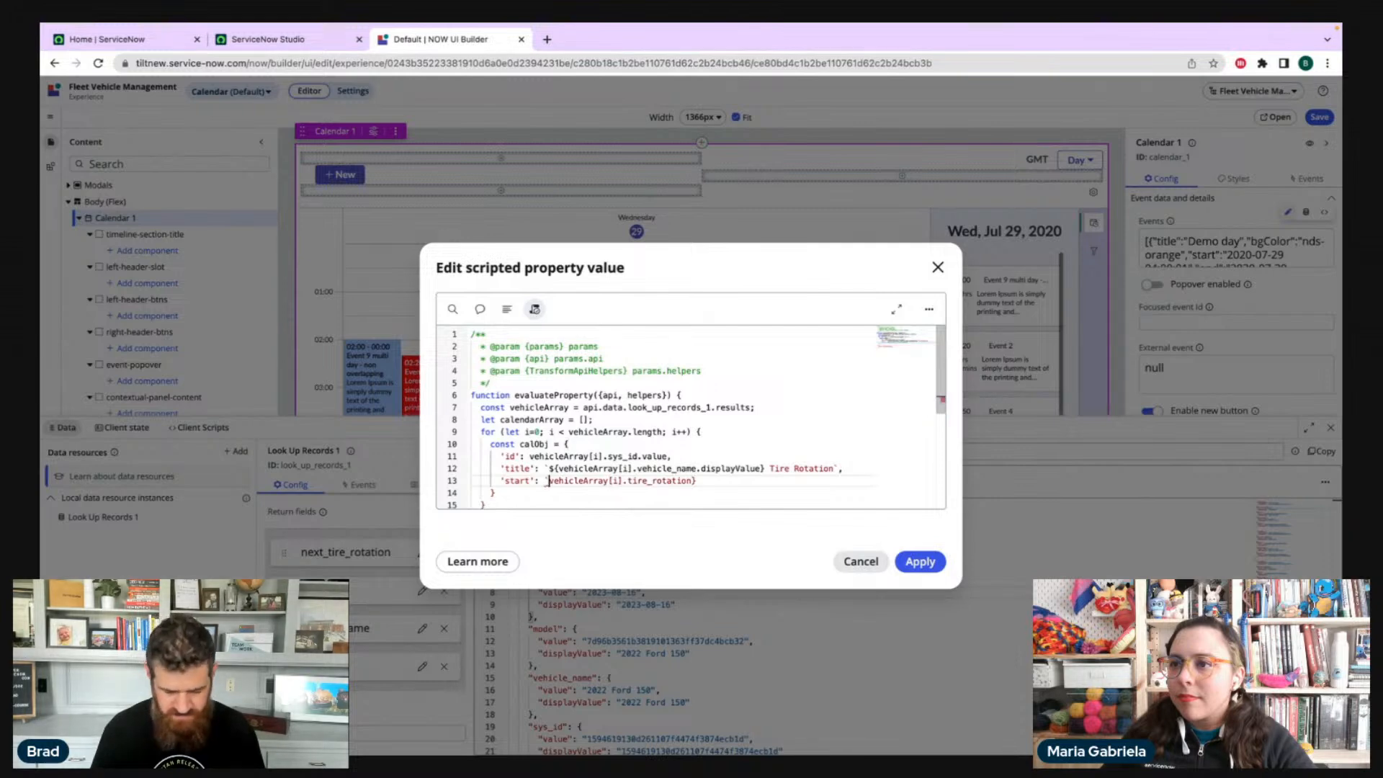
pyautogui.write('${')
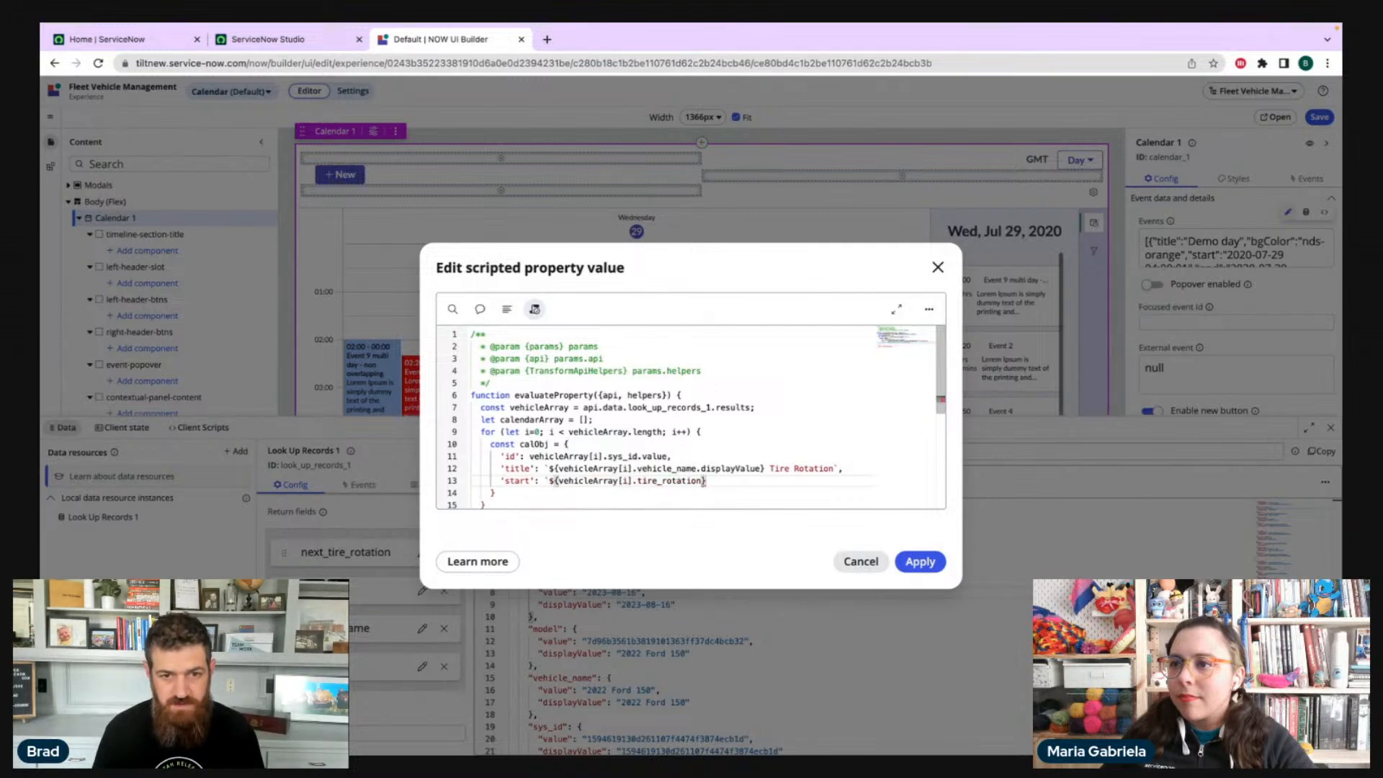
pyautogui.write('`')
pyautogui.press('BackSpace')
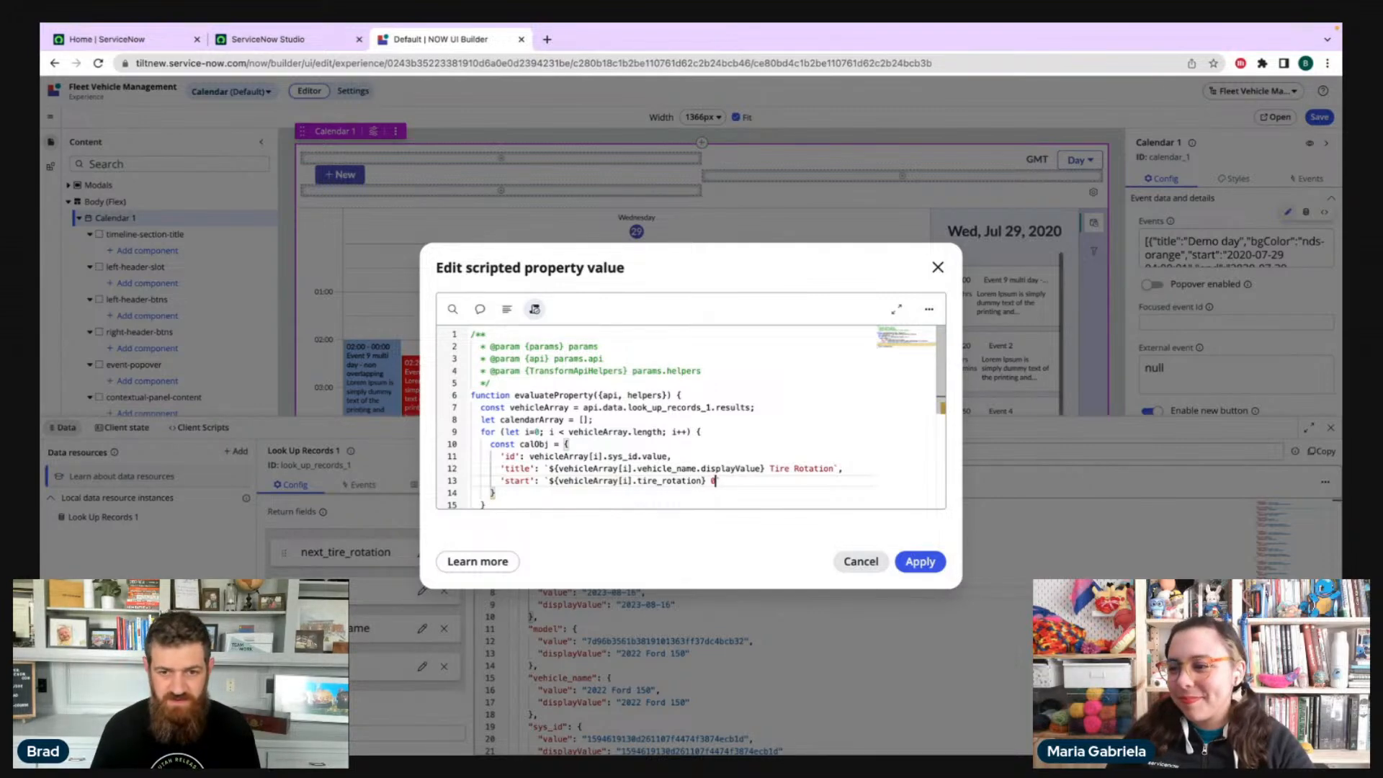
pyautogui.write('04')
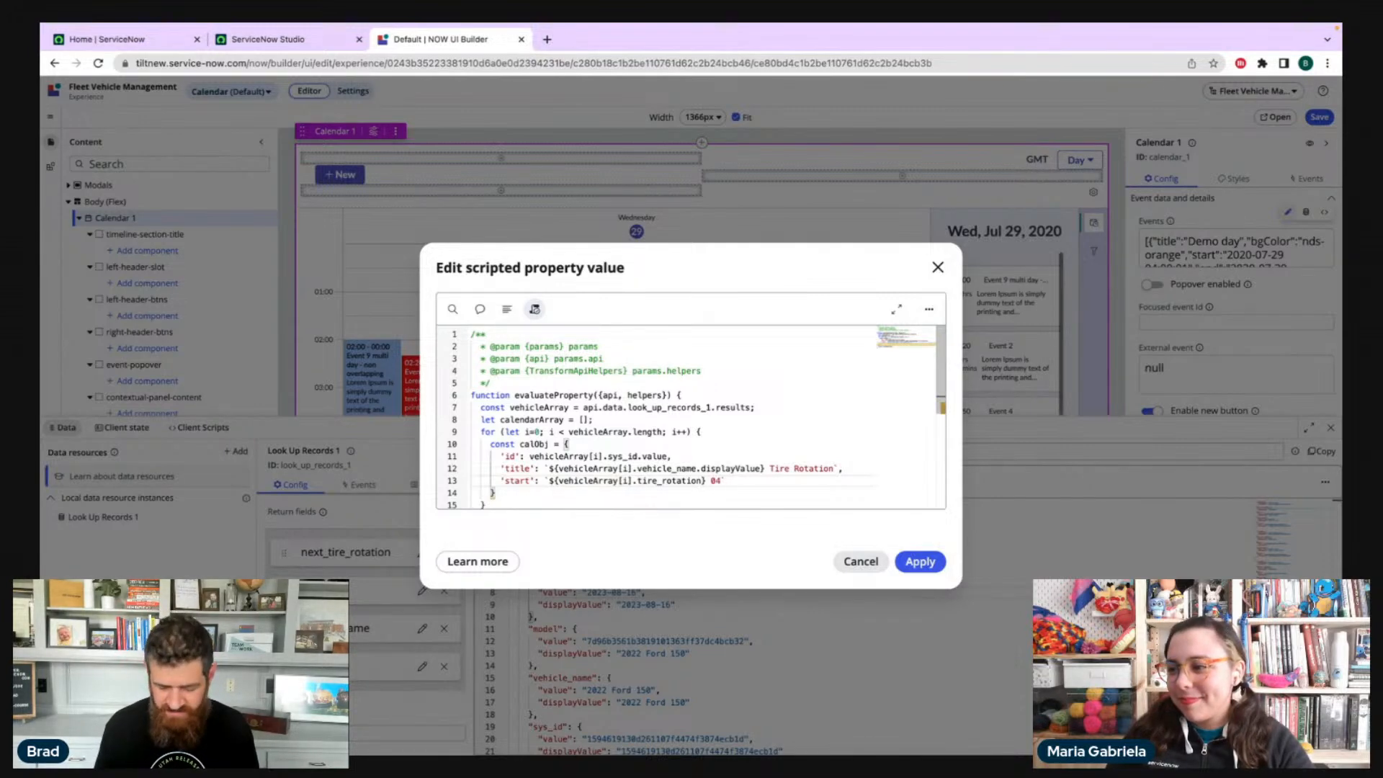
pyautogui.write(':00')
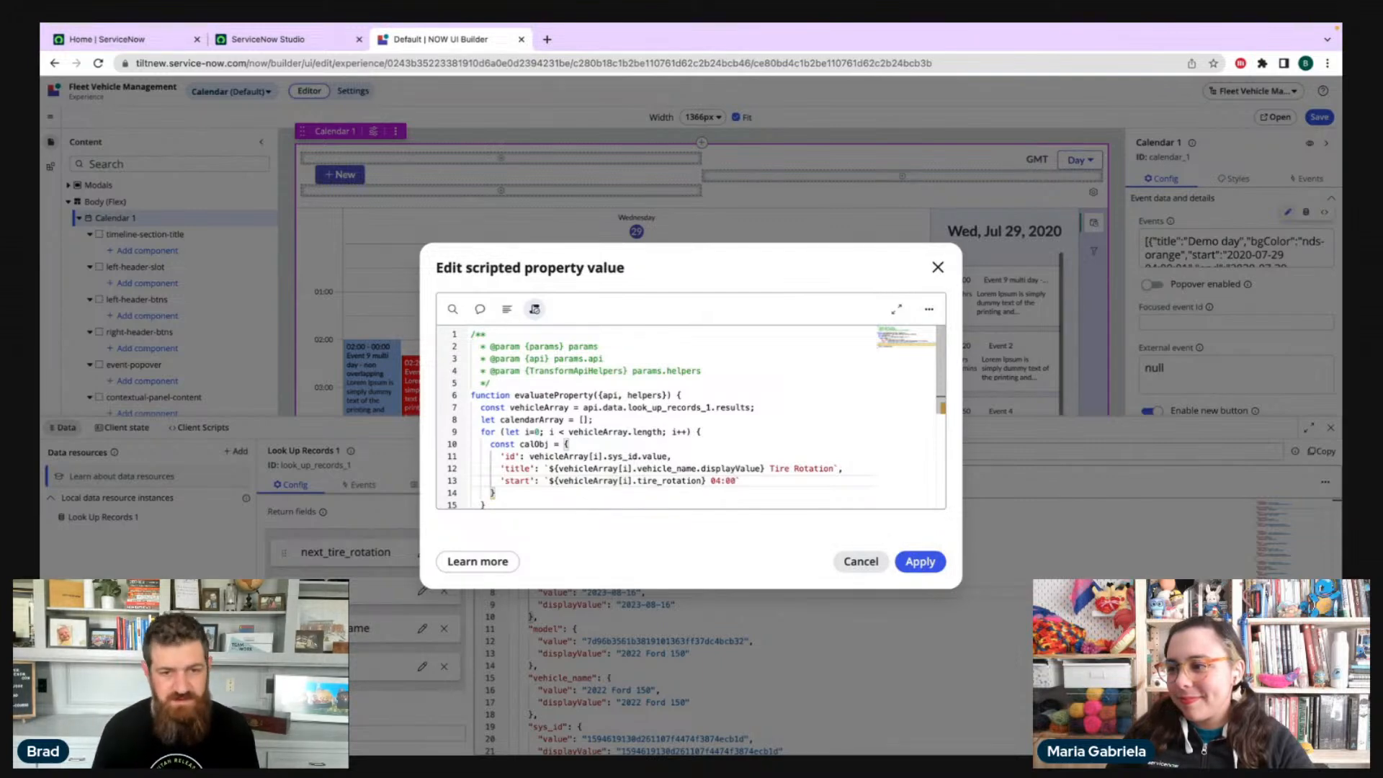
# - Duplicate the 'start' line directly below itself, separated by a comma, and rename the copy's key to 'end'
pyautogui.hotkey('shift', 'Home')
pyautogui.hotkey('ctrl', 'c')
pyautogui.press('Right')
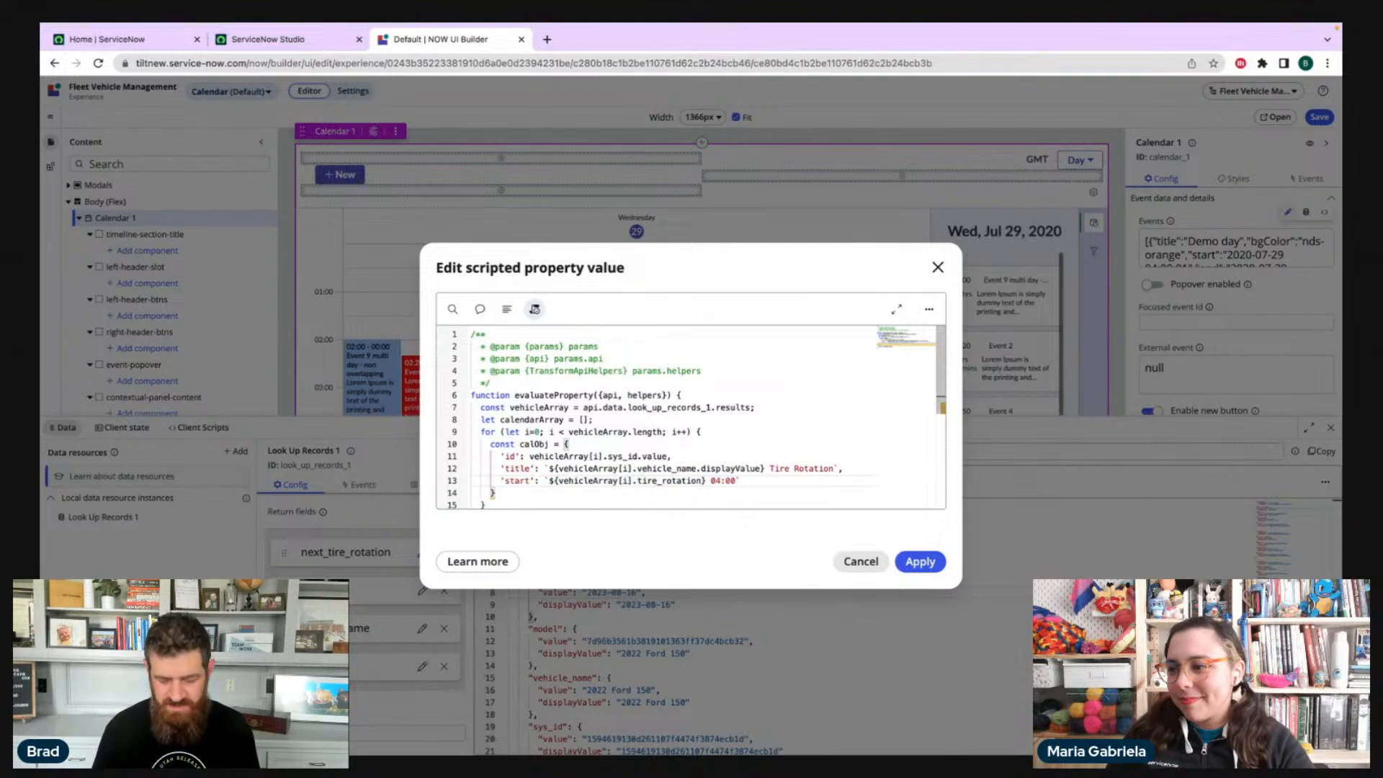
pyautogui.press('Return')
pyautogui.hotkey('ctrl', 'v')
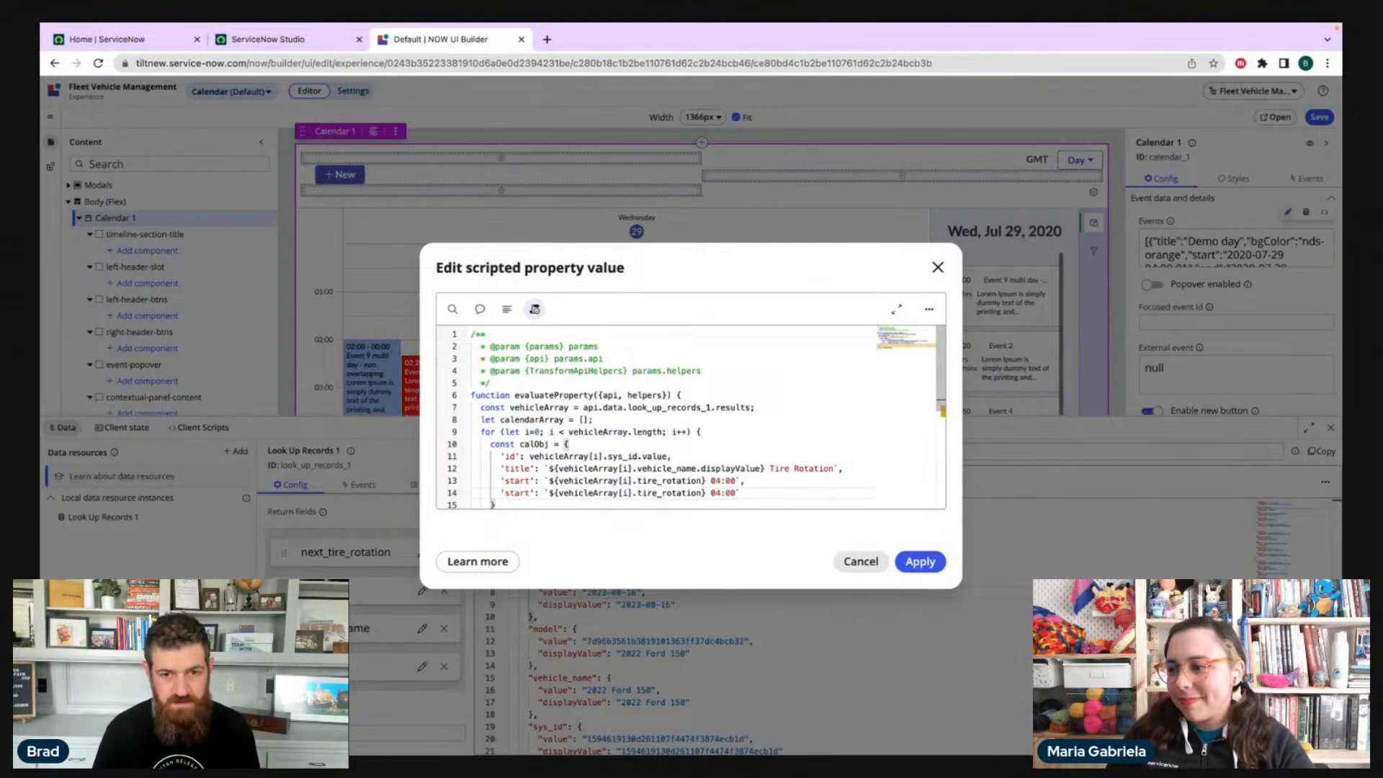
pyautogui.doubleClick(507, 493)
pyautogui.write('end')
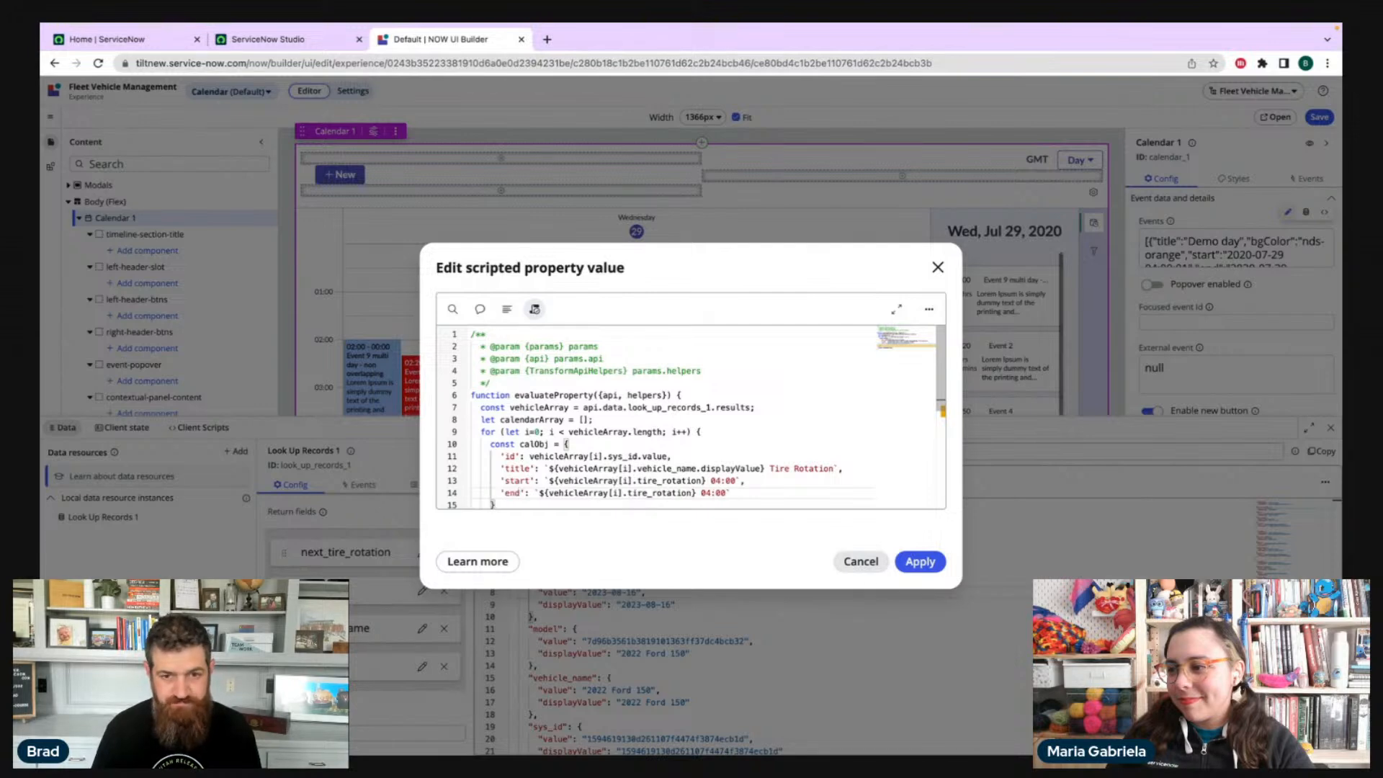
# - Set the time in the 'end' template literal to 12:00 and place the cursor on calObj's closing brace line
pyautogui.press('Left')
pyautogui.press('Left')
pyautogui.press('Left')
pyautogui.press('Left')
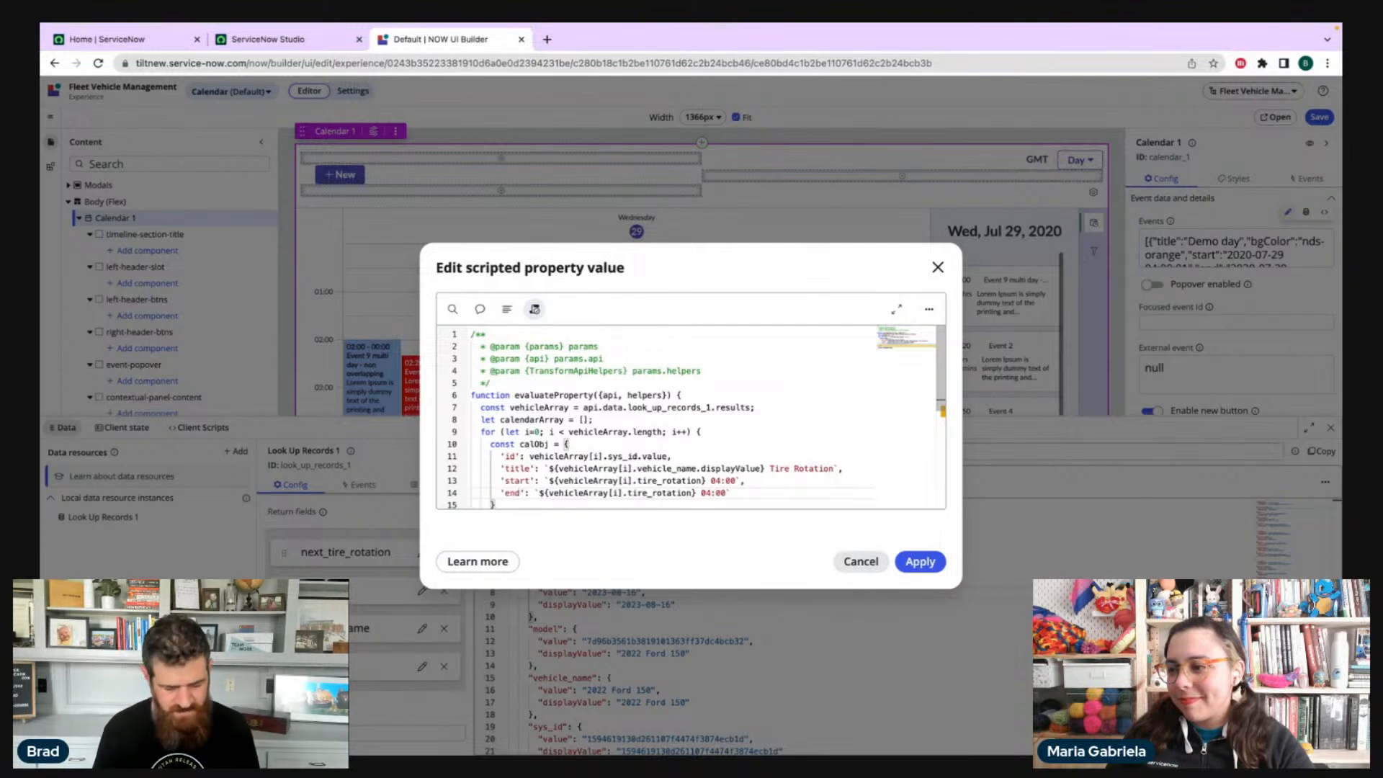
pyautogui.press('BackSpace')
pyautogui.write('12')
pyautogui.press('Left')
pyautogui.press('Left')
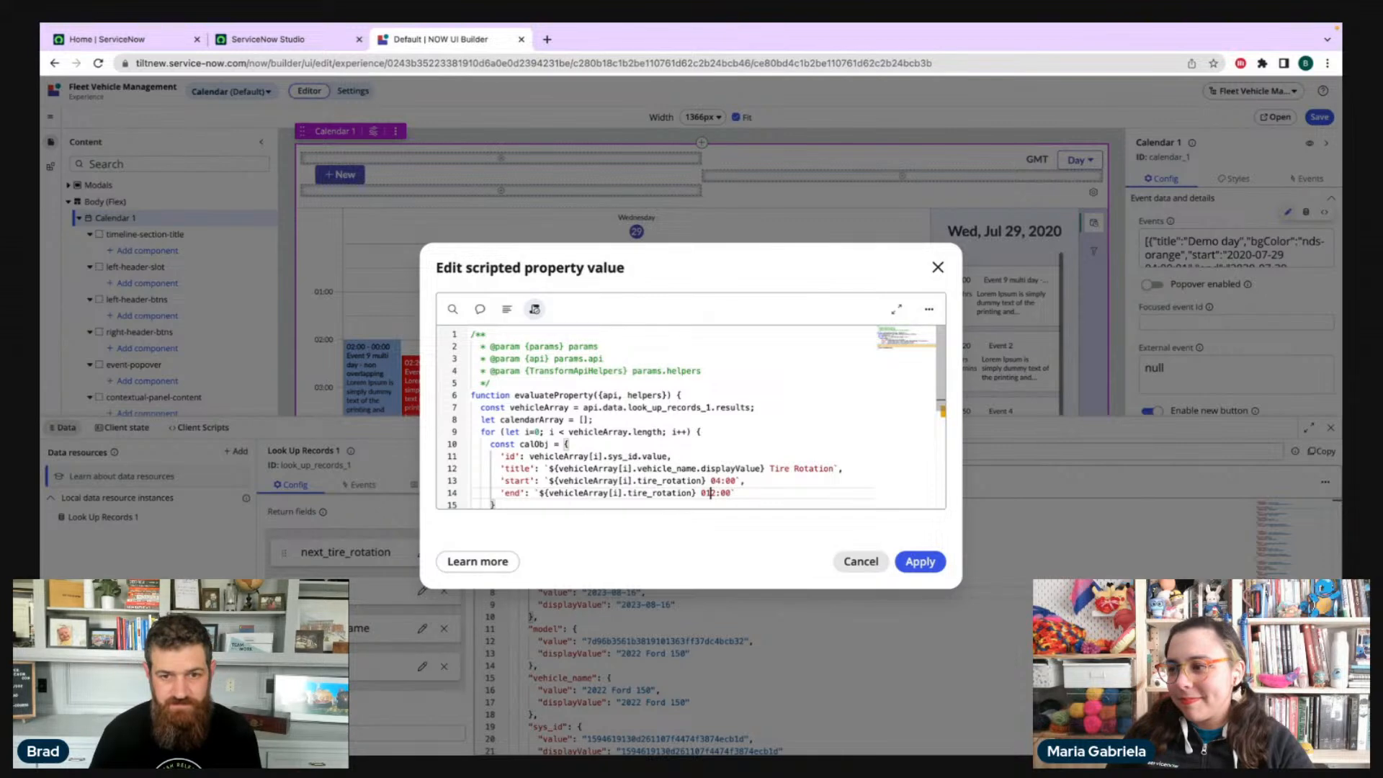
pyautogui.press('BackSpace')
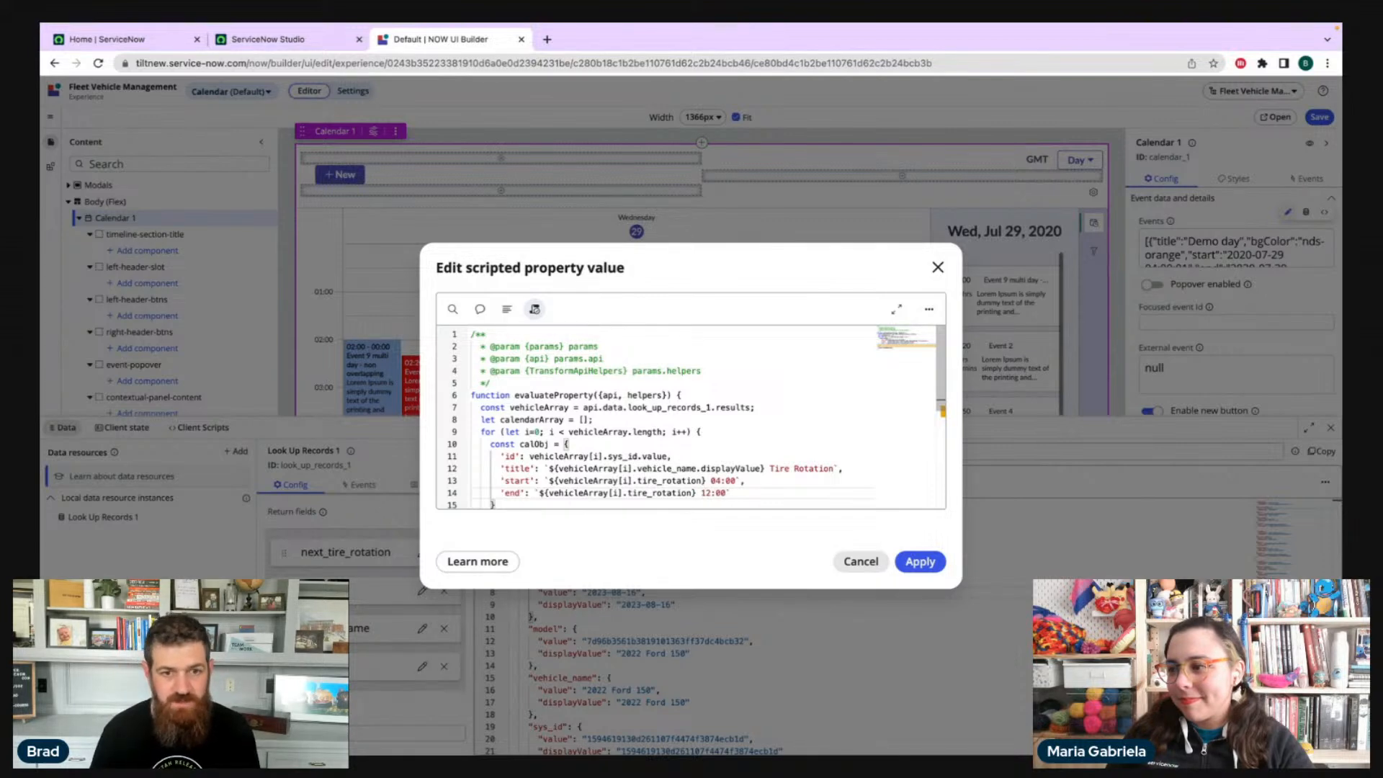
pyautogui.press('Down')
pyautogui.press('Down')
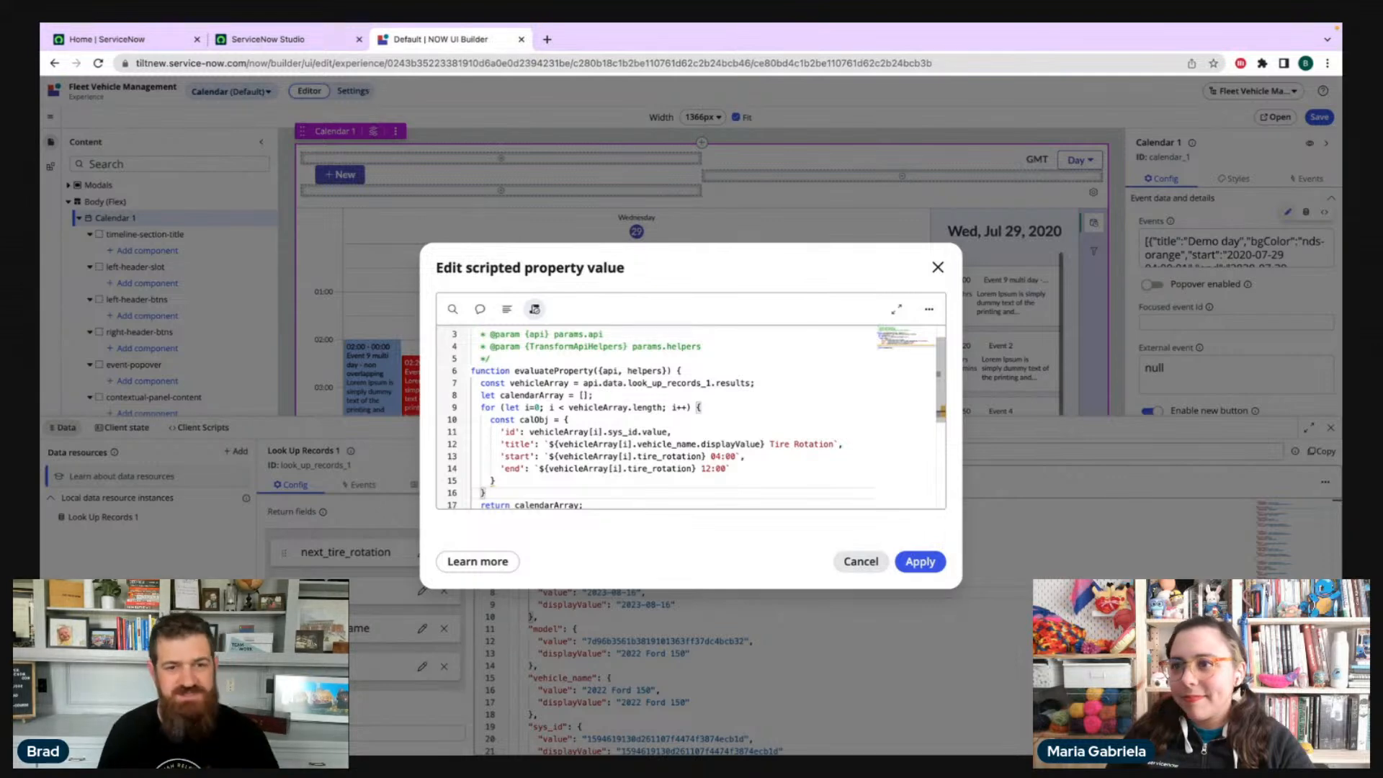
pyautogui.press('Up')
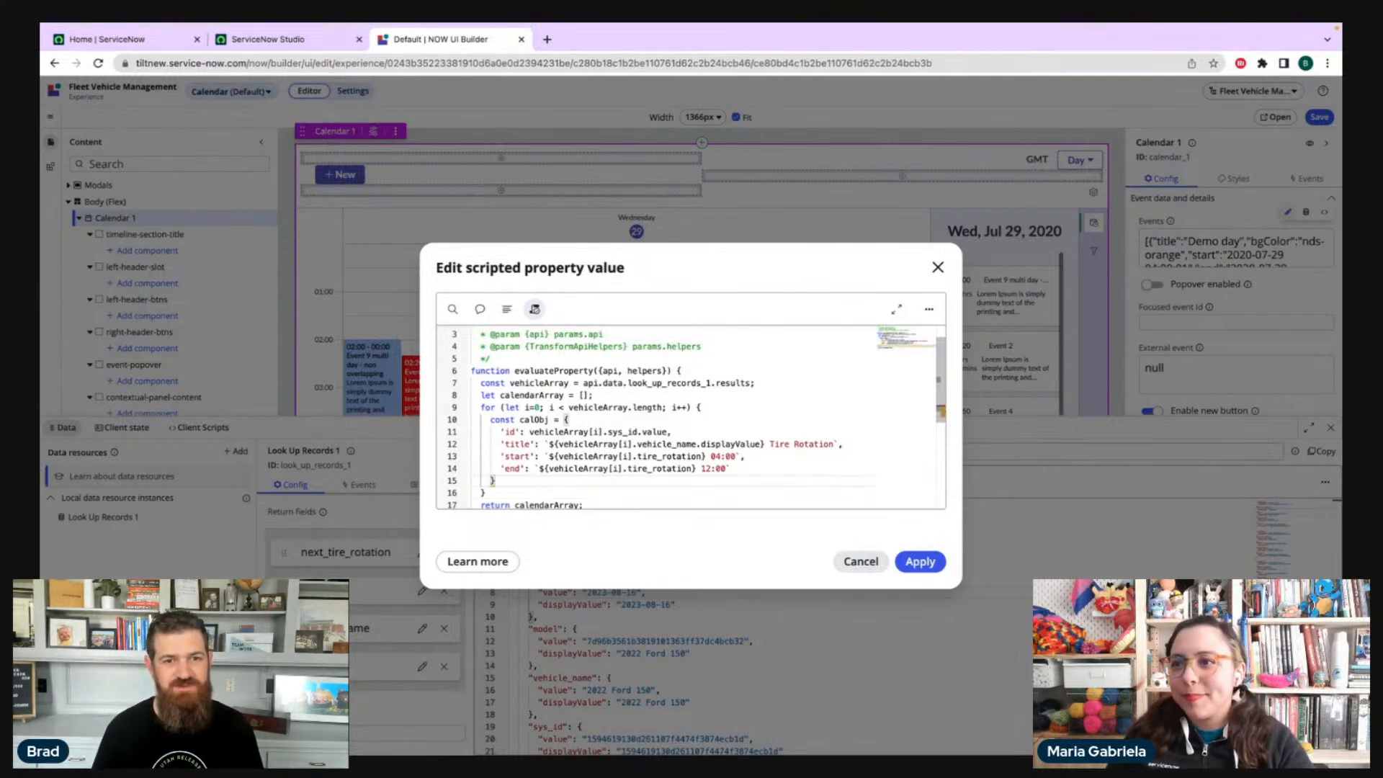
# - Add the statement calendarArray.push(calObj); on a new line below calObj's closing brace, inside the for loop
pyautogui.press('Return')
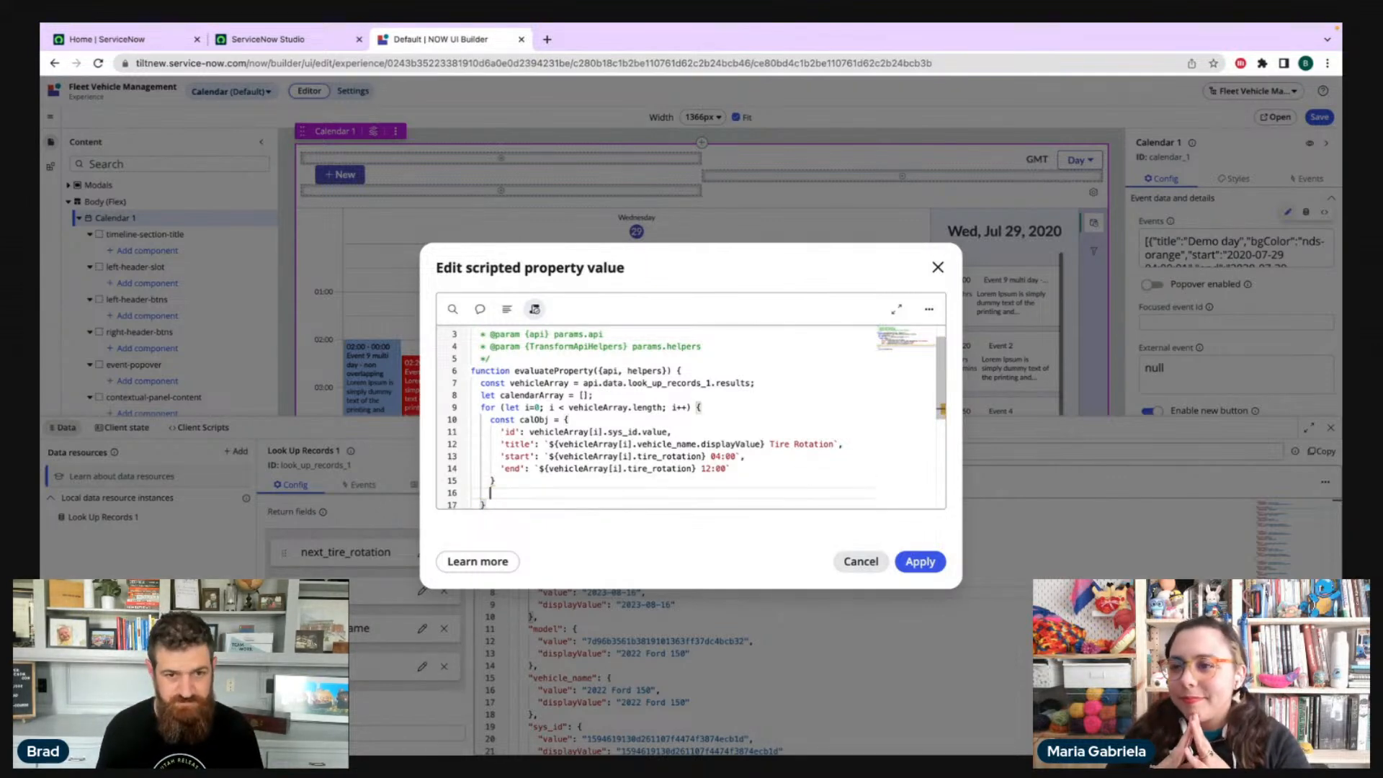
pyautogui.write('calendarArray')
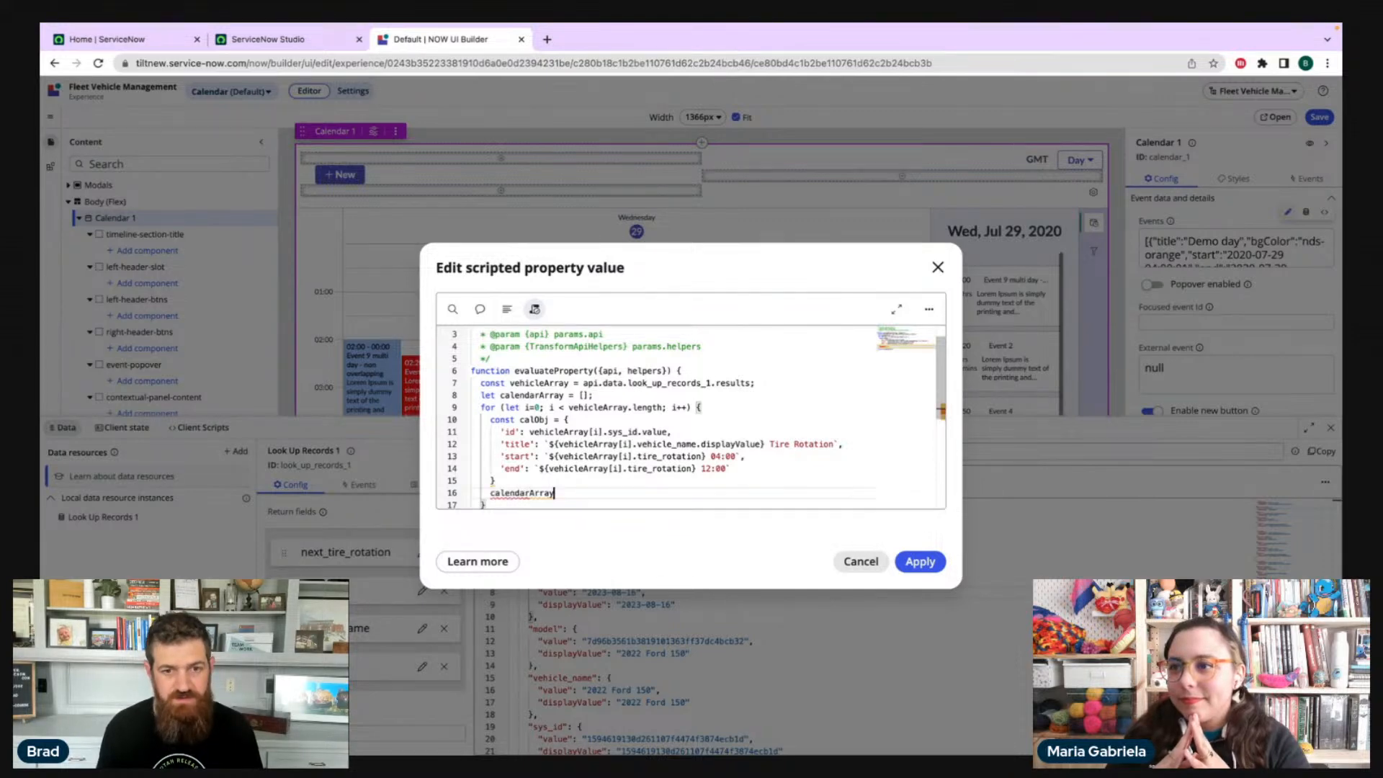
pyautogui.write('.push(')
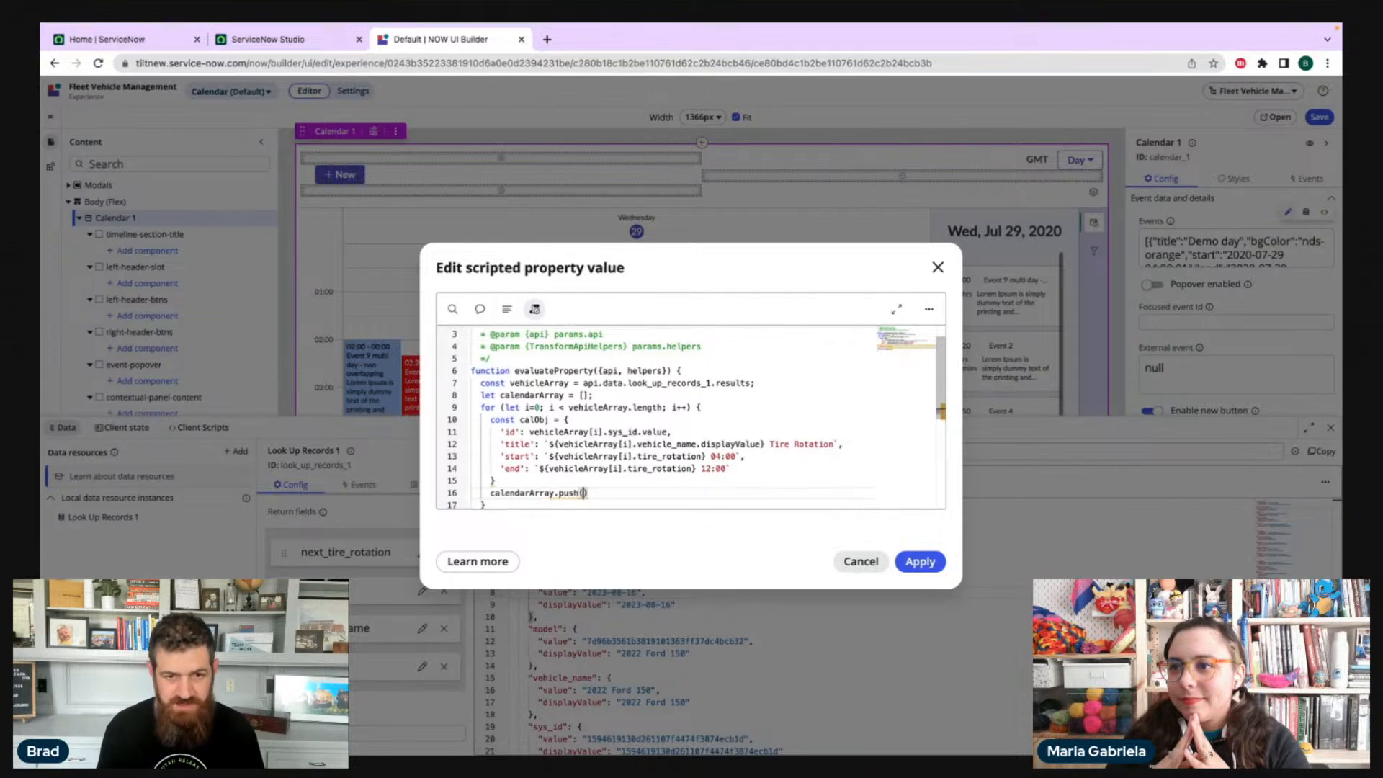
pyautogui.write('calObj')
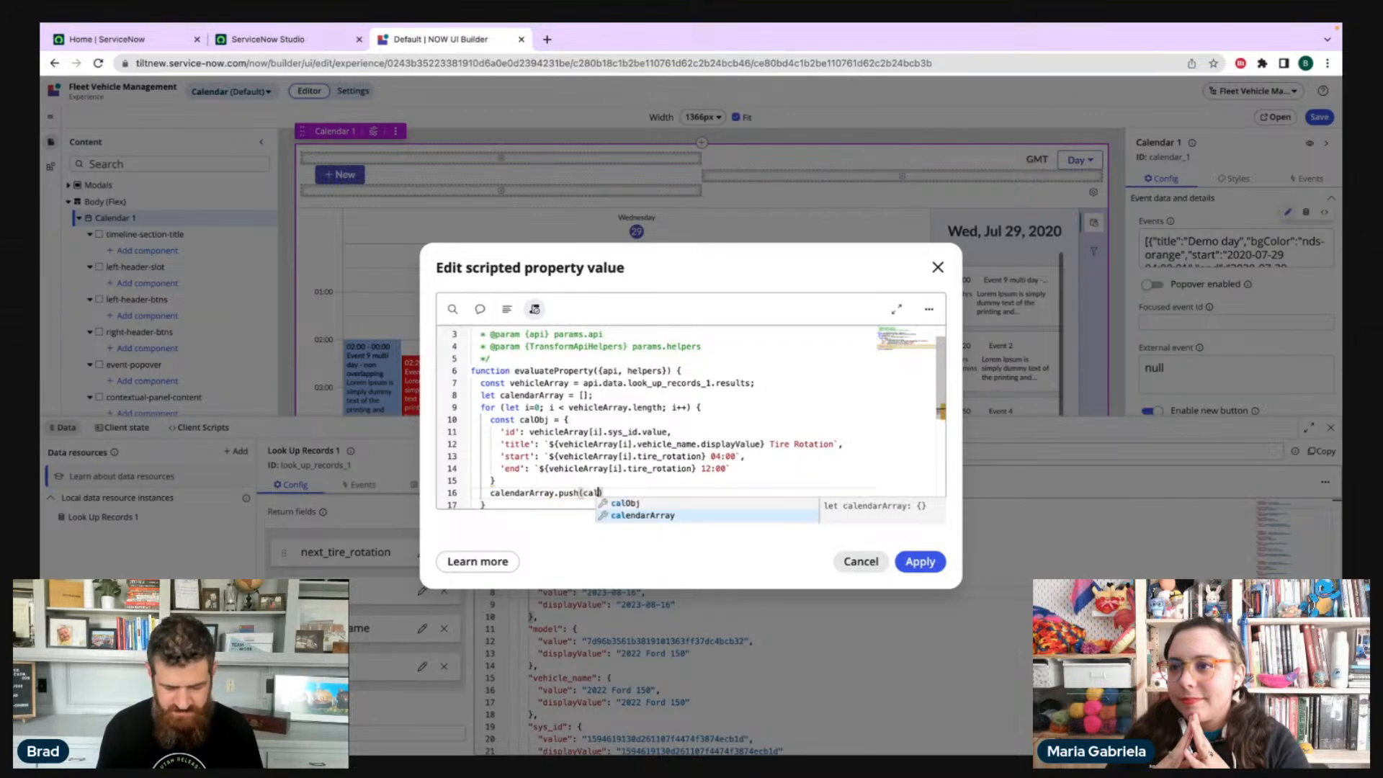
pyautogui.write(');')
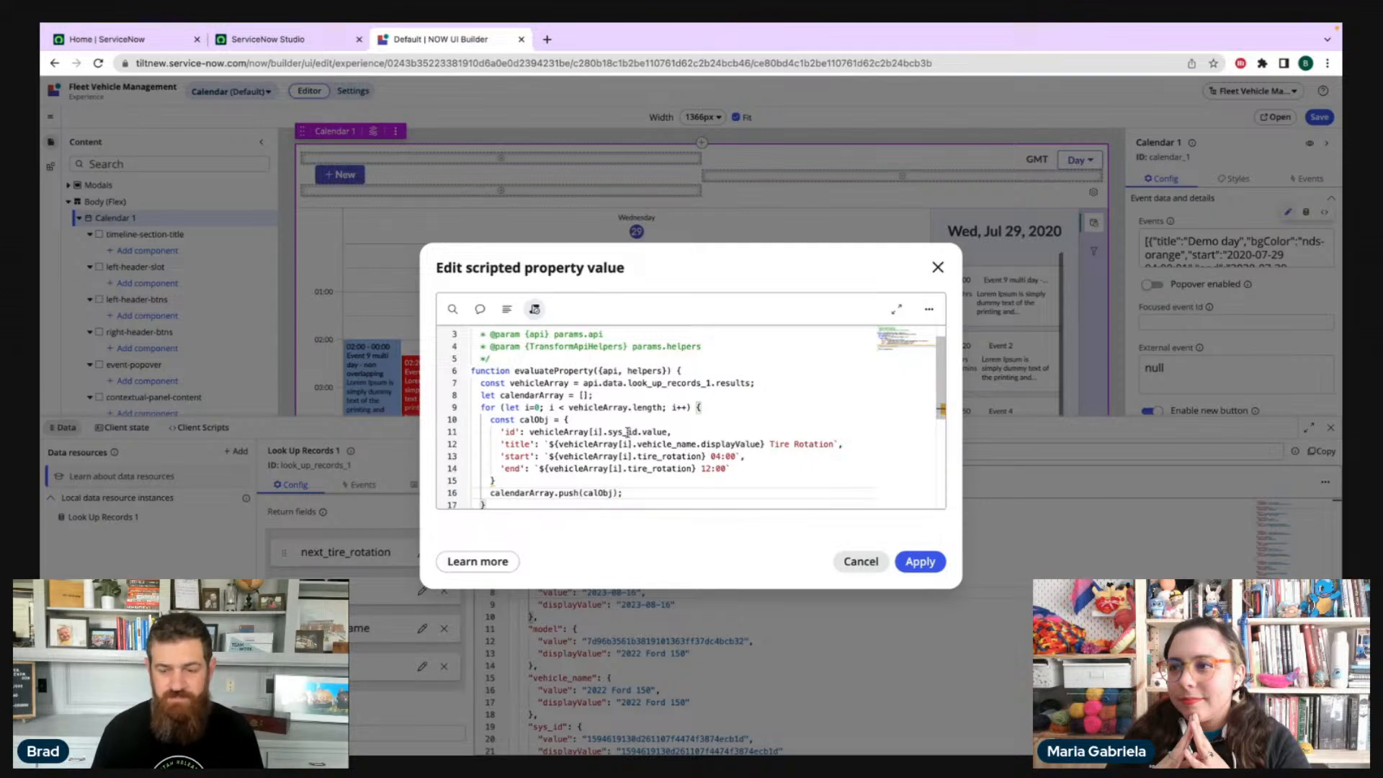
# - Review the whole events script, apply it to the Calendar component's Events property and save the page
pyautogui.scroll(-2, 612, 440)
pyautogui.scroll(-2, 626, 433)
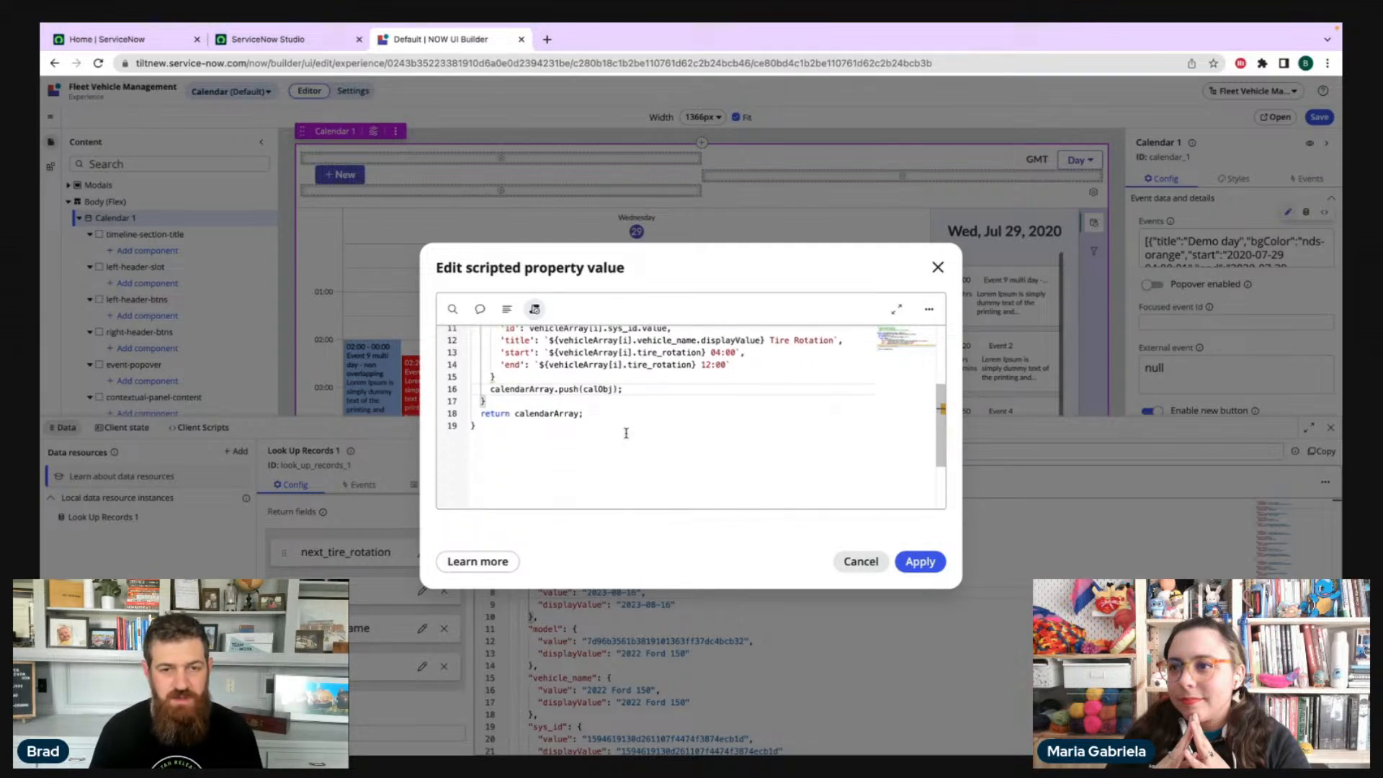
pyautogui.scroll(5, 626, 433)
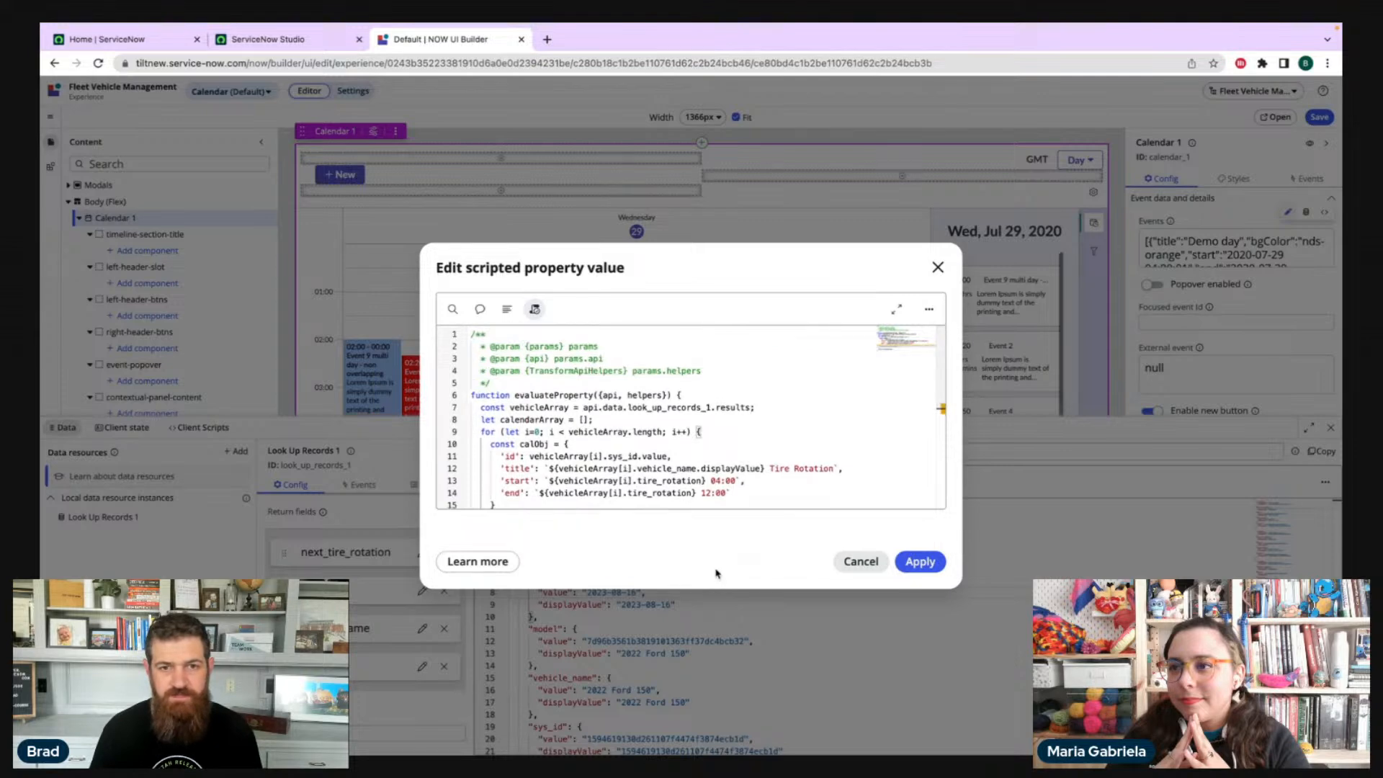
pyautogui.click(928, 566)
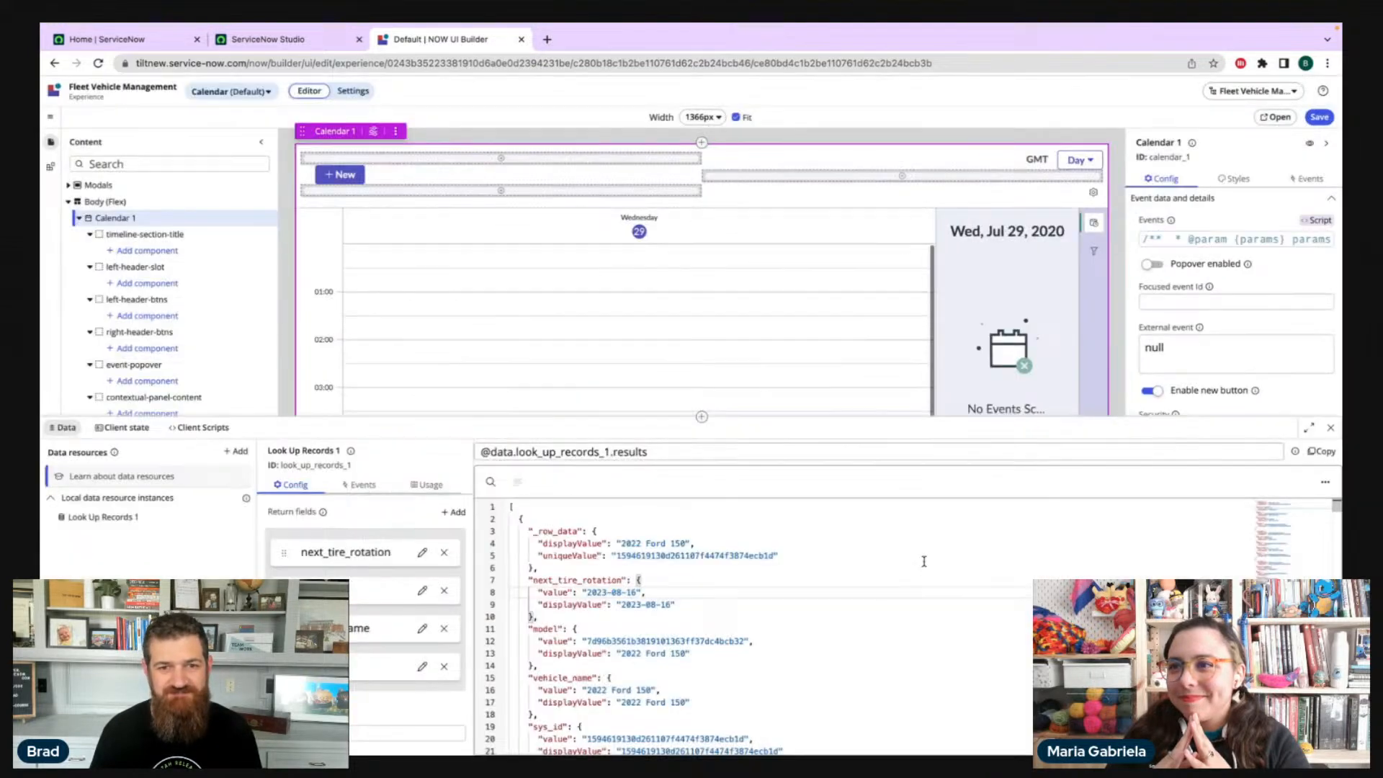
pyautogui.hotkey('ctrl', 's')
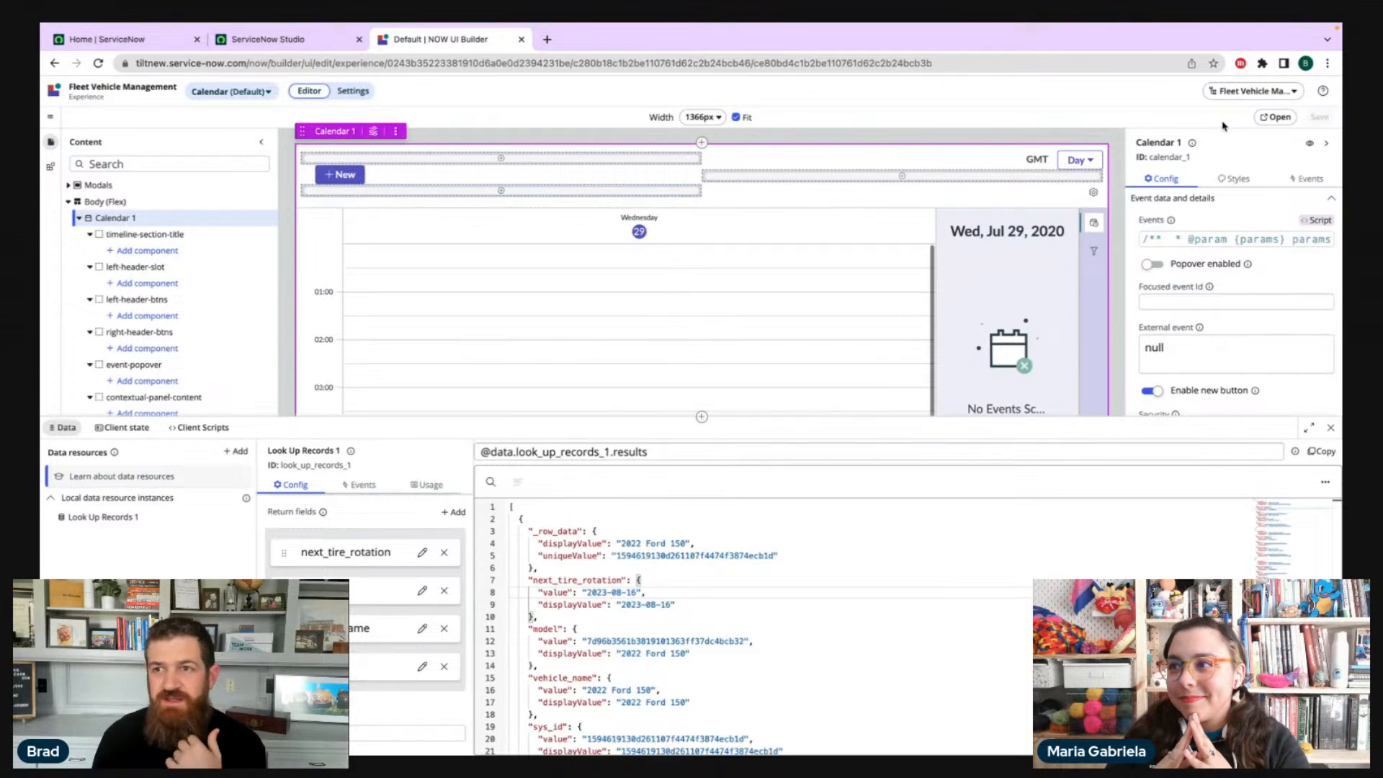
# - Open the live calendar page, go to today's date and show the calendar in Week and Month views
pyautogui.click(1274, 117)
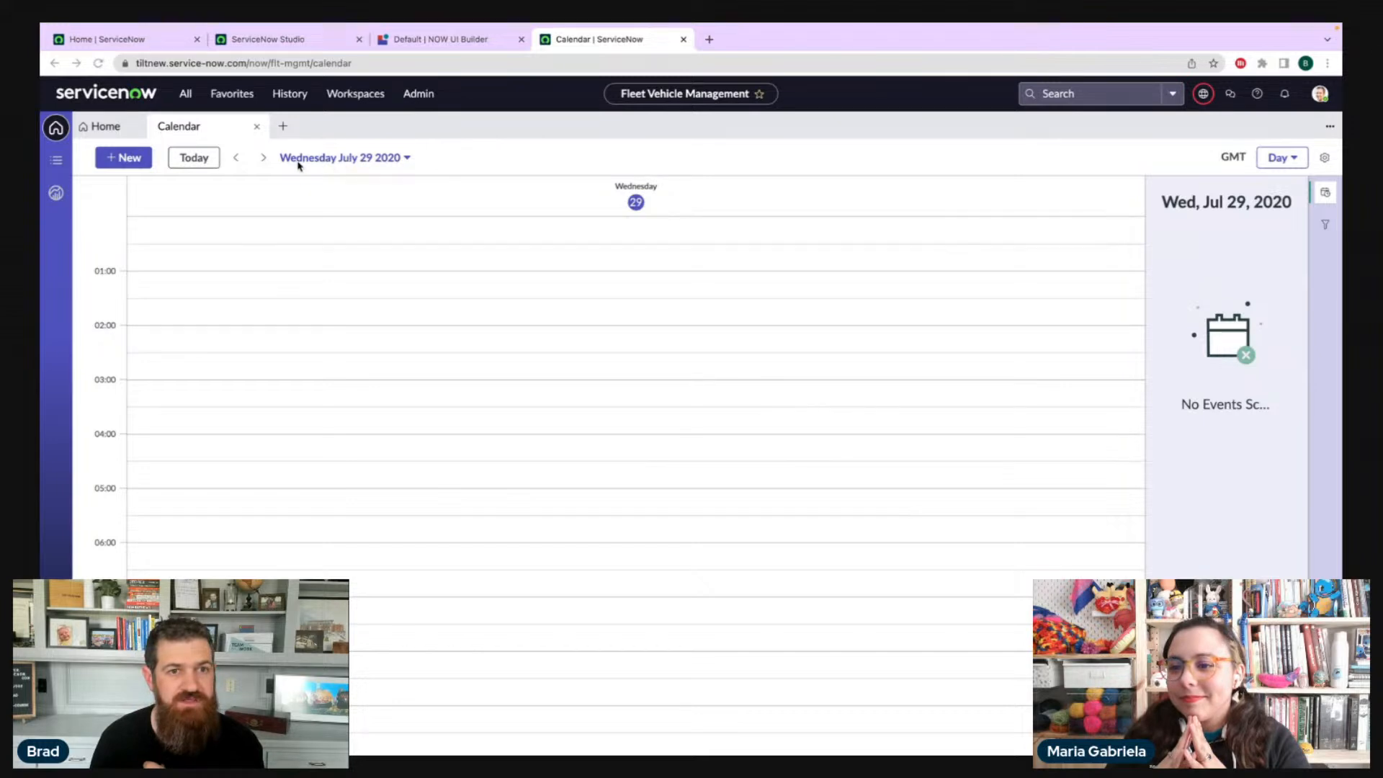
pyautogui.click(194, 158)
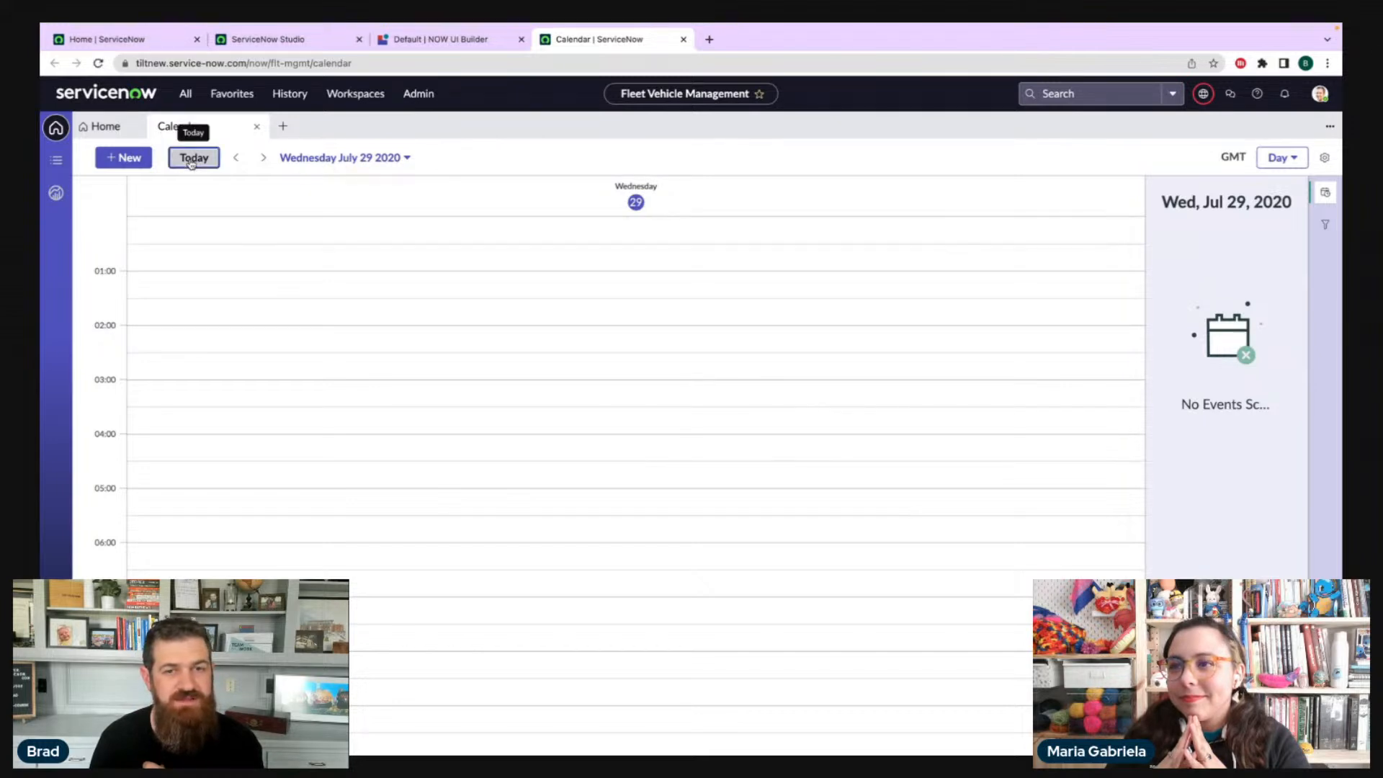
pyautogui.click(1281, 158)
pyautogui.click(1267, 248)
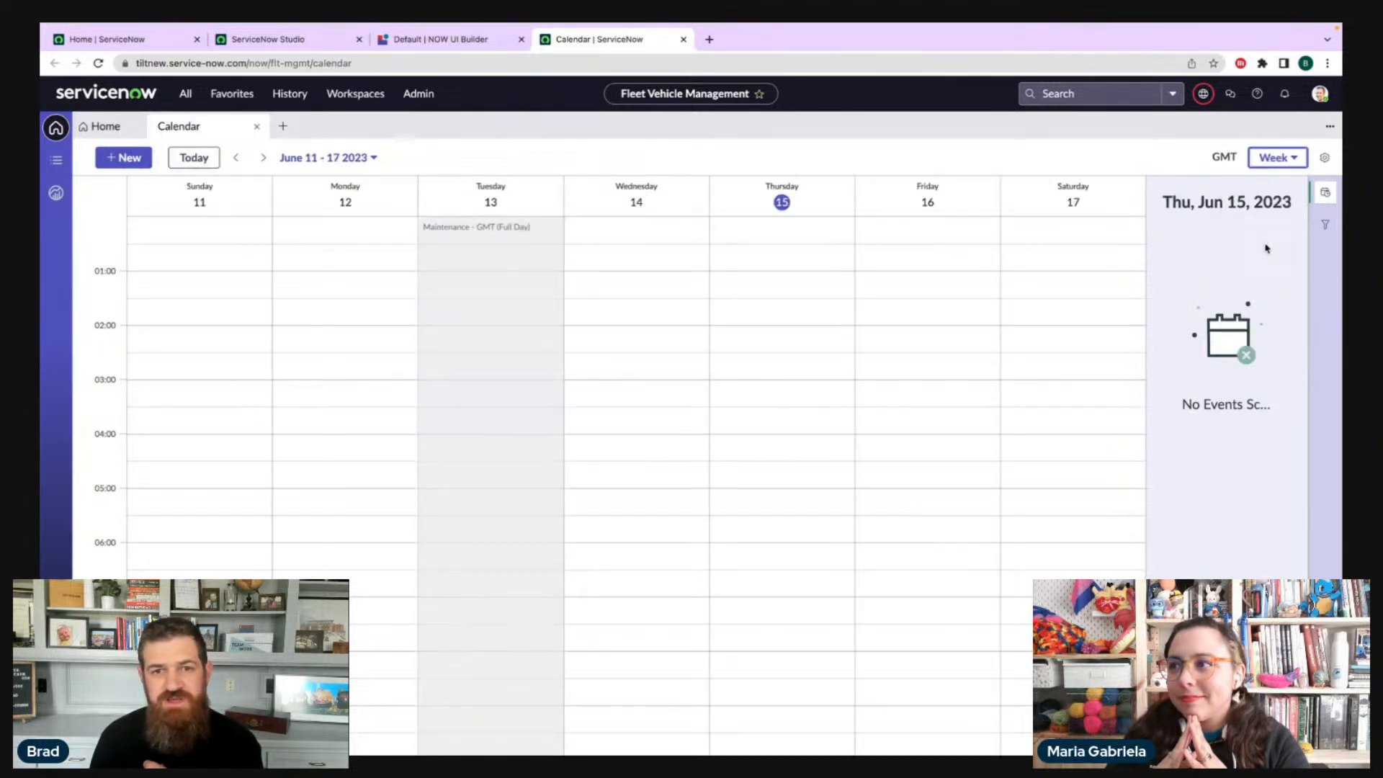
pyautogui.click(1272, 157)
pyautogui.click(1272, 267)
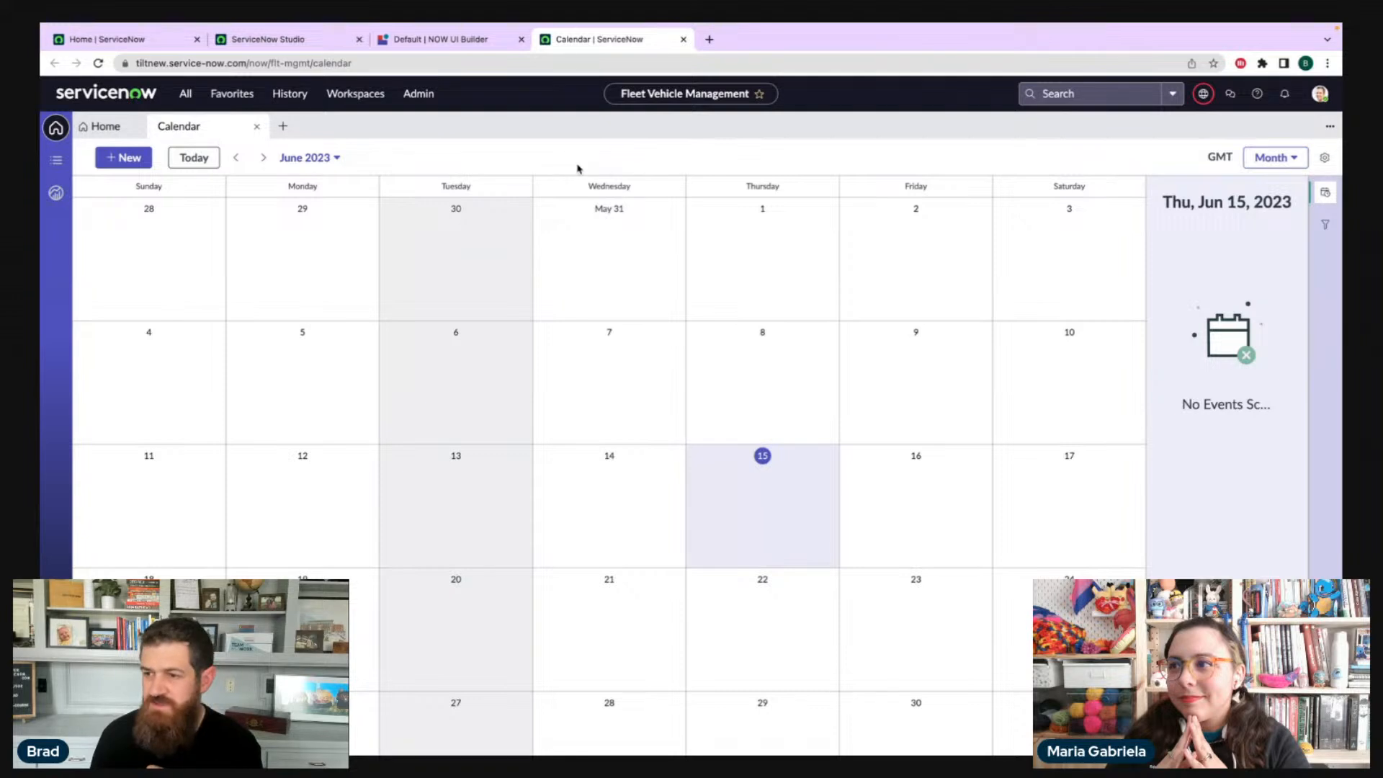
# - Return to UI Builder, reopen the Calendar's Events script and add a semicolon after calObj's closing brace
pyautogui.click(412, 40)
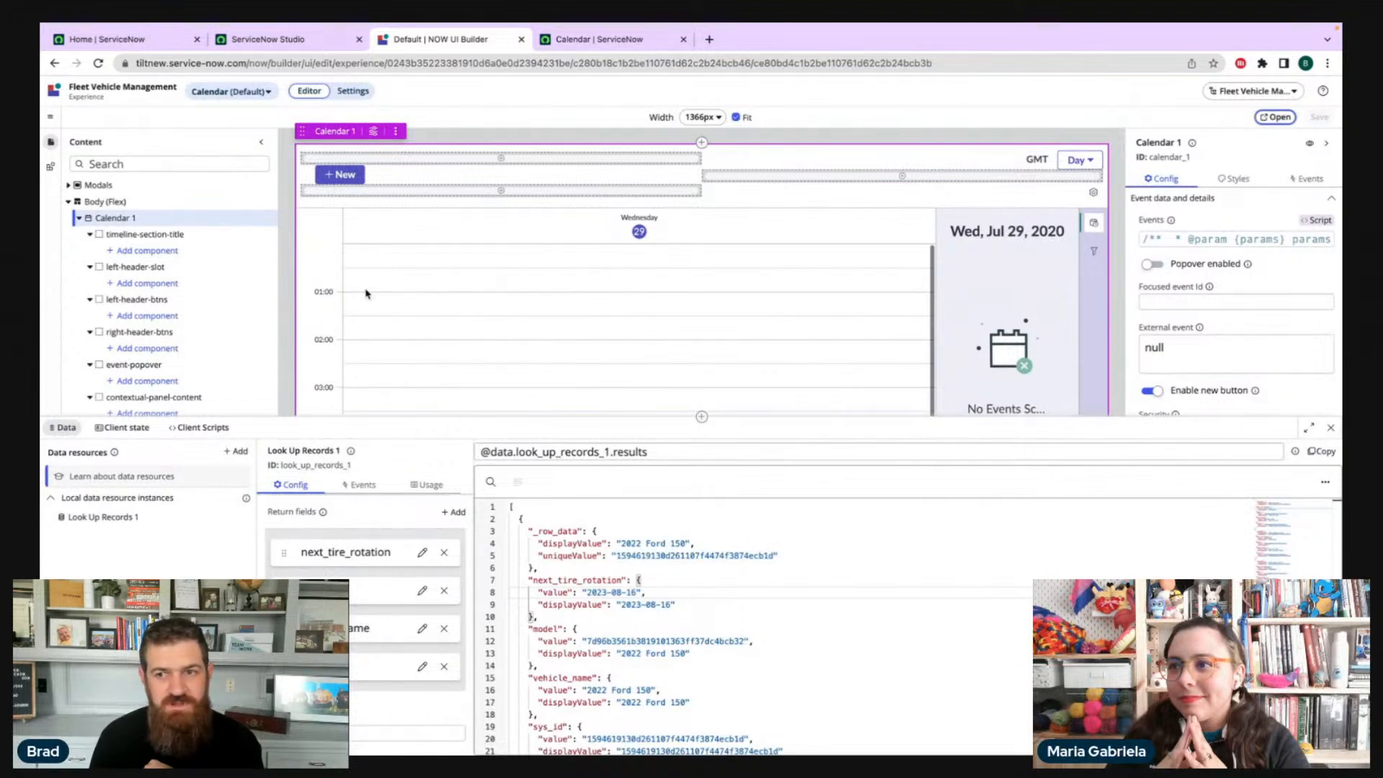
pyautogui.click(1263, 240)
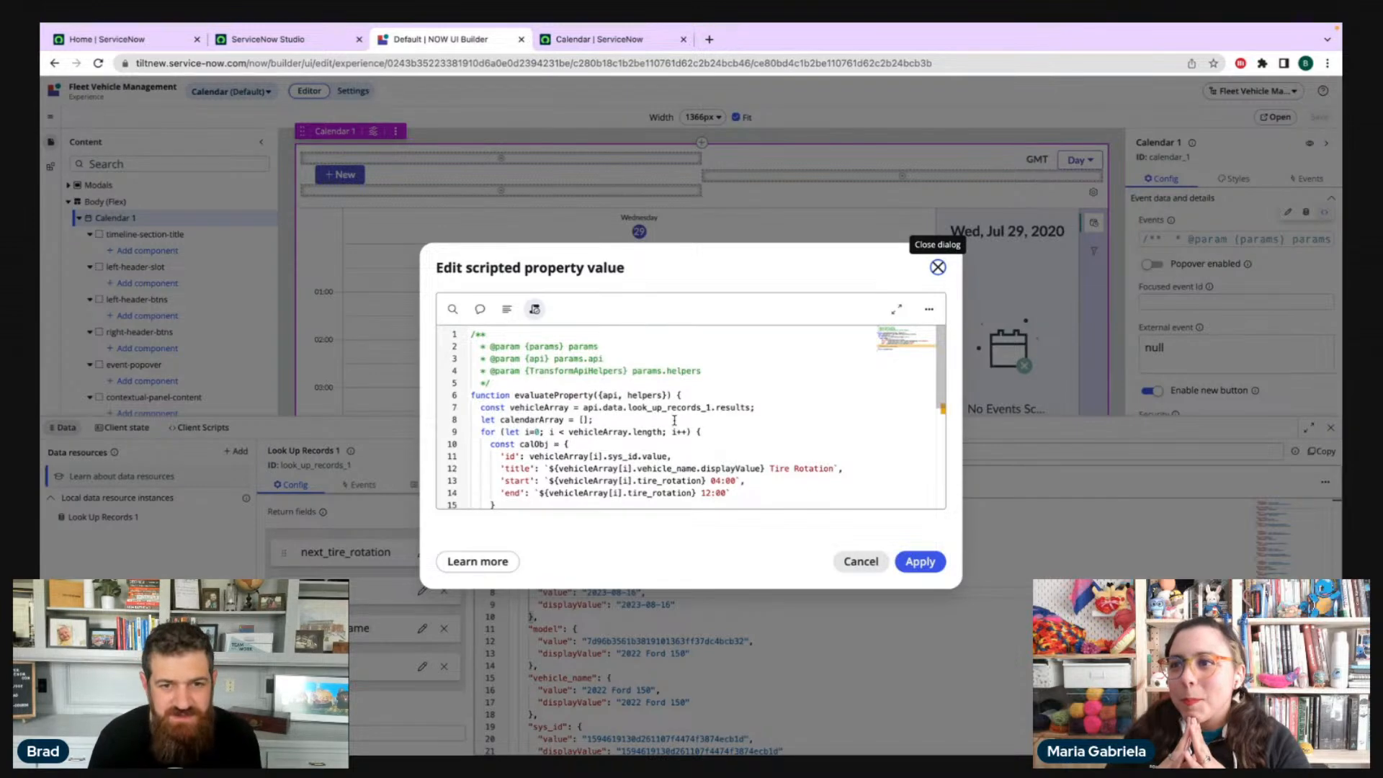
pyautogui.scroll(-2, 674, 420)
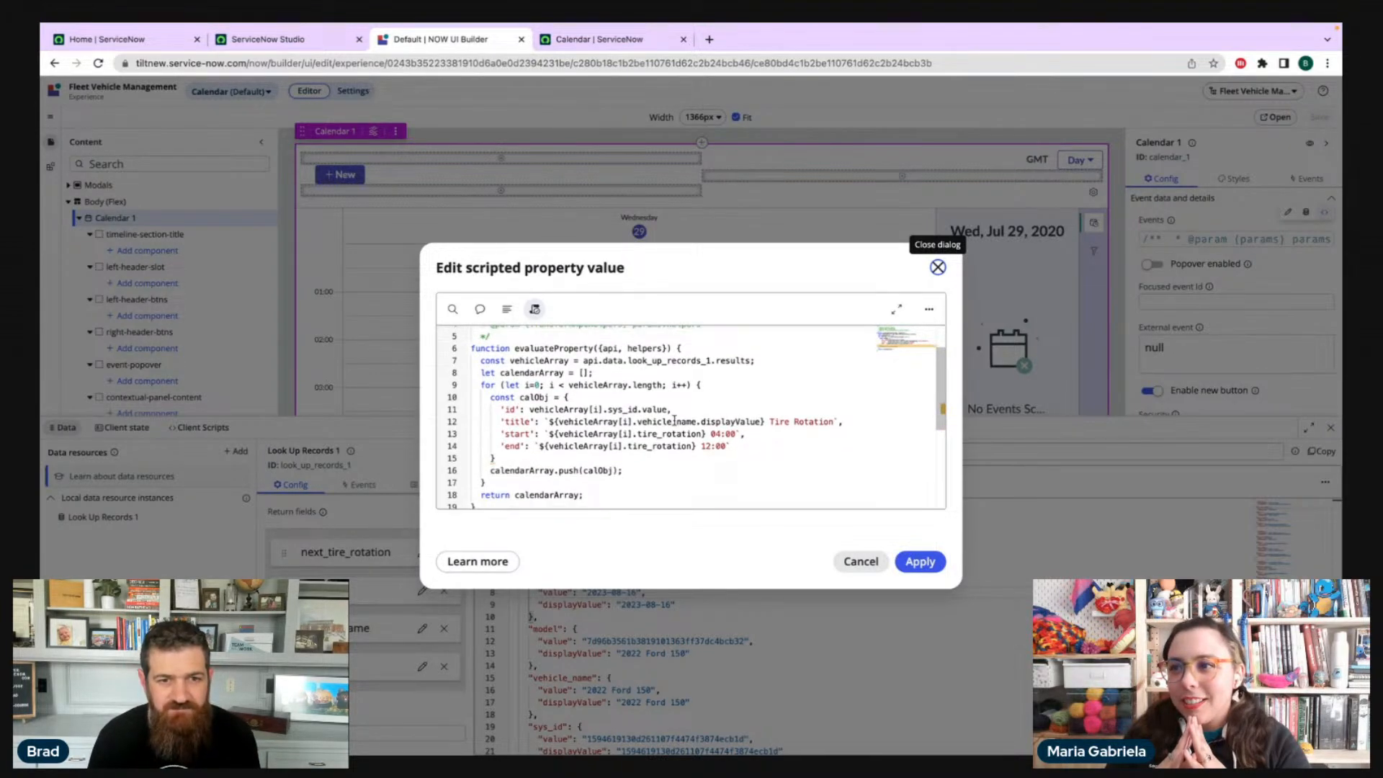
pyautogui.click(494, 459)
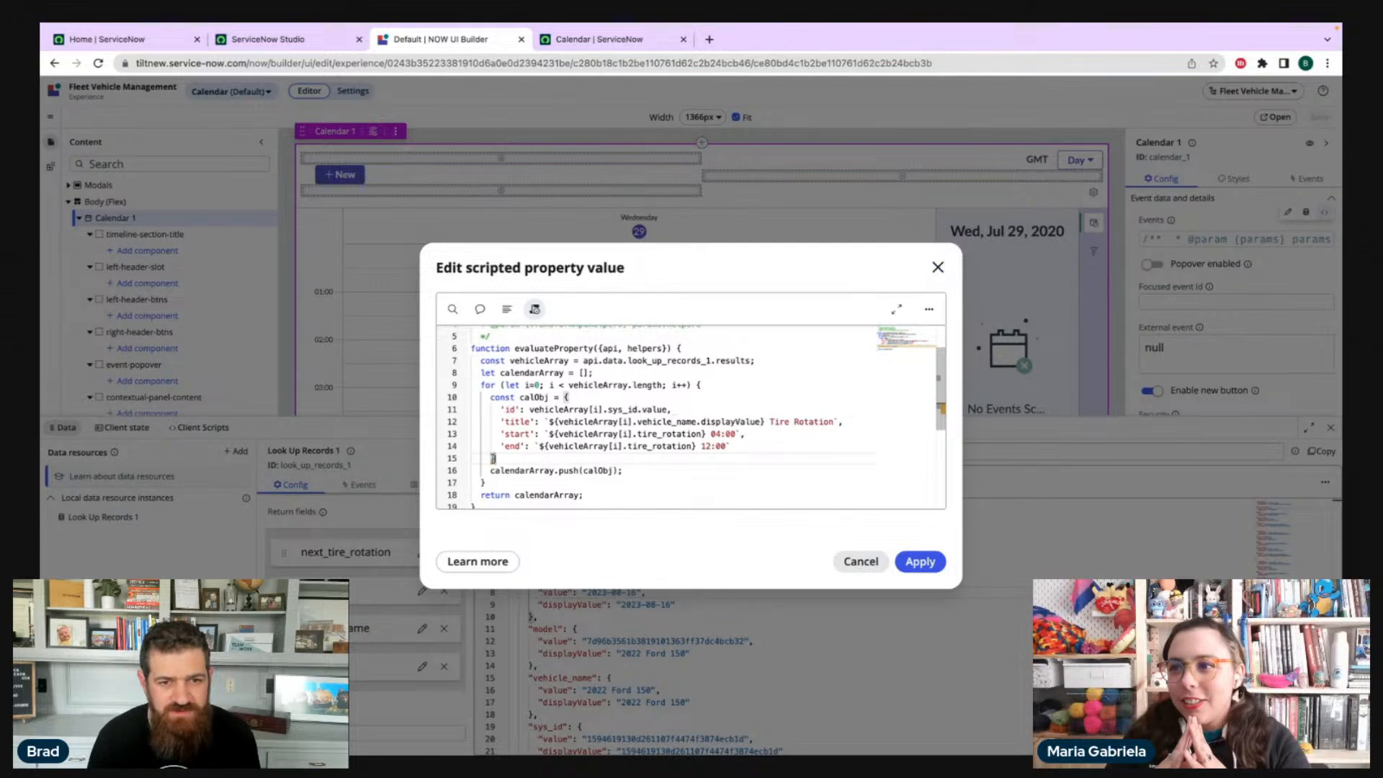
pyautogui.write(';')
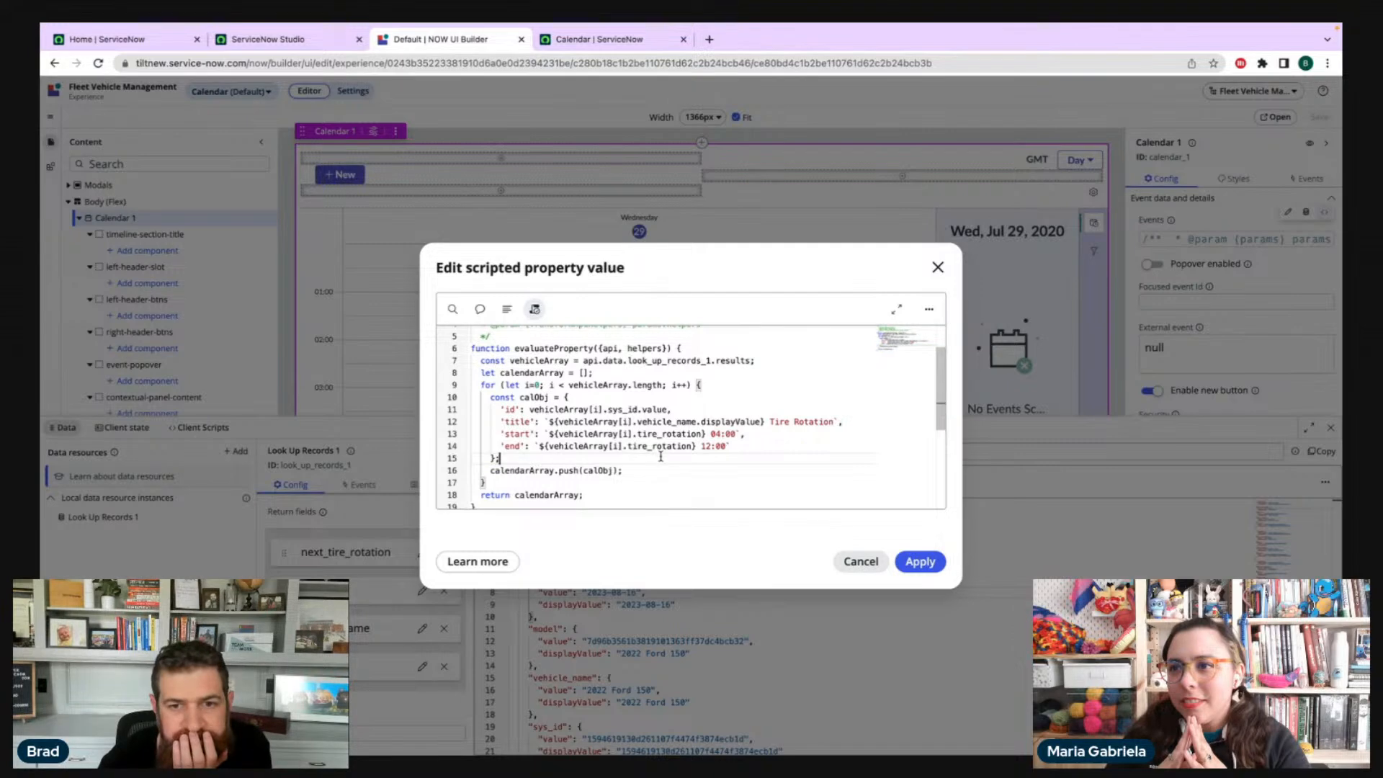
# - Append .displayValue to vehicleArray[i].tire_rotation in the 'start' template literal
pyautogui.scroll(2, 695, 434)
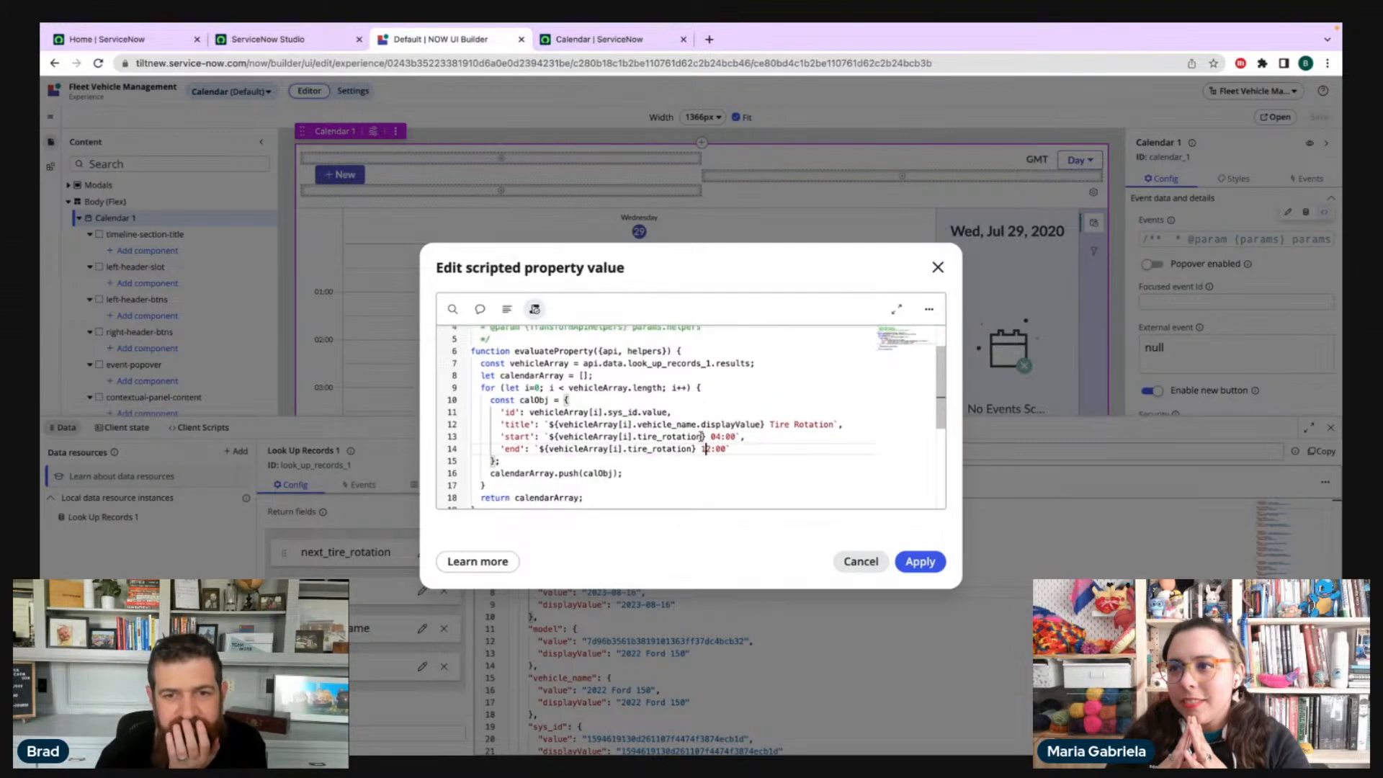
pyautogui.click(707, 455)
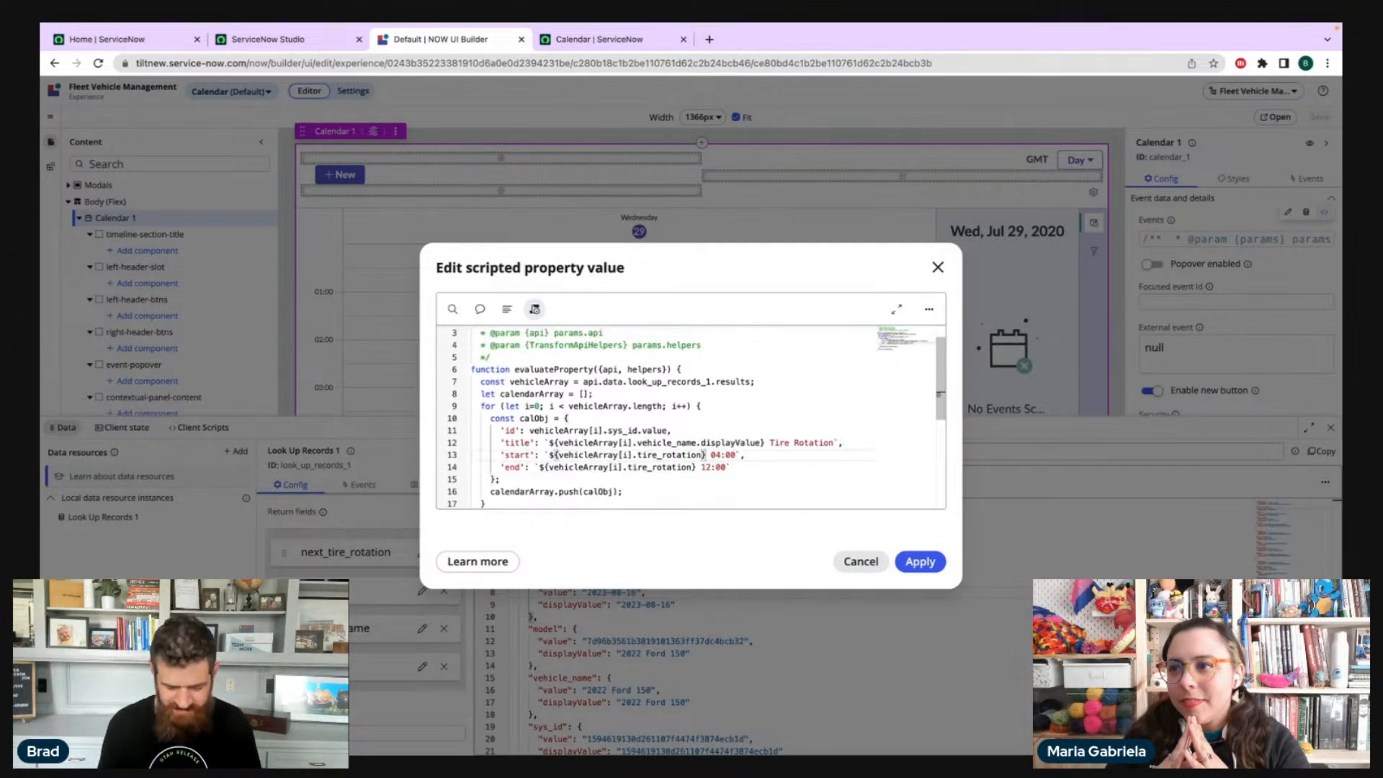
pyautogui.write('.')
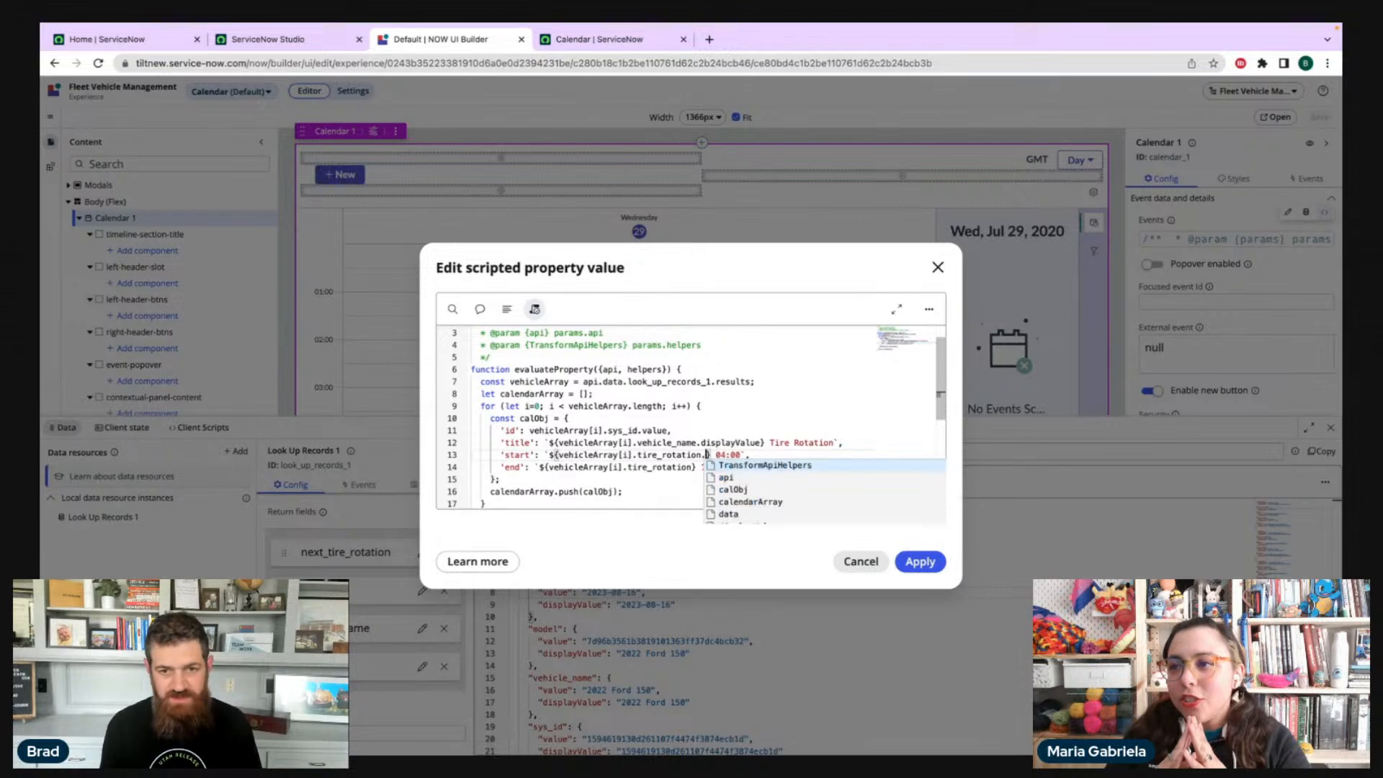
pyautogui.write('display')
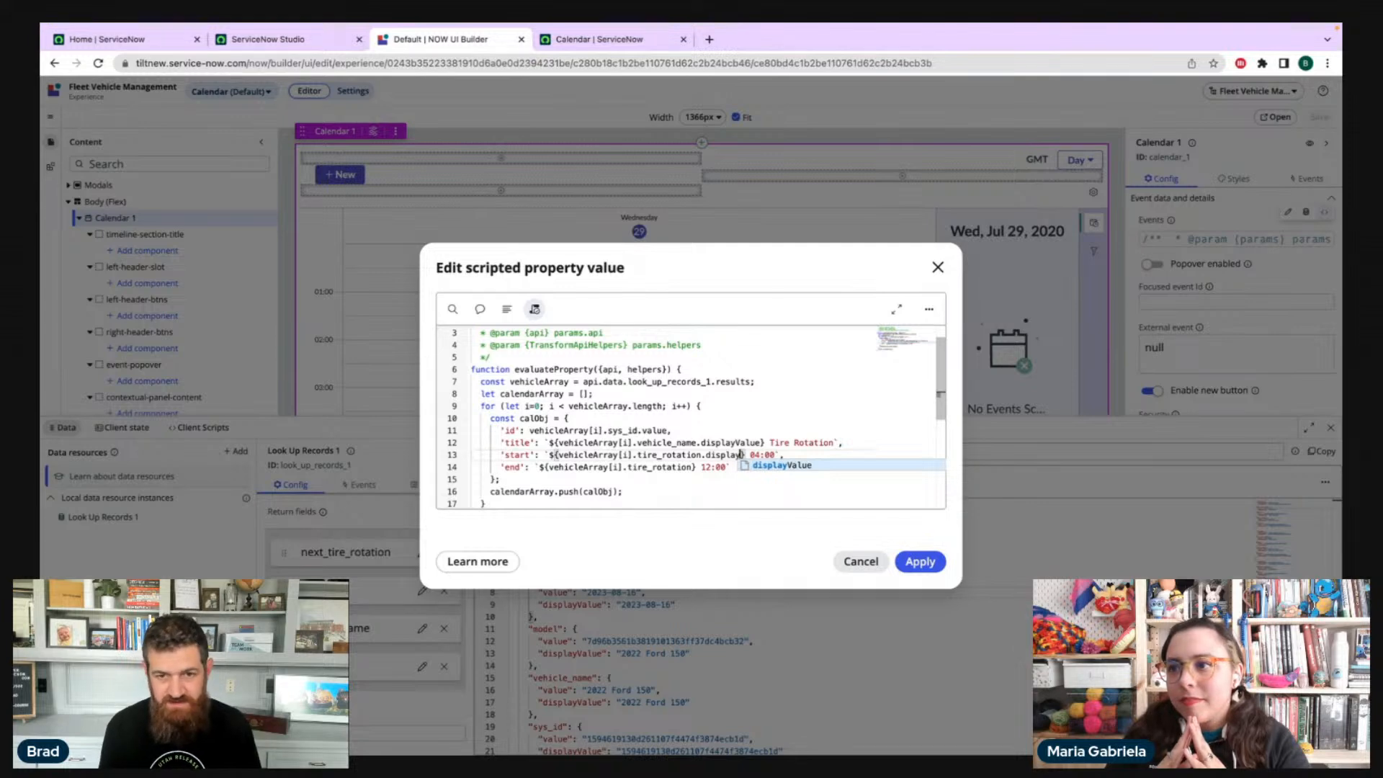
pyautogui.write('Value')
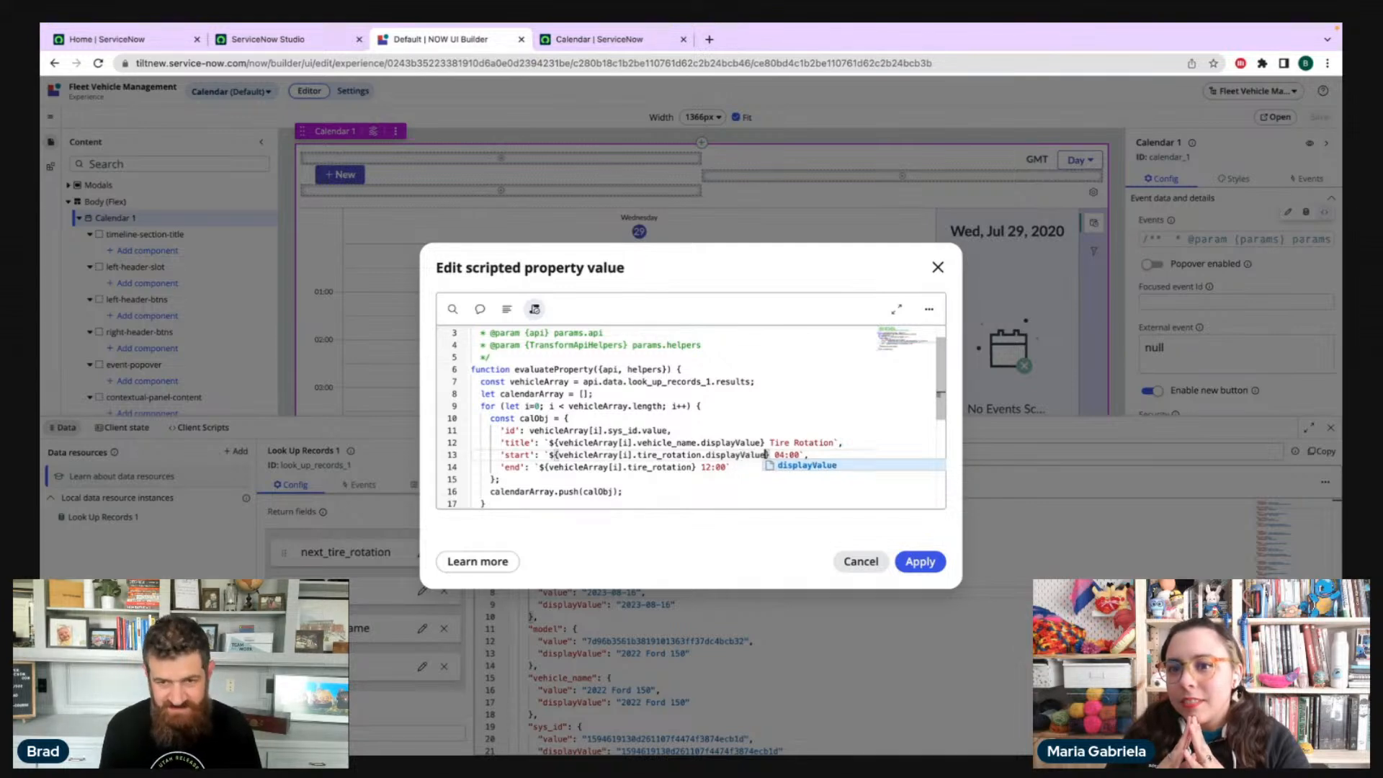
# - Copy displayValue from the 'start' line and append .displayValue to tire_rotation in the 'end' template literal
pyautogui.moveTo(766, 454); pyautogui.dragTo(706, 455)
pyautogui.hotkey('ctrl', 'c')
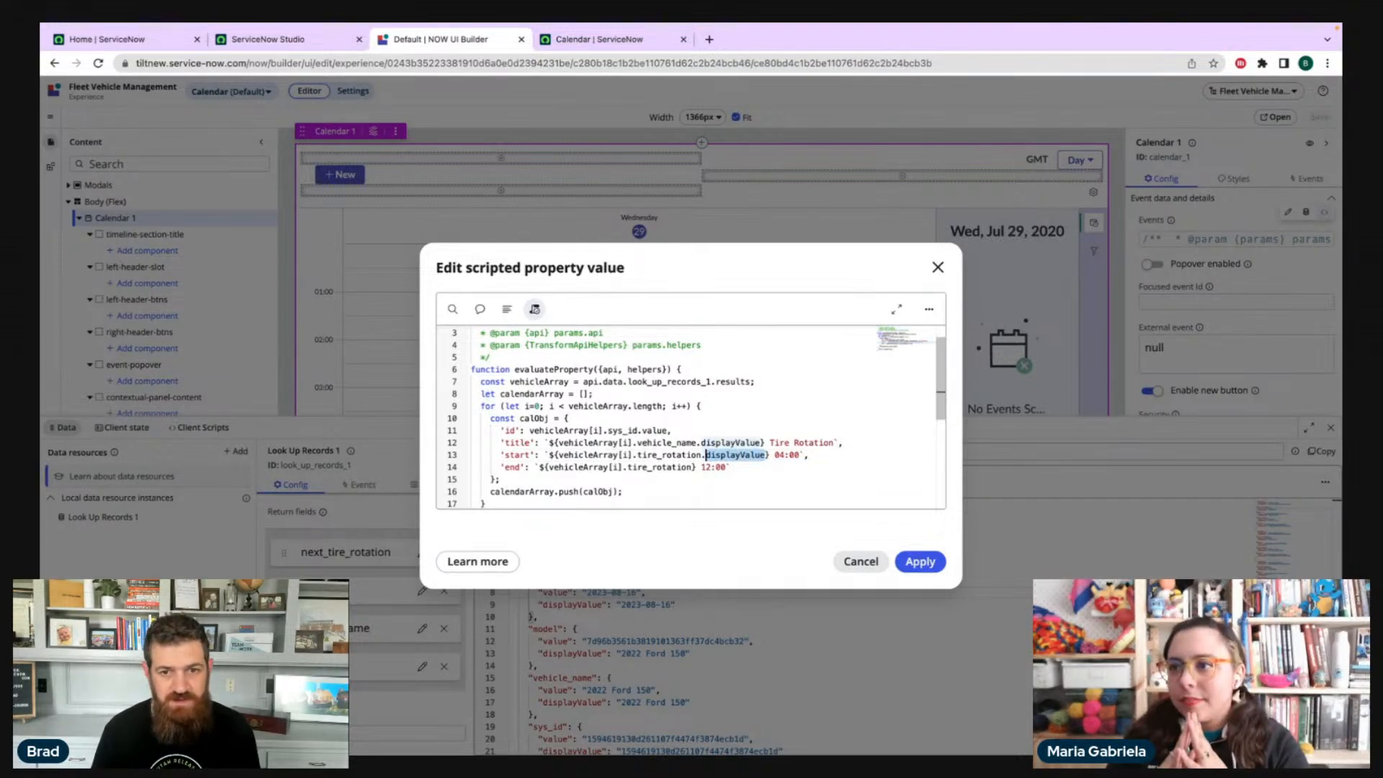
pyautogui.click(731, 467)
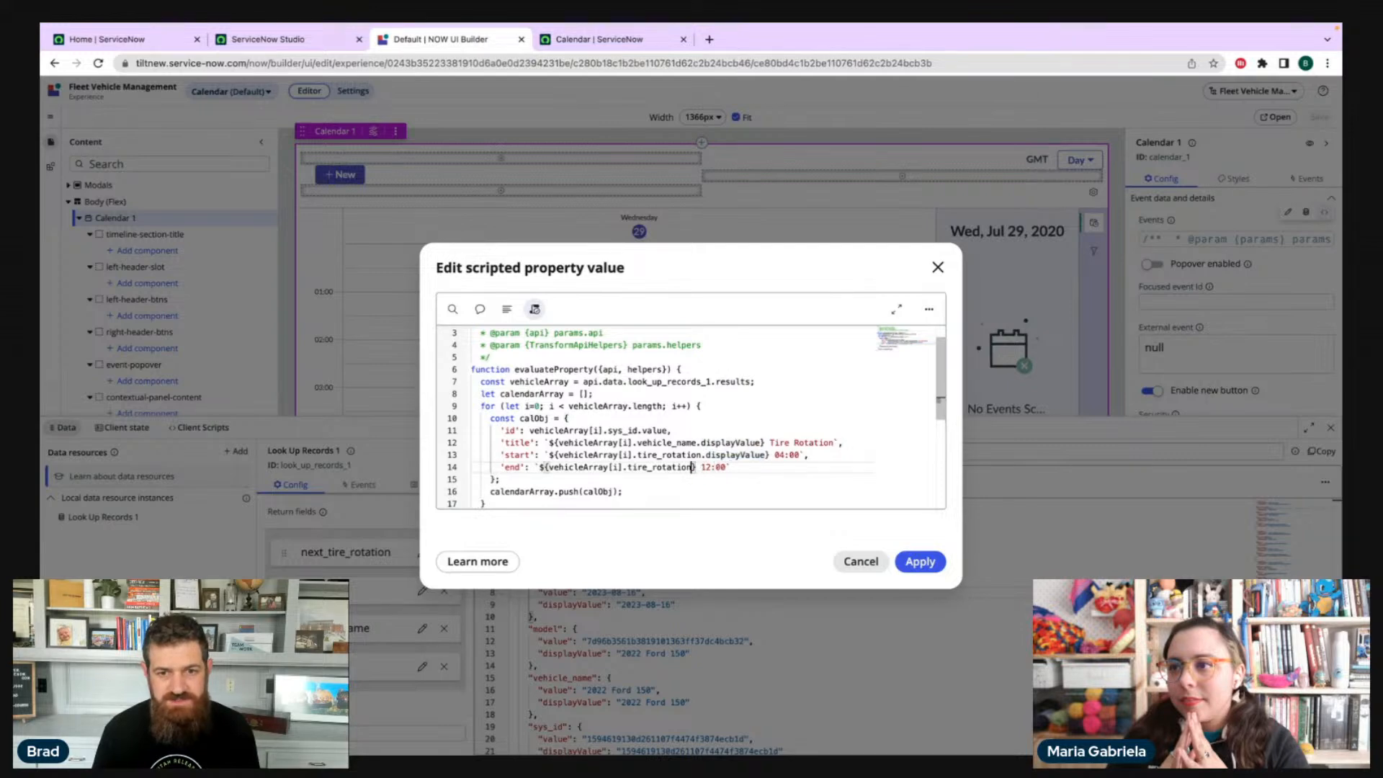
pyautogui.write('.')
pyautogui.hotkey('ctrl', 'v')
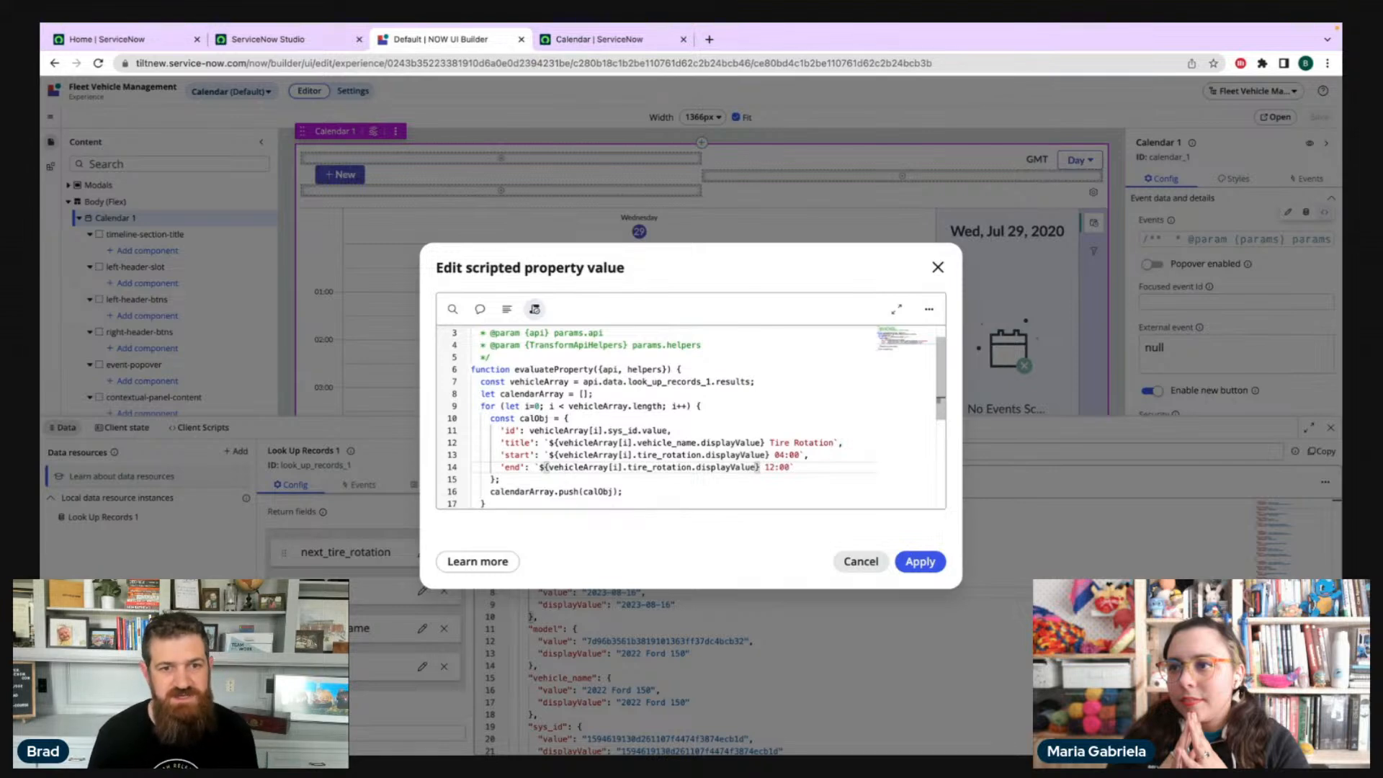
pyautogui.press('Down')
pyautogui.press('Down')
pyautogui.press('Down')
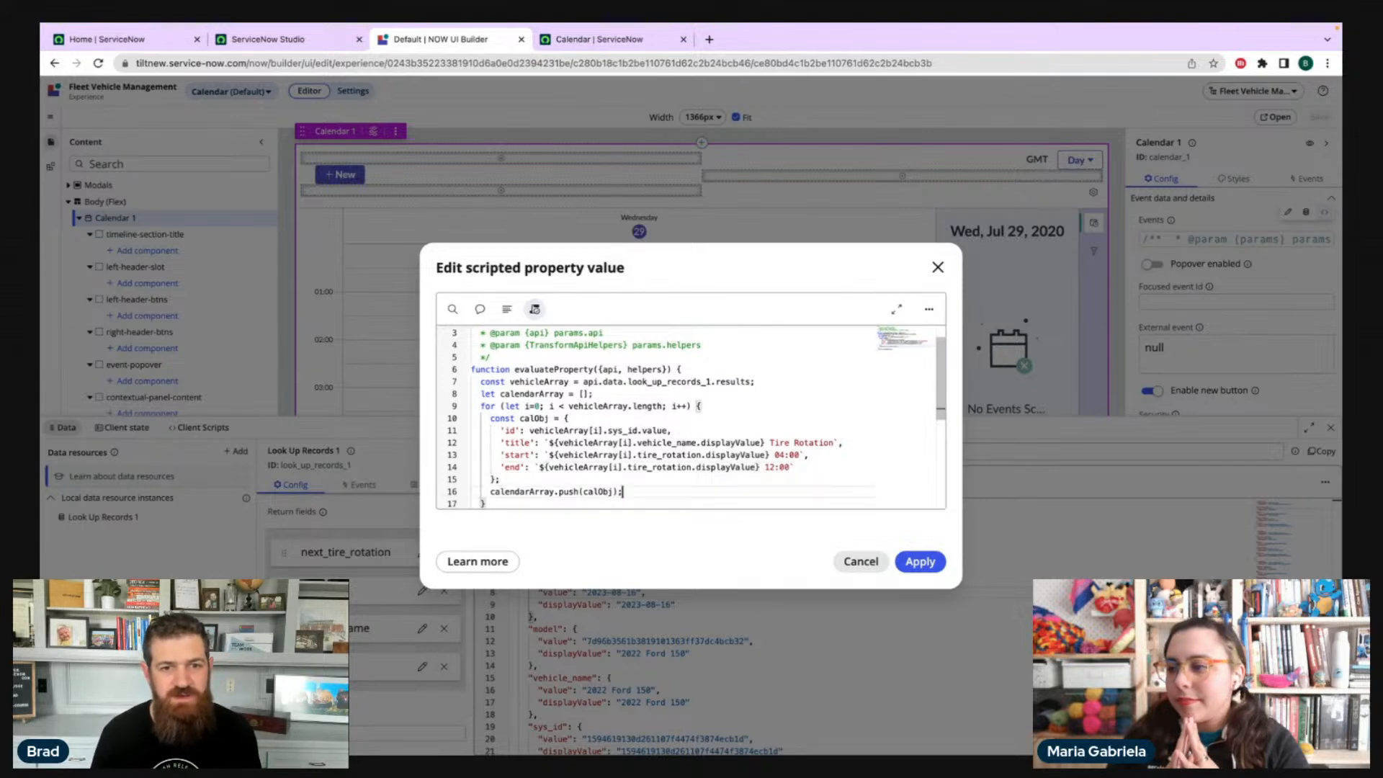
# - Change tire_rotation to next_tire_rotation in the 'start' and 'end' values, and apply the script and save the page
pyautogui.click(755, 456)
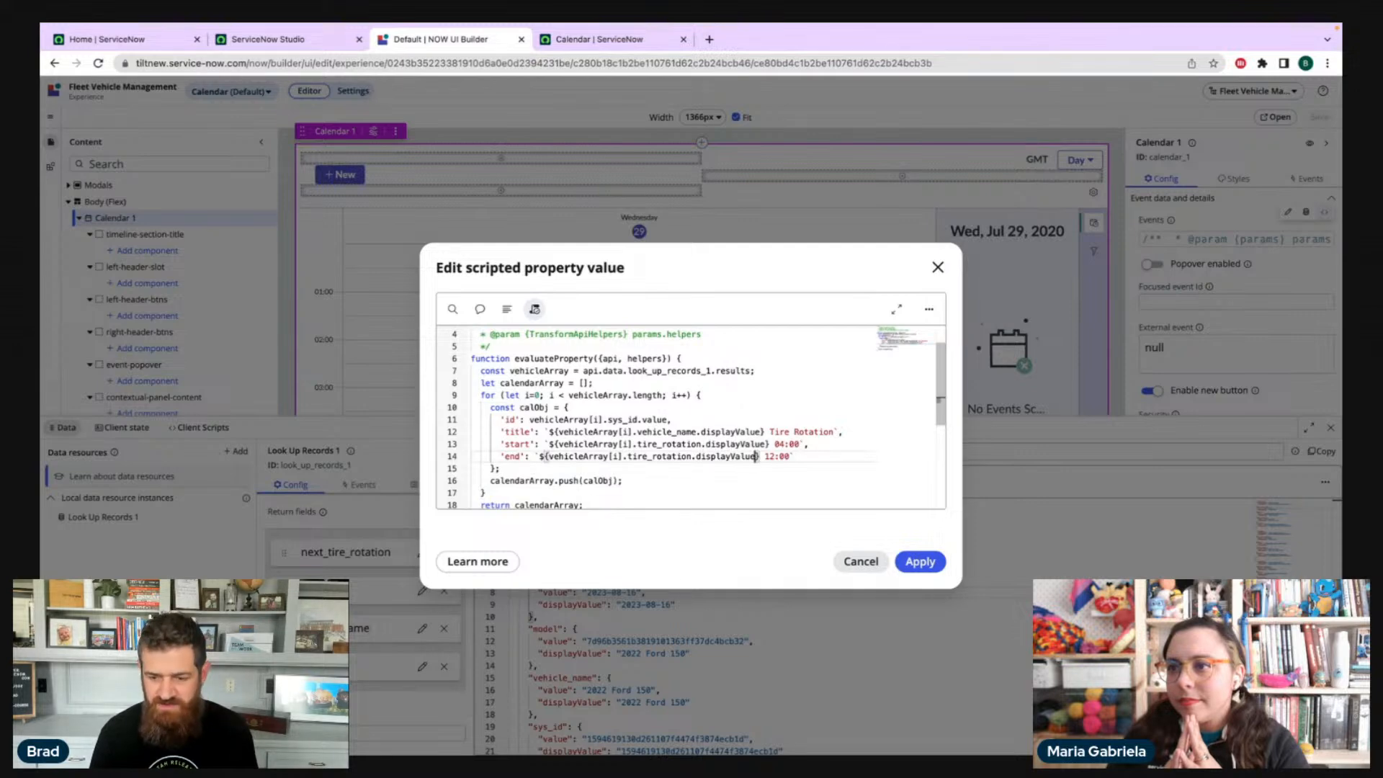
pyautogui.click(755, 444)
pyautogui.click(726, 444)
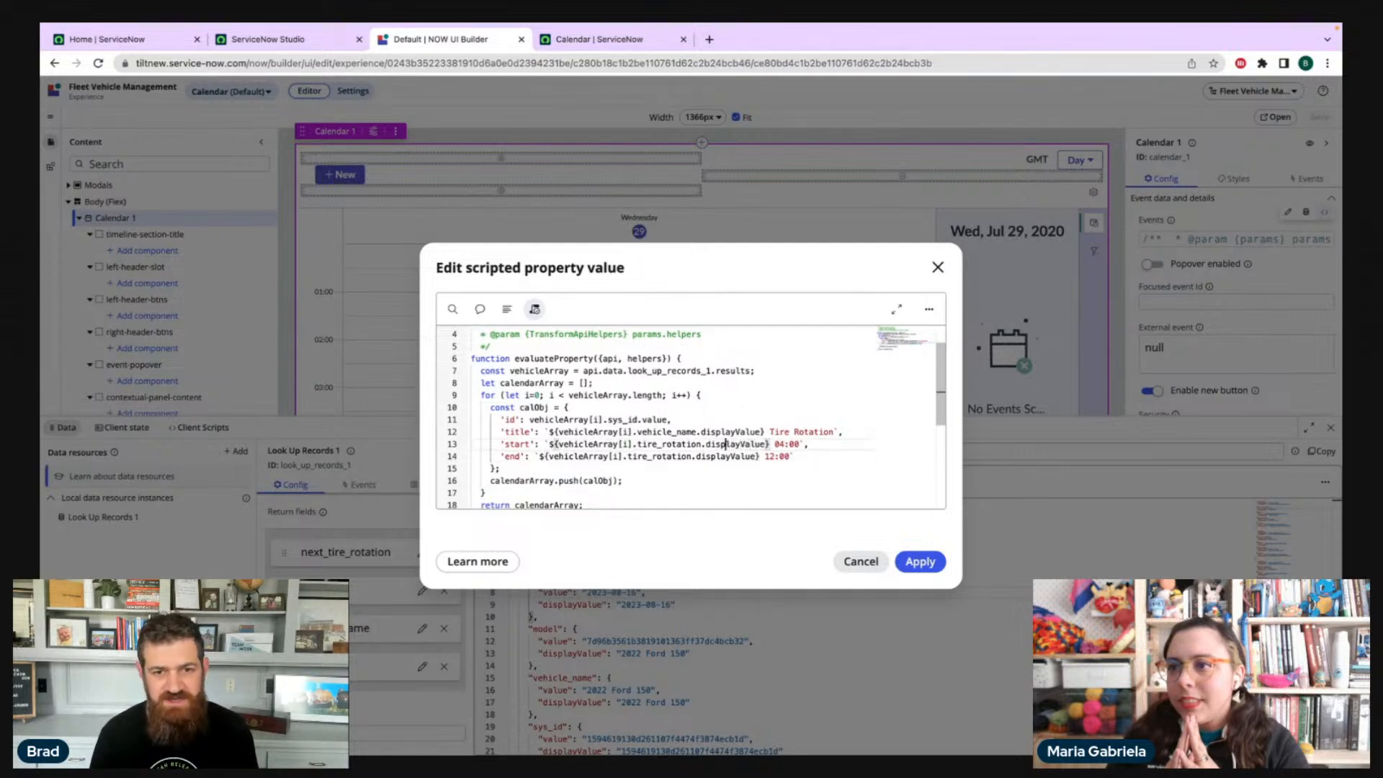
pyautogui.write('next_')
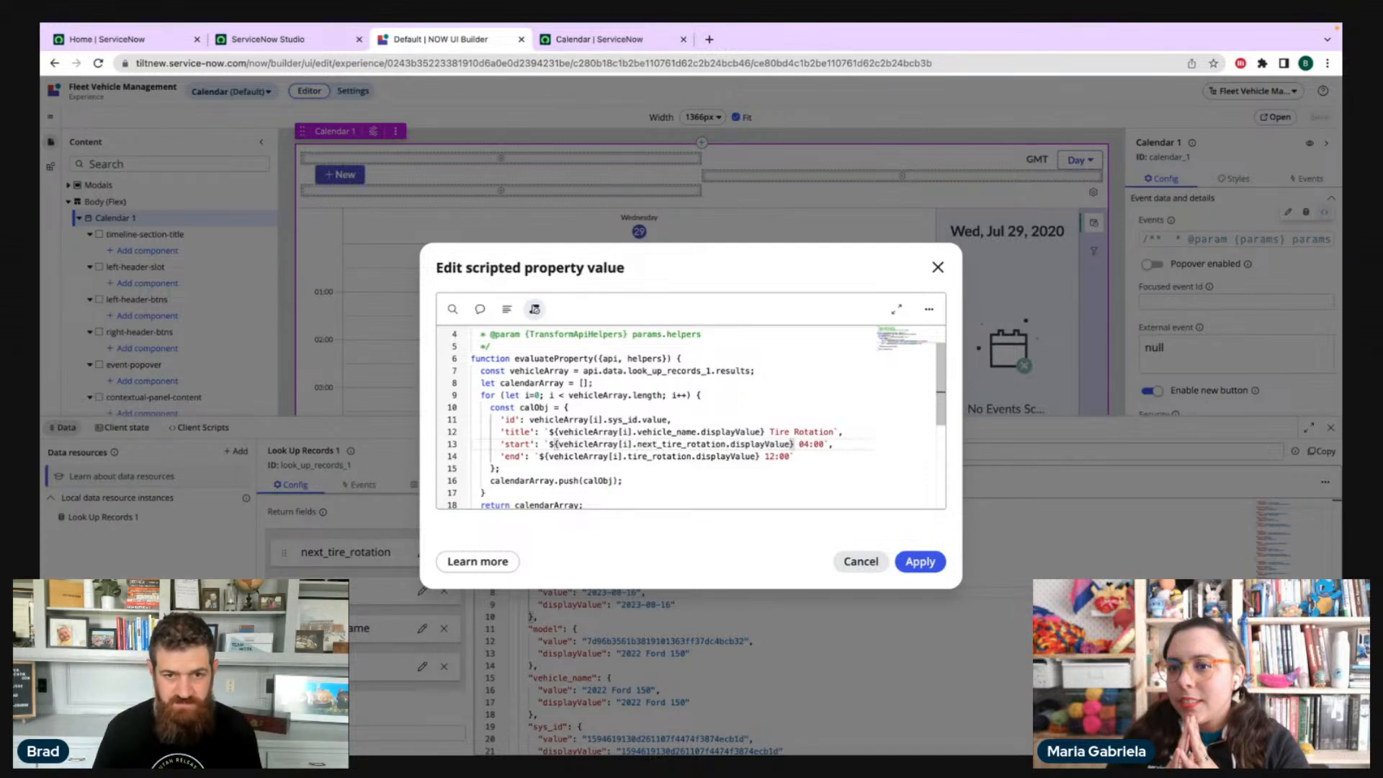
pyautogui.write('next_')
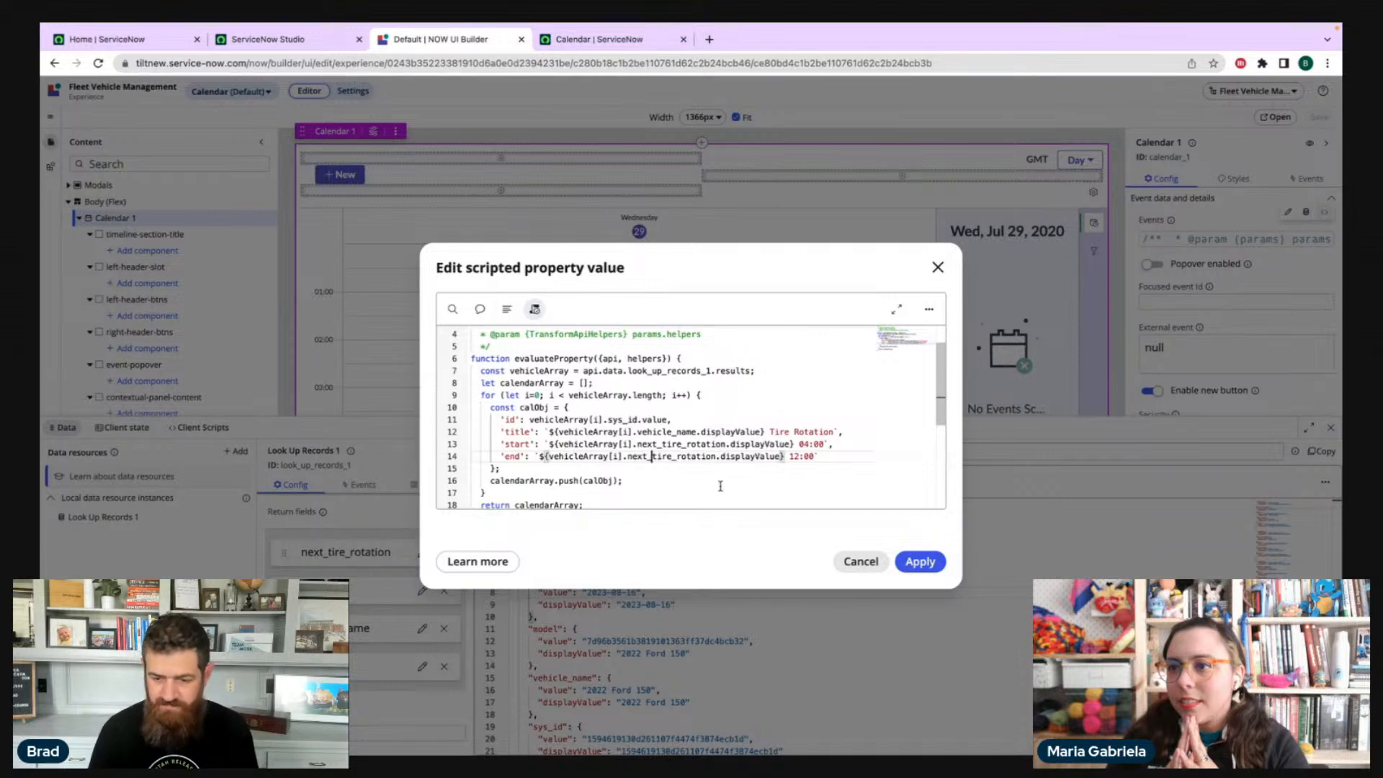
pyautogui.click(926, 562)
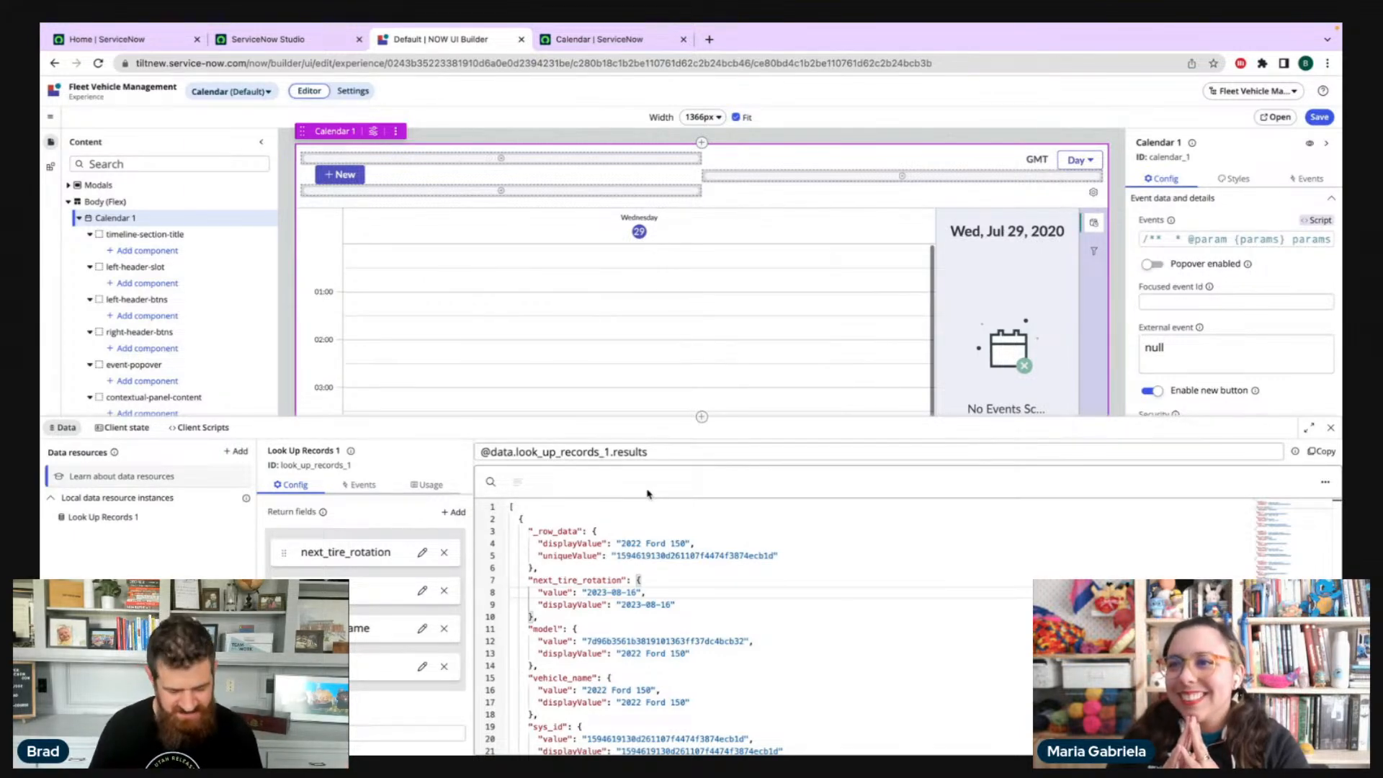
pyautogui.hotkey('ctrl', 's')
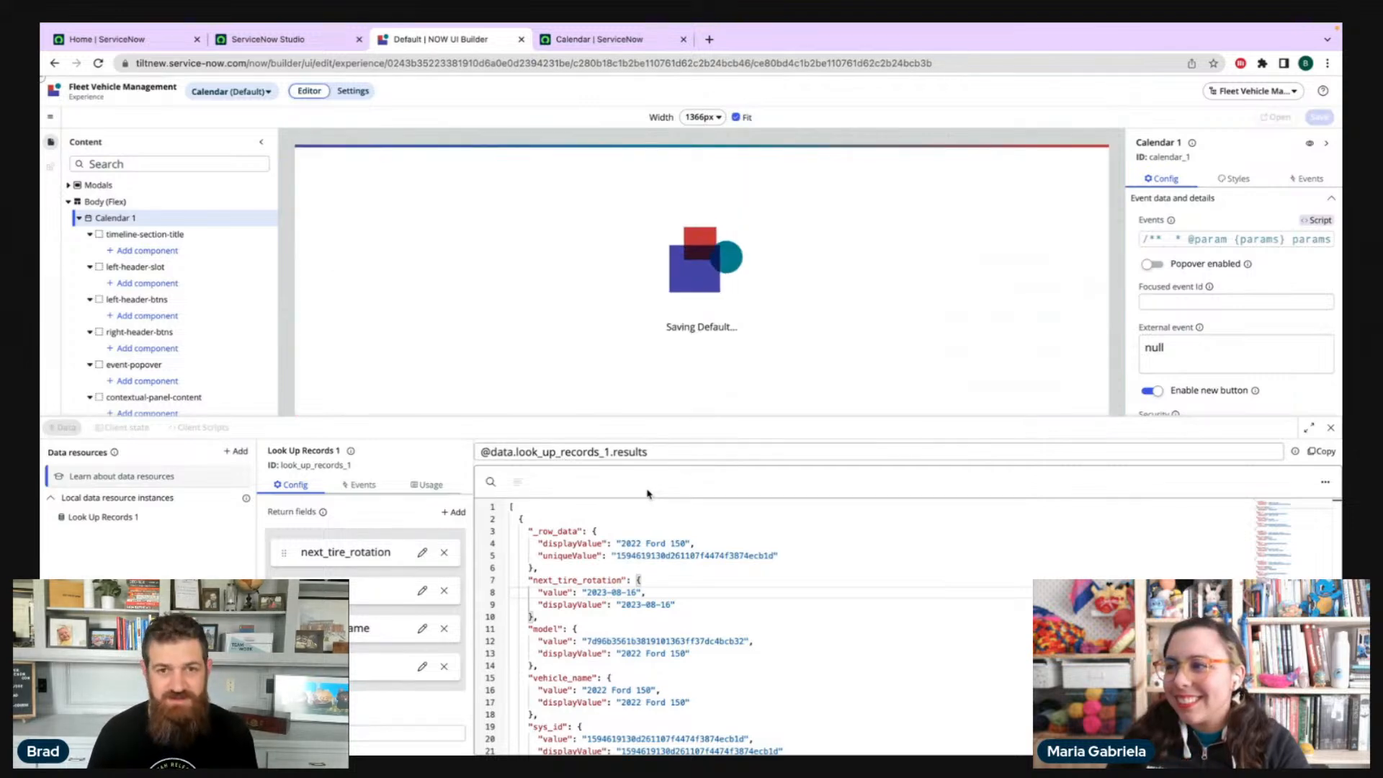
# - Switch to the live Calendar page, jump to today's date and inspect the tire rotation events in the calendar's Week view
pyautogui.click(590, 43)
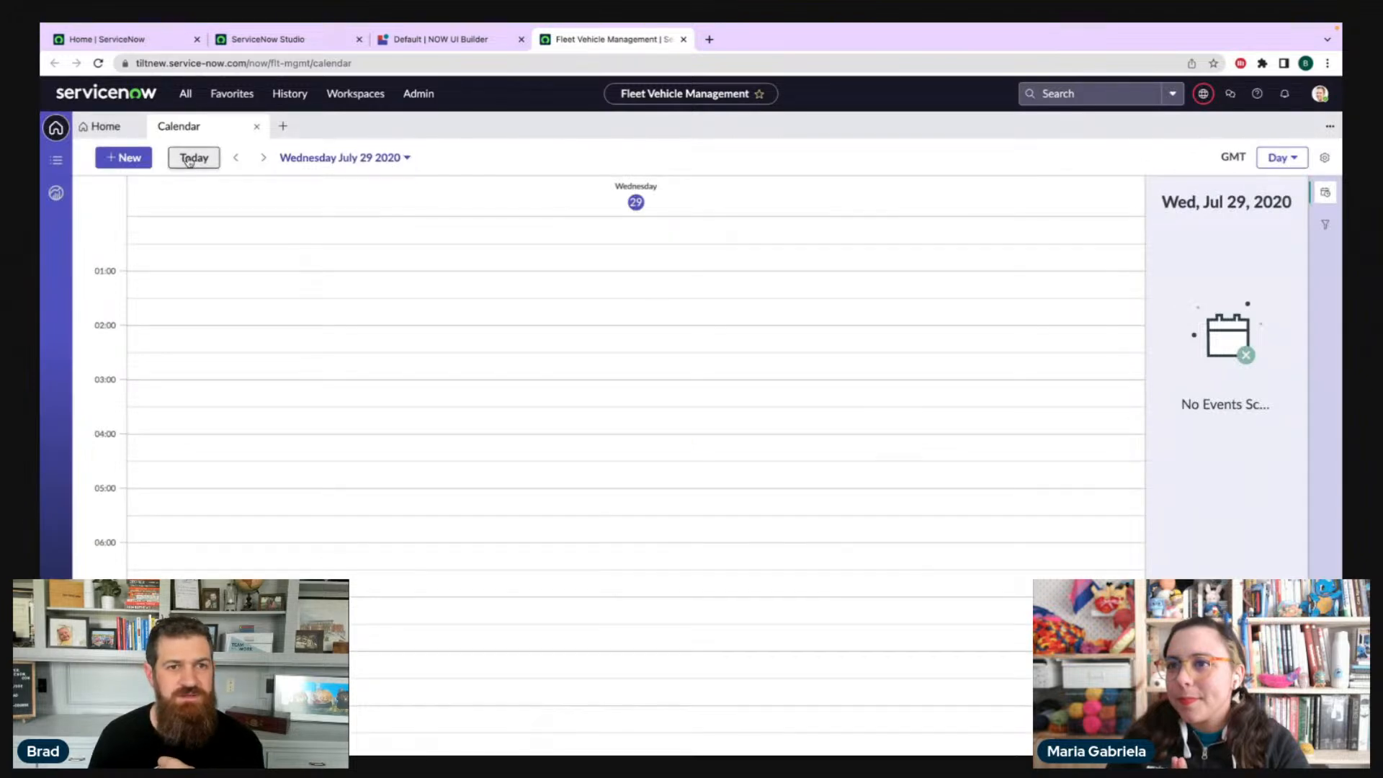
pyautogui.click(1295, 162)
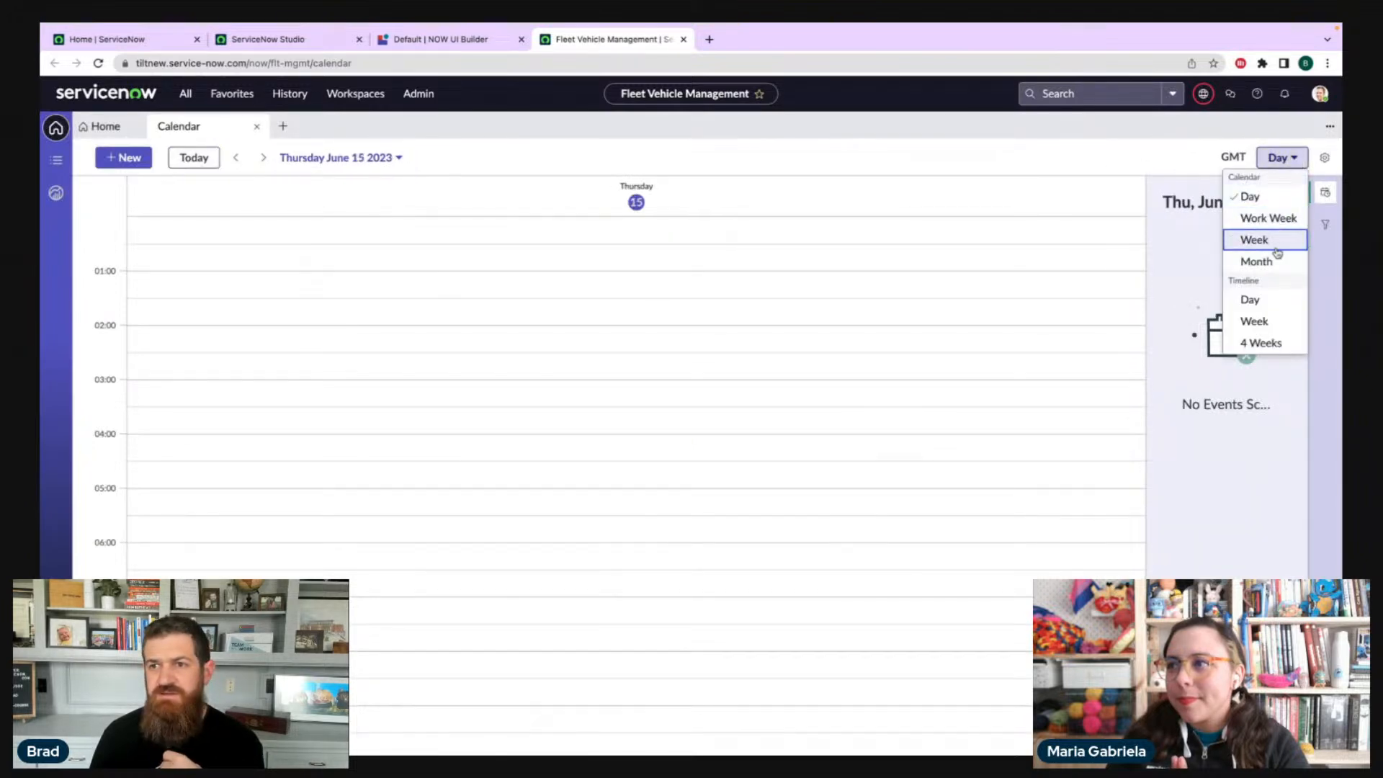
pyautogui.click(1254, 240)
pyautogui.scroll(-5, 710, 325)
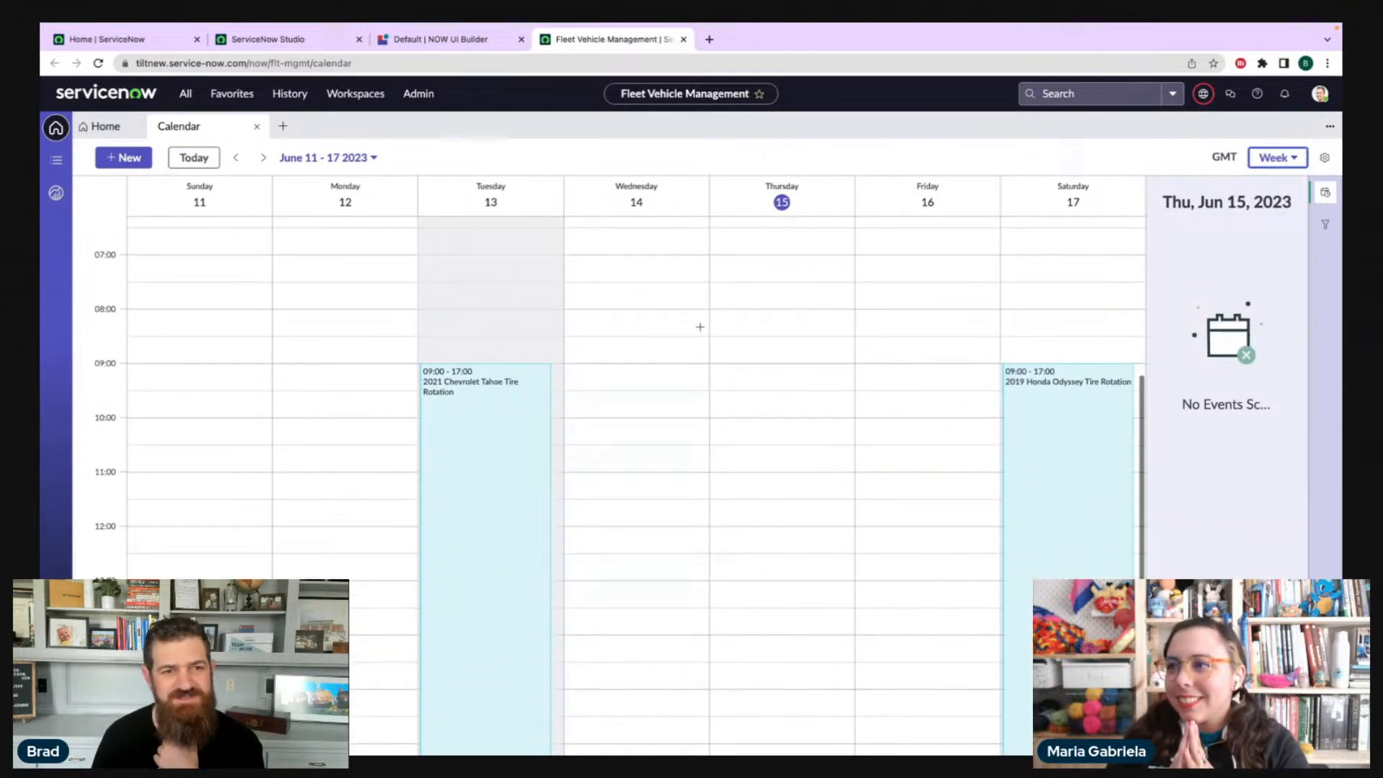
pyautogui.scroll(5, 574, 370)
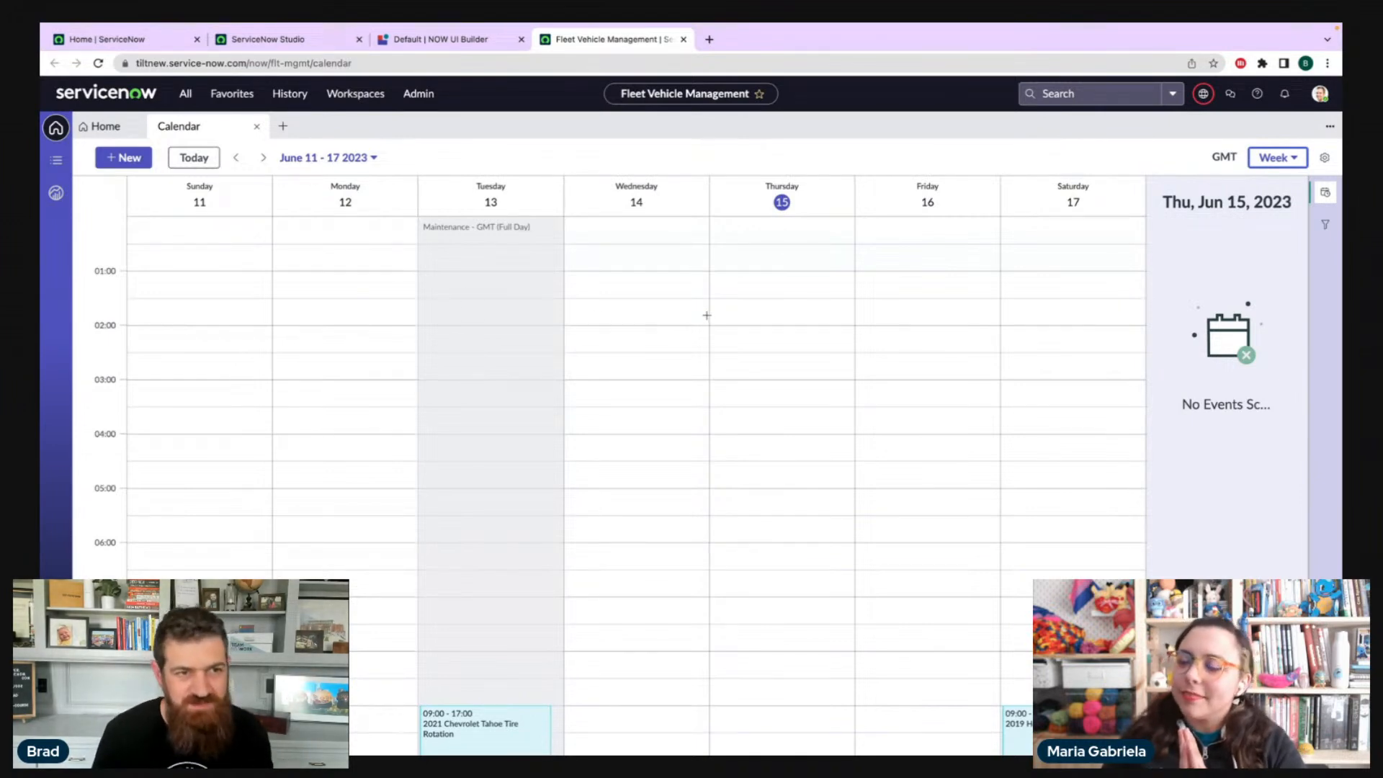
pyautogui.scroll(-3, 706, 412)
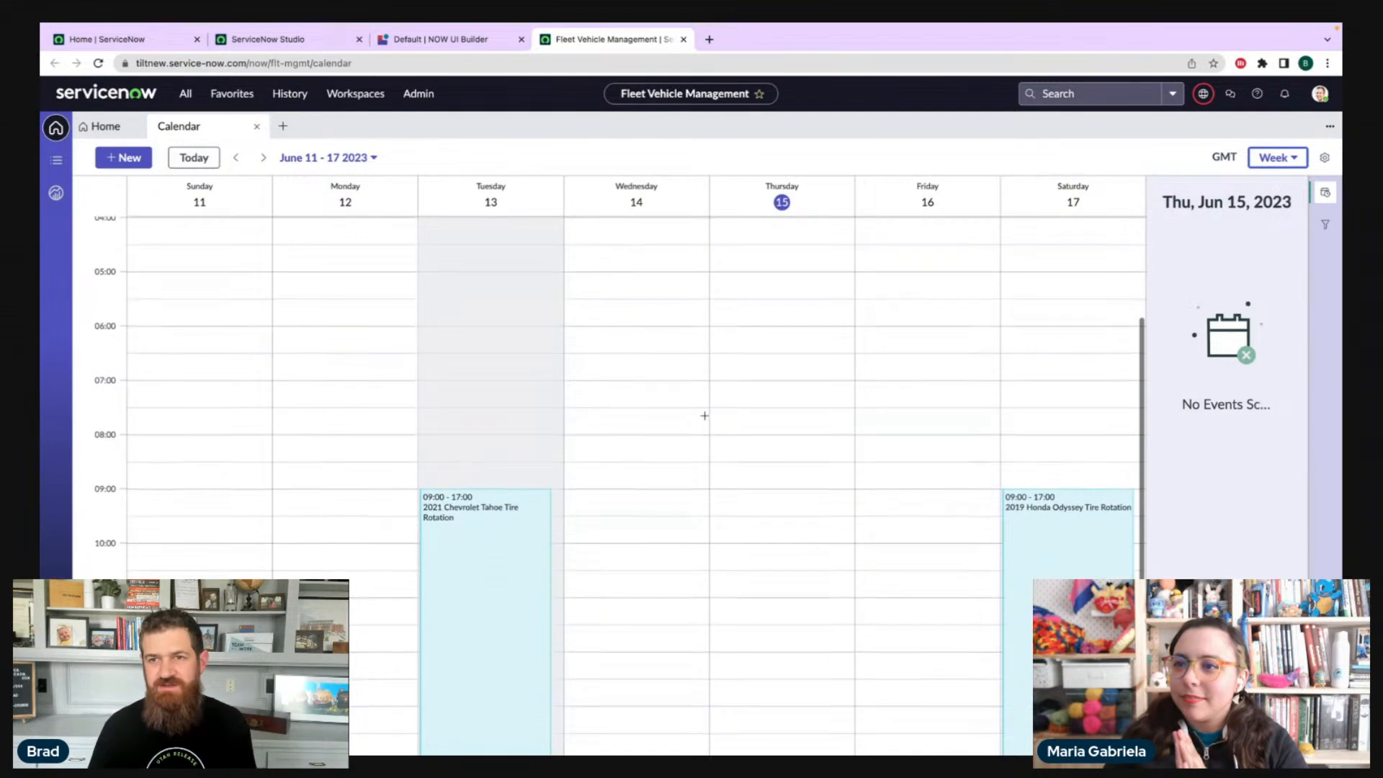
# - Review the tire rotation events in the calendar's Month view, and return to the Week view to examine their hours
pyautogui.click(1292, 160)
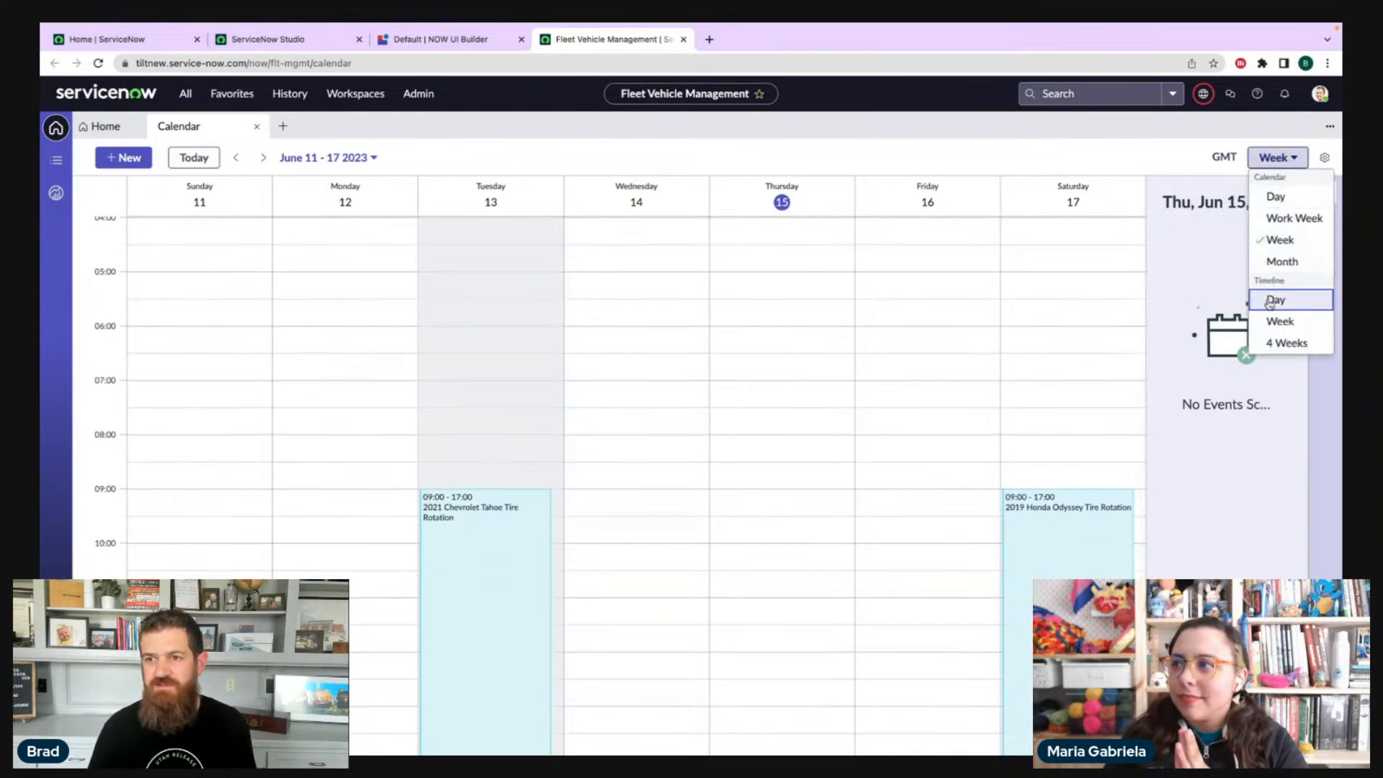
pyautogui.click(1280, 262)
pyautogui.scroll(-1, 681, 305)
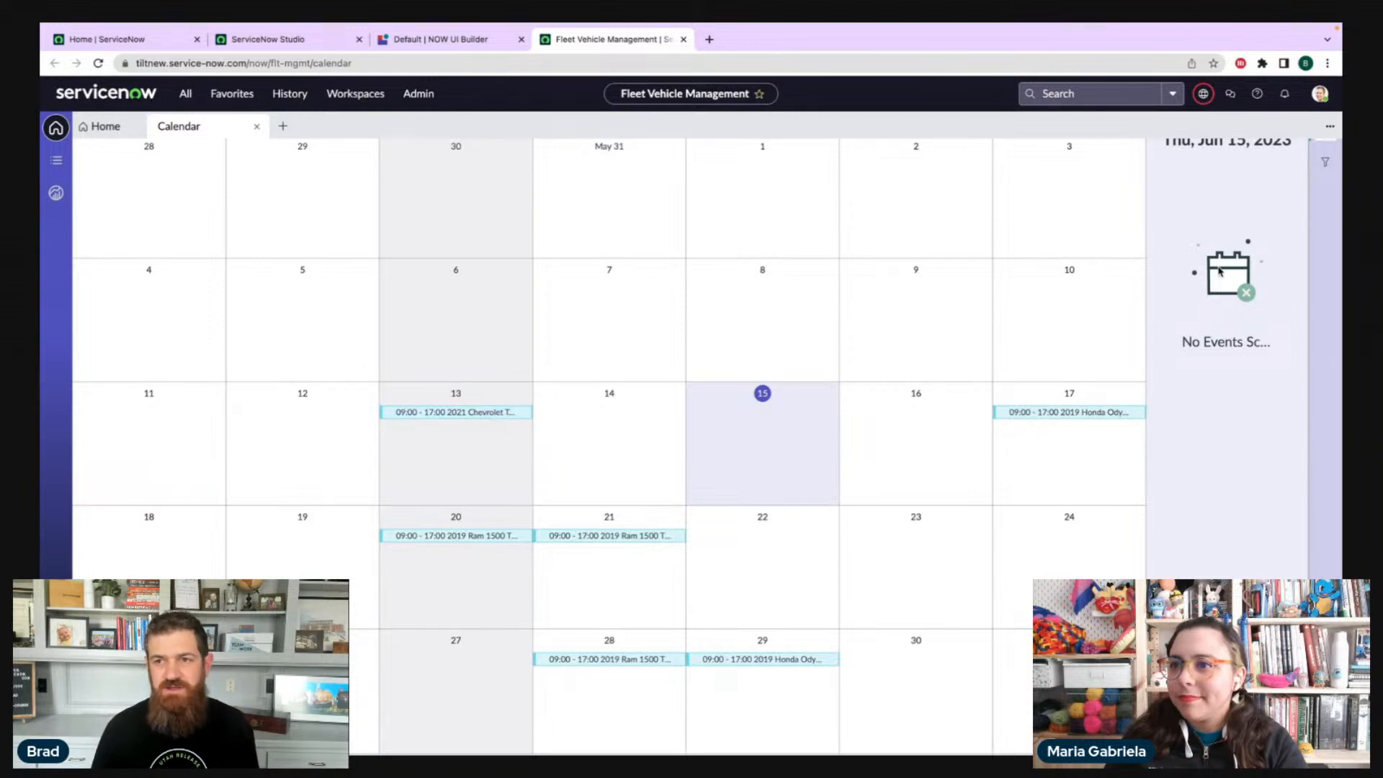
pyautogui.scroll(1, 1153, 235)
pyautogui.click(1276, 159)
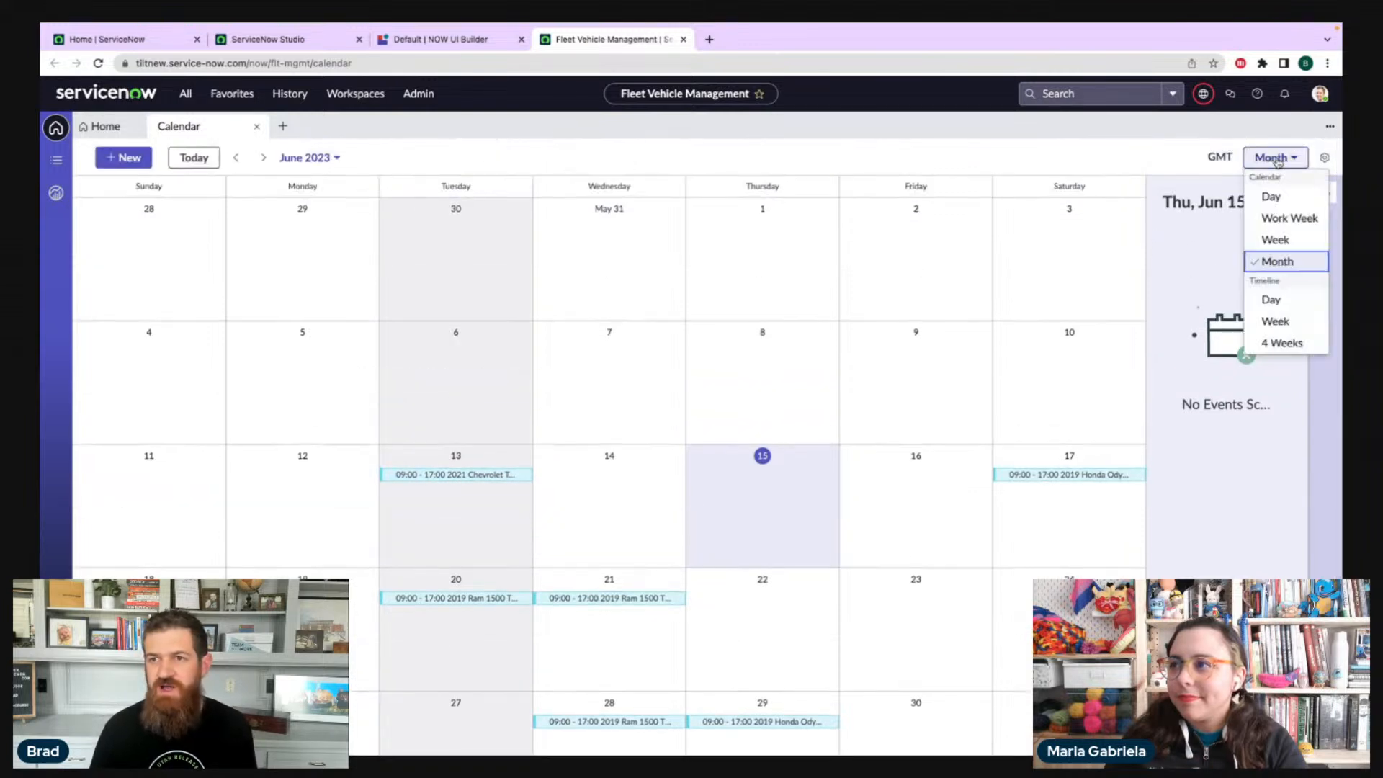
pyautogui.click(1274, 240)
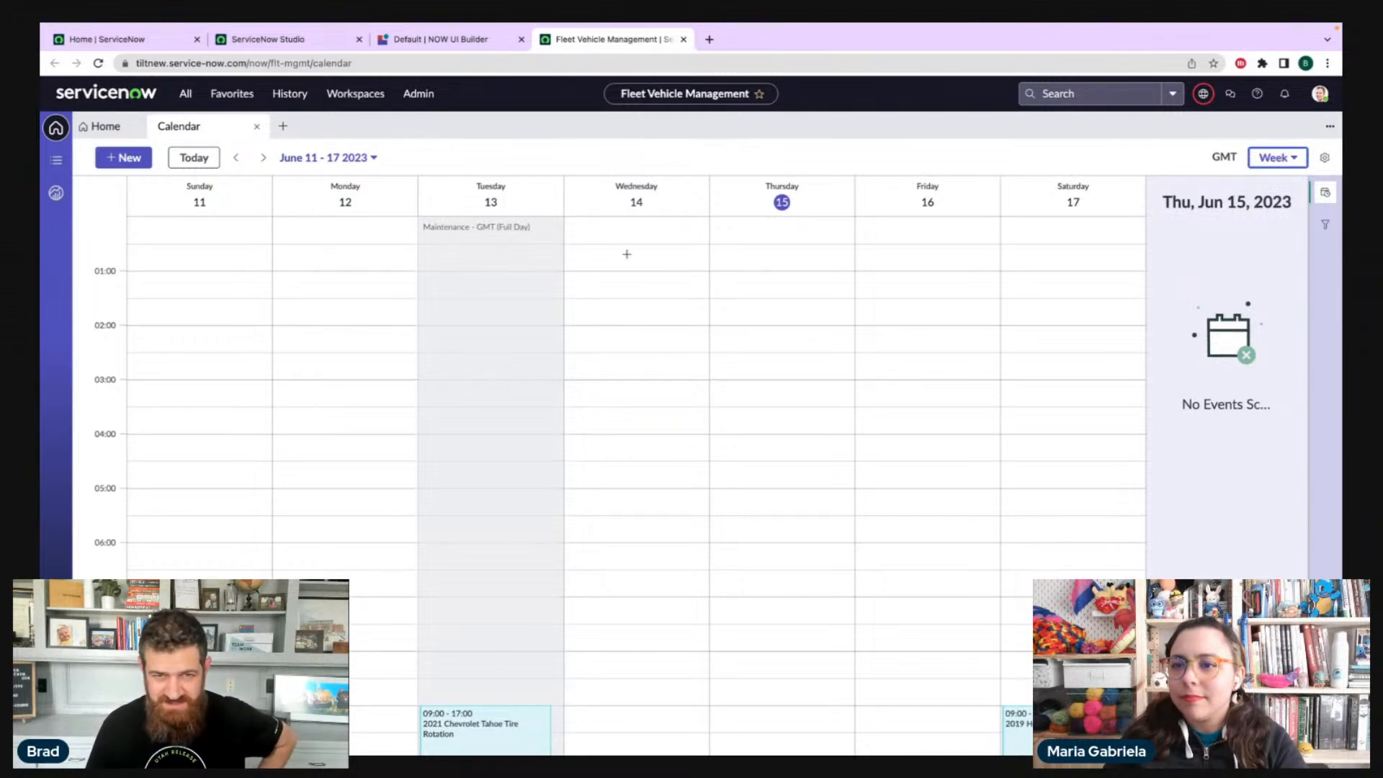
pyautogui.scroll(-3, 627, 254)
pyautogui.scroll(-5, 626, 254)
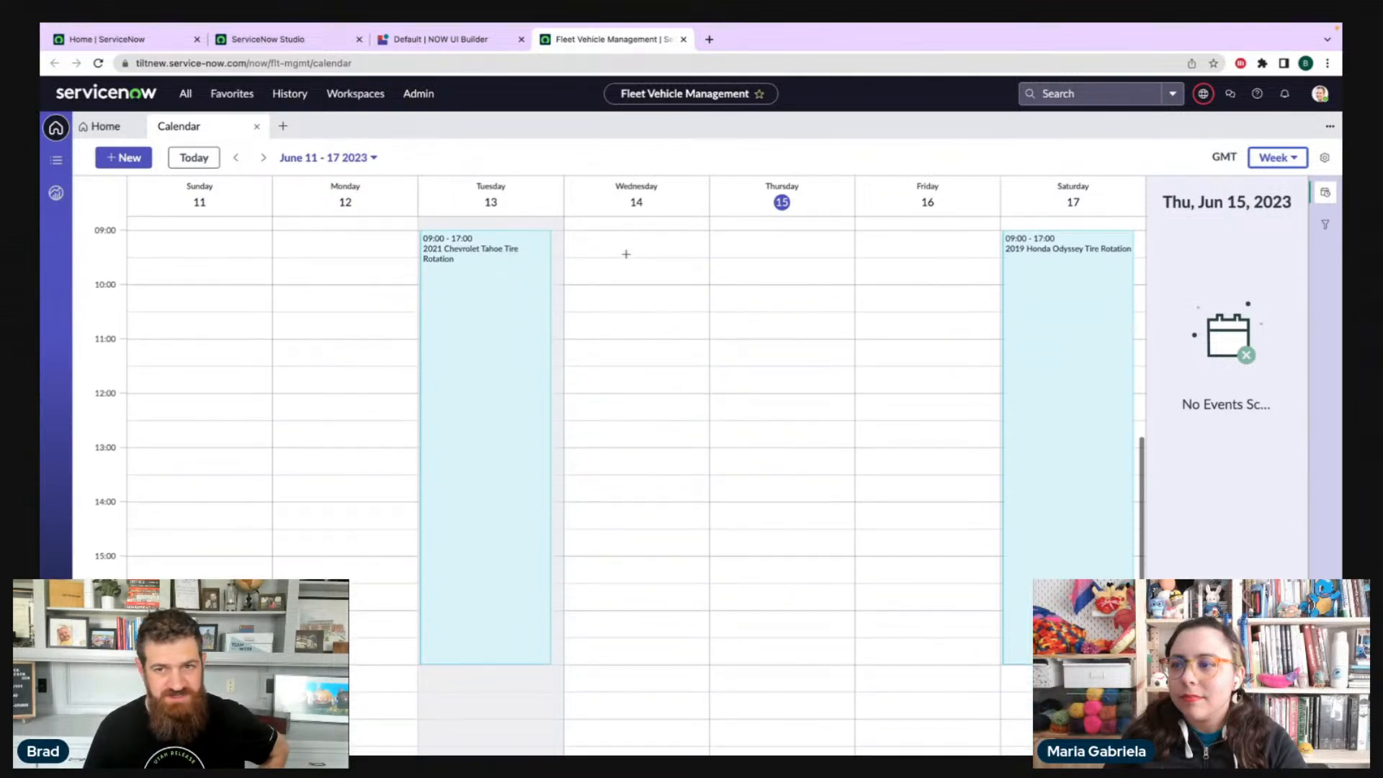
pyautogui.scroll(1, 626, 254)
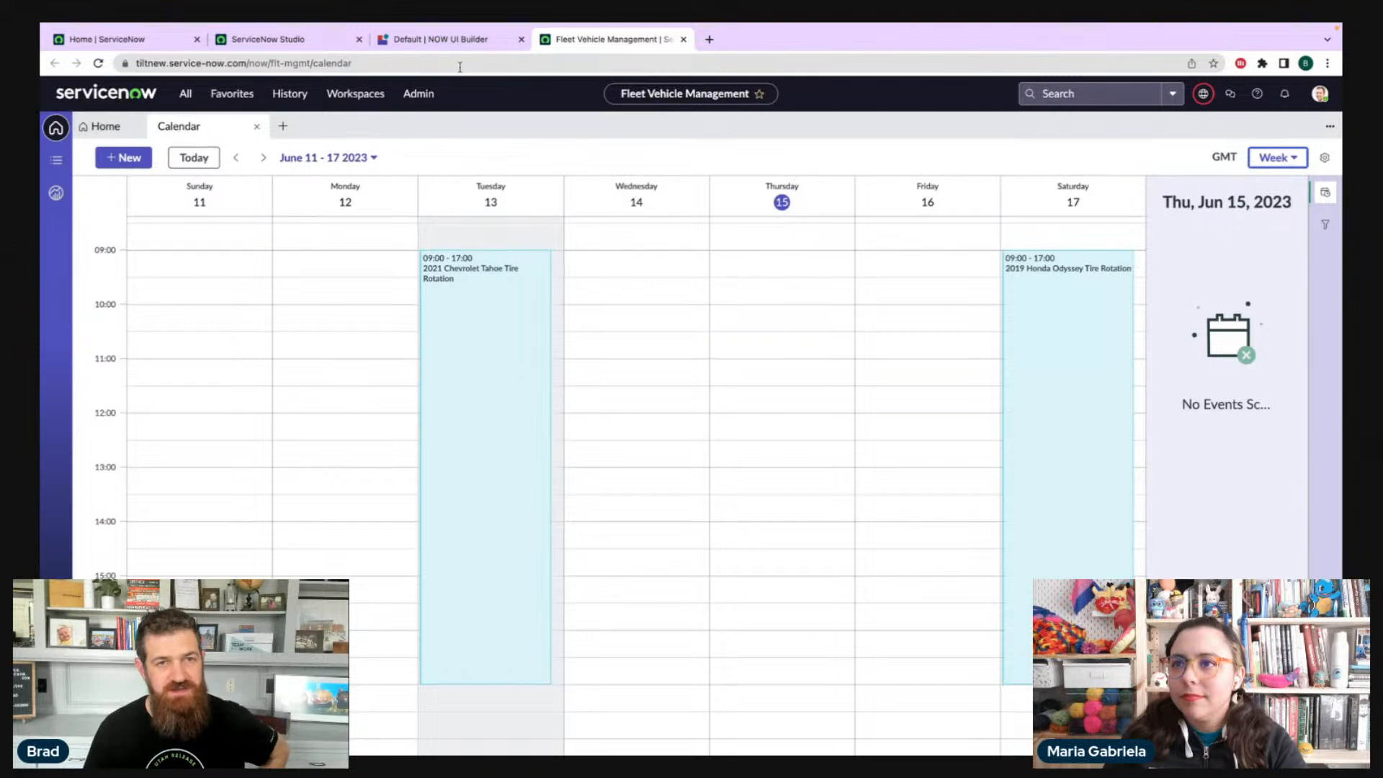
# - Return to UI Builder, close the data resources panel and change the year in Calendar 1's Context date to 2023
pyautogui.click(439, 44)
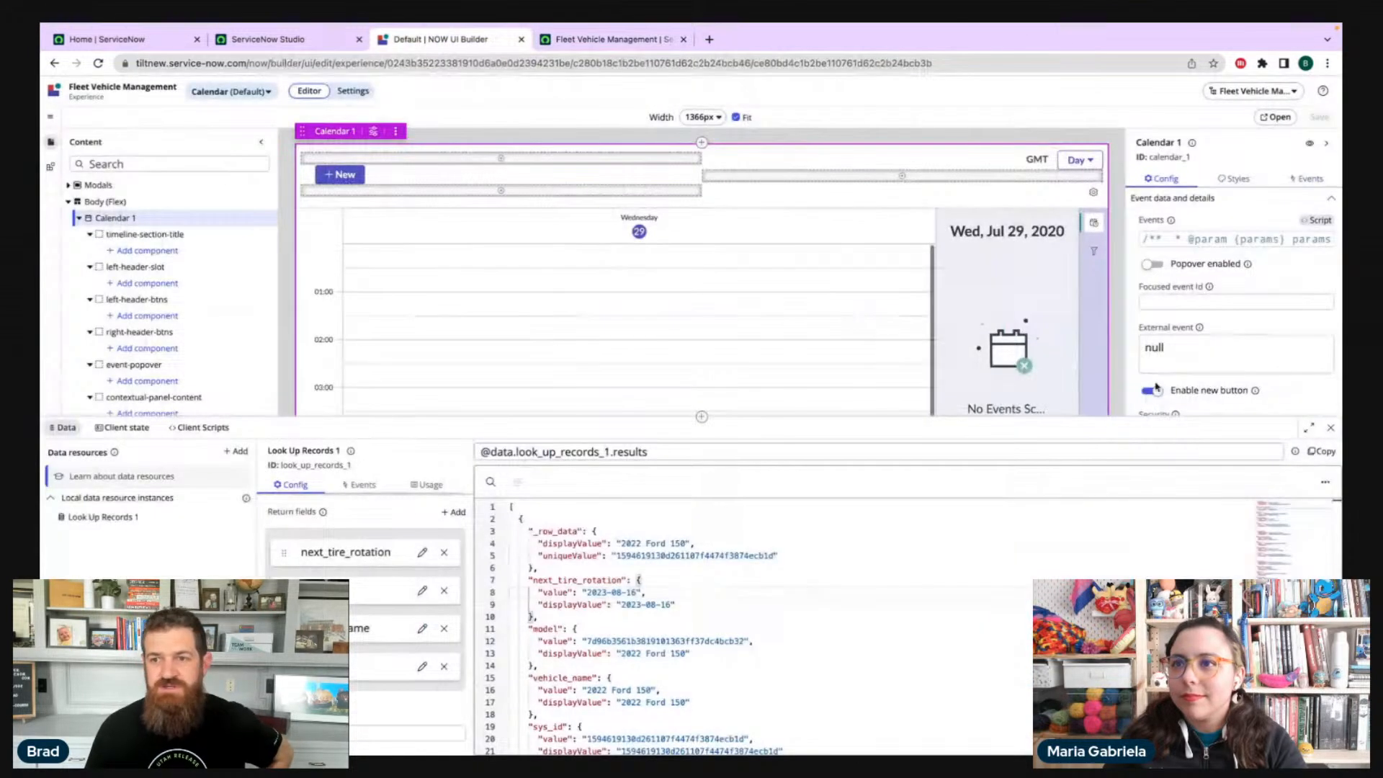
pyautogui.click(1330, 430)
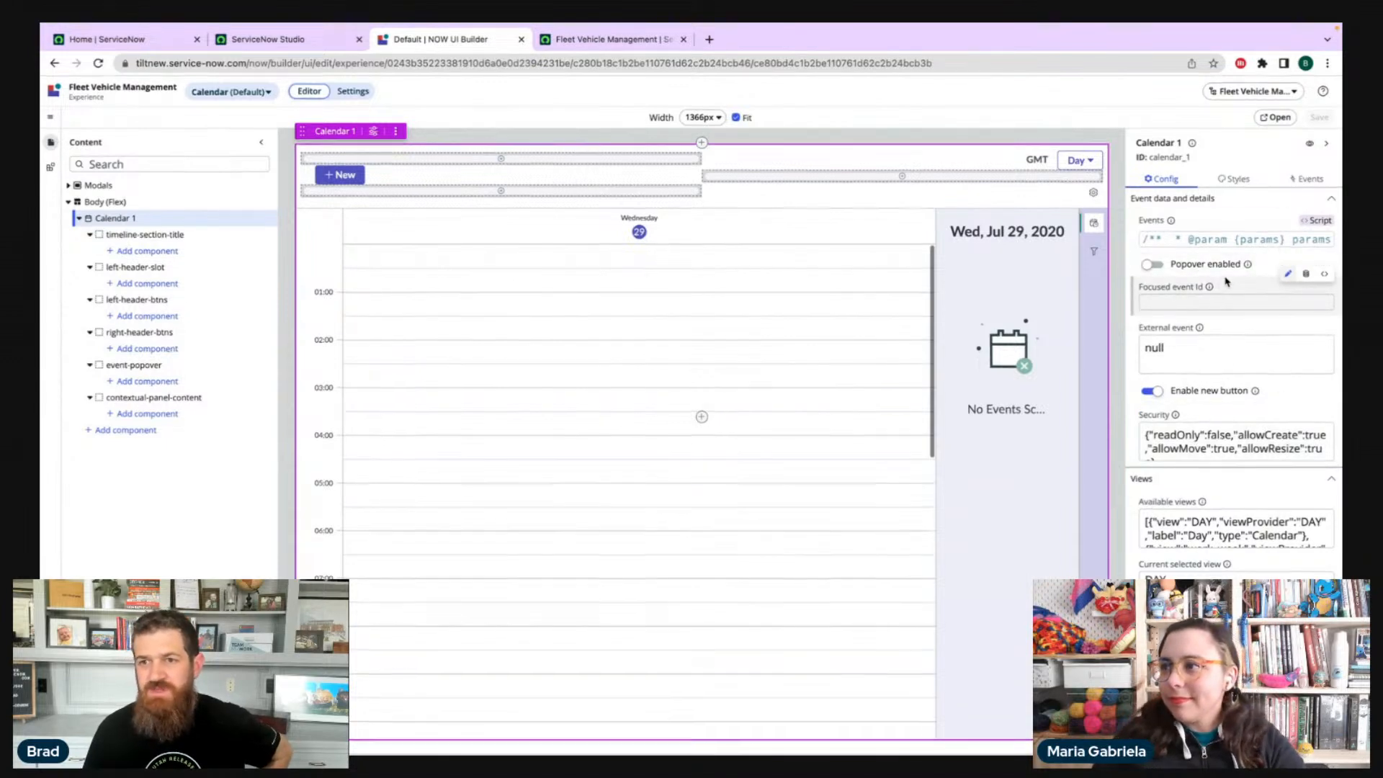
pyautogui.scroll(-1, 1226, 270)
pyautogui.scroll(-4, 1225, 270)
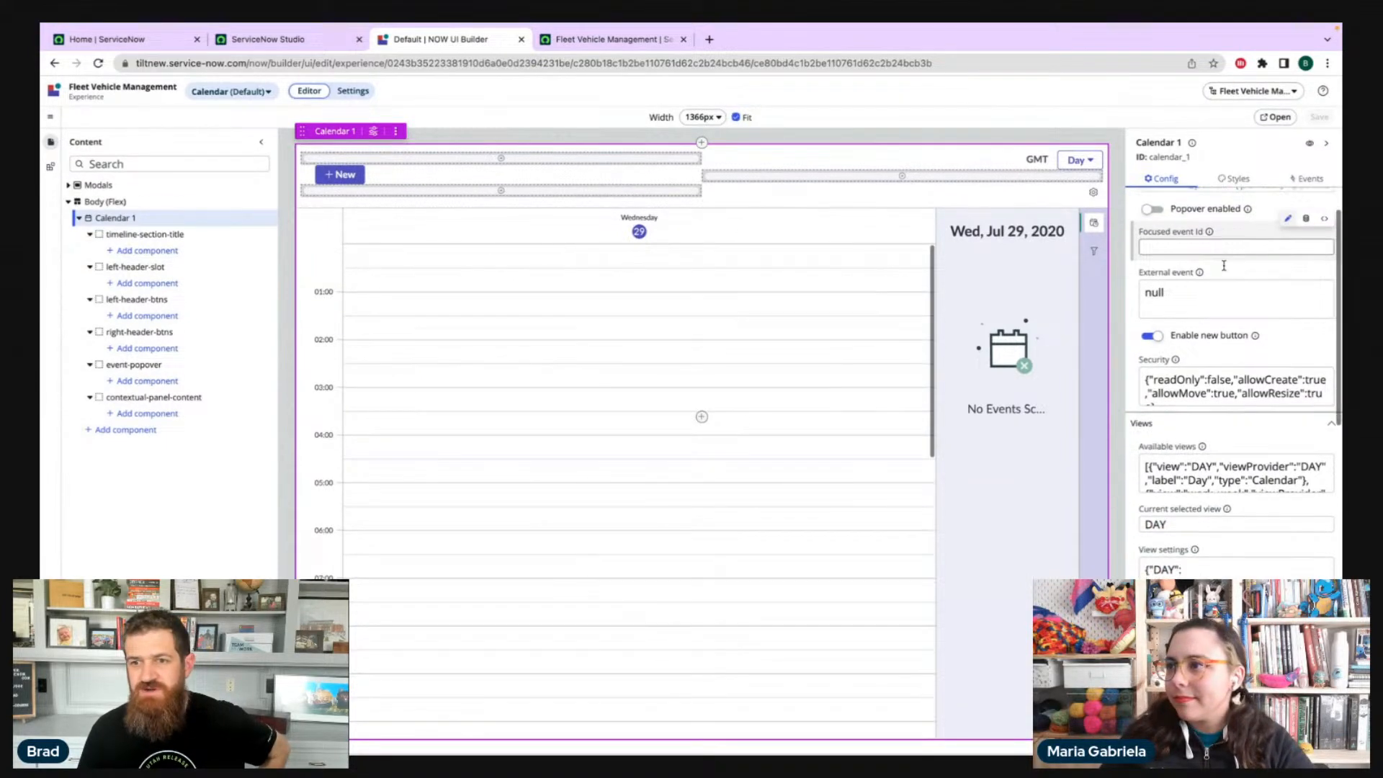
pyautogui.scroll(-10, 1254, 295)
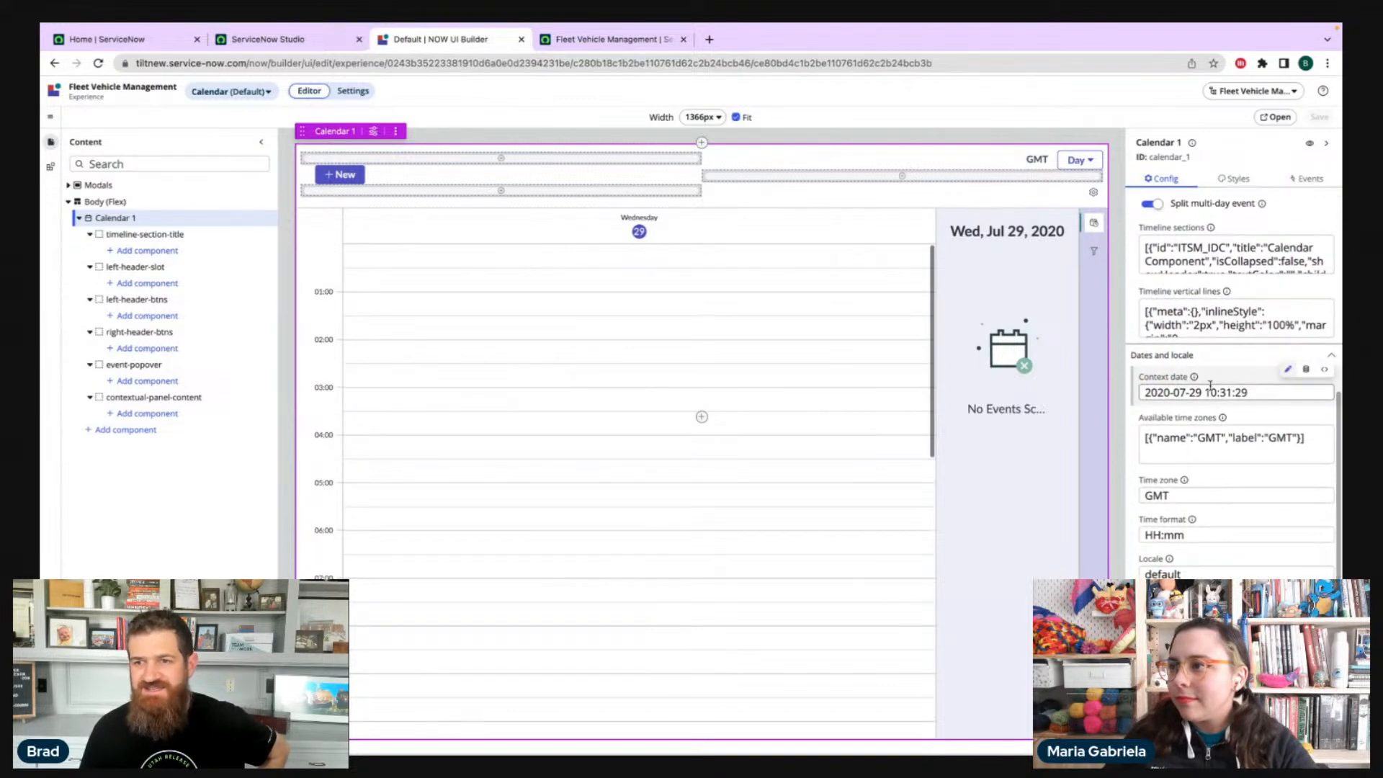
pyautogui.click(1251, 392)
pyautogui.click(1166, 394)
pyautogui.press('BackSpace')
pyautogui.write('3')
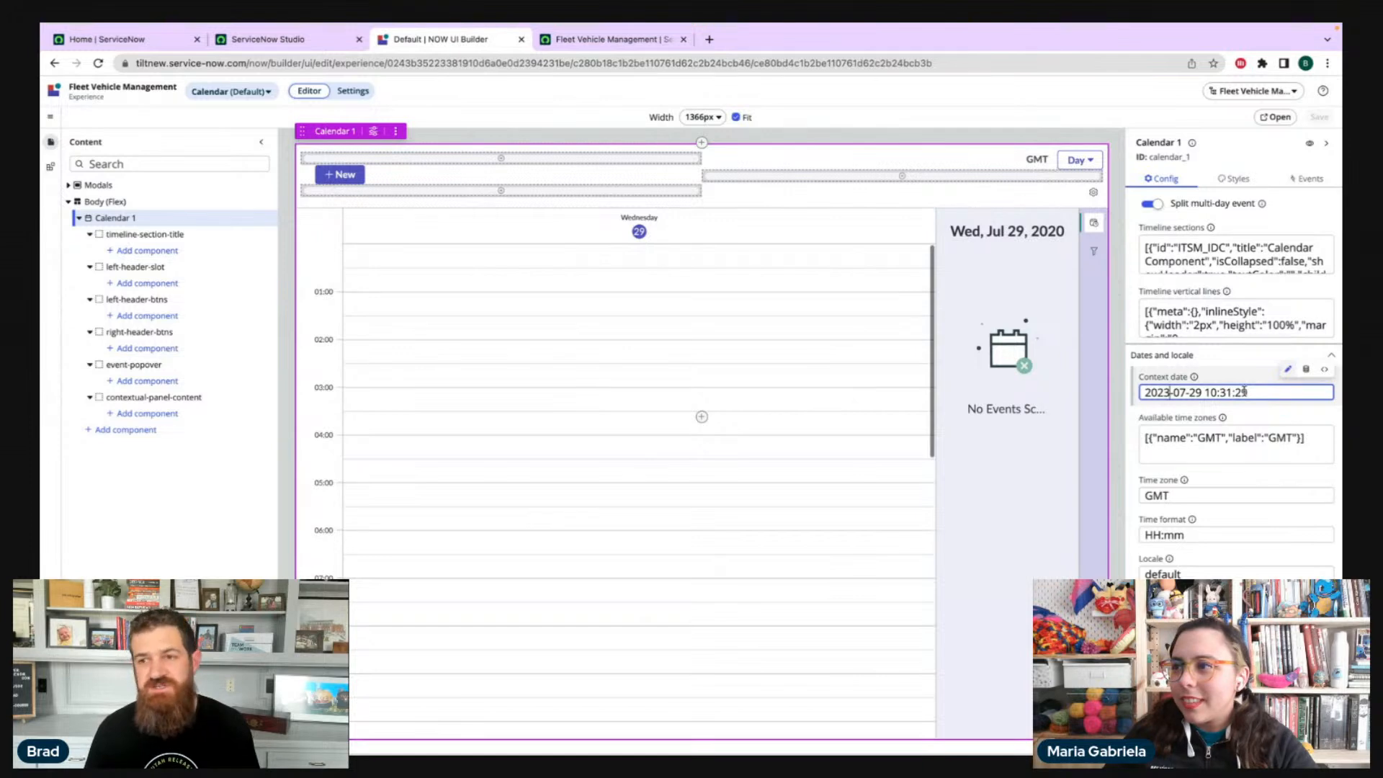
pyautogui.click(1306, 369)
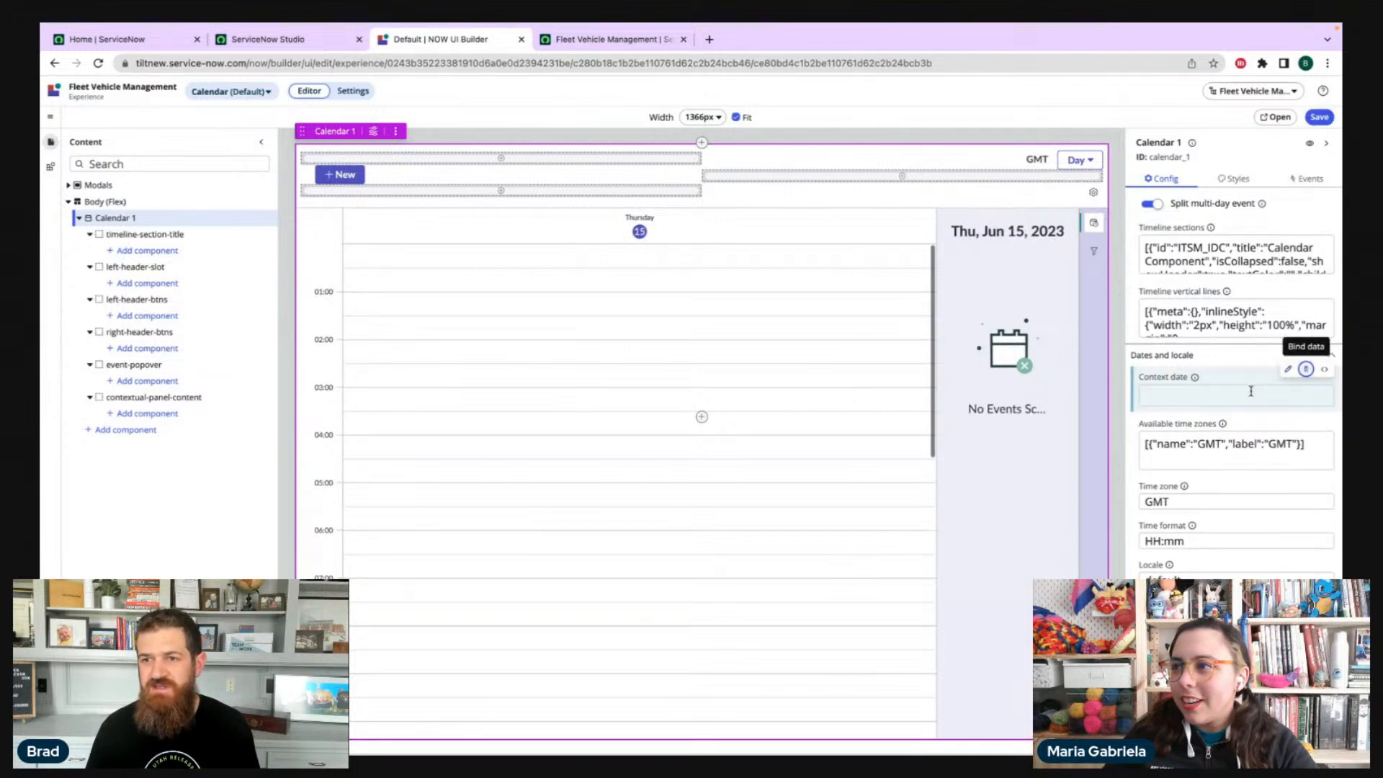
pyautogui.click(1238, 396)
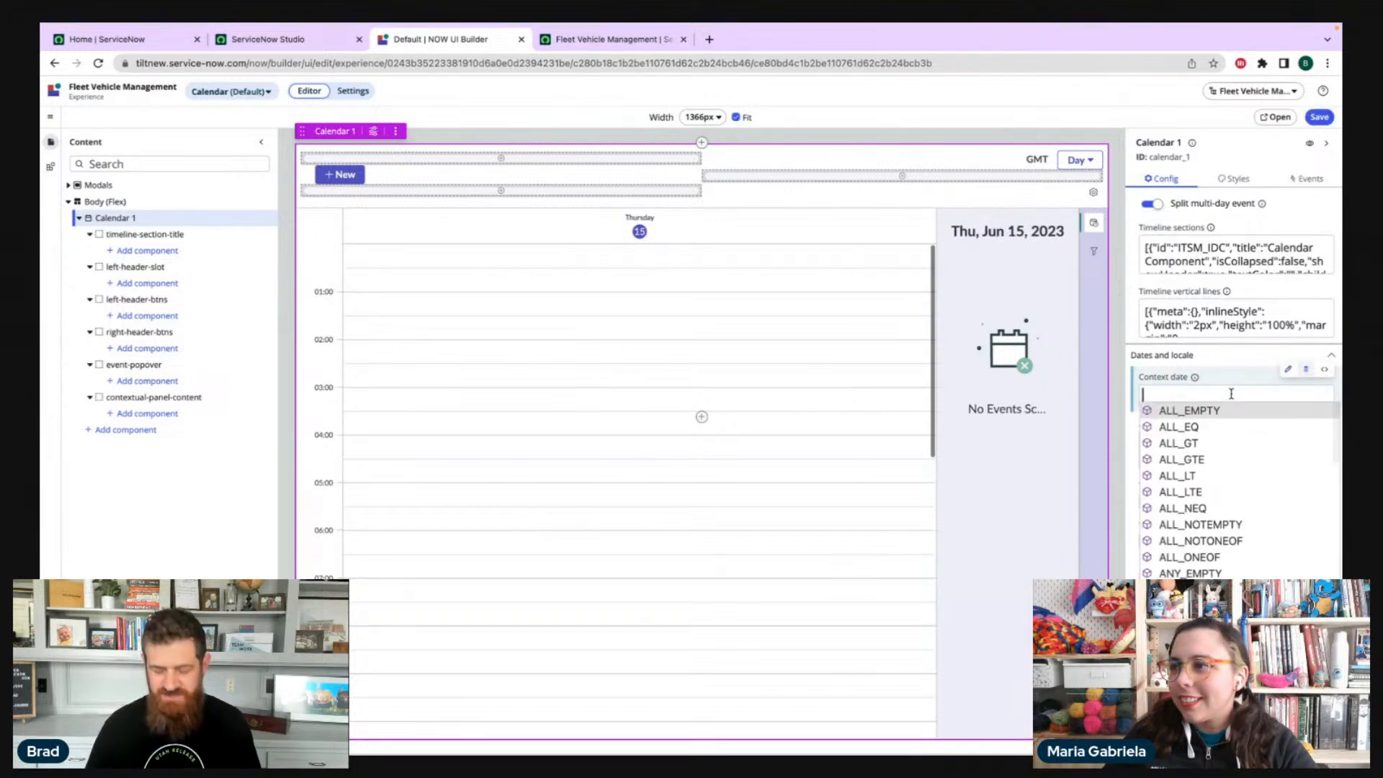
pyautogui.write('@')
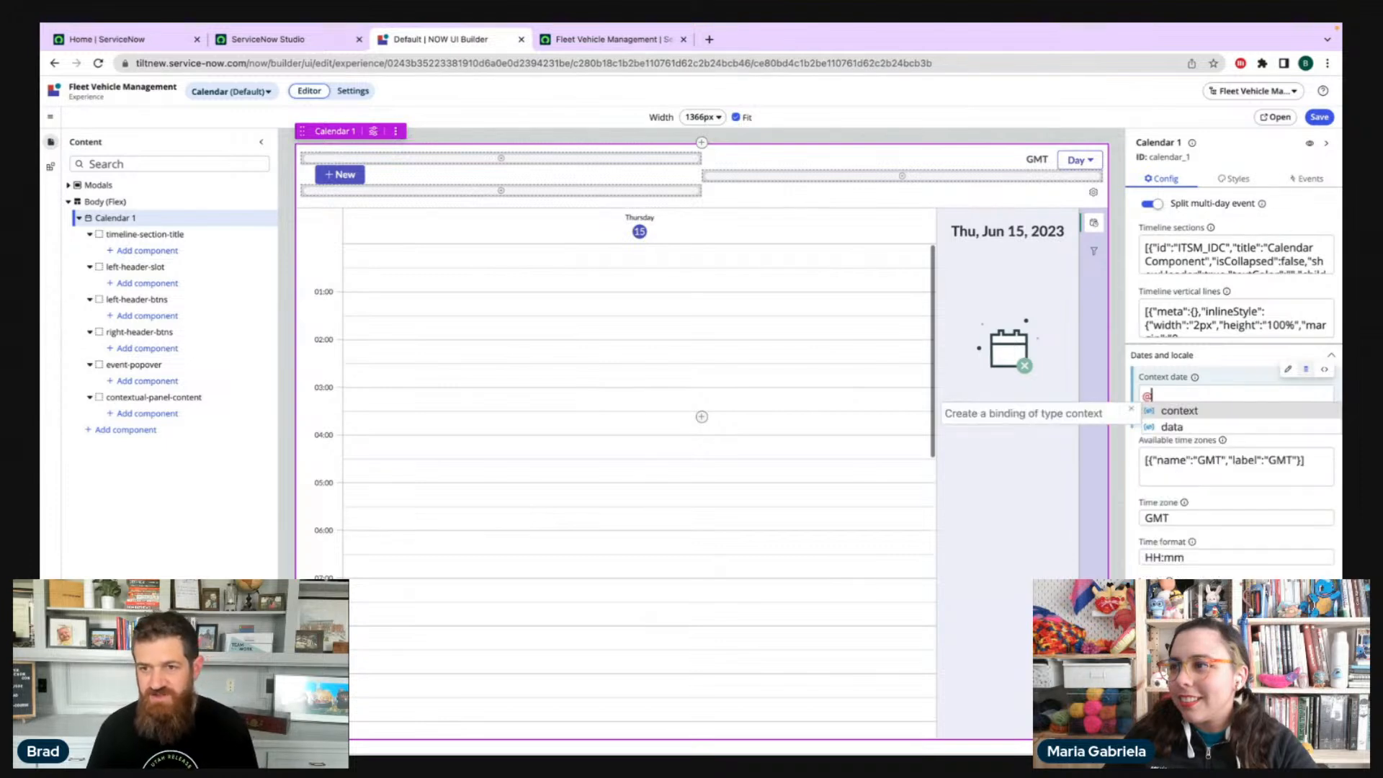
pyautogui.press('Return')
pyautogui.write('.')
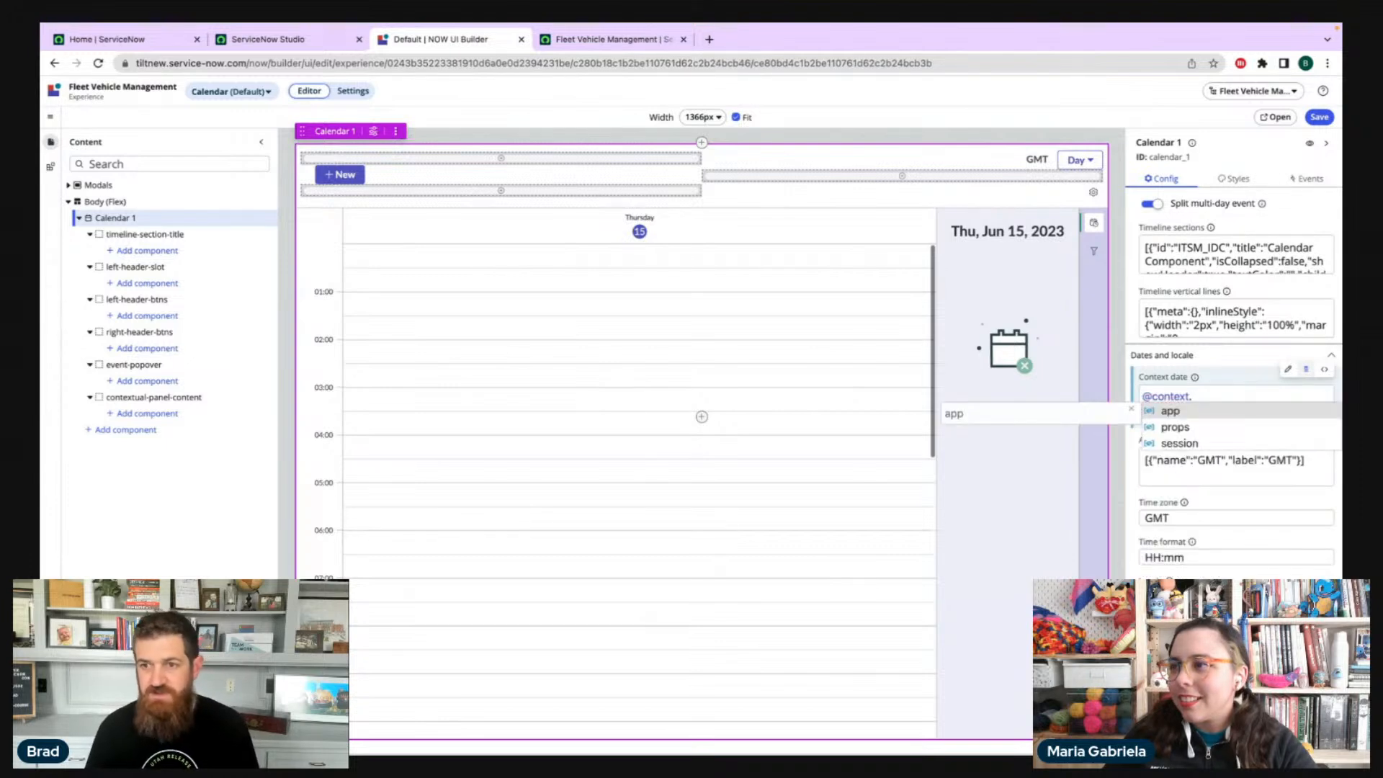
pyautogui.press('Down')
pyautogui.press('Down')
pyautogui.press('Return')
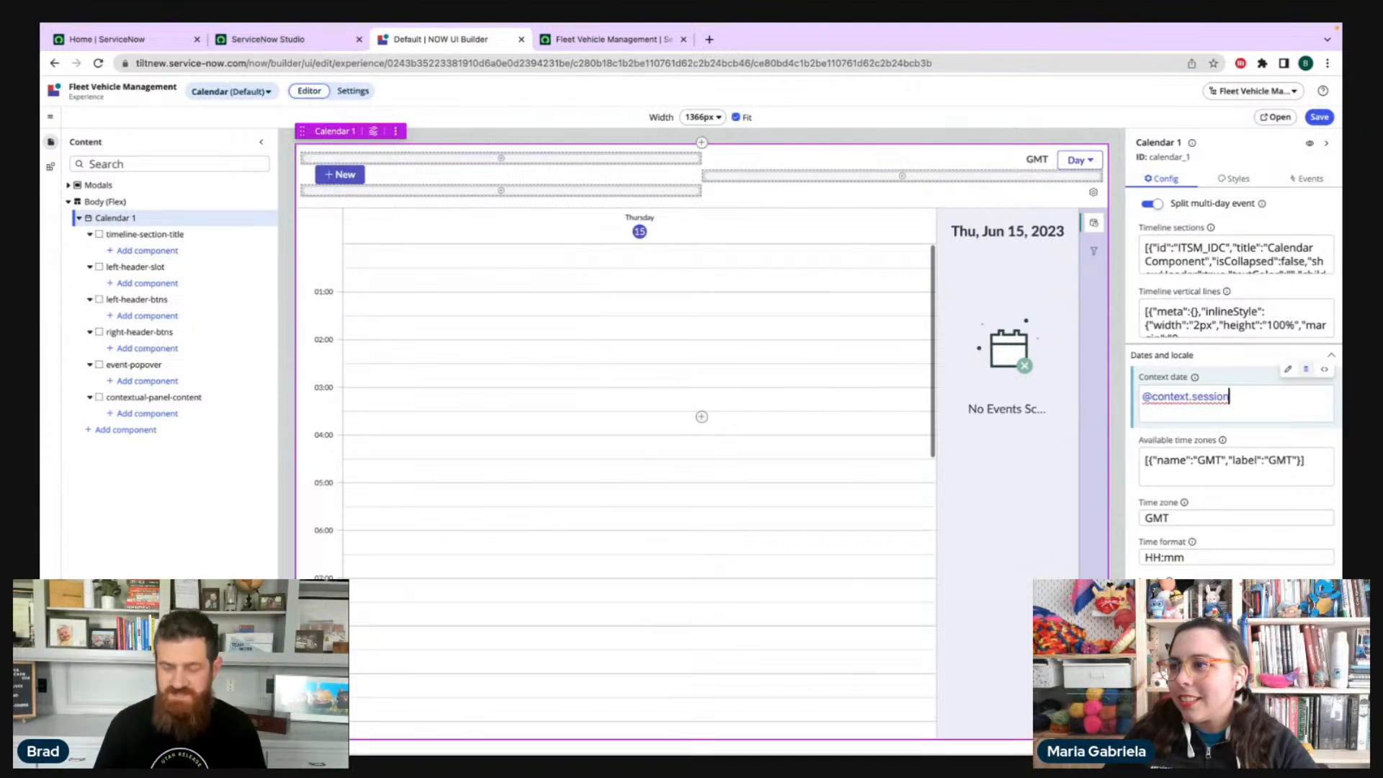
pyautogui.write('.')
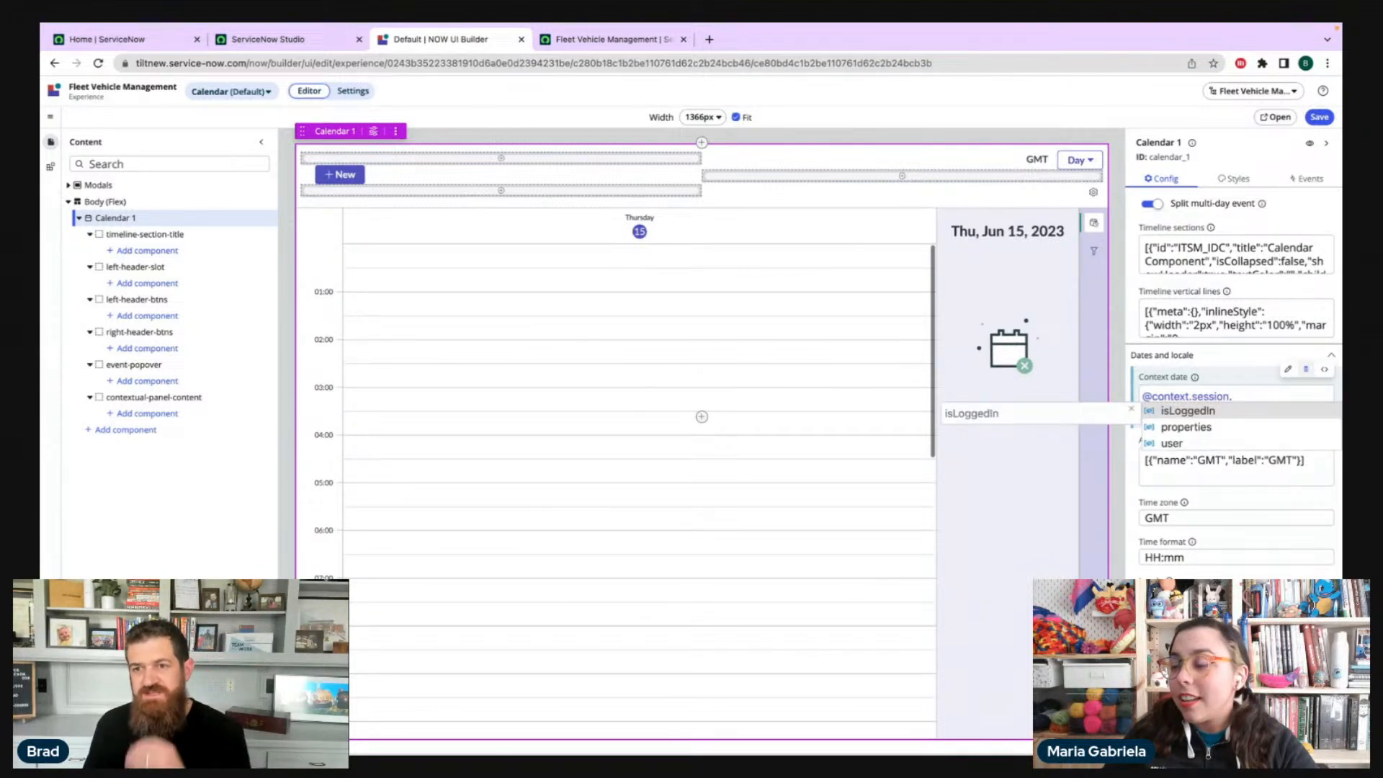
pyautogui.press('Down')
pyautogui.press('Return')
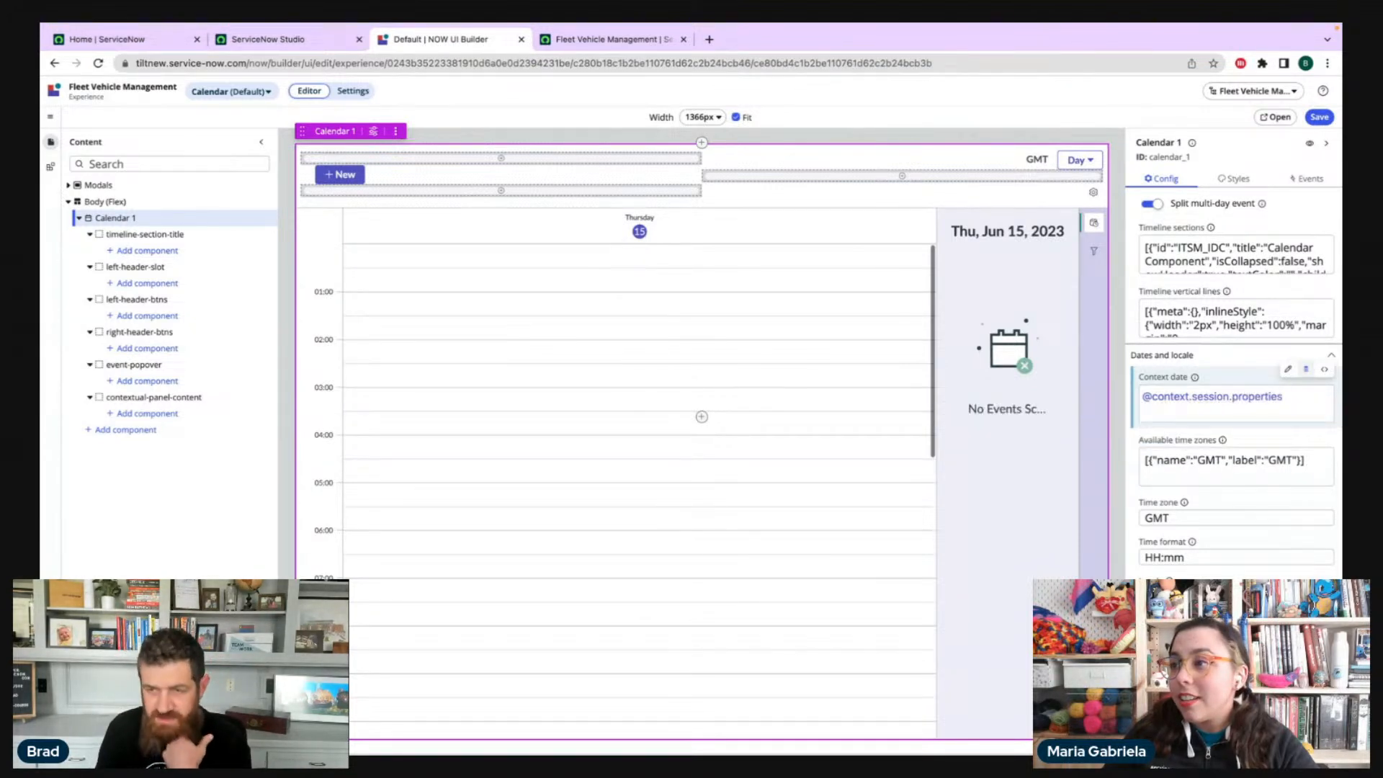
# - Look through the session properties and extend the Context date binding with .sessionTimeout
pyautogui.write('.')
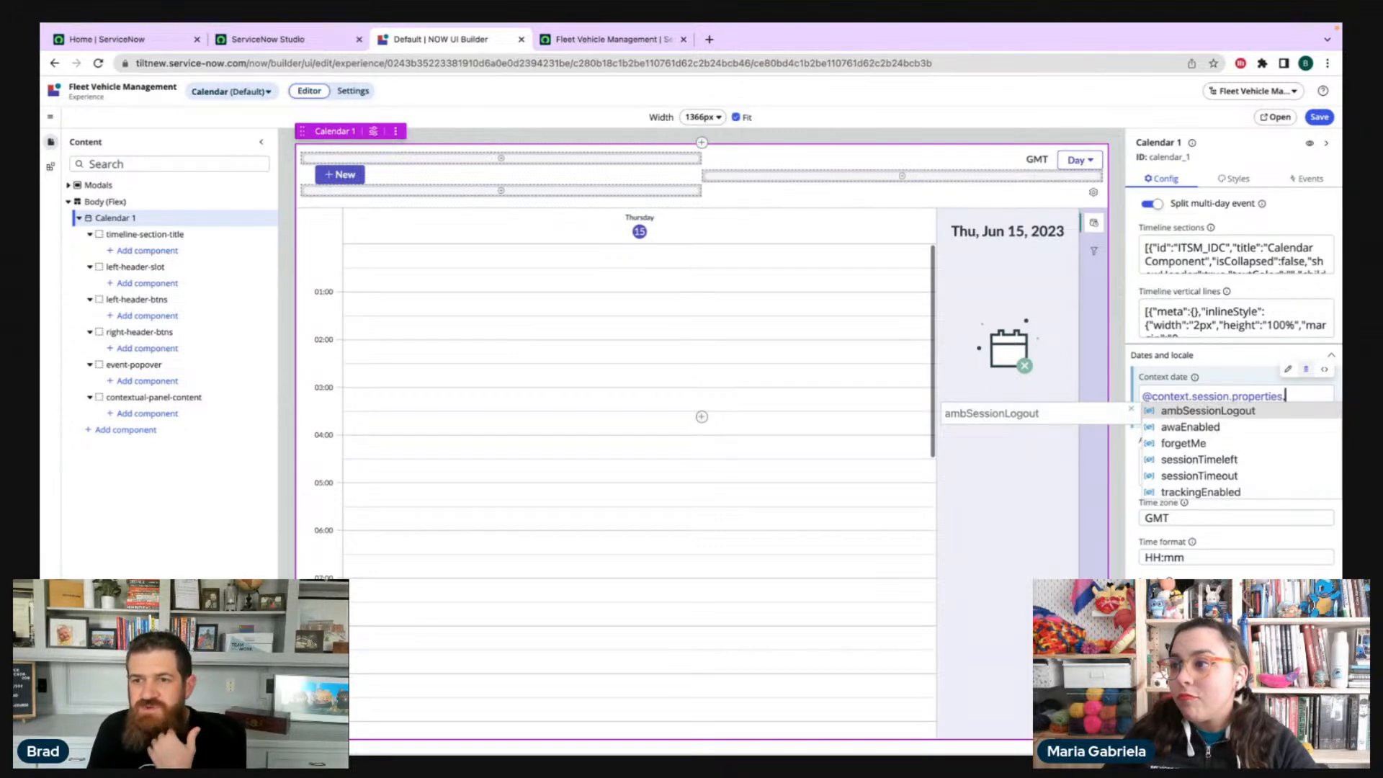
pyautogui.press('Down')
pyautogui.press('Down')
pyautogui.press('Down')
pyautogui.press('Down')
pyautogui.press('Down')
pyautogui.press('Down')
pyautogui.press('Down')
pyautogui.press('Down')
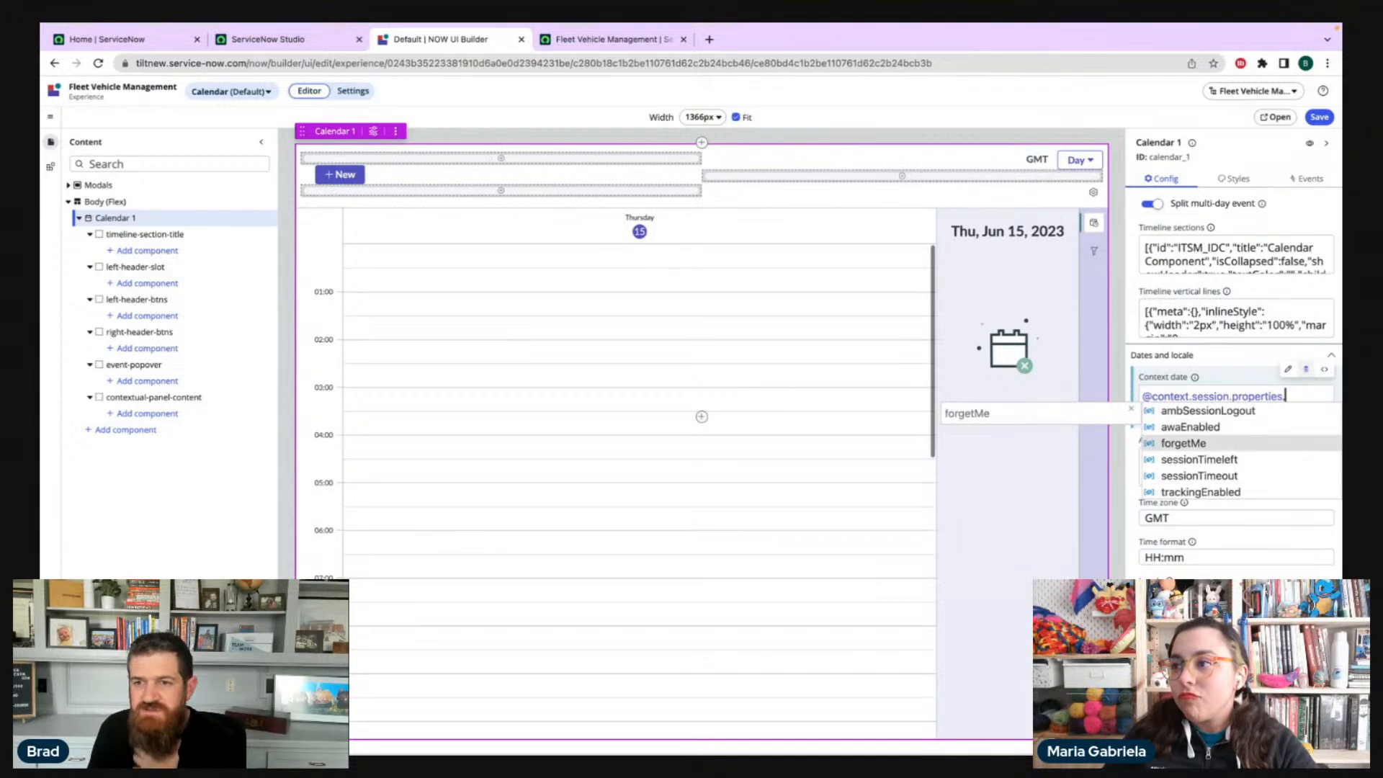
pyautogui.press('Down')
pyautogui.press('Down')
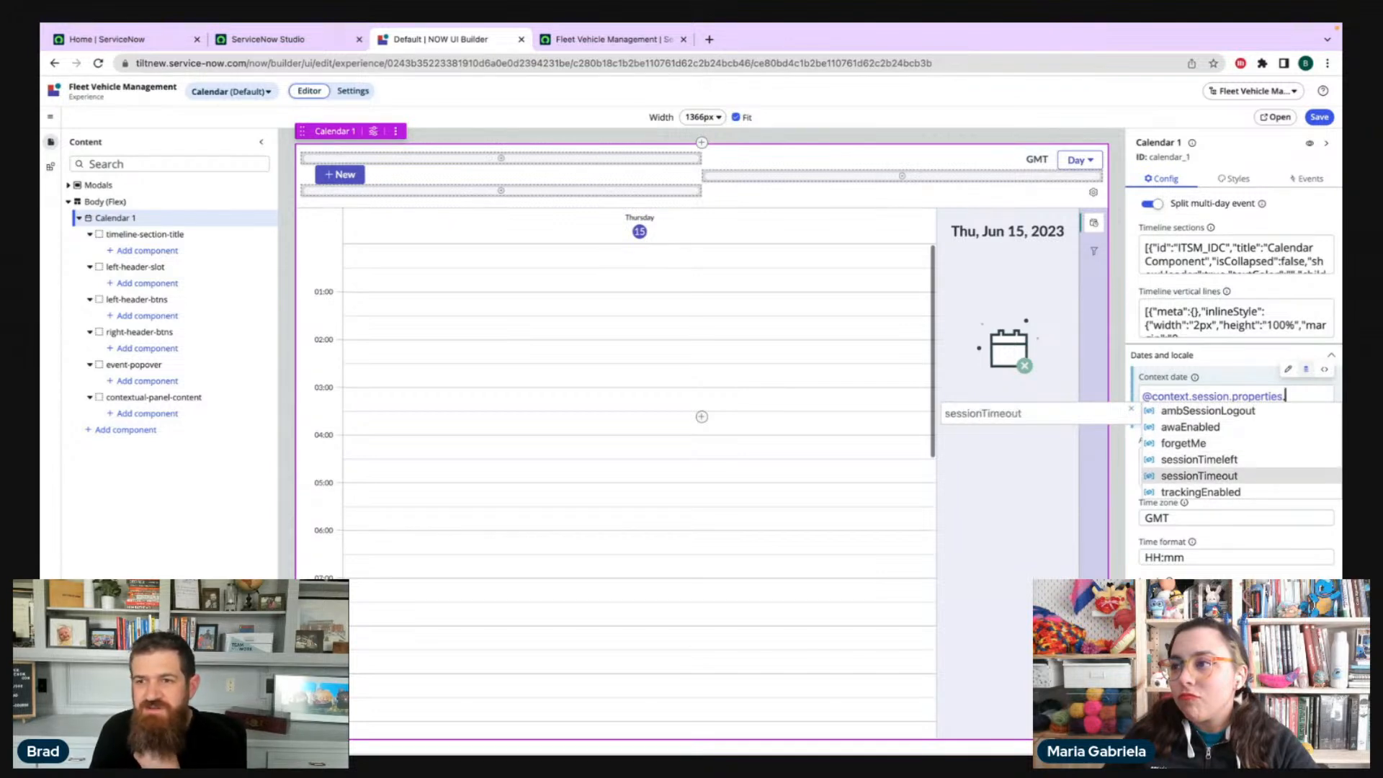
pyautogui.press('Return')
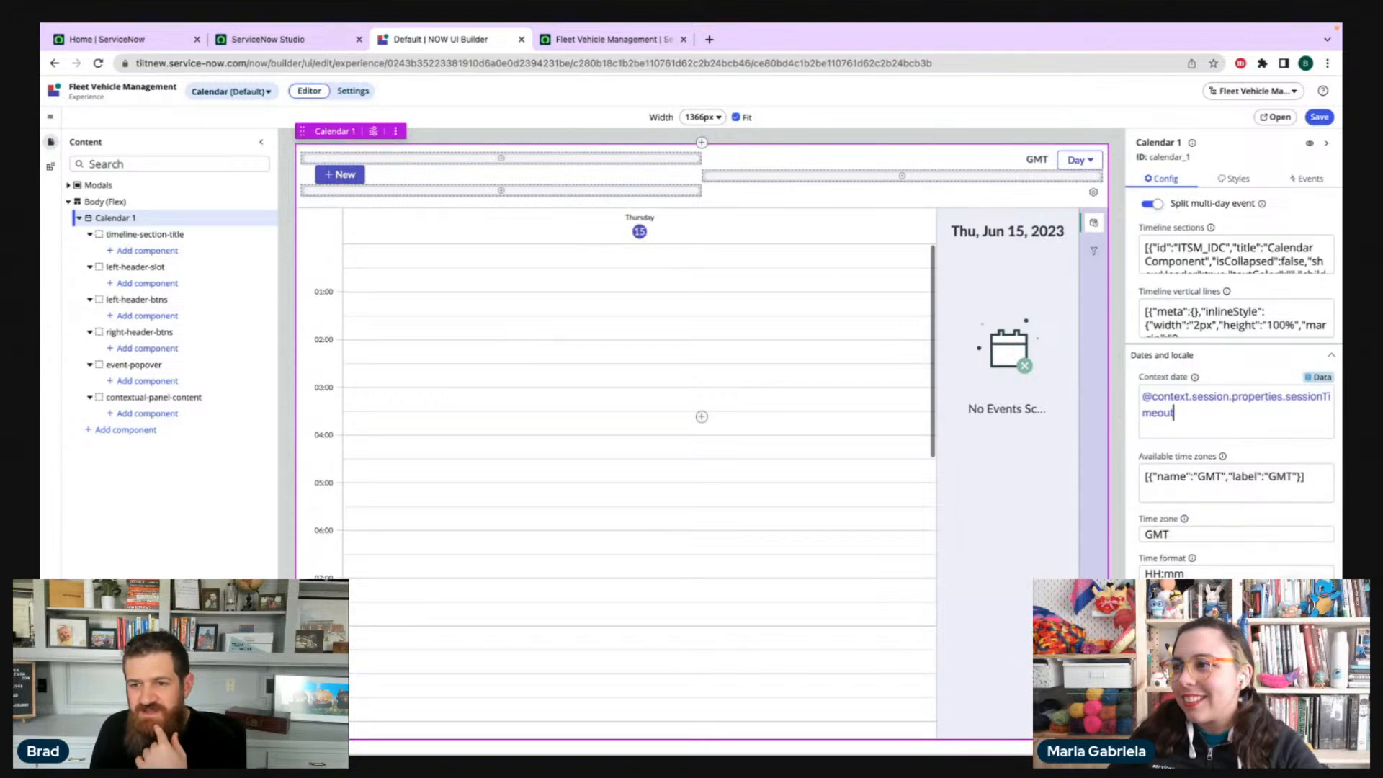
# - Set Calendar 1's Current selected view to WEEK
pyautogui.scroll(5, 1217, 562)
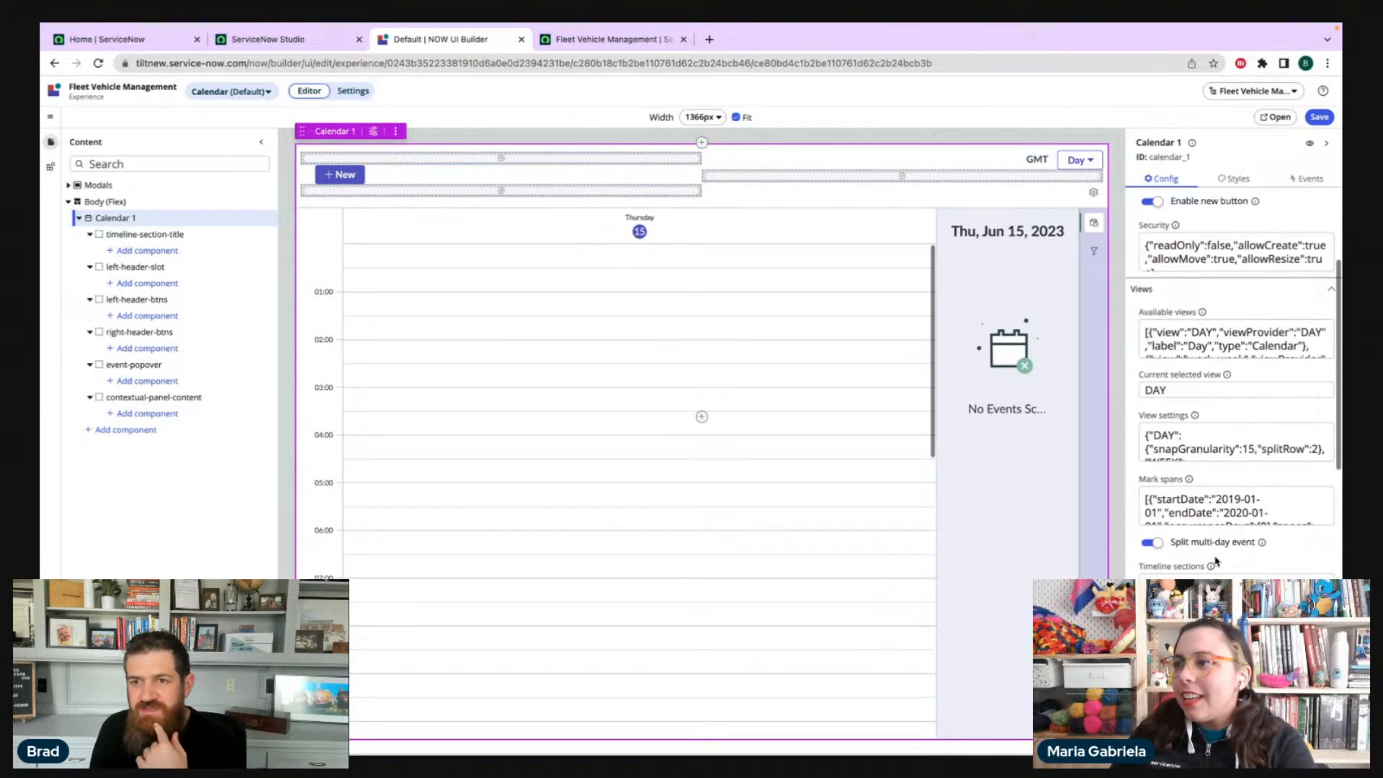
pyautogui.doubleClick(1170, 389)
pyautogui.write('WEEK')
pyautogui.click(1232, 412)
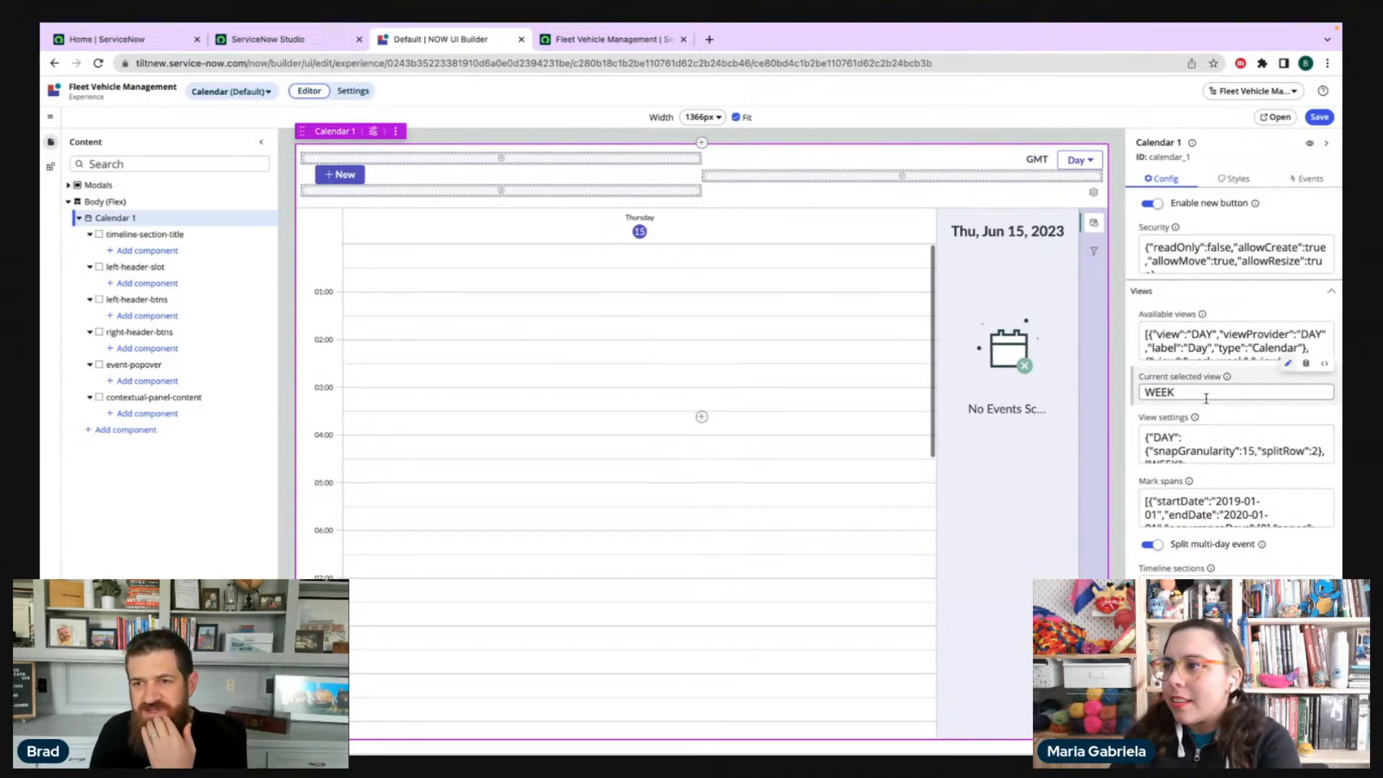
# - Check the First day of week and other date and locale settings of Calendar 1, and save the page
pyautogui.scroll(-4, 1206, 398)
pyautogui.scroll(-8, 1207, 401)
pyautogui.scroll(-1, 1208, 403)
pyautogui.scroll(1, 1181, 387)
pyautogui.click(1181, 387)
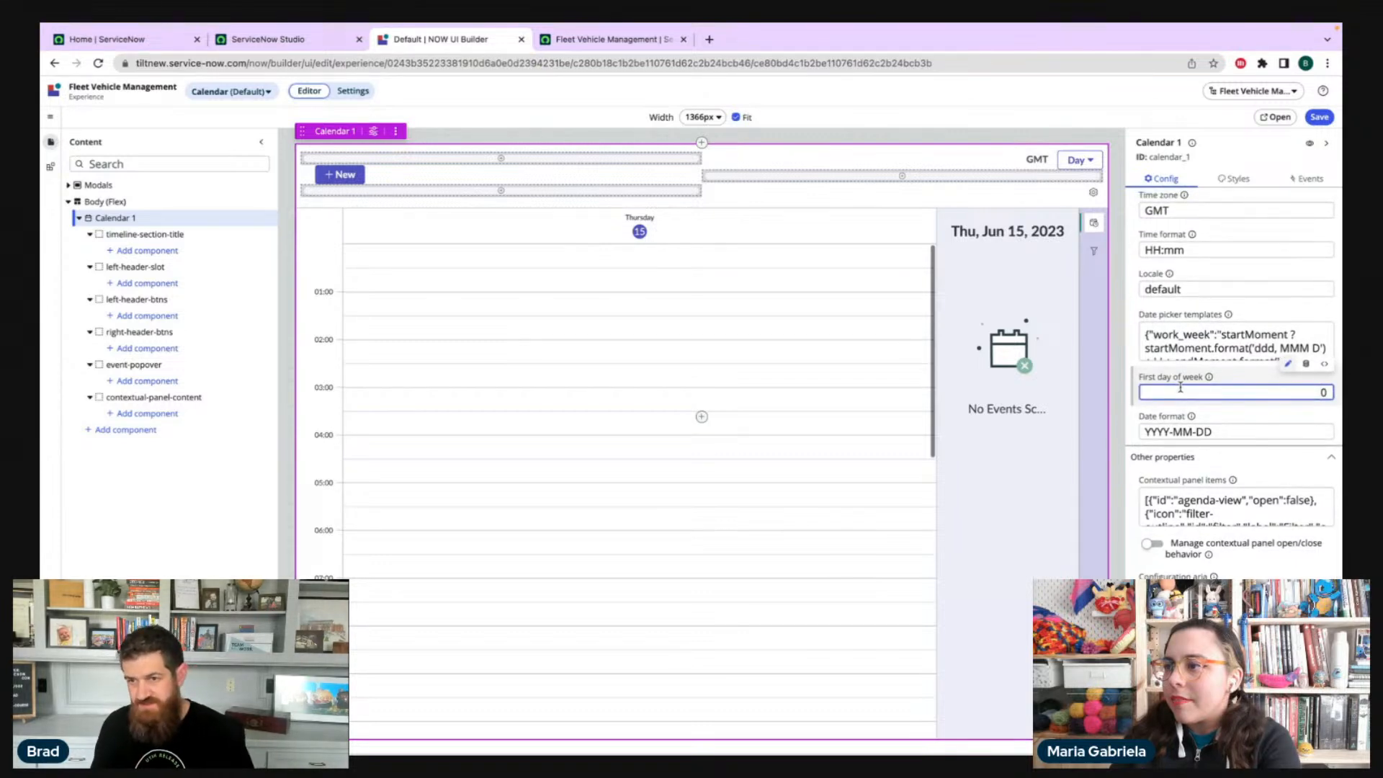
pyautogui.scroll(1, 1220, 401)
pyautogui.scroll(1, 1220, 401)
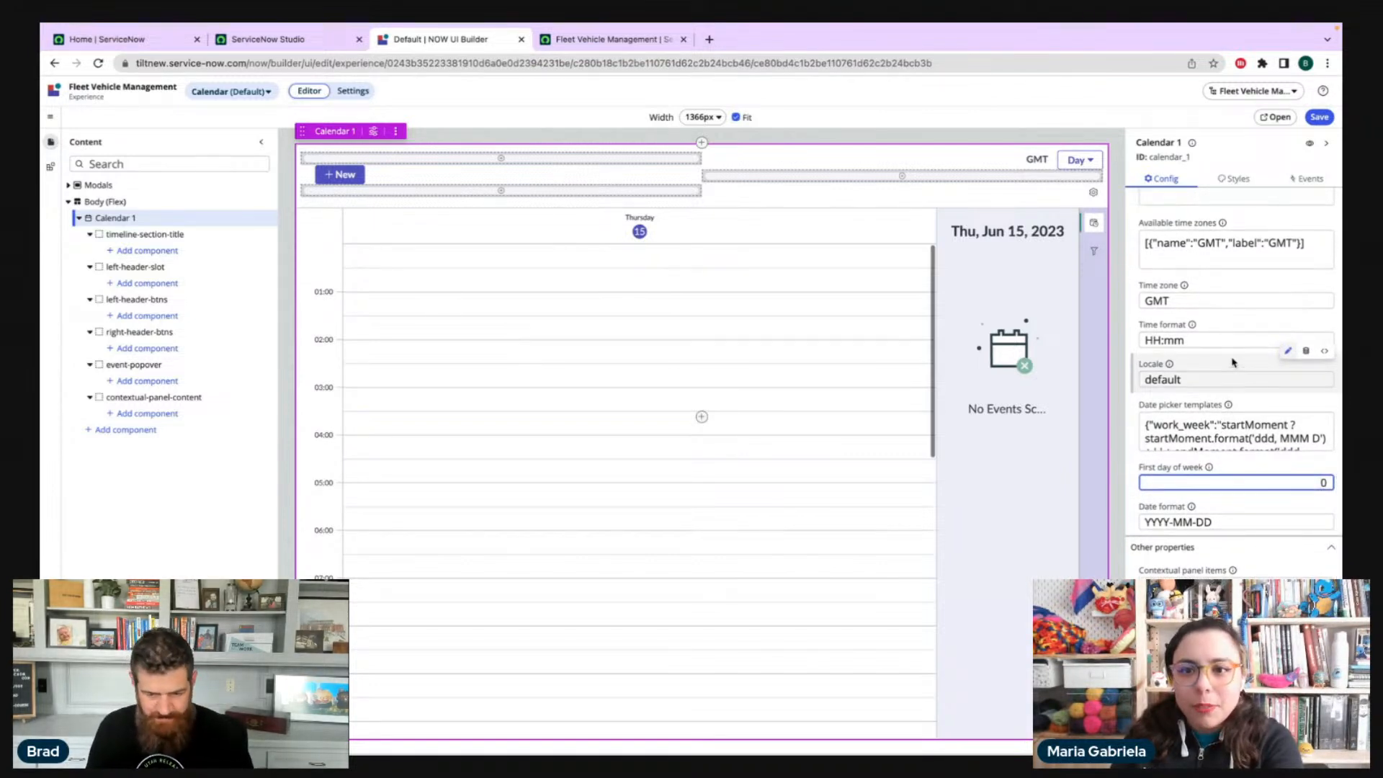
pyautogui.hotkey('ctrl', 's')
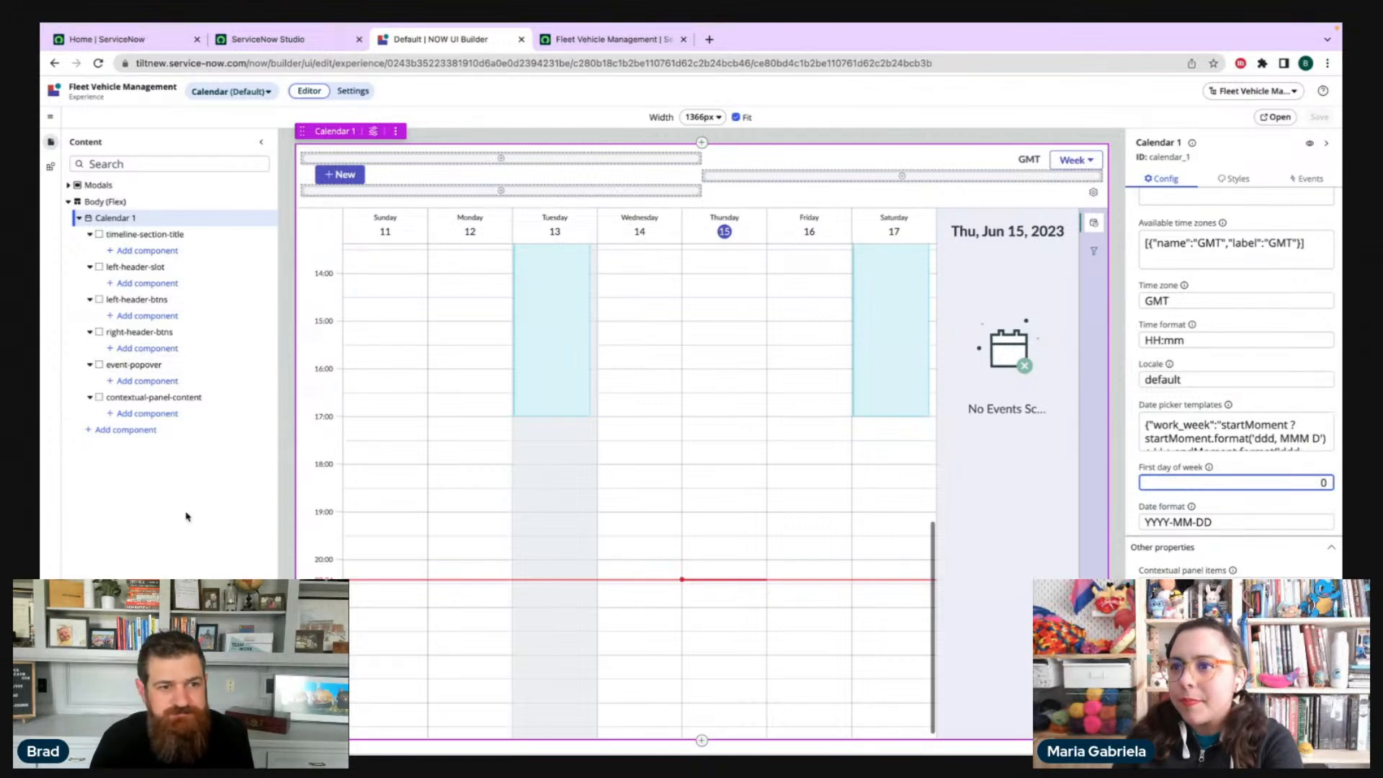
# - Reload the live Calendar page to check its default date and view, and return to UI Builder
pyautogui.click(547, 39)
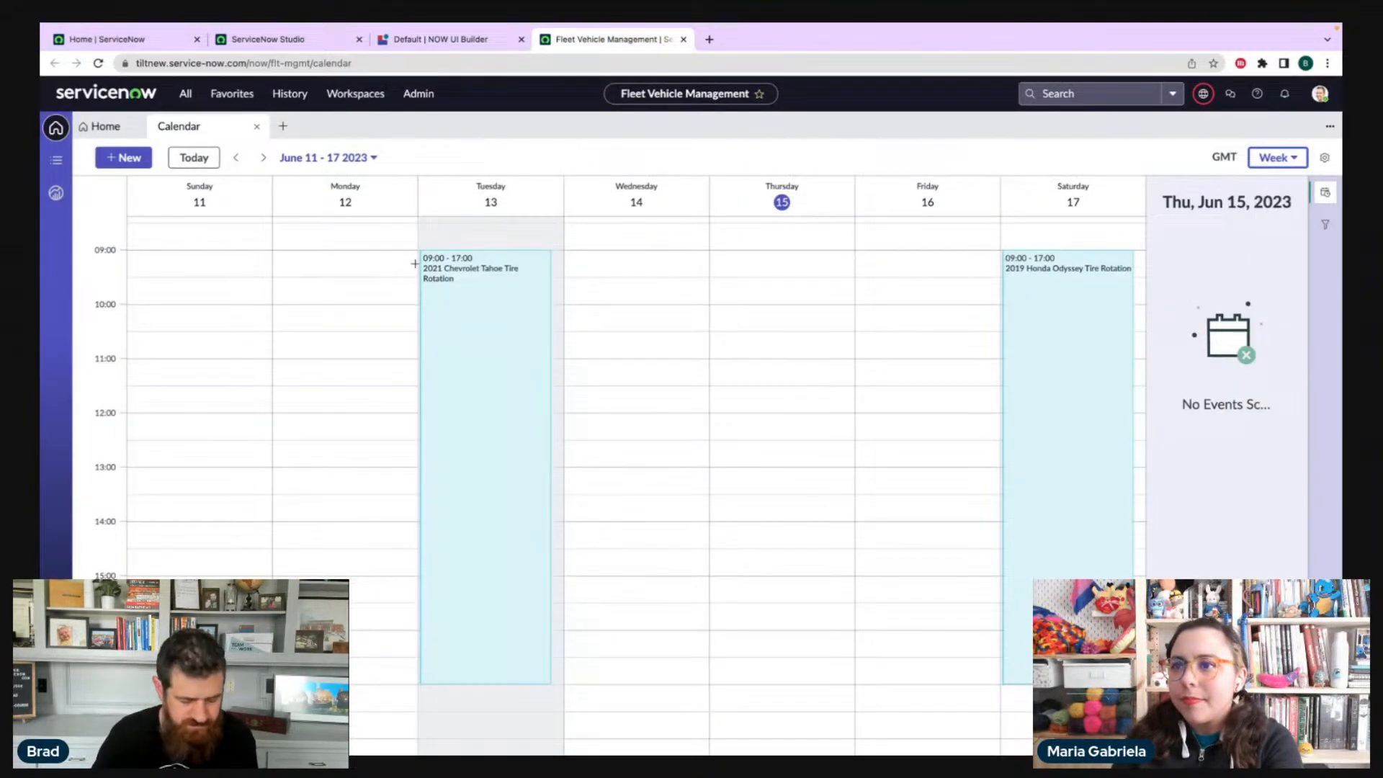
pyautogui.press('super+r')
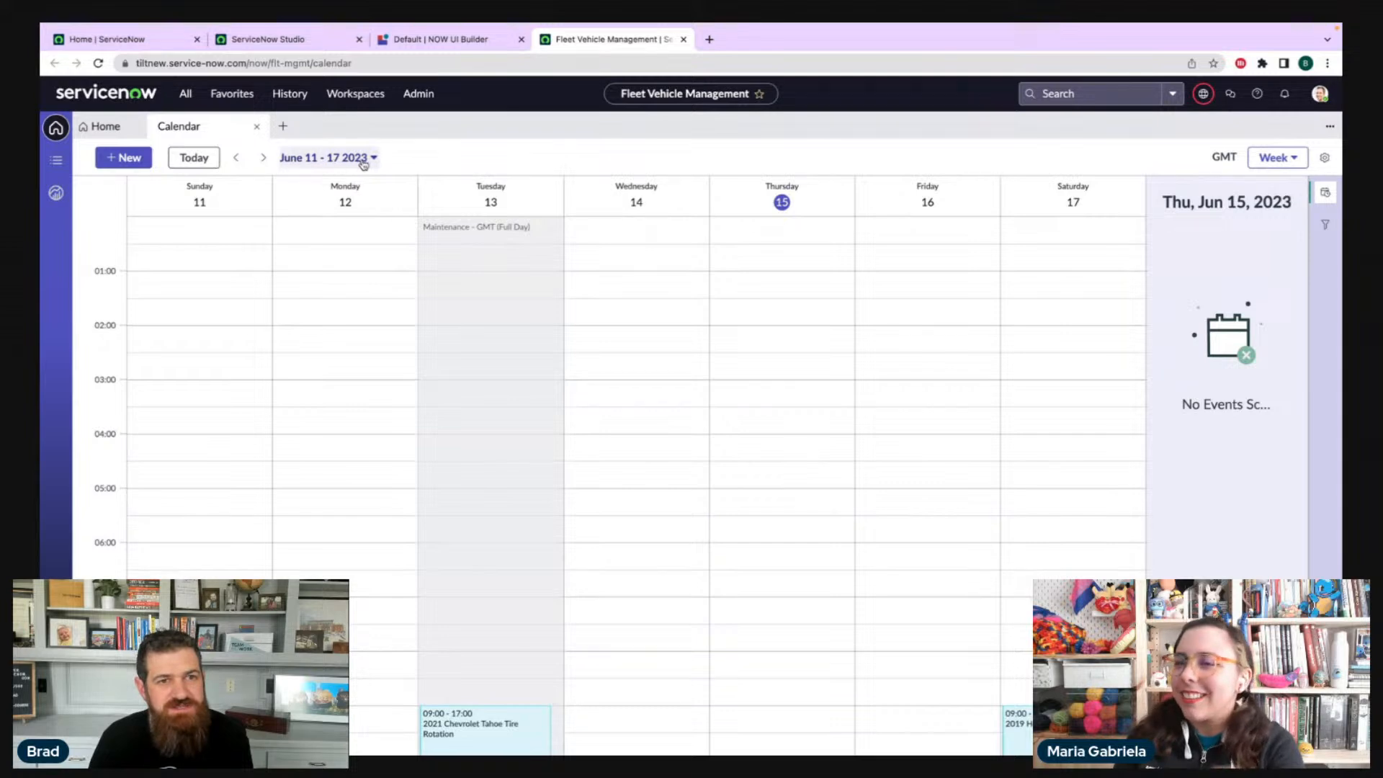
pyautogui.click(467, 41)
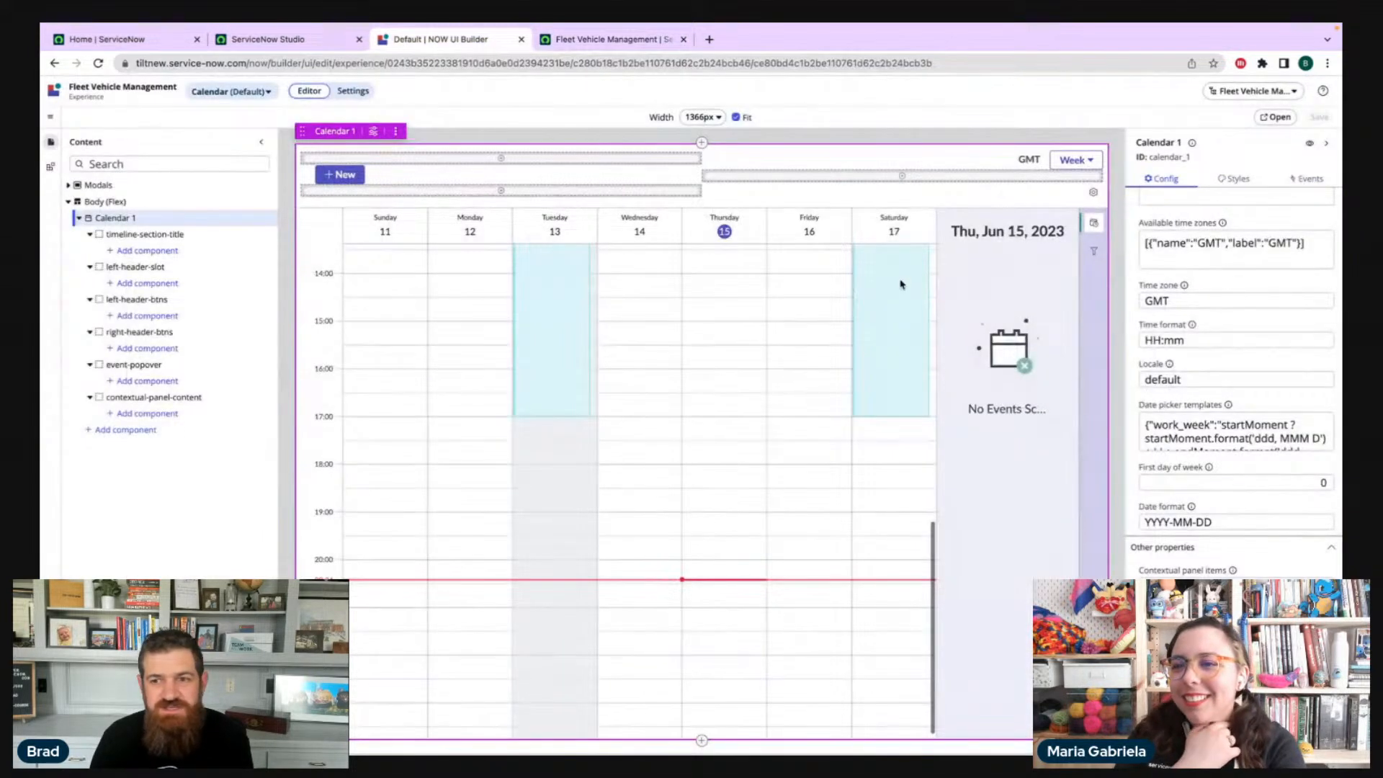
# - Add a Stylized text component without a preset to Calendar 1's left-header-slot
pyautogui.scroll(1, 1239, 259)
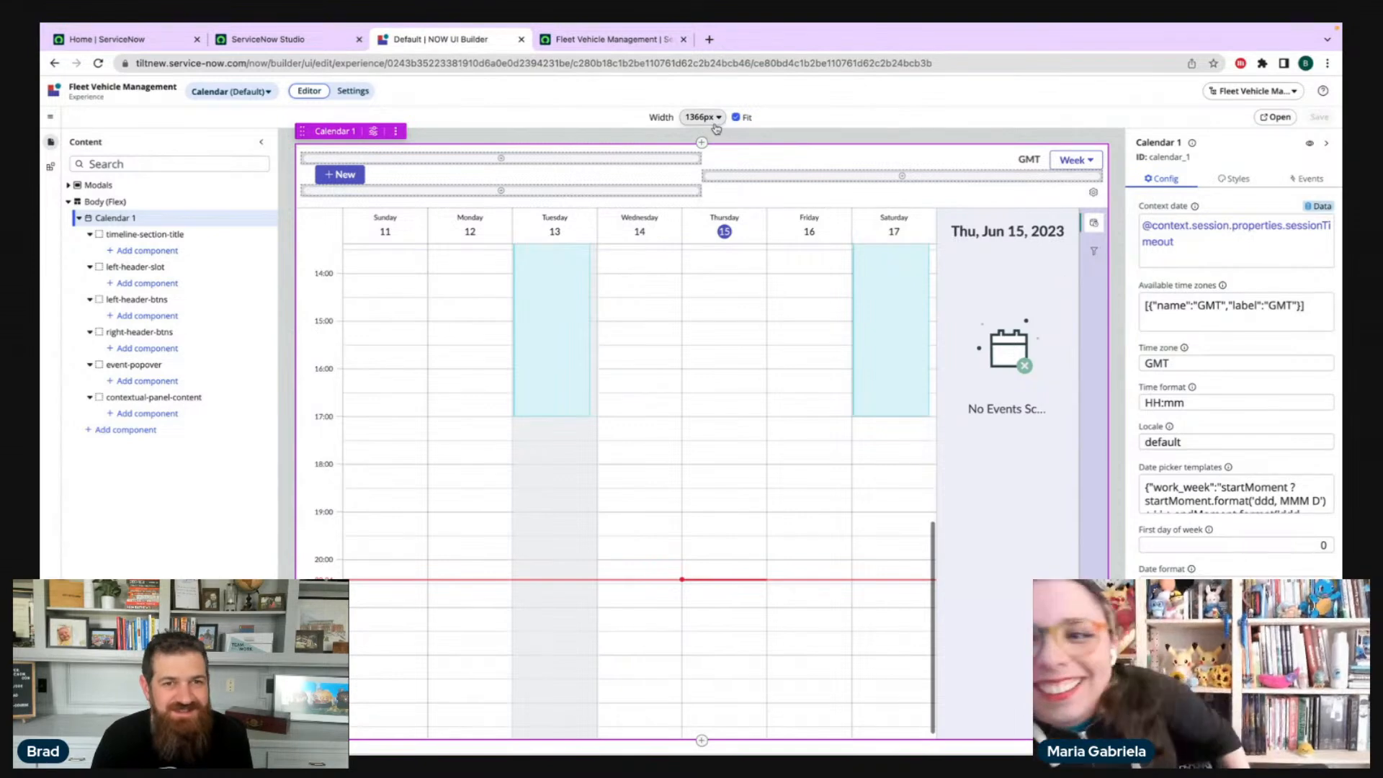
pyautogui.click(501, 159)
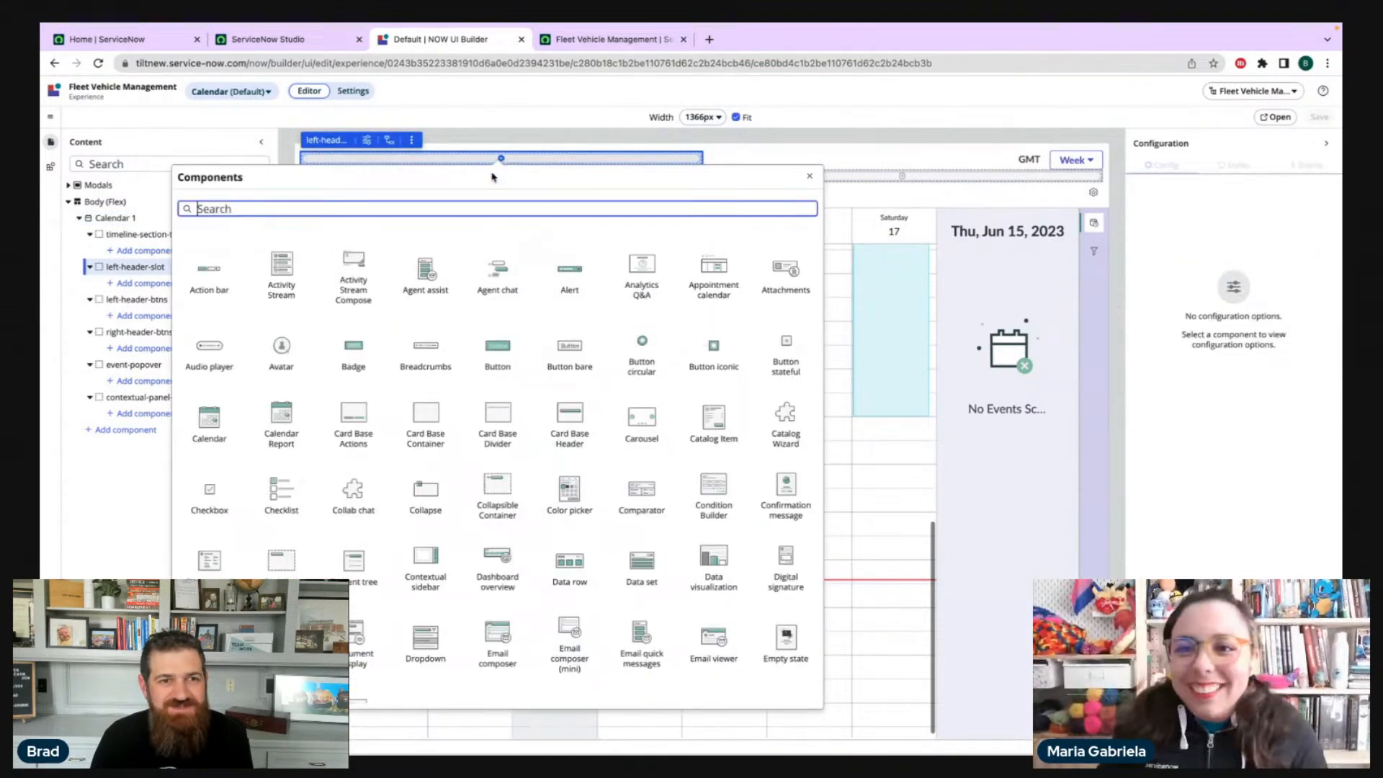
pyautogui.write('styli')
pyautogui.click(188, 284)
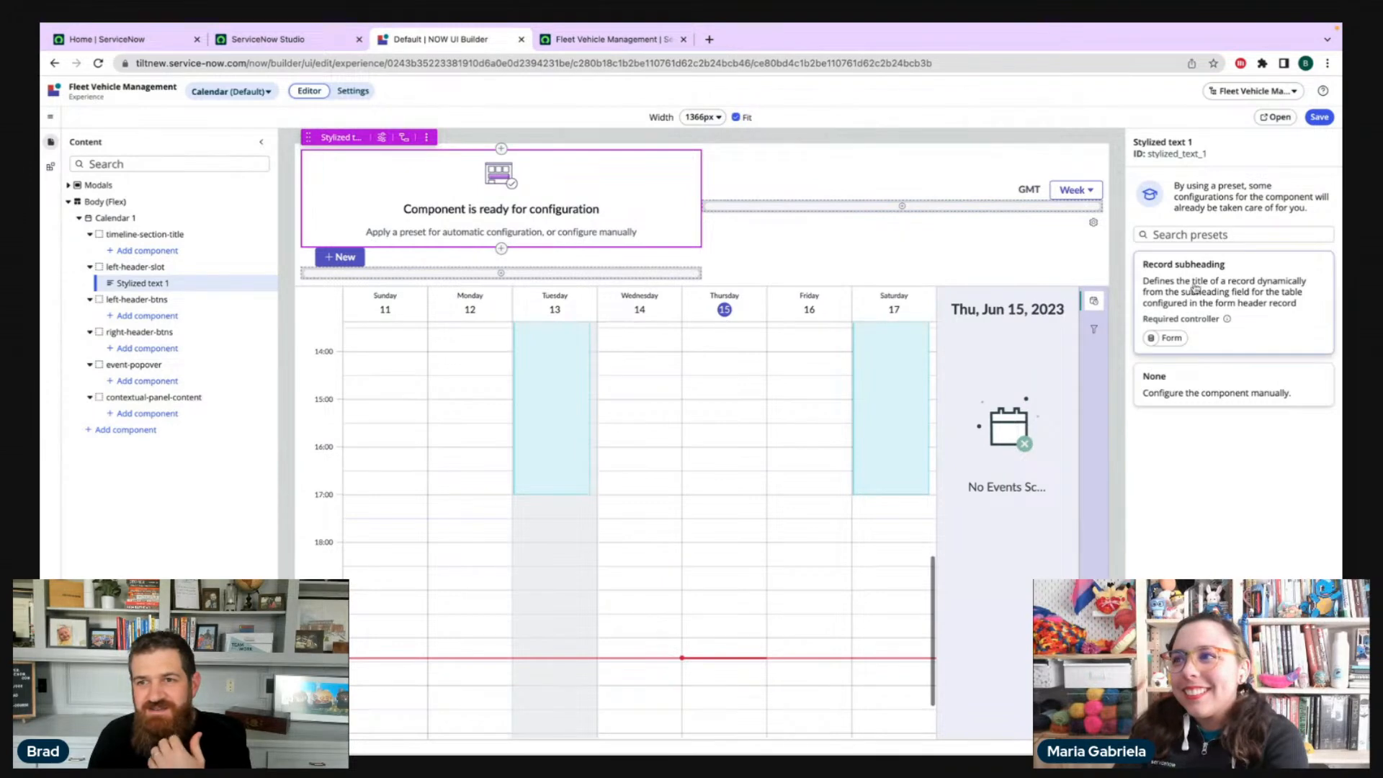
pyautogui.click(1206, 393)
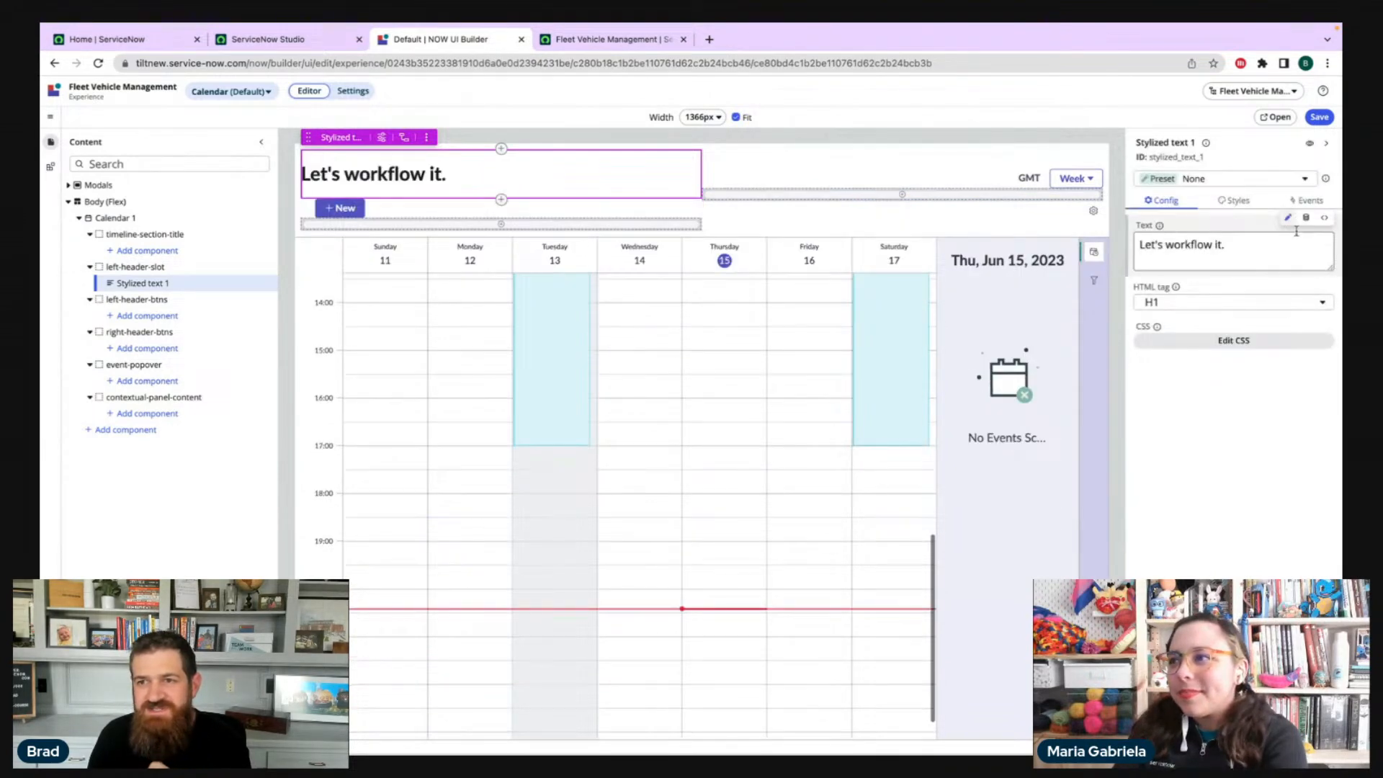
pyautogui.click(1307, 219)
pyautogui.click(1204, 241)
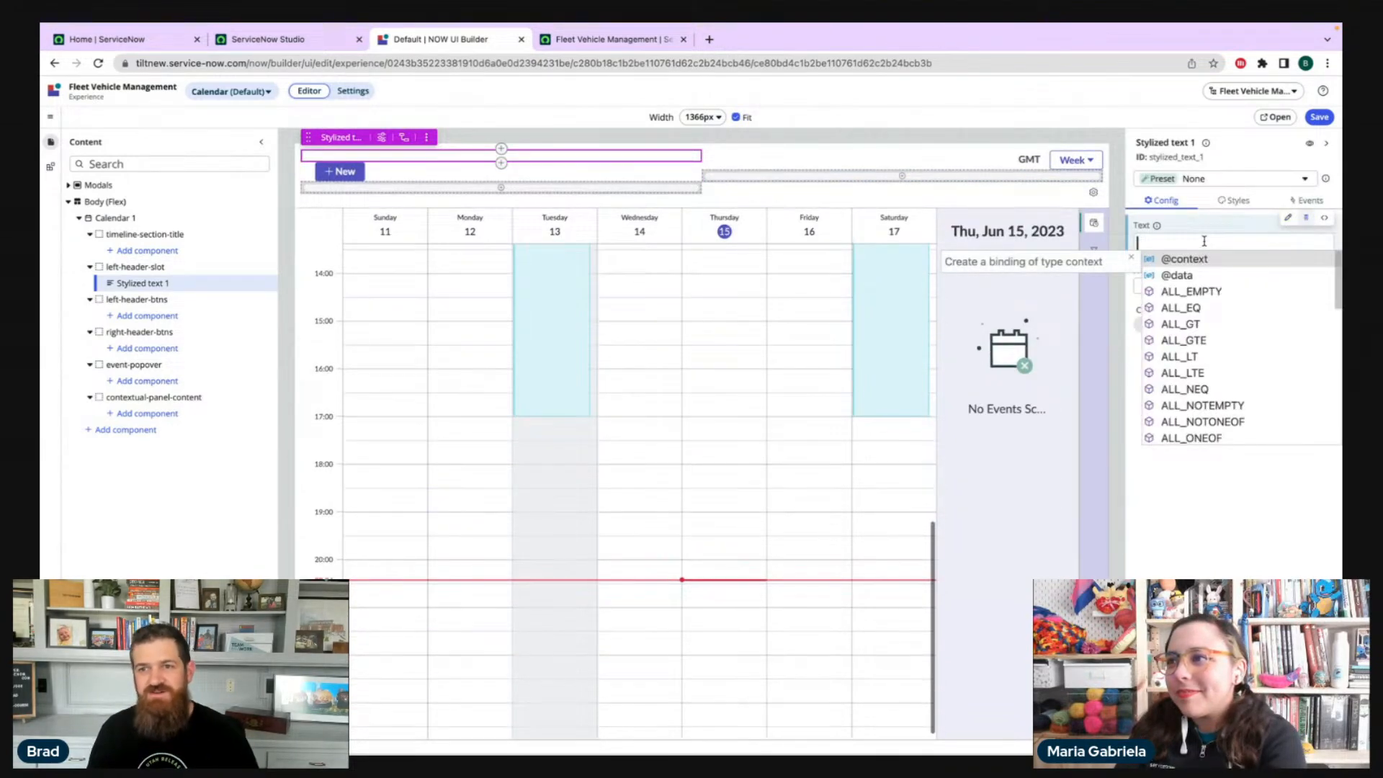
pyautogui.press('Return')
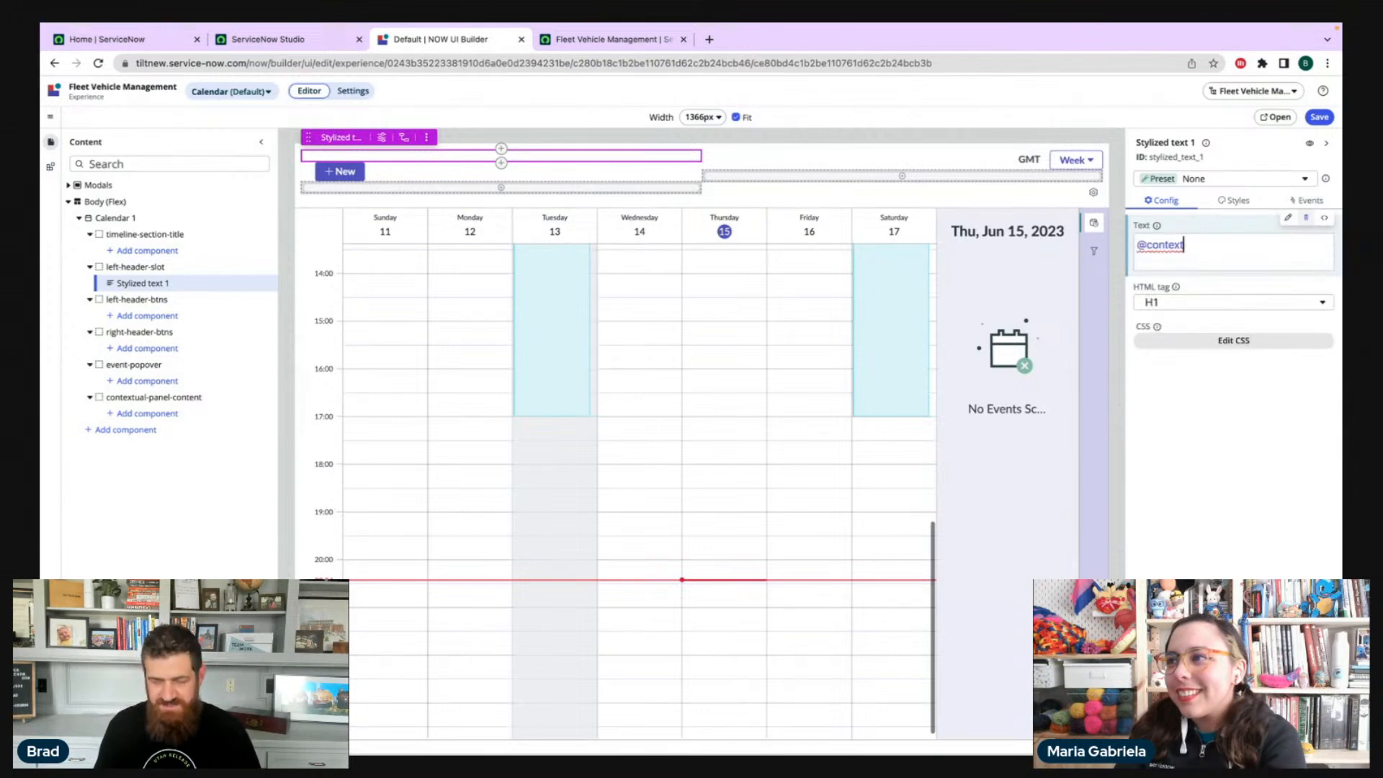
pyautogui.write('.session')
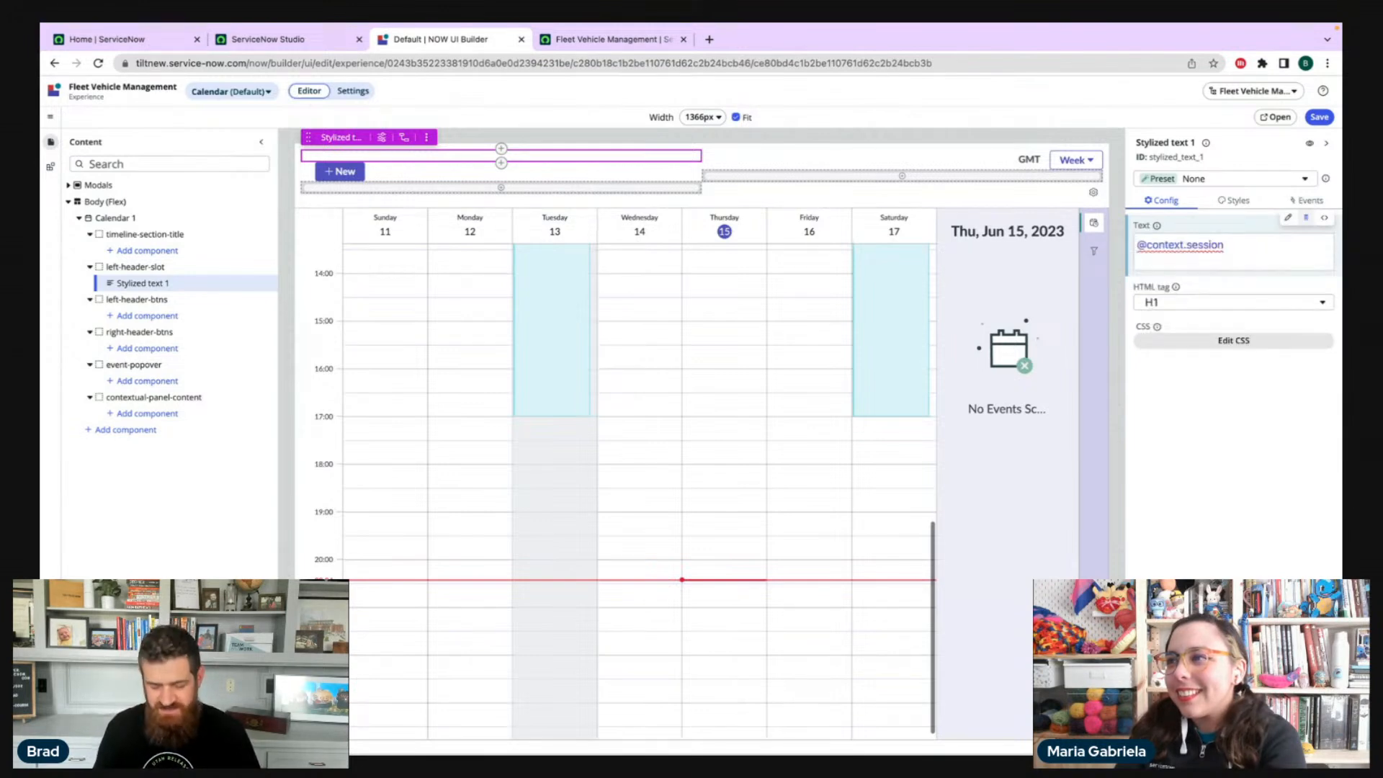
pyautogui.write('.')
pyautogui.press('Down')
pyautogui.press('Return')
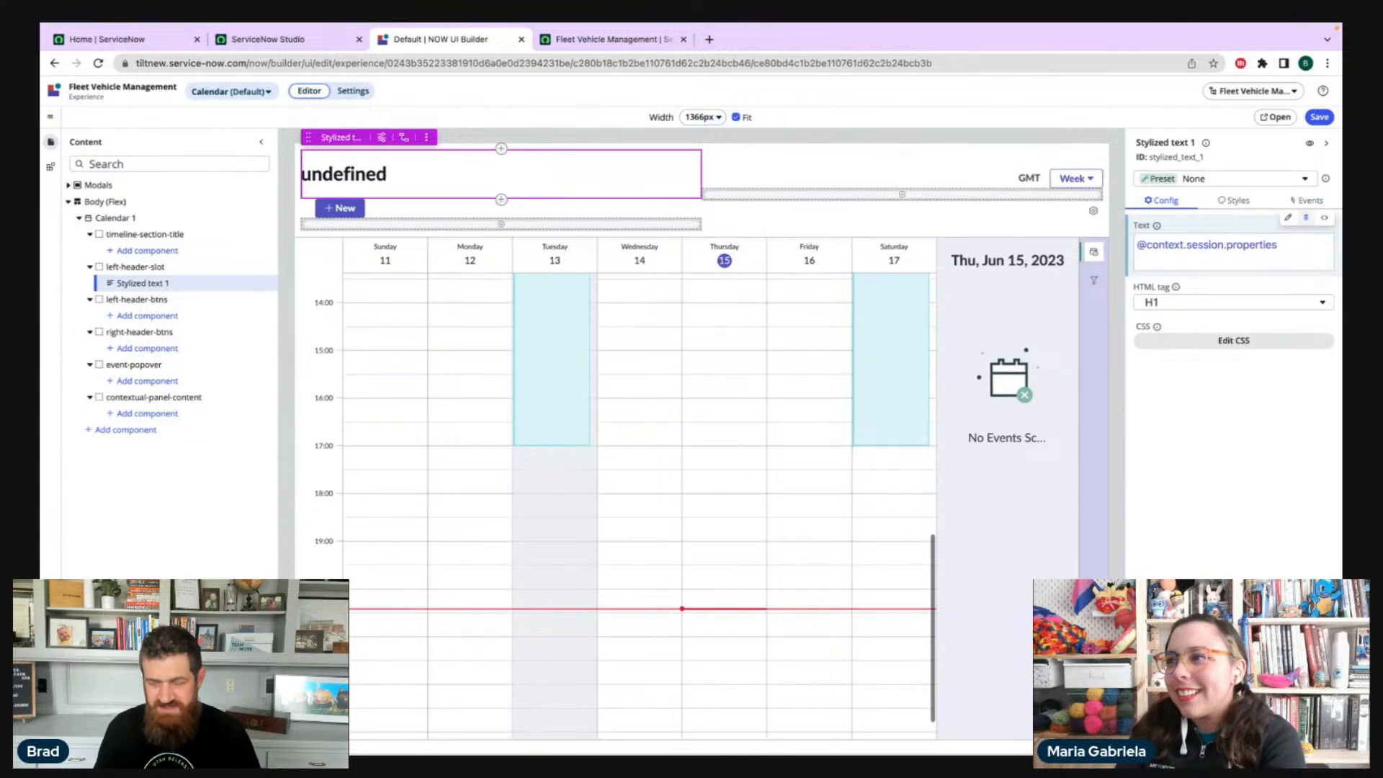
# - Extend the Stylized text's Text binding with .sessionTimeout and save the page
pyautogui.write('.')
pyautogui.press('Down')
pyautogui.press('Down')
pyautogui.press('Down')
pyautogui.press('Down')
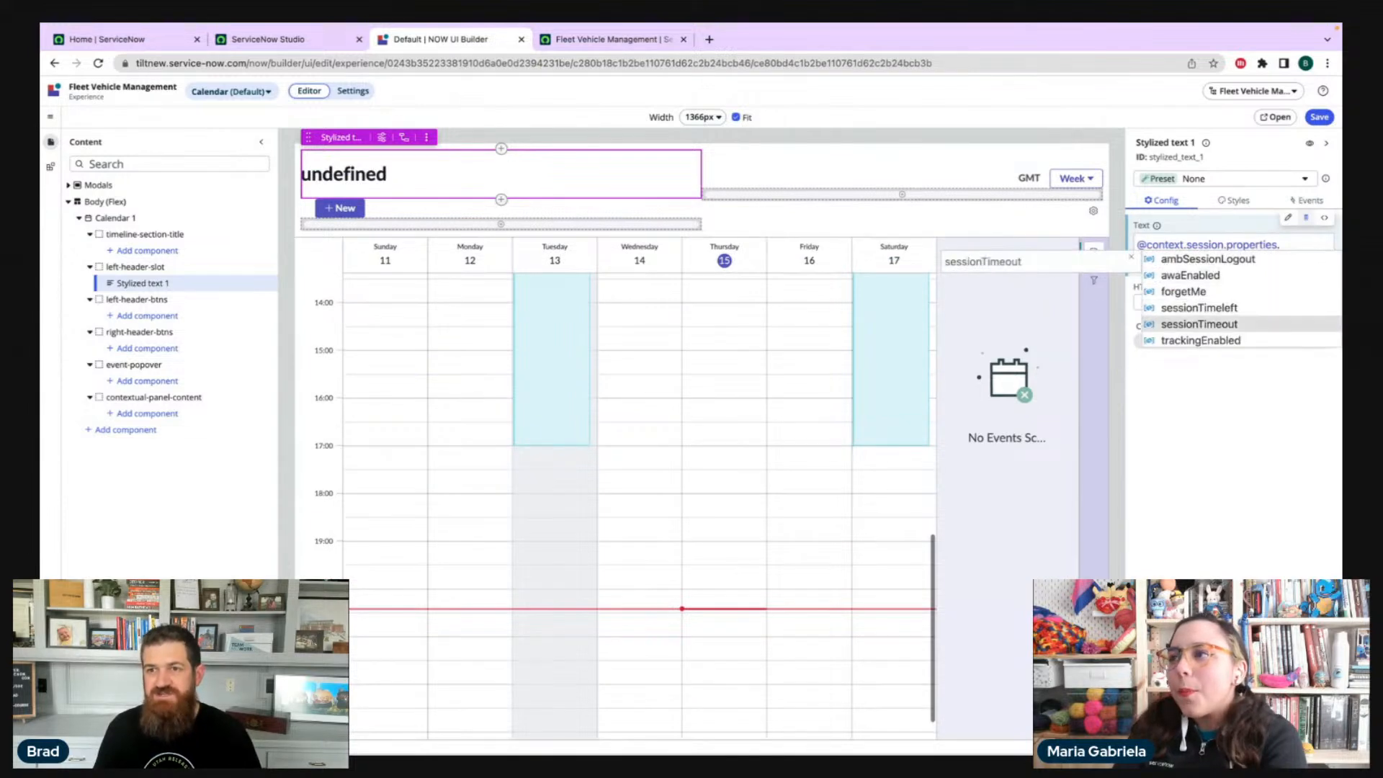
pyautogui.press('Return')
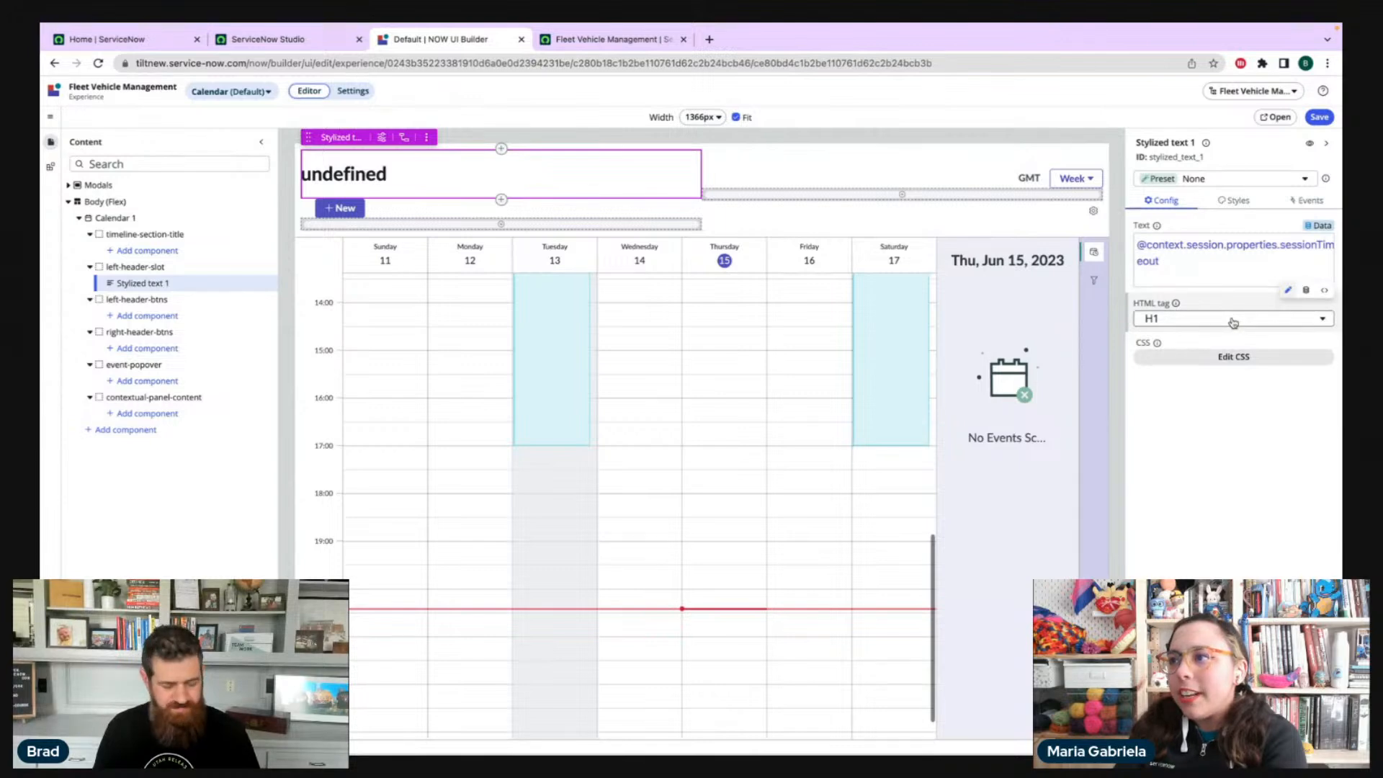
pyautogui.hotkey('ctrl', 's')
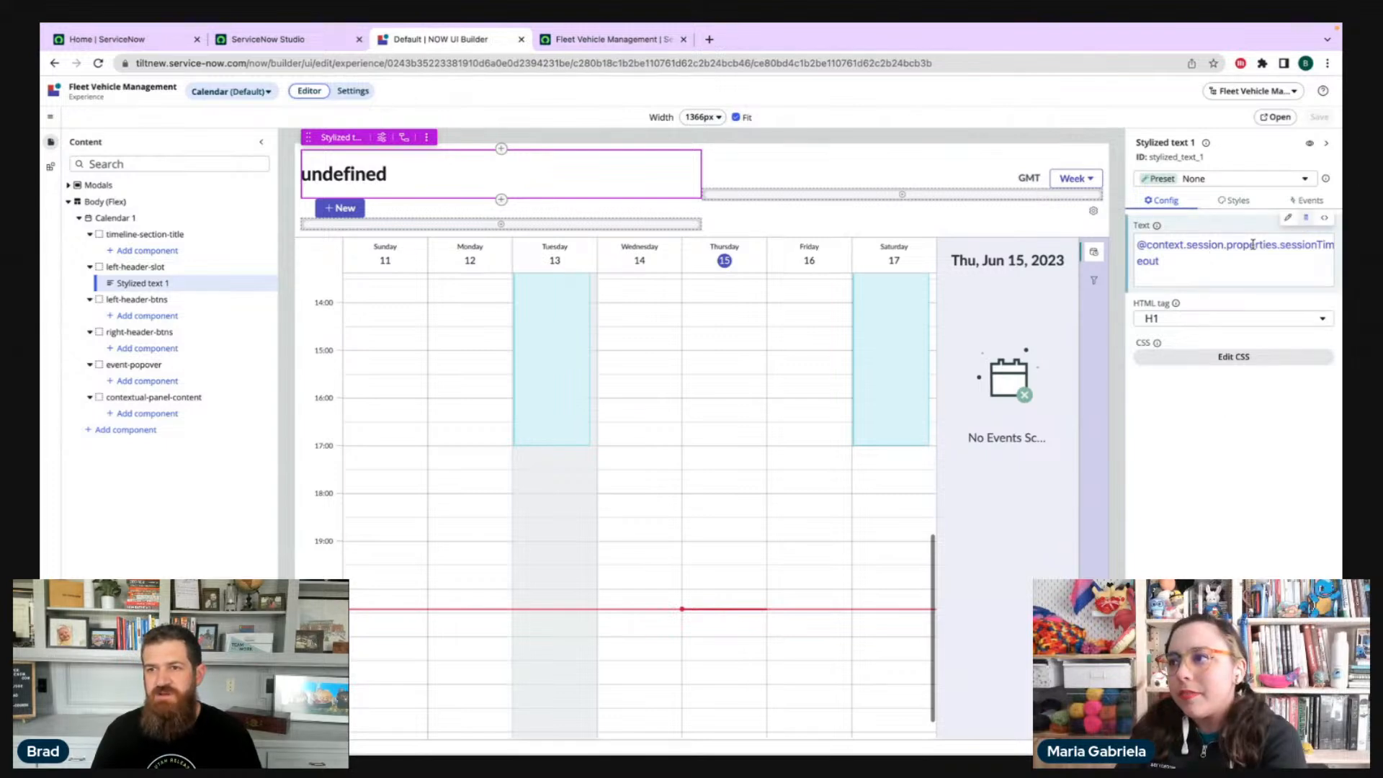
# - Open and reload the live Calendar page to check the header for the session timeout text, close the older live tab, and return to UI Builder
pyautogui.click(1275, 118)
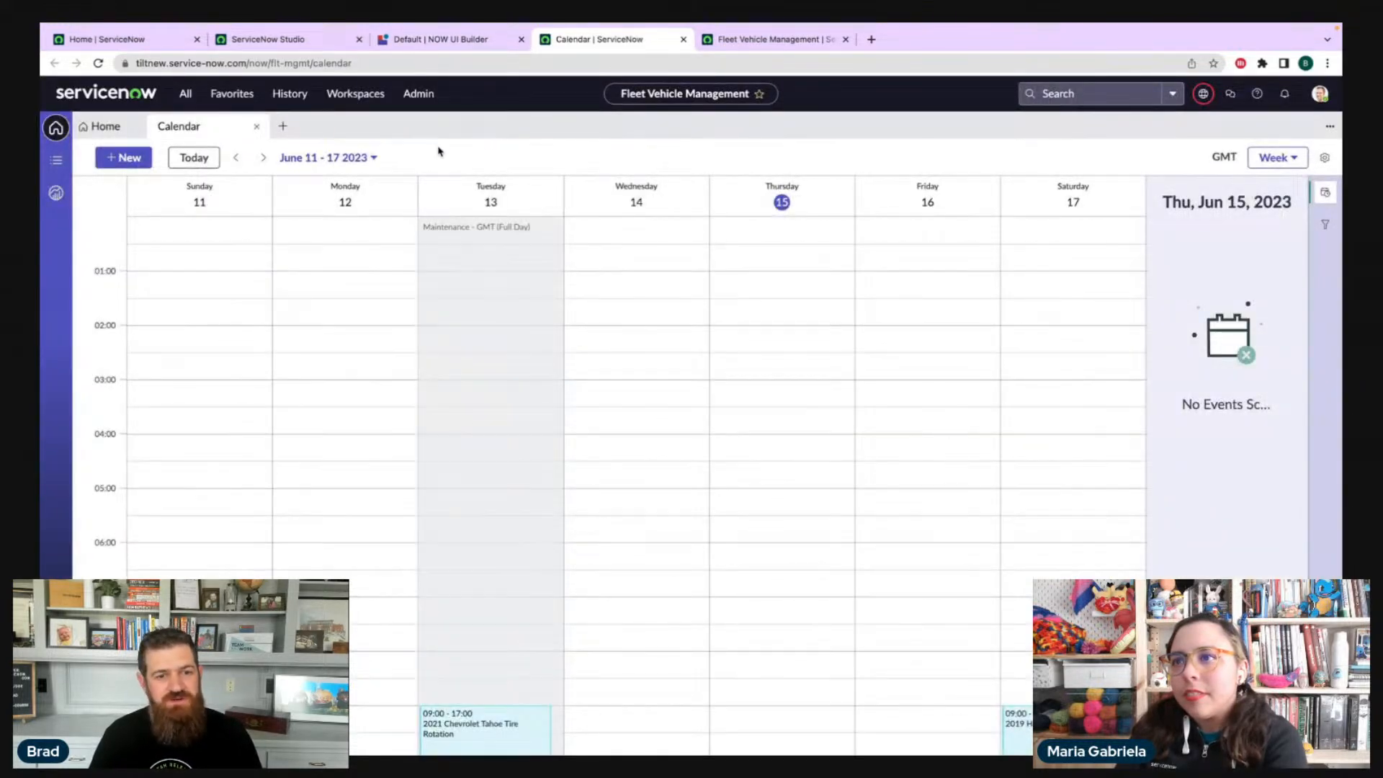
pyautogui.scroll(-1, 433, 159)
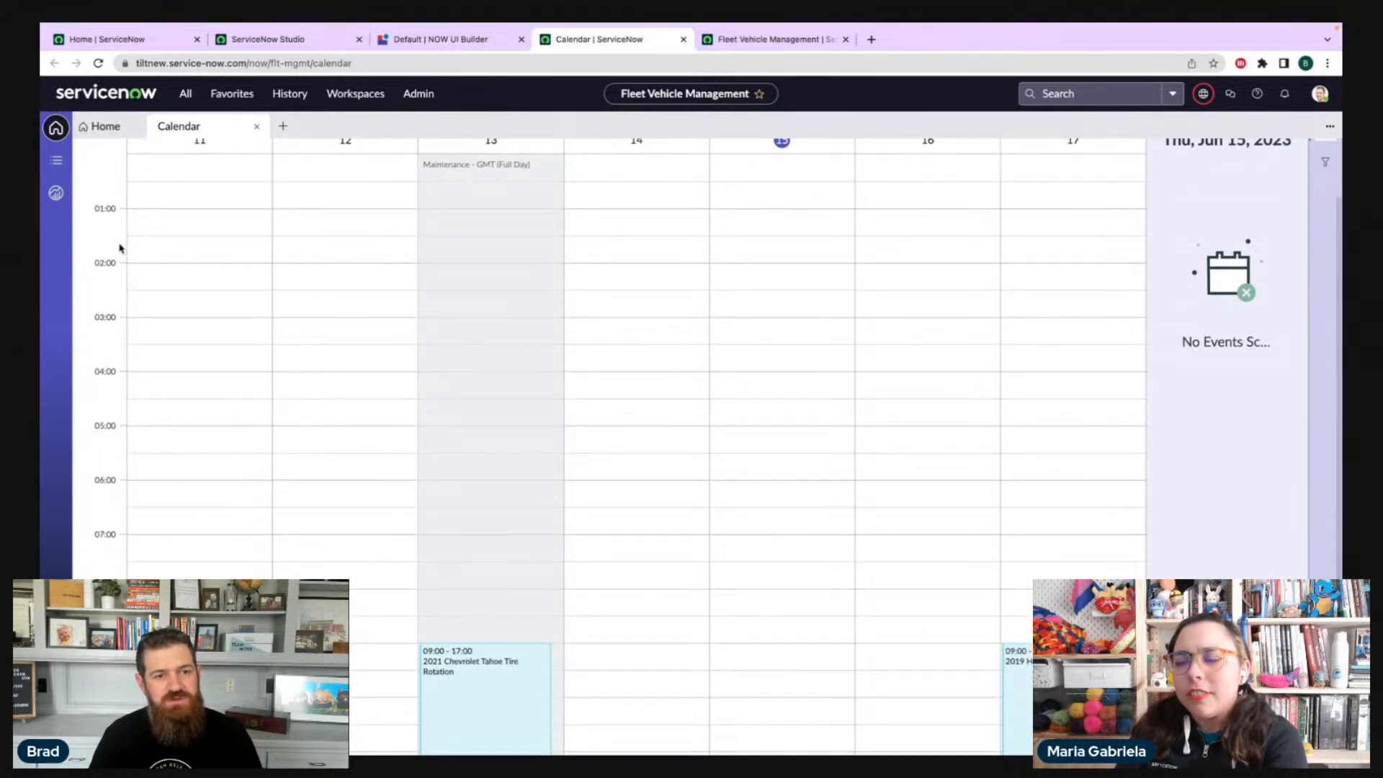
pyautogui.scroll(1, 107, 246)
pyautogui.press('super+r')
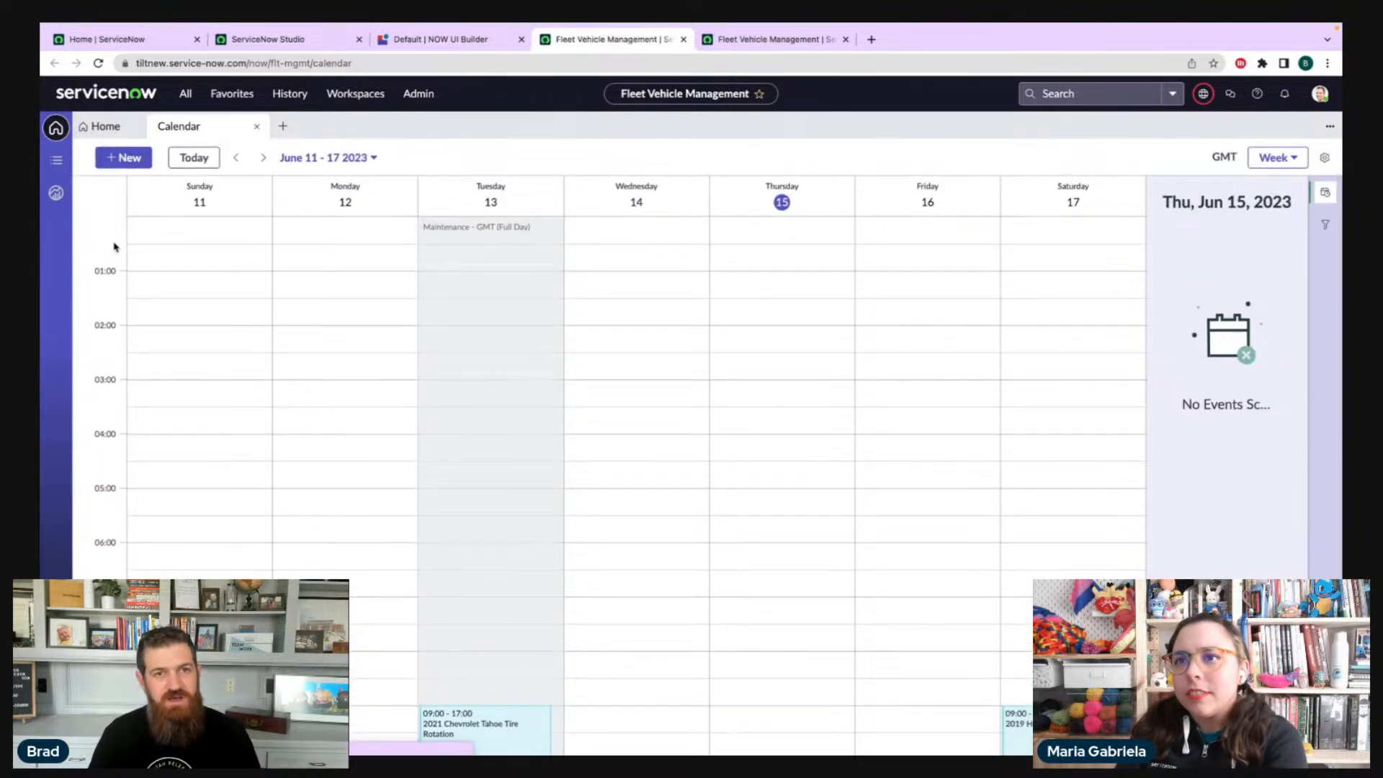
pyautogui.click(846, 39)
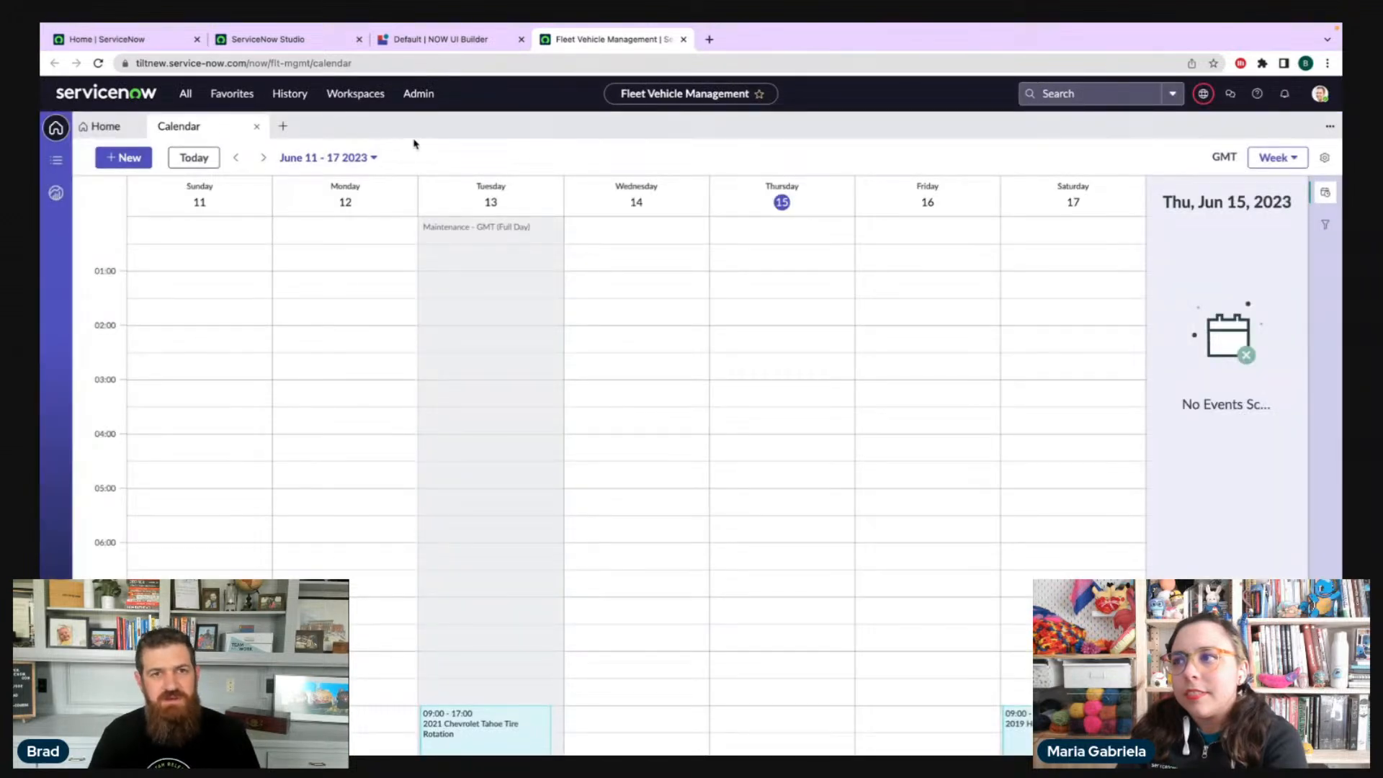
pyautogui.click(431, 40)
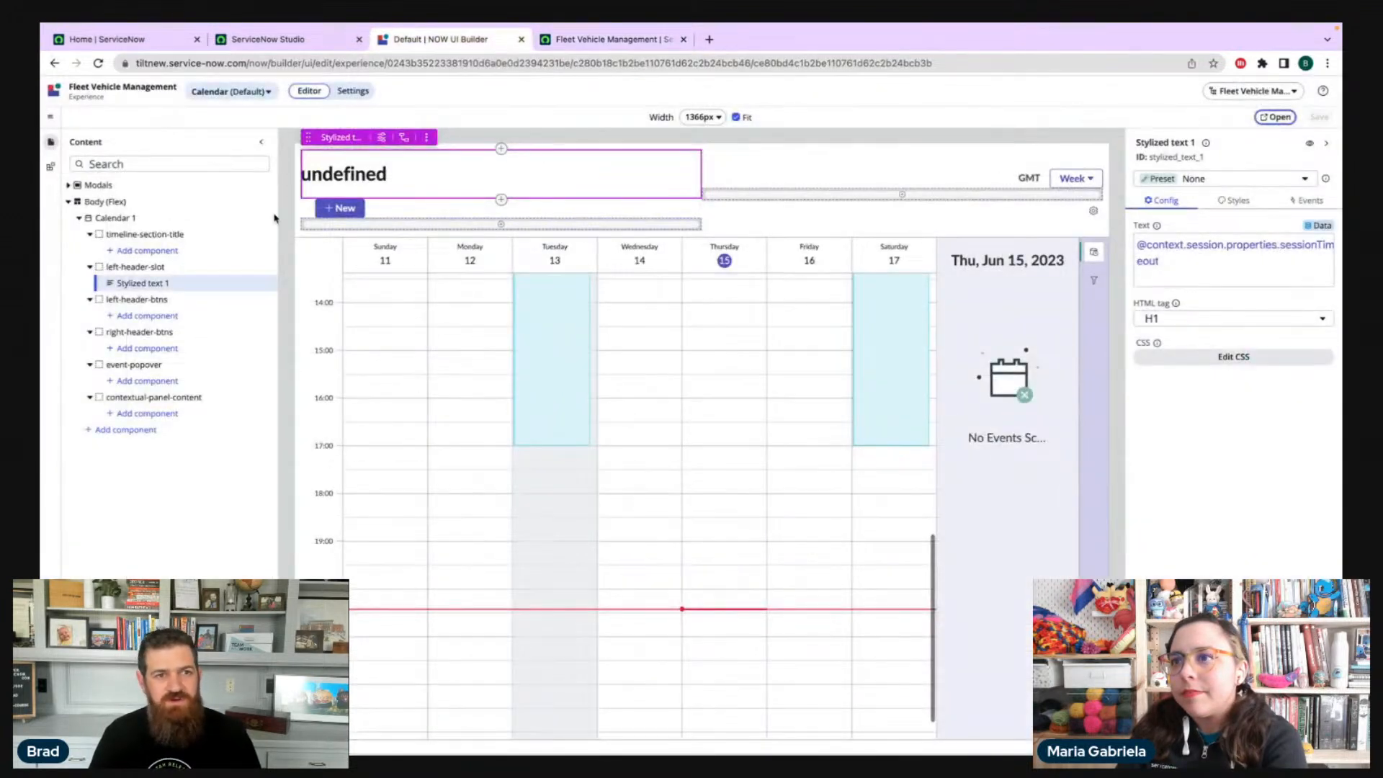
pyautogui.rightClick(129, 218)
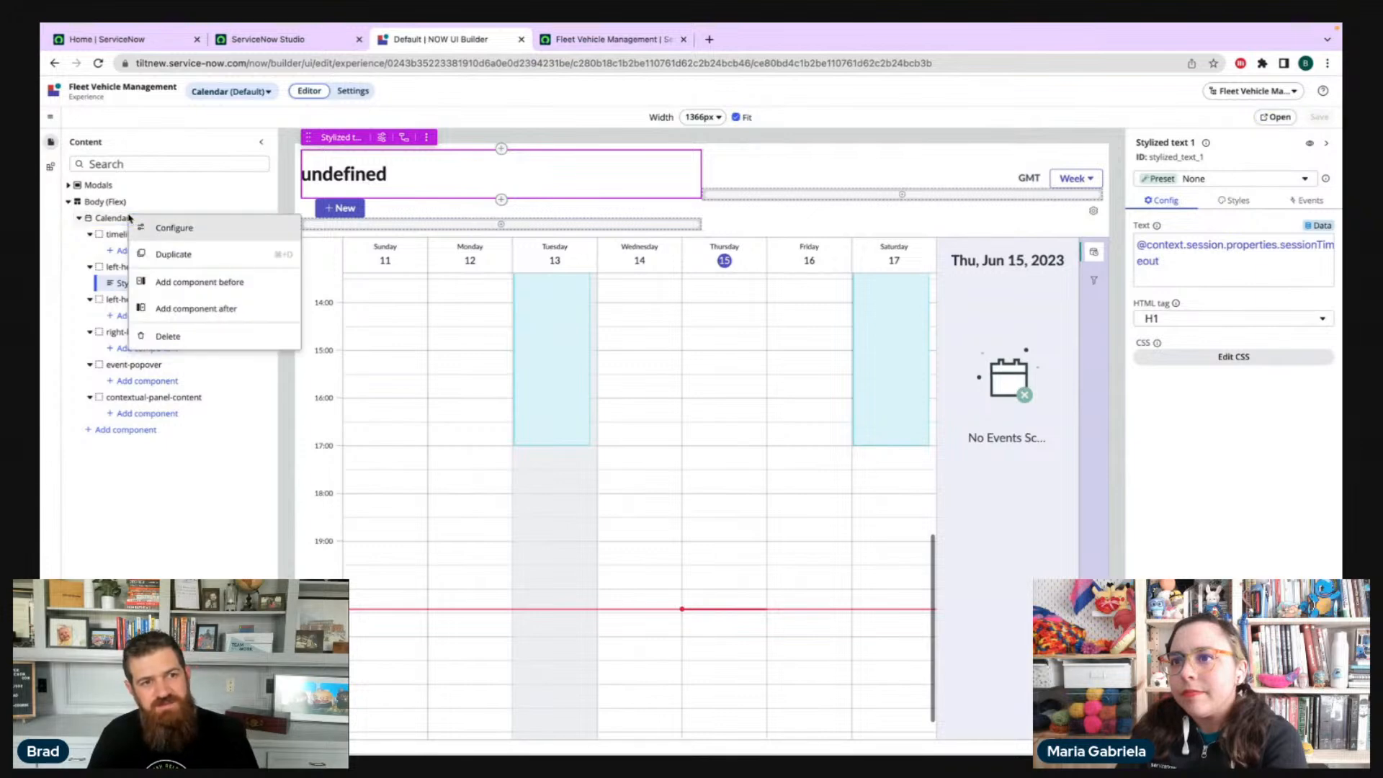
pyautogui.click(172, 285)
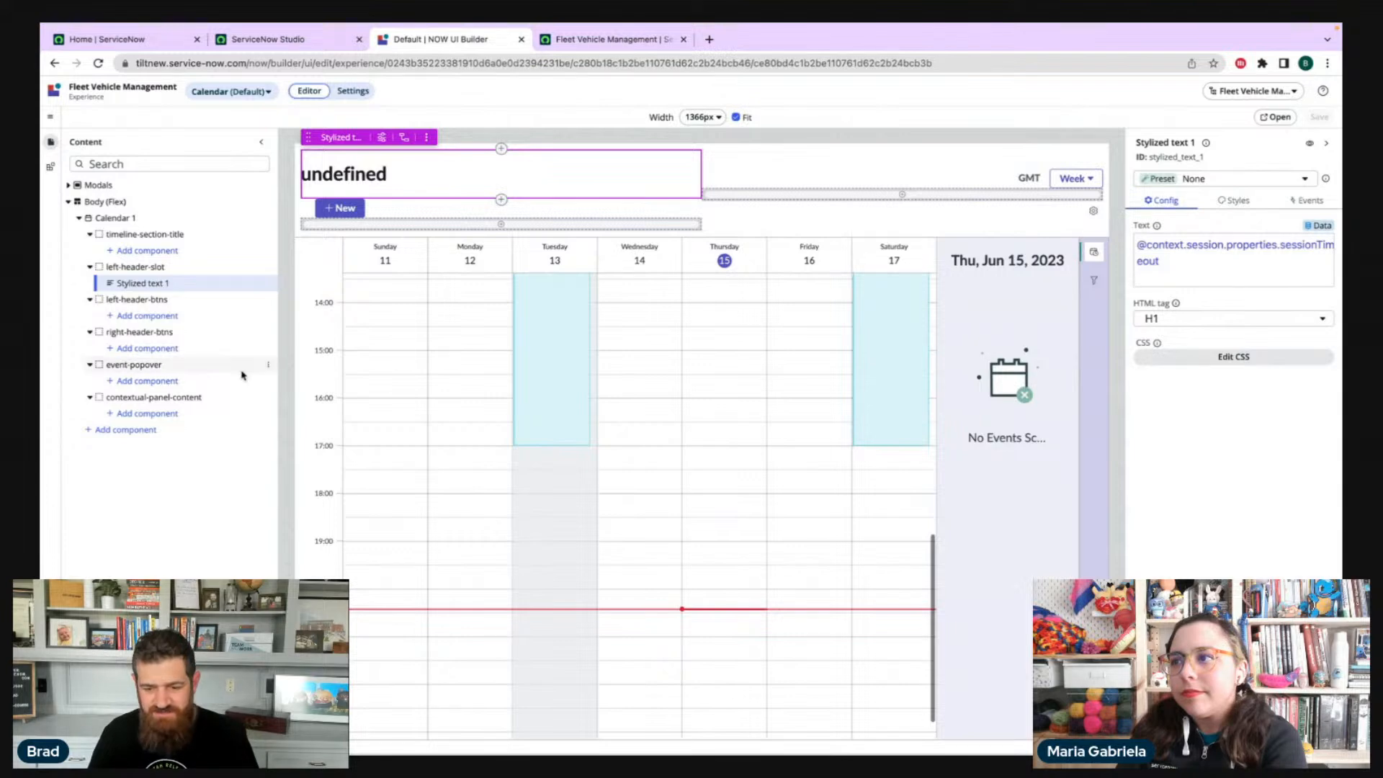
pyautogui.rightClick(141, 219)
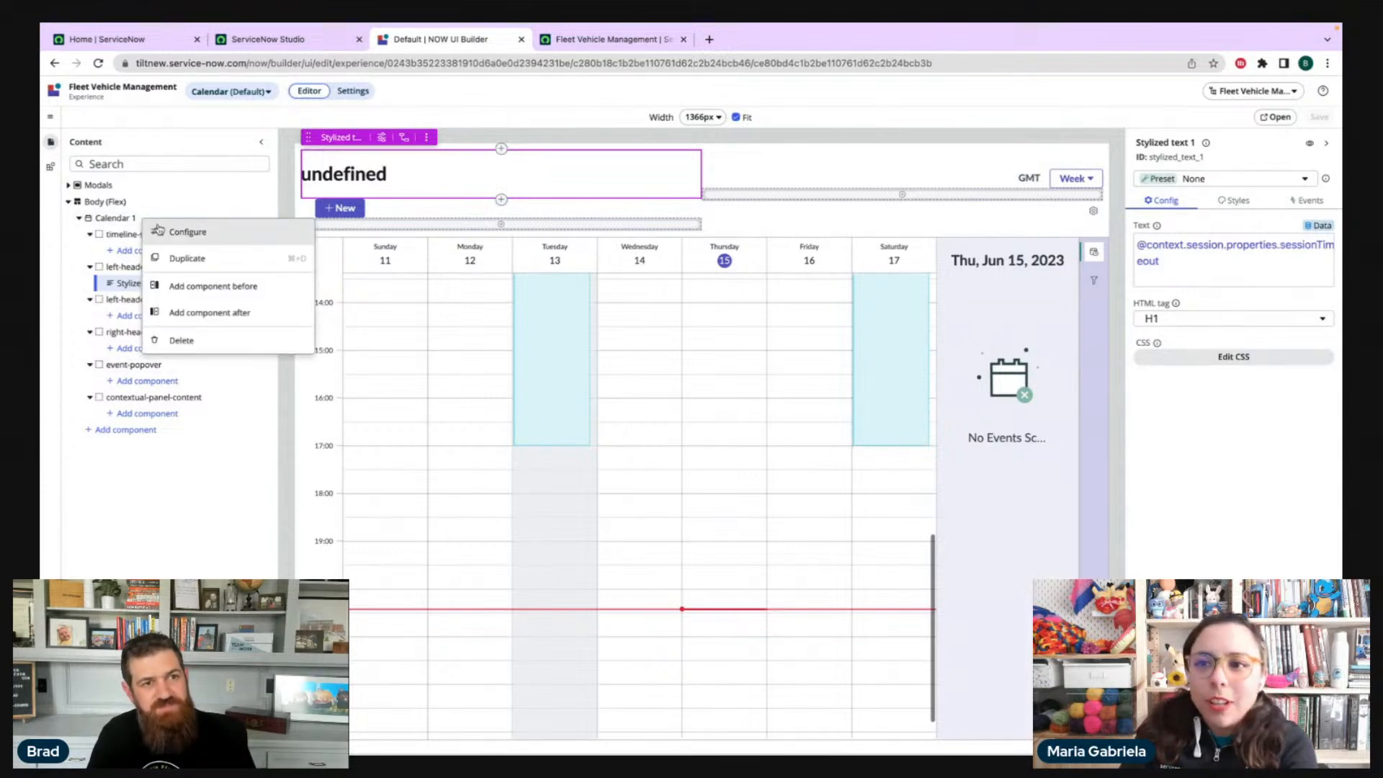
pyautogui.click(111, 555)
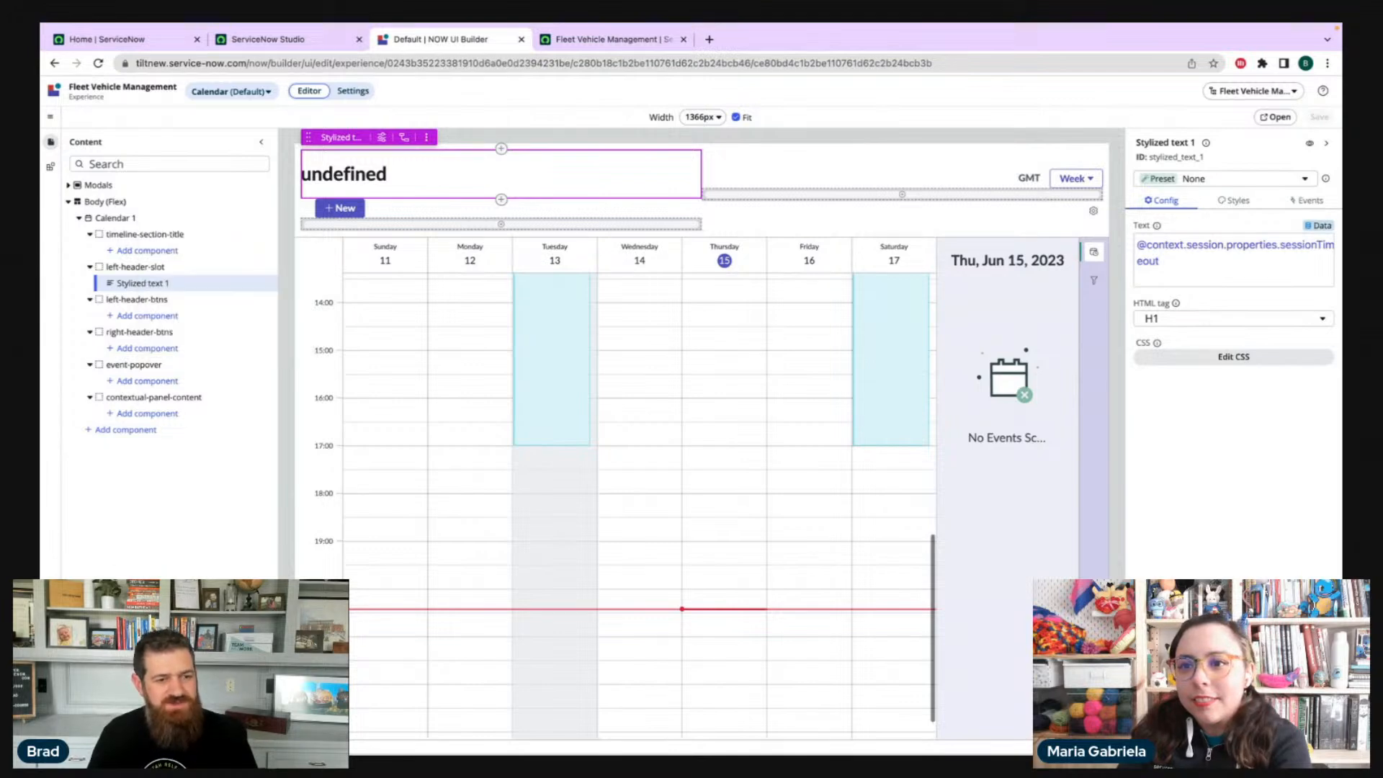
# - Add a new client script to the Calendar page and name it Logging
pyautogui.click(199, 427)
pyautogui.click(539, 450)
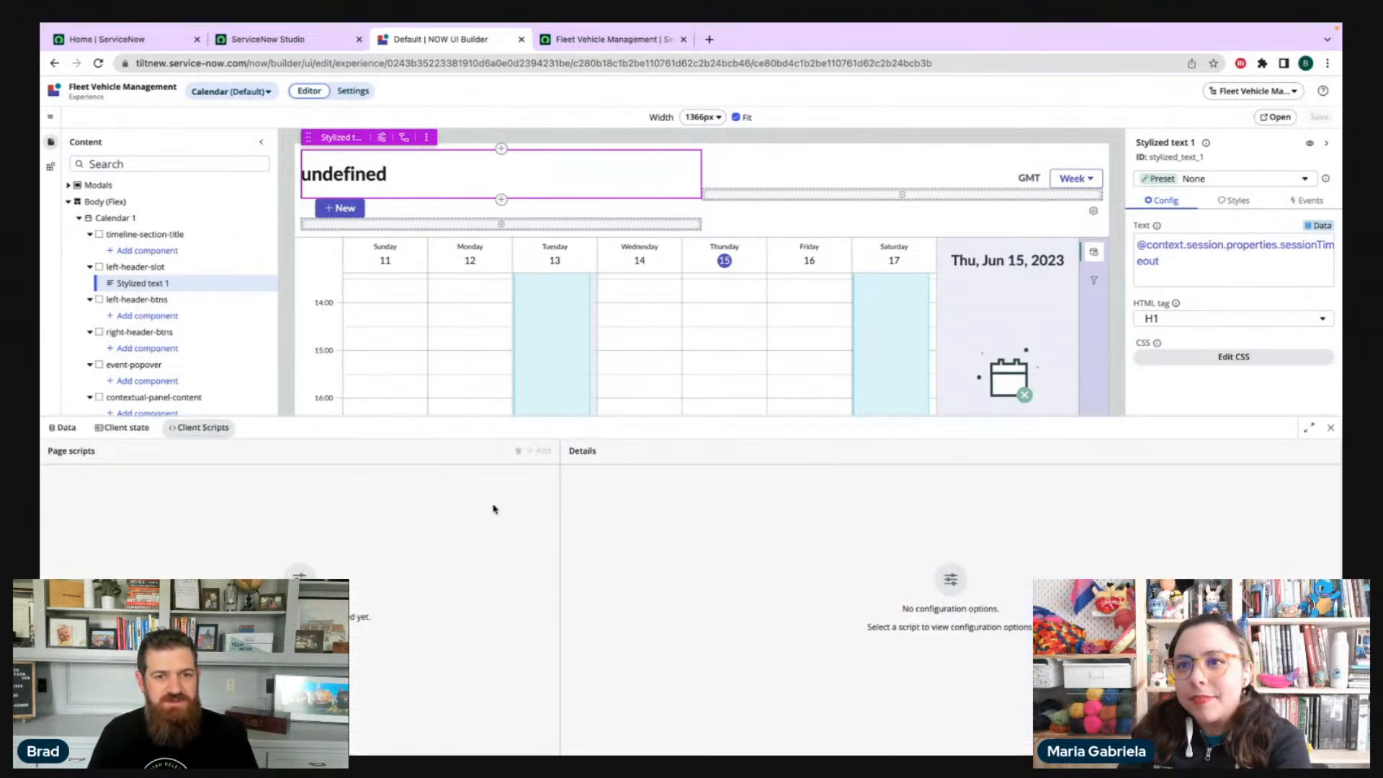
pyautogui.tripleClick(404, 499)
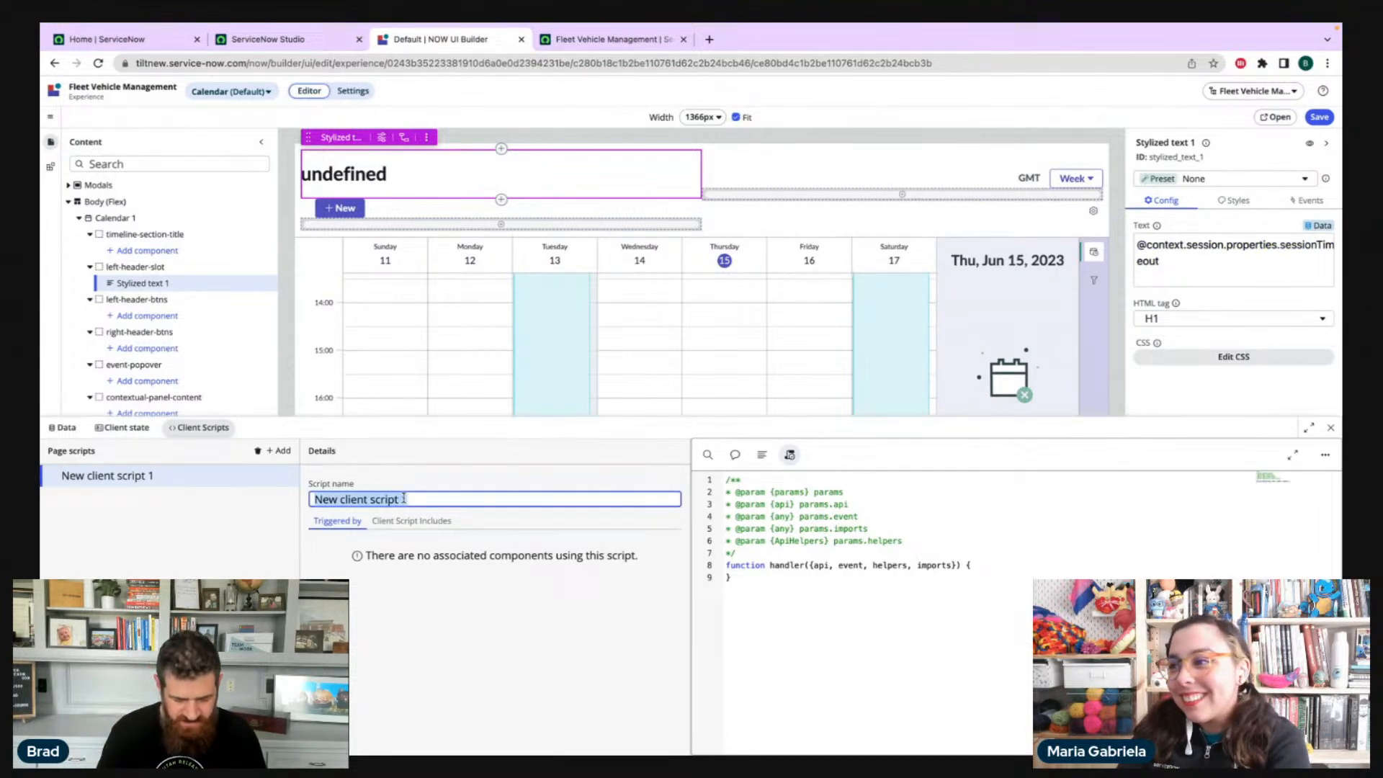
pyautogui.write('Logging')
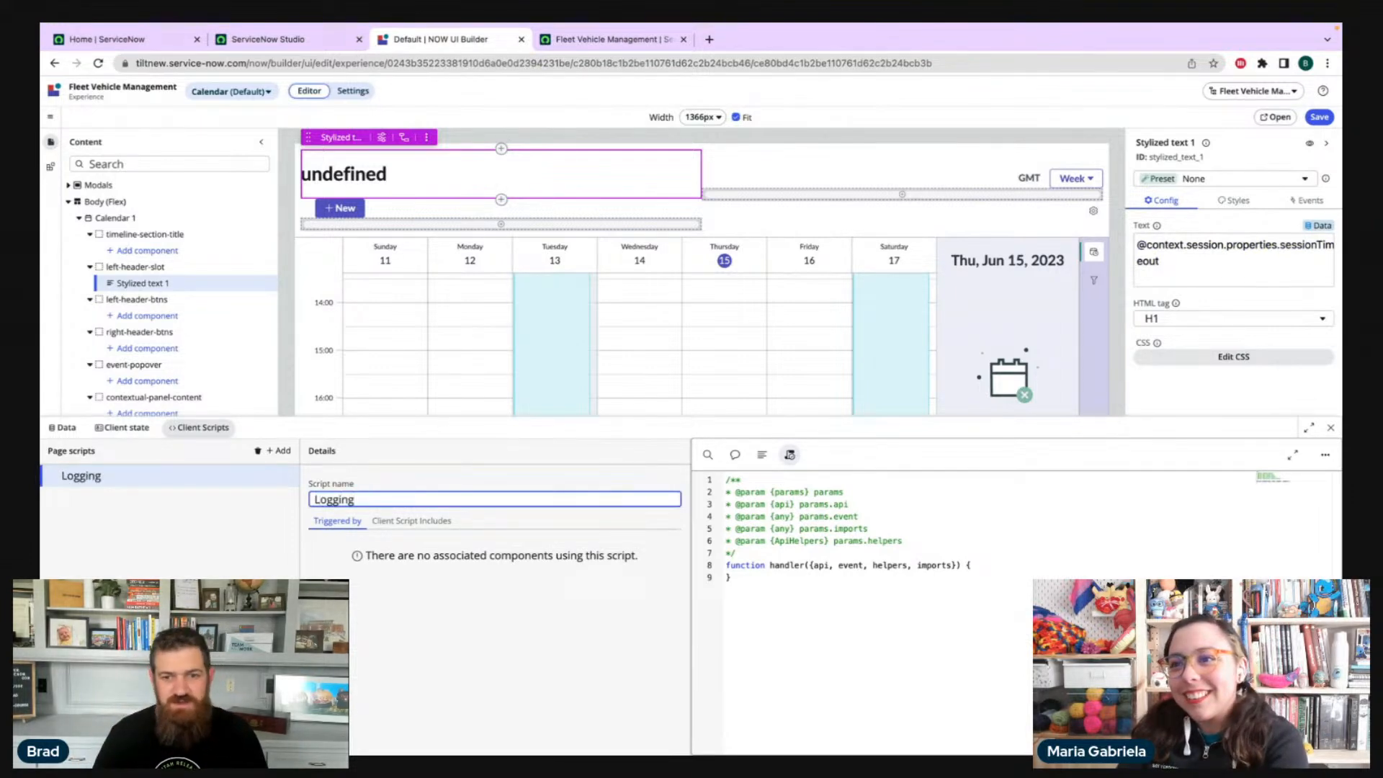
# - Enter api.context.session.properties inside the handler function of the Logging script
pyautogui.click(997, 562)
pyautogui.press('Return')
pyautogui.write('ap')
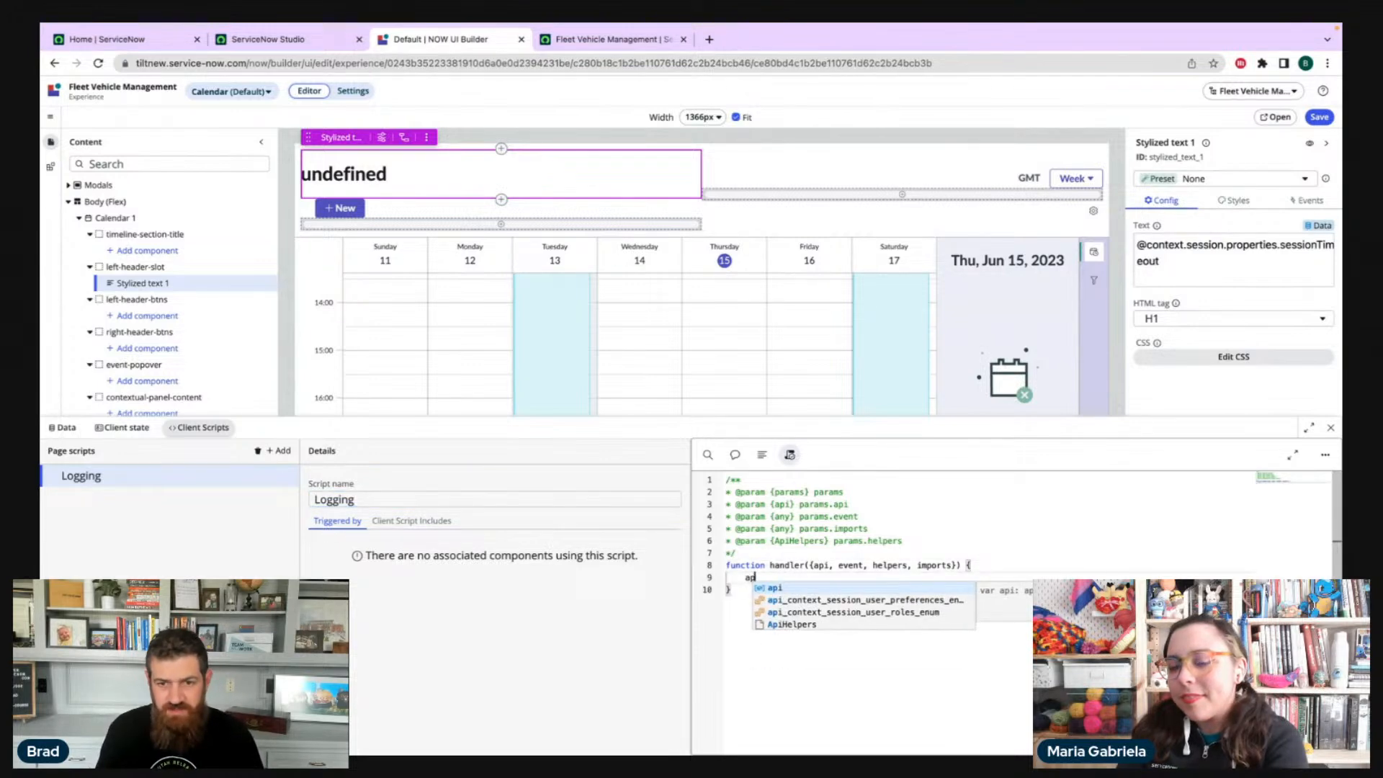
pyautogui.write('i.context.')
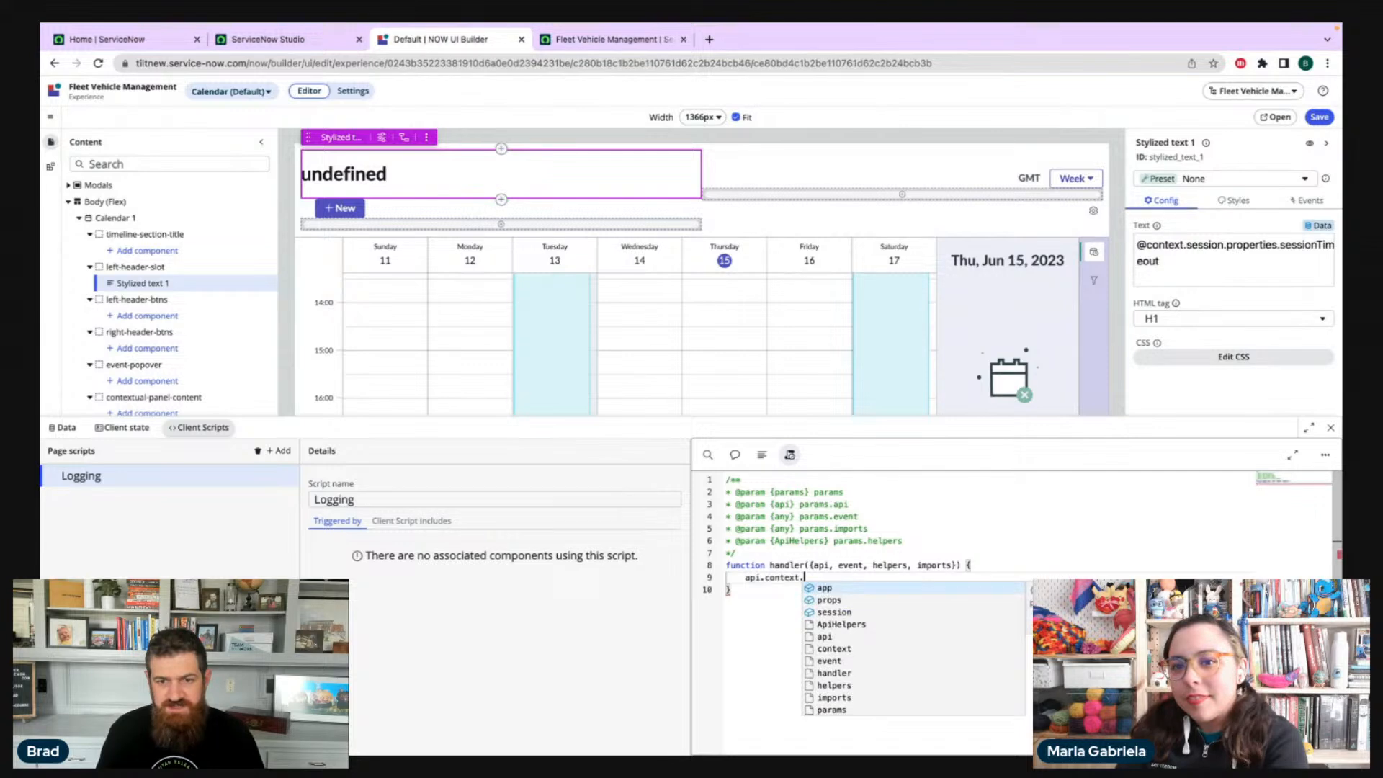
pyautogui.press('Down')
pyautogui.press('Down')
pyautogui.press('Return')
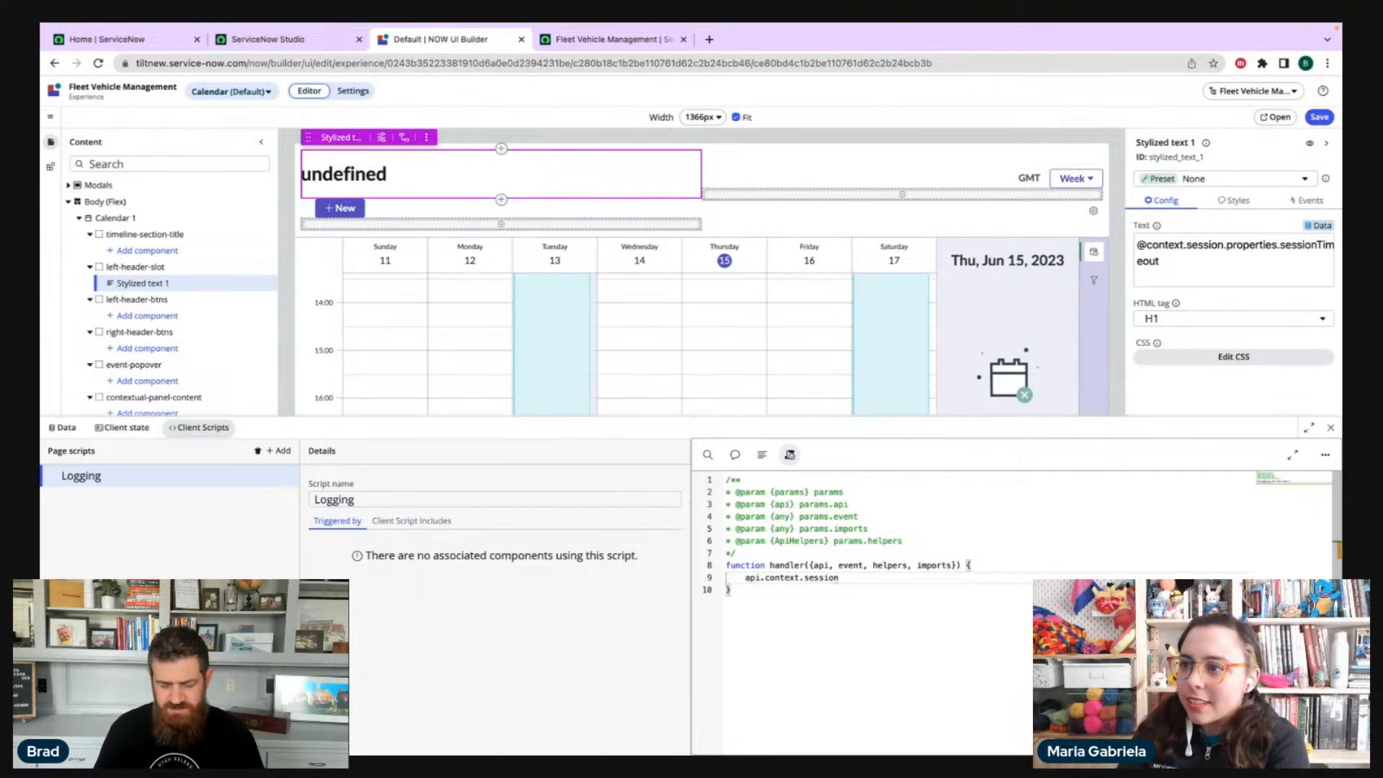
pyautogui.write('.')
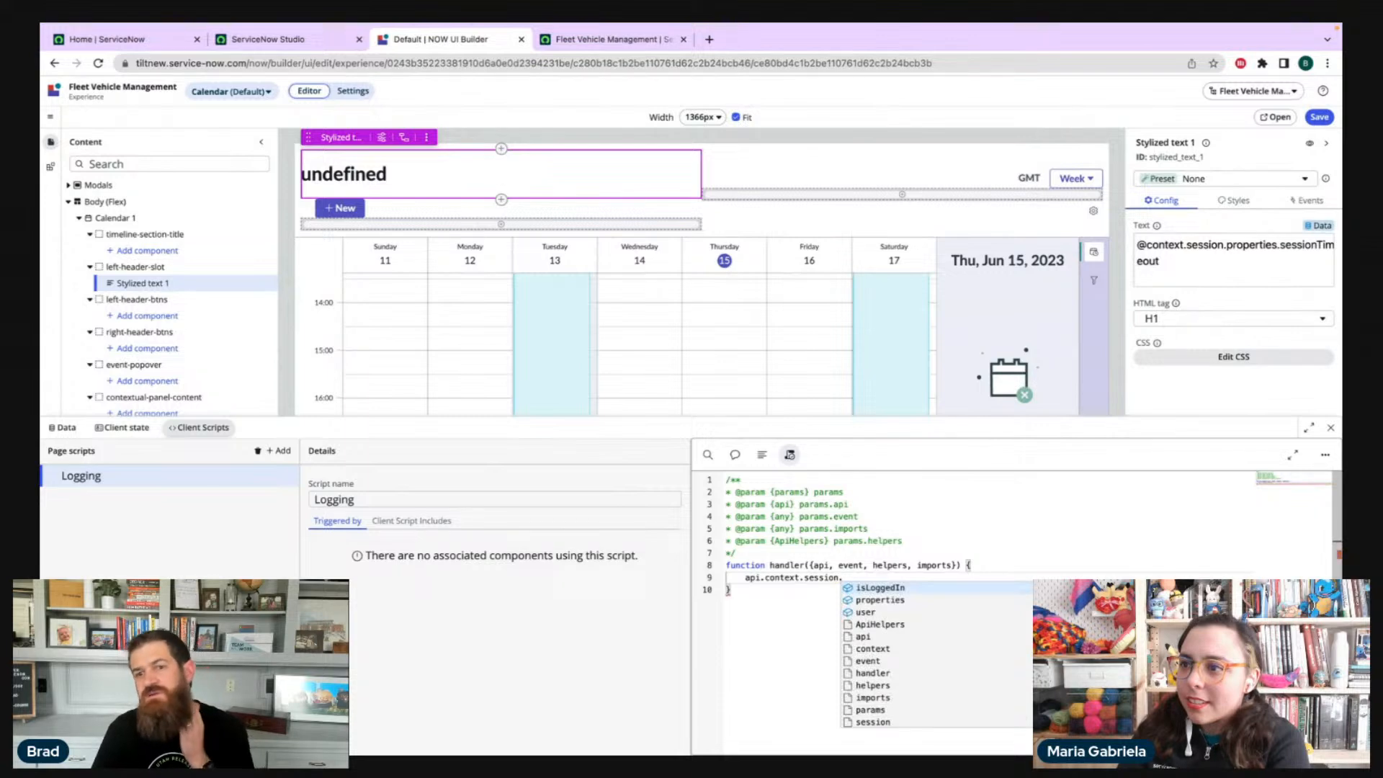
pyautogui.press('Down')
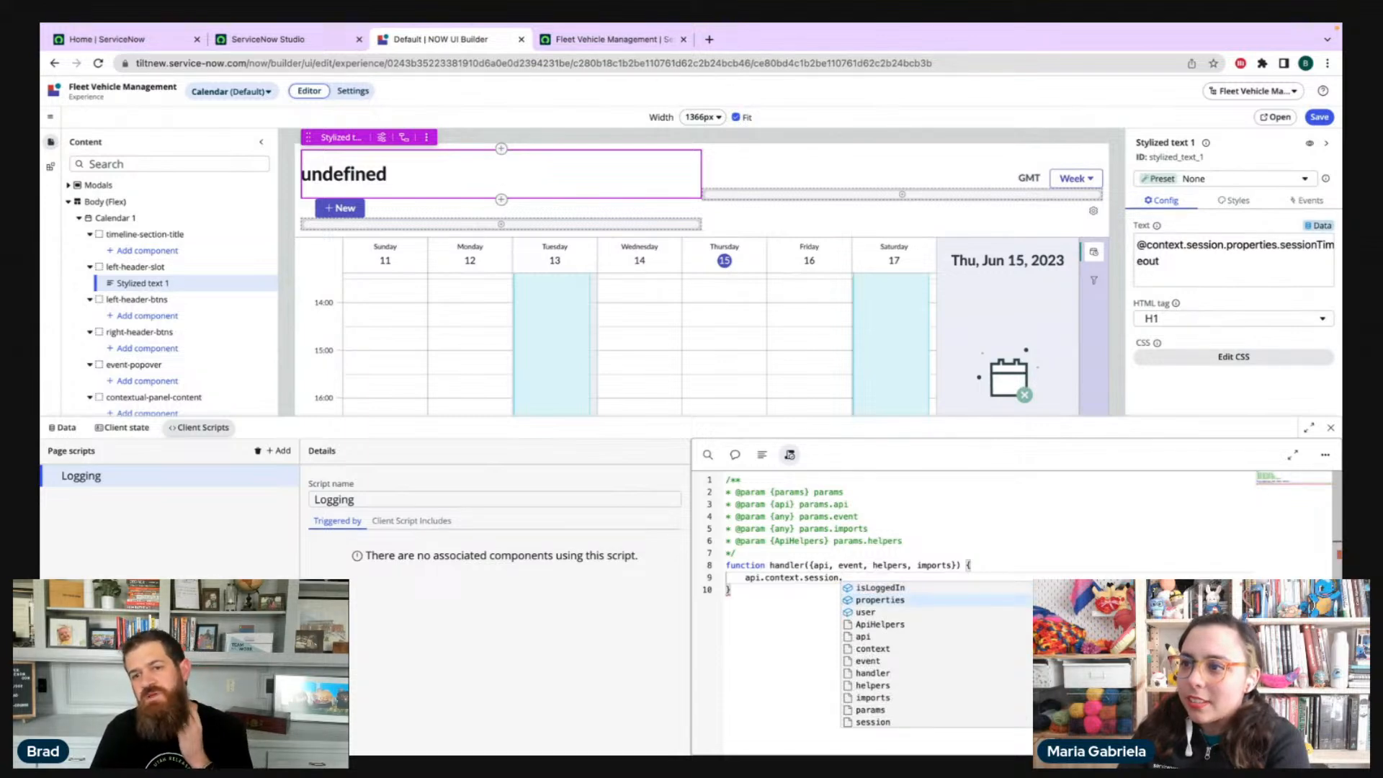
pyautogui.press('Return')
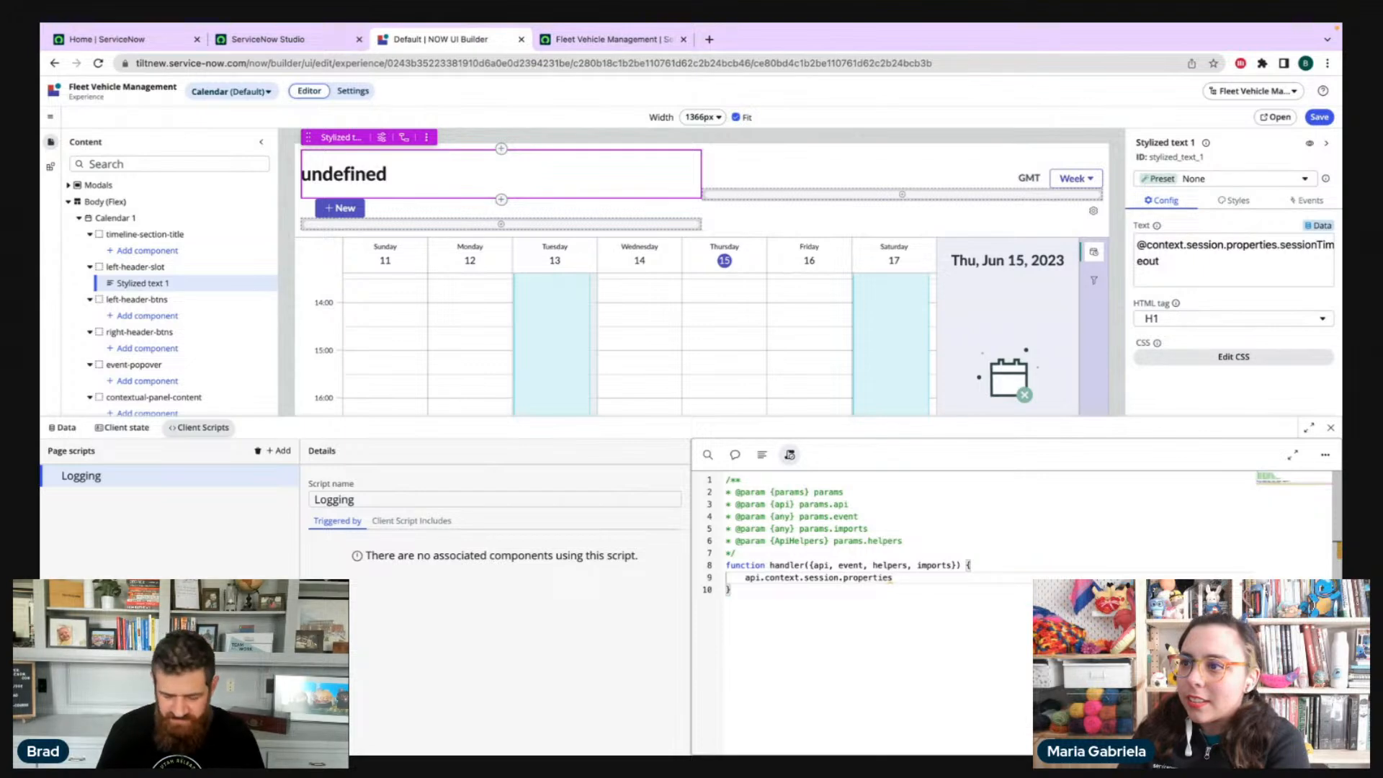
# - Wrap the session properties expression as console.log(JSON.stringify(api.context.session.properties, null, 4)); in the Logging script
pyautogui.press('Home')
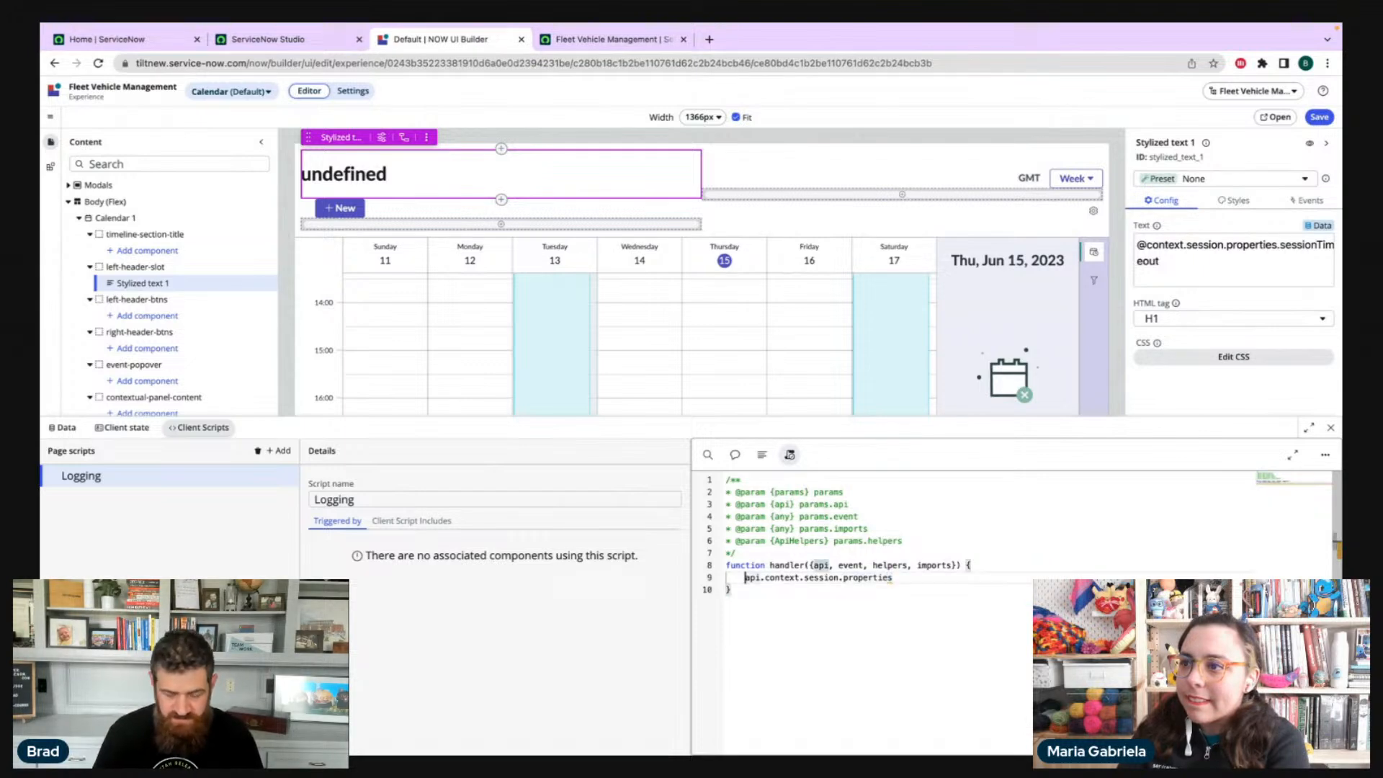
pyautogui.write('console.log')
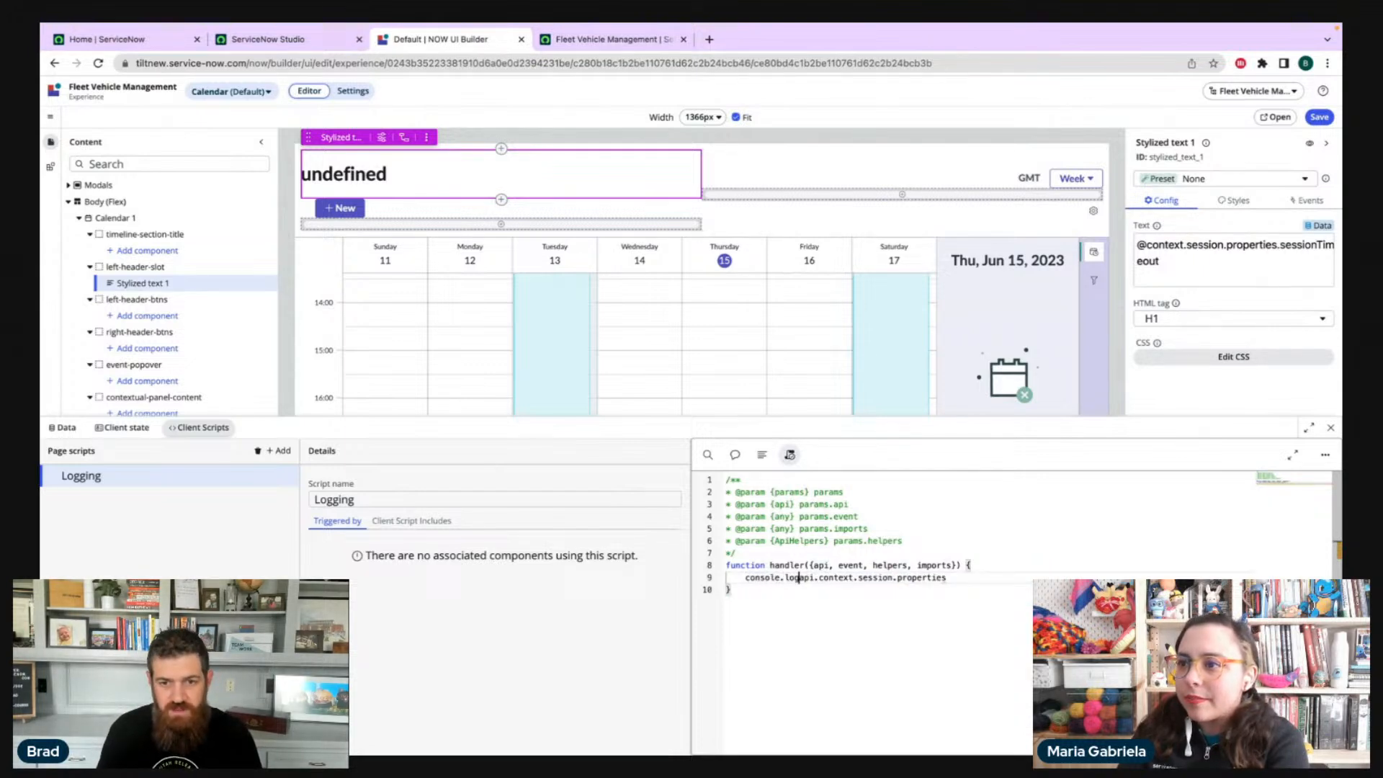
pyautogui.write('(')
pyautogui.write('JSON.string')
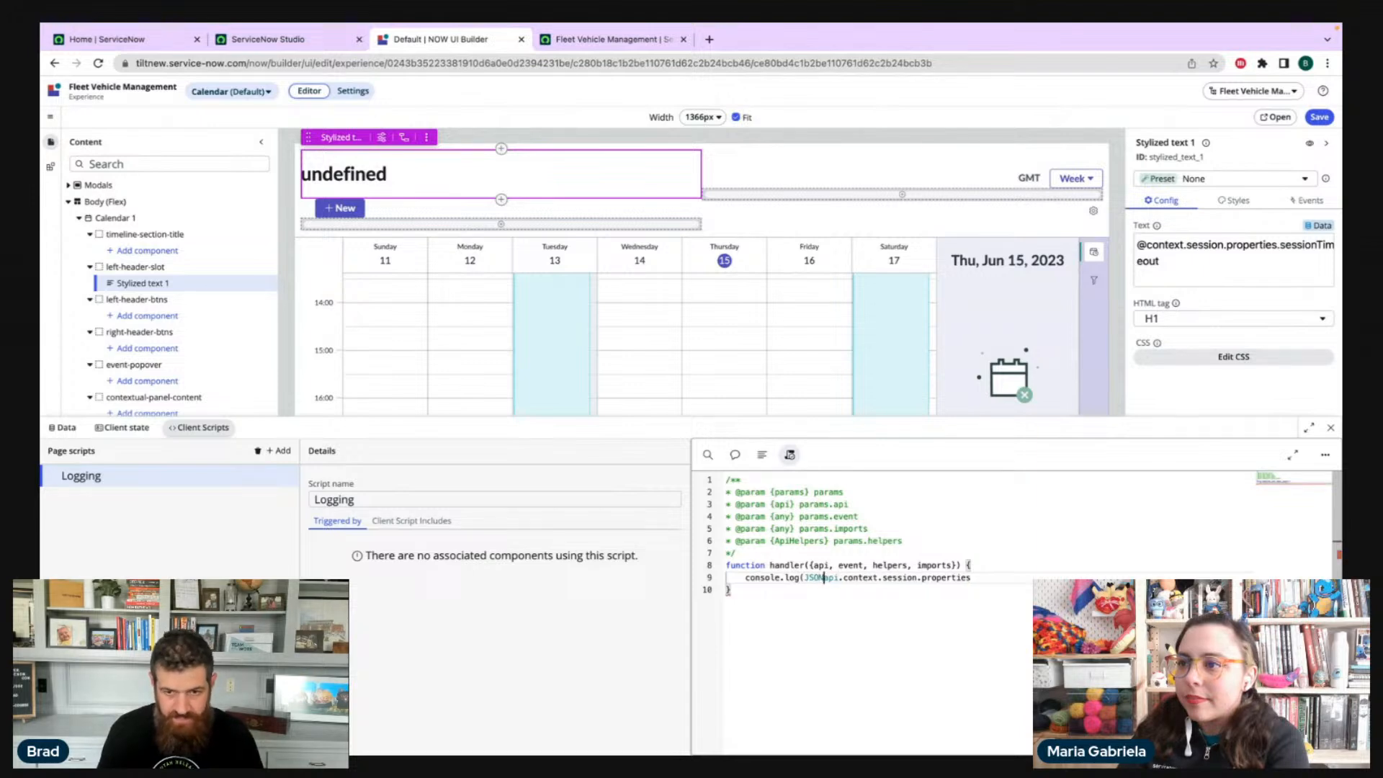
pyautogui.write('ify(')
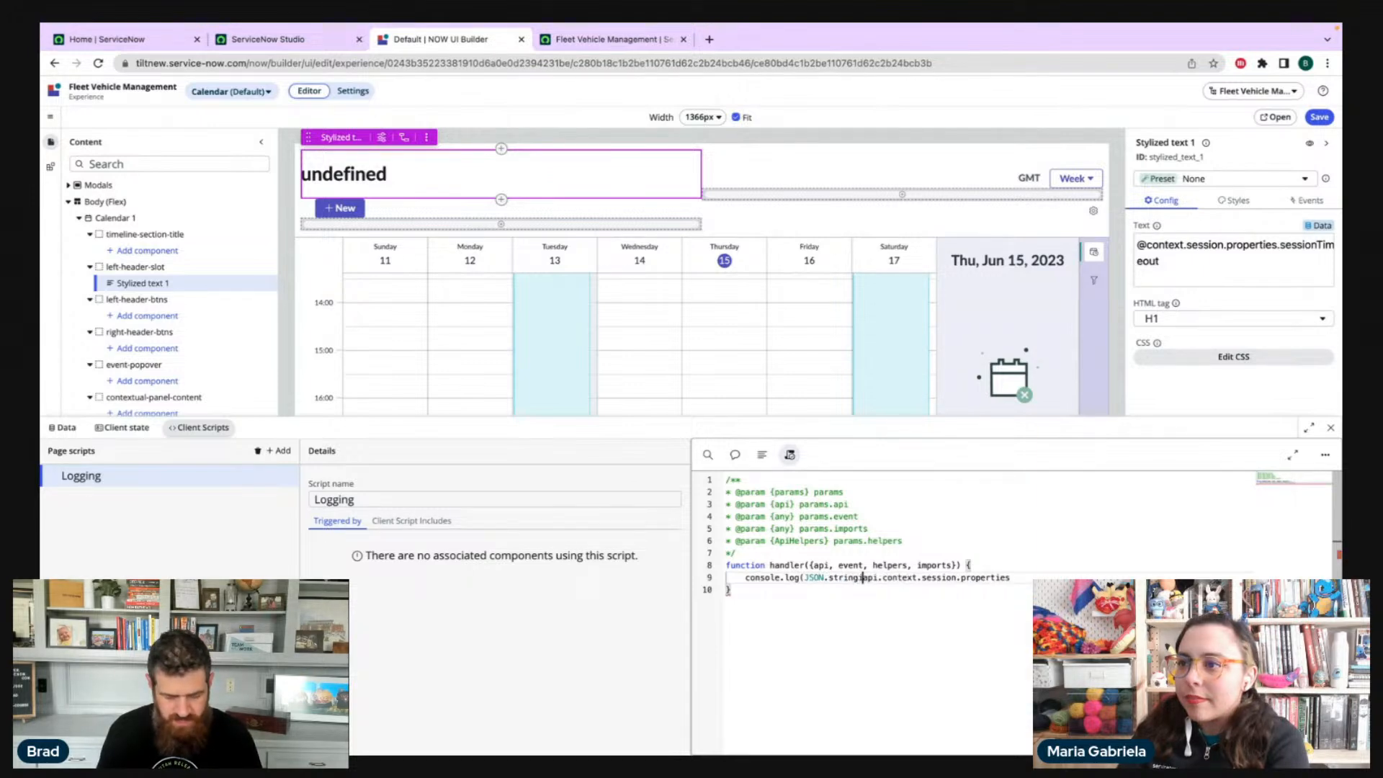
pyautogui.press('End')
pyautogui.write(', null, 4))')
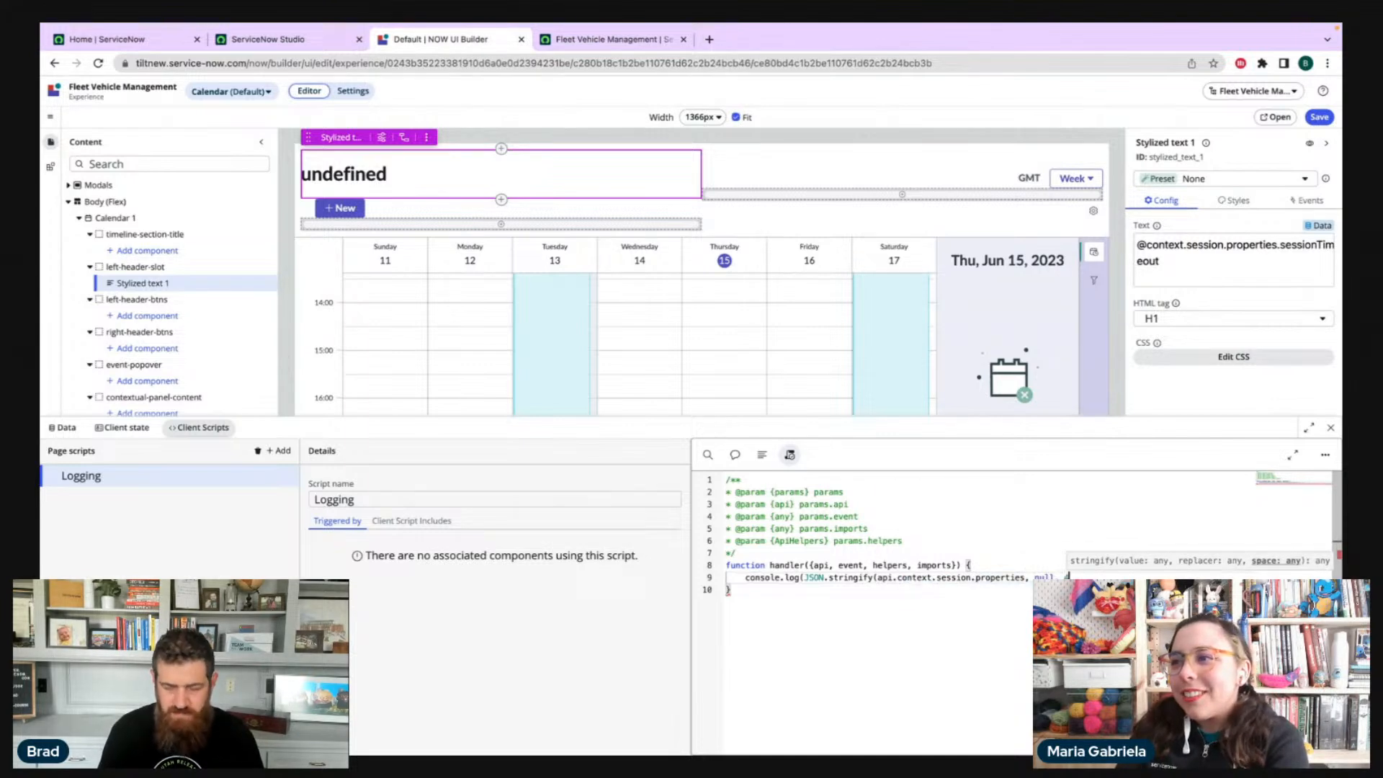
pyautogui.write(';')
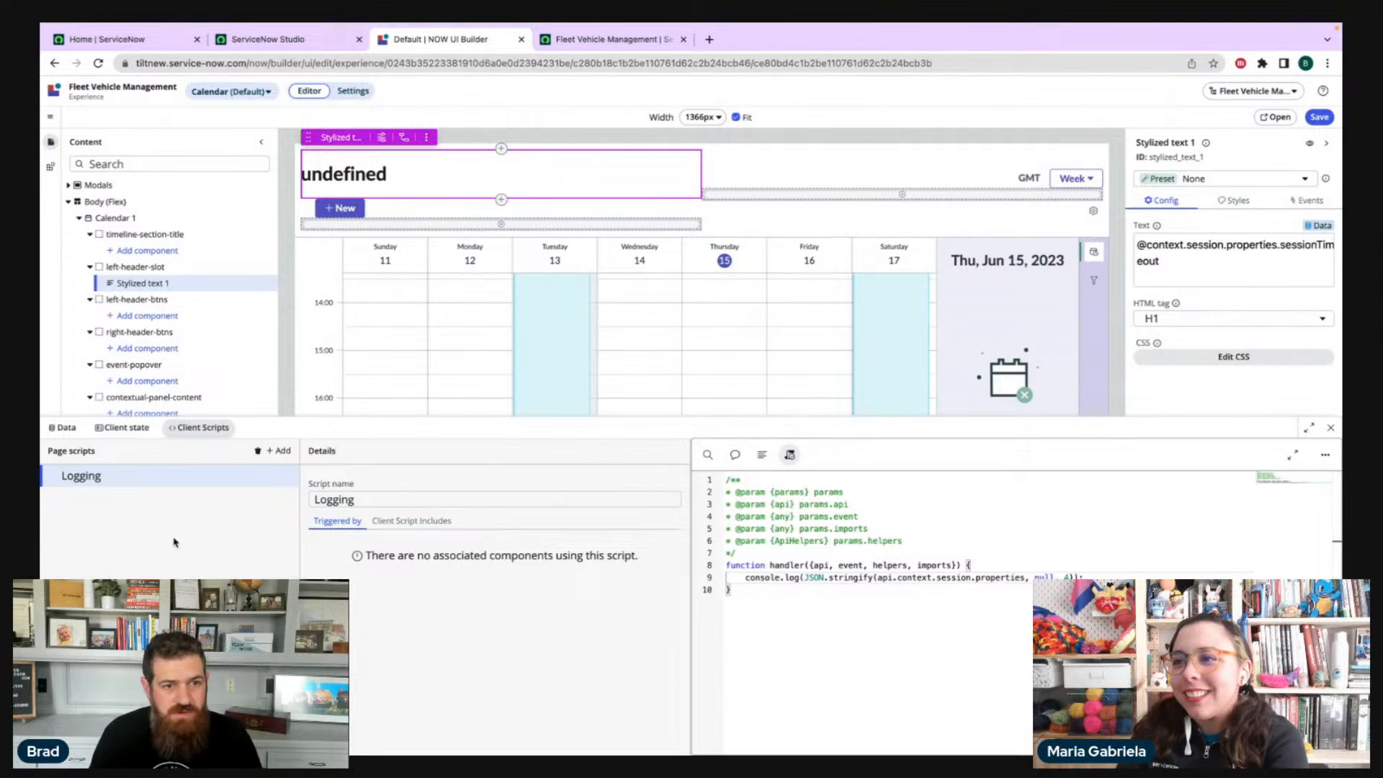
# - Map the page body's Page ready event to the Logging client script and save the page
pyautogui.click(125, 202)
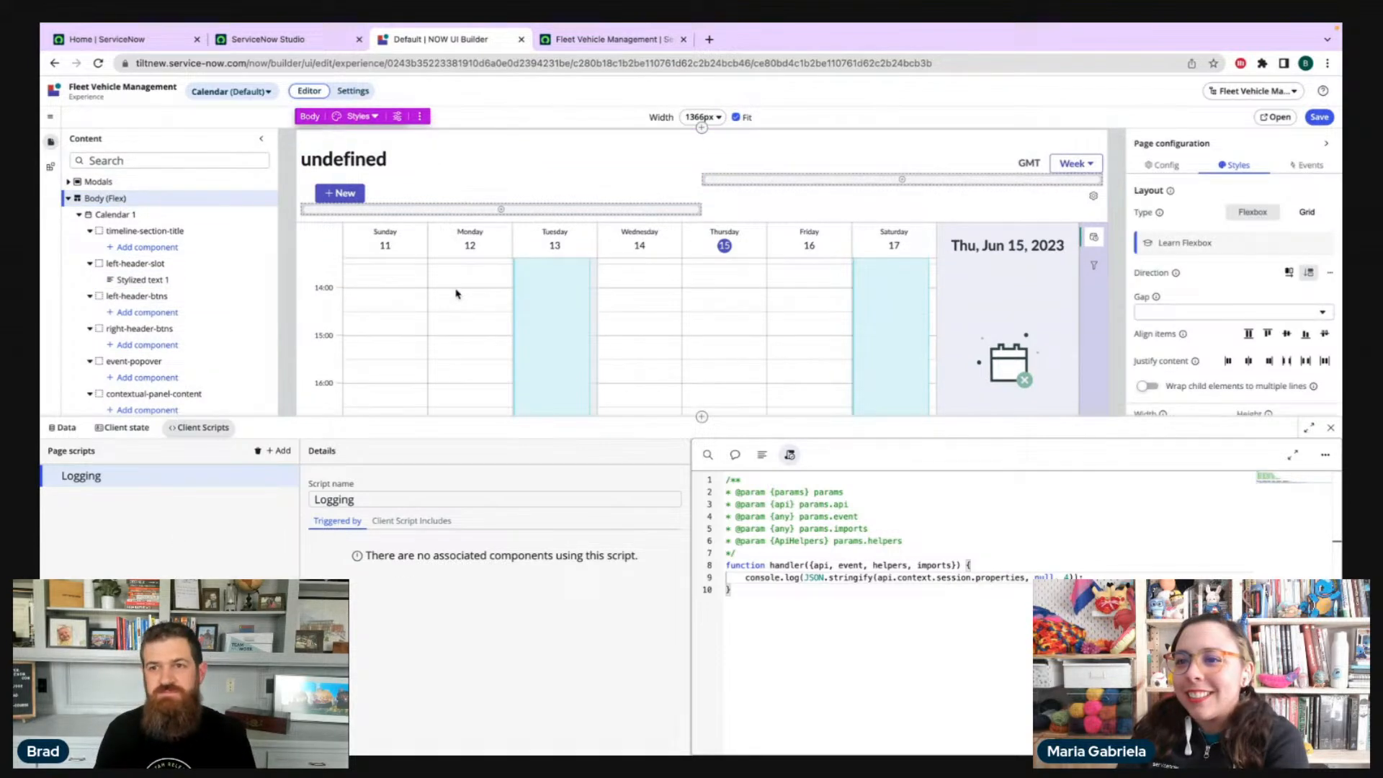
pyautogui.click(1311, 168)
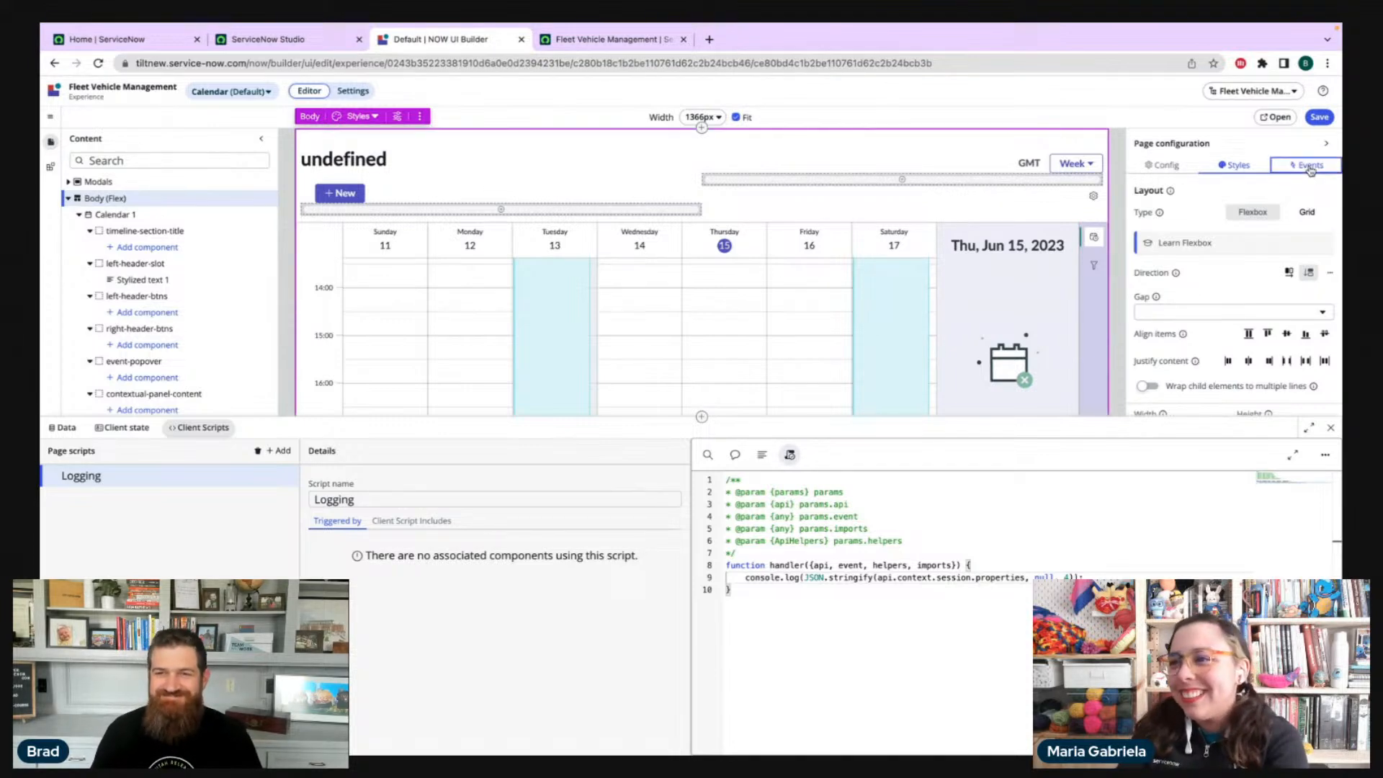
pyautogui.click(1175, 216)
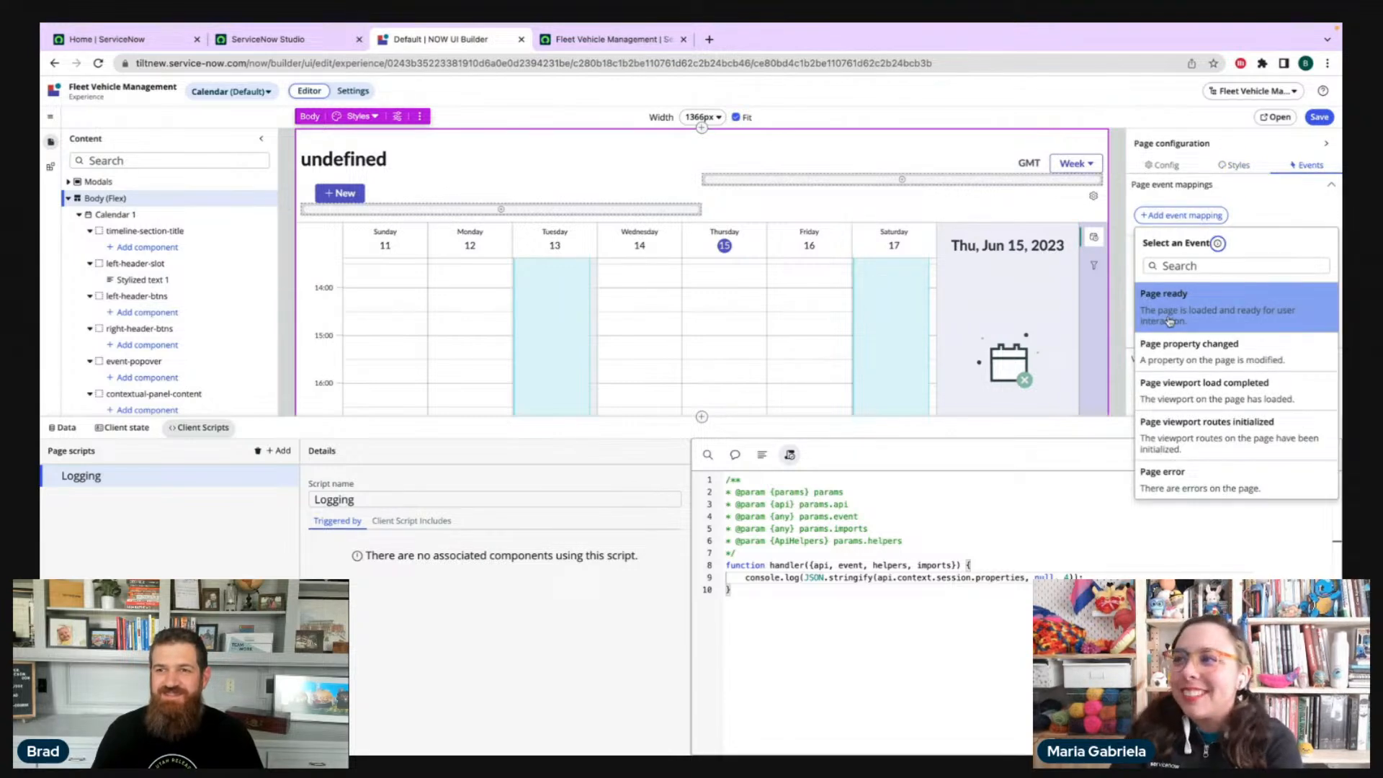
pyautogui.click(1197, 307)
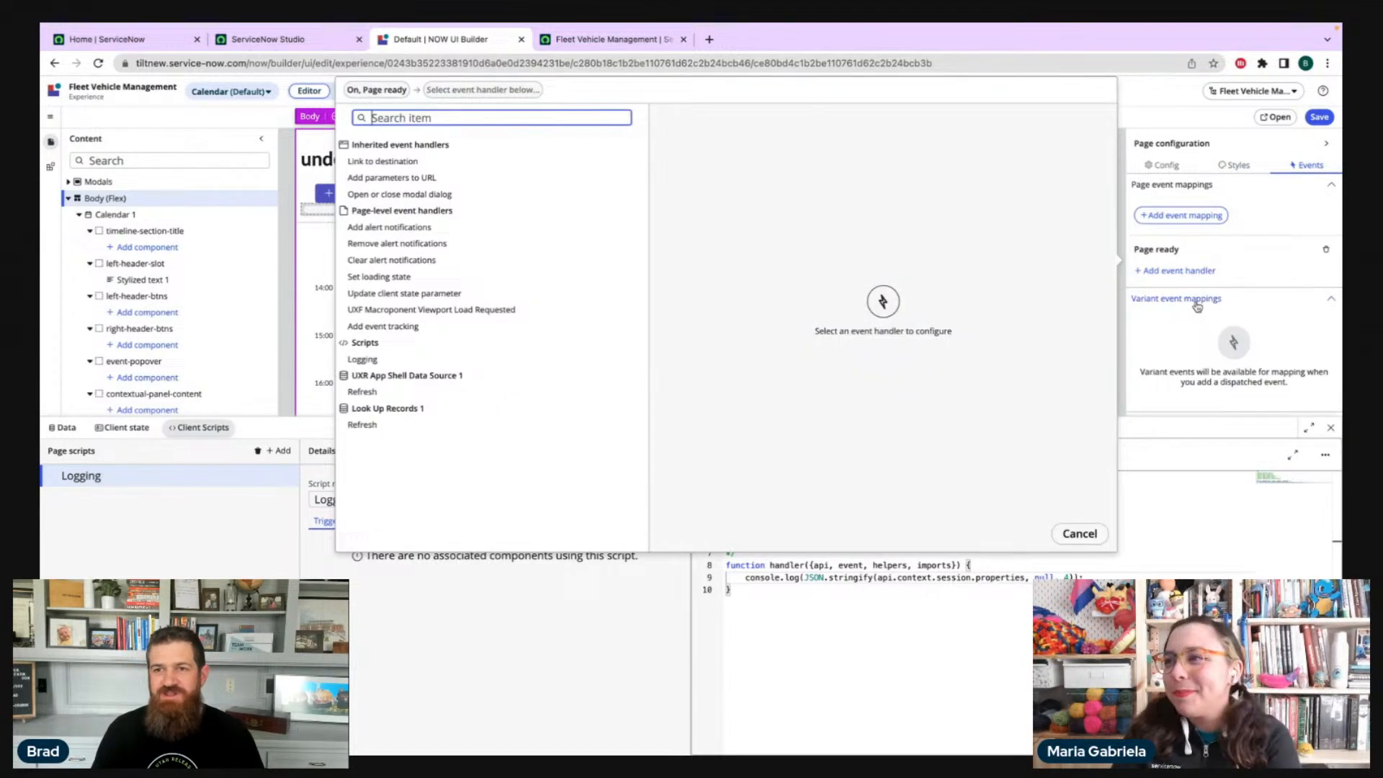
pyautogui.click(391, 360)
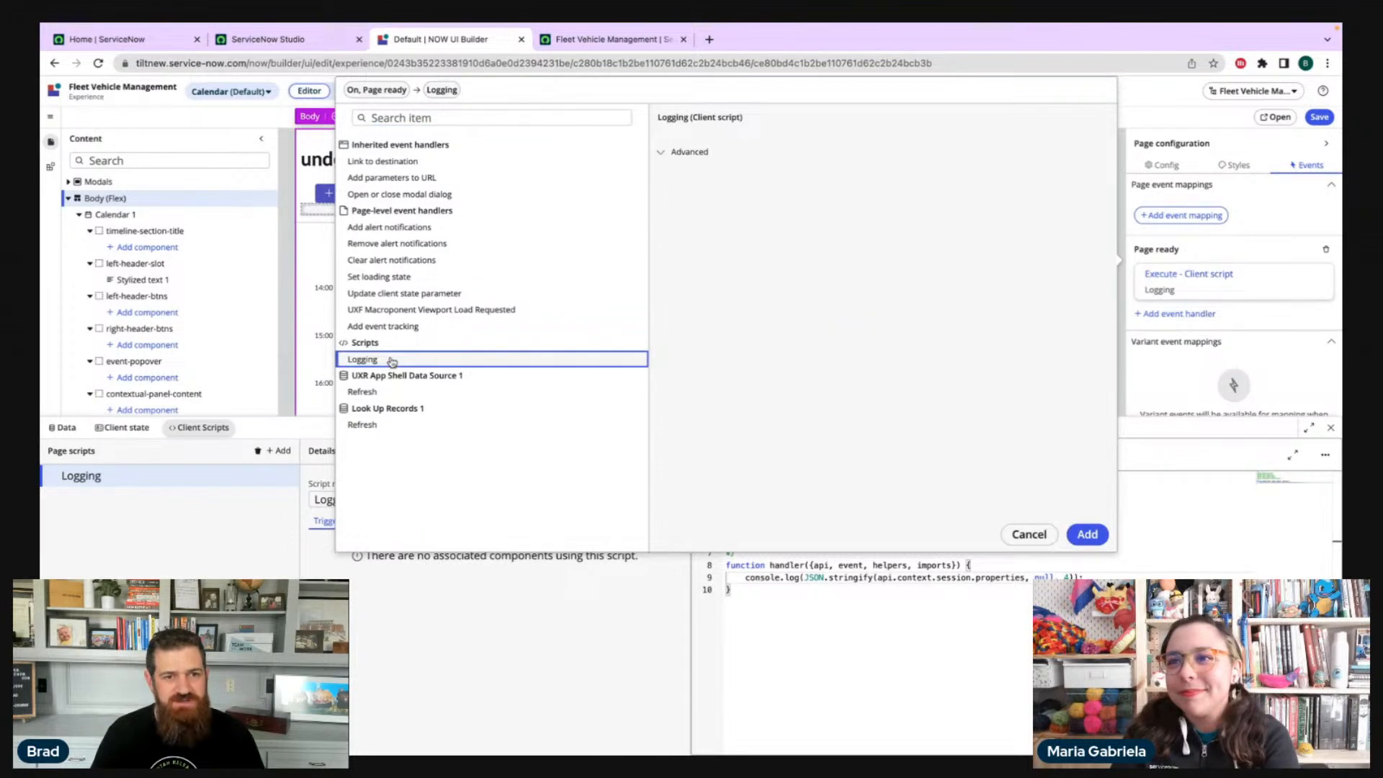
pyautogui.click(1092, 534)
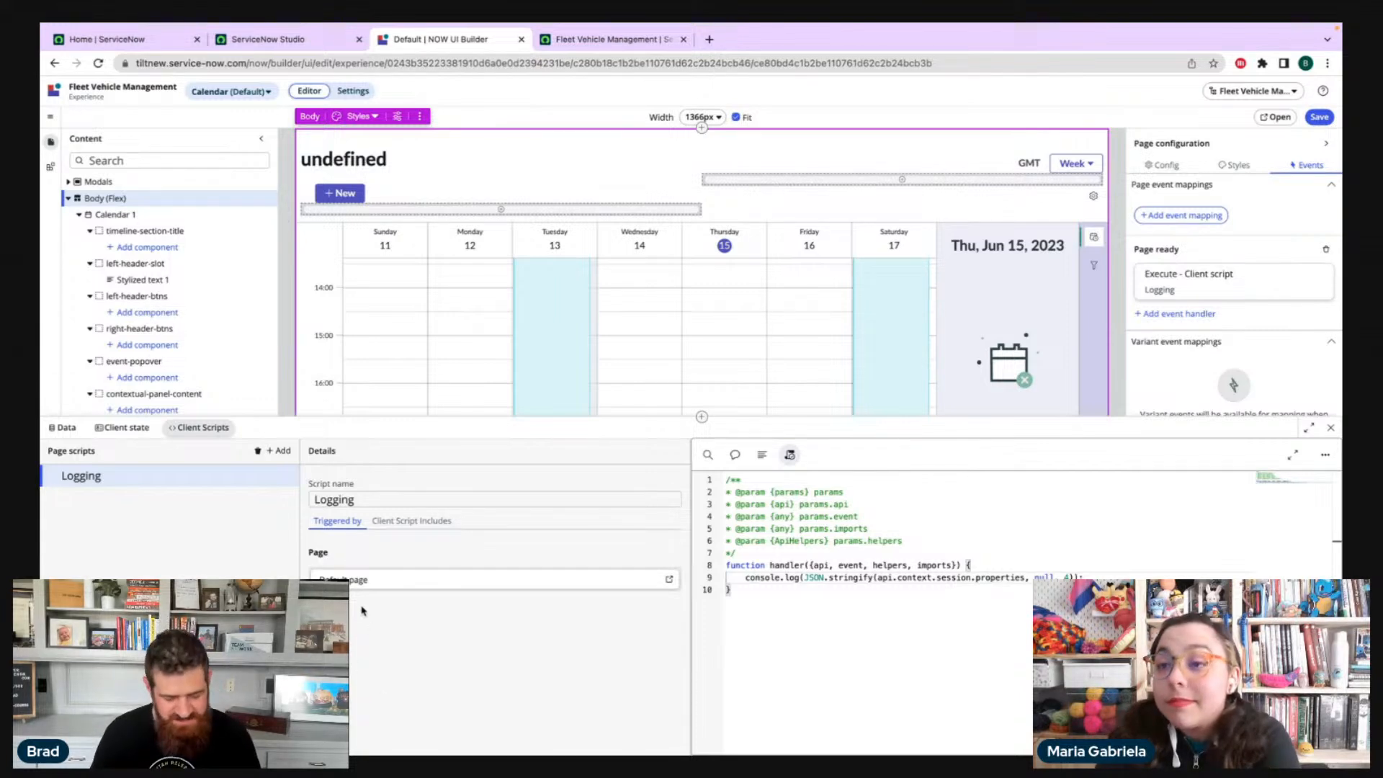
pyautogui.hotkey('ctrl', 's')
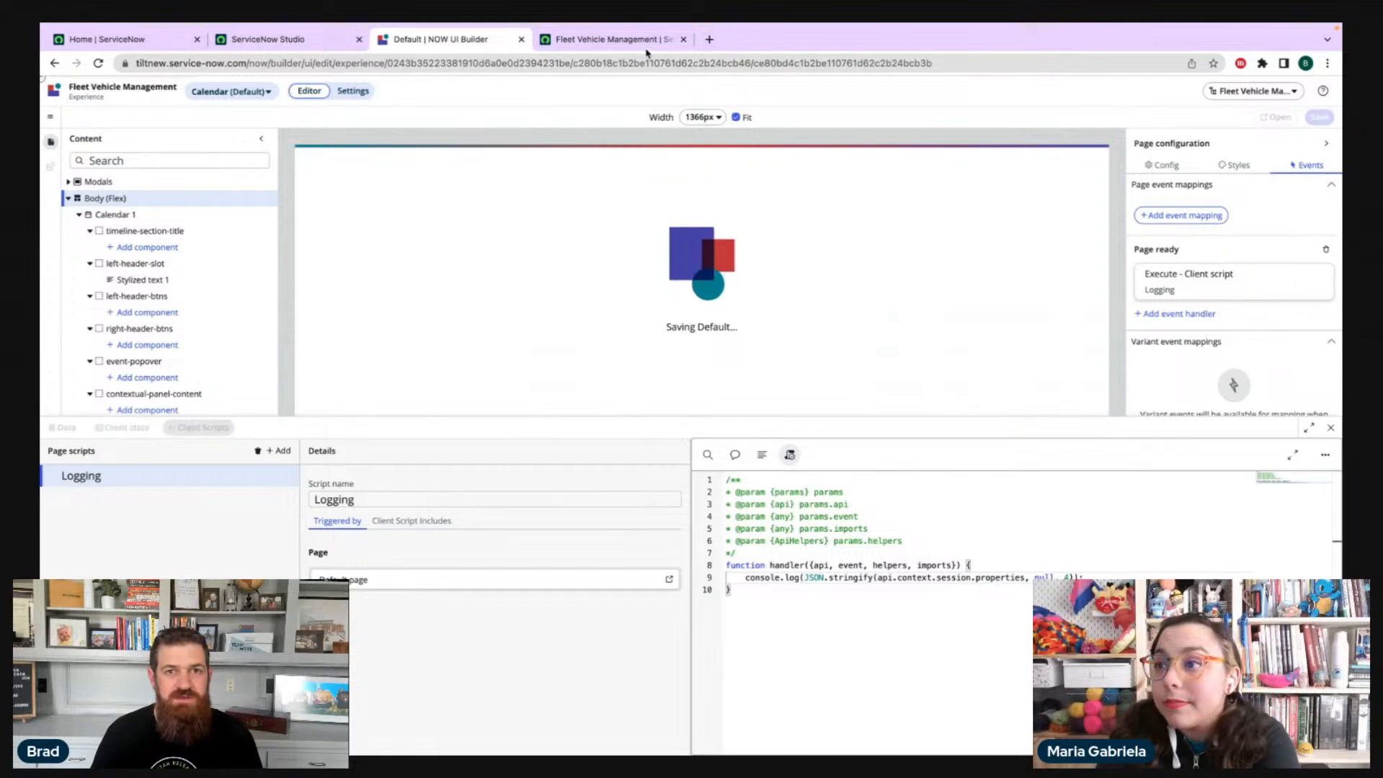
# - Reload the live Calendar page and examine the session properties logged in the browser's developer console
pyautogui.click(621, 44)
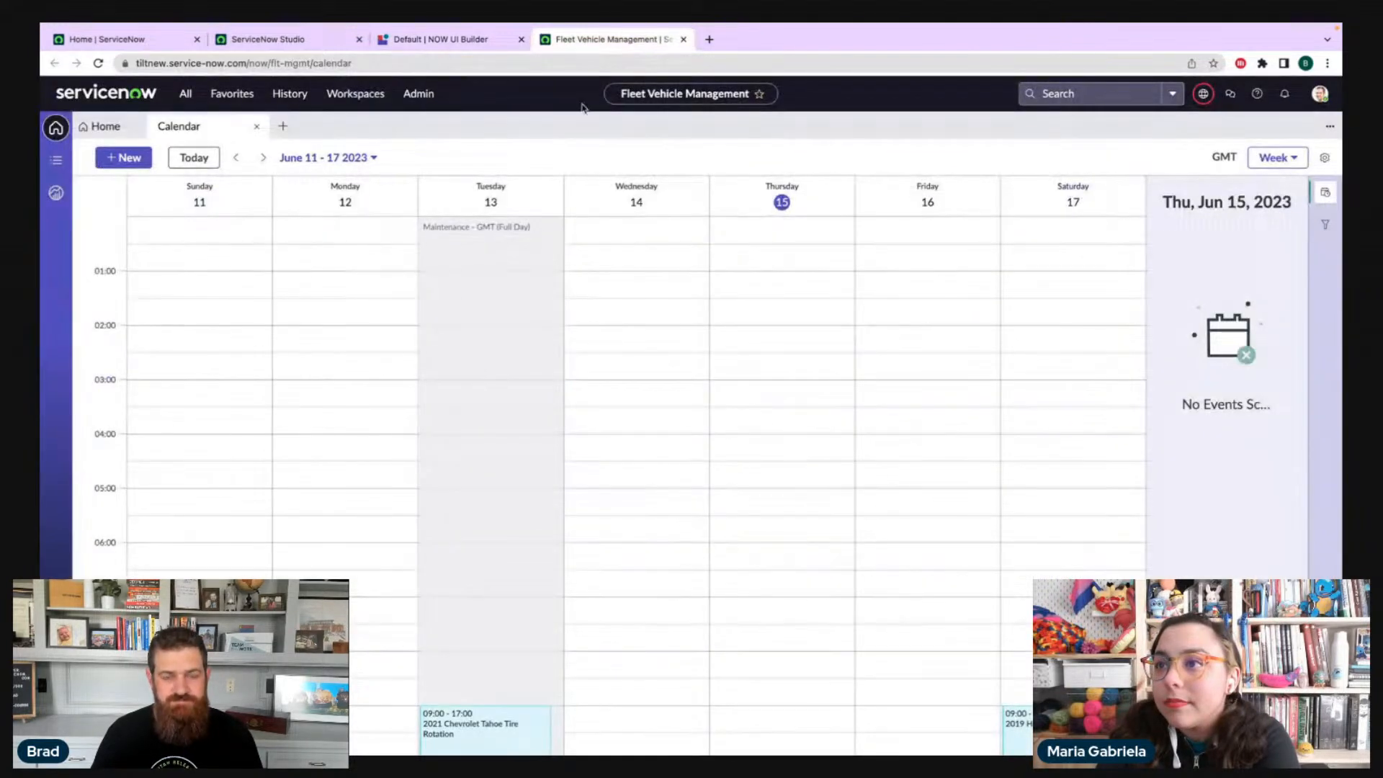
pyautogui.click(1327, 63)
pyautogui.moveTo(1220, 308)
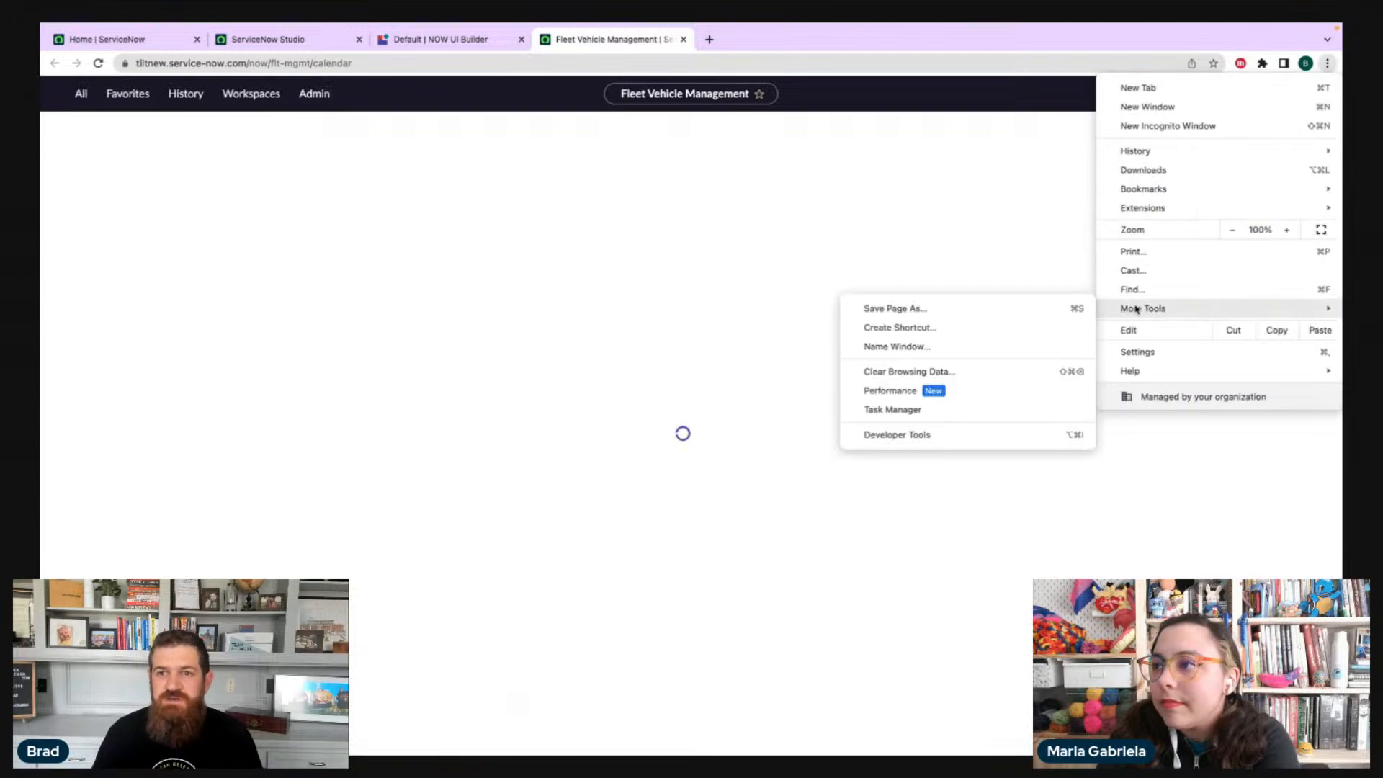
pyautogui.click(999, 435)
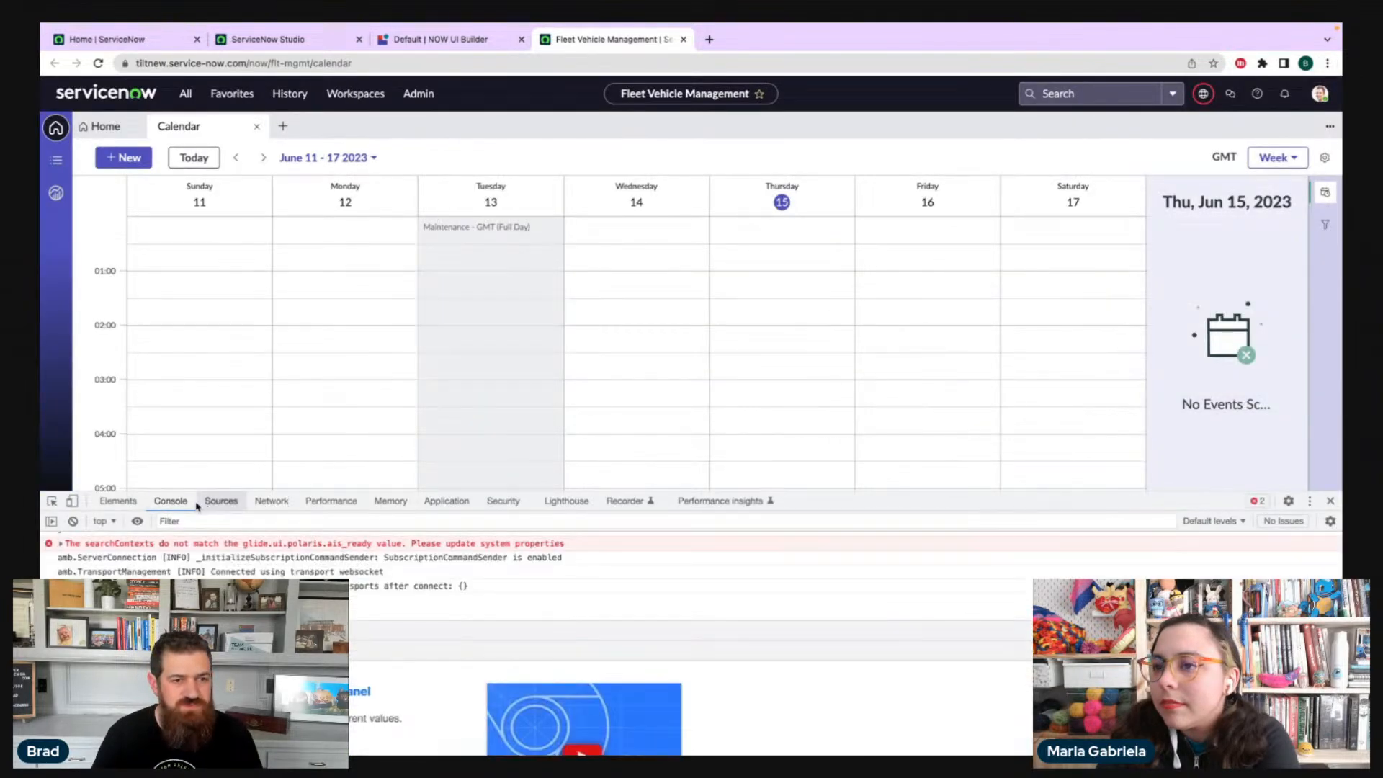
pyautogui.click(1331, 630)
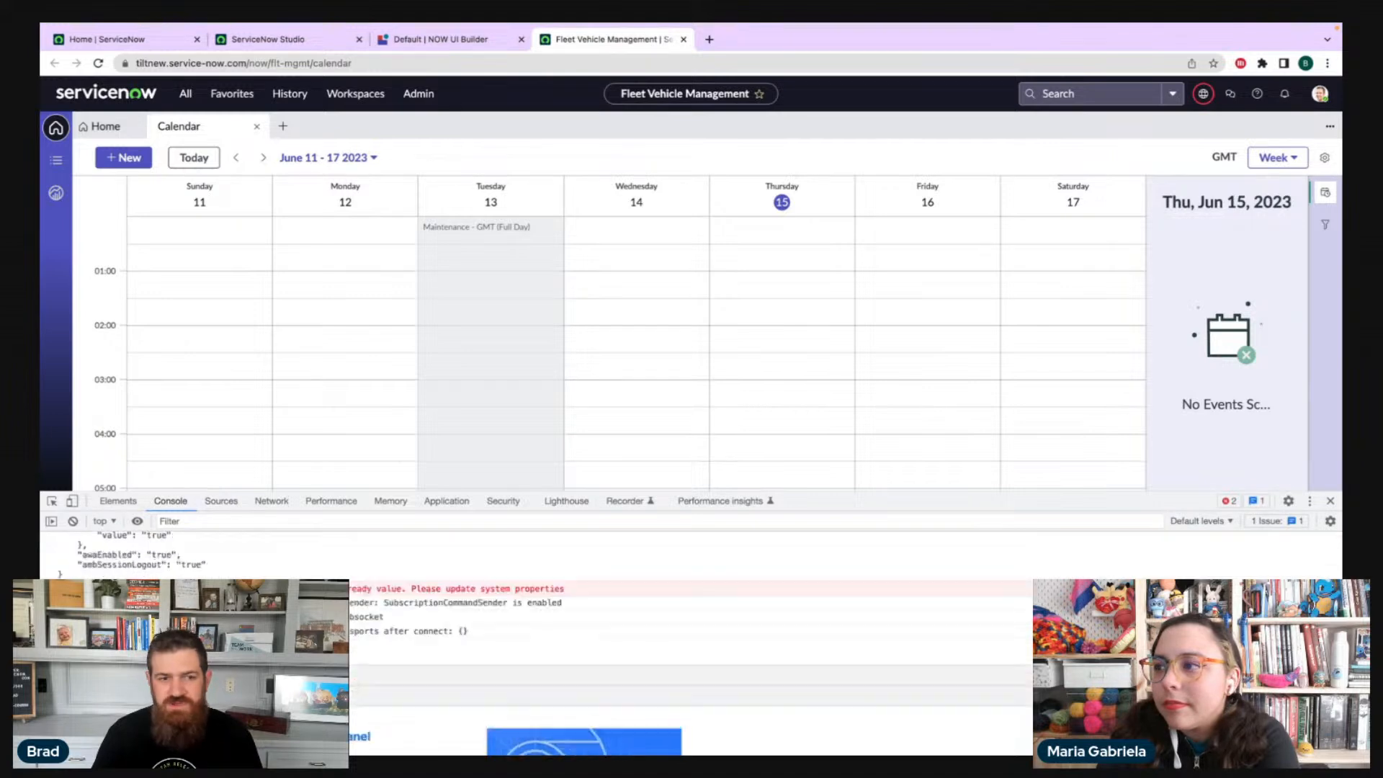
pyautogui.scroll(2, 691, 649)
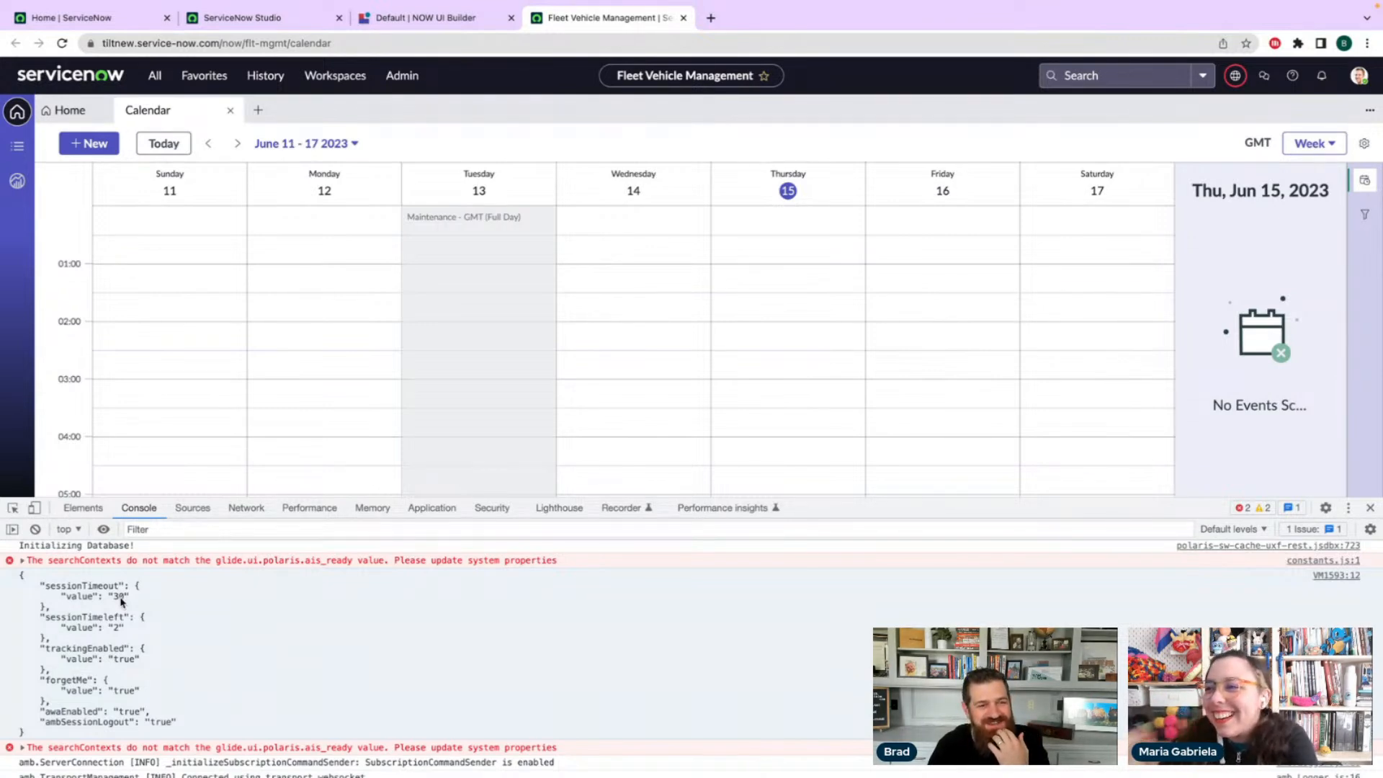
# - Return to UI Builder, close the client scripts area, and clear the session timeout binding from Calendar 1's Context date
pyautogui.click(436, 18)
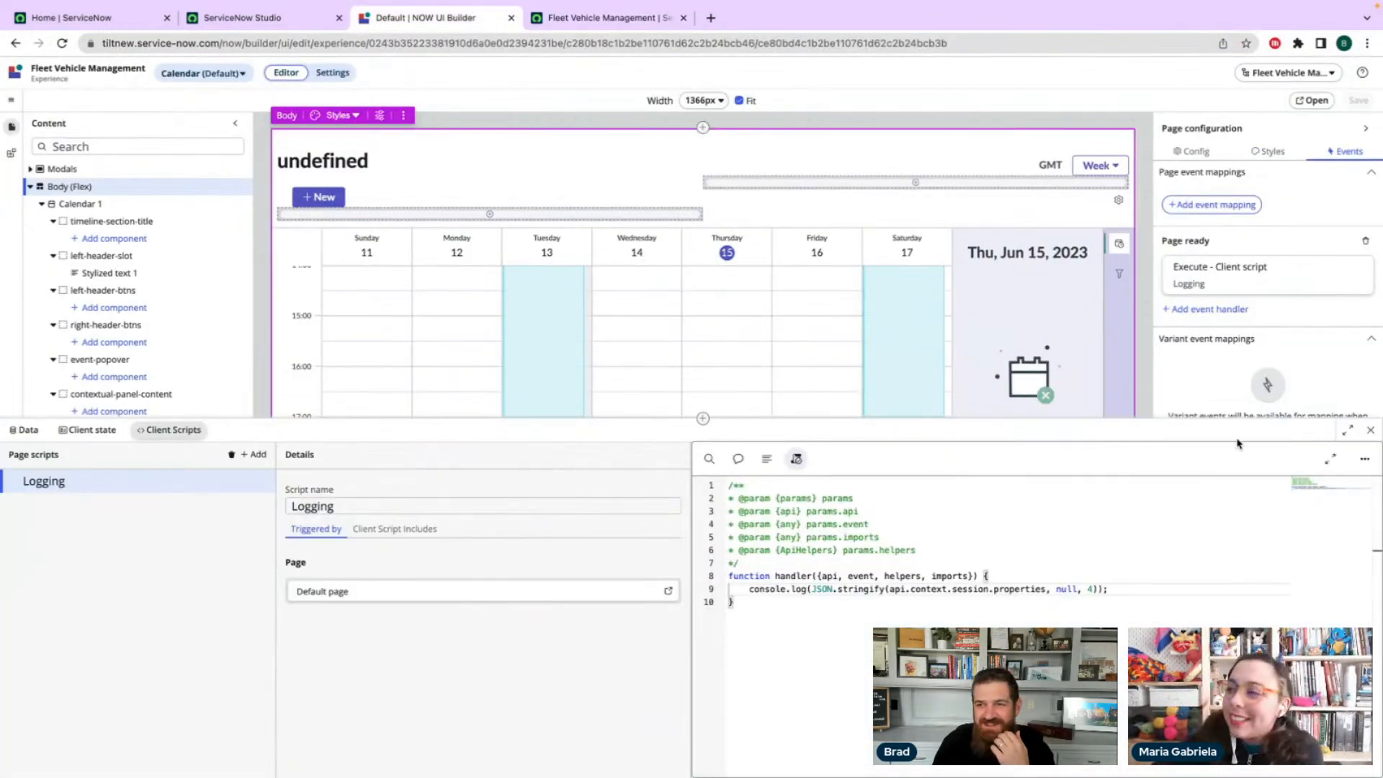
pyautogui.click(1370, 430)
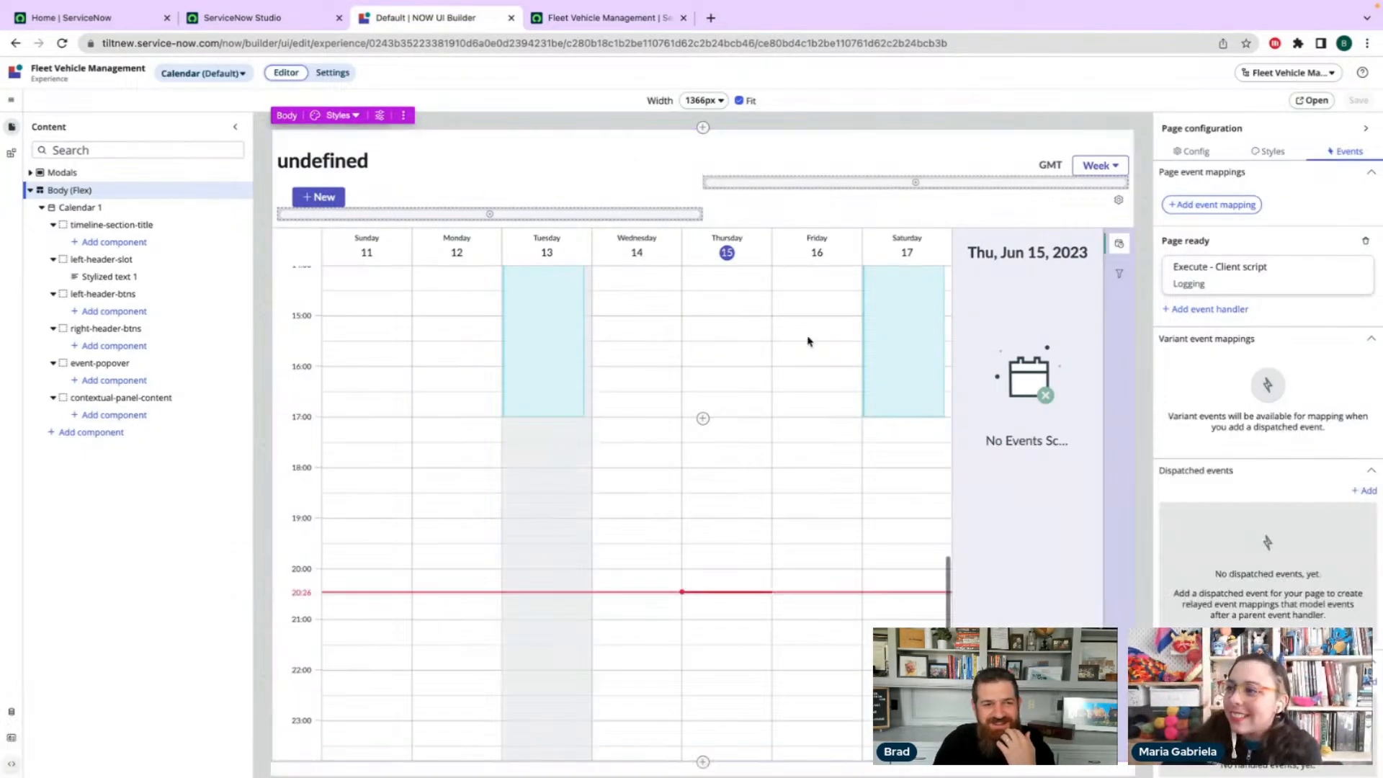
pyautogui.click(83, 208)
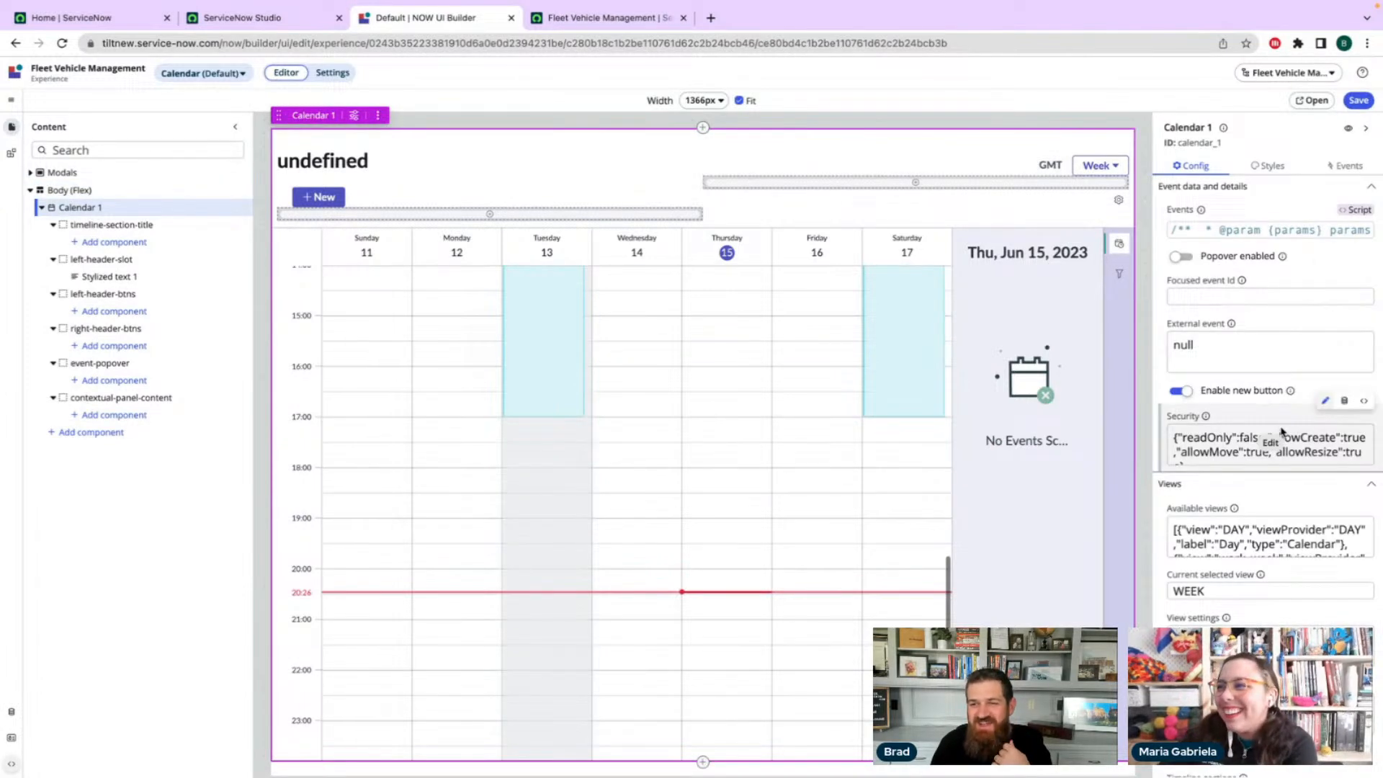
pyautogui.scroll(-5, 1276, 403)
pyautogui.scroll(-3, 1275, 418)
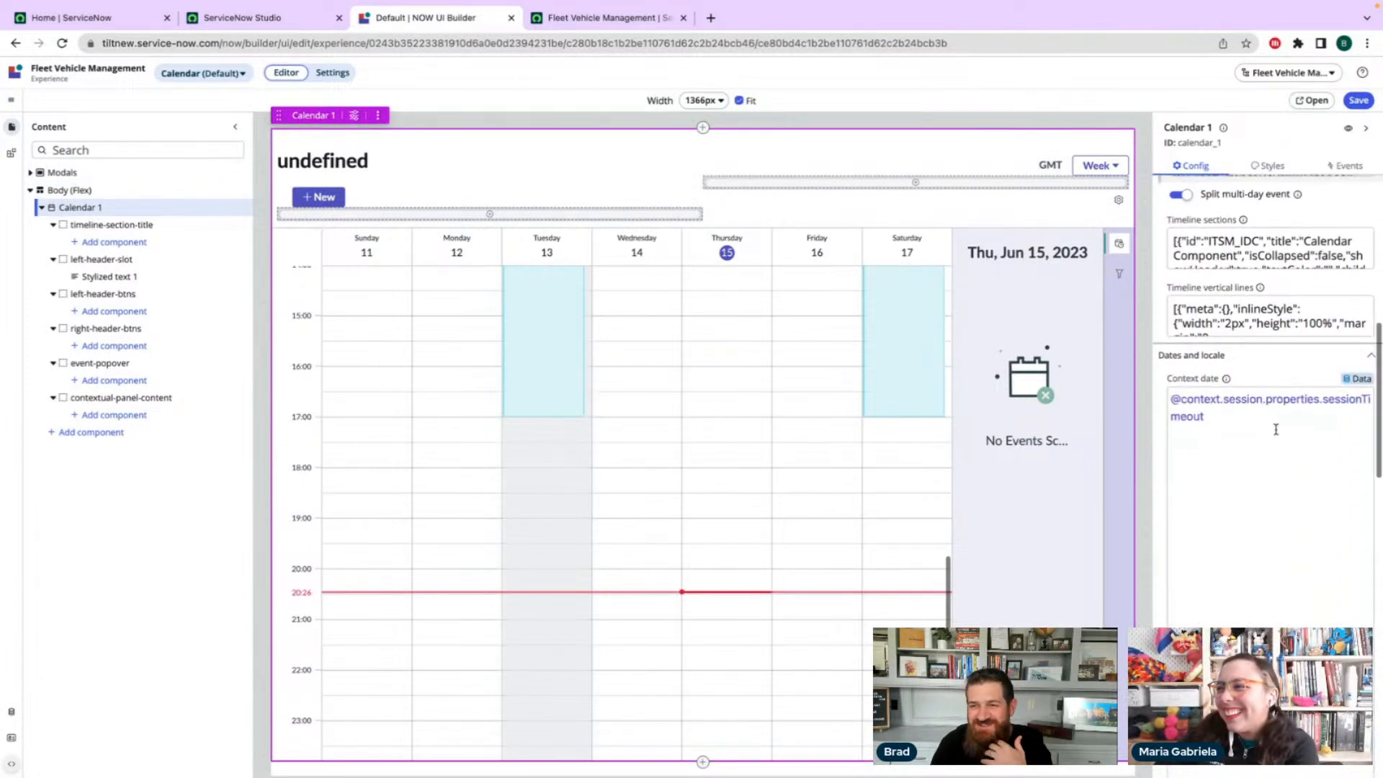
pyautogui.click(1325, 354)
pyautogui.hotkey('ctrl', 'a')
pyautogui.press('BackSpace')
pyautogui.click(1252, 367)
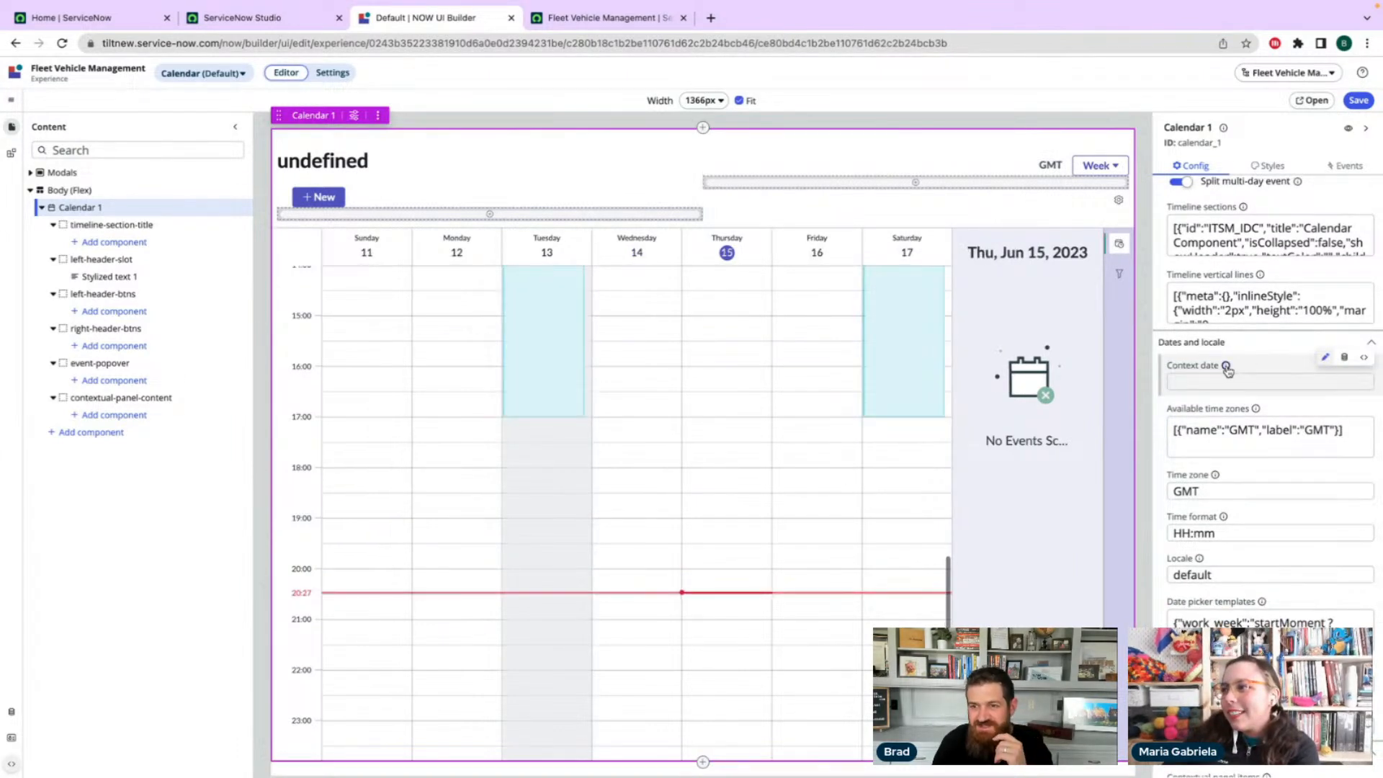
# - Open the Calendar component documentation from the Context date help and go to the Properties section of UIB Setup
pyautogui.moveTo(1226, 365)
pyautogui.click(1194, 339)
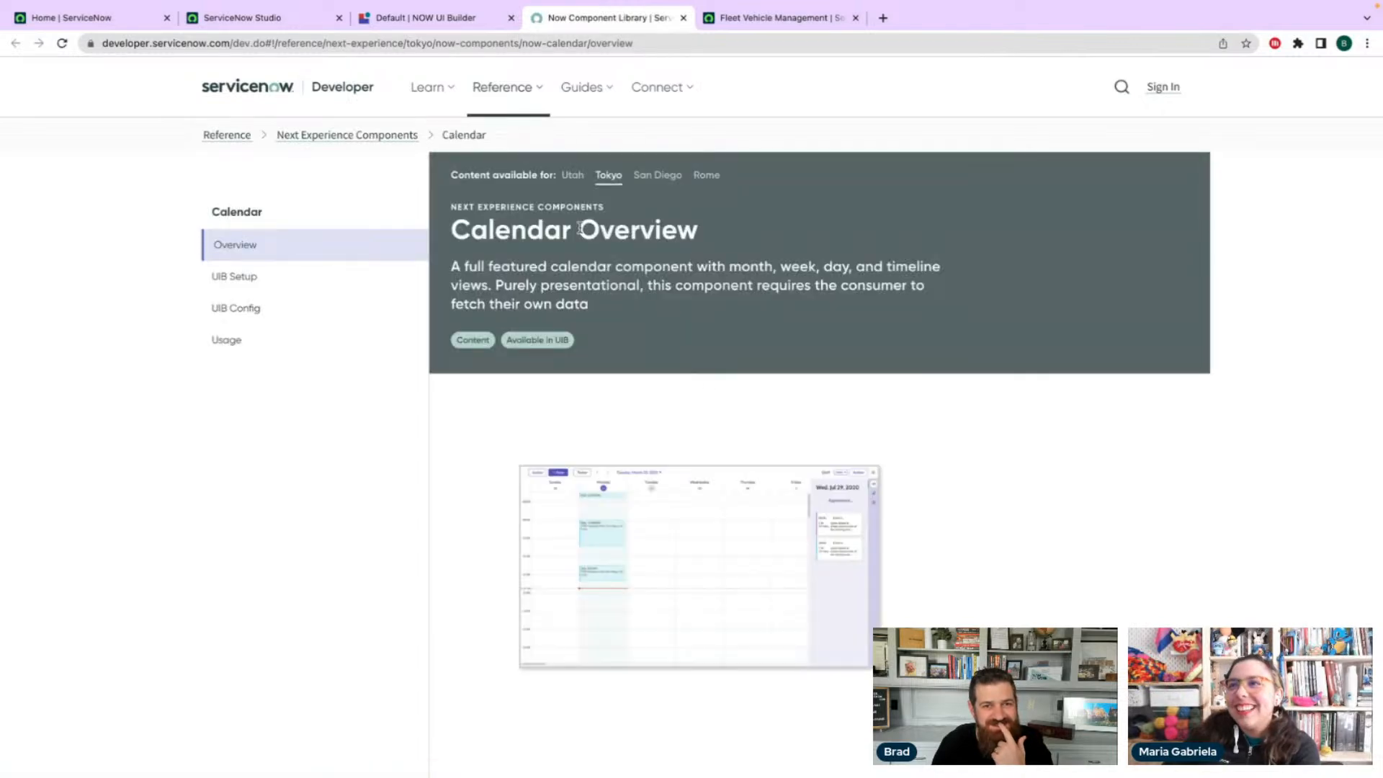
pyautogui.click(231, 278)
pyautogui.click(236, 309)
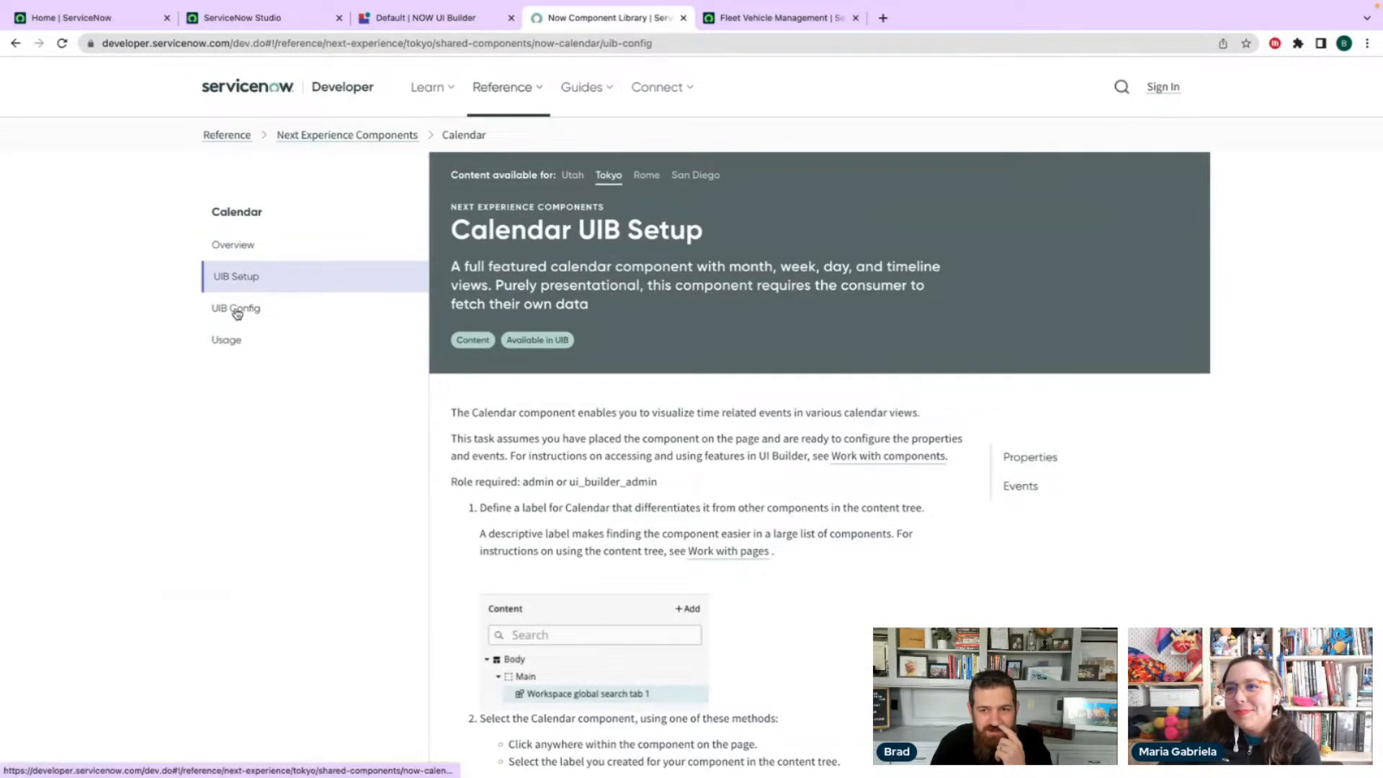
pyautogui.click(234, 280)
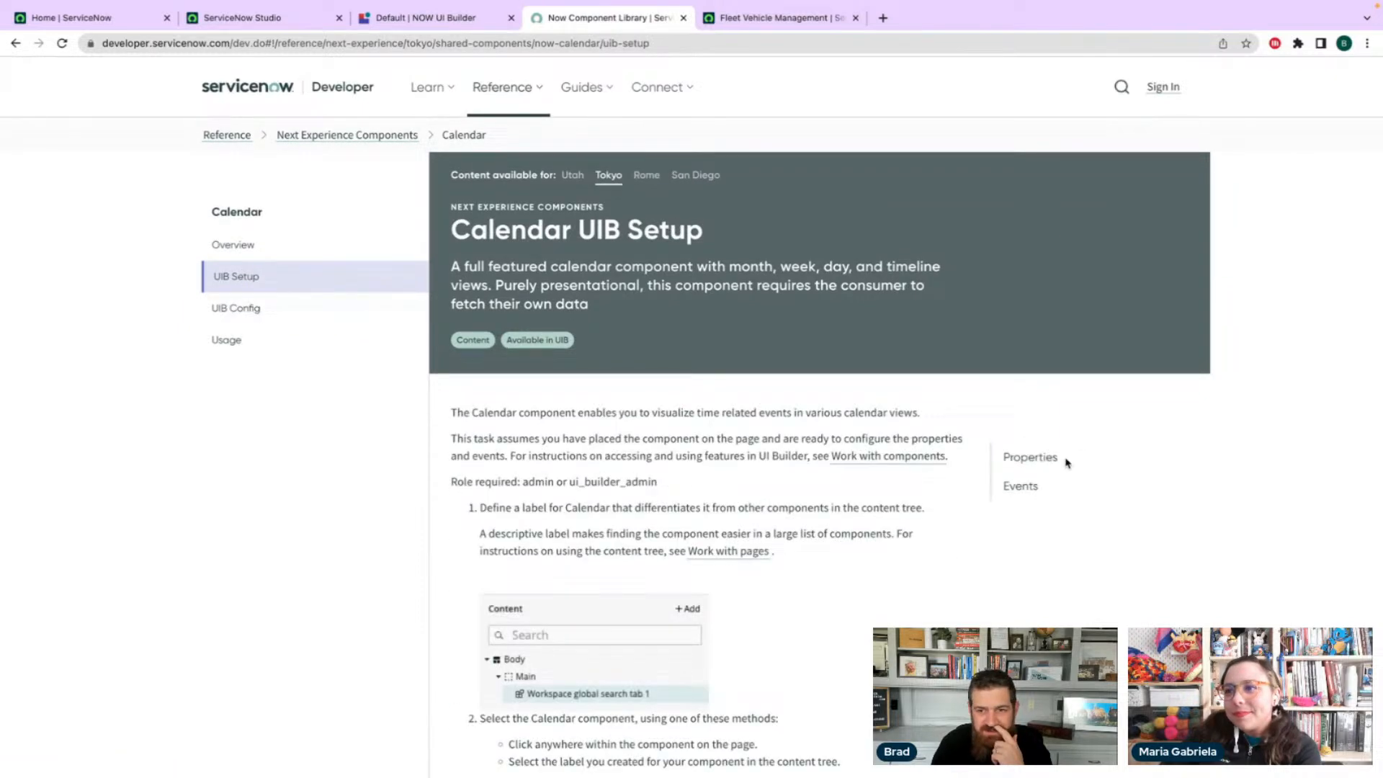
pyautogui.click(1037, 461)
pyautogui.scroll(-5, 355, 425)
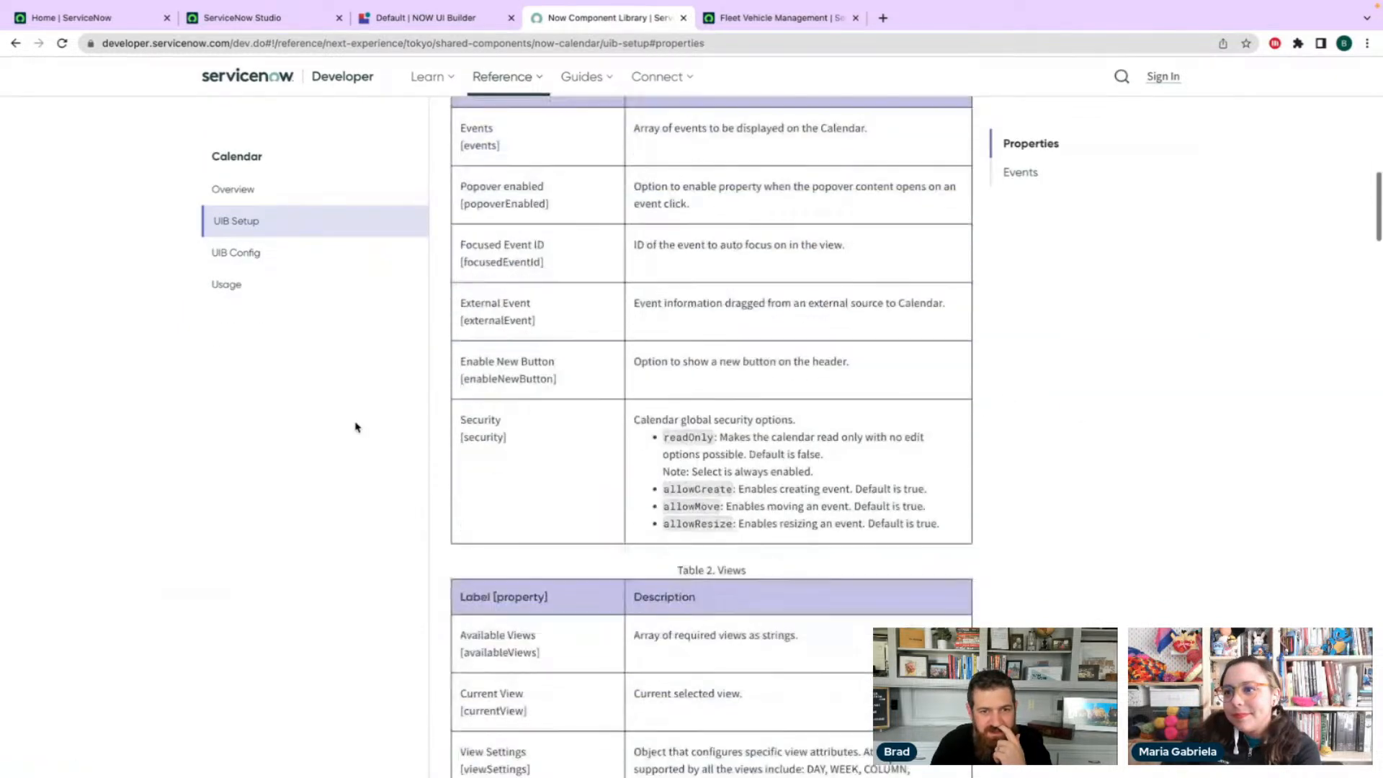
pyautogui.scroll(1, 651, 378)
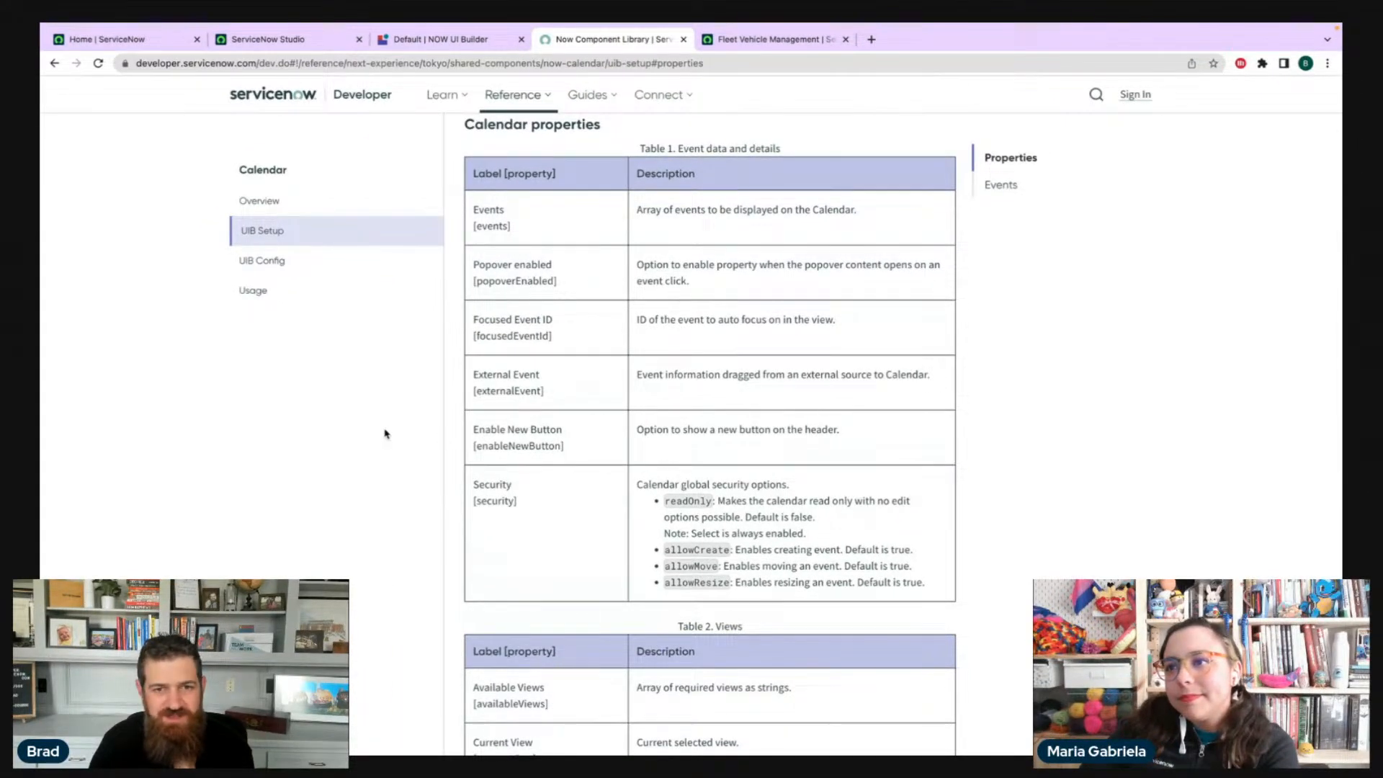
# - Read the descriptions of the Events and Context Date properties in the Calendar properties tables
pyautogui.moveTo(640, 209); pyautogui.dragTo(833, 210)
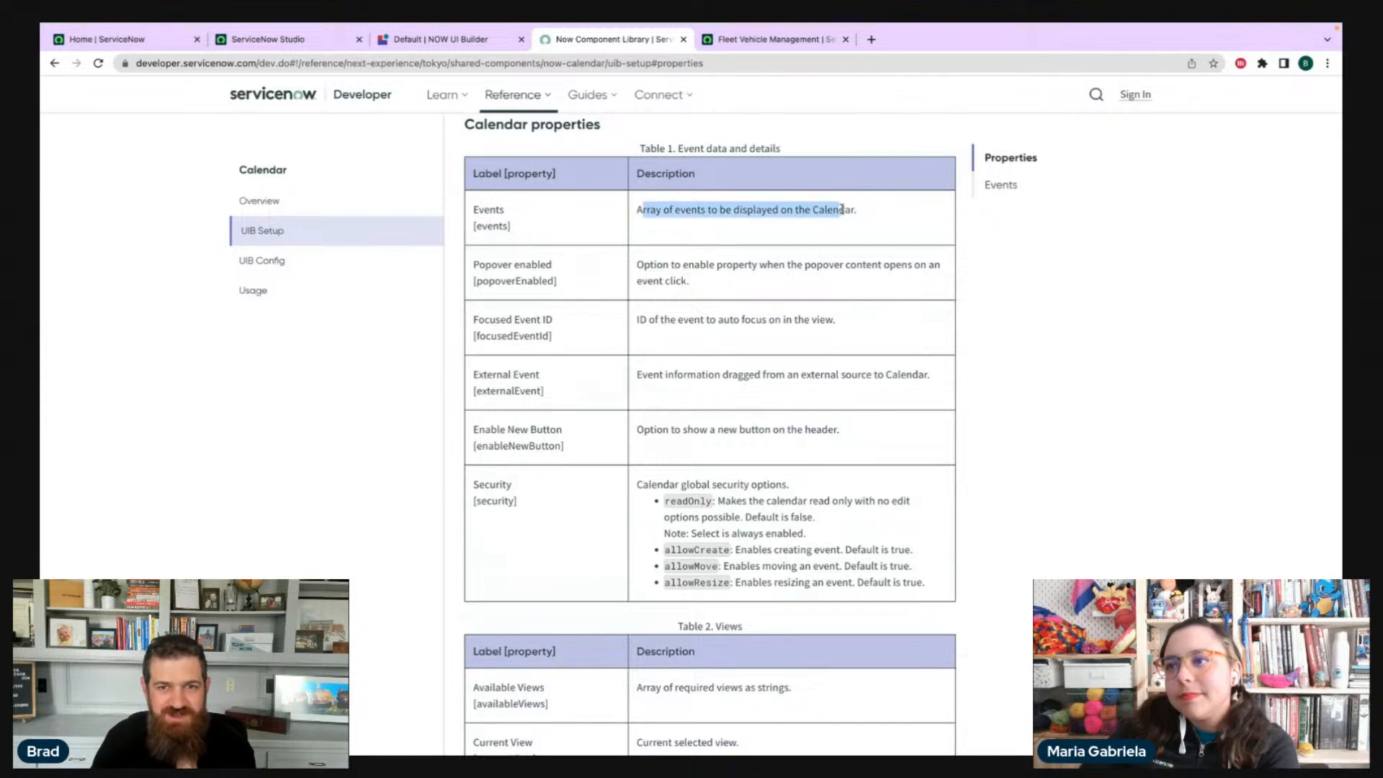
pyautogui.click(596, 321)
pyautogui.scroll(-1, 330, 436)
pyautogui.scroll(-7, 329, 436)
pyautogui.scroll(-12, 329, 437)
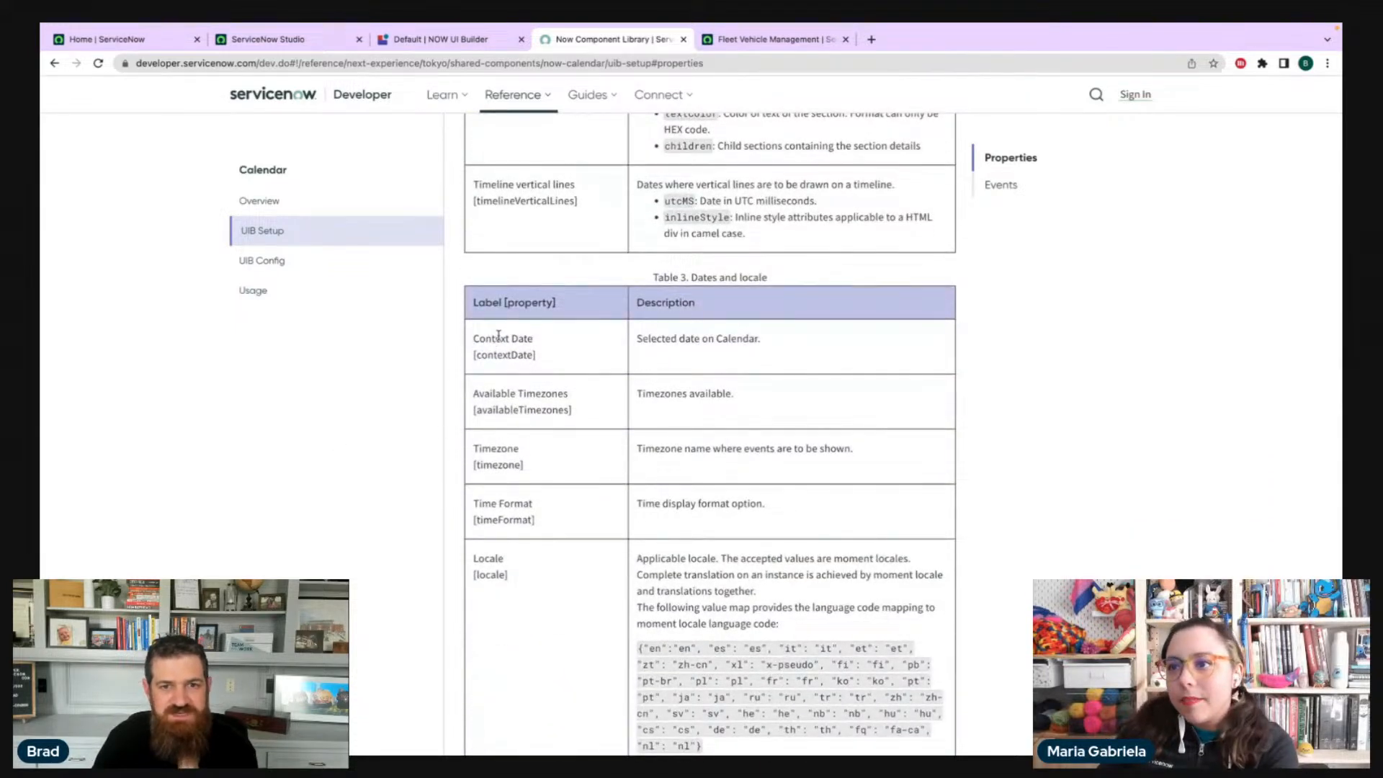
pyautogui.moveTo(762, 345); pyautogui.dragTo(637, 341)
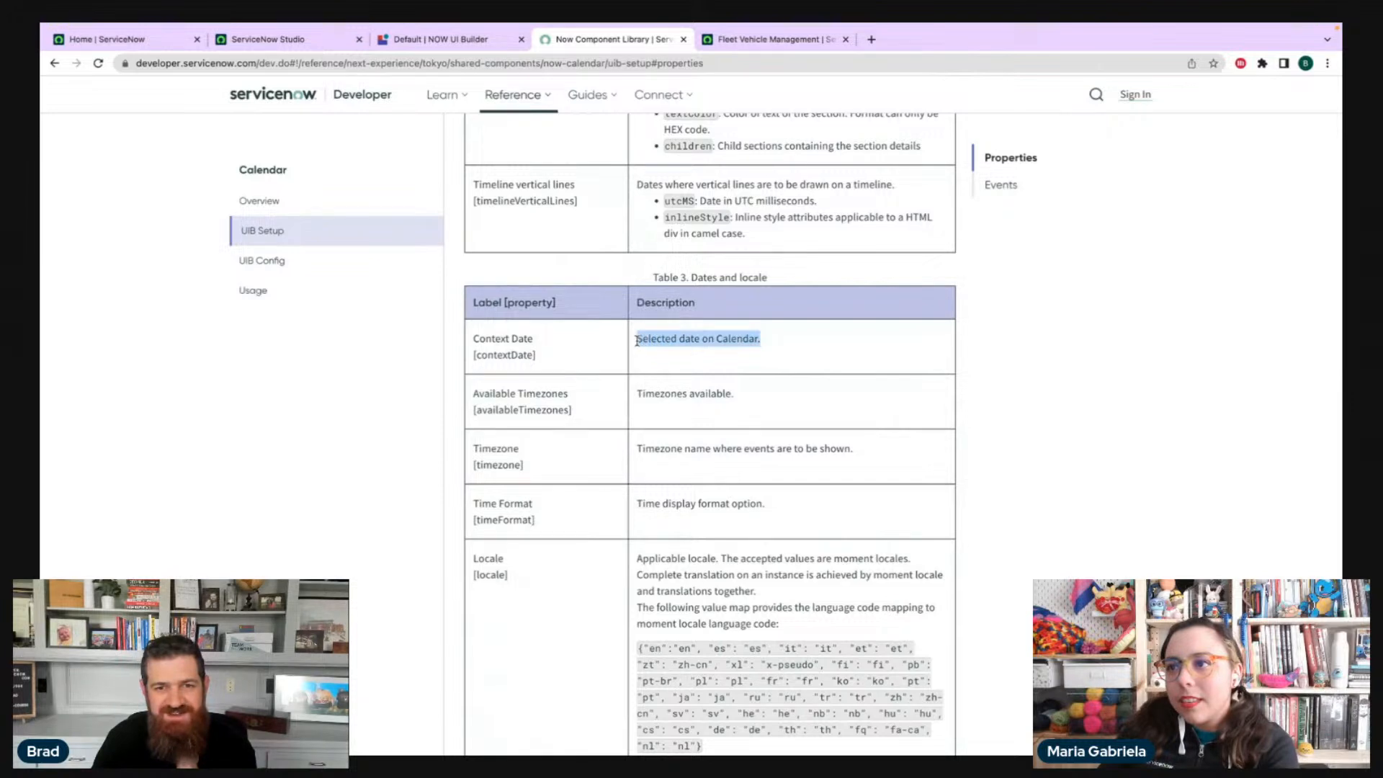
pyautogui.click(567, 357)
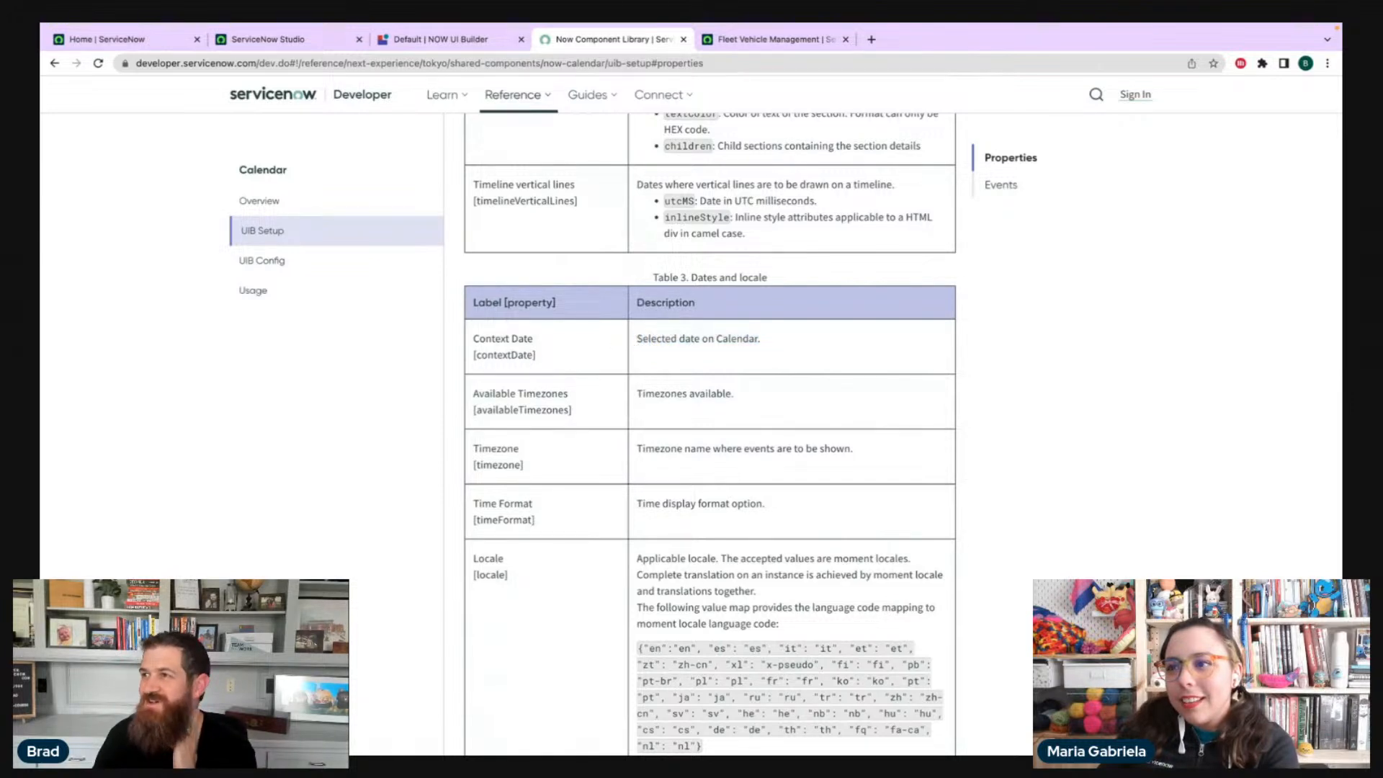
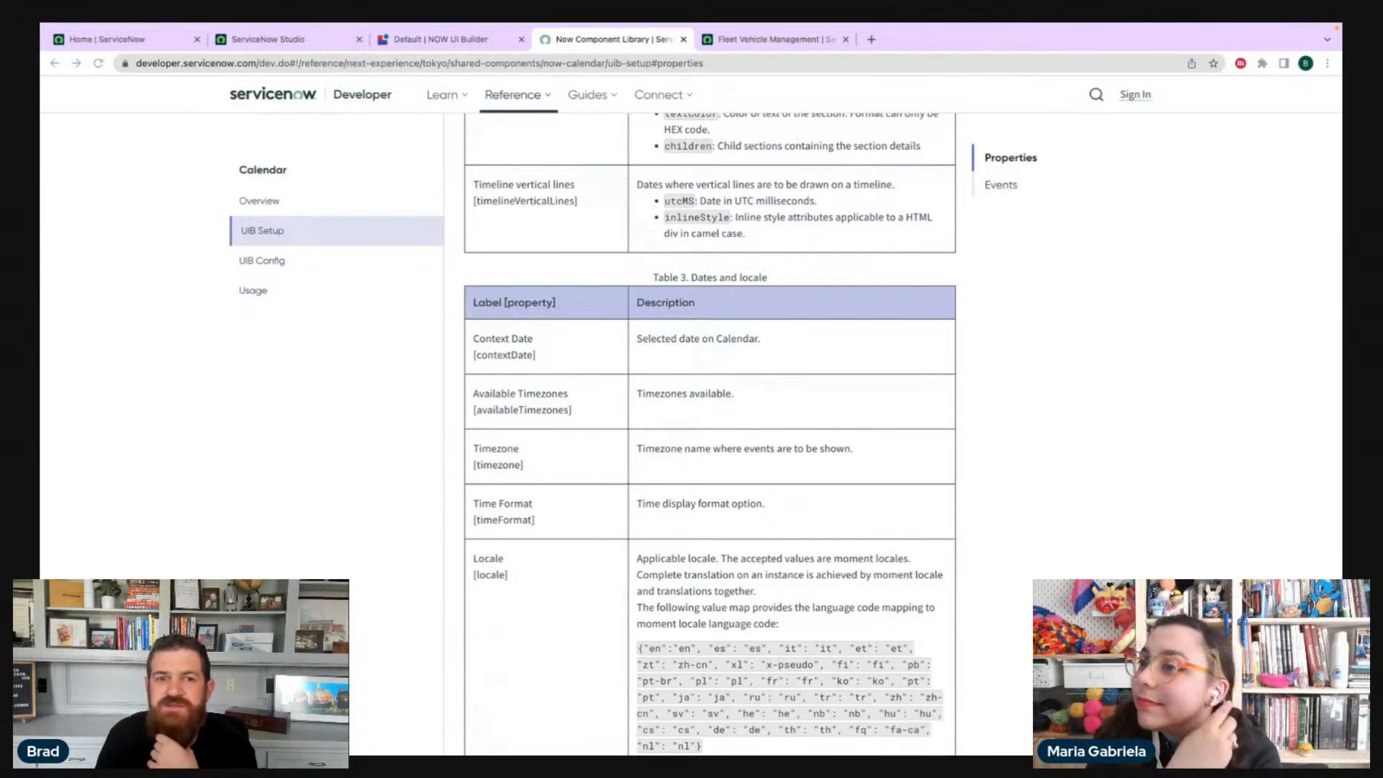
# - Reopen the Logging client script in UI Builder and remove session.properties from the logged expression, leaving api.context
pyautogui.click(448, 42)
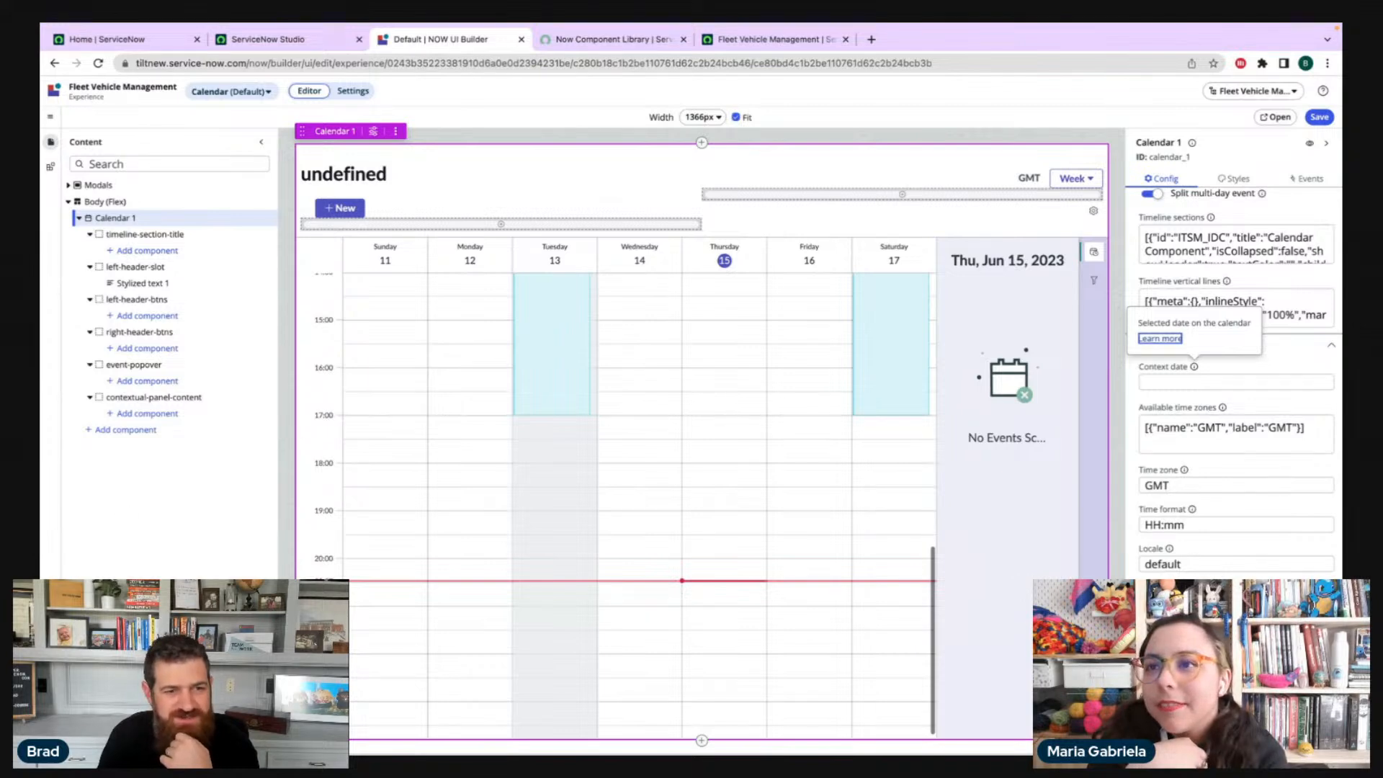
pyautogui.click(198, 749)
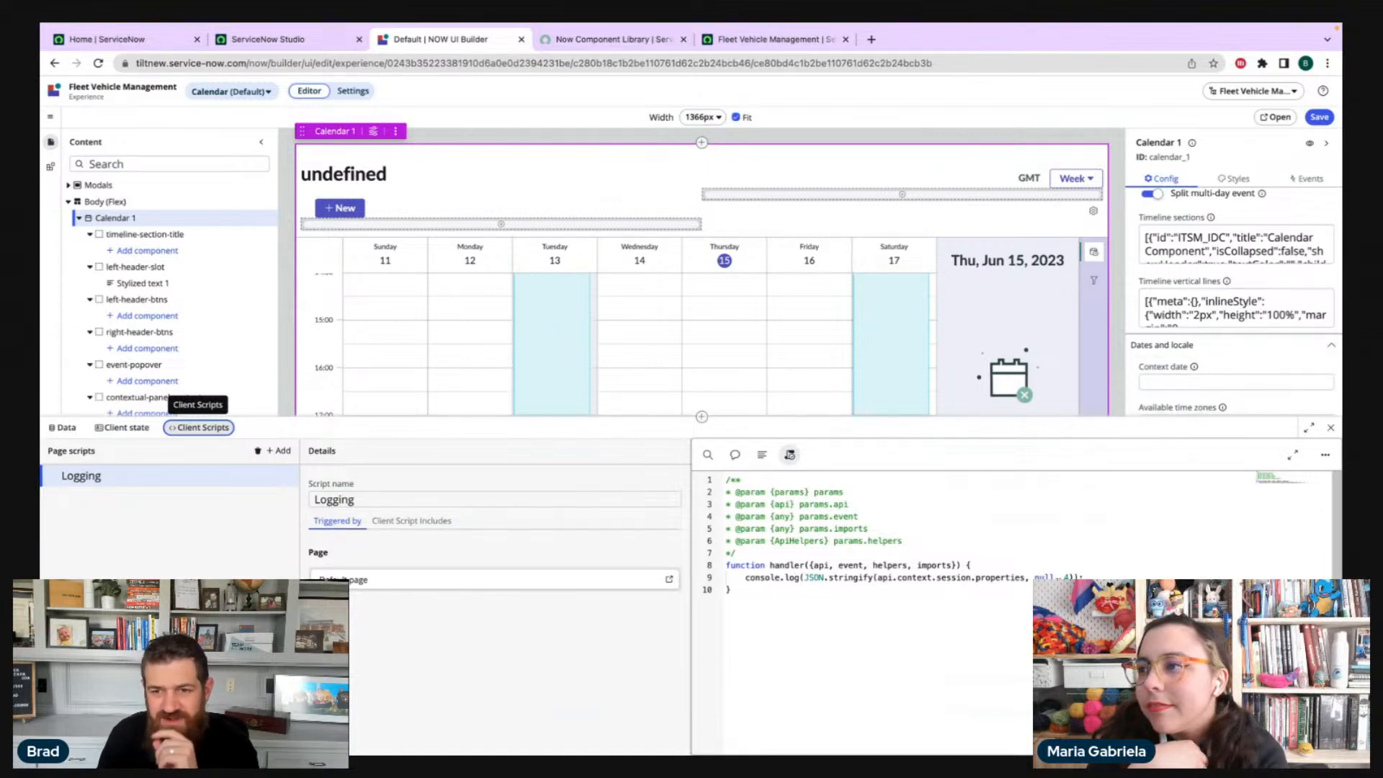
pyautogui.click(951, 577)
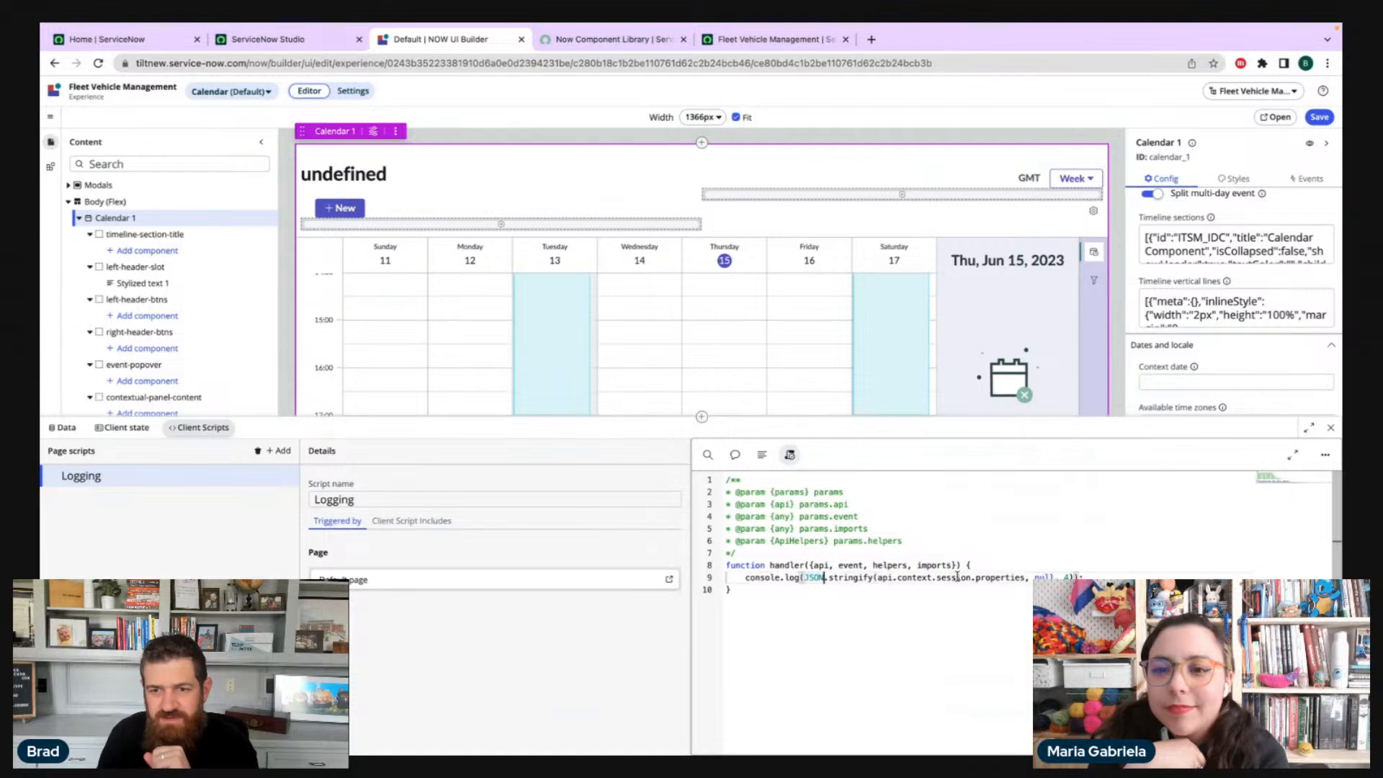
pyautogui.click(1025, 577)
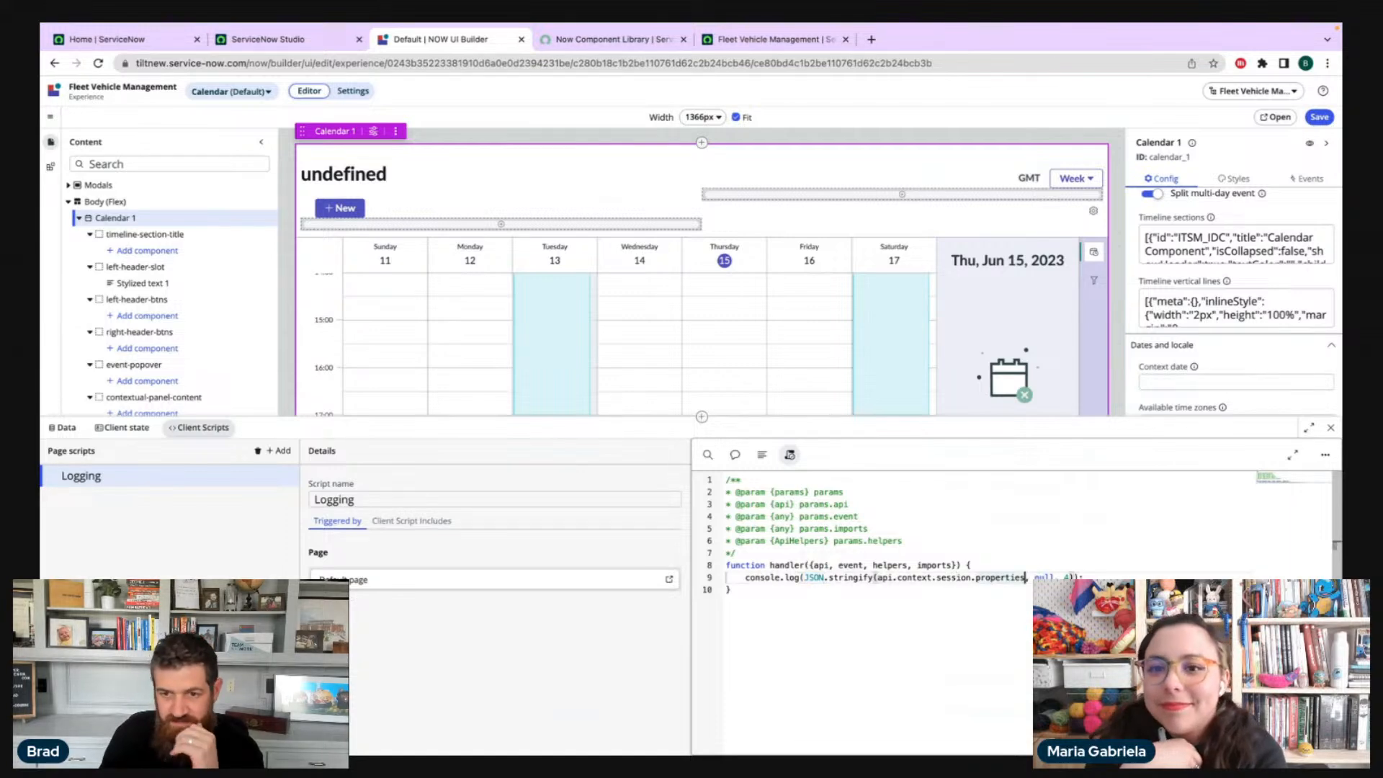
pyautogui.press('BackSpace')
pyautogui.press('BackSpace')
pyautogui.press('BackSpace')
pyautogui.press('BackSpace')
pyautogui.press('BackSpace')
pyautogui.press('BackSpace')
pyautogui.press('BackSpace')
pyautogui.press('BackSpace')
pyautogui.press('BackSpace')
pyautogui.press('BackSpace')
pyautogui.press('BackSpace')
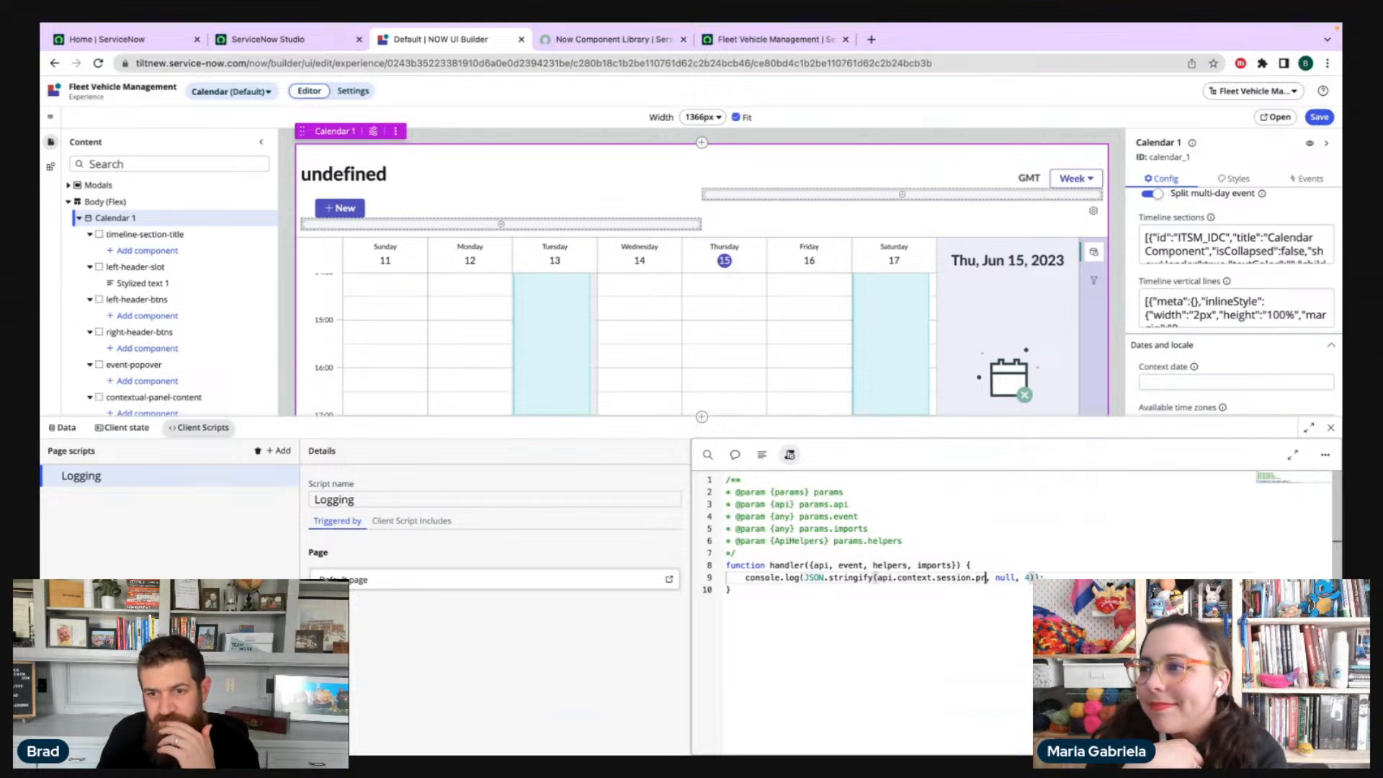
pyautogui.press('BackSpace')
pyautogui.press('BackSpace')
pyautogui.press('BackSpace')
pyautogui.press('BackSpace')
pyautogui.press('BackSpace')
pyautogui.press('BackSpace')
pyautogui.press('BackSpace')
pyautogui.press('BackSpace')
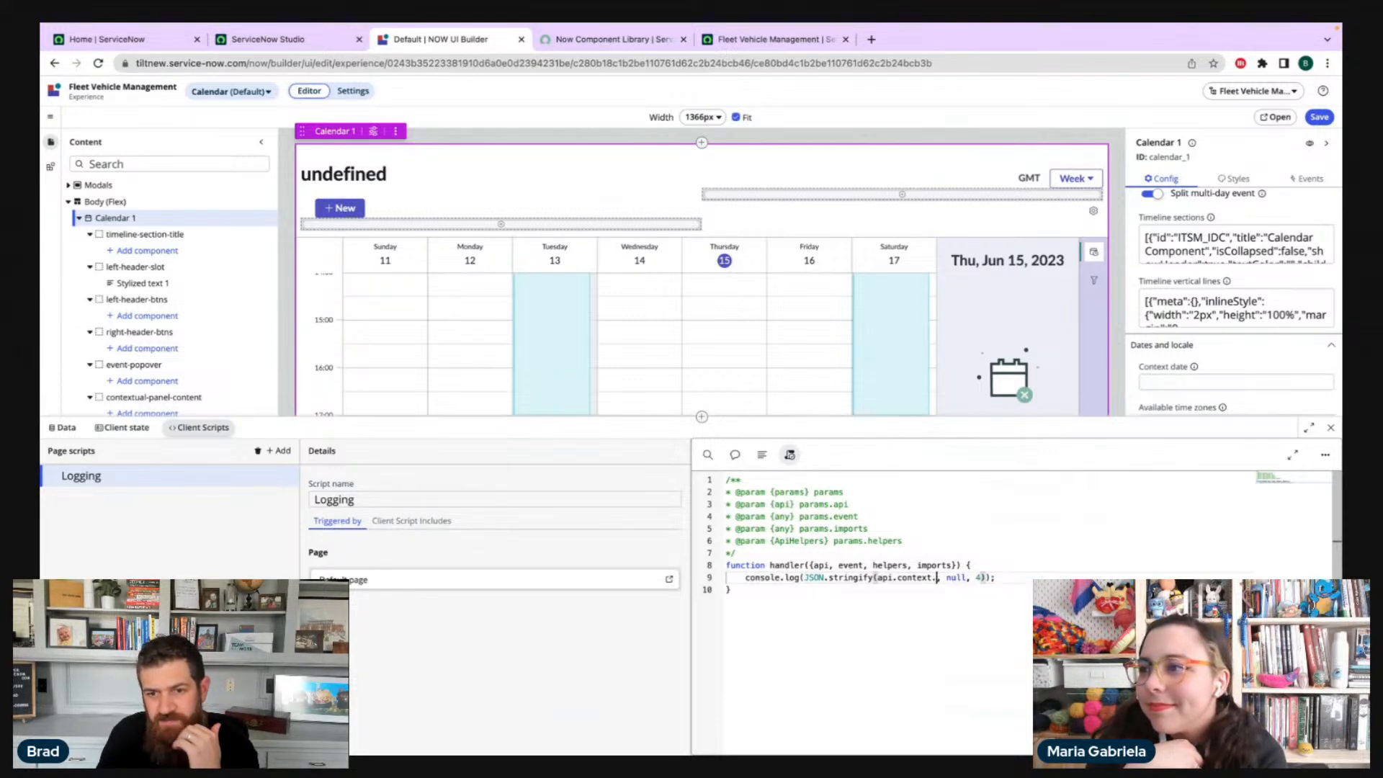
# - Extend the logged expression in the Logging client script to api.context.session.user and save the page
pyautogui.write('.')
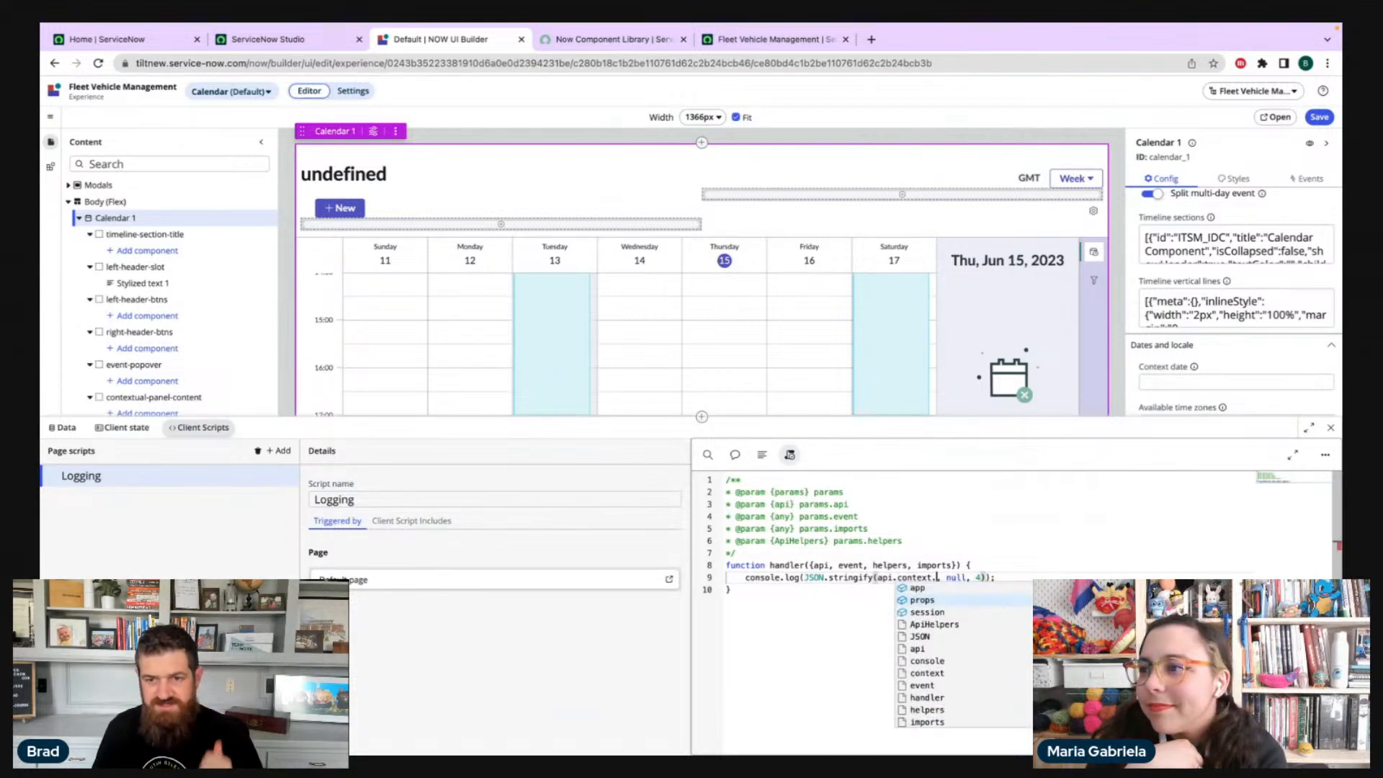
pyautogui.write('s')
pyautogui.press('Tab')
pyautogui.write('.')
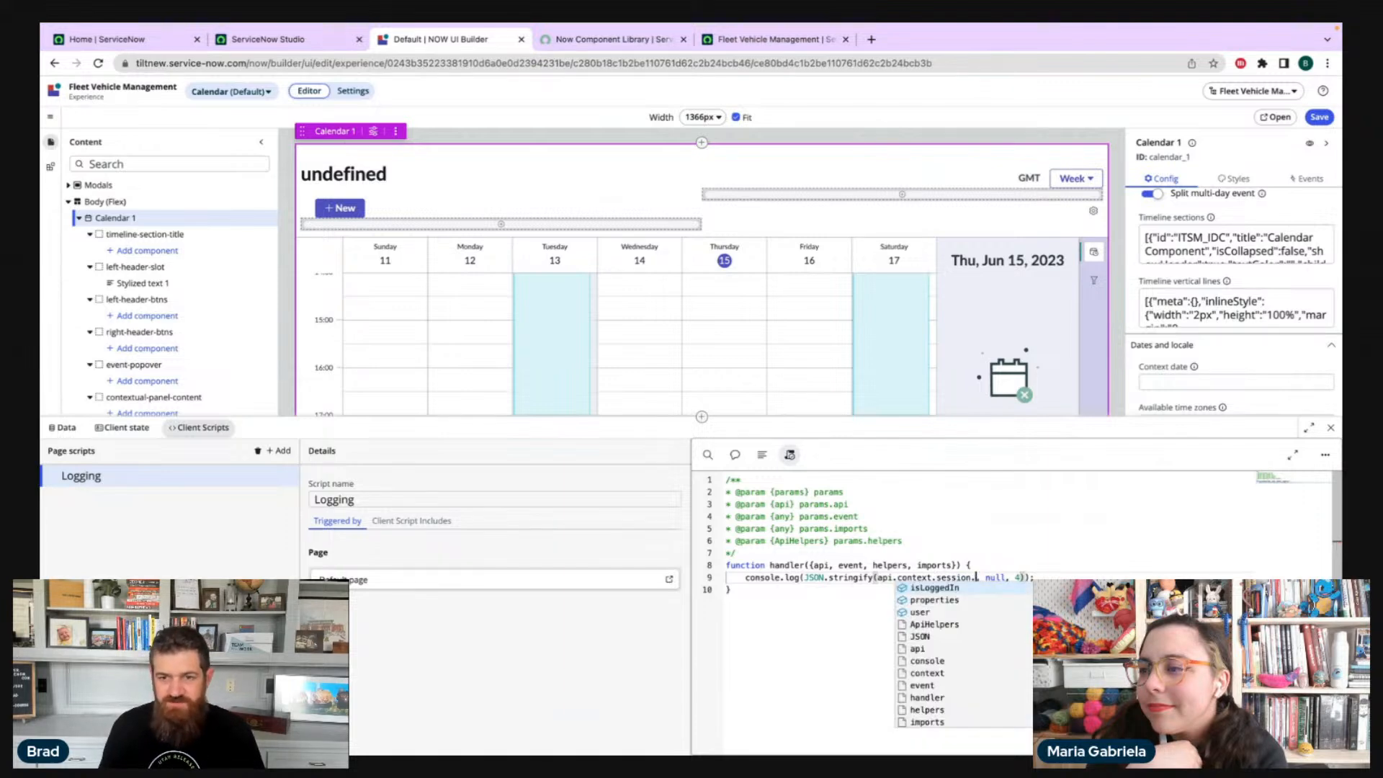
pyautogui.press('Down')
pyautogui.press('Down')
pyautogui.press('Tab')
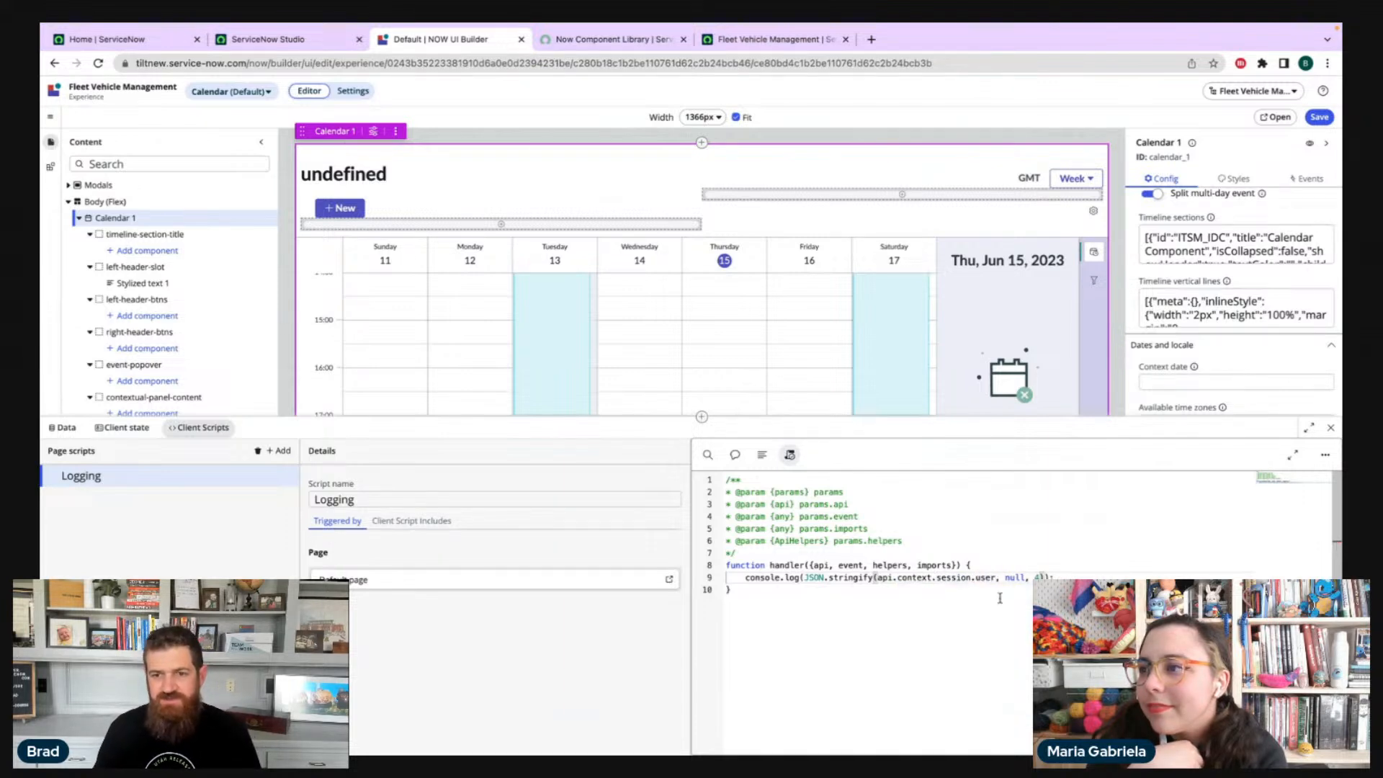
pyautogui.press('Down')
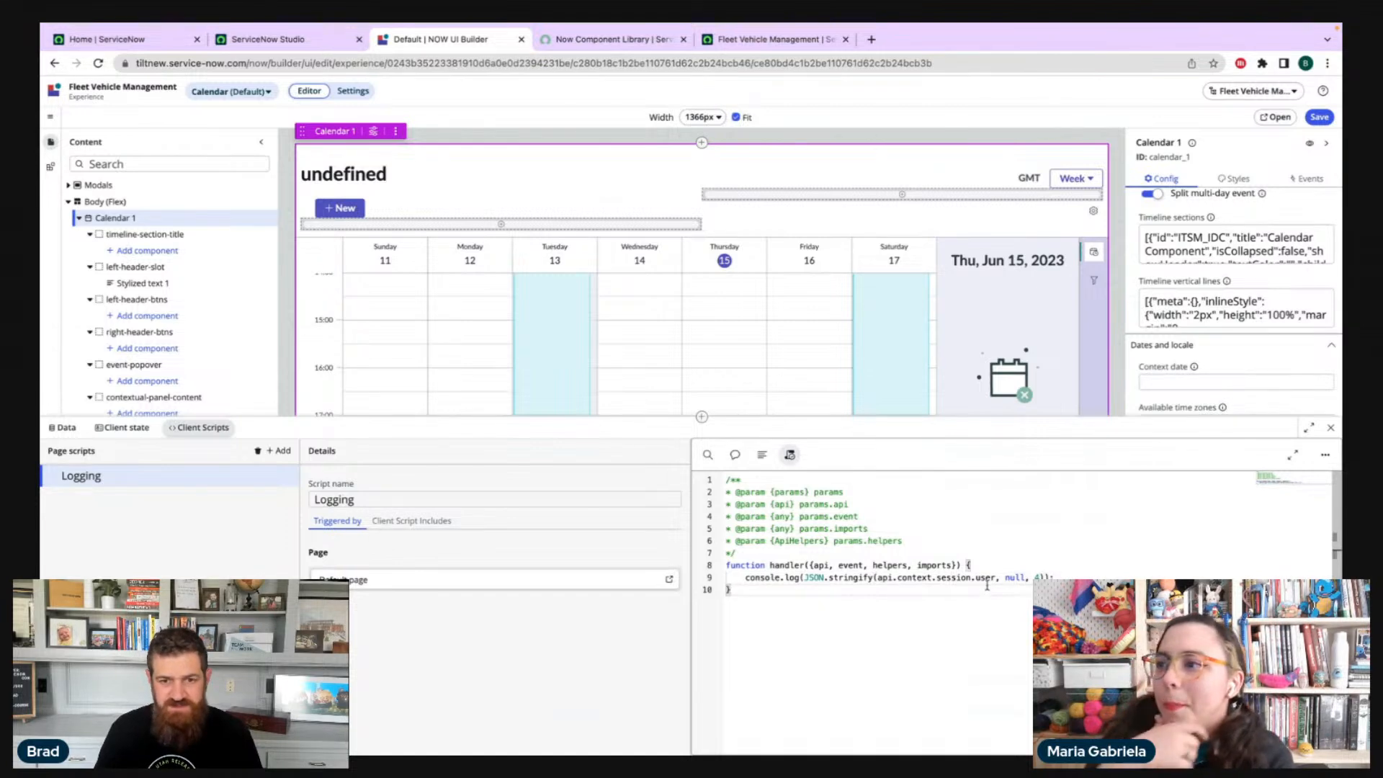
pyautogui.hotkey('ctrl', 's')
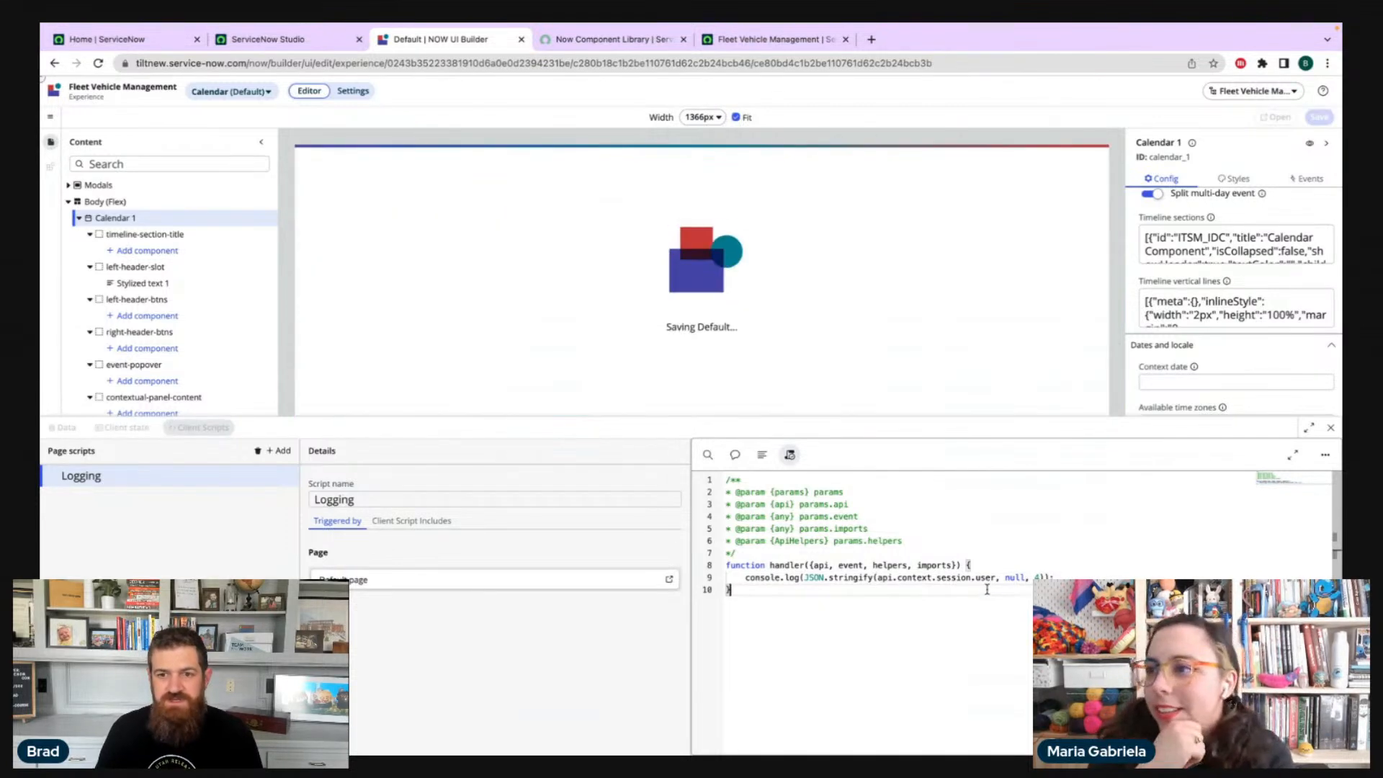
# - Switch to the live Fleet Vehicle Management calendar page and reload it to run the Logging script
pyautogui.click(566, 41)
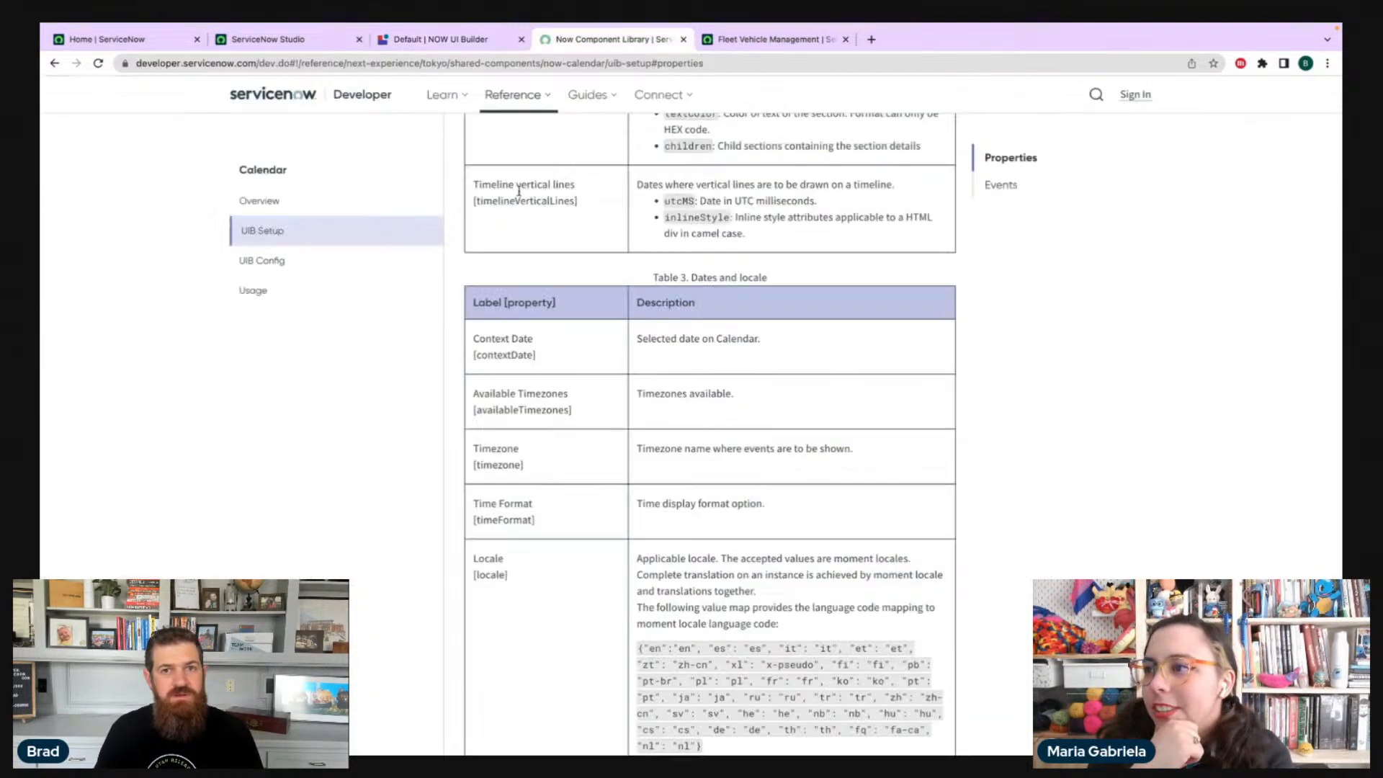
pyautogui.click(456, 41)
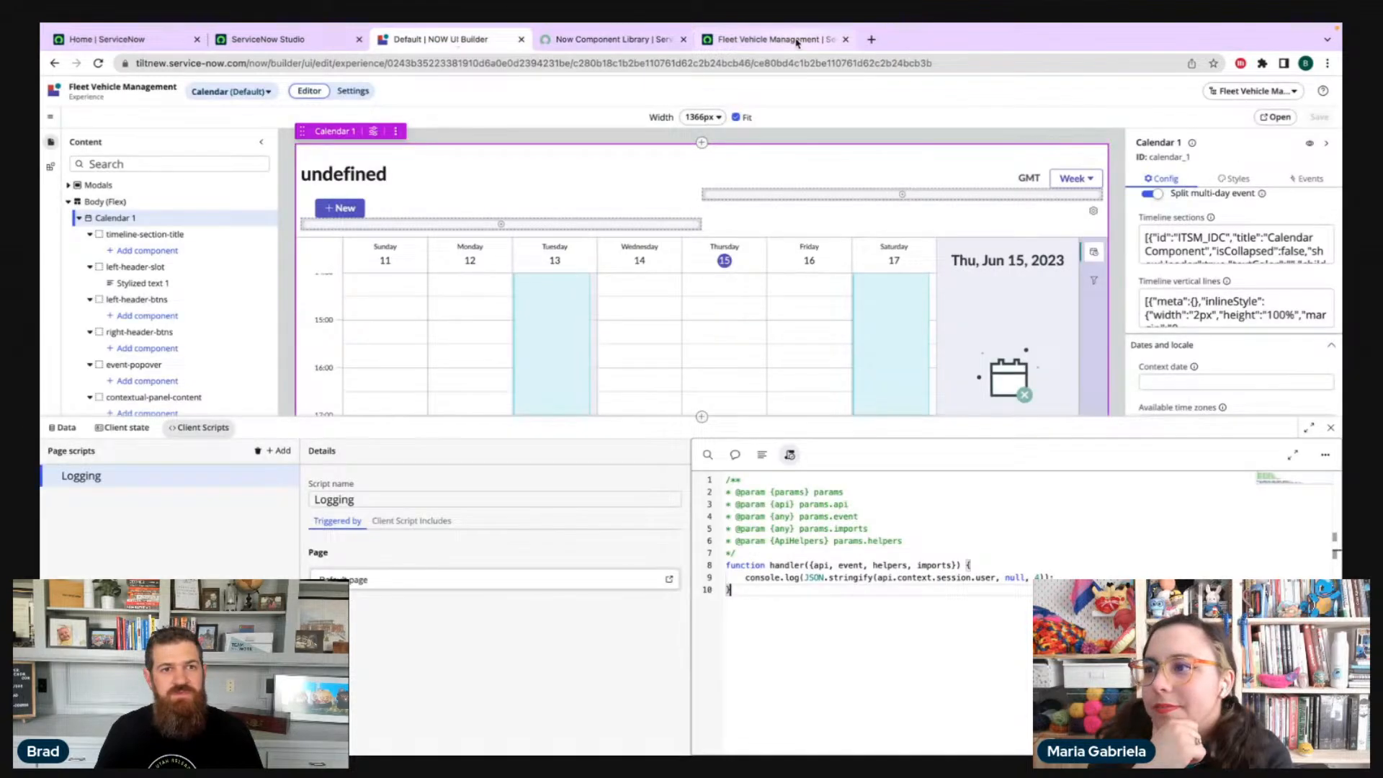
pyautogui.click(753, 41)
pyautogui.press('super+r')
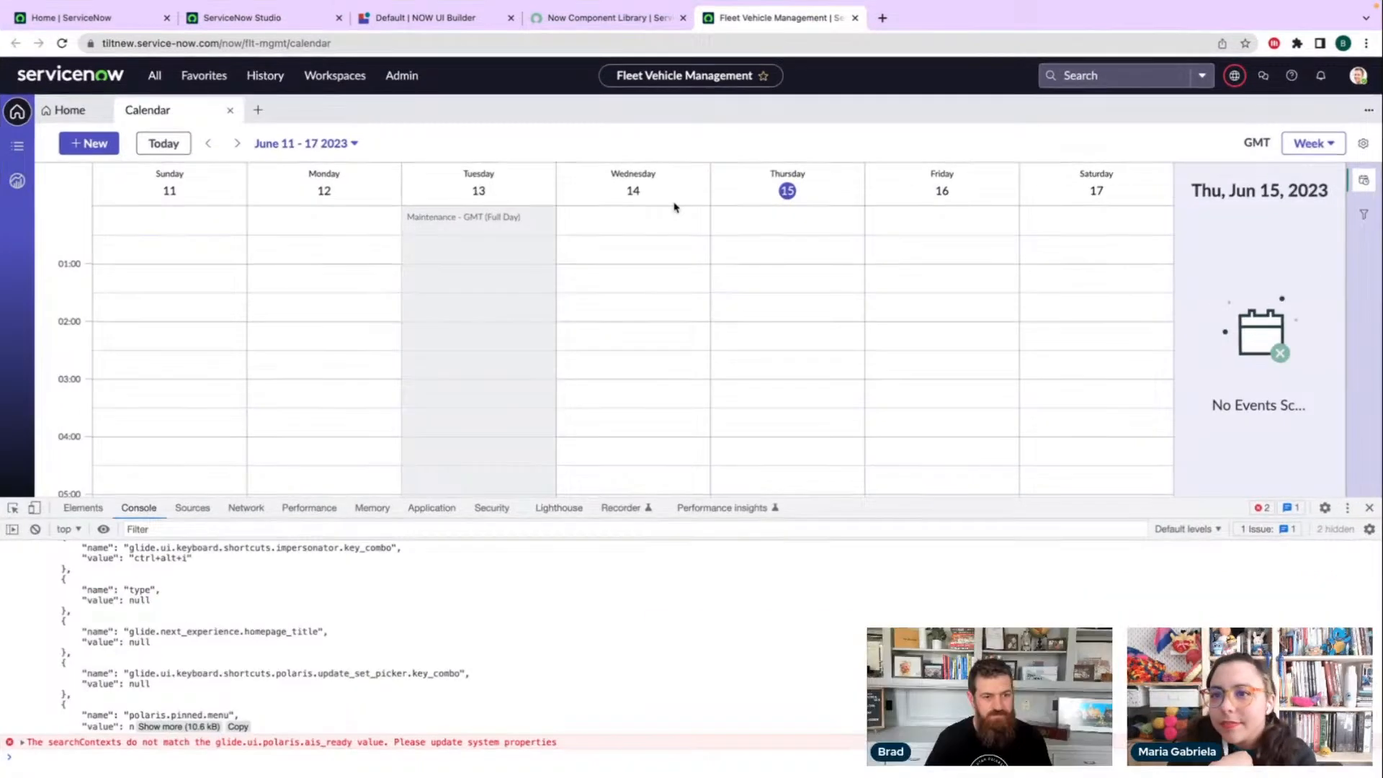
# - Enlarge the developer console and read the user preferences in the logged session user object, down to the date format and accessibility entries
pyautogui.scroll(2, 303, 576)
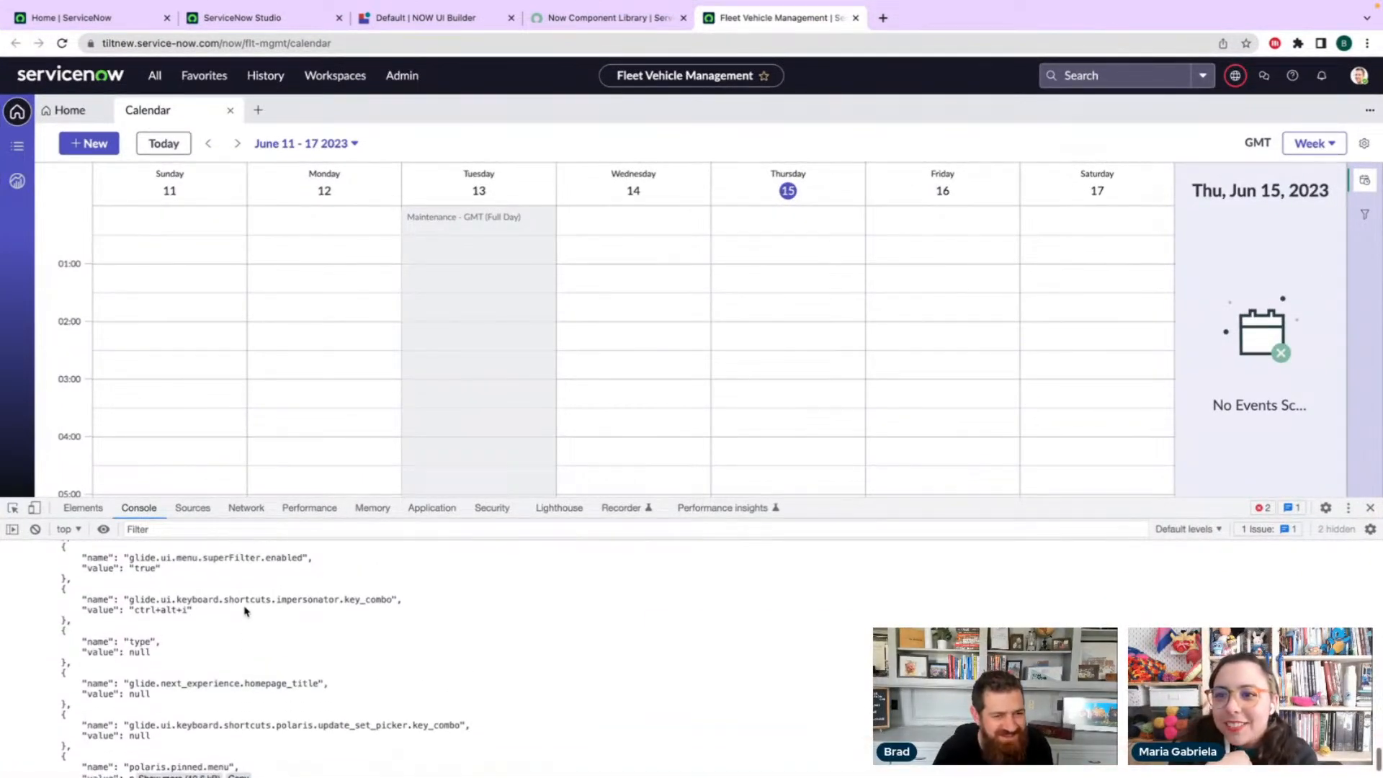
pyautogui.moveTo(283, 497); pyautogui.dragTo(292, 306)
pyautogui.scroll(10, 271, 429)
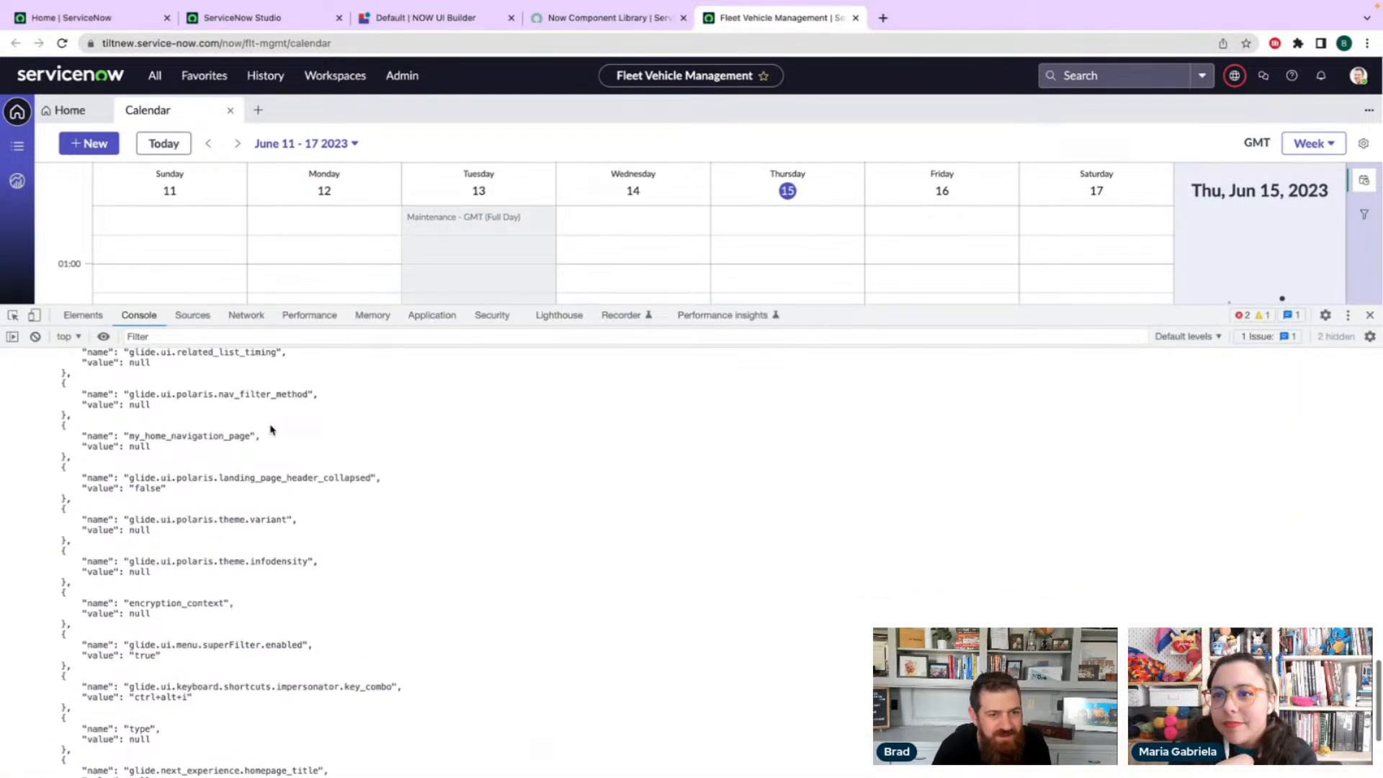
pyautogui.scroll(10, 271, 430)
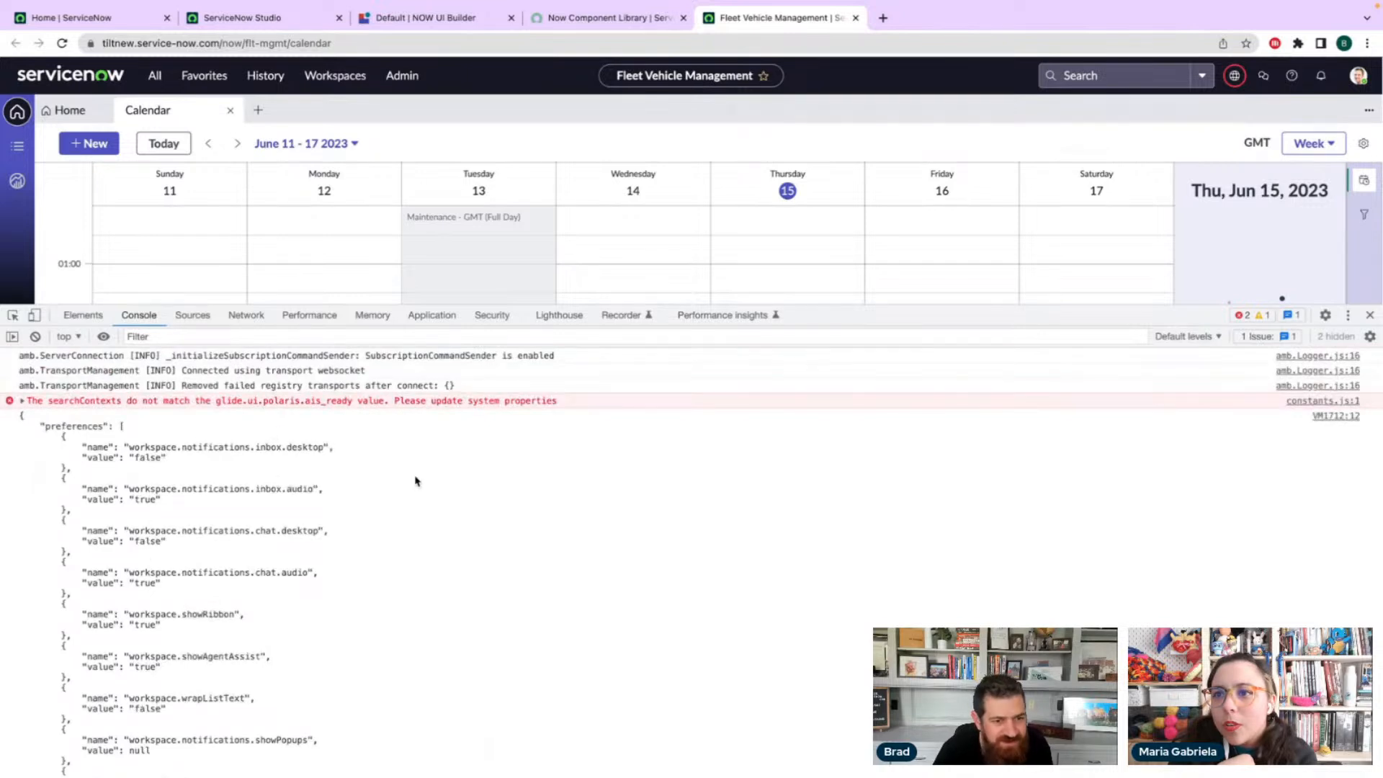
pyautogui.scroll(-2, 417, 481)
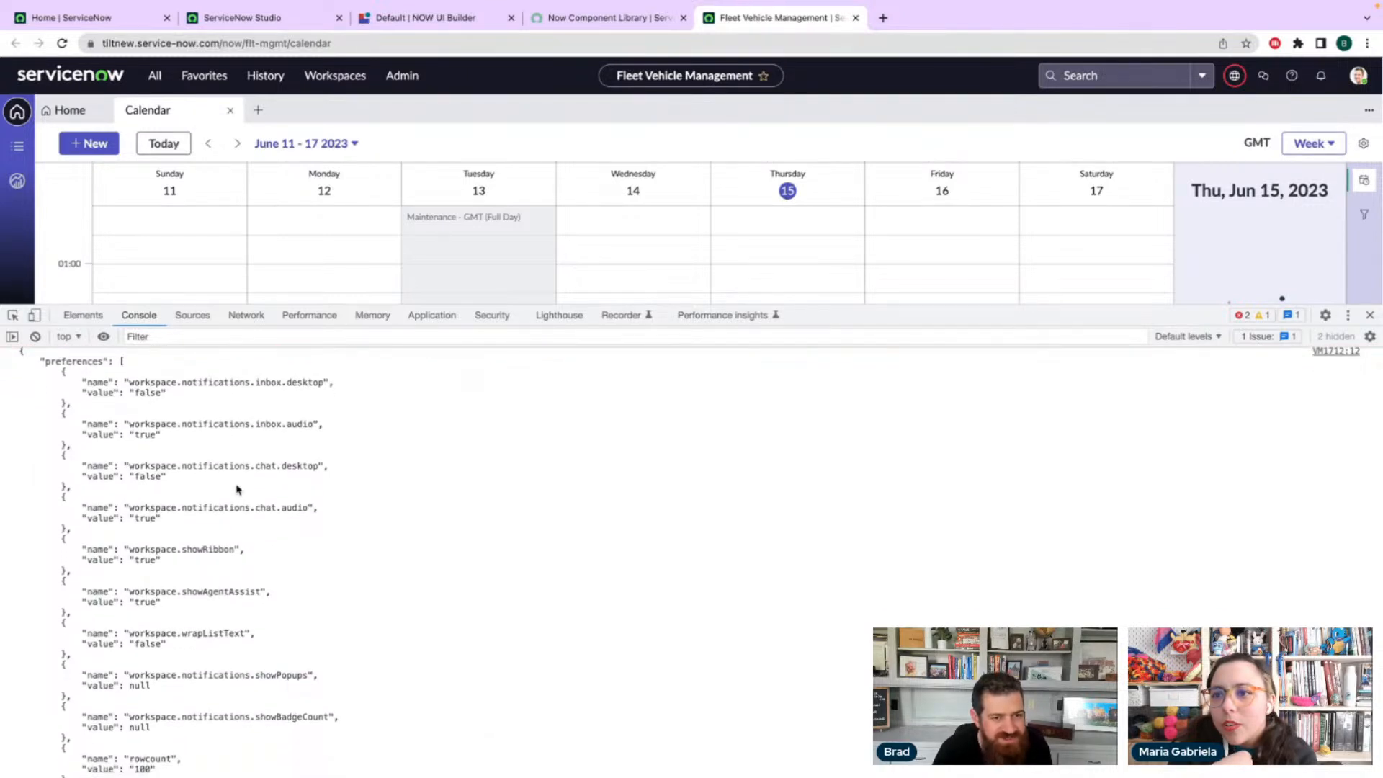
pyautogui.scroll(-2, 330, 559)
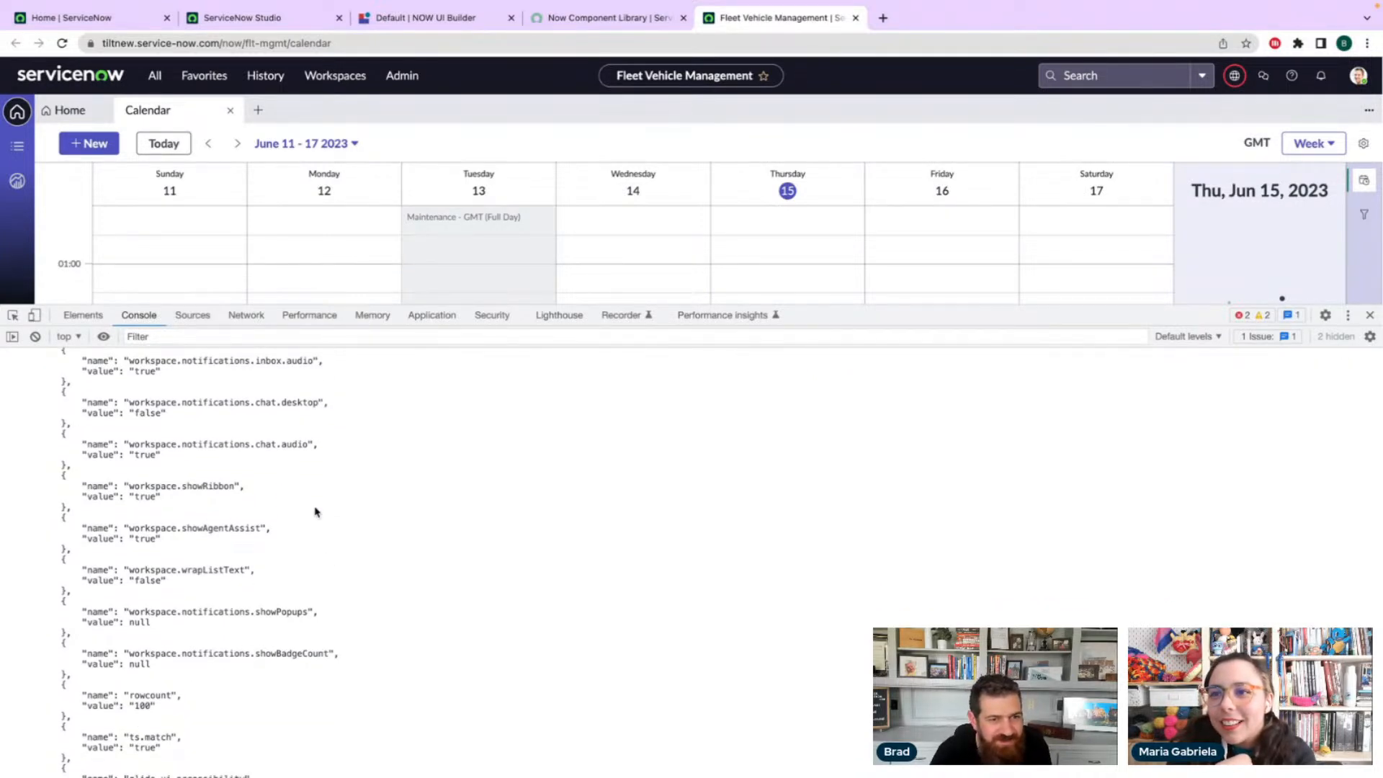
pyautogui.scroll(-3, 315, 512)
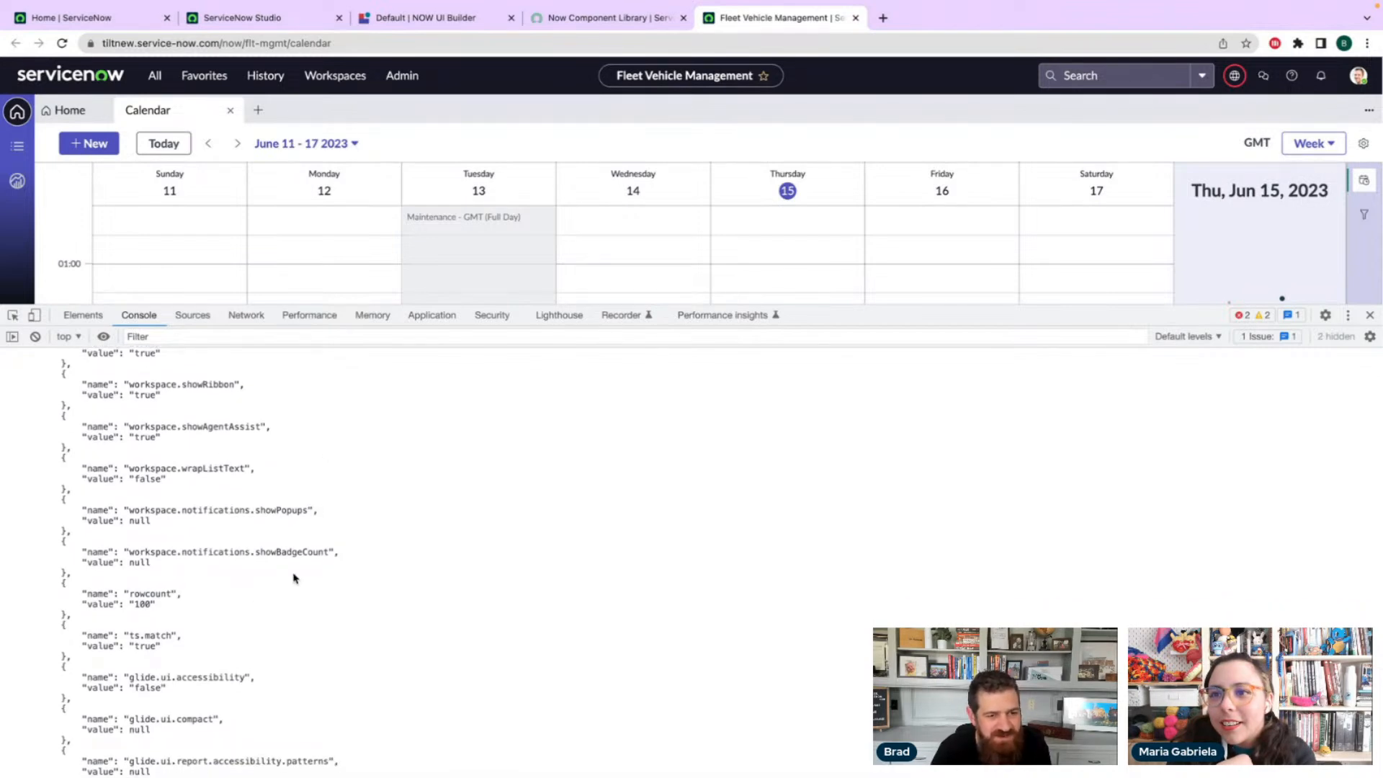
pyautogui.scroll(-3, 294, 578)
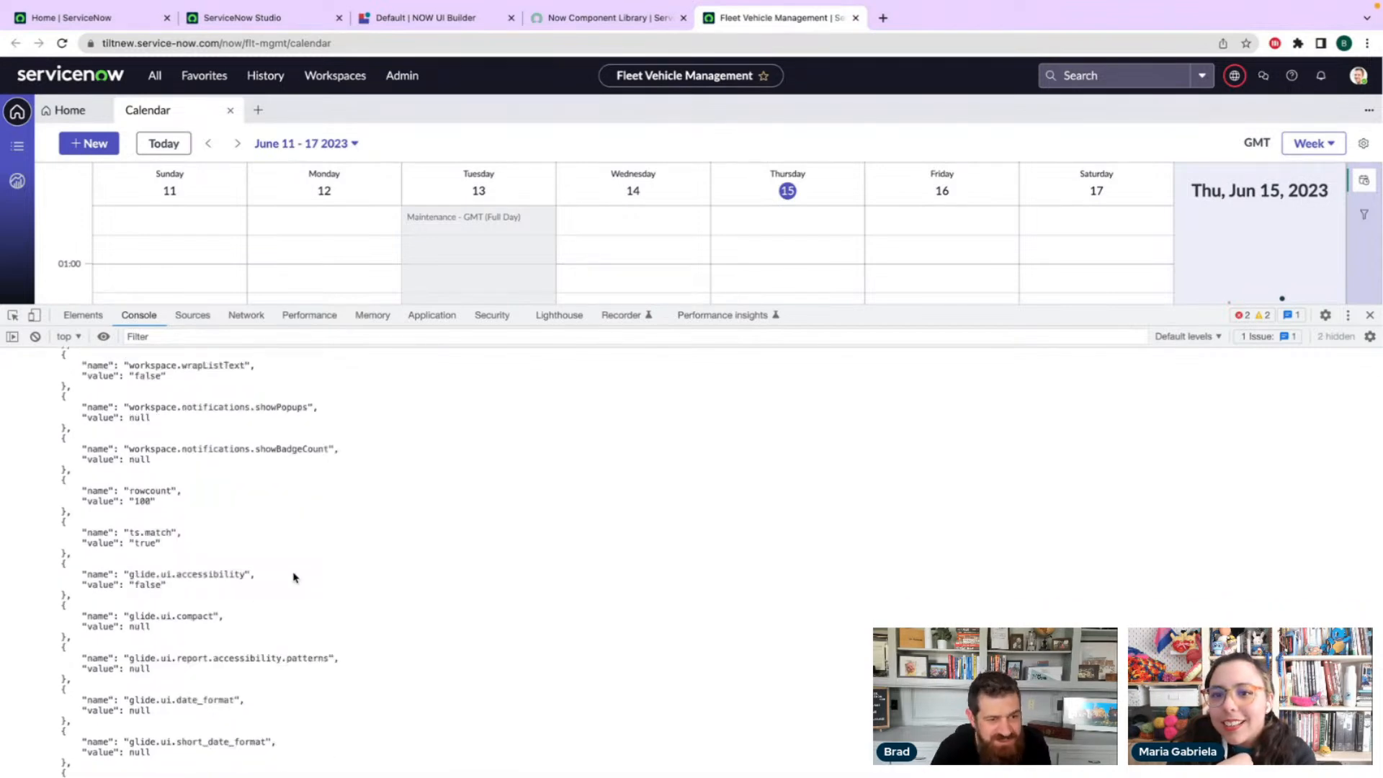
pyautogui.scroll(-4, 294, 577)
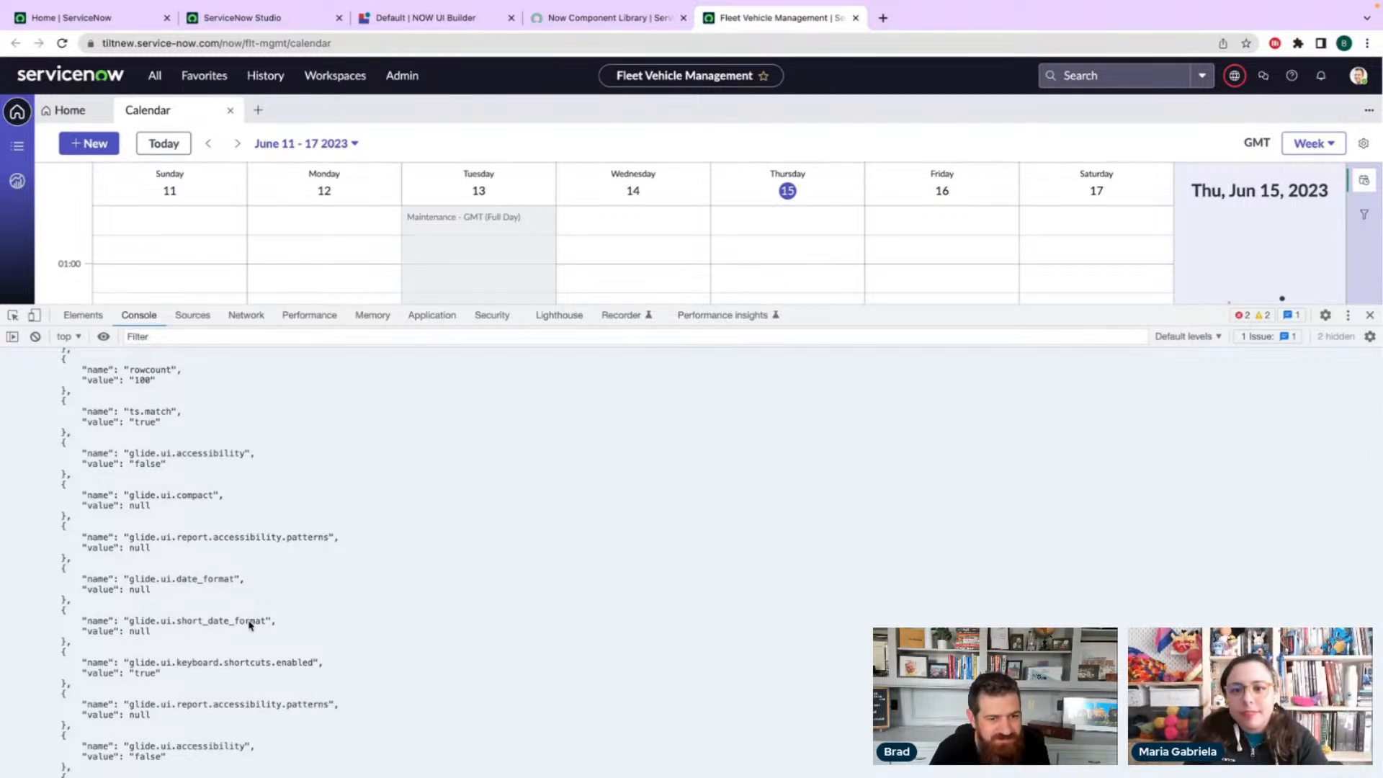
pyautogui.scroll(-3, 250, 624)
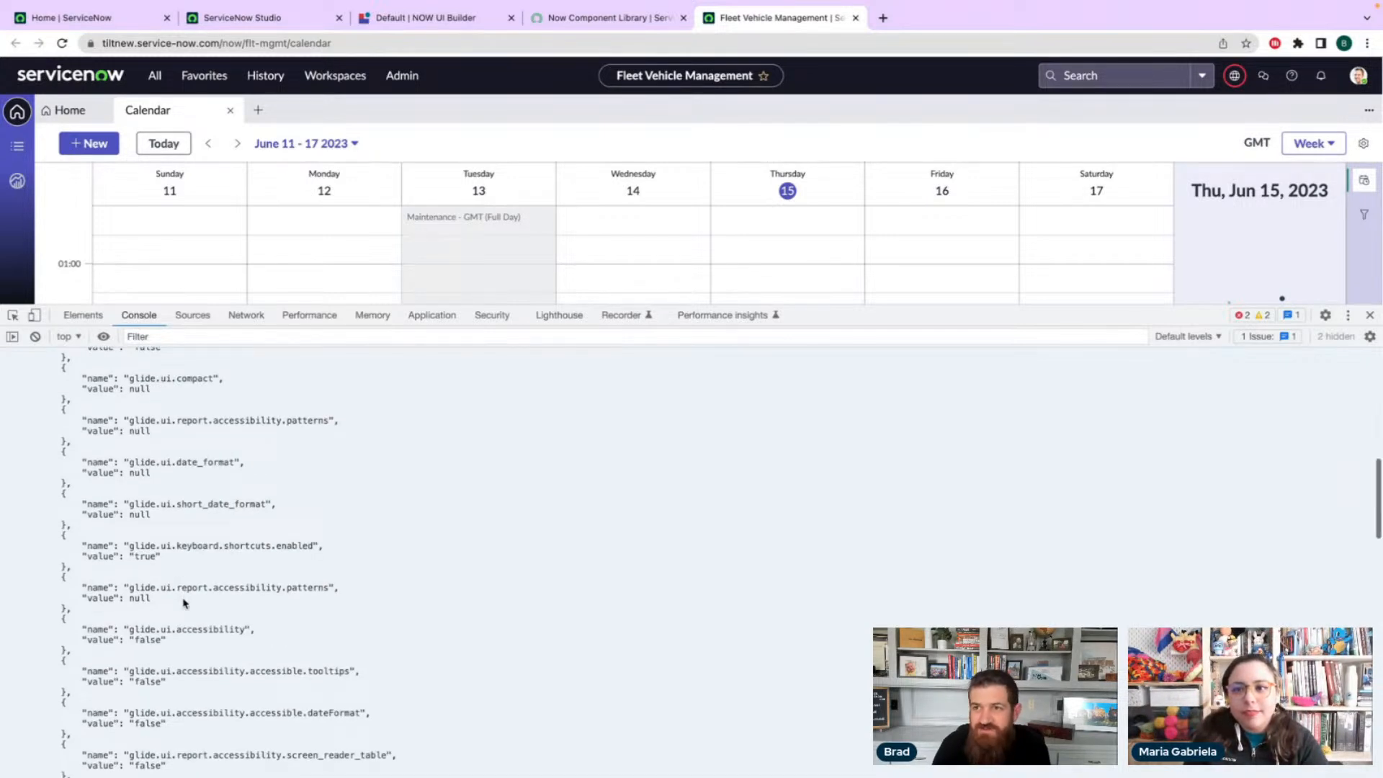
# - Hide the developer tools and check the date and time format options in the user's Display preferences, leaving the settings unchanged
pyautogui.click(1359, 76)
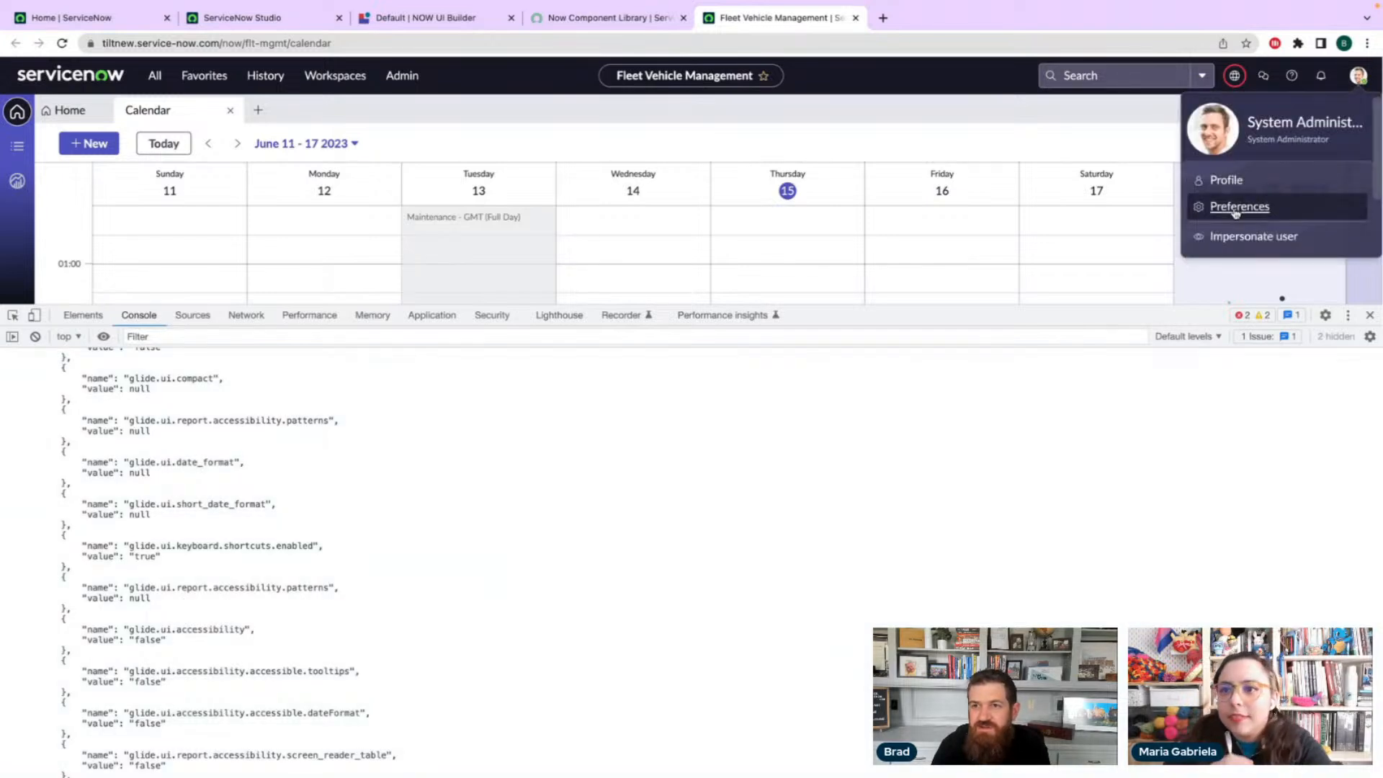
pyautogui.click(1236, 209)
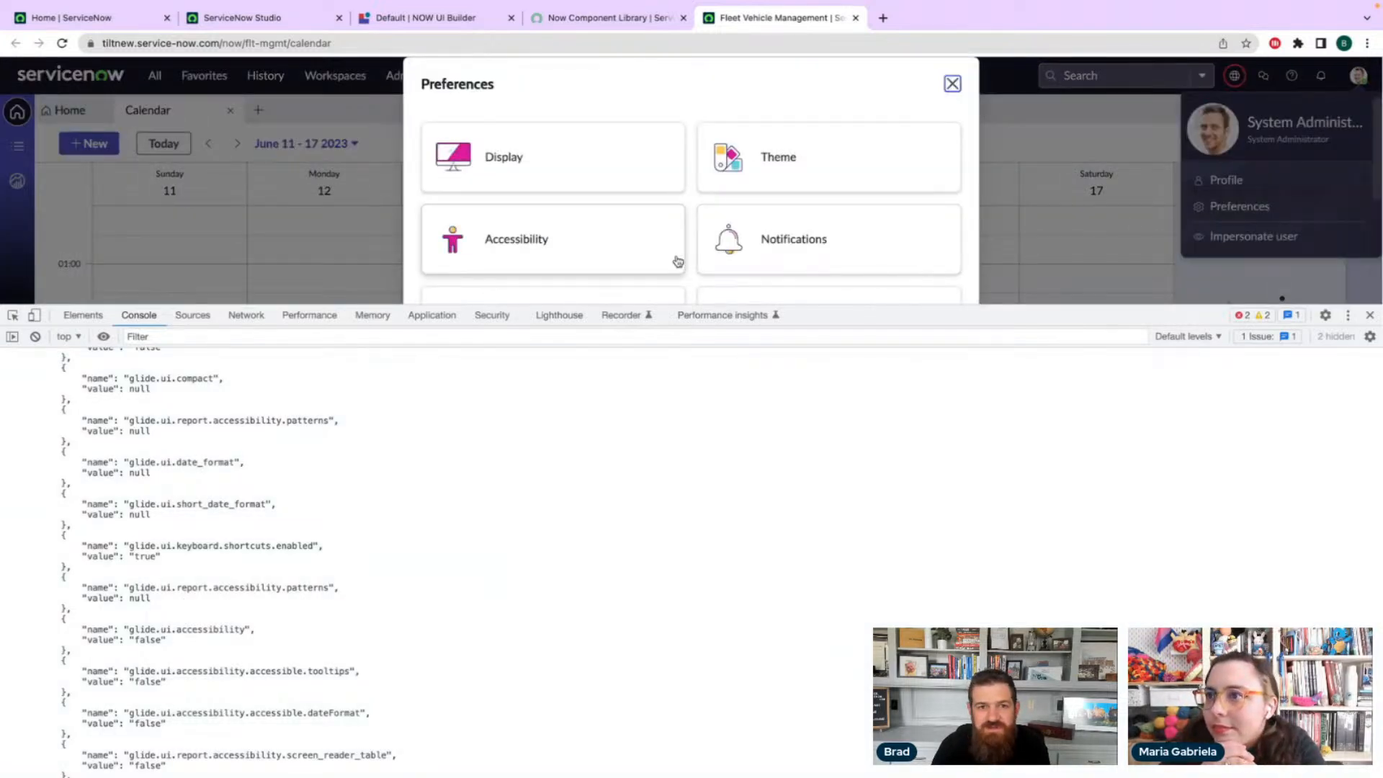
pyautogui.press('super+alt+i')
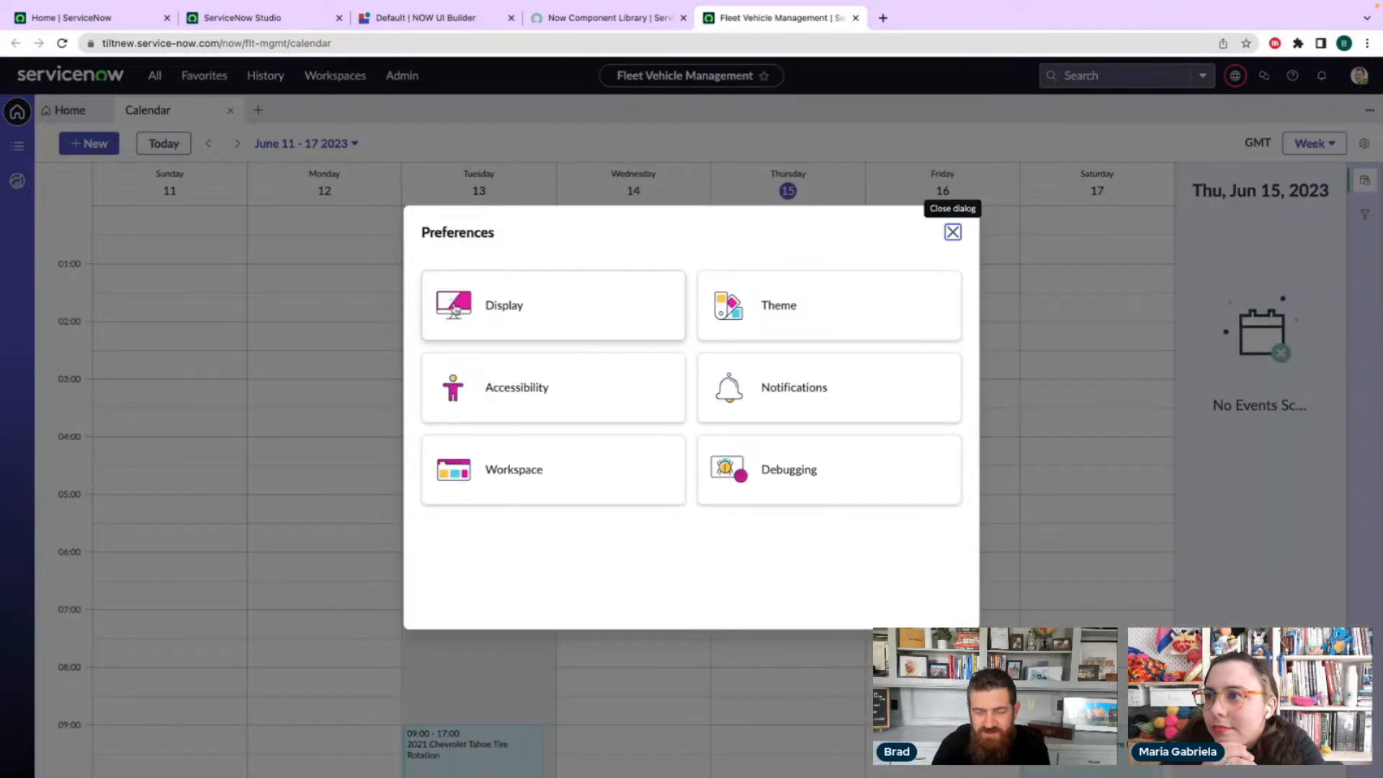
pyautogui.click(545, 306)
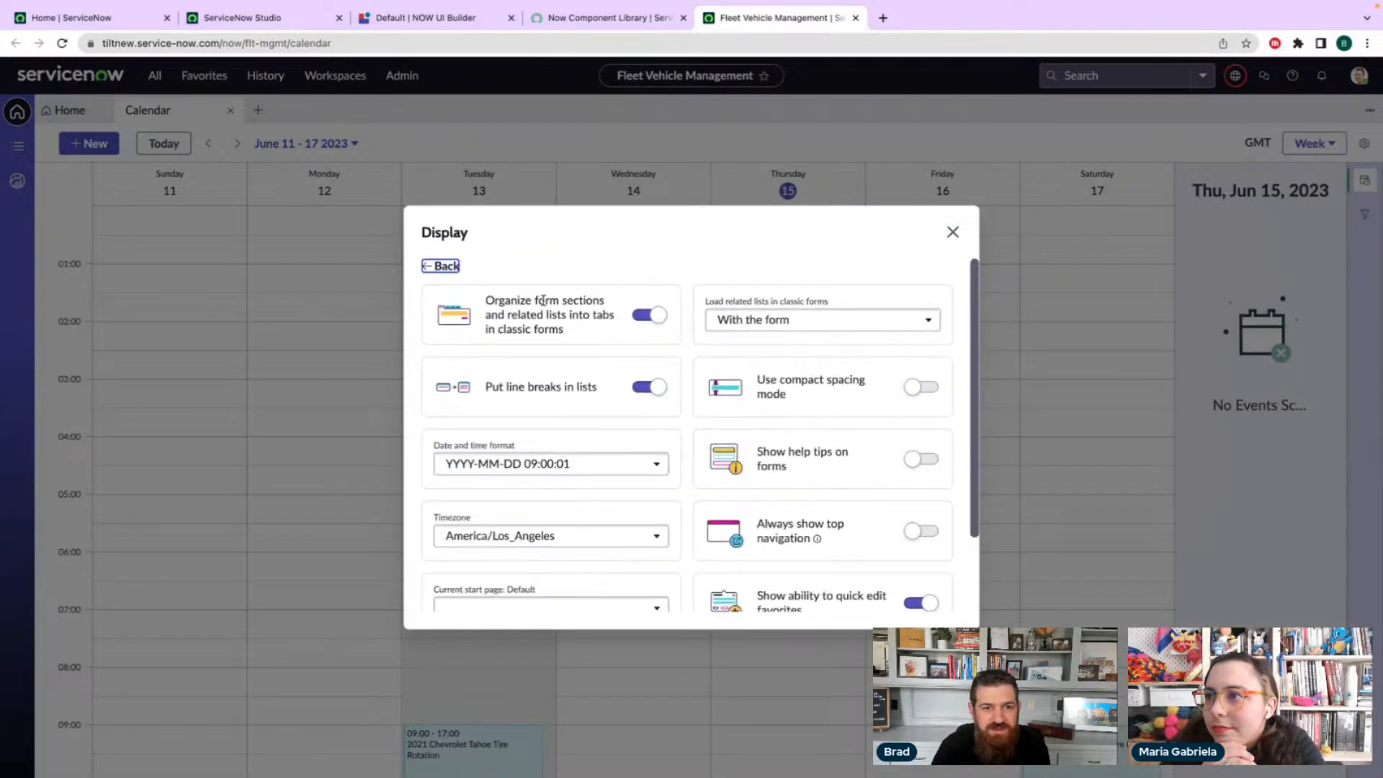
pyautogui.click(523, 468)
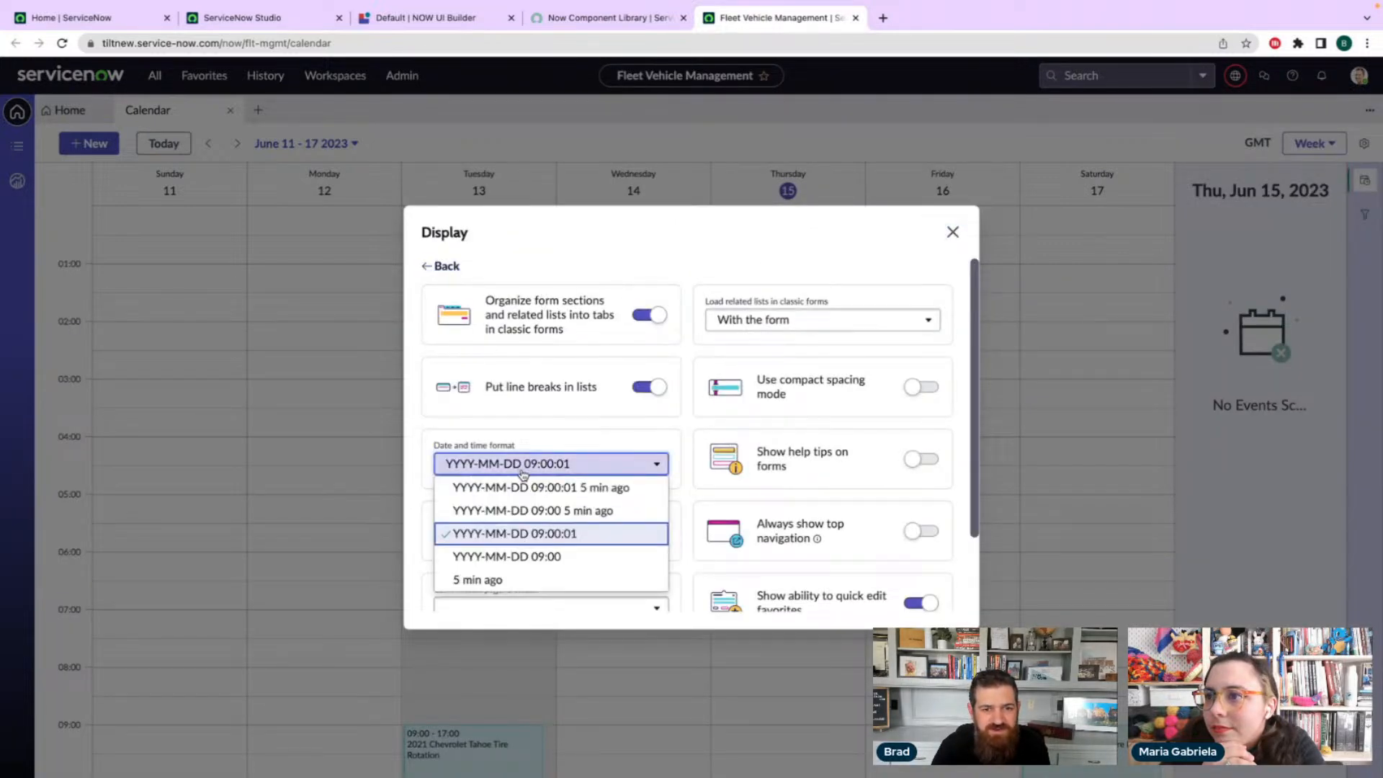
pyautogui.click(524, 468)
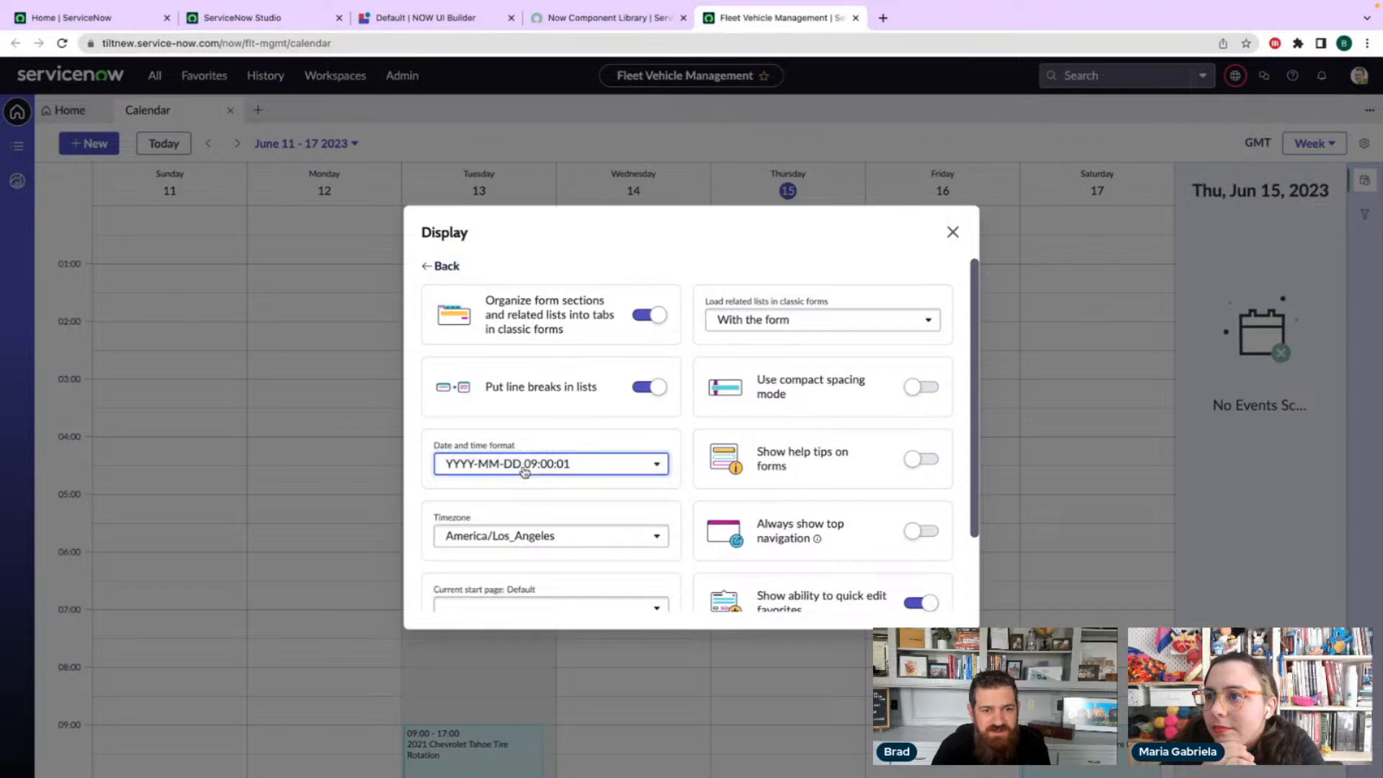
pyautogui.click(952, 232)
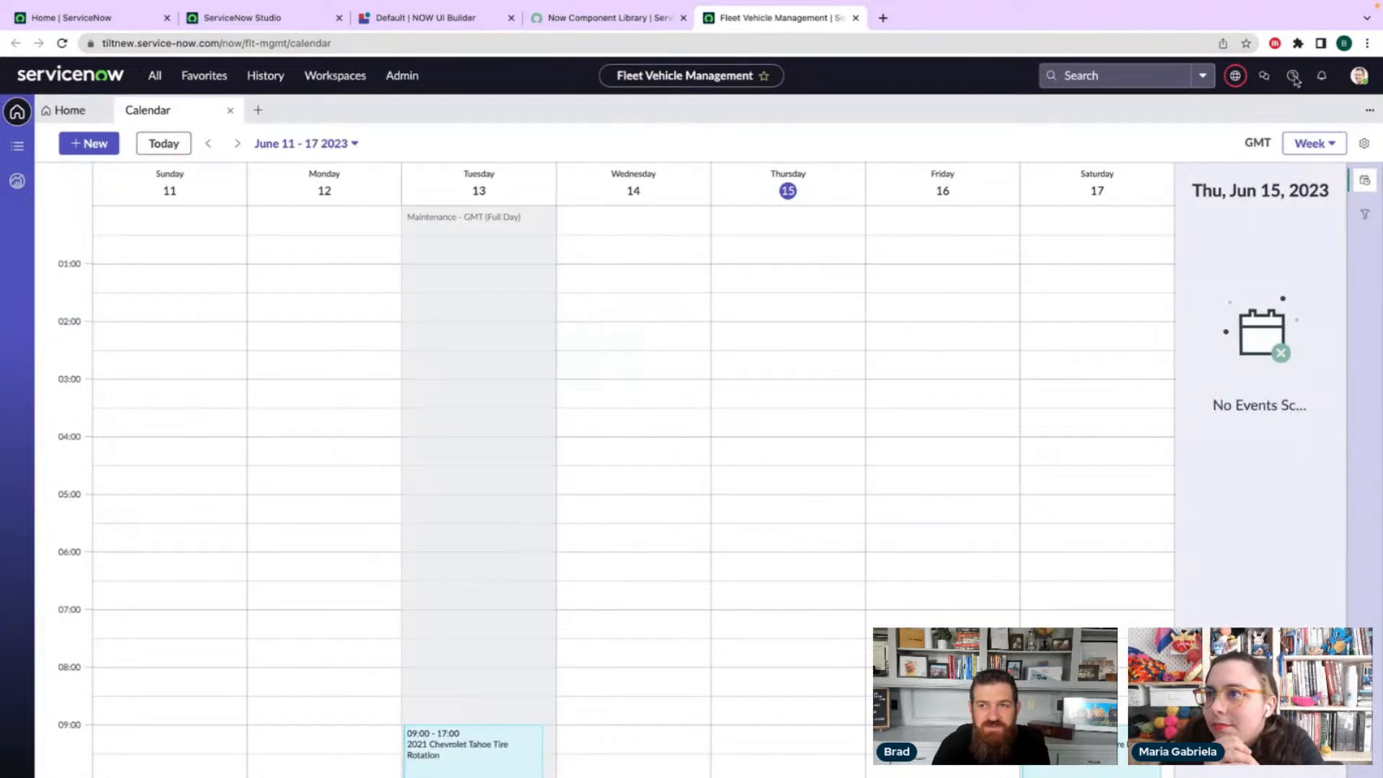
# - Reopen the developer tools, expand the truncated user object in the console, and read it through to its end
pyautogui.click(1367, 43)
pyautogui.moveTo(1189, 305)
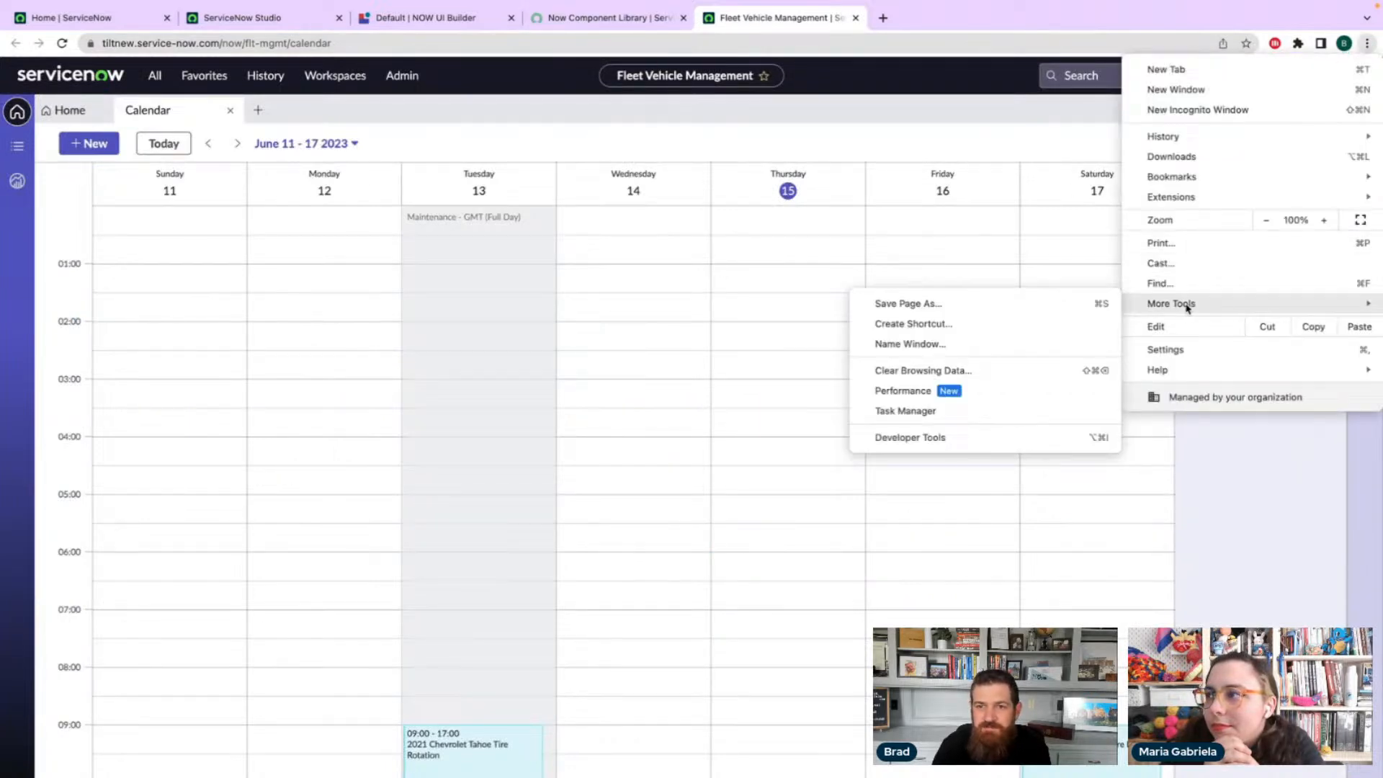
pyautogui.click(944, 438)
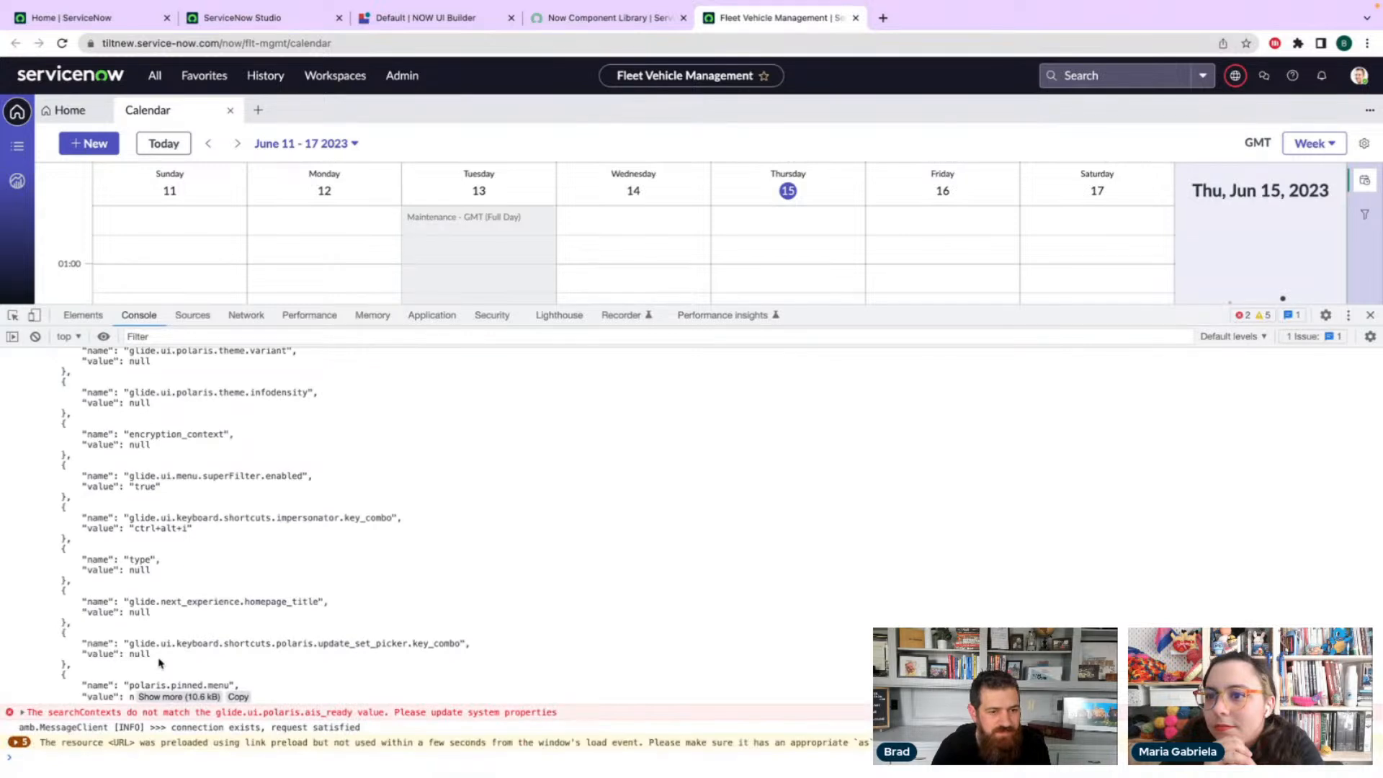
pyautogui.click(178, 697)
pyautogui.scroll(-3, 206, 634)
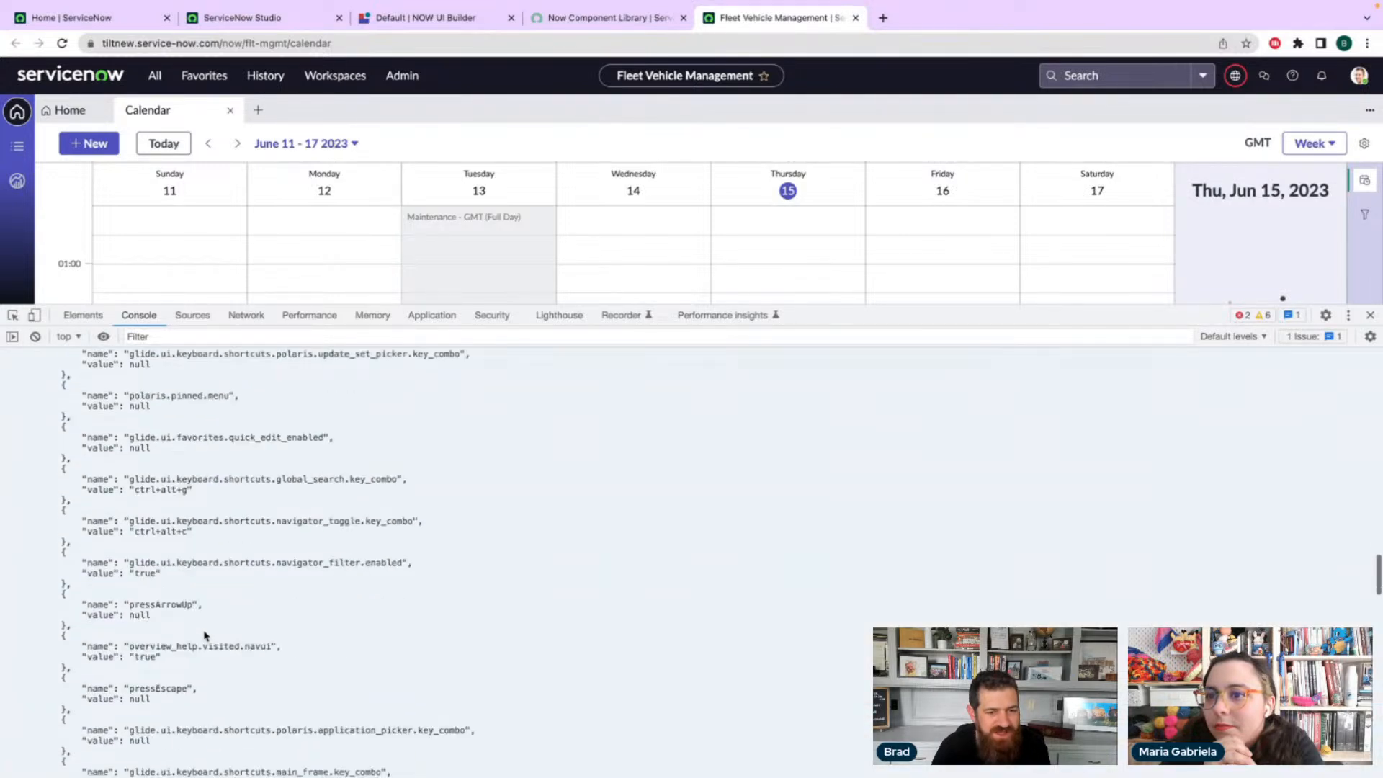
pyautogui.scroll(-10, 205, 634)
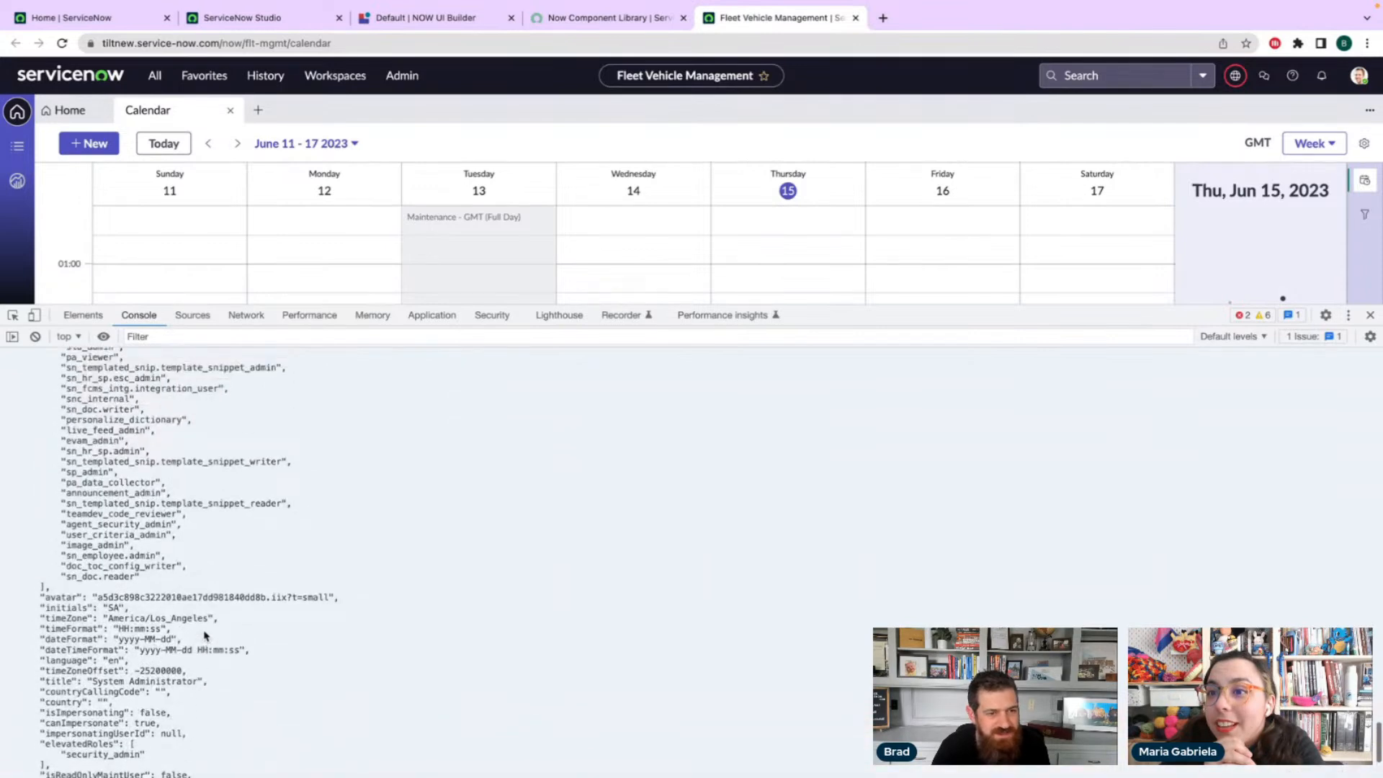
pyautogui.scroll(-4, 205, 634)
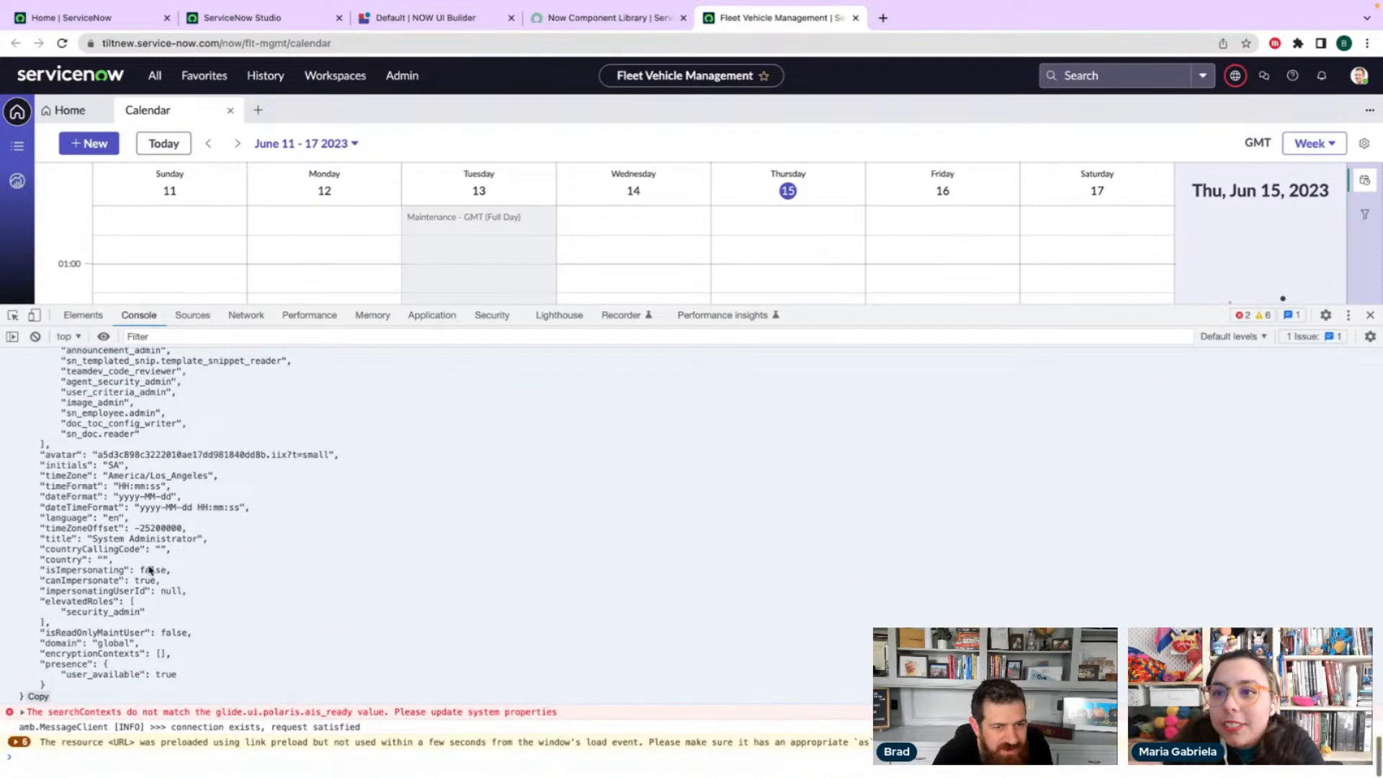
# - Review the logged user object from its preferences through the name, roles and avatar fields, highlighting the preferences key and the avatar value
pyautogui.scroll(20, 97, 505)
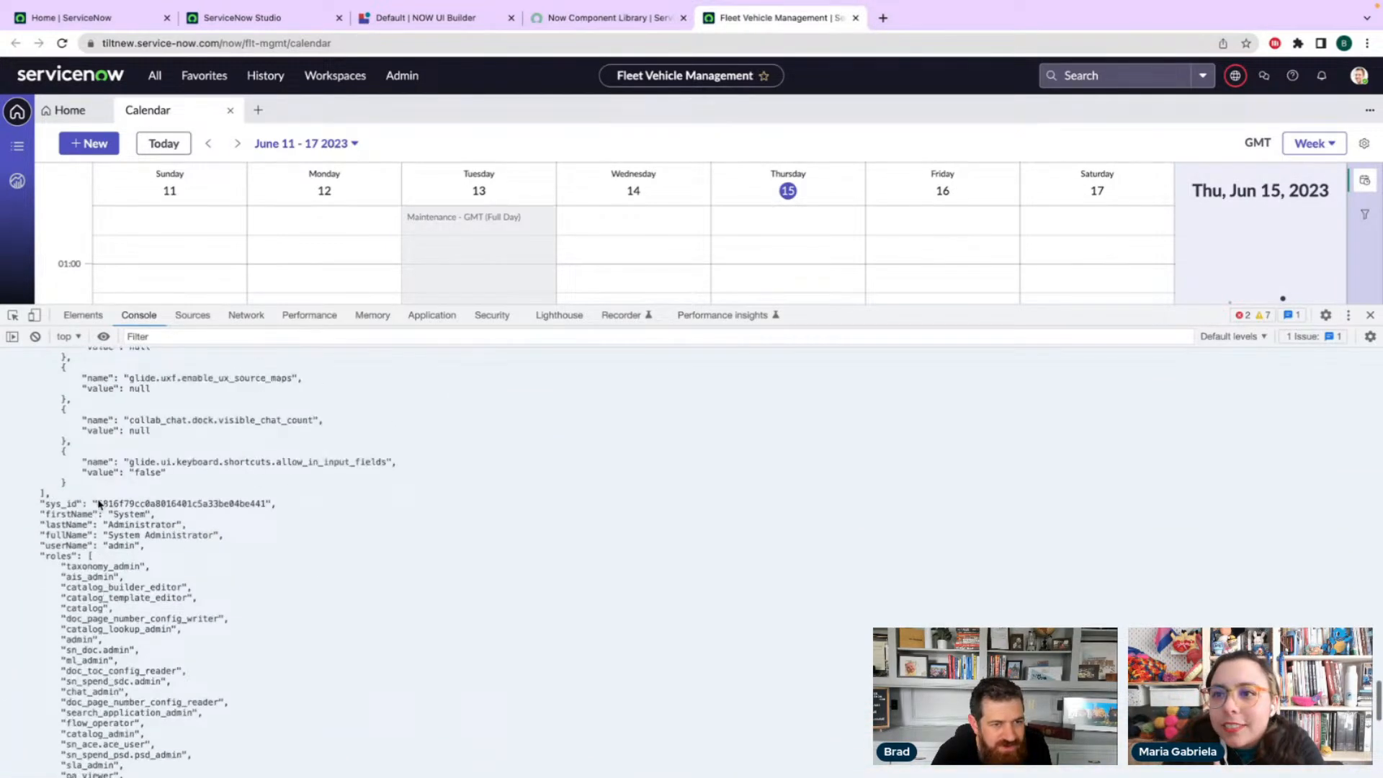
pyautogui.scroll(20, 99, 504)
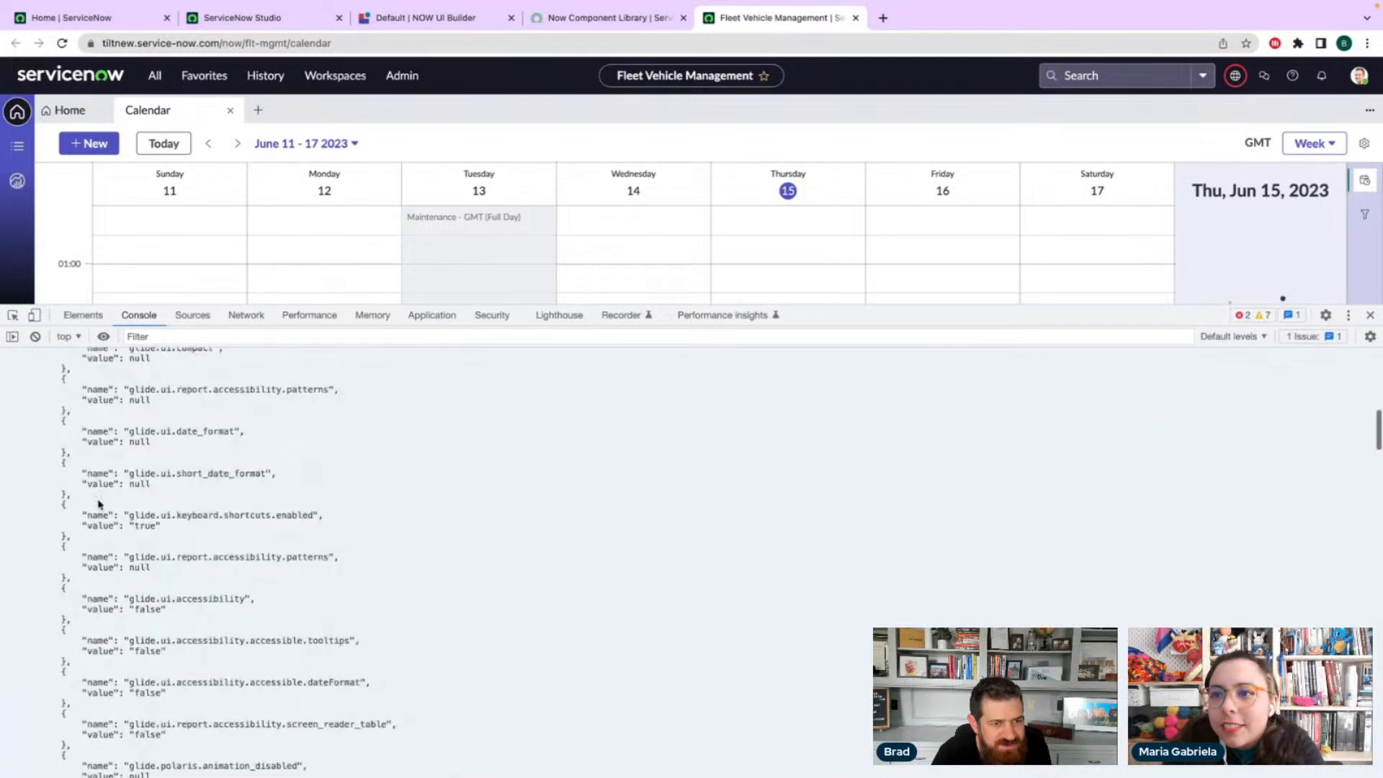
pyautogui.doubleClick(73, 441)
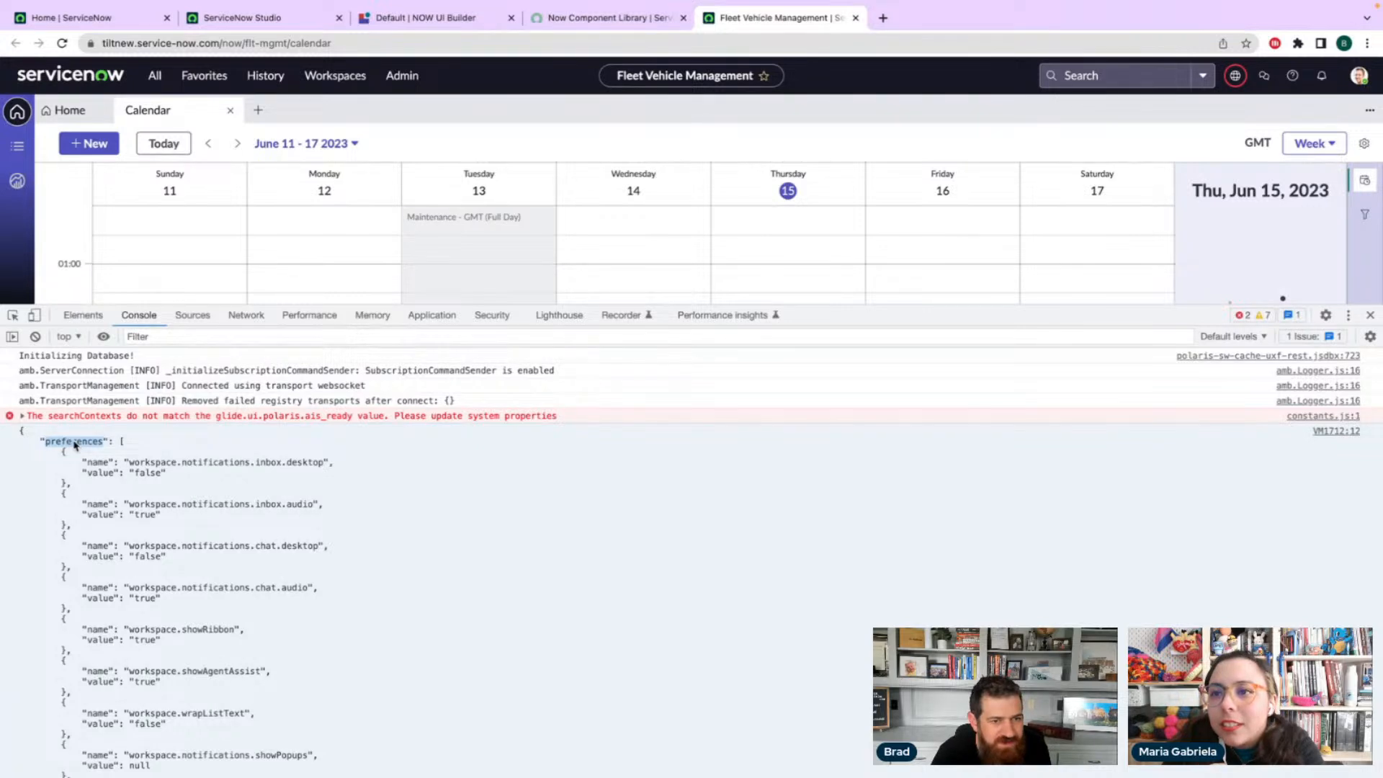
pyautogui.scroll(-10, 119, 471)
pyautogui.scroll(-15, 120, 472)
pyautogui.scroll(3, 119, 472)
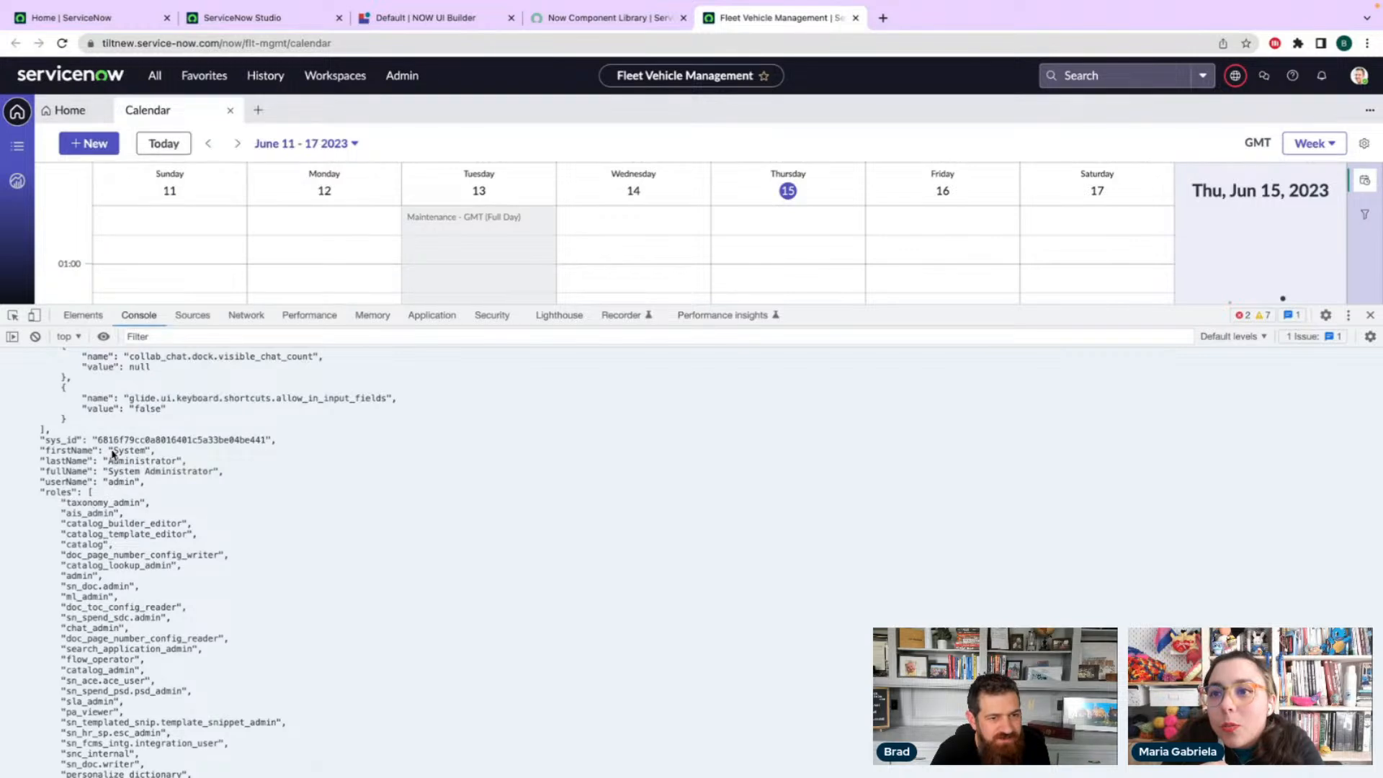
pyautogui.scroll(-1, 255, 505)
pyautogui.scroll(-5, 260, 504)
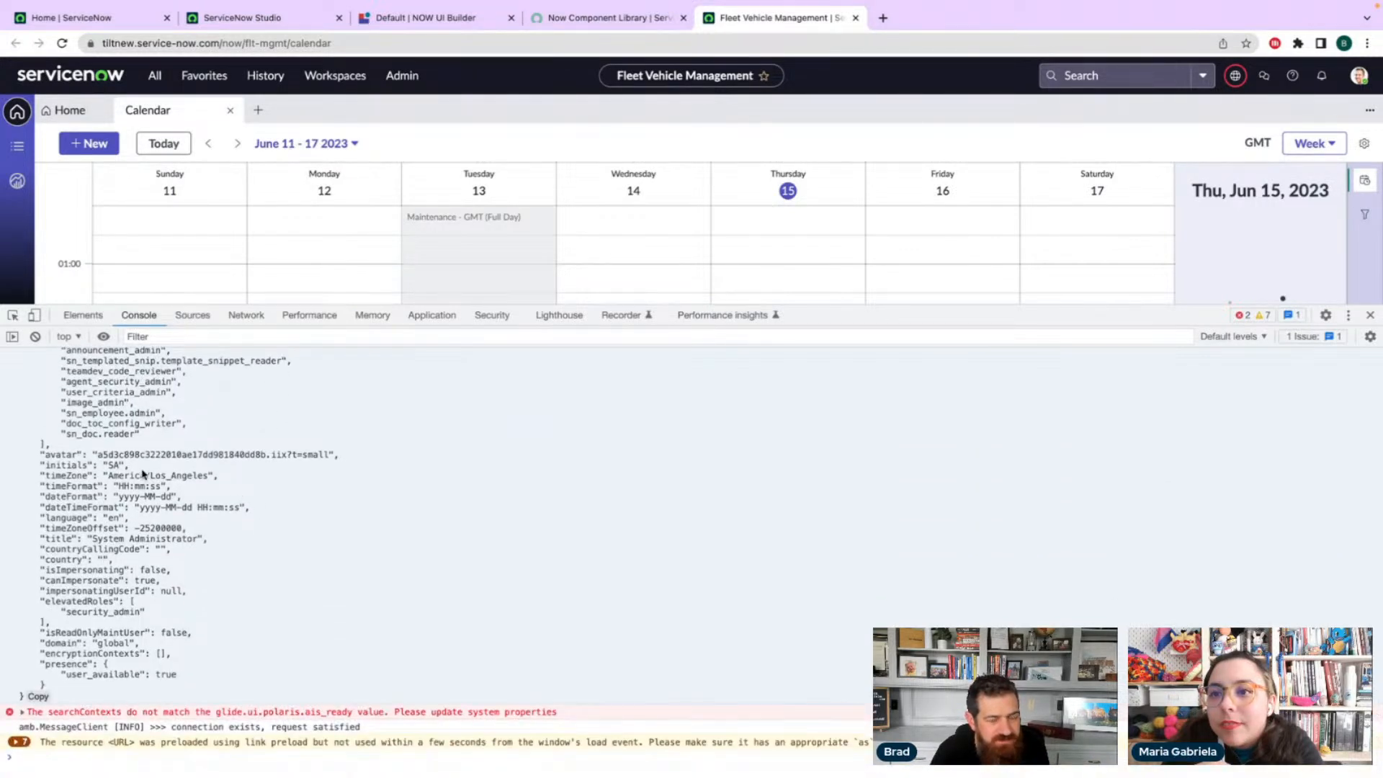
pyautogui.moveTo(99, 456); pyautogui.dragTo(297, 459)
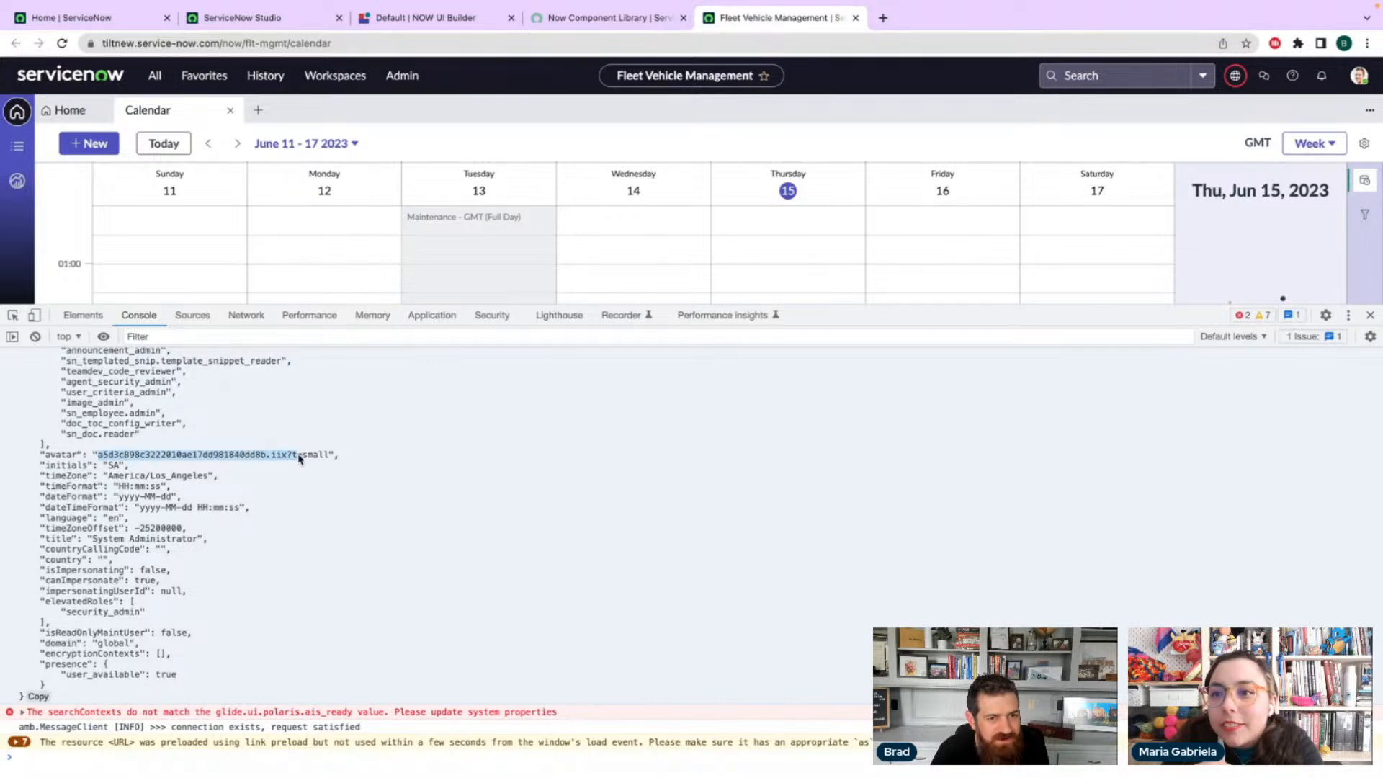
# - Clear the avatar highlight in the logged user object and highlight the dateTimeFormat key
pyautogui.click(300, 459)
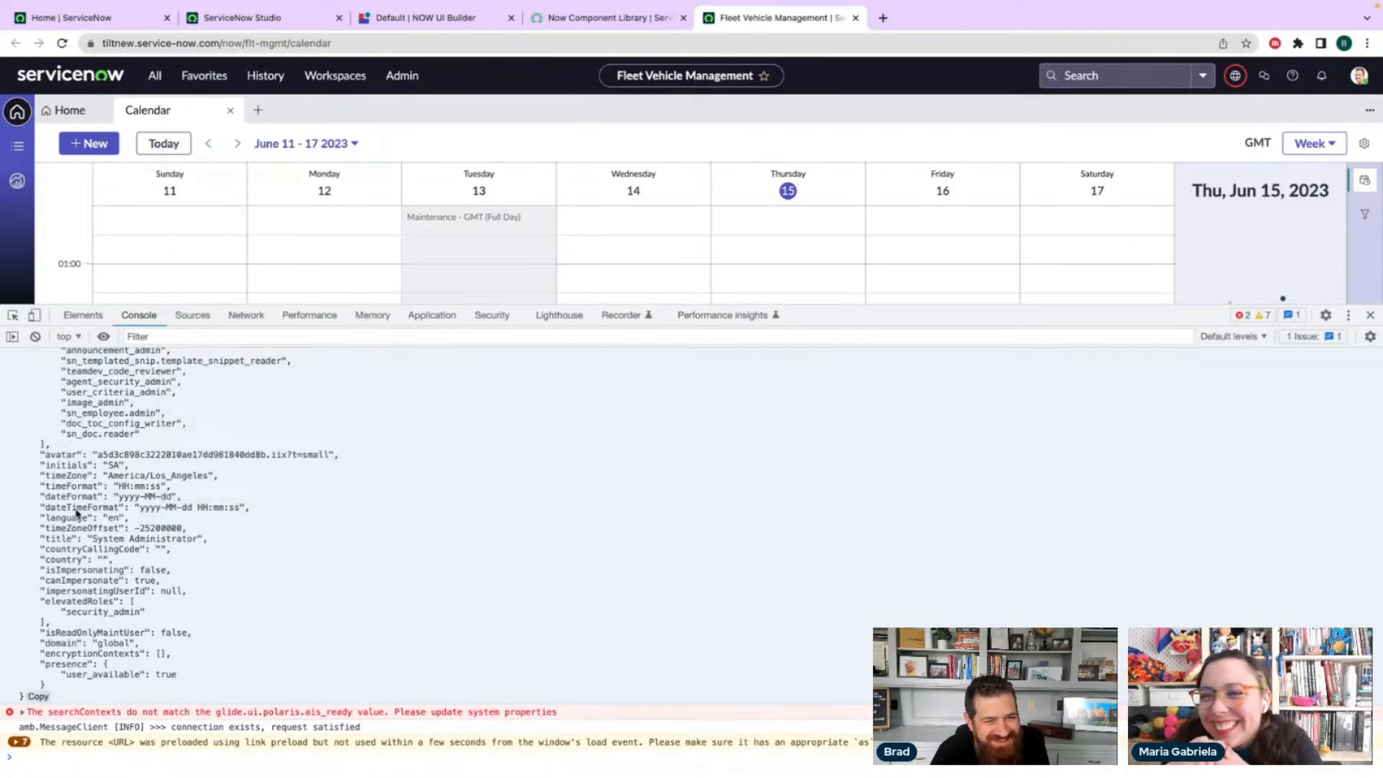
pyautogui.doubleClick(77, 510)
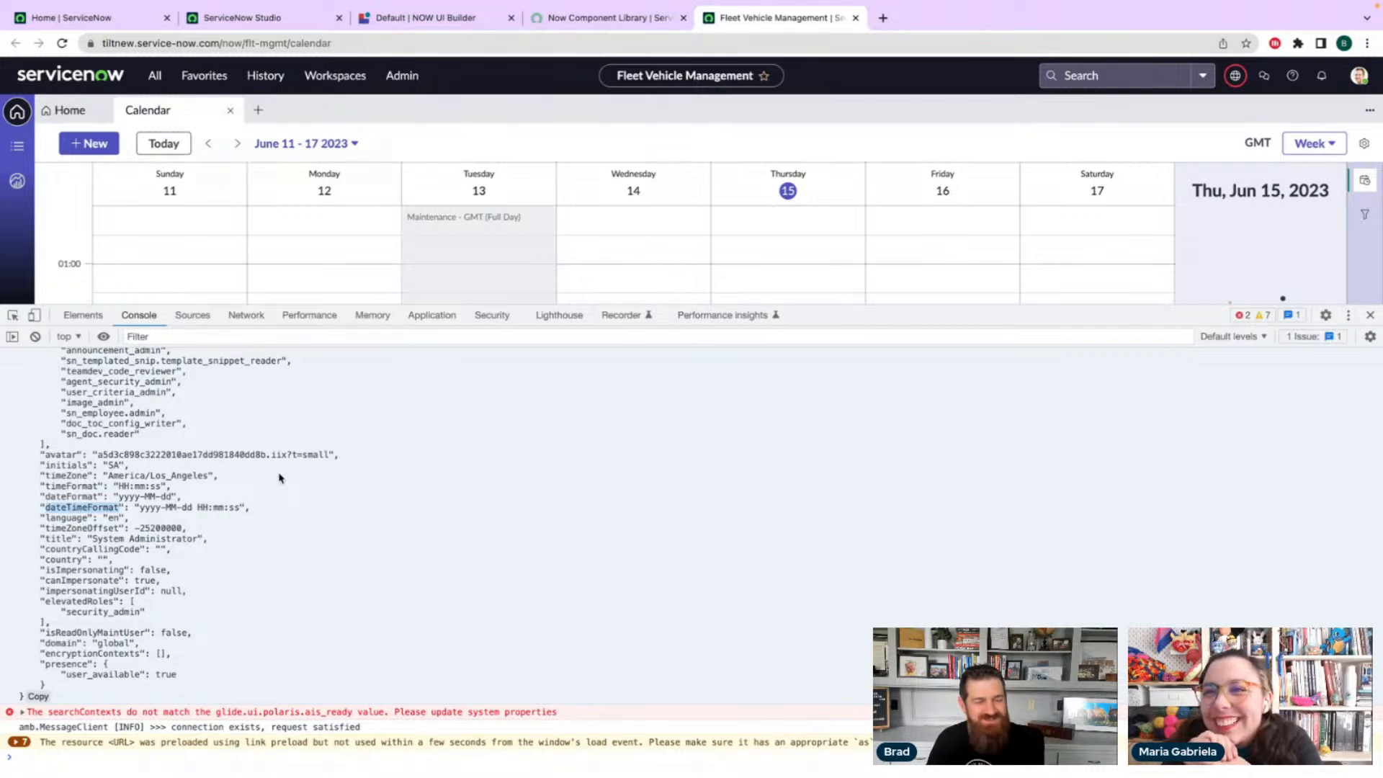
# - Switch back to UI Builder, close the client scripts editor, and review Calendar 1's Dates and locale properties down to the date format
pyautogui.click(441, 22)
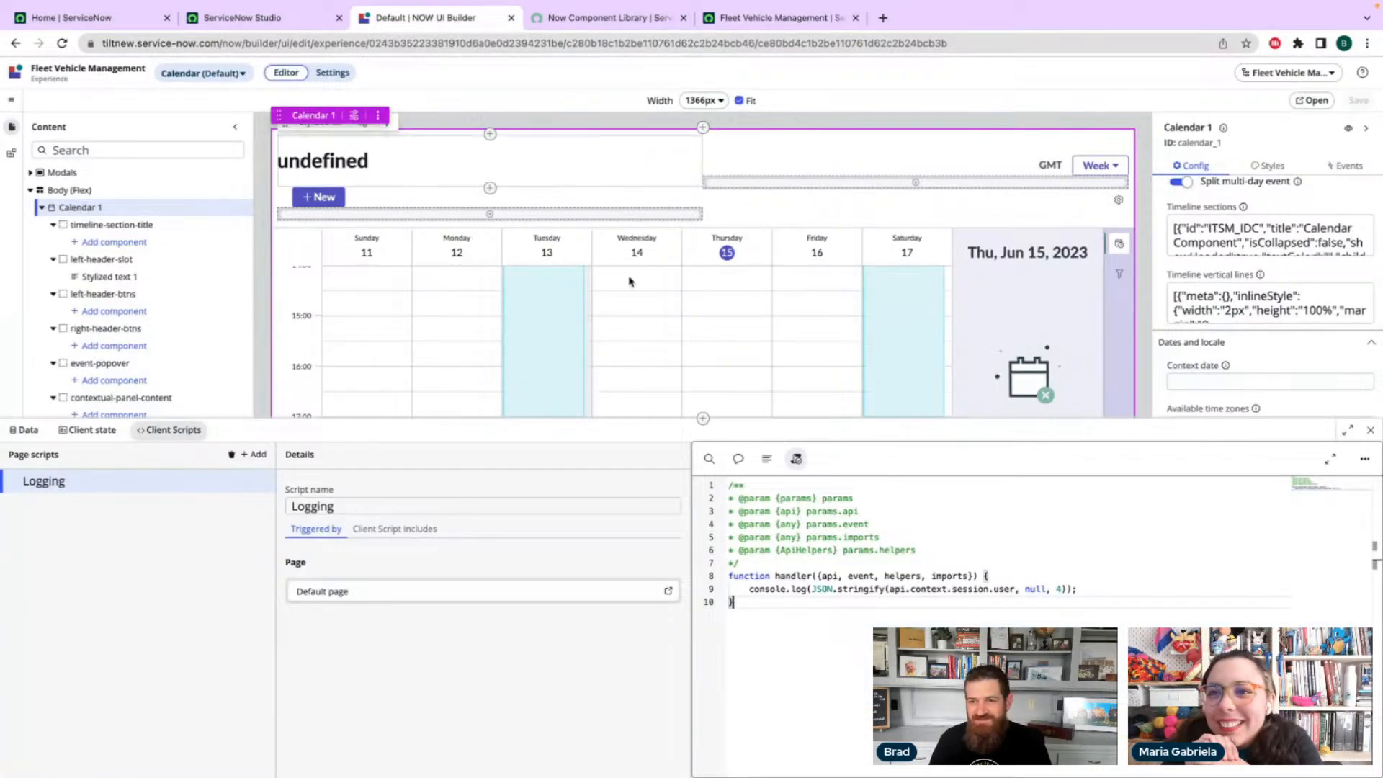
pyautogui.click(1370, 430)
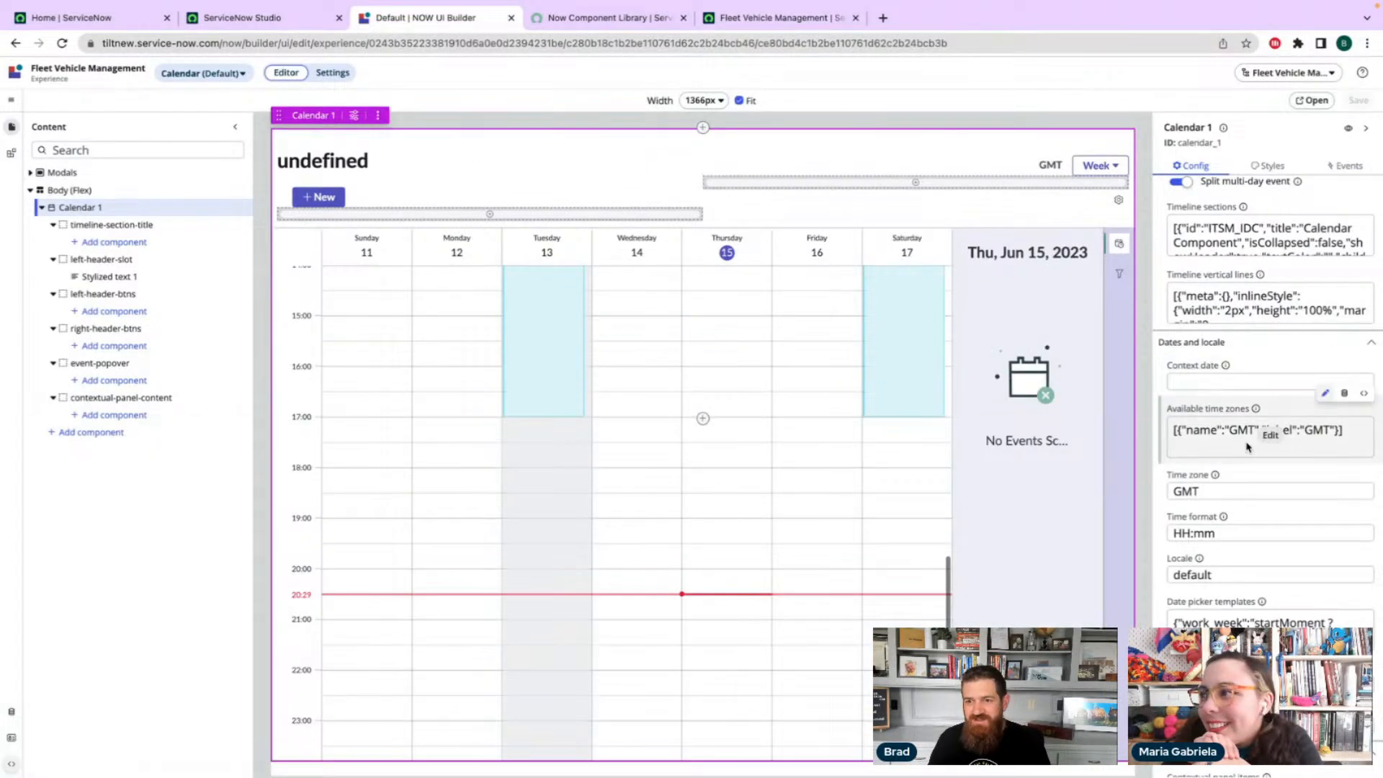
pyautogui.scroll(-1, 1247, 447)
pyautogui.scroll(-1, 1247, 447)
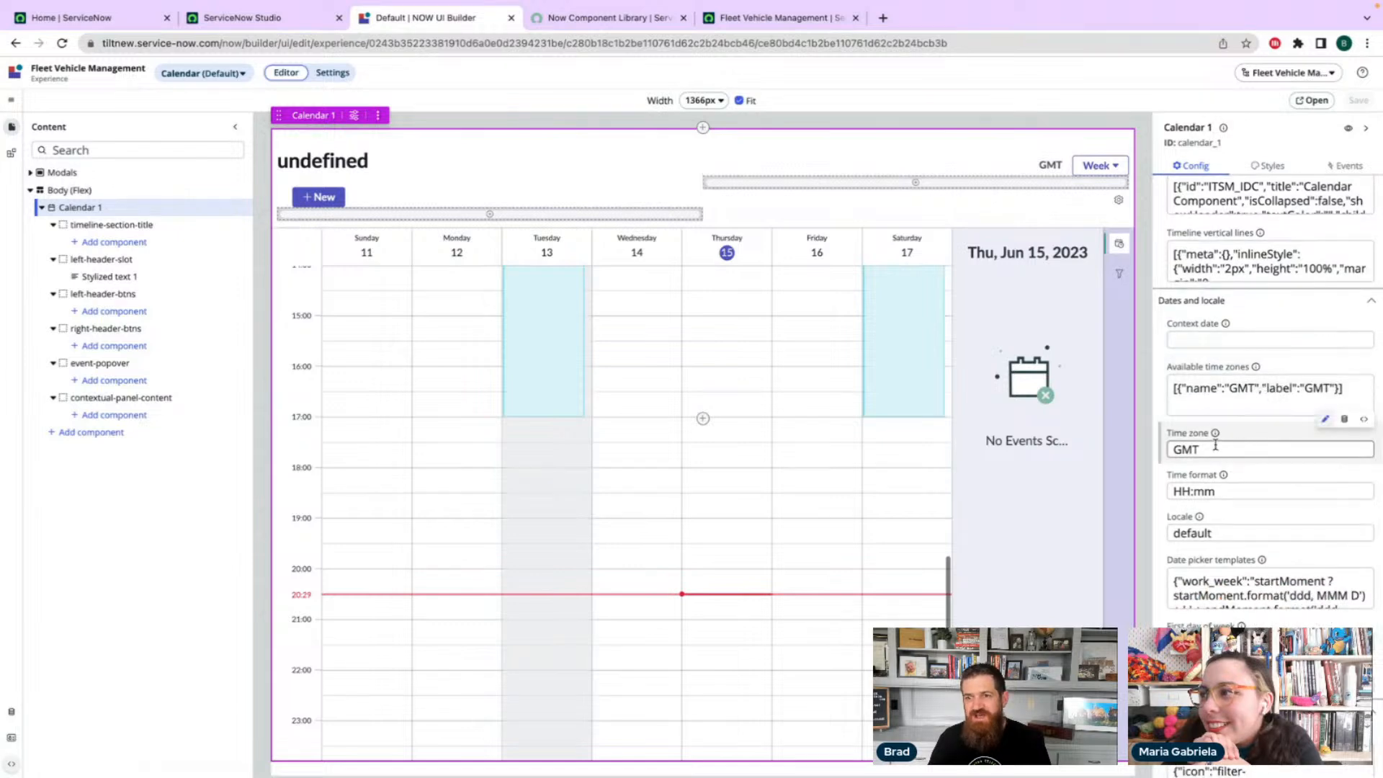
pyautogui.scroll(-4, 1268, 505)
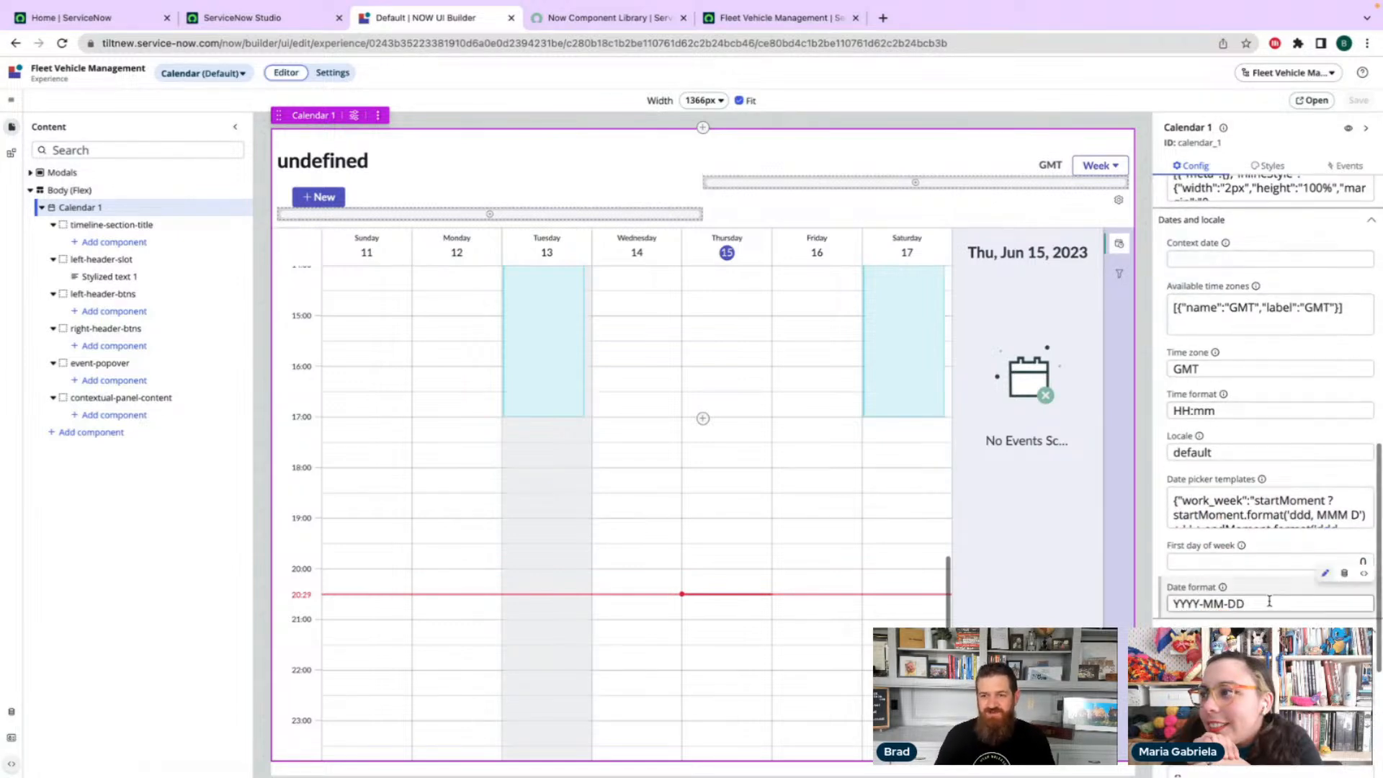
# - Locate the user's timeZone property in the console output of the live Fleet Vehicle Management calendar page
pyautogui.click(583, 19)
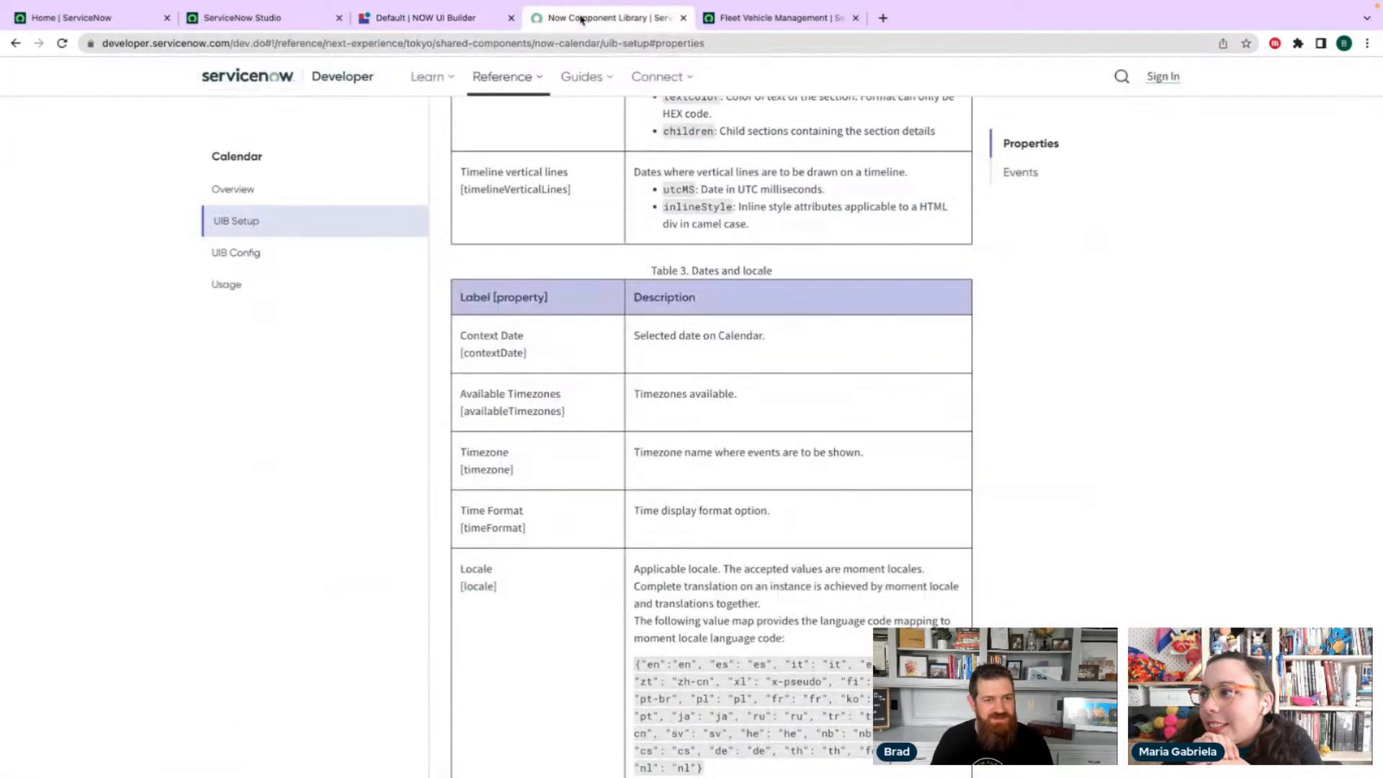
pyautogui.click(757, 19)
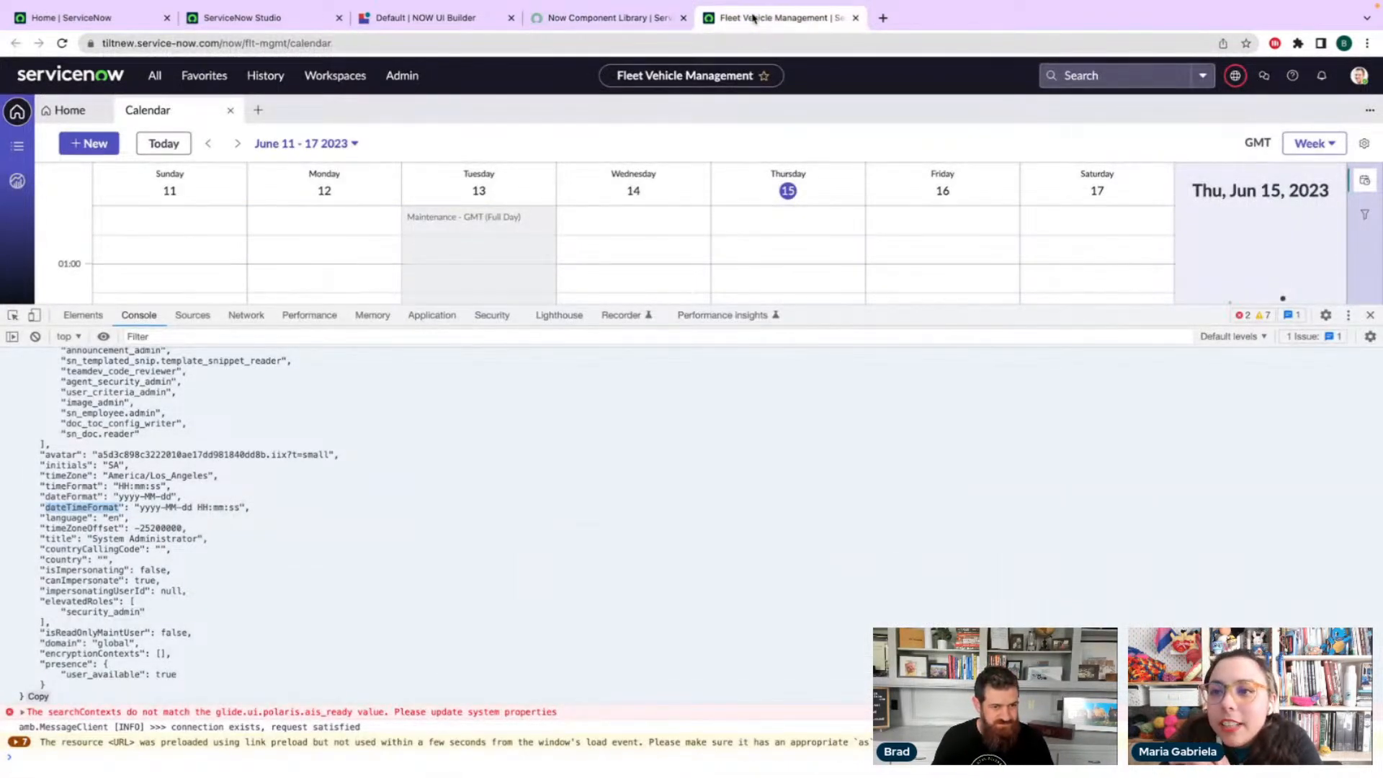
pyautogui.click(78, 477)
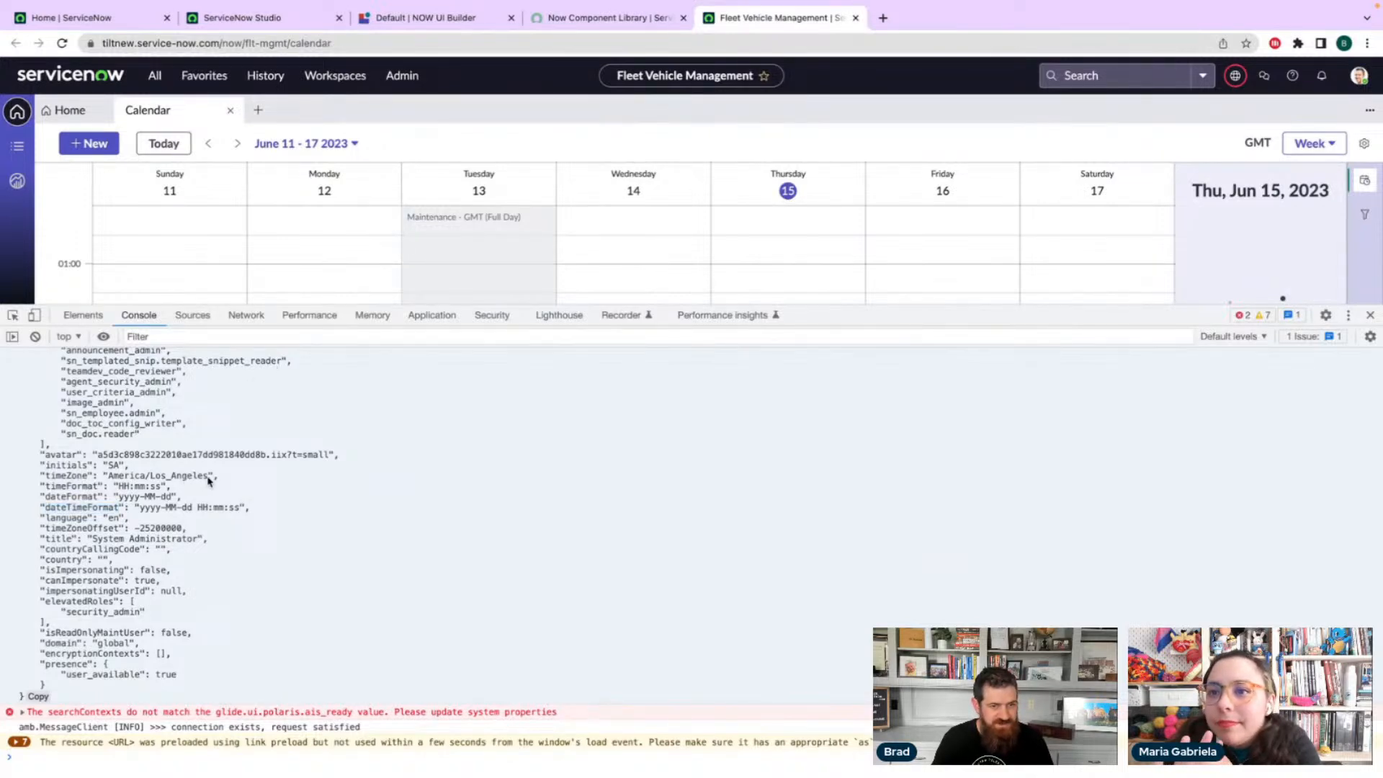
pyautogui.moveTo(196, 481); pyautogui.dragTo(108, 483)
pyautogui.doubleClick(70, 479)
pyautogui.click(505, 19)
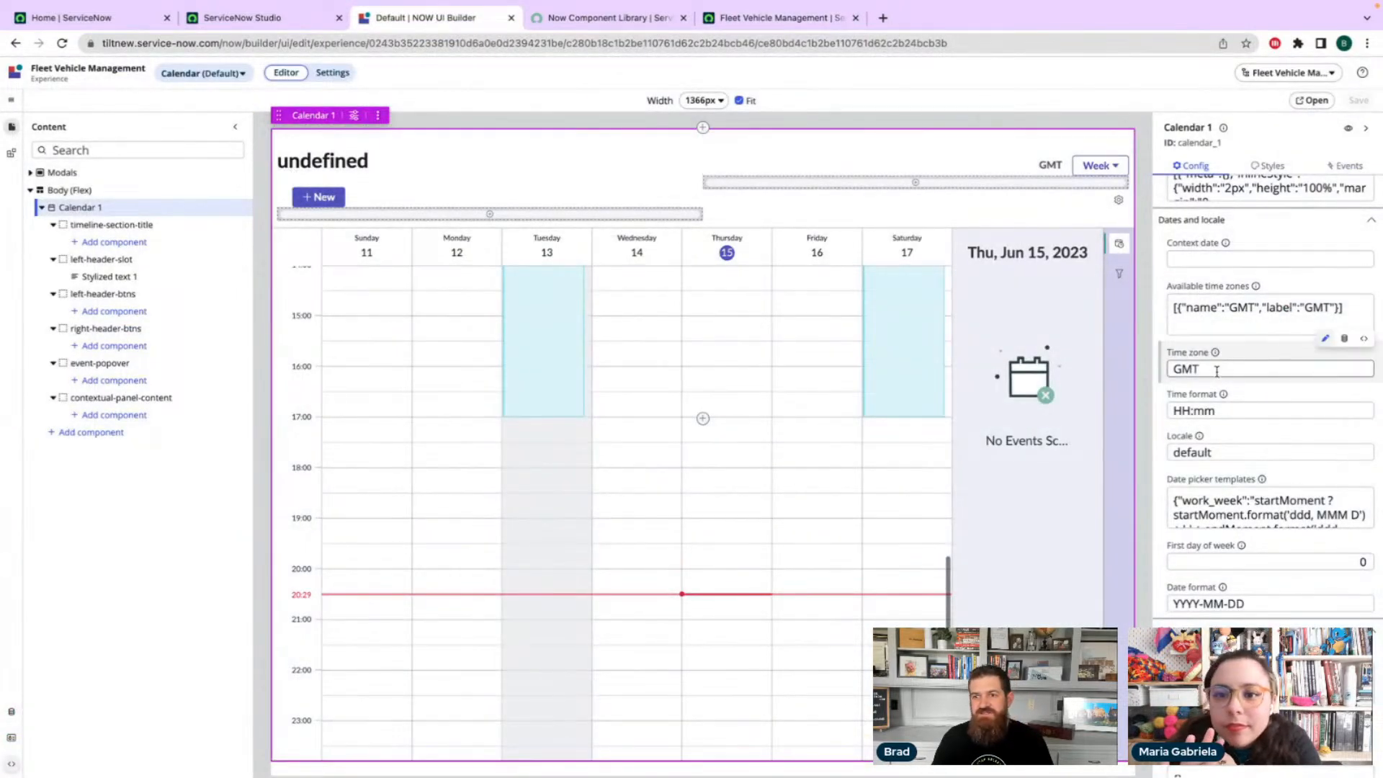
pyautogui.click(1346, 340)
pyautogui.click(1217, 371)
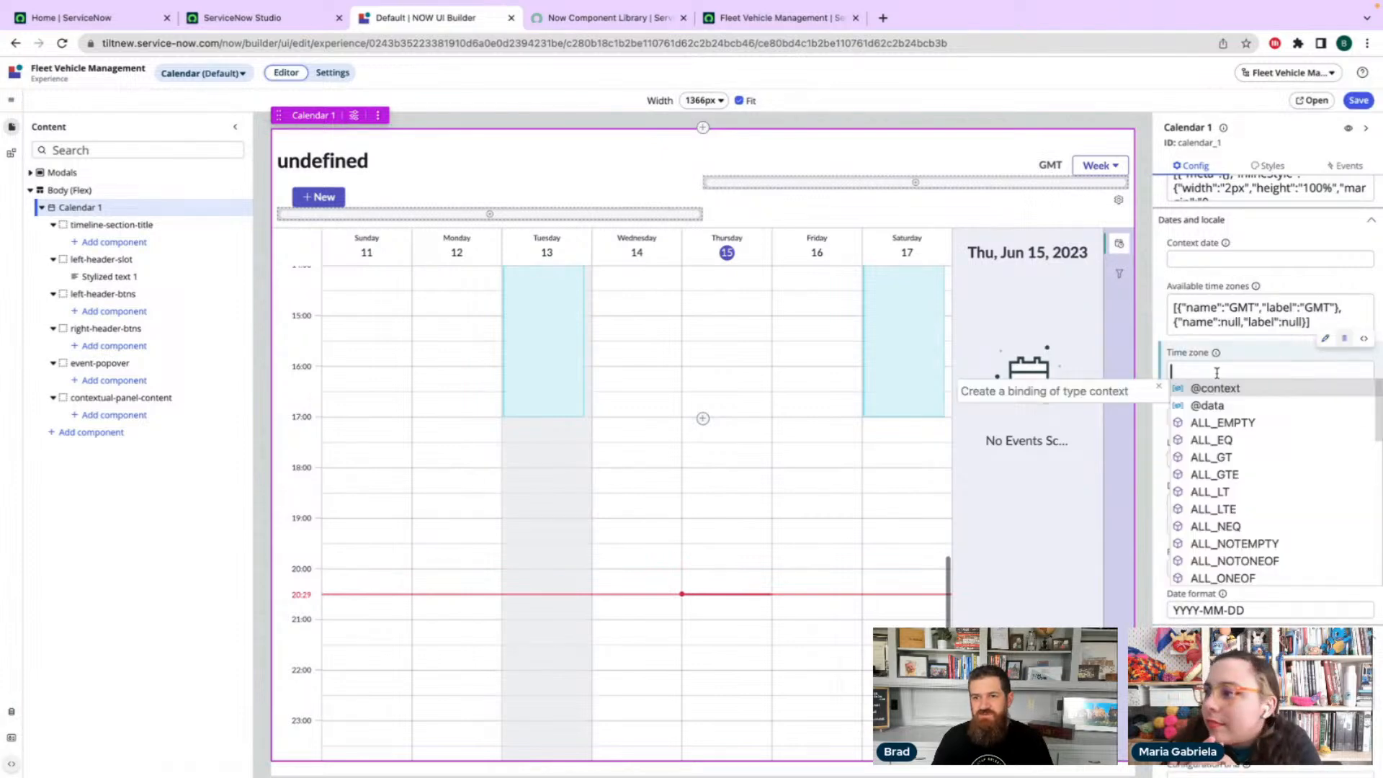
pyautogui.click(1217, 389)
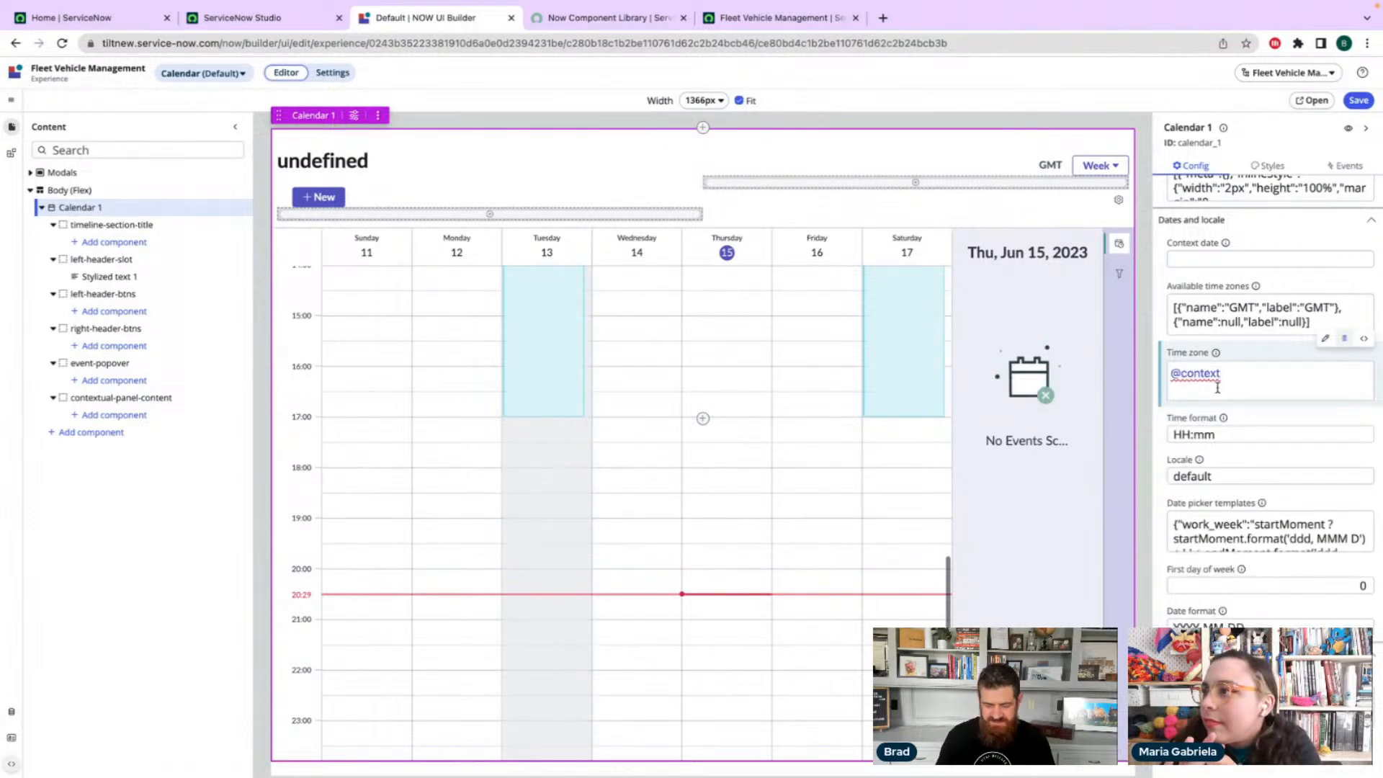
pyautogui.write('.')
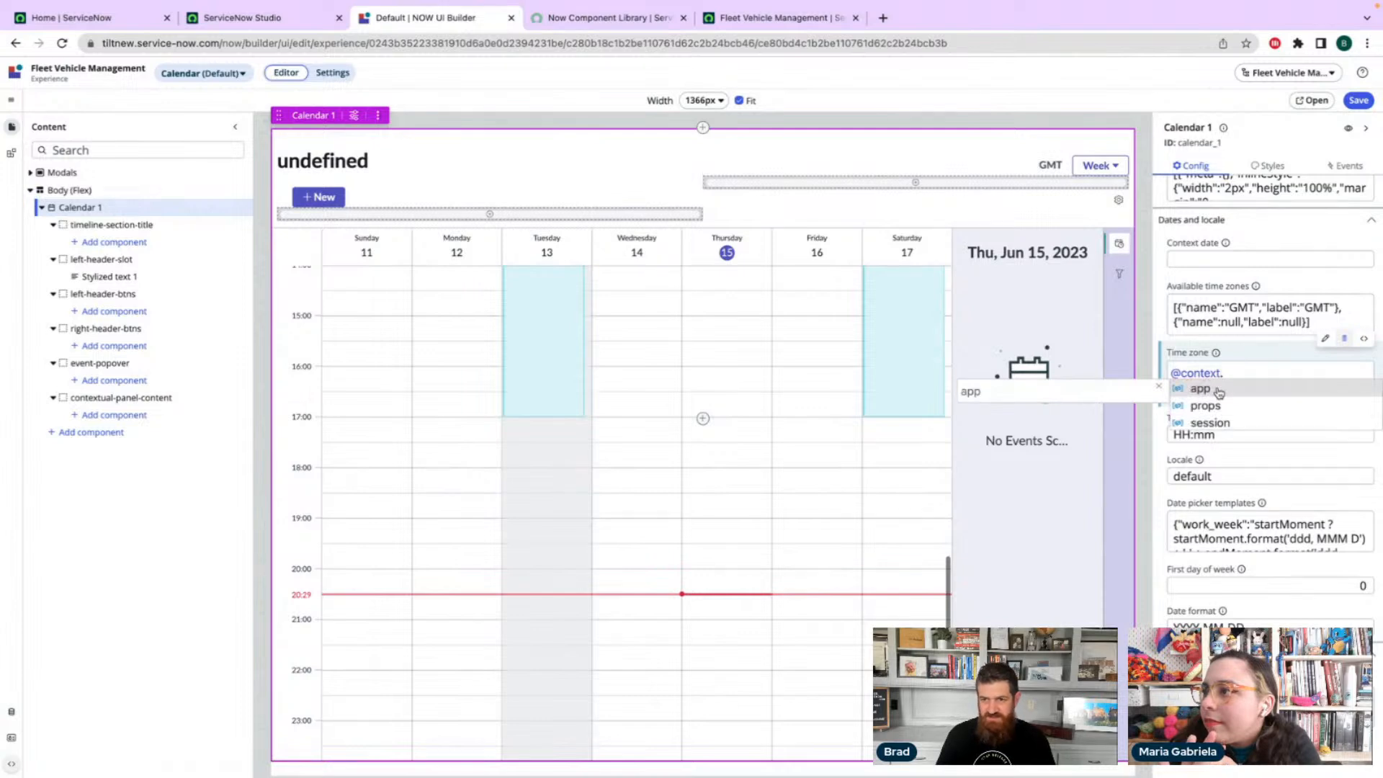
pyautogui.click(1210, 423)
pyautogui.write('.')
pyautogui.press('Down')
pyautogui.press('Down')
pyautogui.press('Return')
pyautogui.write('.user.')
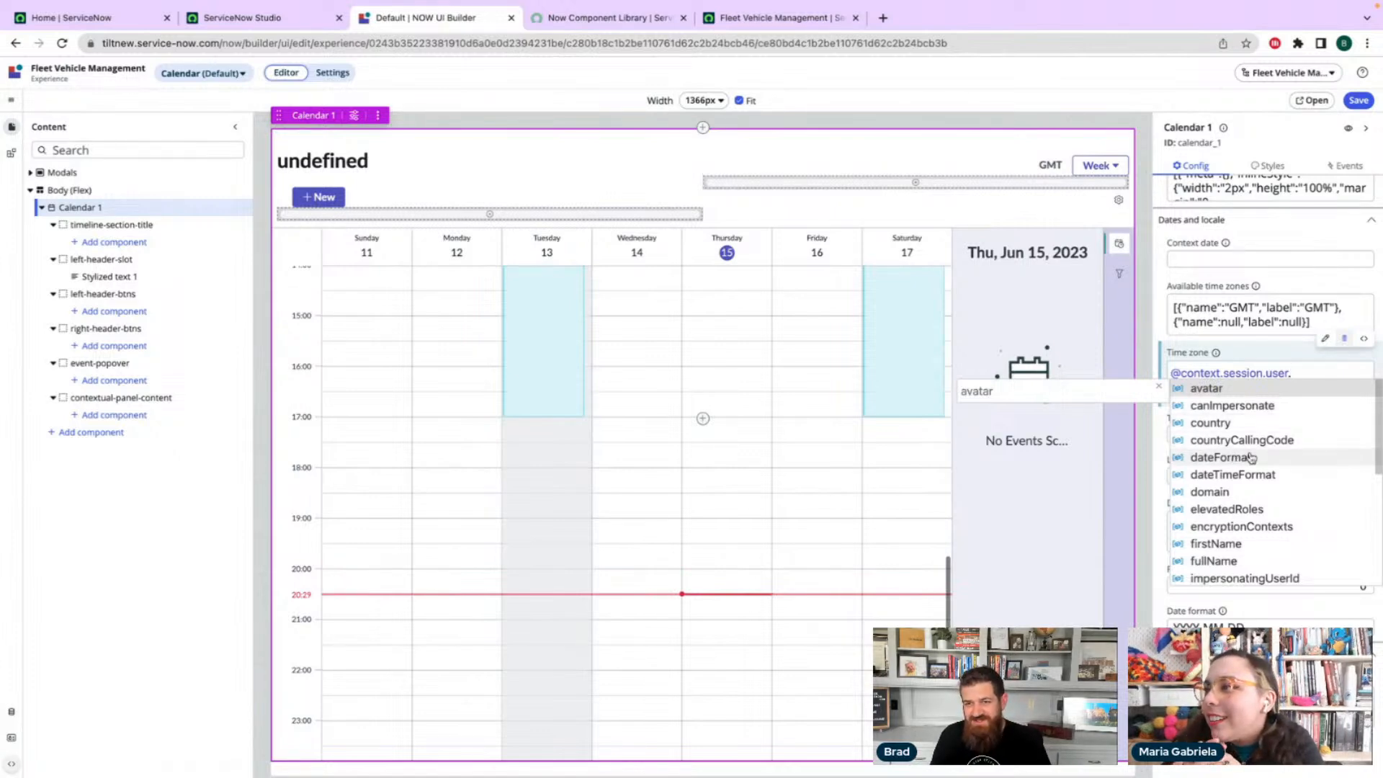
pyautogui.scroll(-3, 1250, 458)
pyautogui.scroll(-3, 1250, 457)
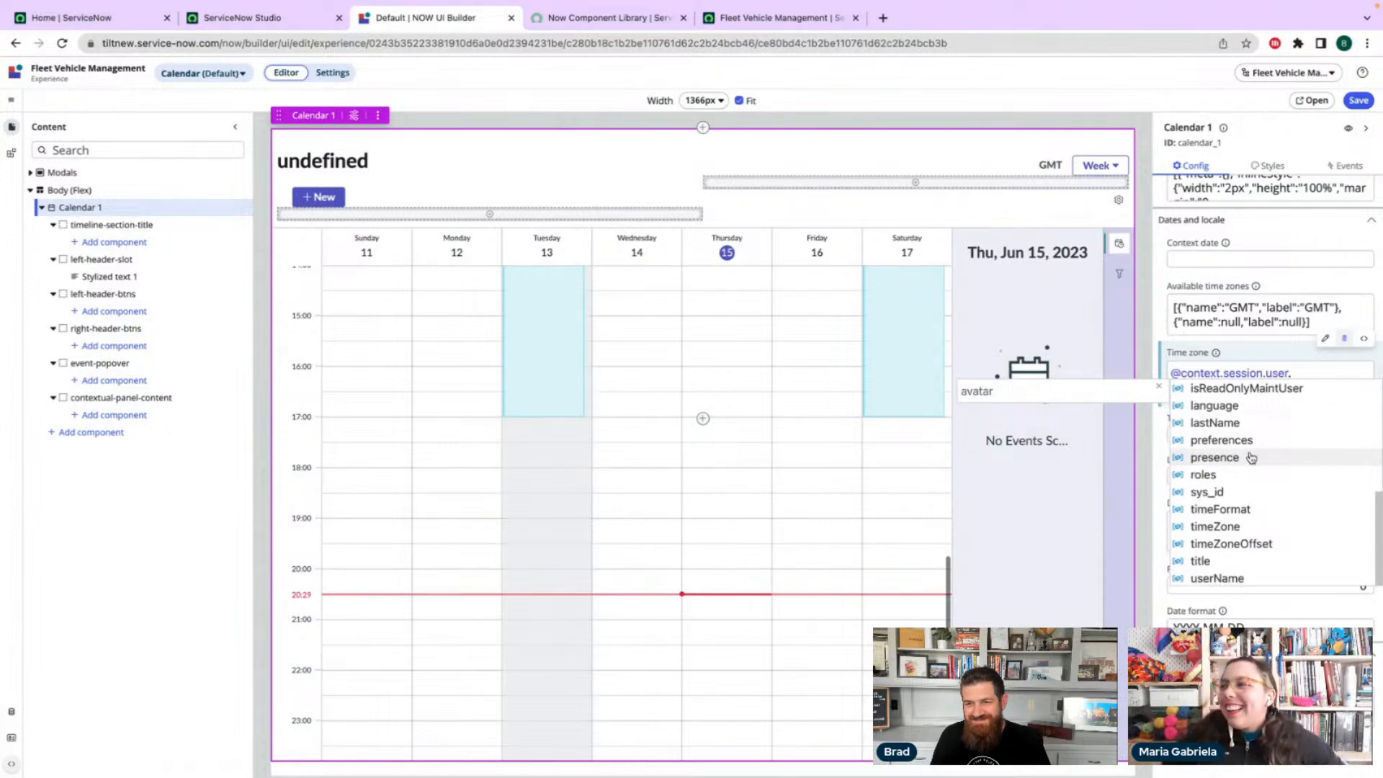
pyautogui.click(1233, 526)
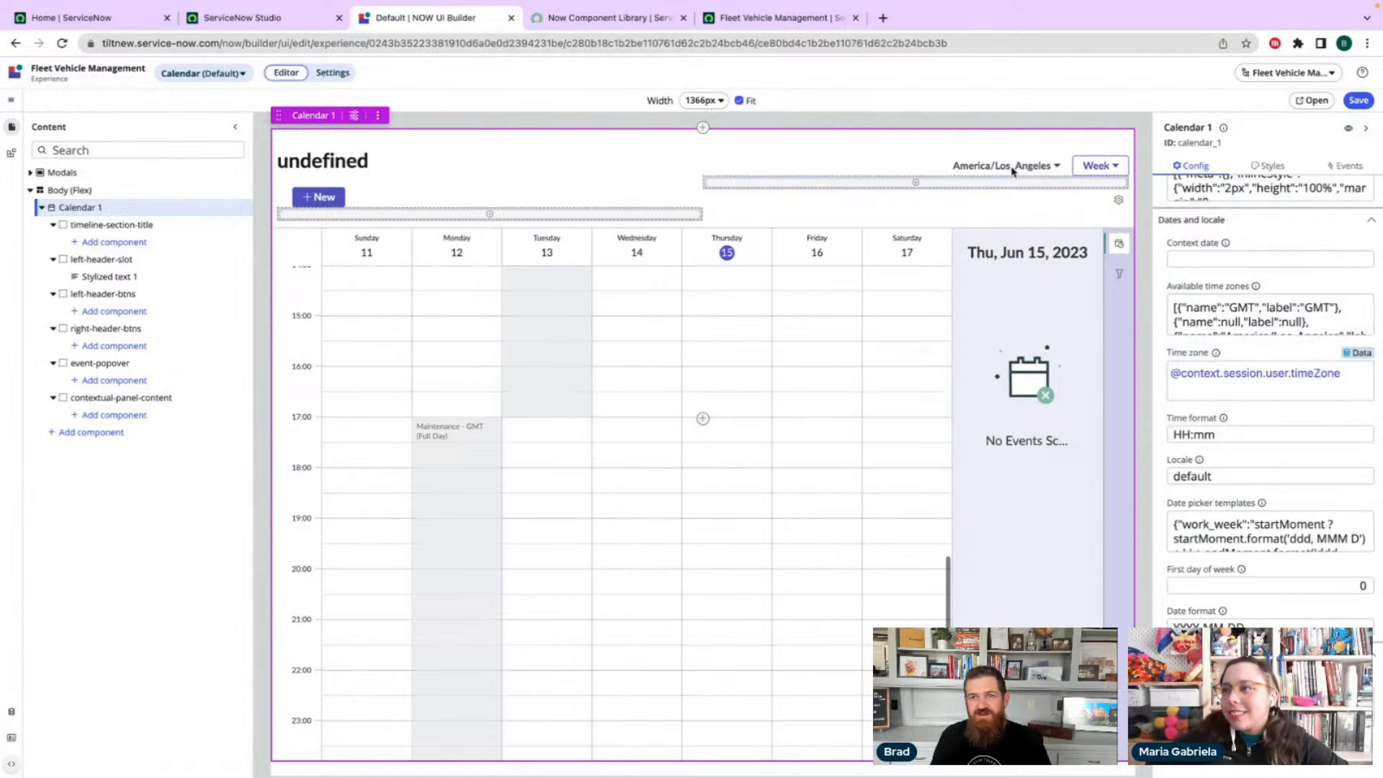
# - Save the calendar page variant, then close the developer tools on the live calendar page and reload it
pyautogui.click(1359, 100)
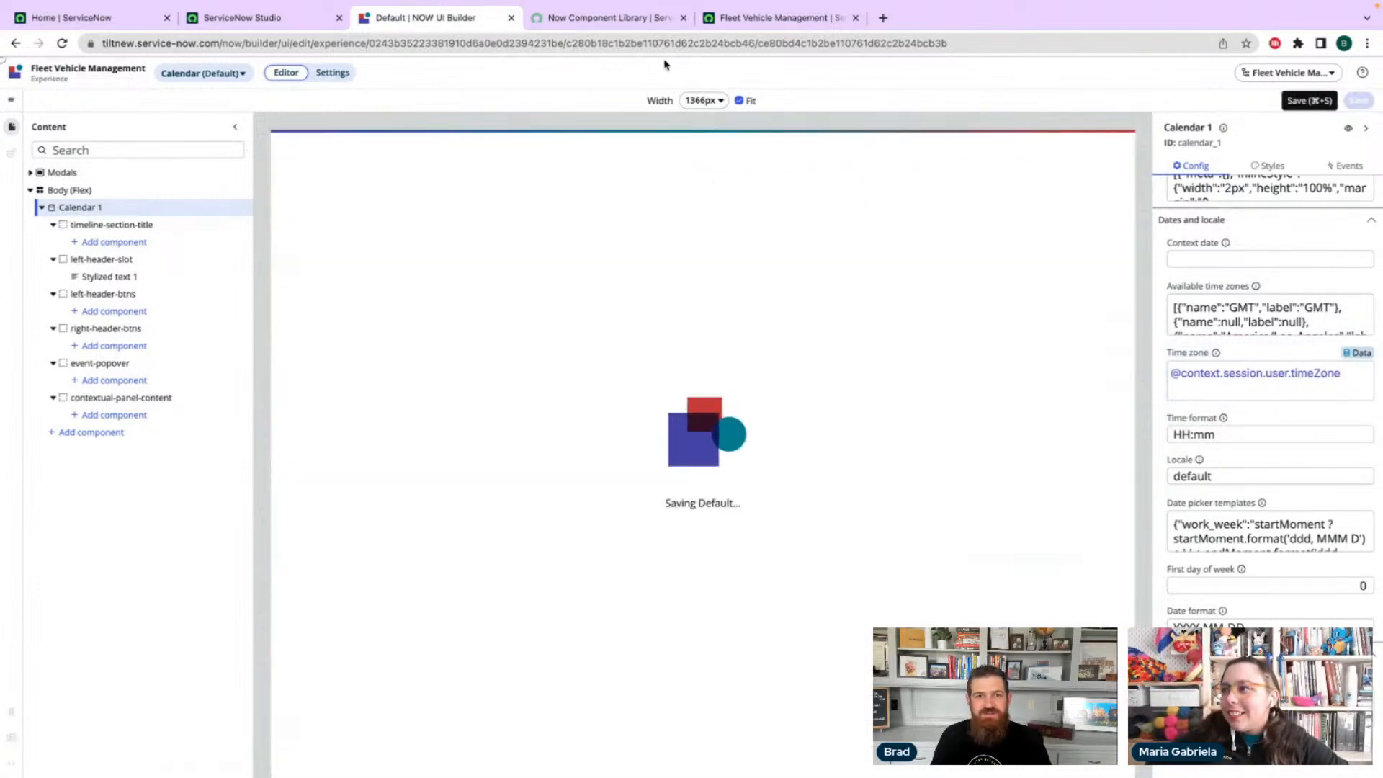
pyautogui.click(742, 20)
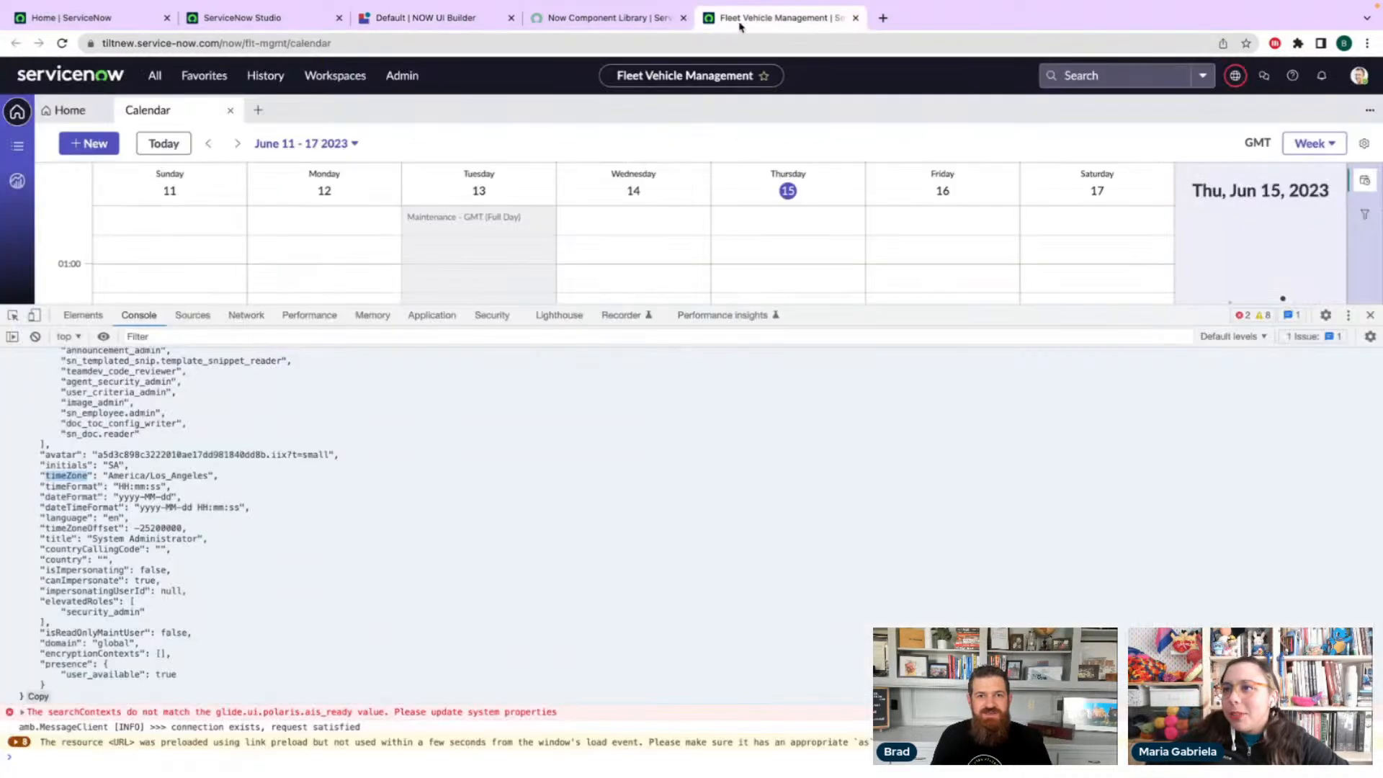
pyautogui.click(1372, 317)
pyautogui.press('super+r')
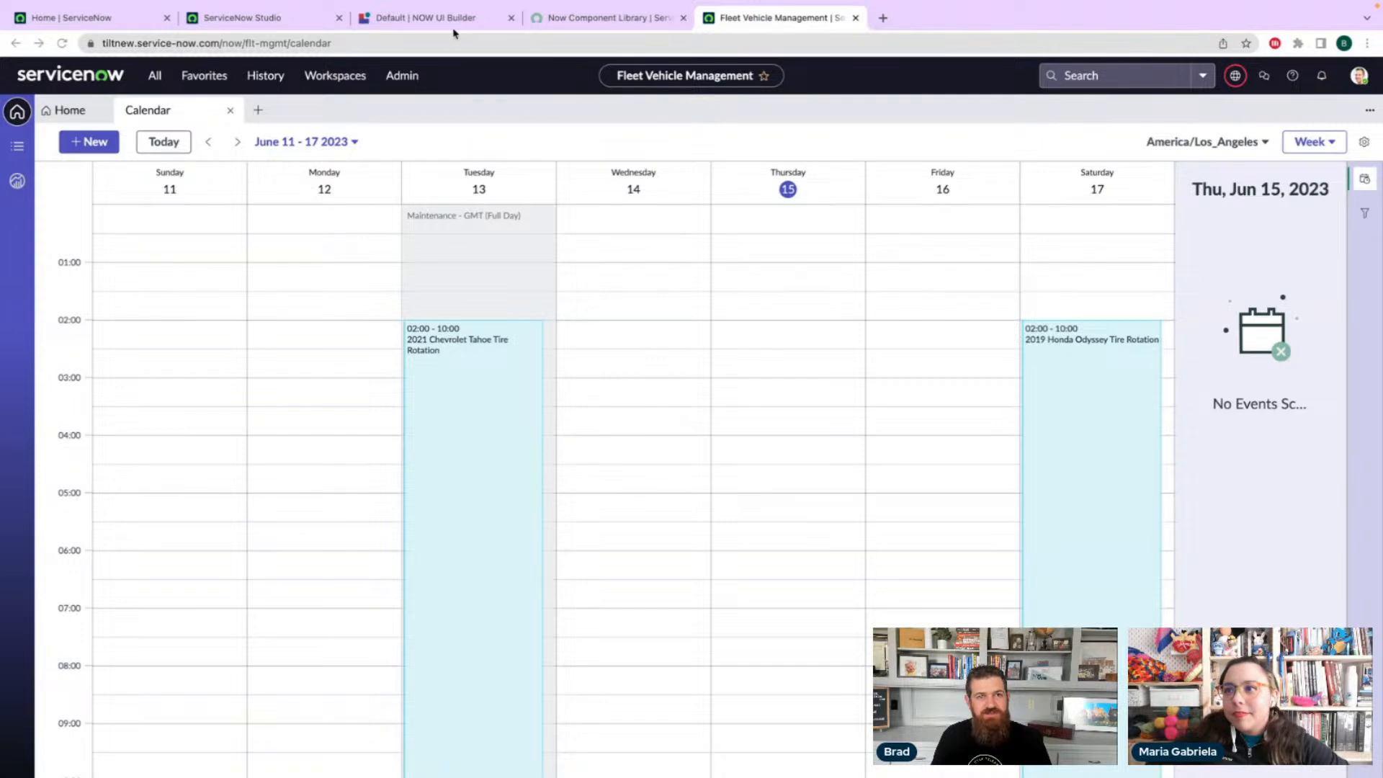
# - In Calendar 1's Events script, set the start time to 08:00, adjust the end hour, and save the page in UI Builder
pyautogui.click(385, 21)
pyautogui.scroll(10, 1200, 359)
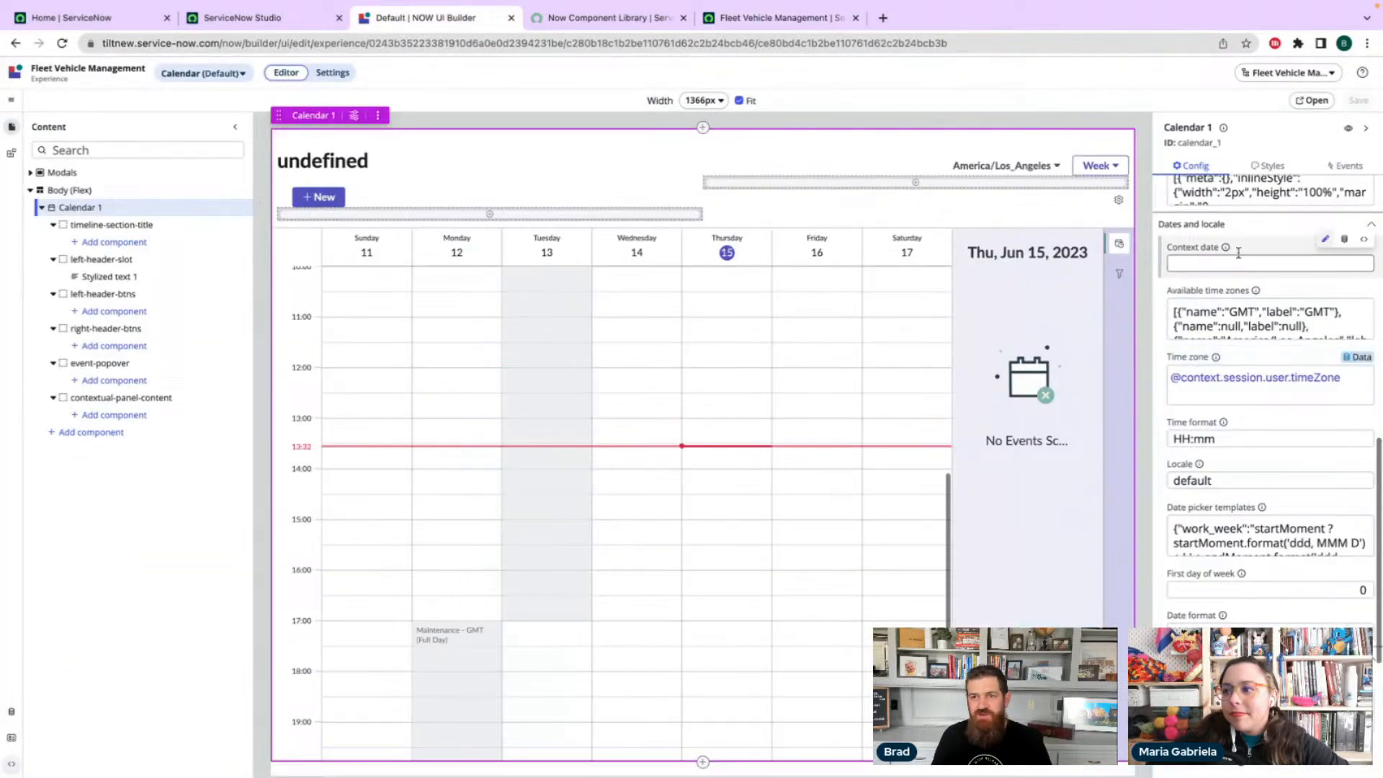
pyautogui.click(1268, 235)
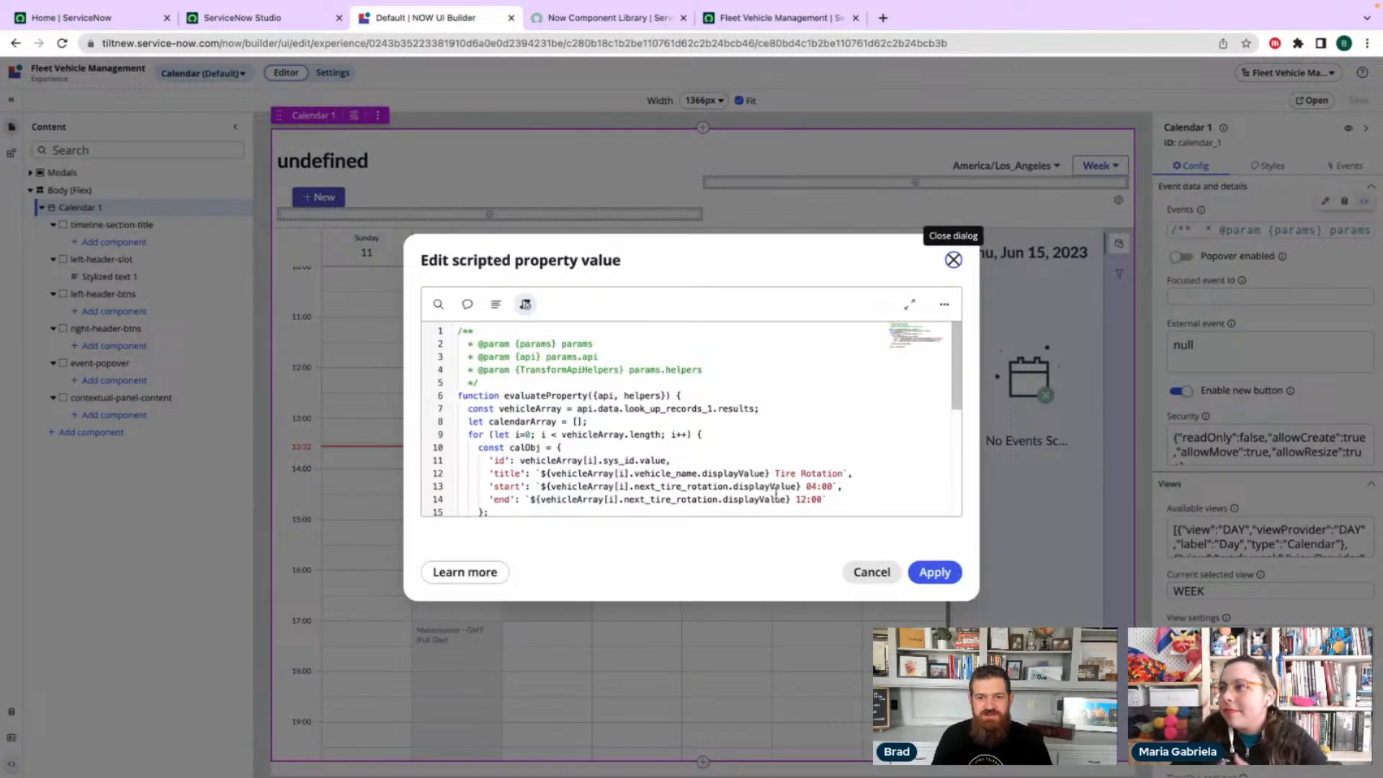
pyautogui.click(812, 499)
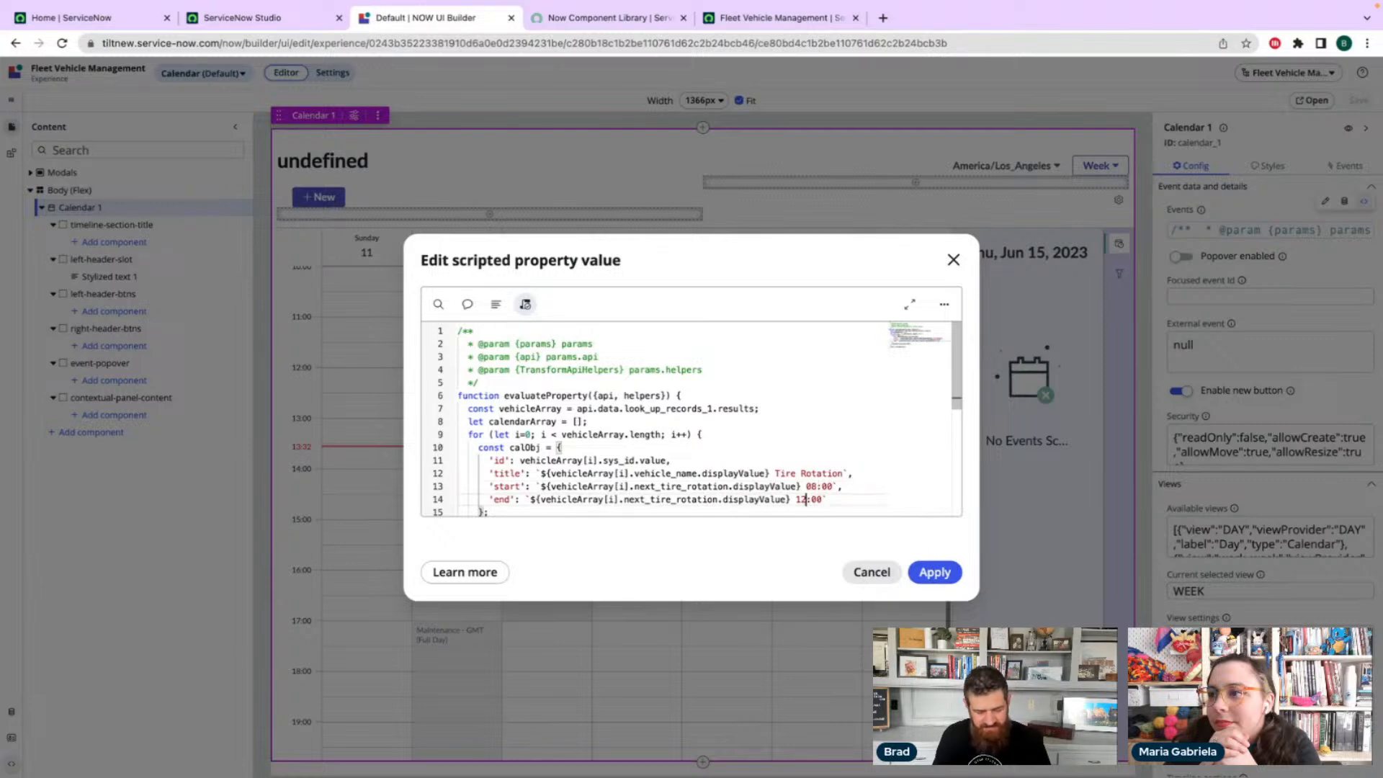
pyautogui.click(939, 575)
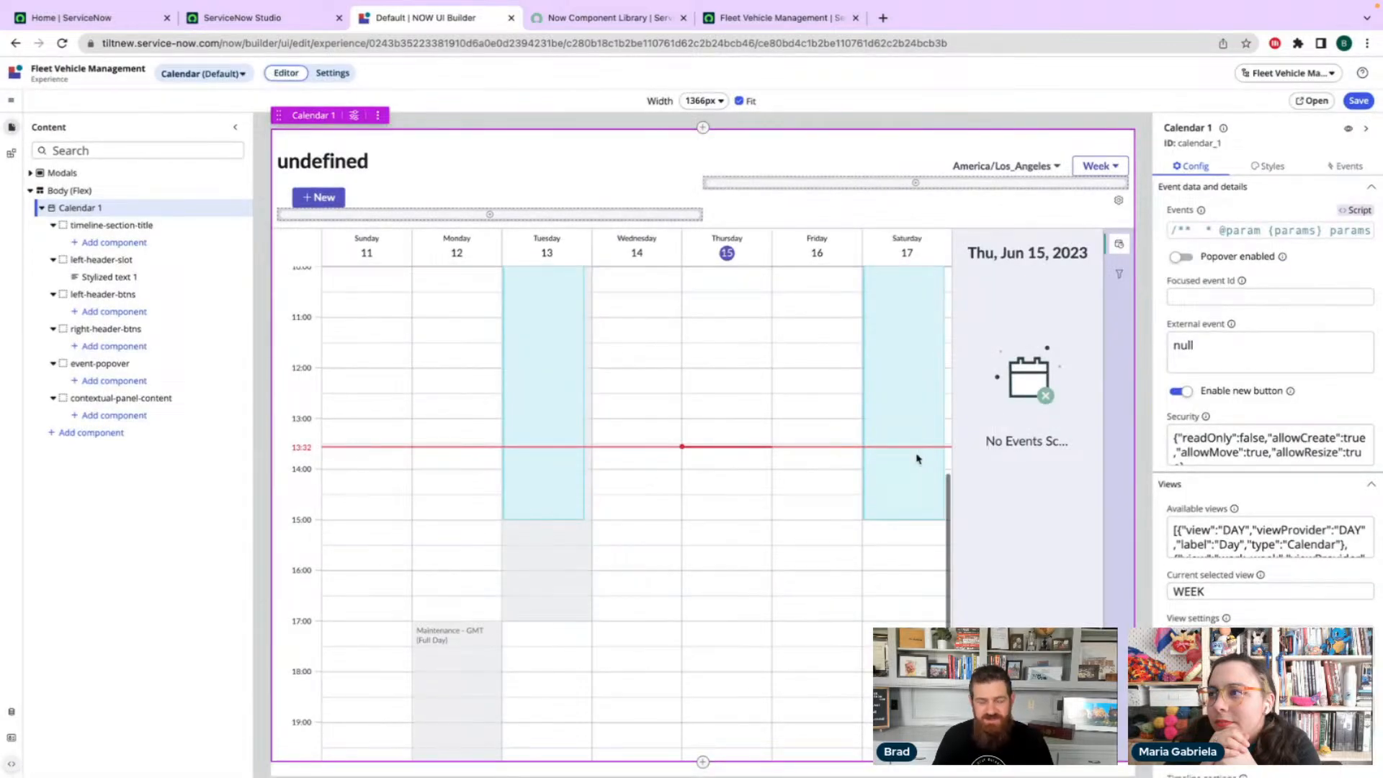
pyautogui.hotkey('ctrl', 's')
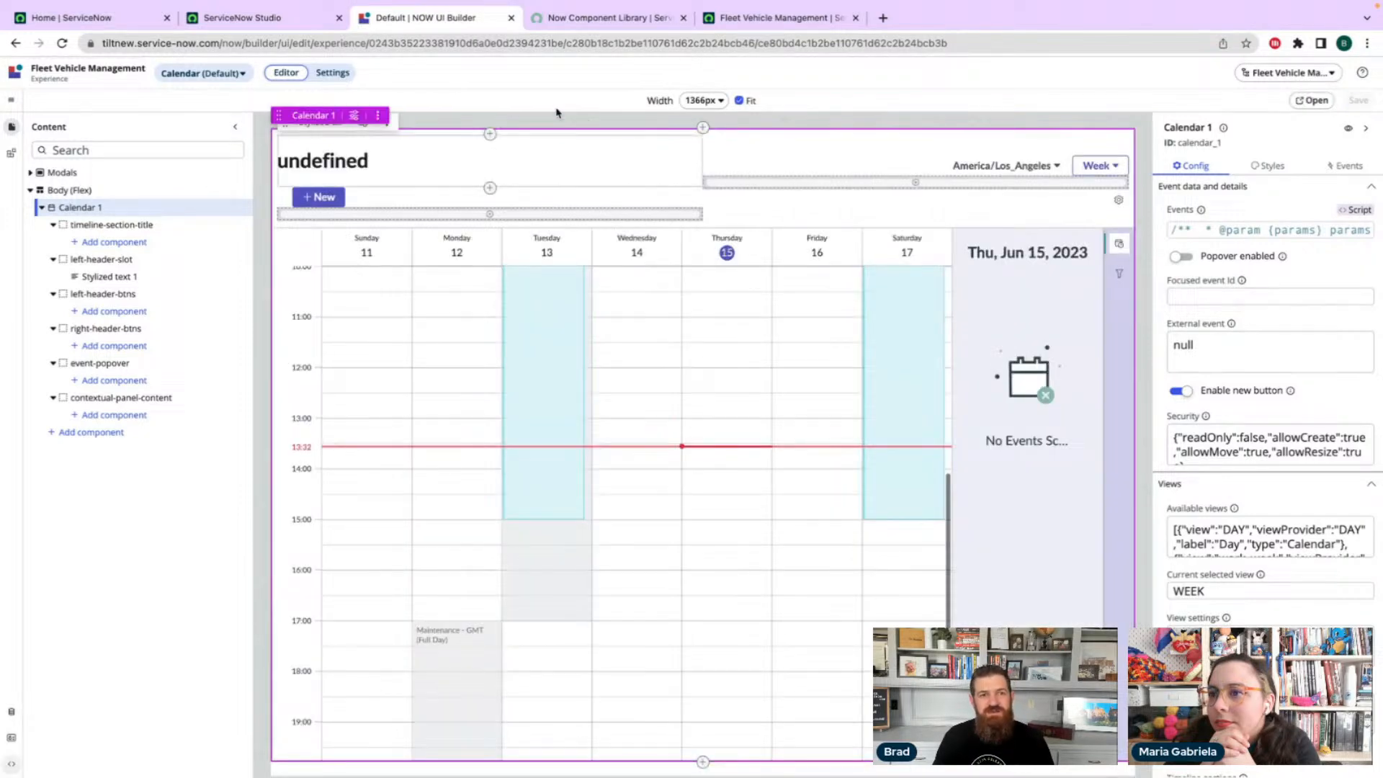
# - Reload the live calendar and check the times of the tire rotation events on Tuesday and Saturday
pyautogui.click(777, 18)
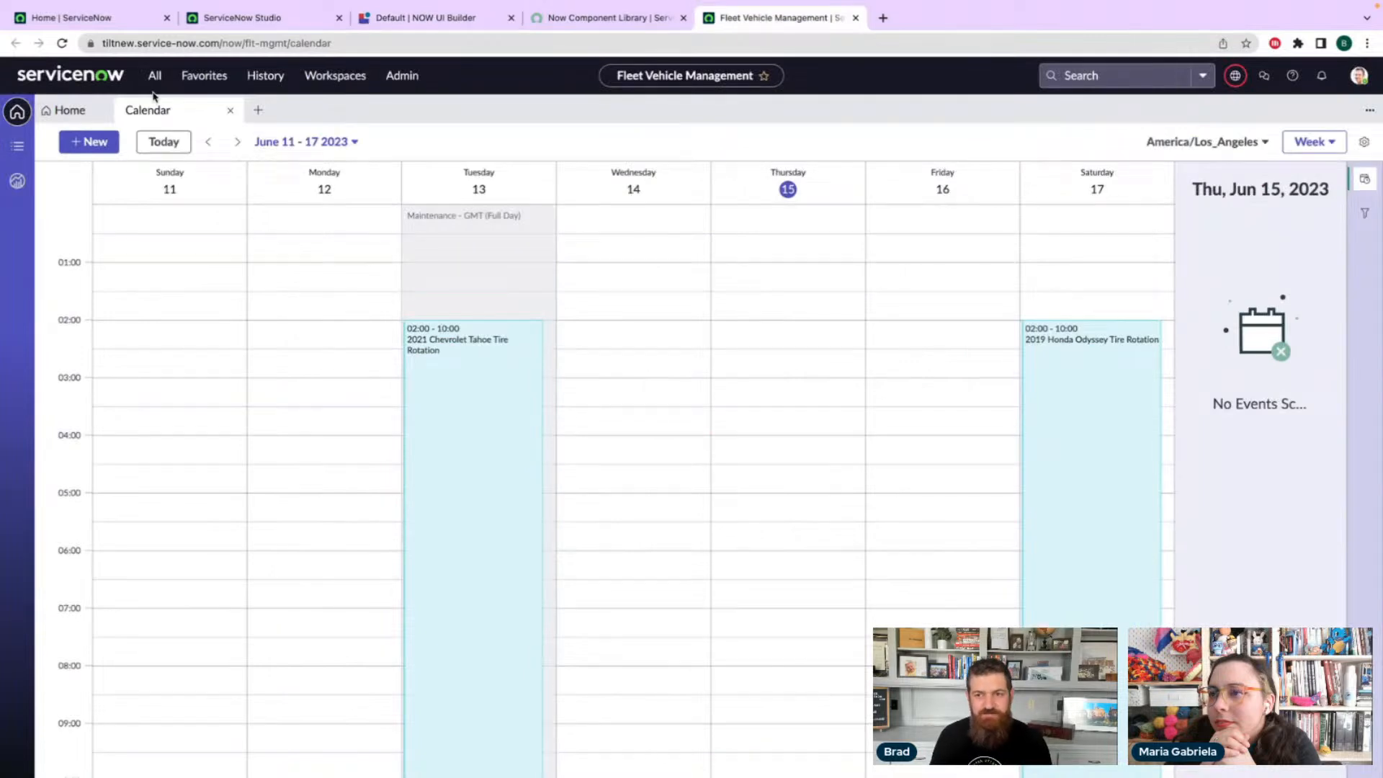
pyautogui.press('super+r')
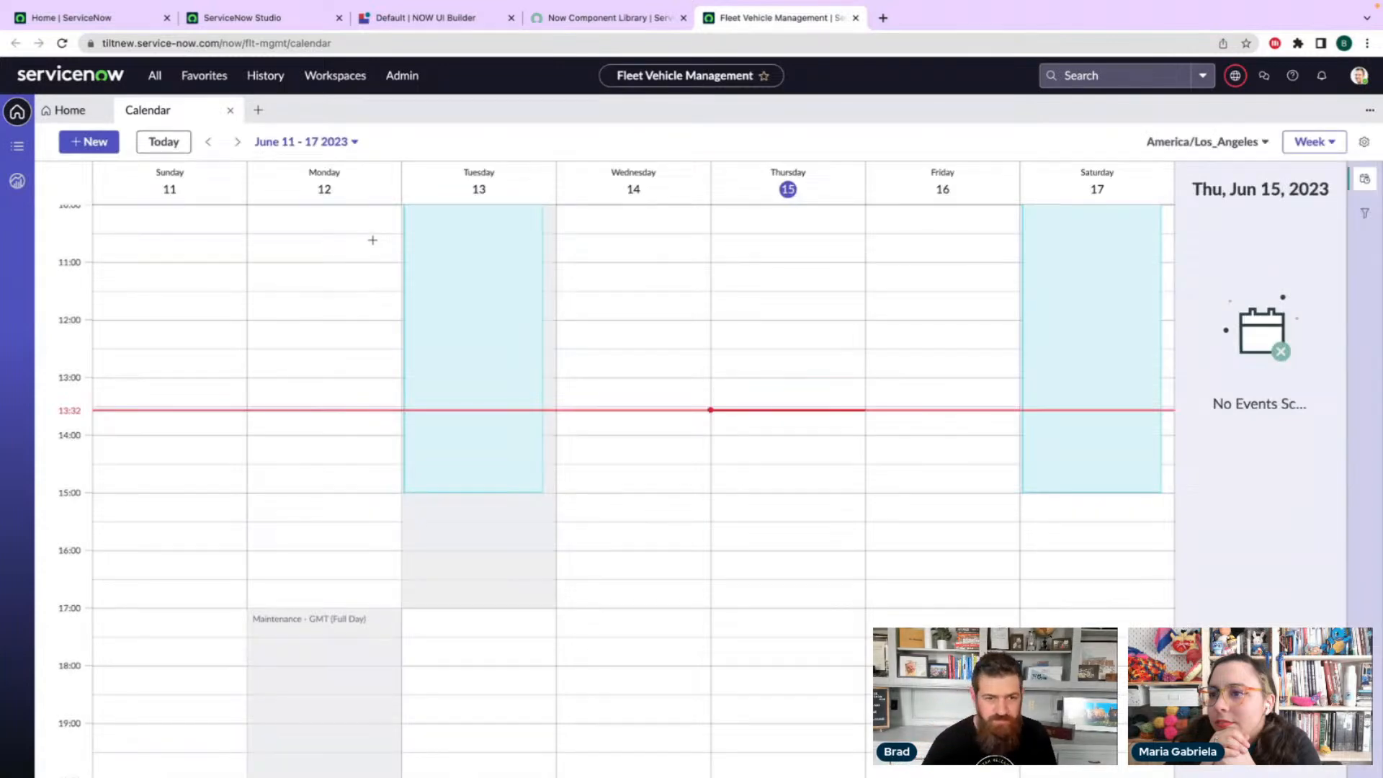
pyautogui.scroll(5, 720, 346)
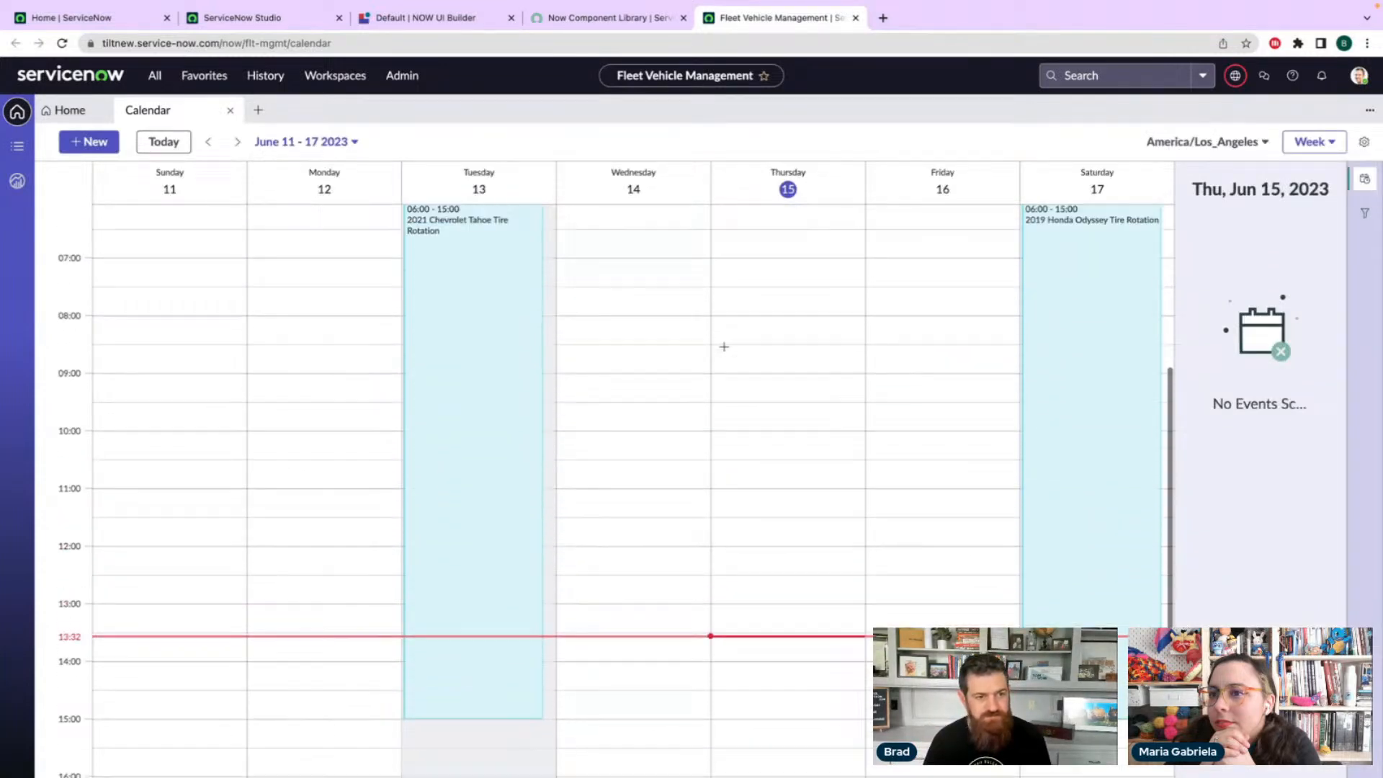
pyautogui.scroll(-1, 724, 353)
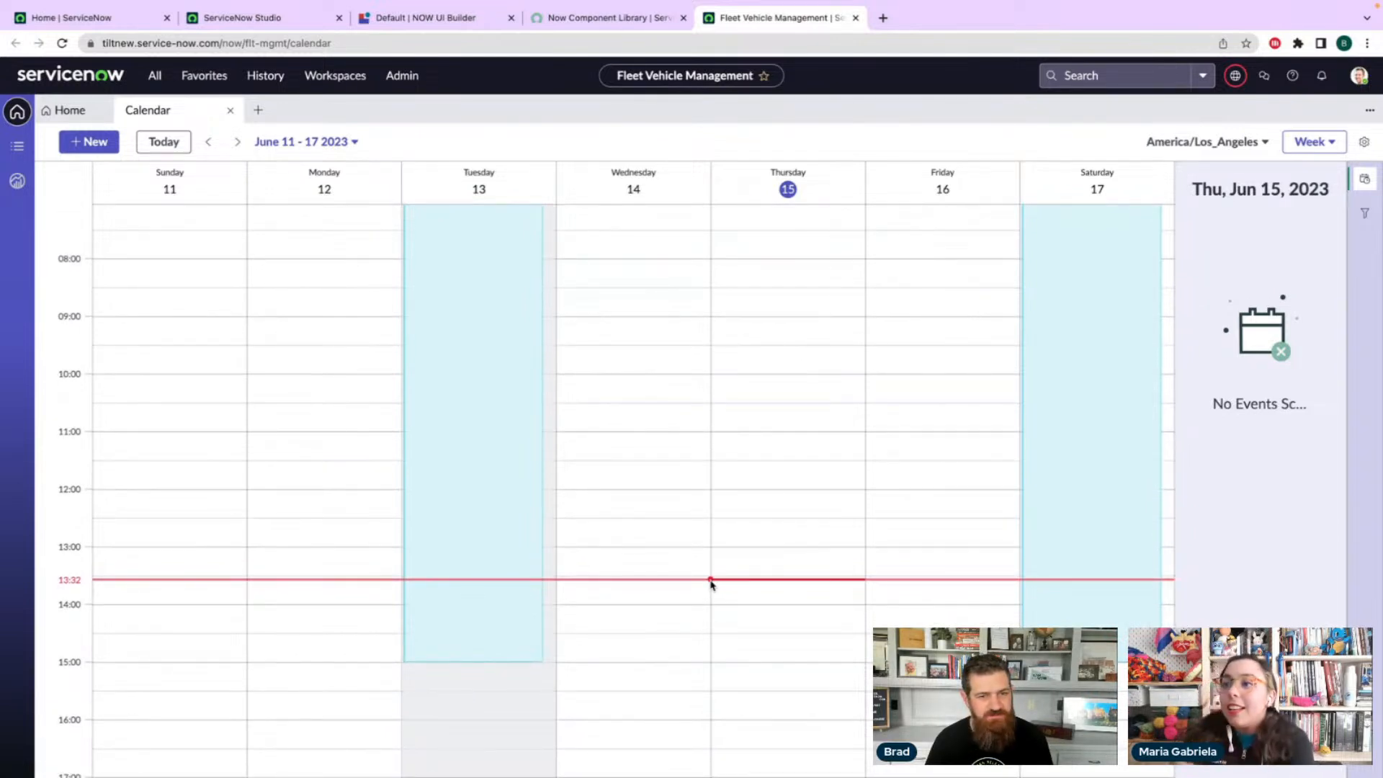
pyautogui.scroll(5, 731, 503)
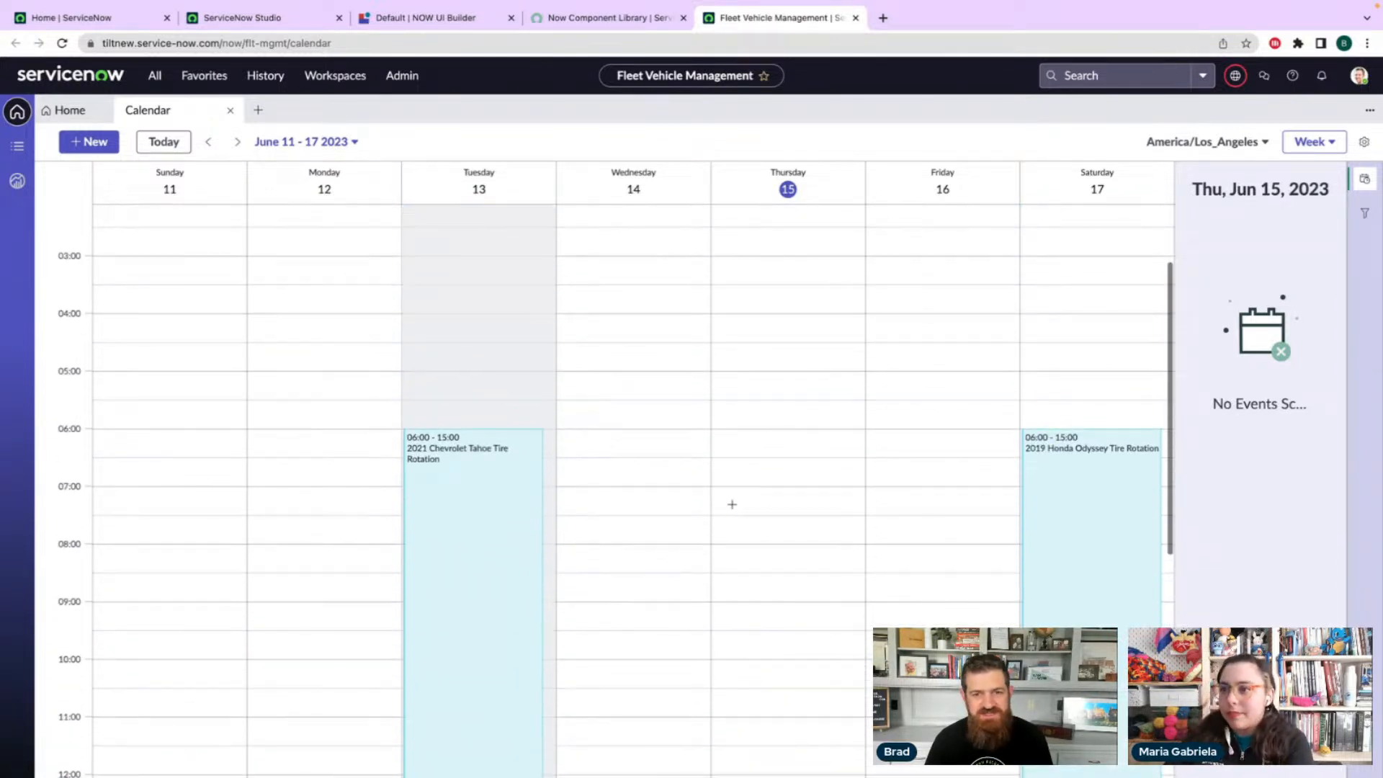
pyautogui.scroll(-4, 731, 503)
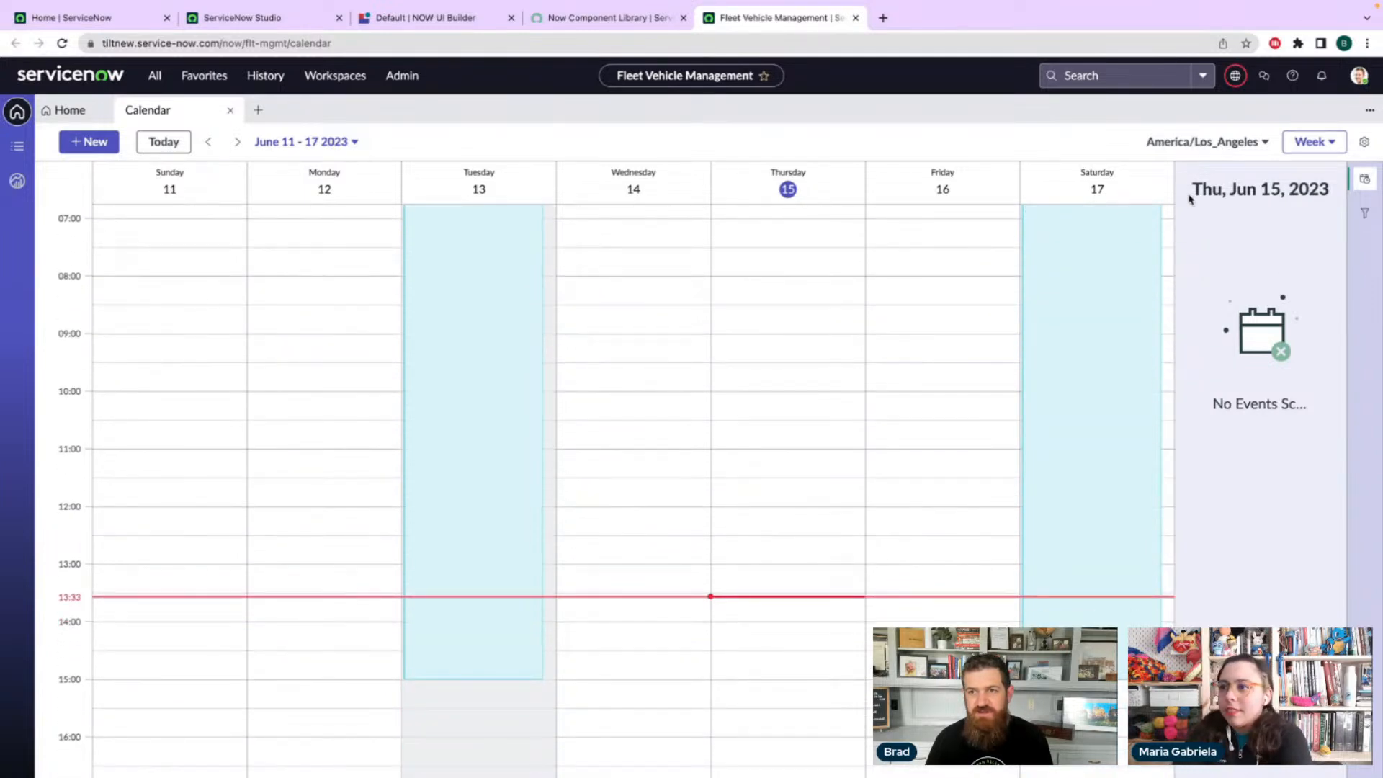
# - Try the blank entry in the live calendar's time zone selector, then select GMT
pyautogui.click(1200, 144)
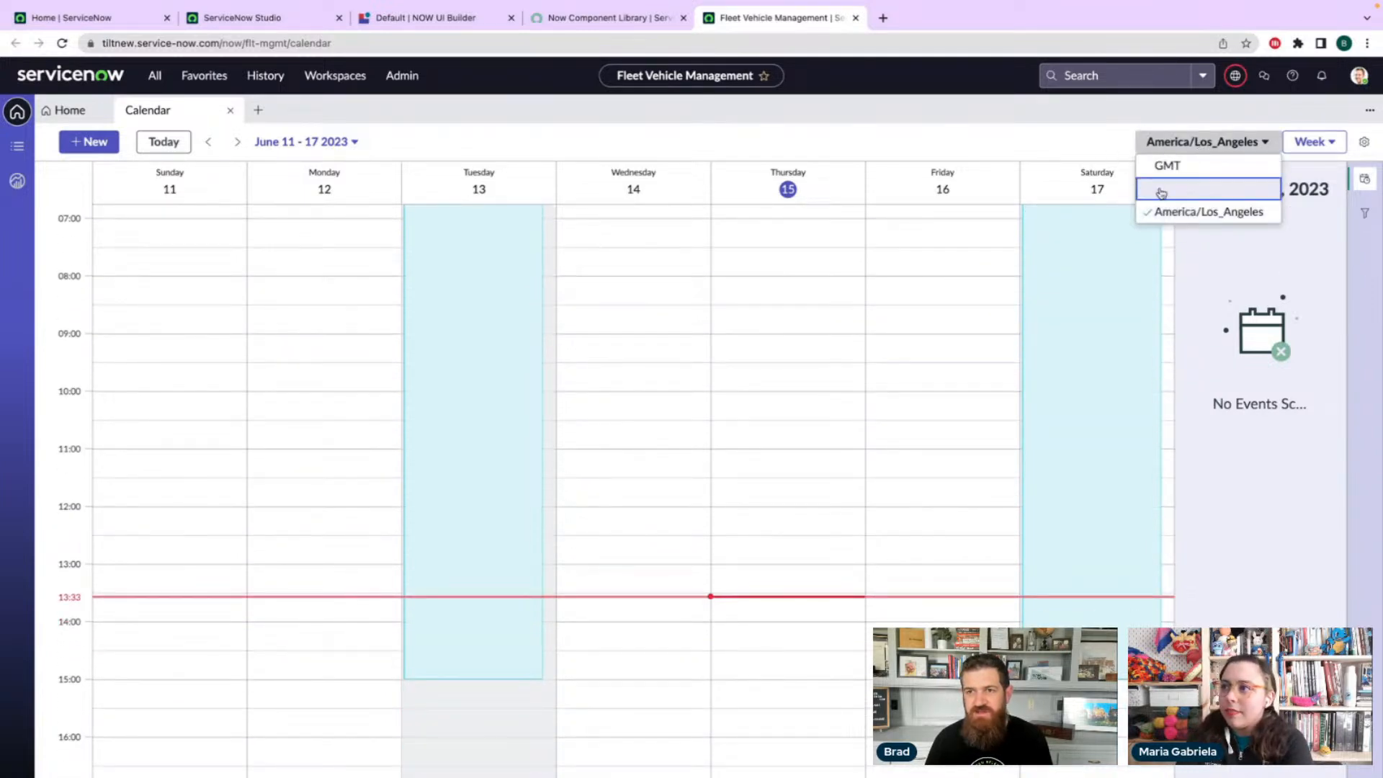
pyautogui.click(1182, 192)
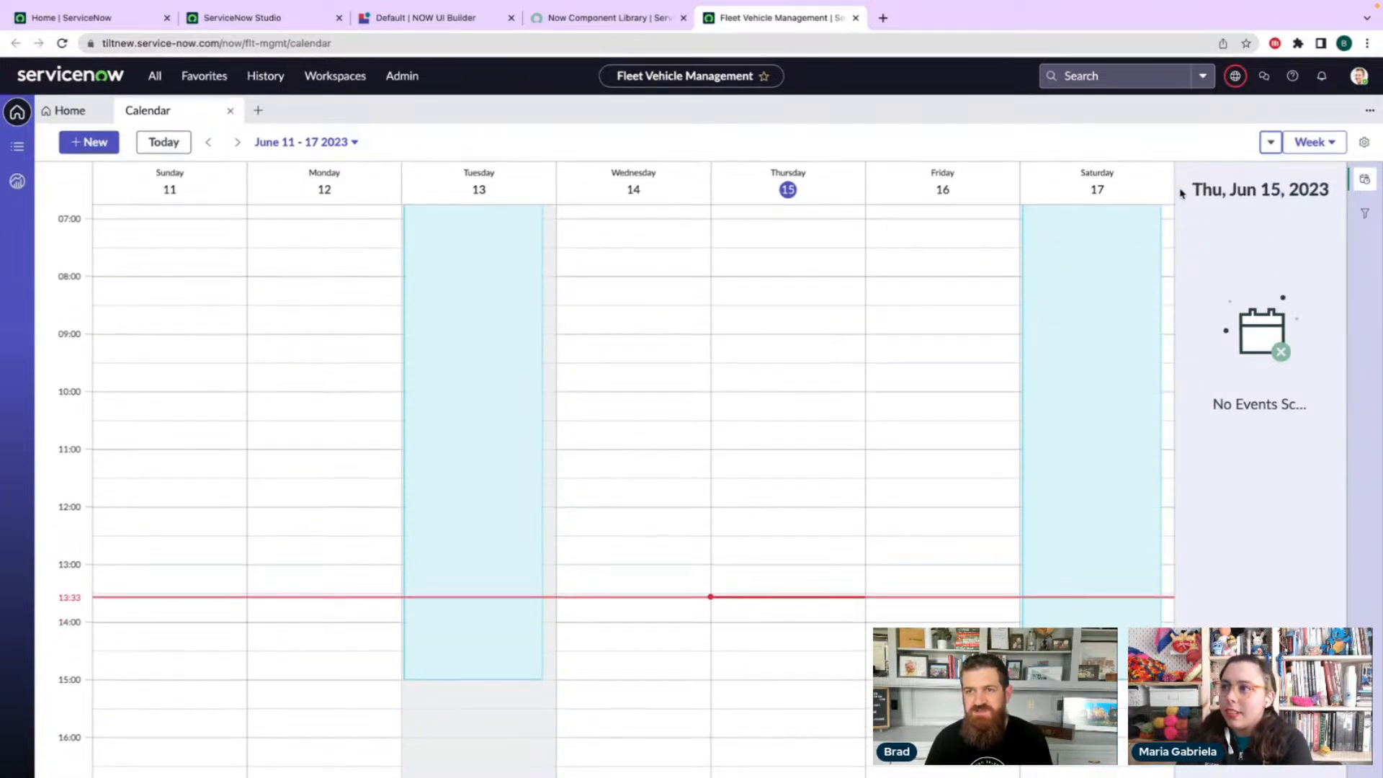
pyautogui.click(1269, 143)
pyautogui.click(1211, 165)
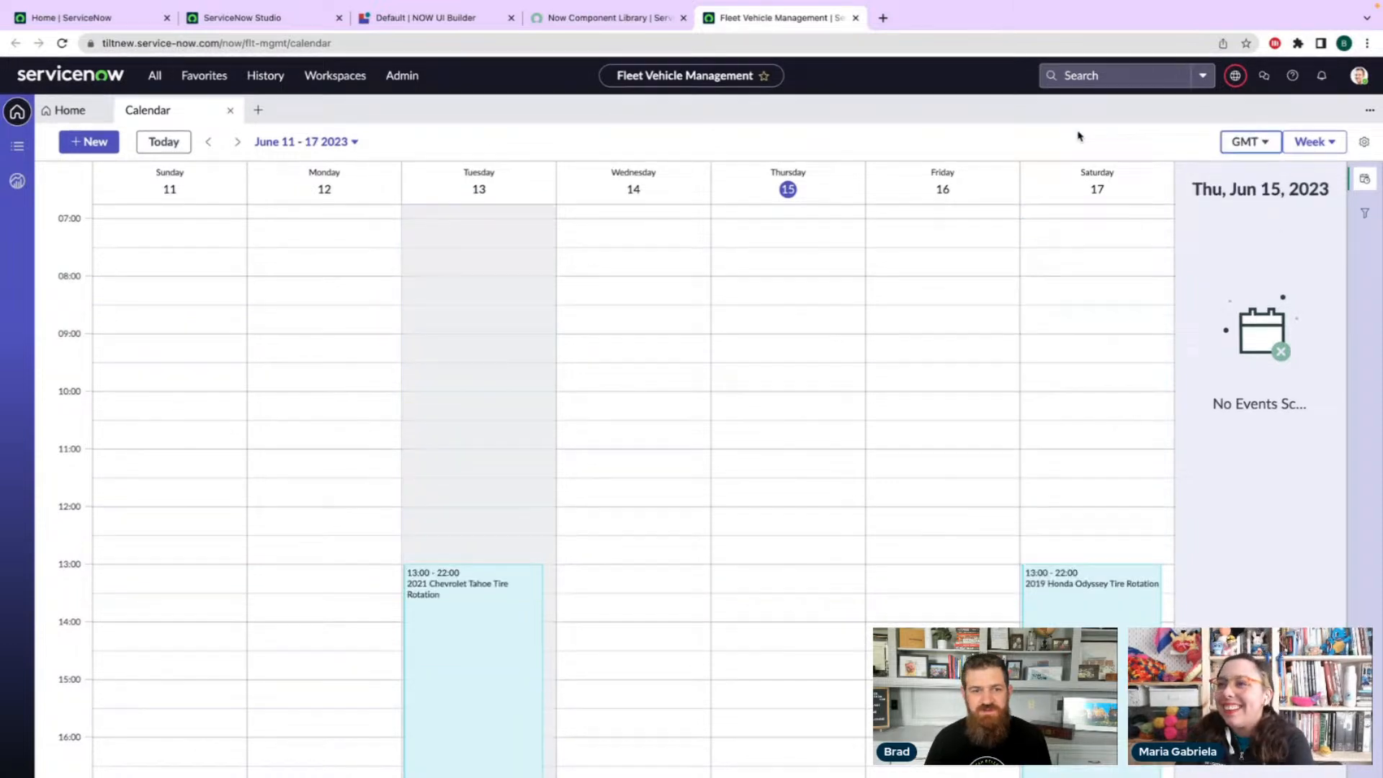
# - Compare the event times in America/Los_Angeles and GMT, finishing with the live calendar set to America/Los_Angeles
pyautogui.click(1269, 145)
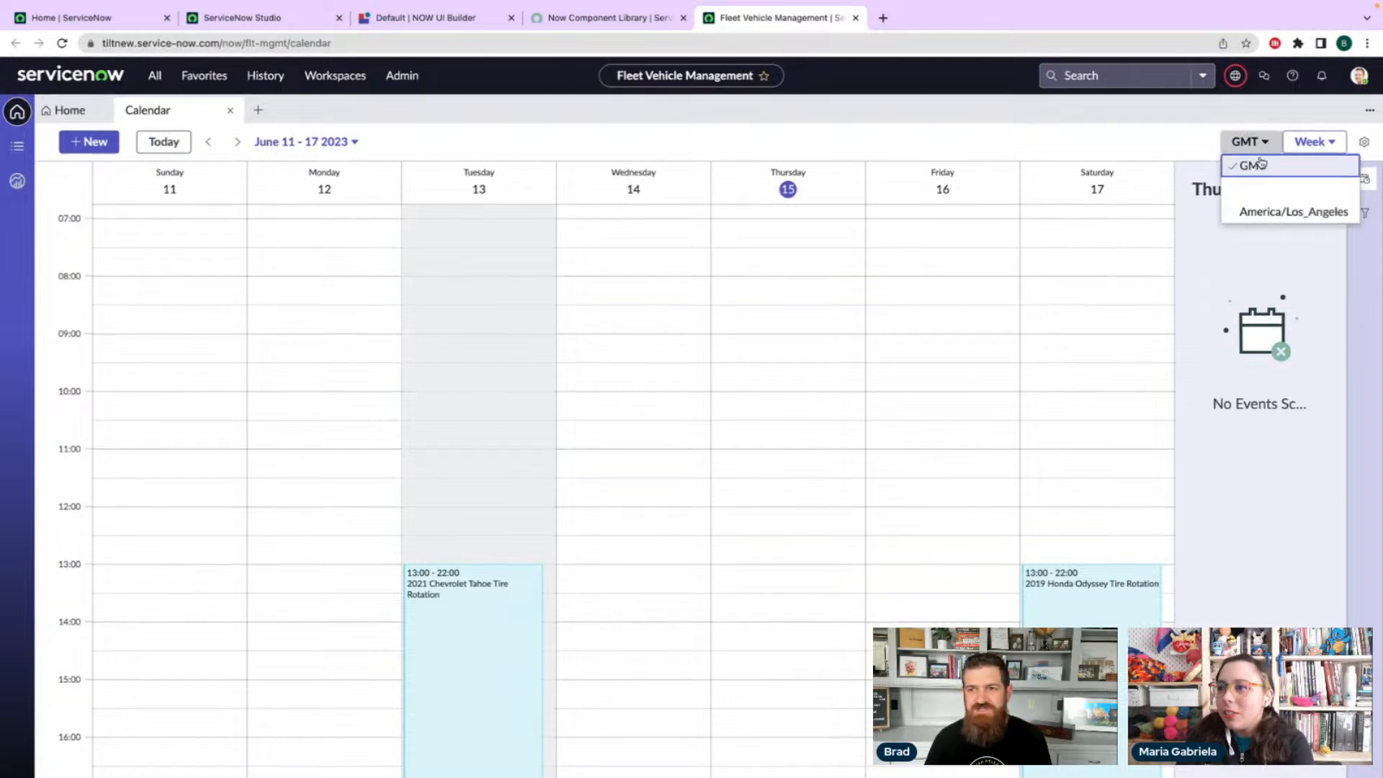
pyautogui.click(1266, 216)
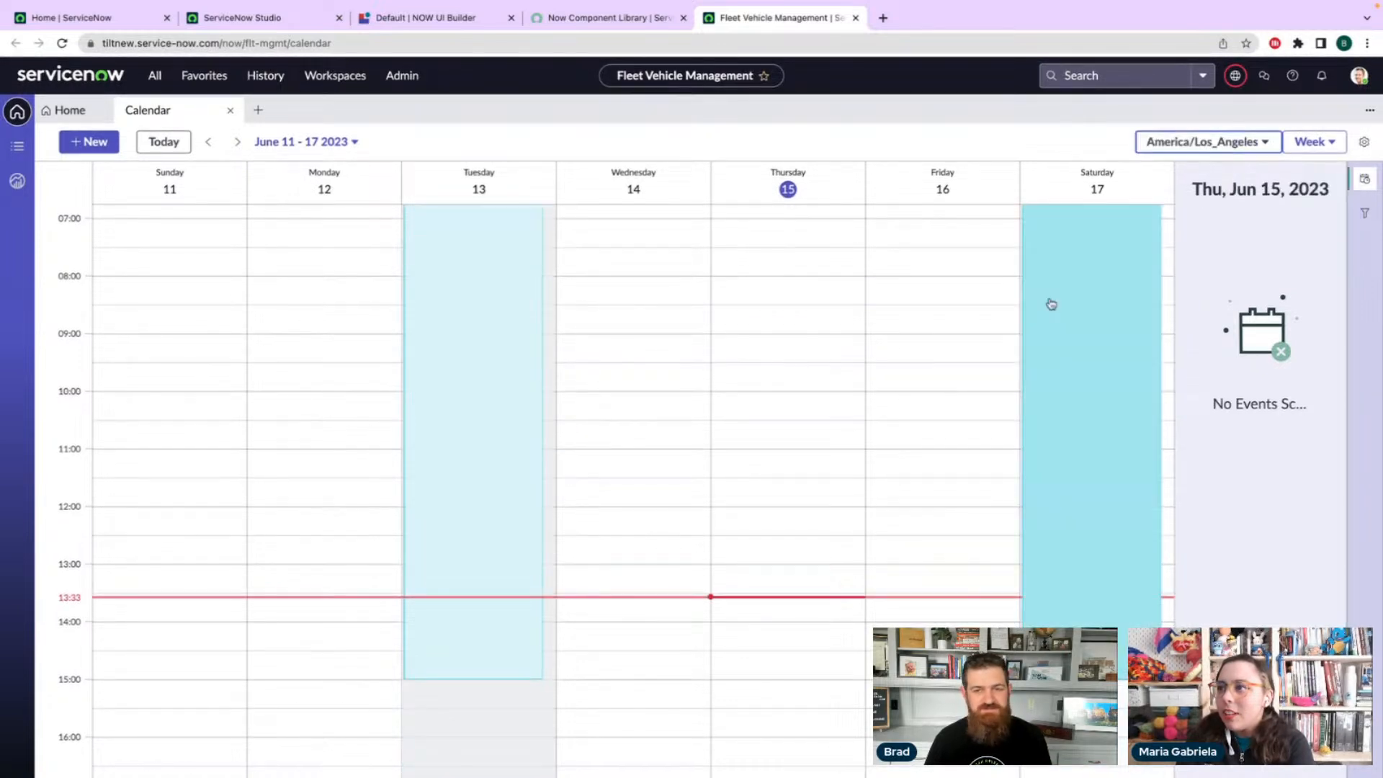
pyautogui.scroll(2, 733, 306)
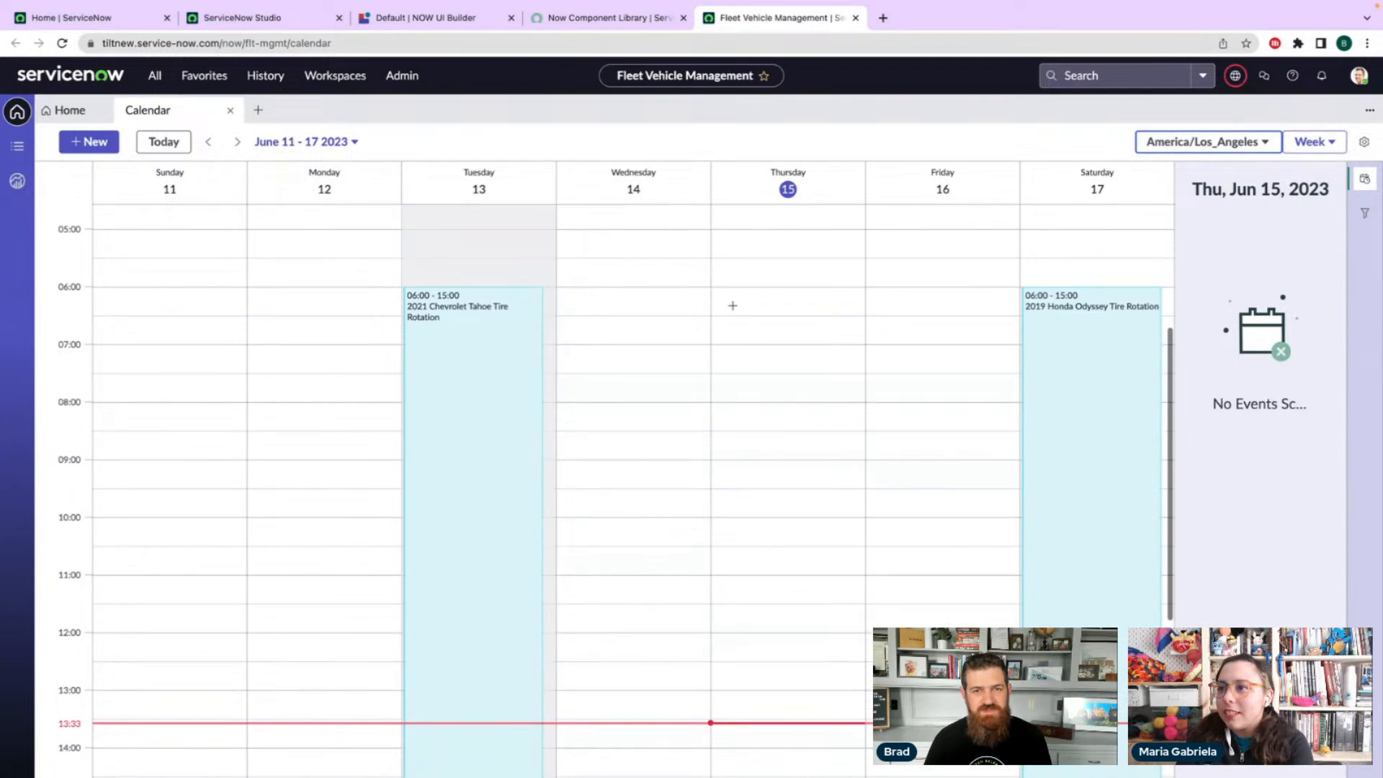
pyautogui.click(1267, 144)
pyautogui.click(1221, 173)
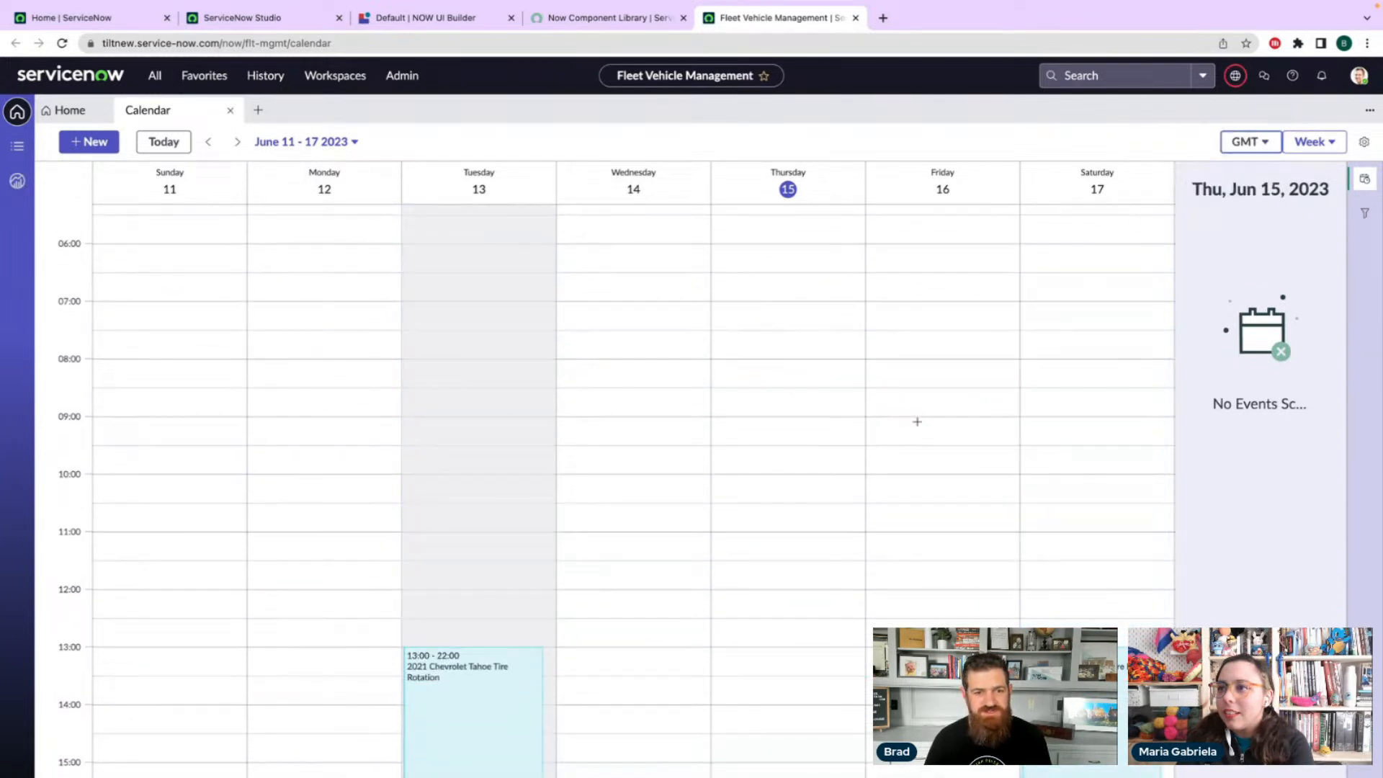
pyautogui.scroll(-1, 875, 444)
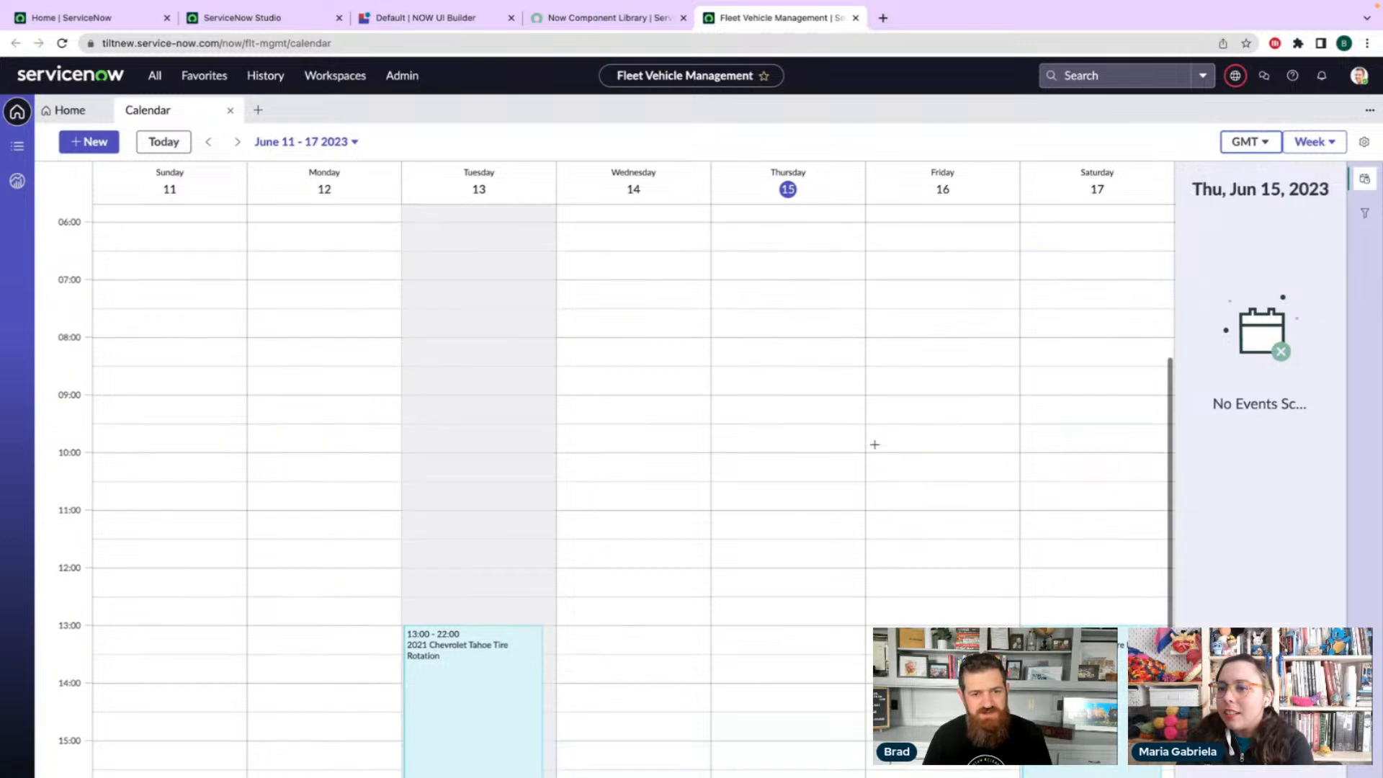
pyautogui.click(1269, 144)
pyautogui.click(1251, 213)
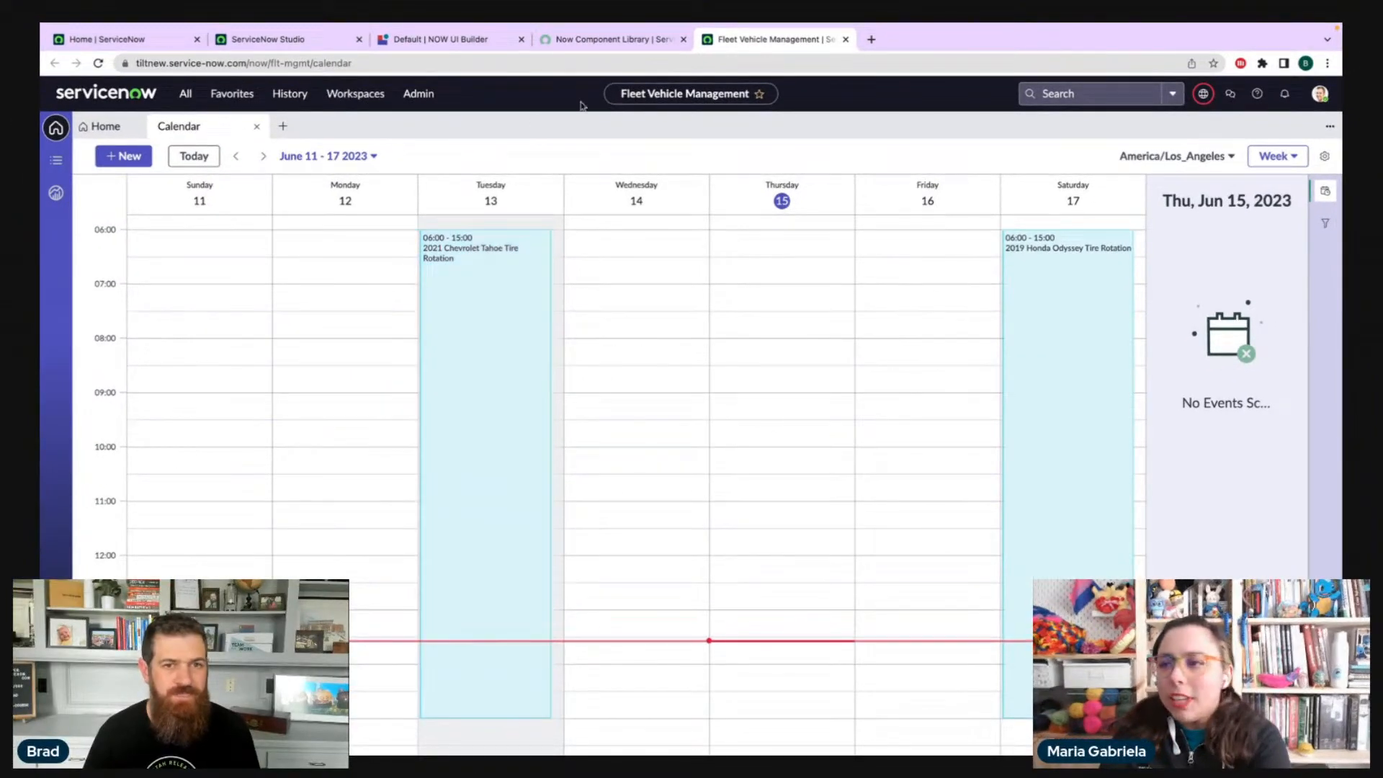
pyautogui.scroll(-5, 695, 263)
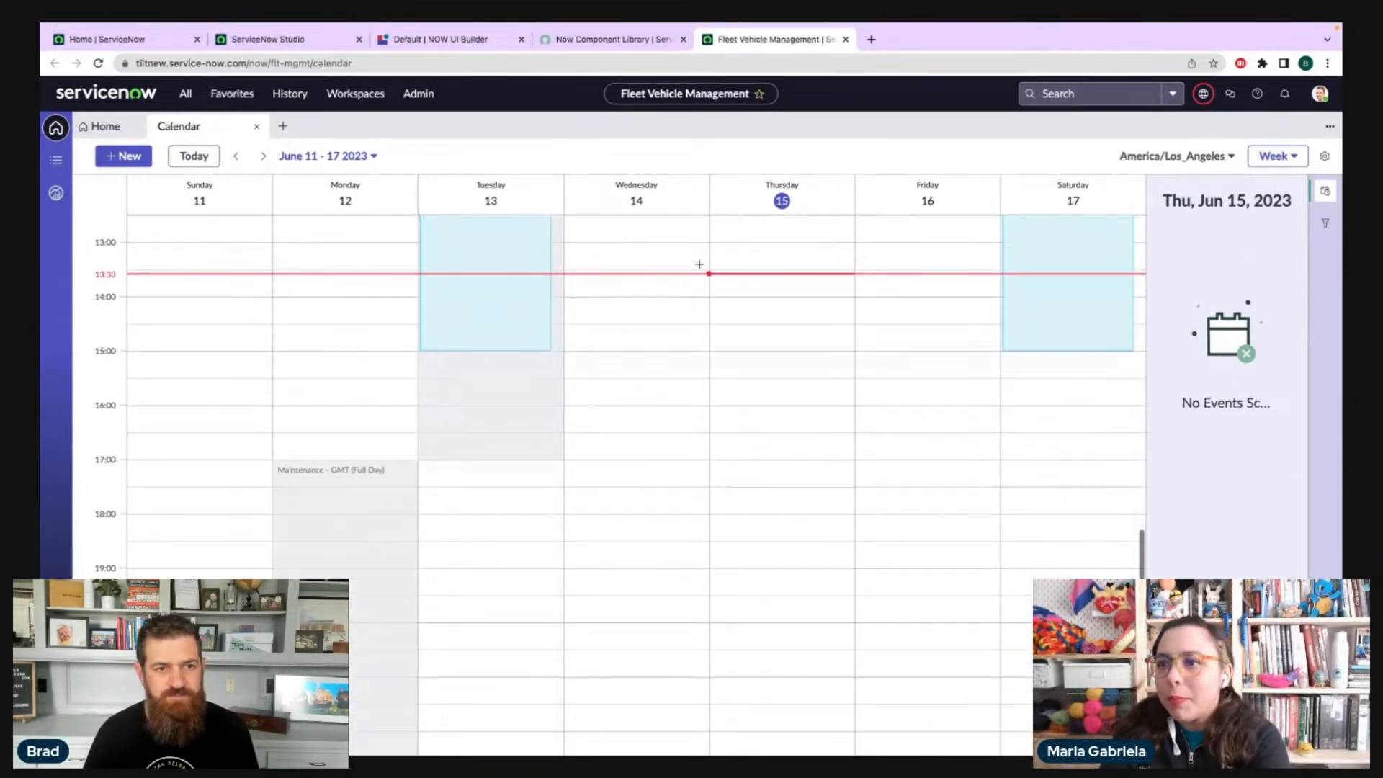
pyautogui.scroll(1, 669, 295)
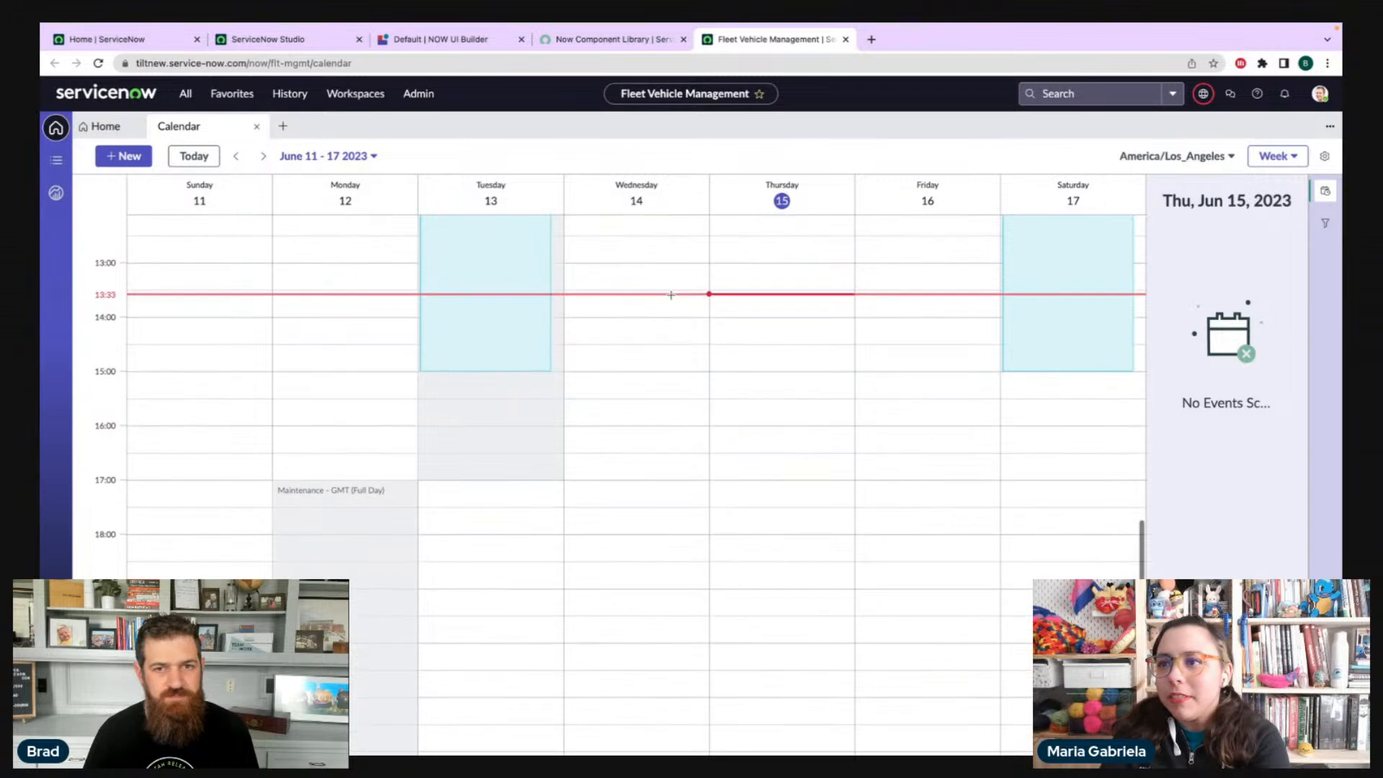
# - Switch the live calendar to GMT to inspect the tire rotation events, and return it to America/Los_Angeles
pyautogui.click(1273, 157)
pyautogui.click(1172, 157)
pyautogui.click(1174, 182)
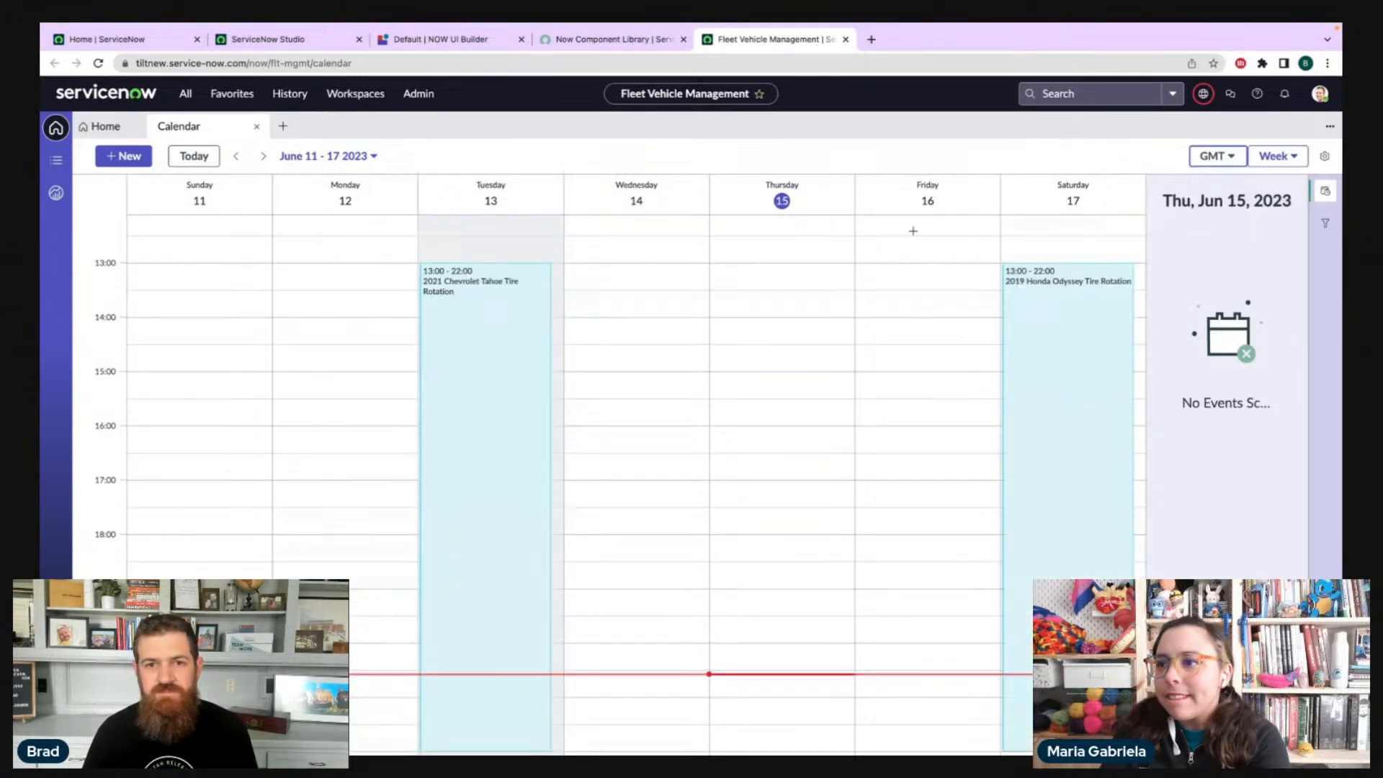
pyautogui.scroll(-1, 796, 291)
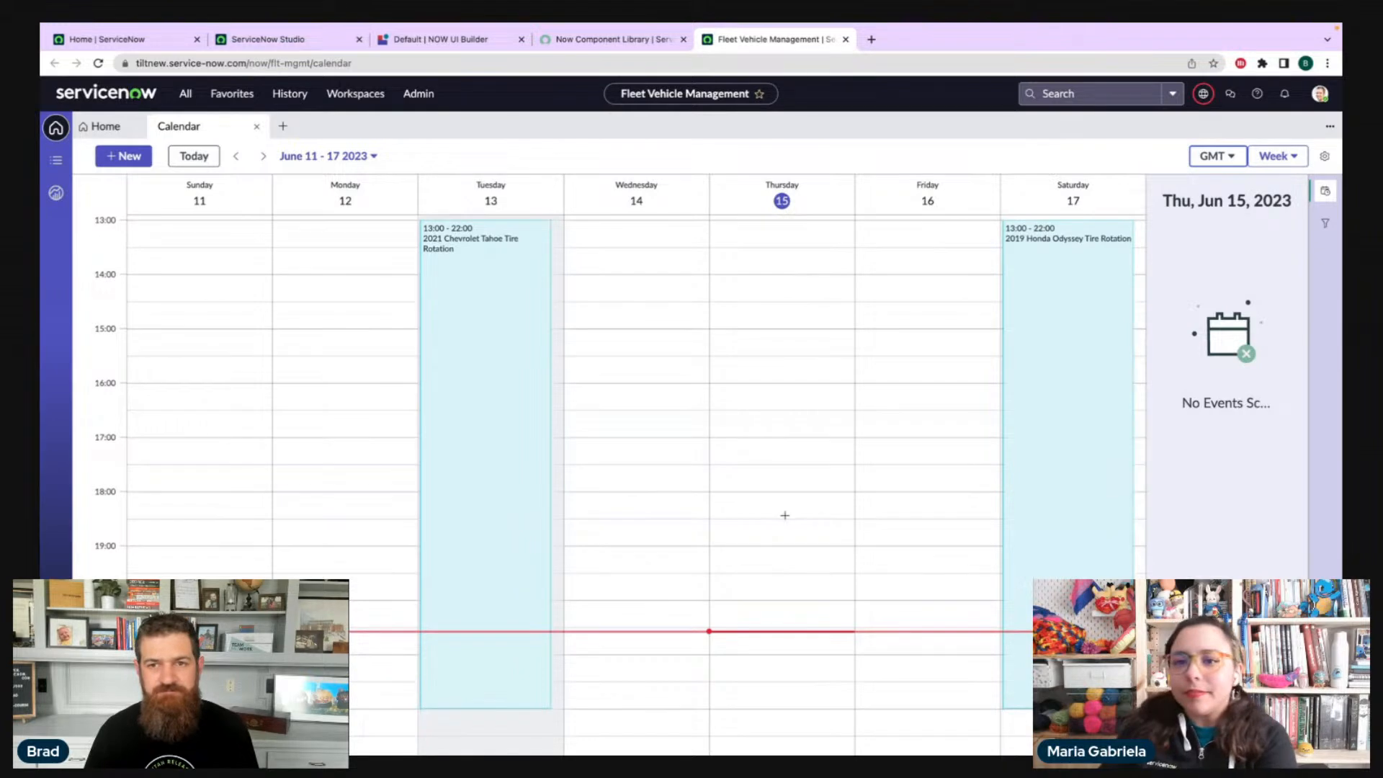
pyautogui.scroll(1, 786, 515)
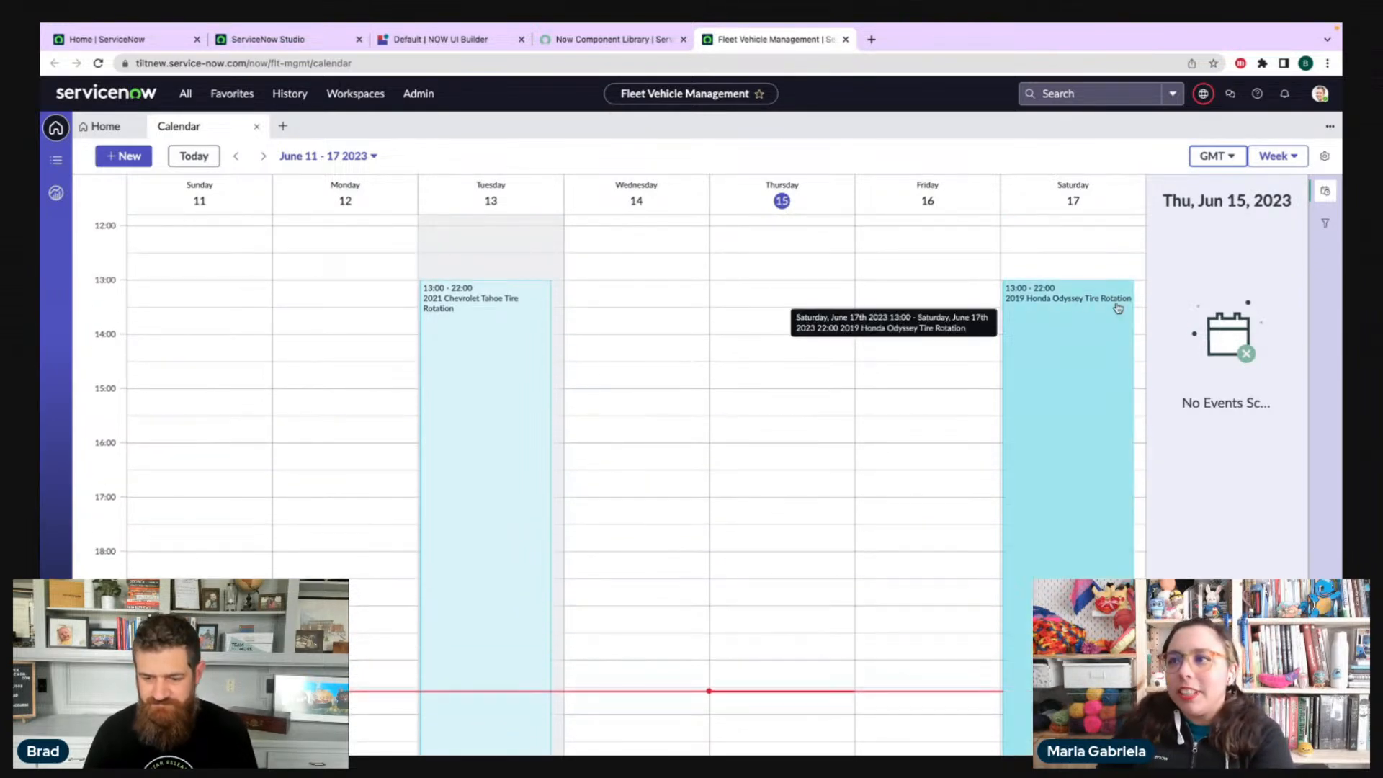
pyautogui.click(1224, 157)
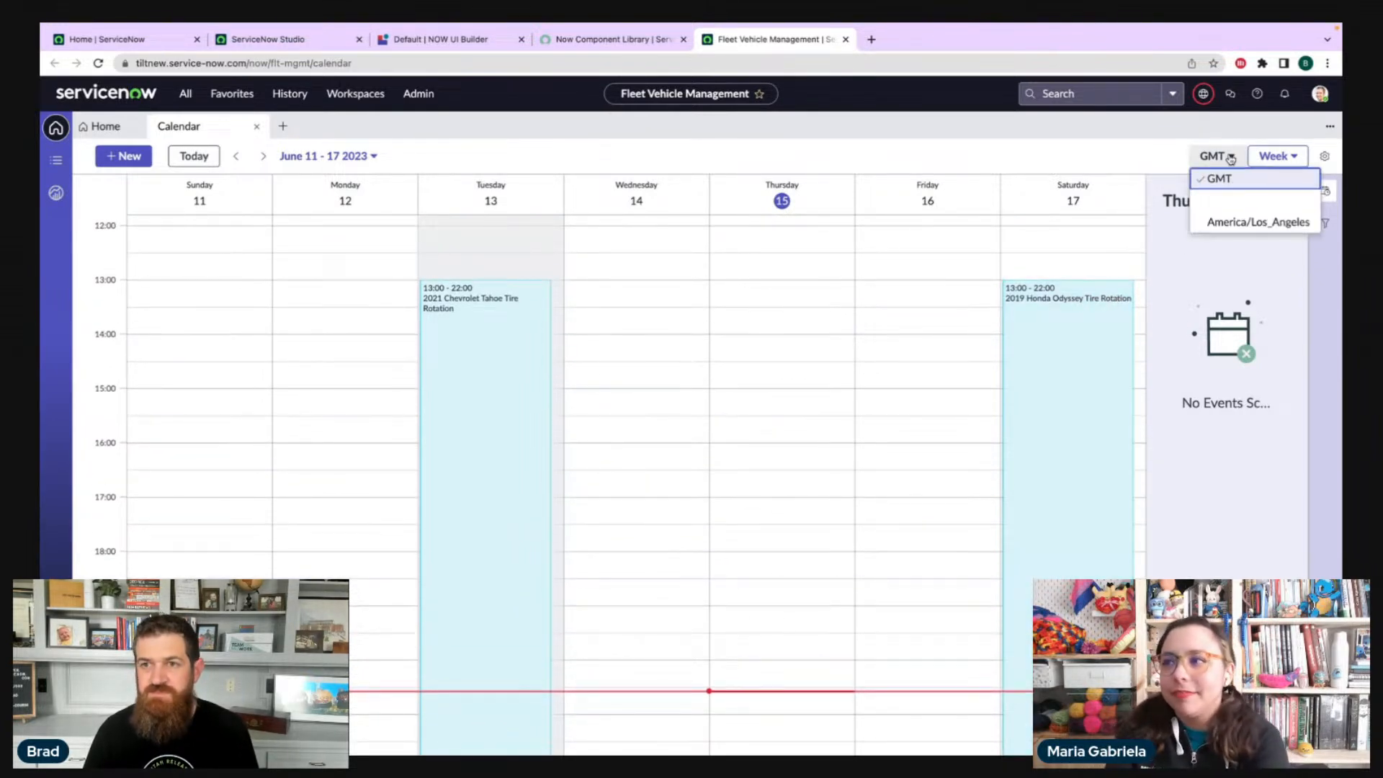
pyautogui.click(1221, 223)
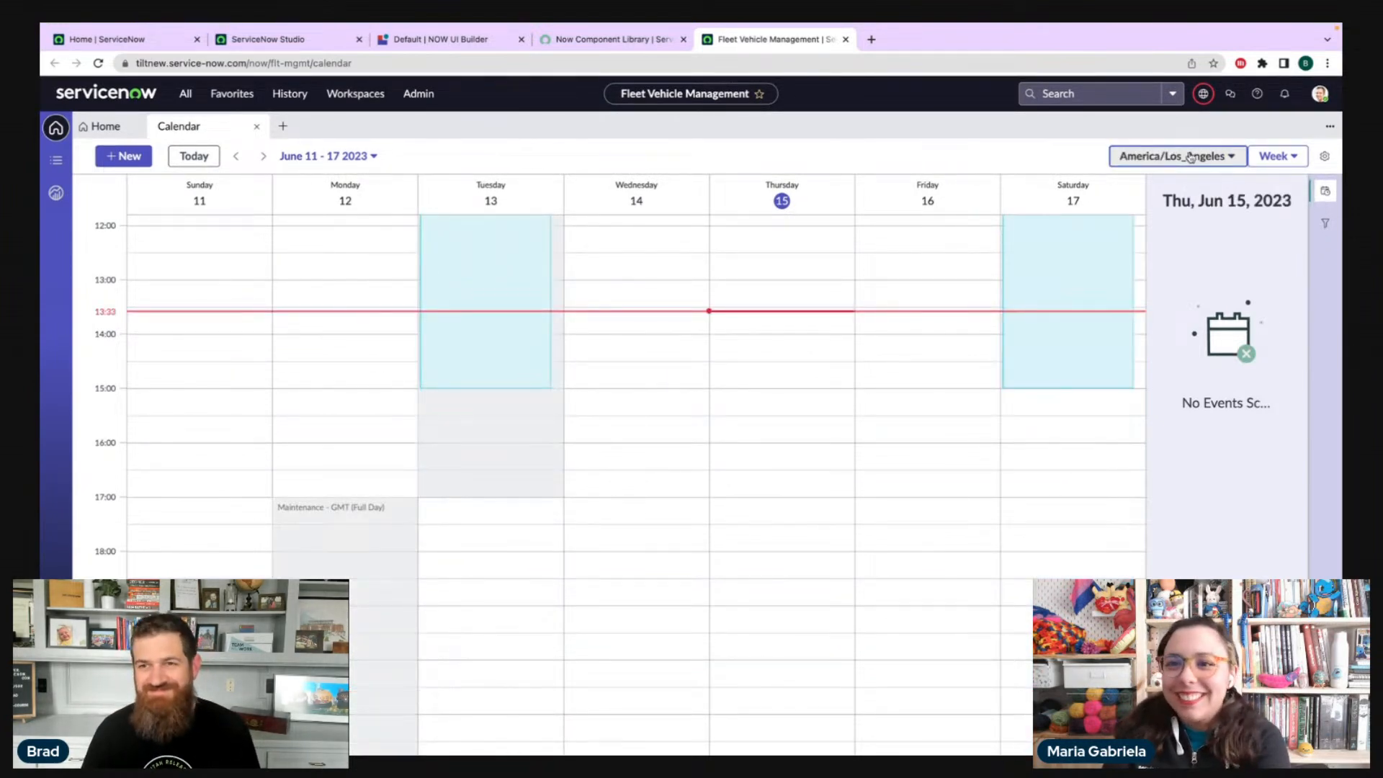
# - In UI Builder, delete the blank second entry from Calendar 1's available time zones and apply the change
pyautogui.click(604, 41)
pyautogui.click(495, 40)
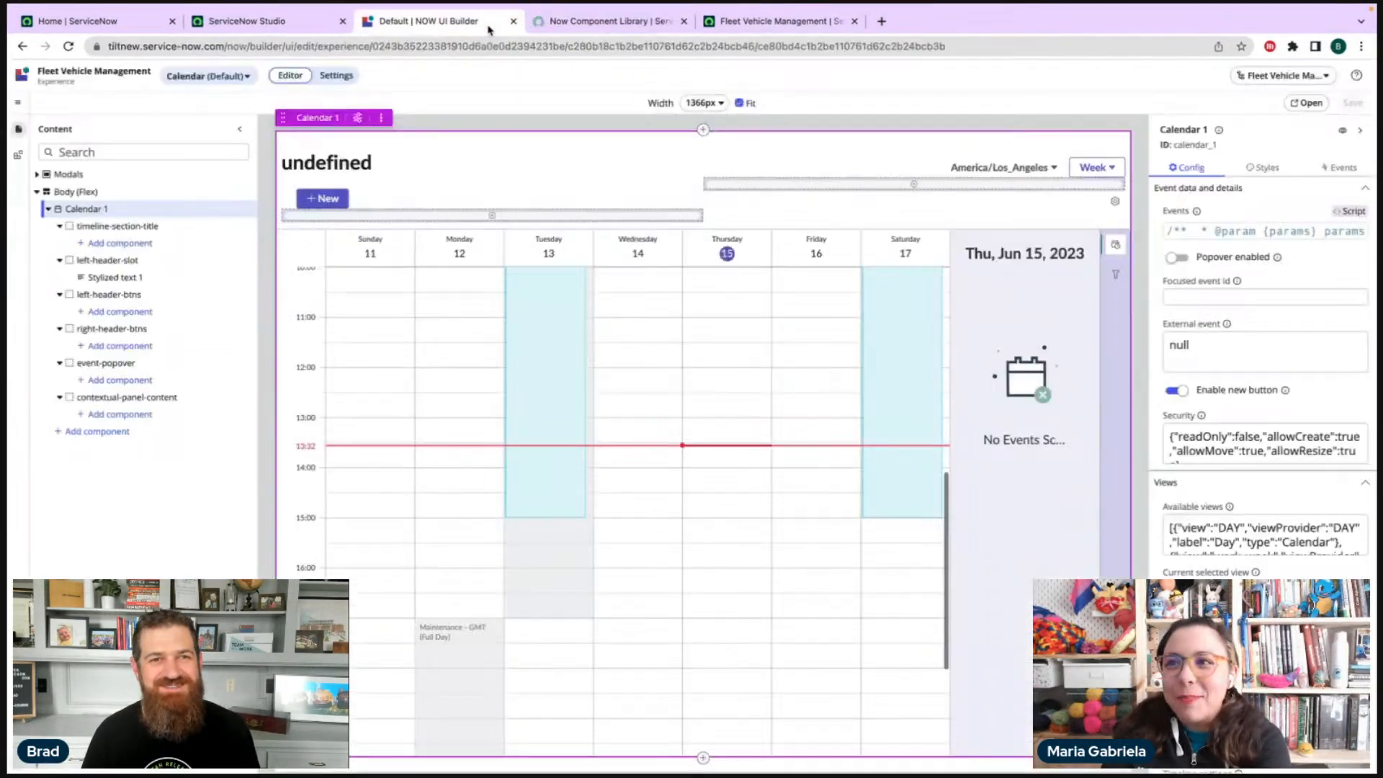
pyautogui.moveTo(1229, 349)
pyautogui.scroll(-5, 1225, 349)
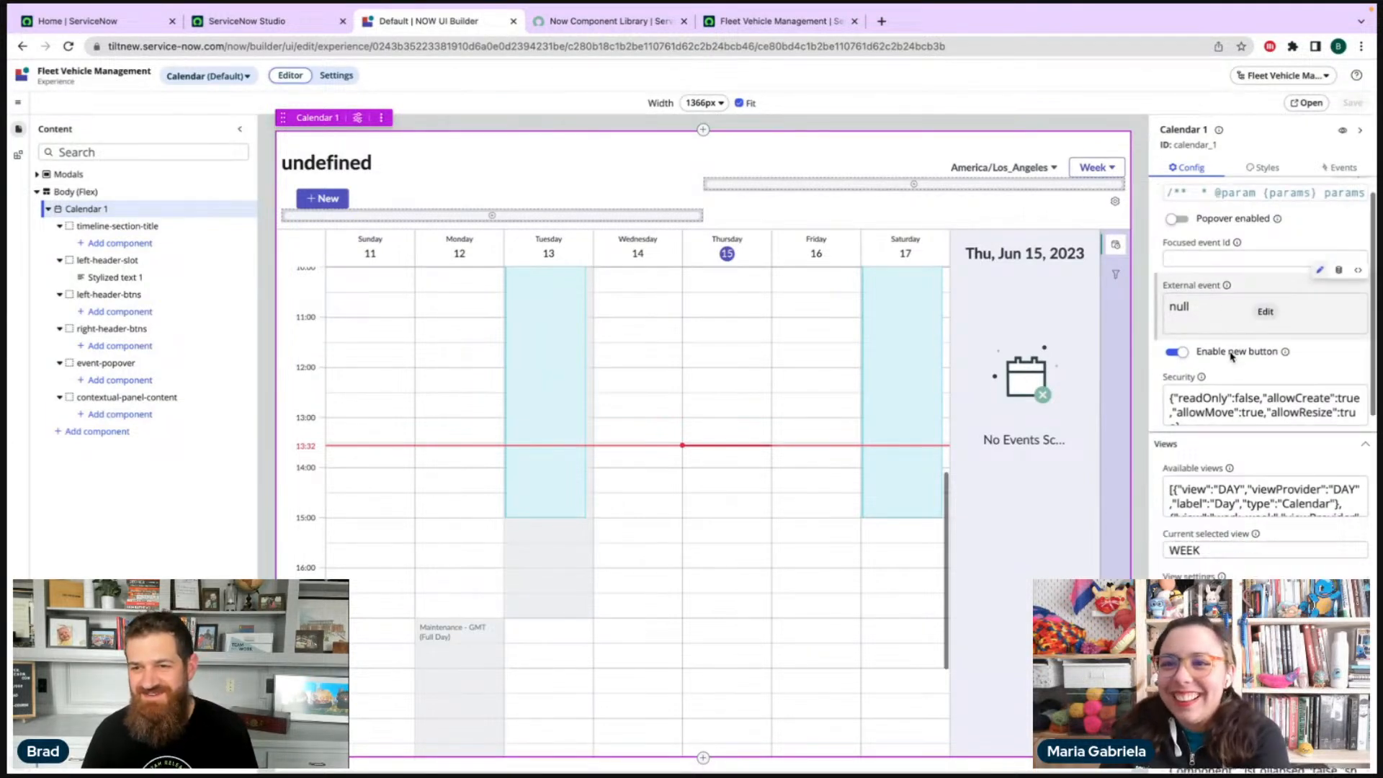
pyautogui.scroll(-3, 1231, 355)
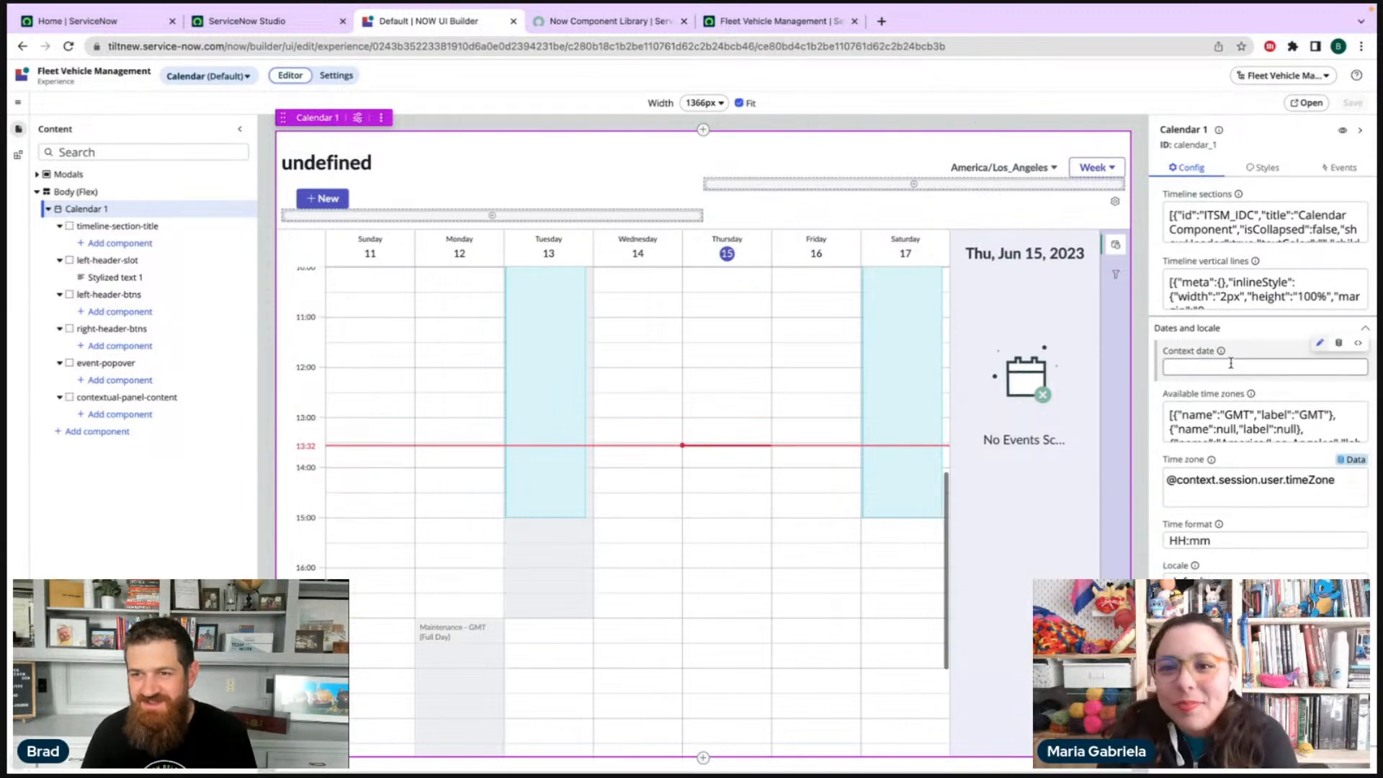
pyautogui.click(1277, 425)
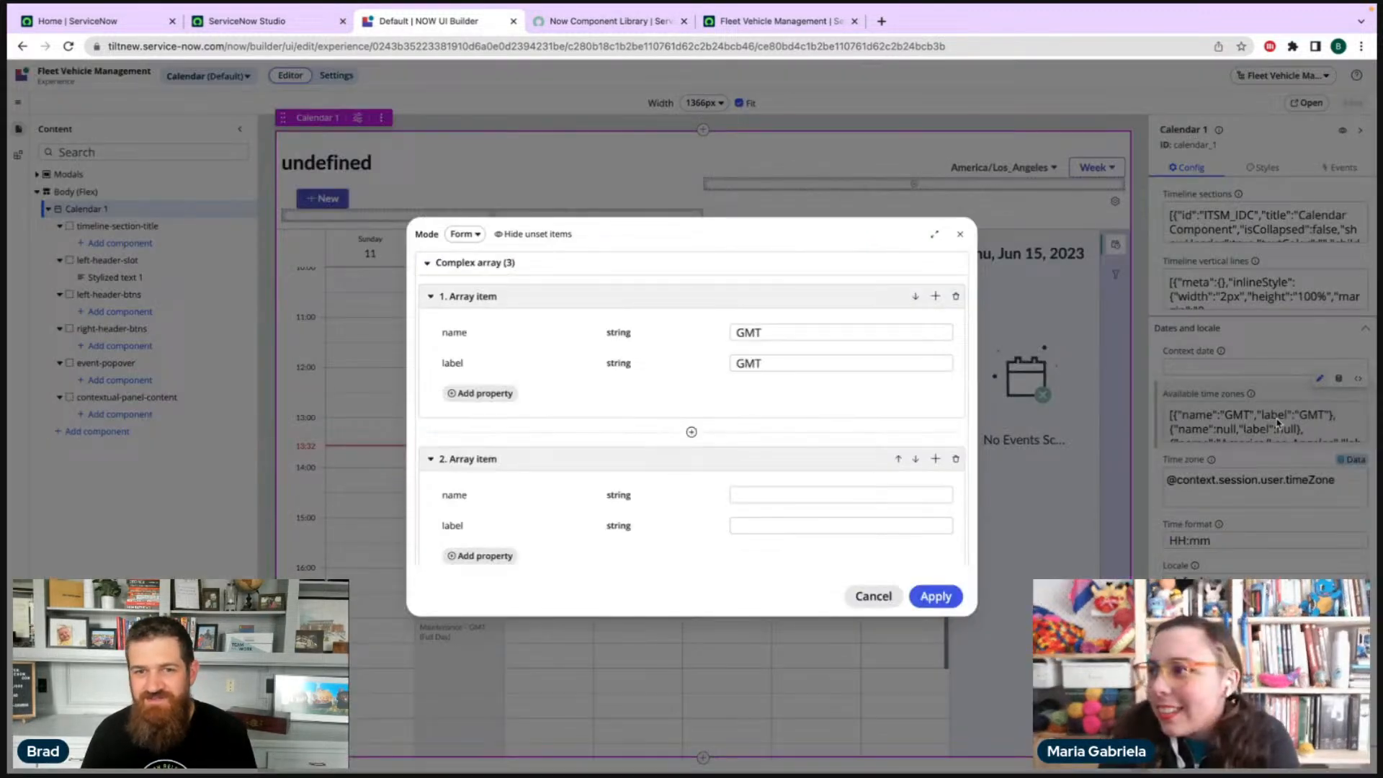
pyautogui.scroll(-3, 605, 382)
pyautogui.scroll(1, 612, 383)
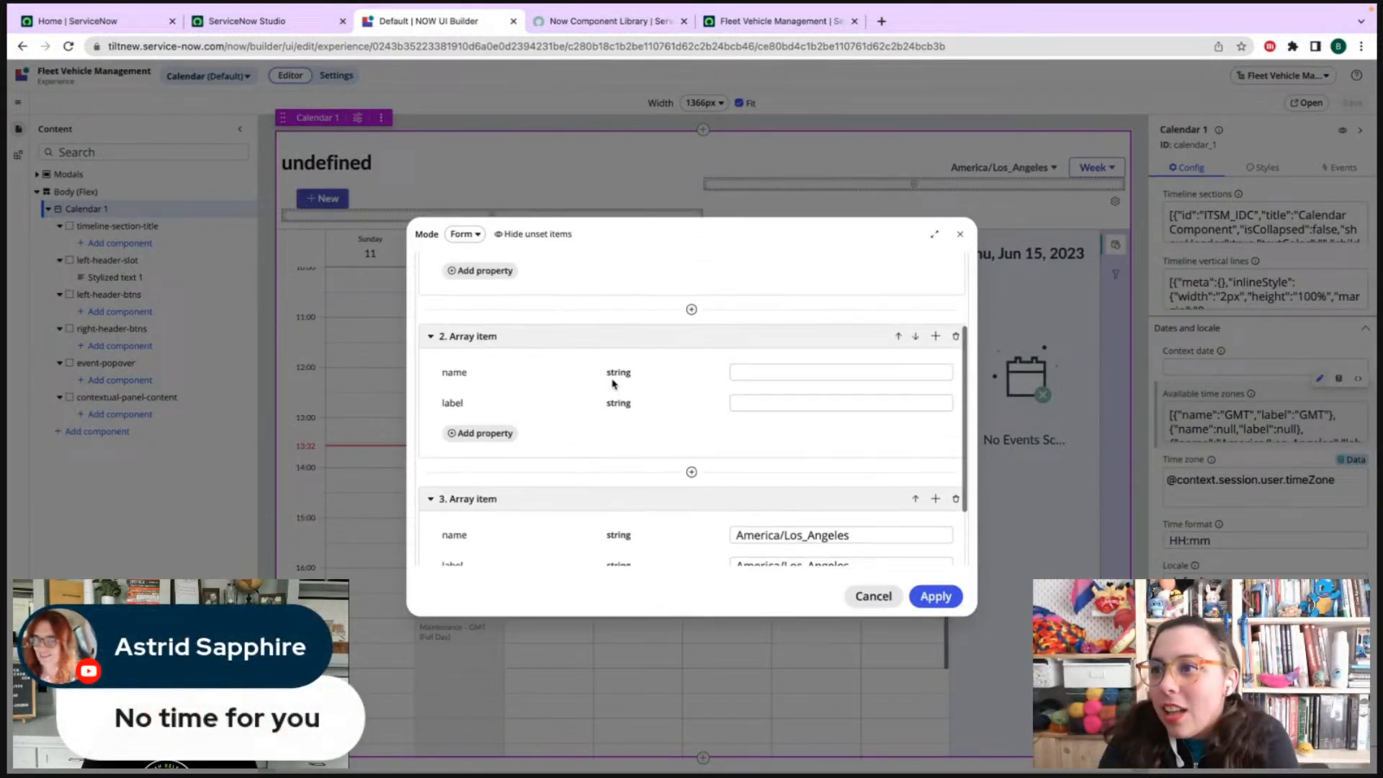
pyautogui.click(955, 339)
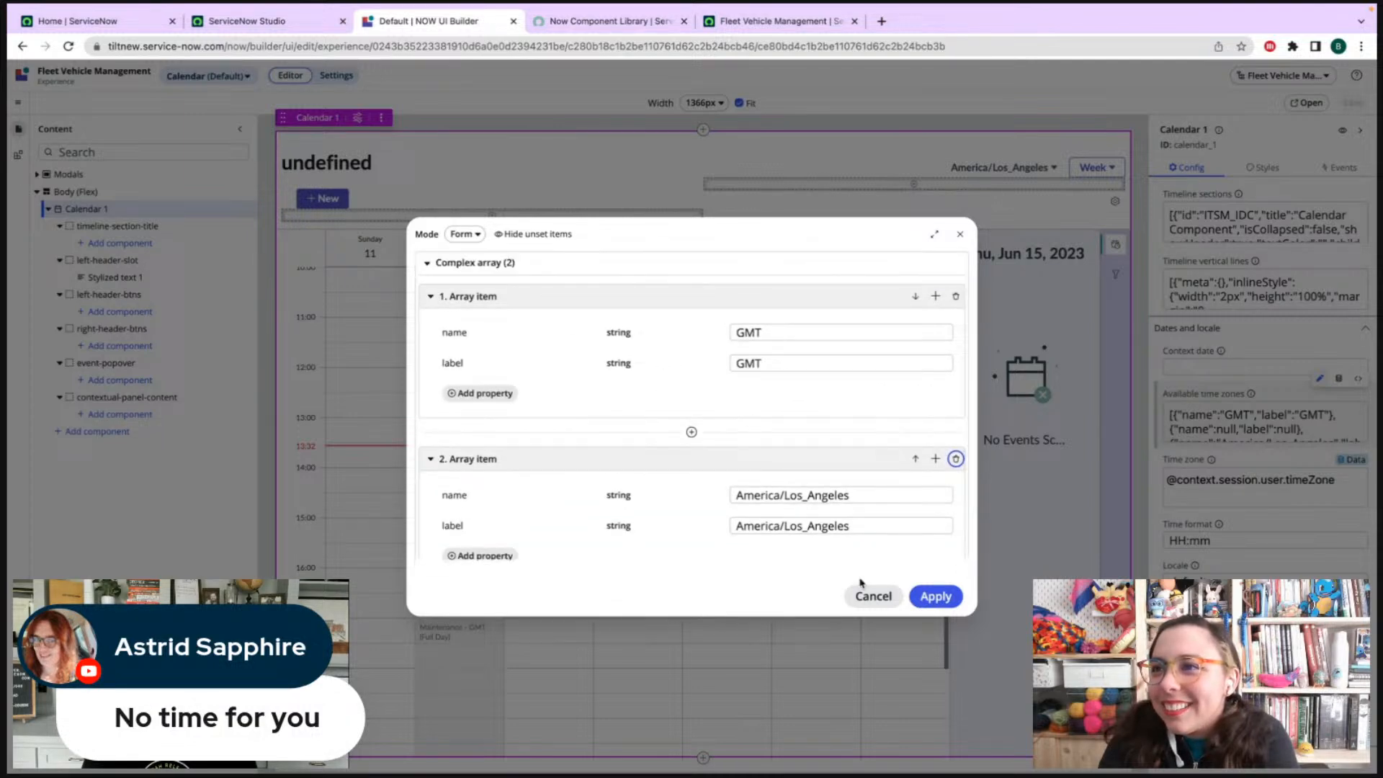
pyautogui.click(936, 596)
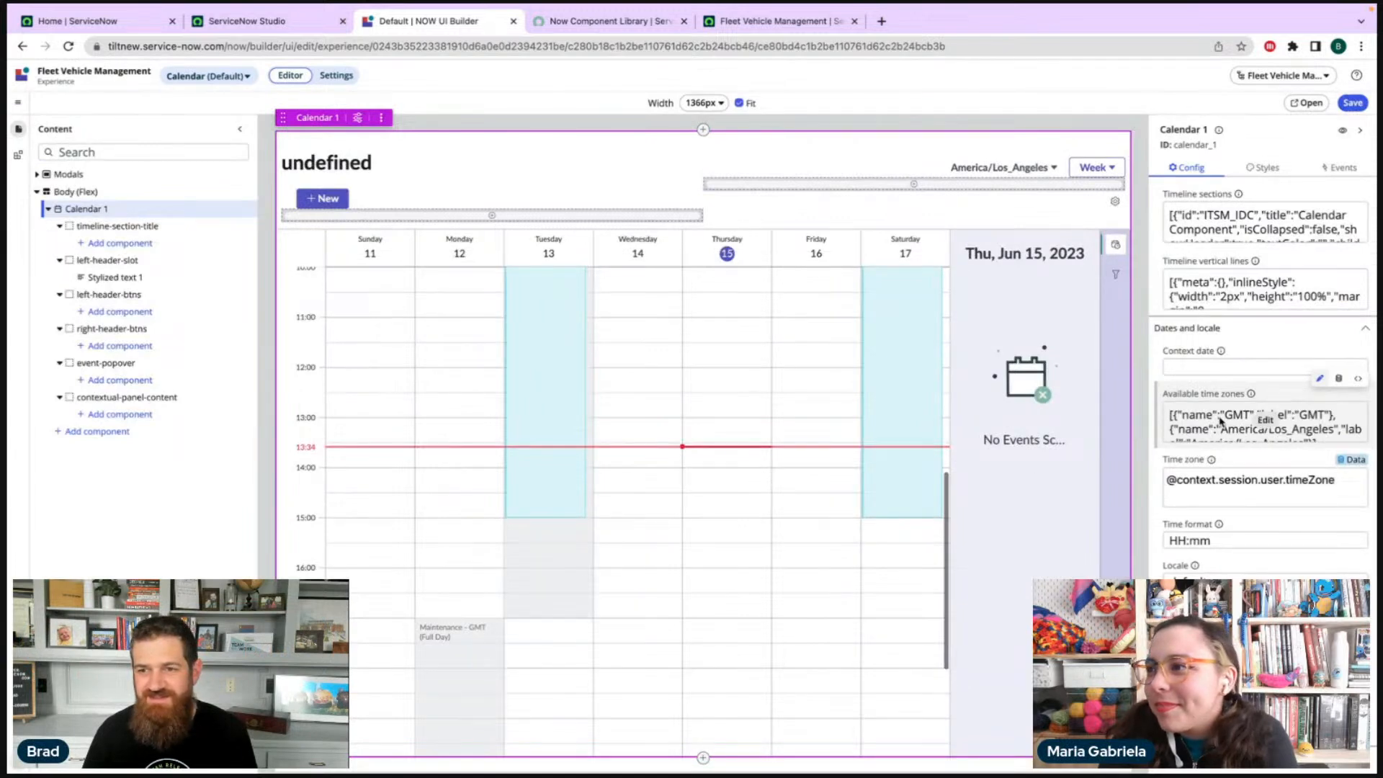
# - Review Calendar 1's date, locale, view and event data properties, and select the heading text above the calendar
pyautogui.scroll(-4, 1233, 339)
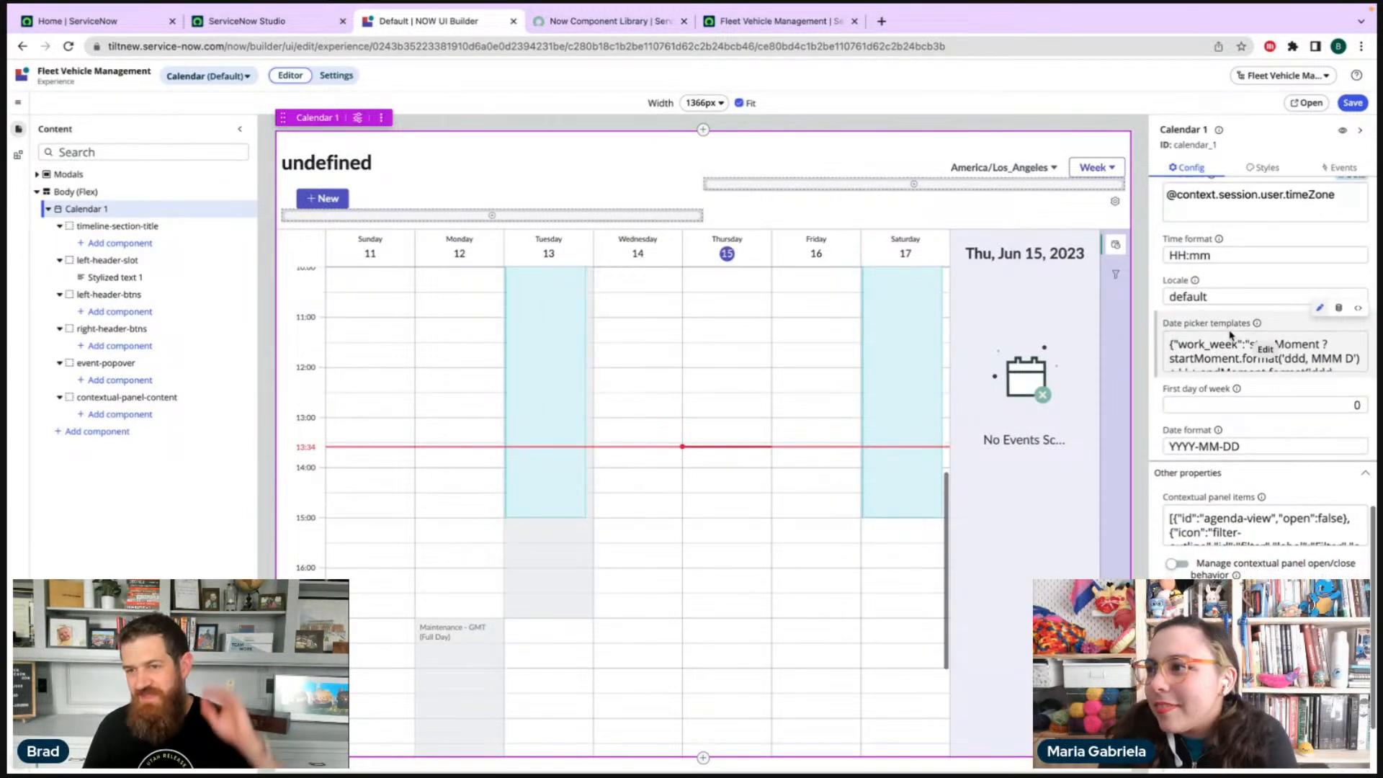
pyautogui.scroll(2, 1228, 338)
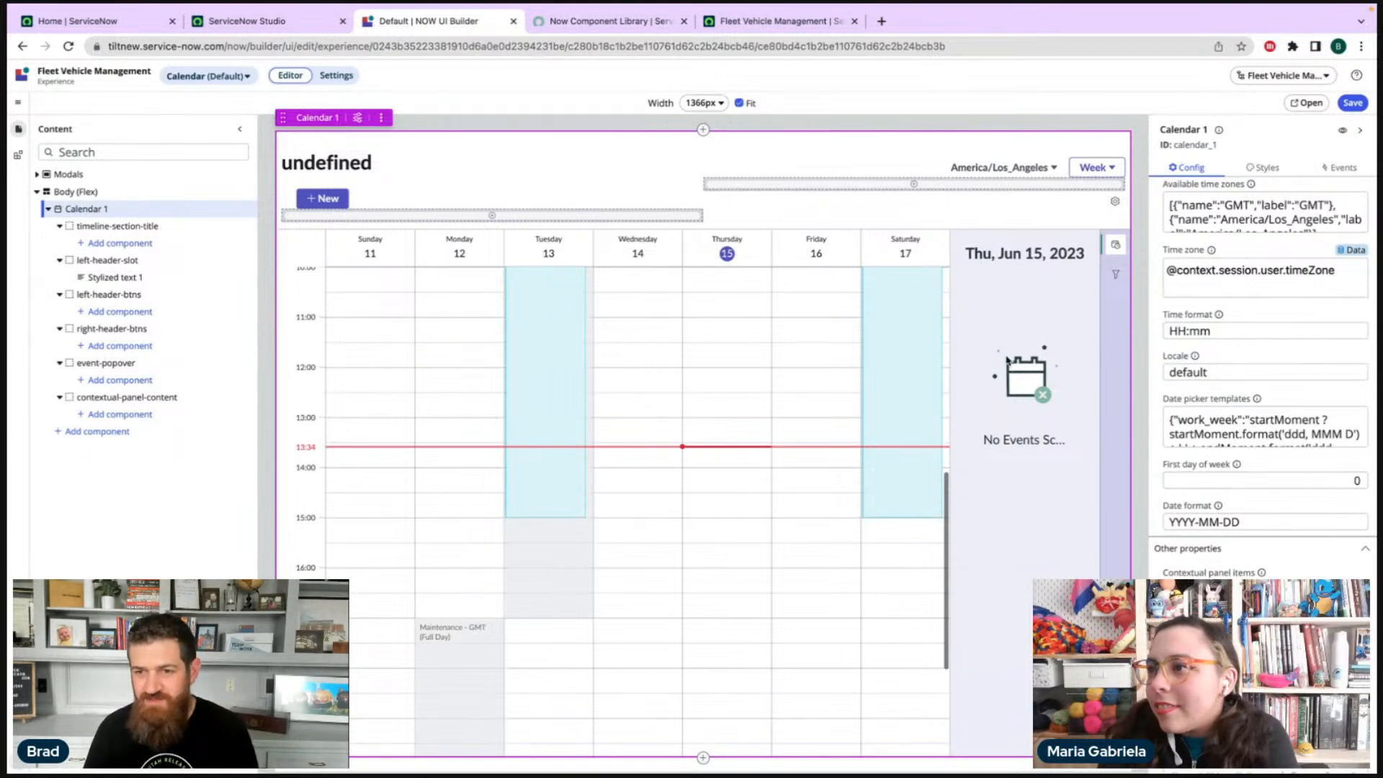
pyautogui.scroll(-3, 1257, 389)
pyautogui.scroll(5, 1259, 389)
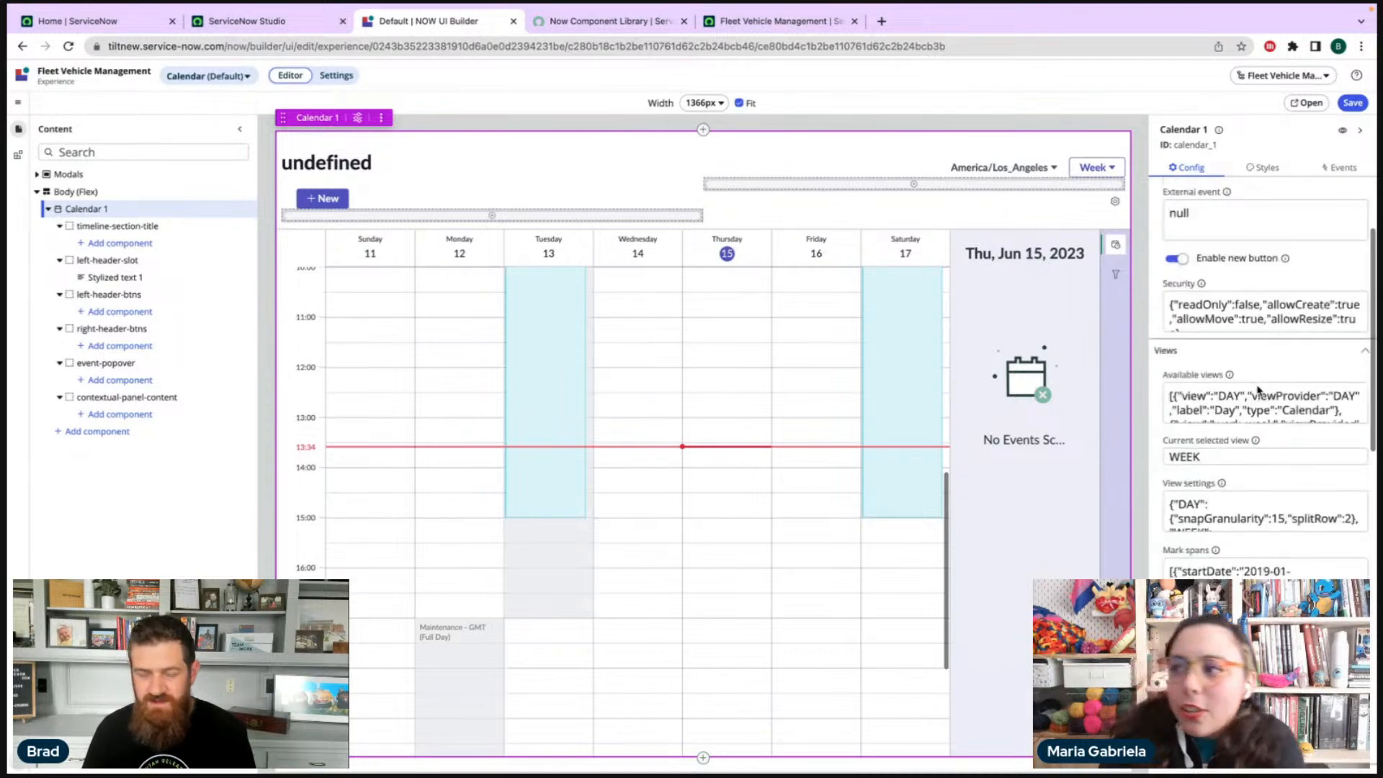
pyautogui.scroll(2, 1259, 390)
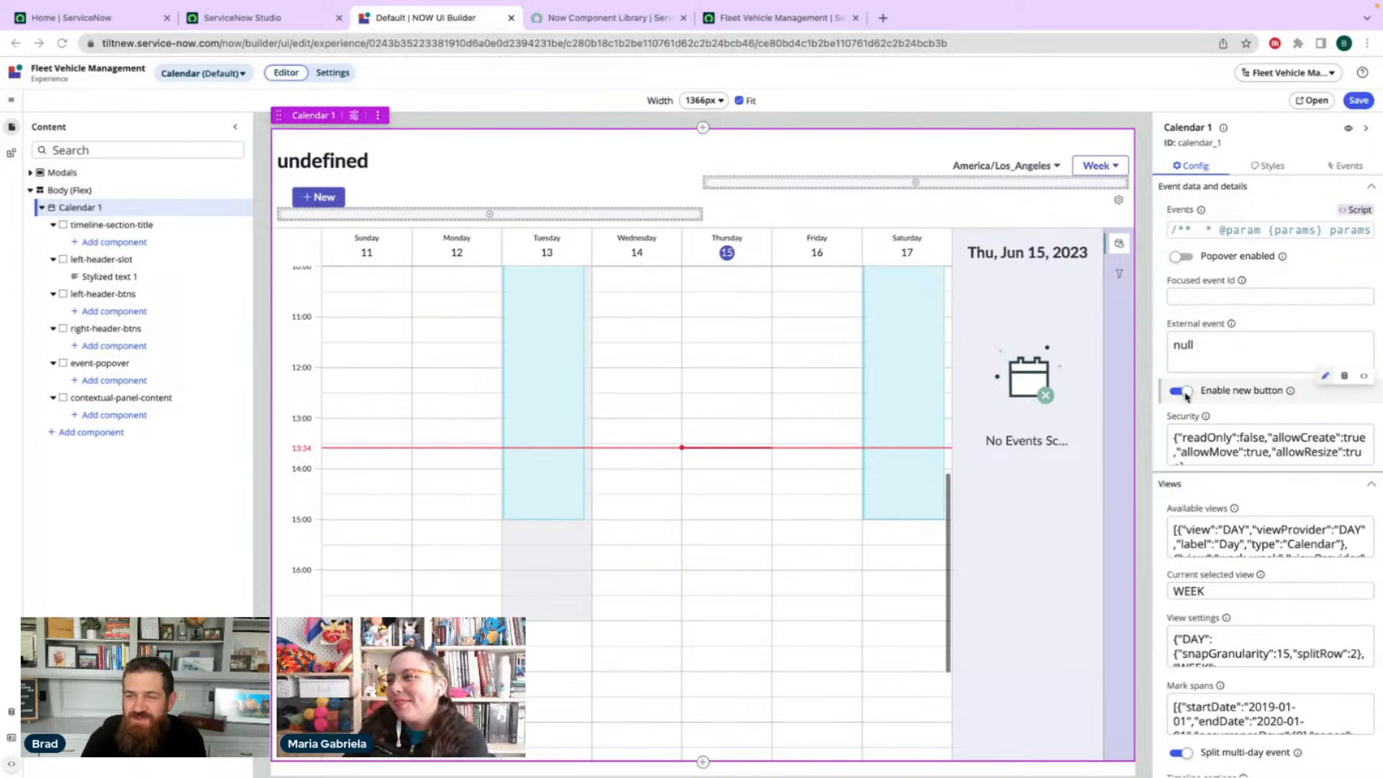
pyautogui.click(351, 162)
# - Close the Now Component Library documentation and switch to the live Fleet Vehicle Management calendar
pyautogui.click(585, 19)
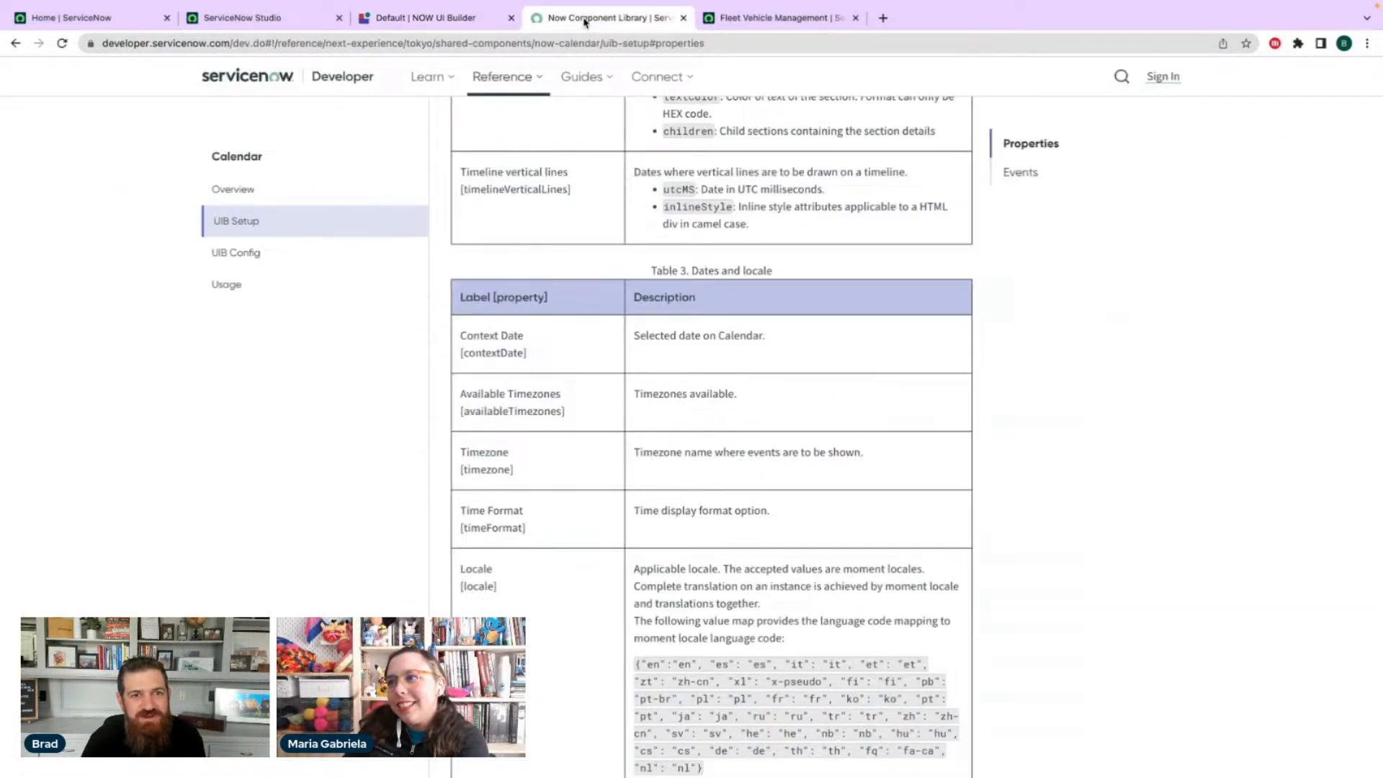
pyautogui.click(446, 19)
pyautogui.click(693, 20)
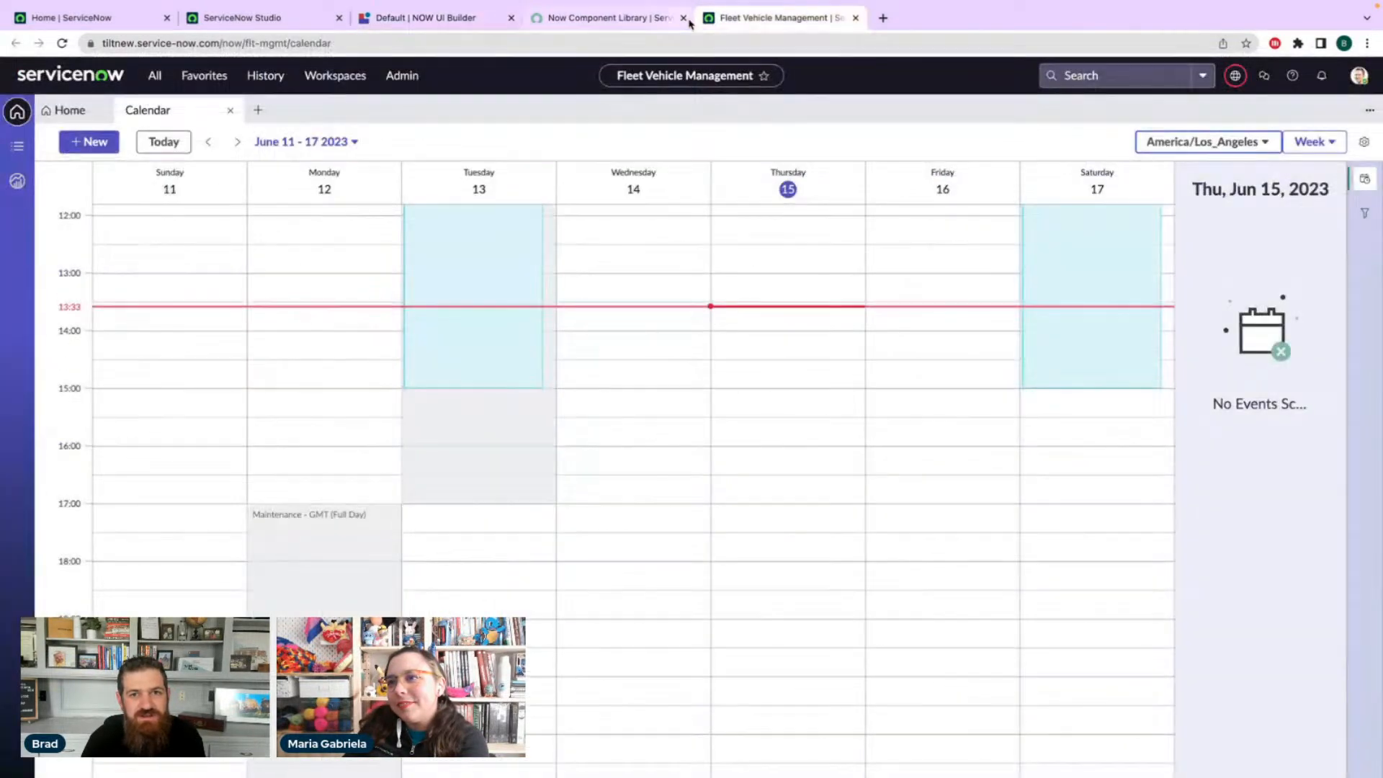
pyautogui.click(684, 21)
# - Examine the live week view in America/Los_Angeles for the start and end times of the tire rotation events
pyautogui.scroll(10, 183, 337)
pyautogui.scroll(-5, 183, 337)
pyautogui.scroll(3, 183, 337)
pyautogui.scroll(3, 183, 337)
pyautogui.scroll(-8, 189, 337)
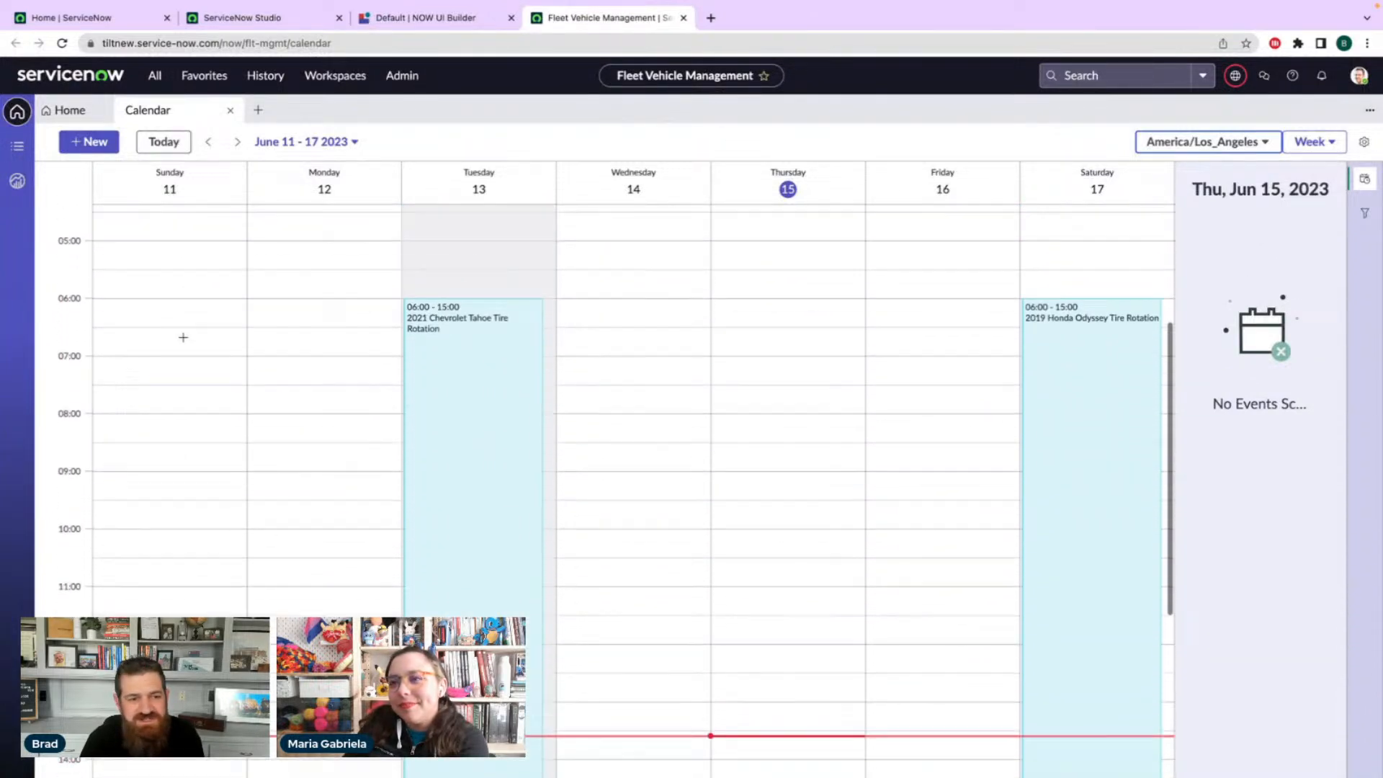
pyautogui.scroll(3, 194, 336)
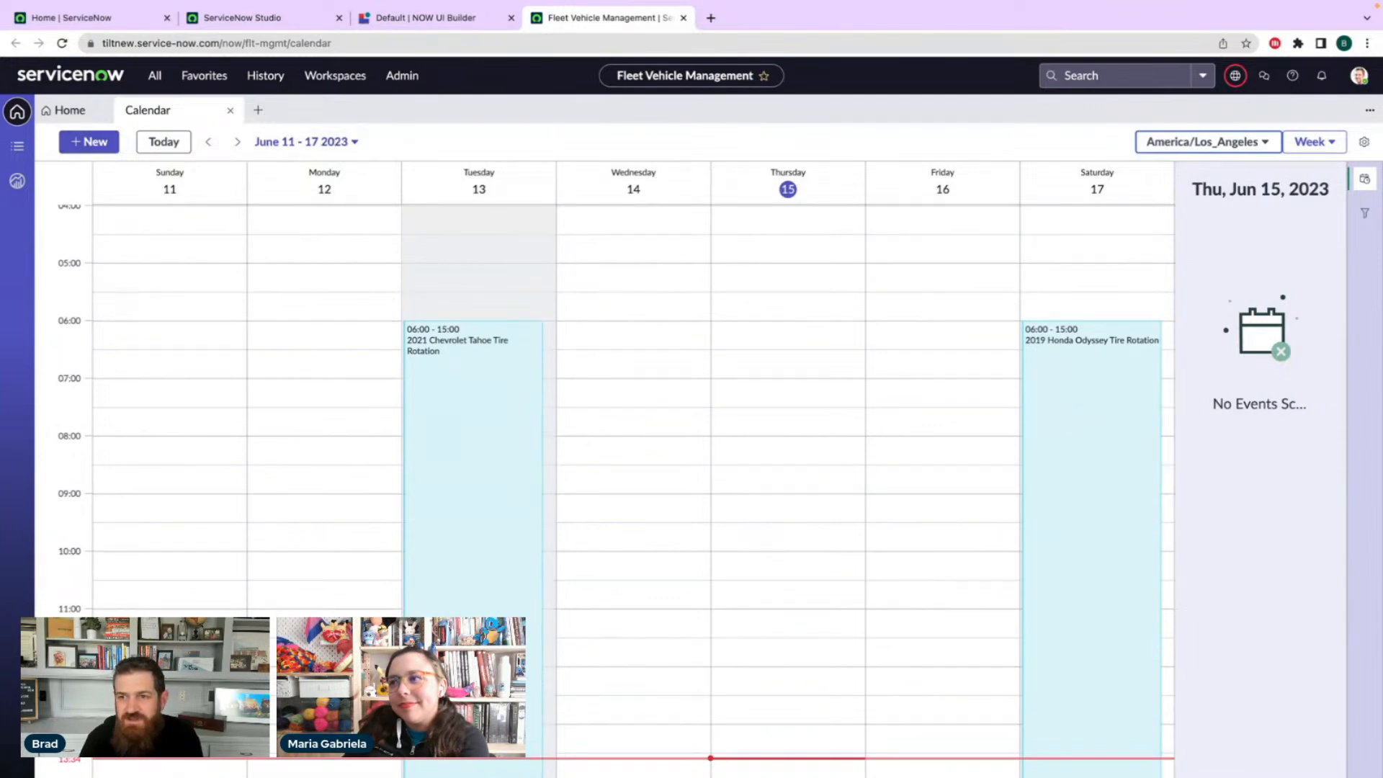
pyautogui.scroll(-1, 1261, 392)
pyautogui.scroll(1, 1261, 393)
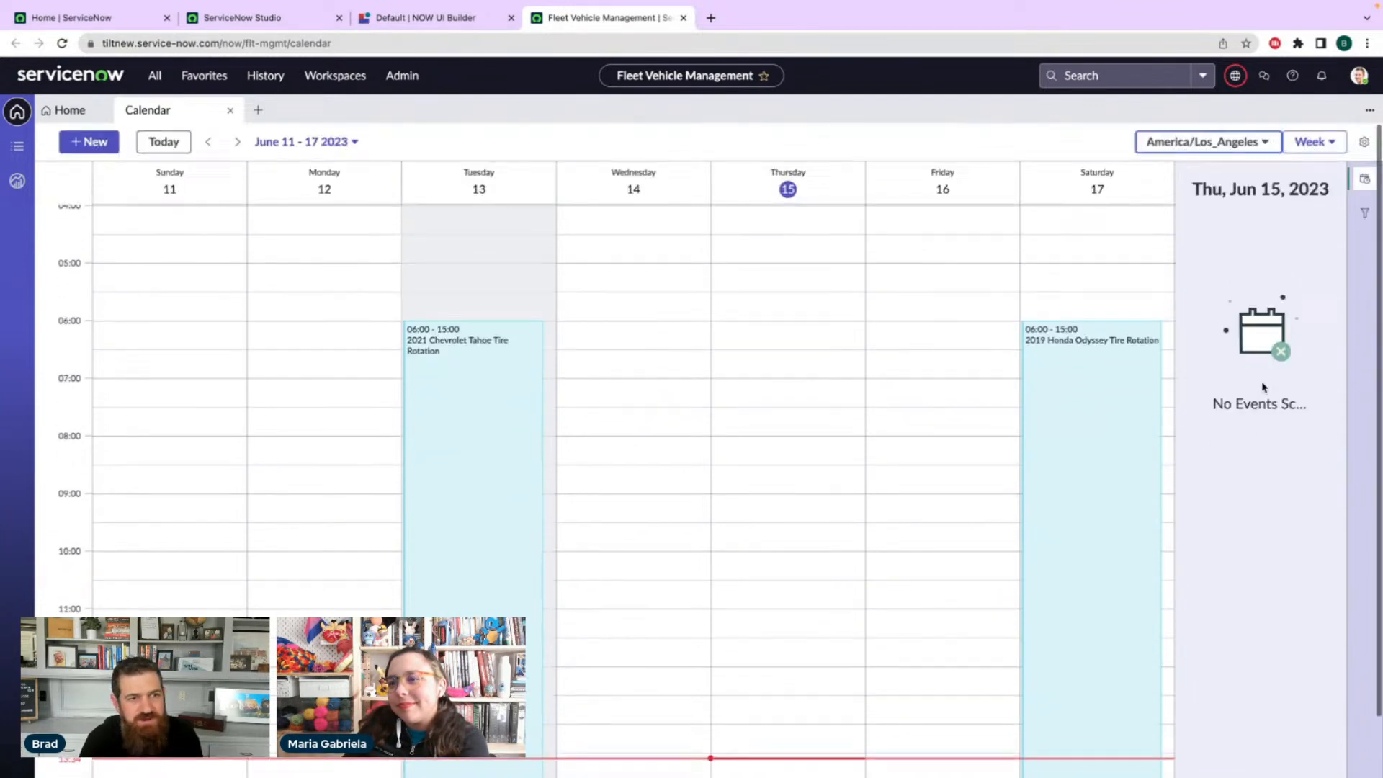
# - In UI Builder, start an event mapping for Calendar 1 and examine the events the calendar can dispatch
pyautogui.click(418, 20)
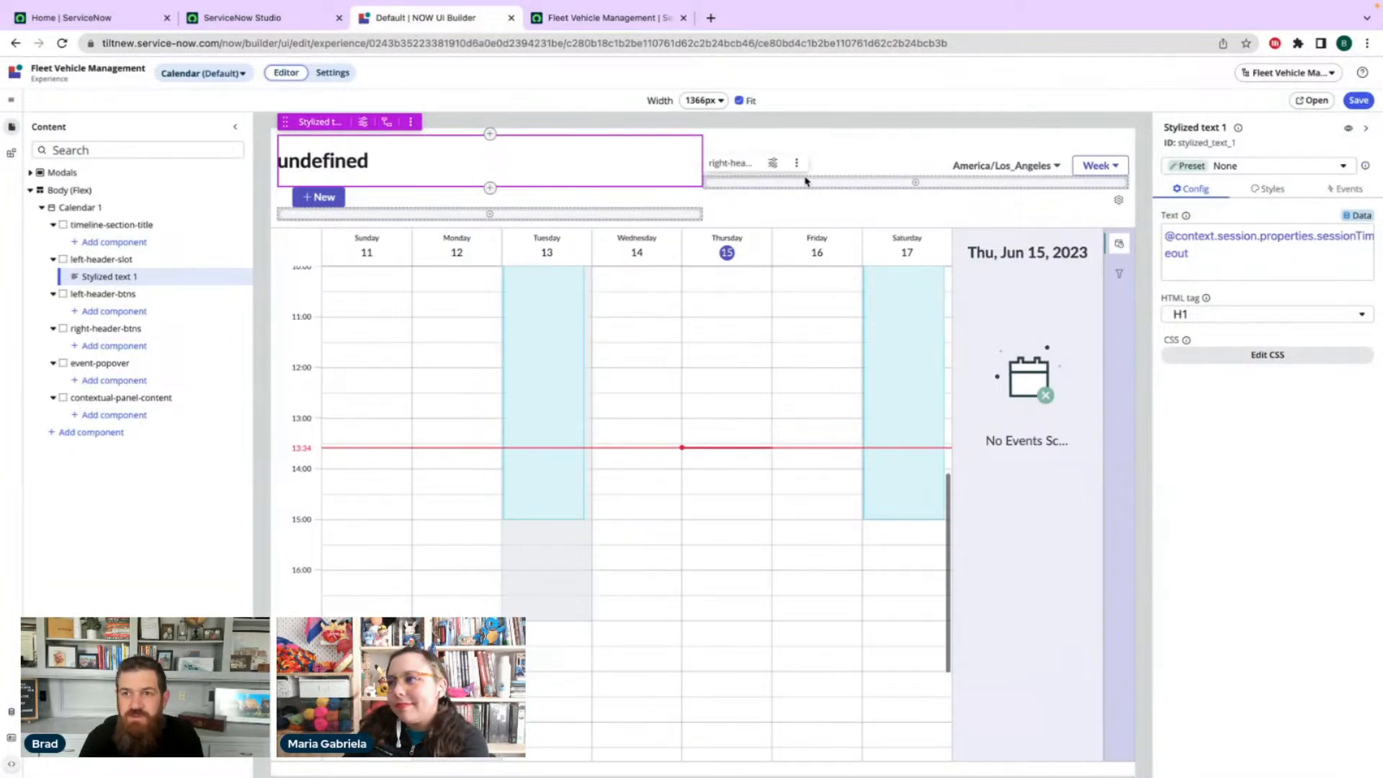
pyautogui.click(306, 203)
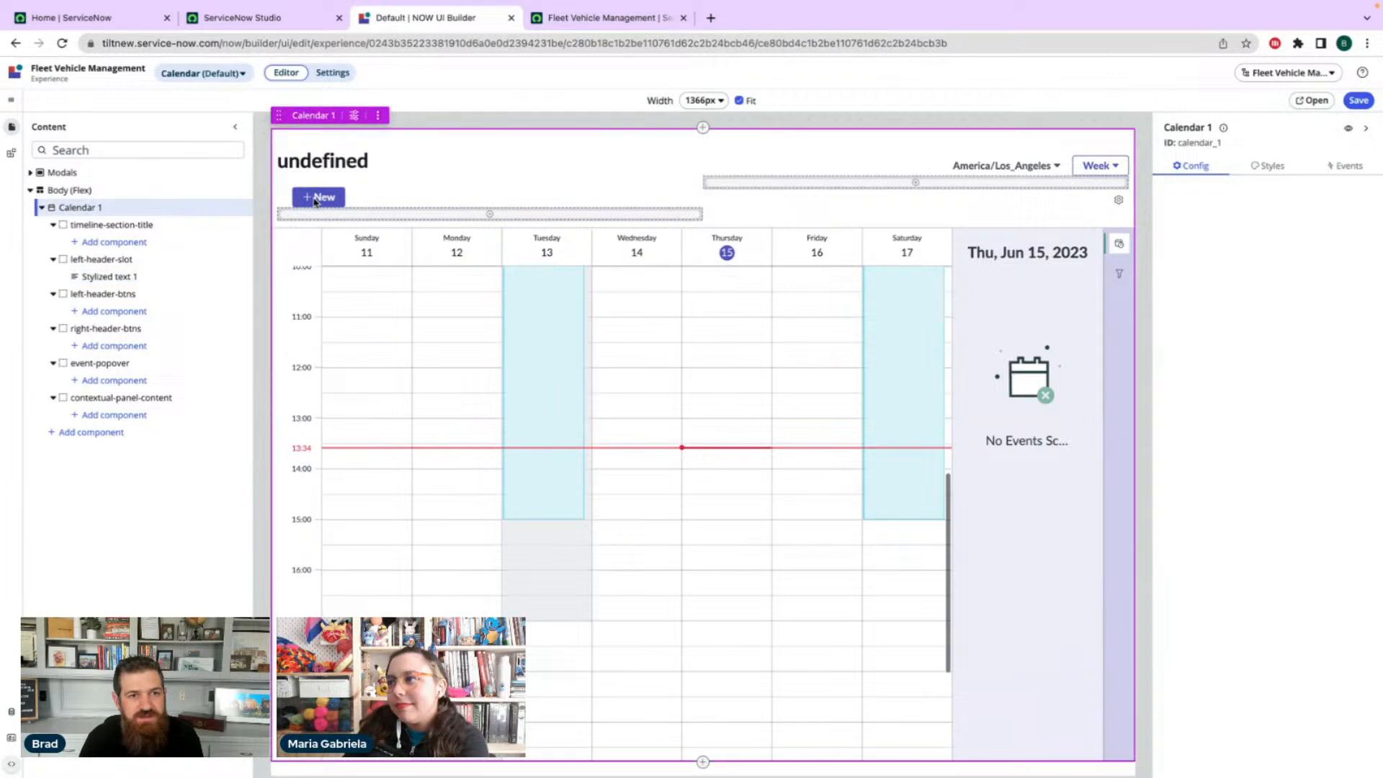
pyautogui.click(1349, 167)
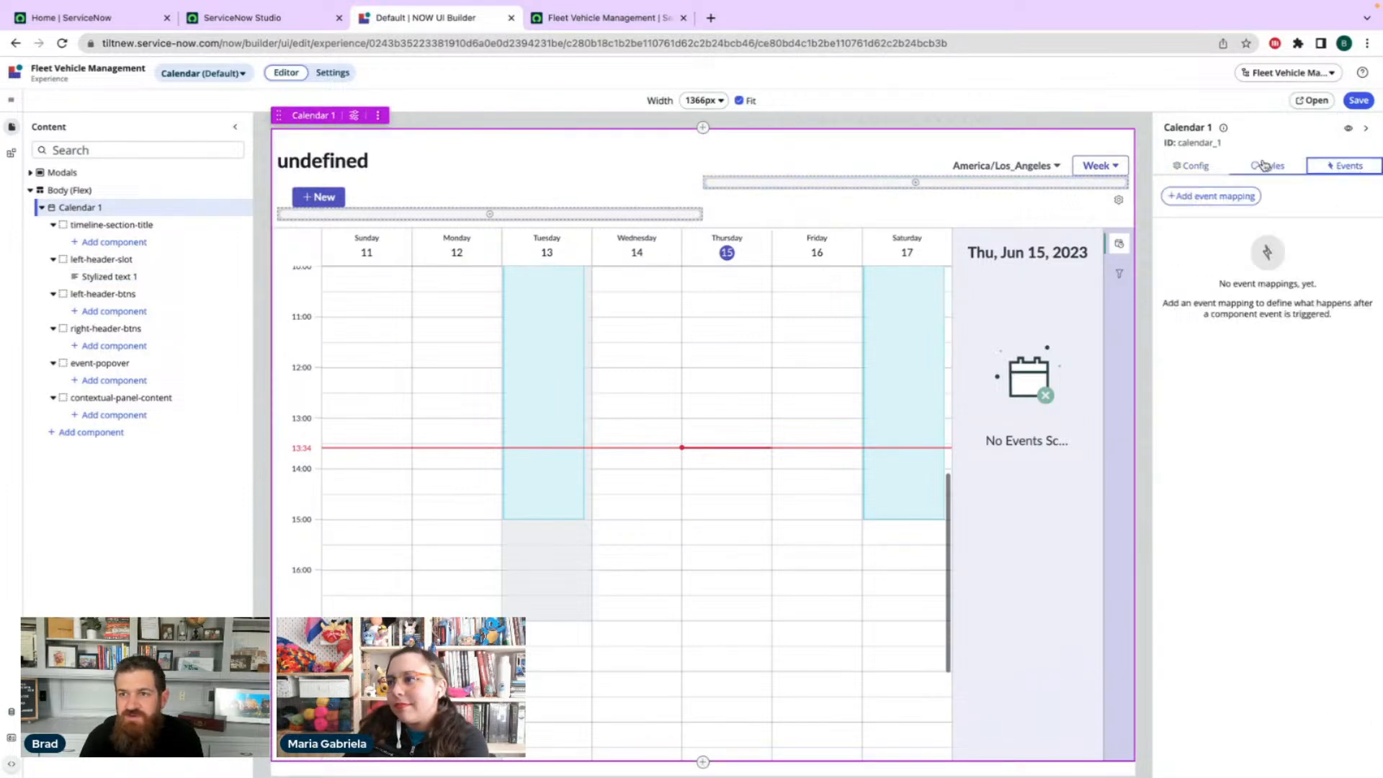
pyautogui.click(1213, 196)
pyautogui.scroll(-5, 1250, 325)
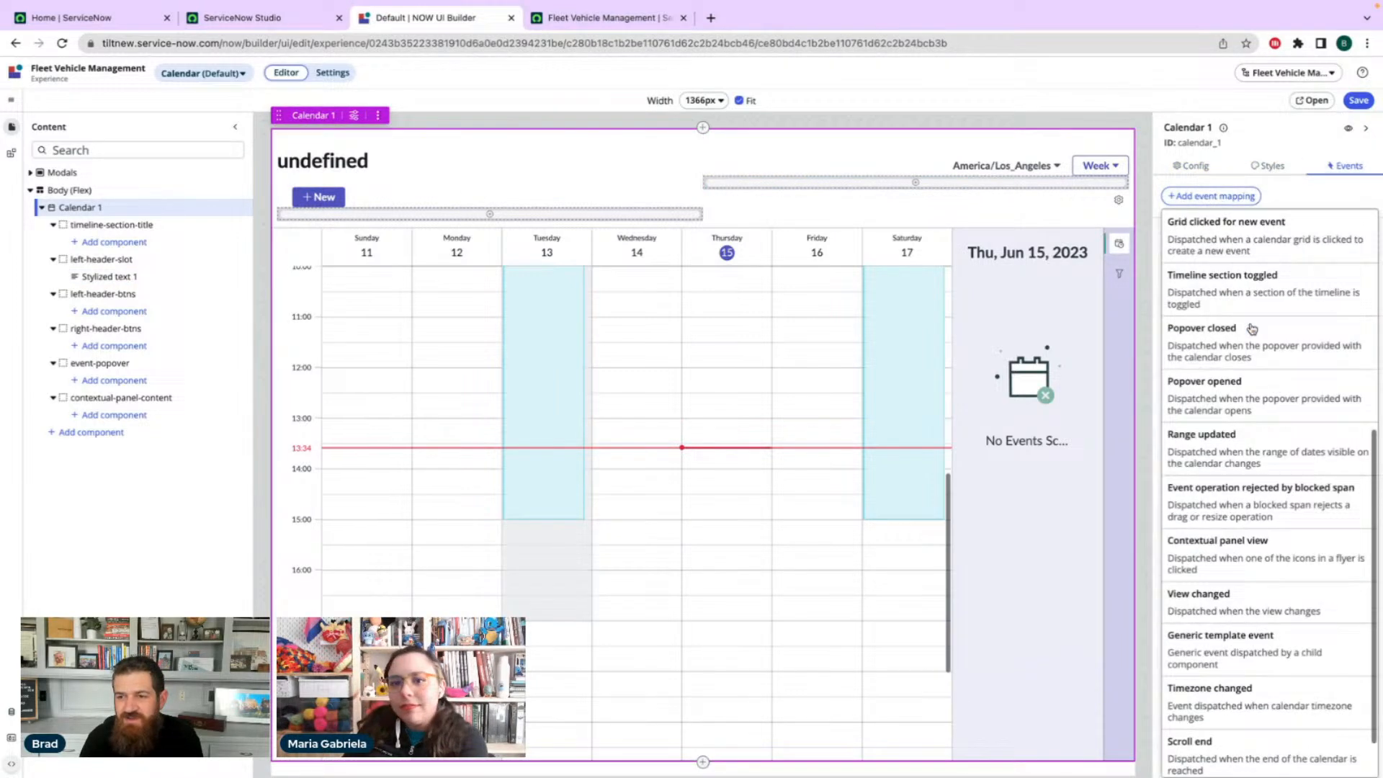
pyautogui.scroll(5, 1250, 324)
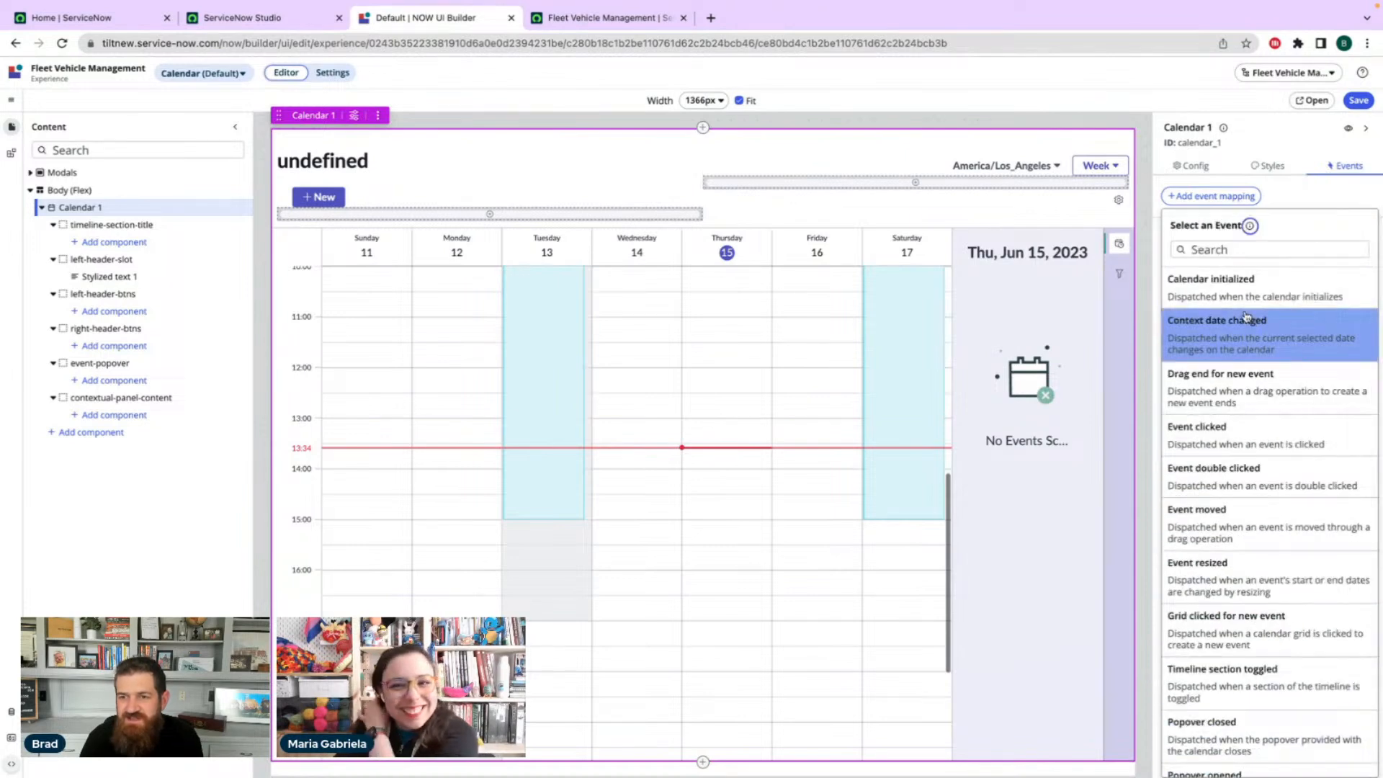
pyautogui.scroll(-6, 1240, 314)
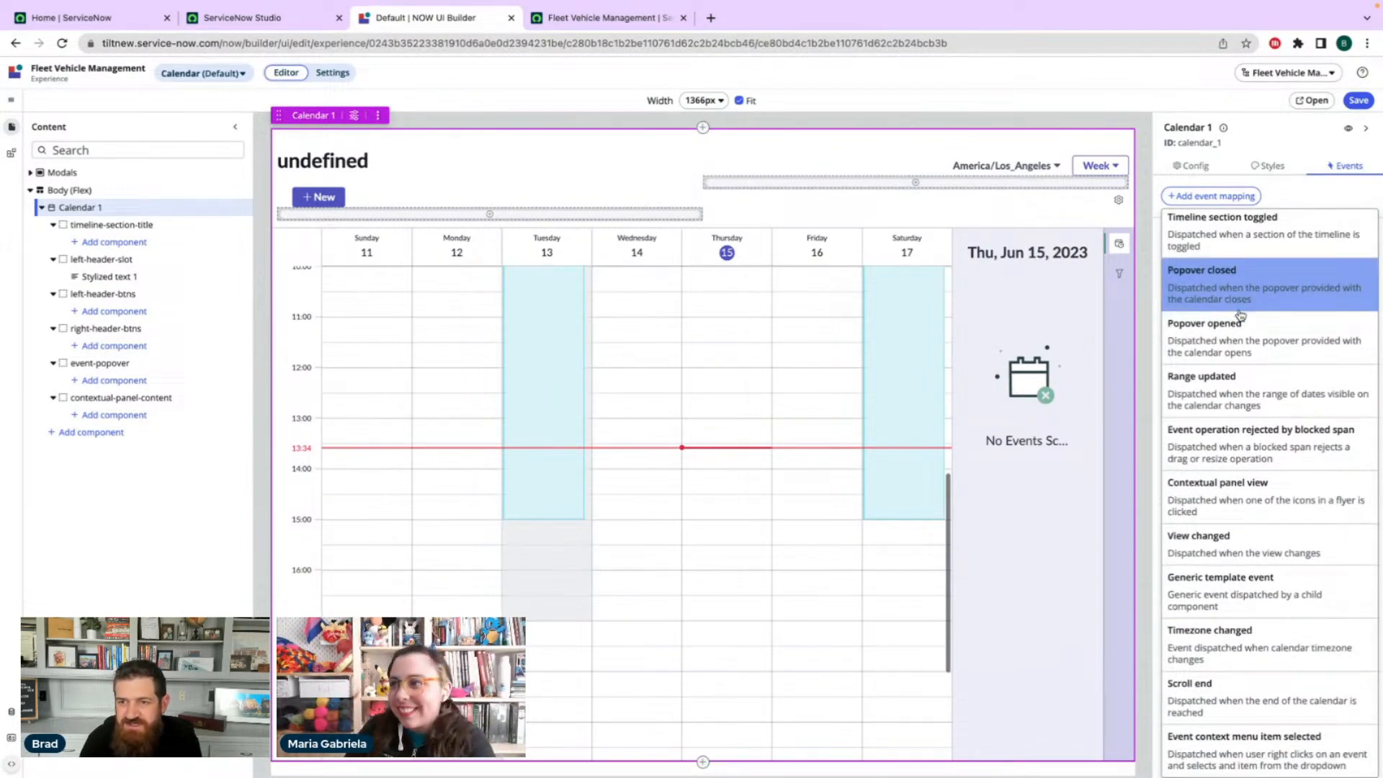
pyautogui.scroll(5, 1241, 315)
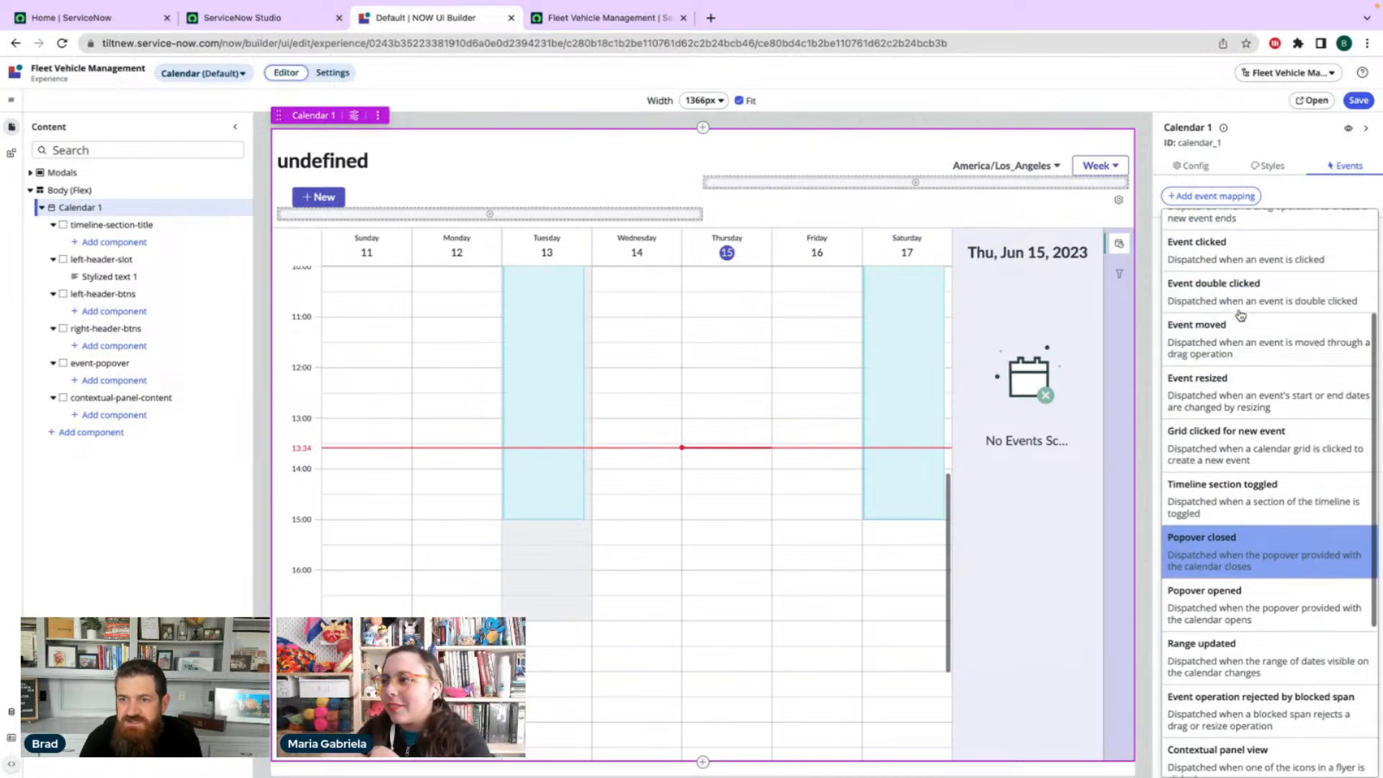
pyautogui.scroll(2, 1241, 315)
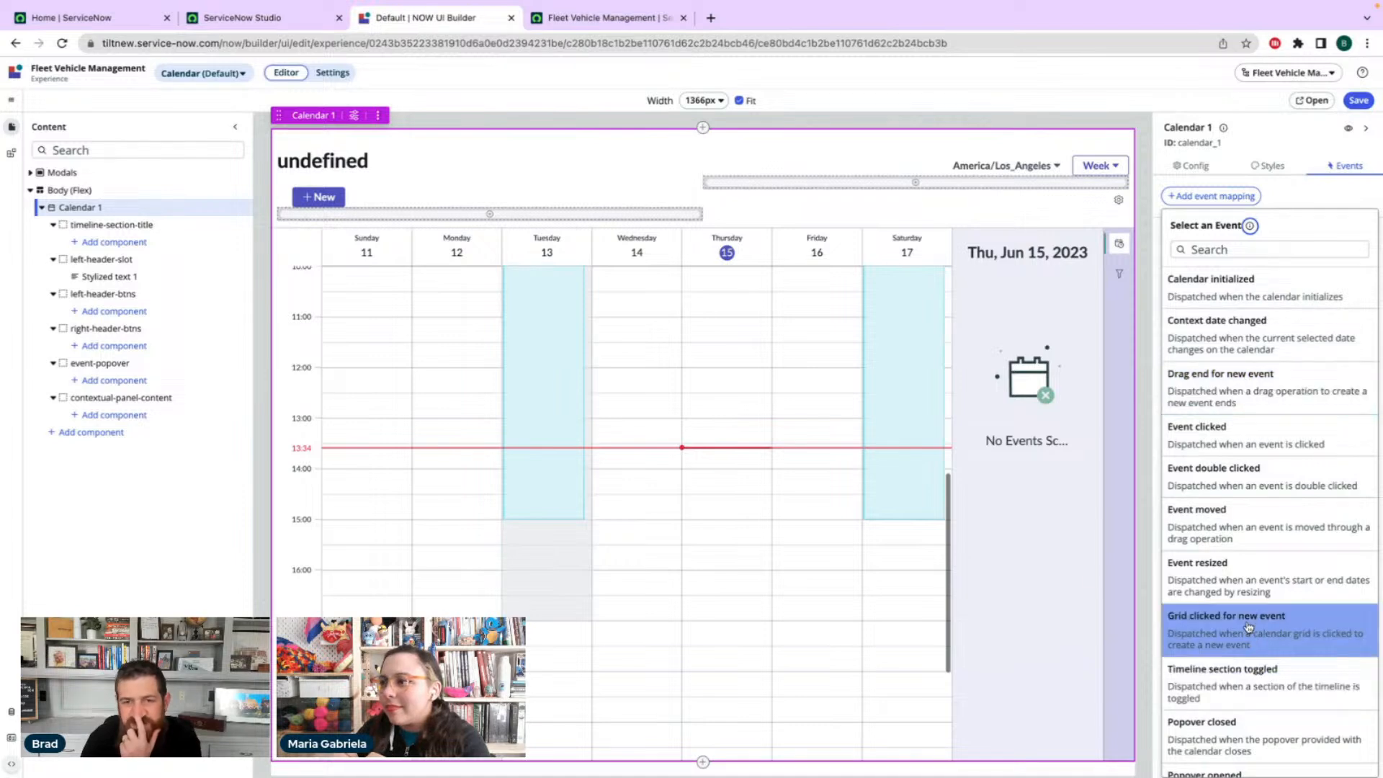
# - In the live calendar, try out new event creation on empty time slots on Wednesday and Friday
pyautogui.click(576, 17)
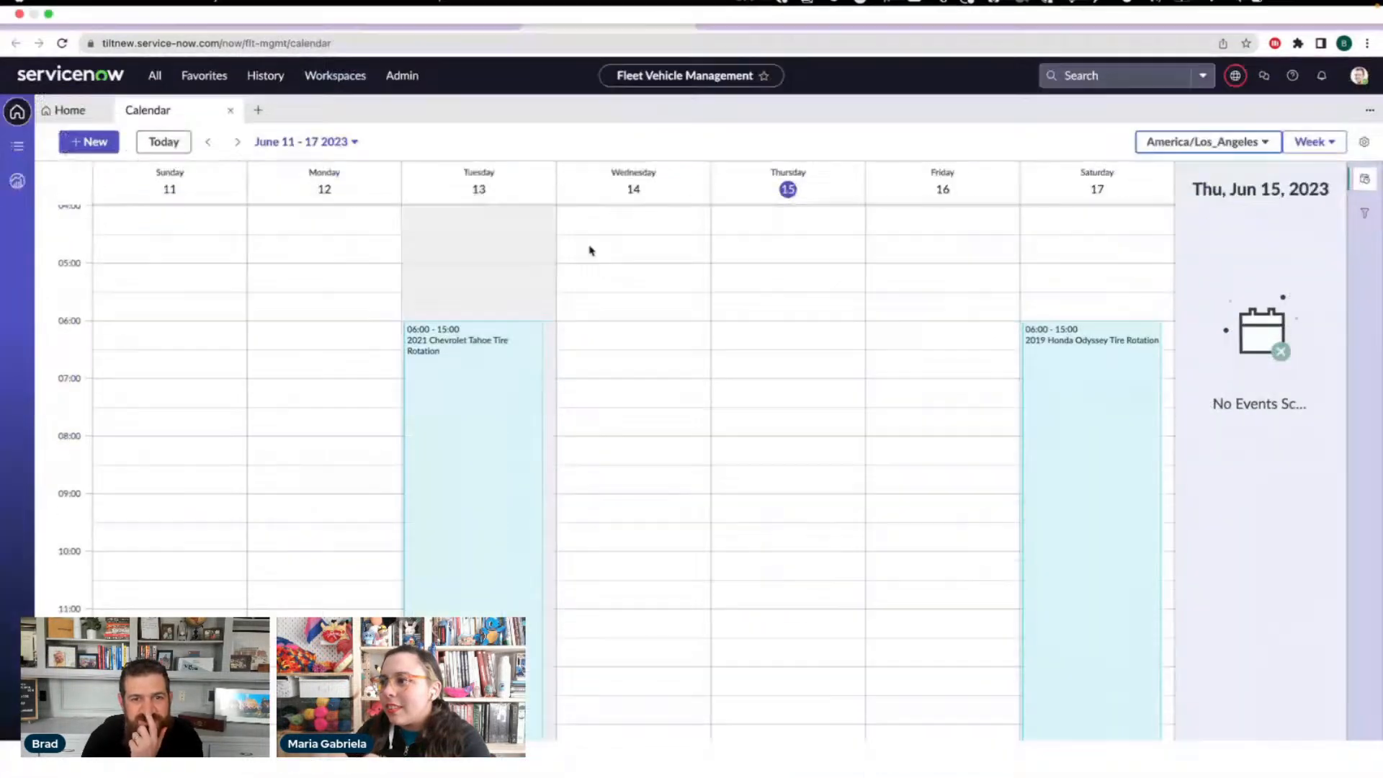
pyautogui.click(618, 351)
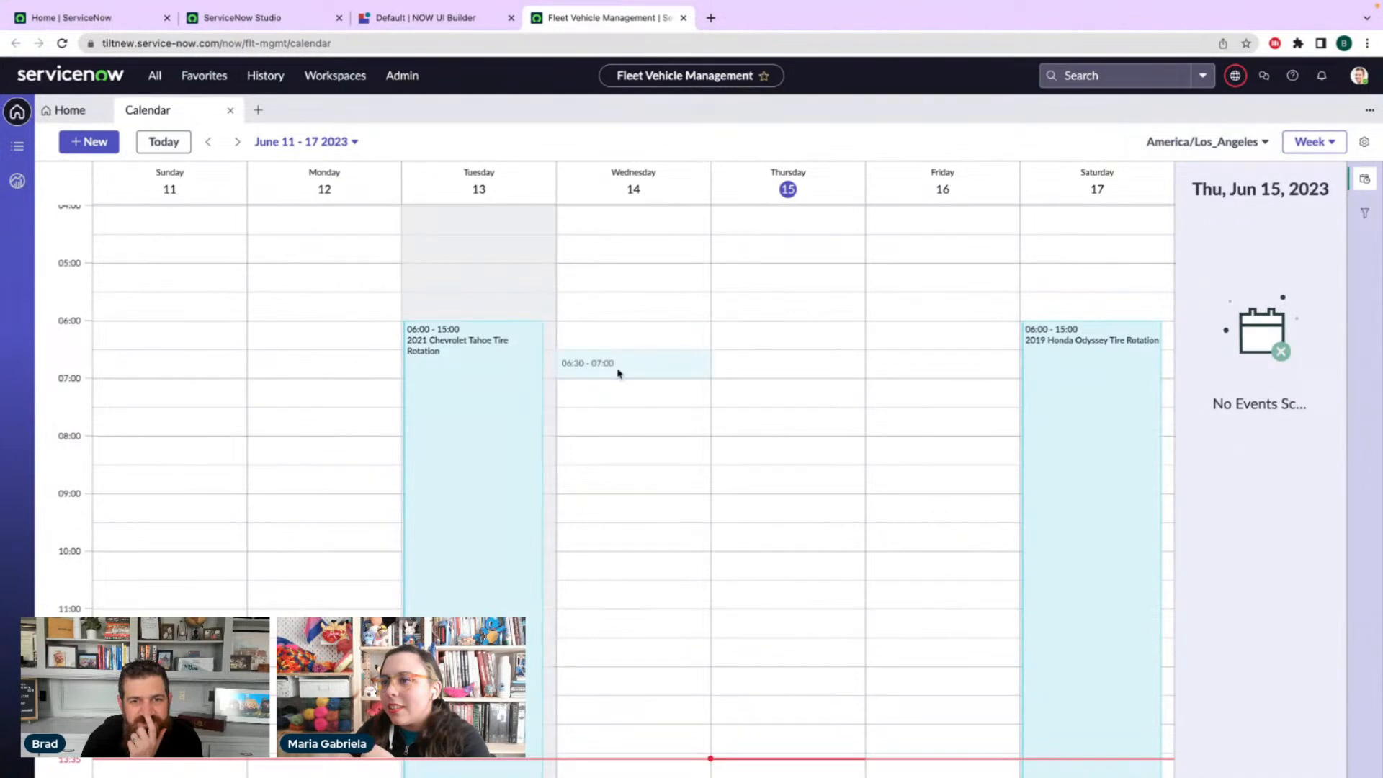
pyautogui.moveTo(651, 378); pyautogui.dragTo(740, 365)
pyautogui.moveTo(897, 310); pyautogui.dragTo(897, 308)
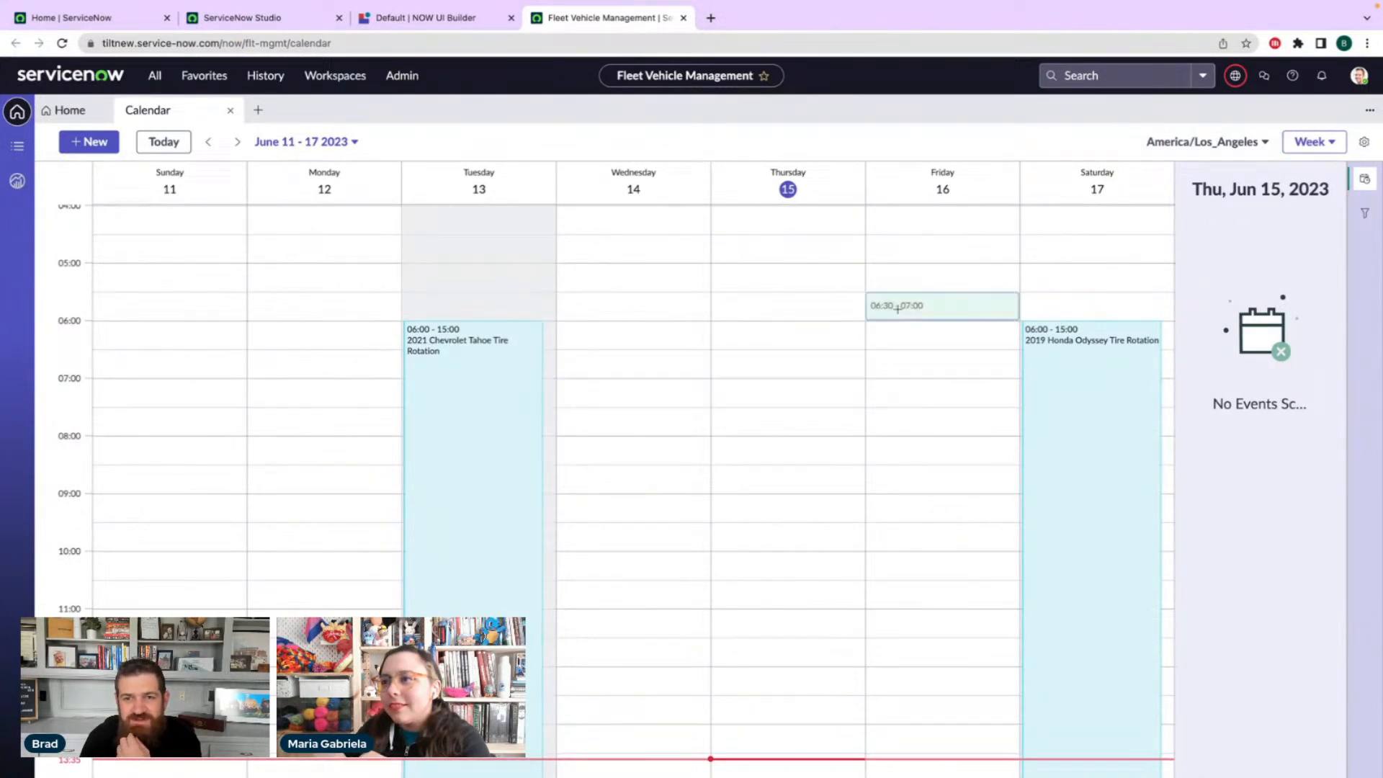
# - In UI Builder, add a "Grid clicked for new event" mapping to Calendar 1 without choosing an event handler
pyautogui.click(436, 19)
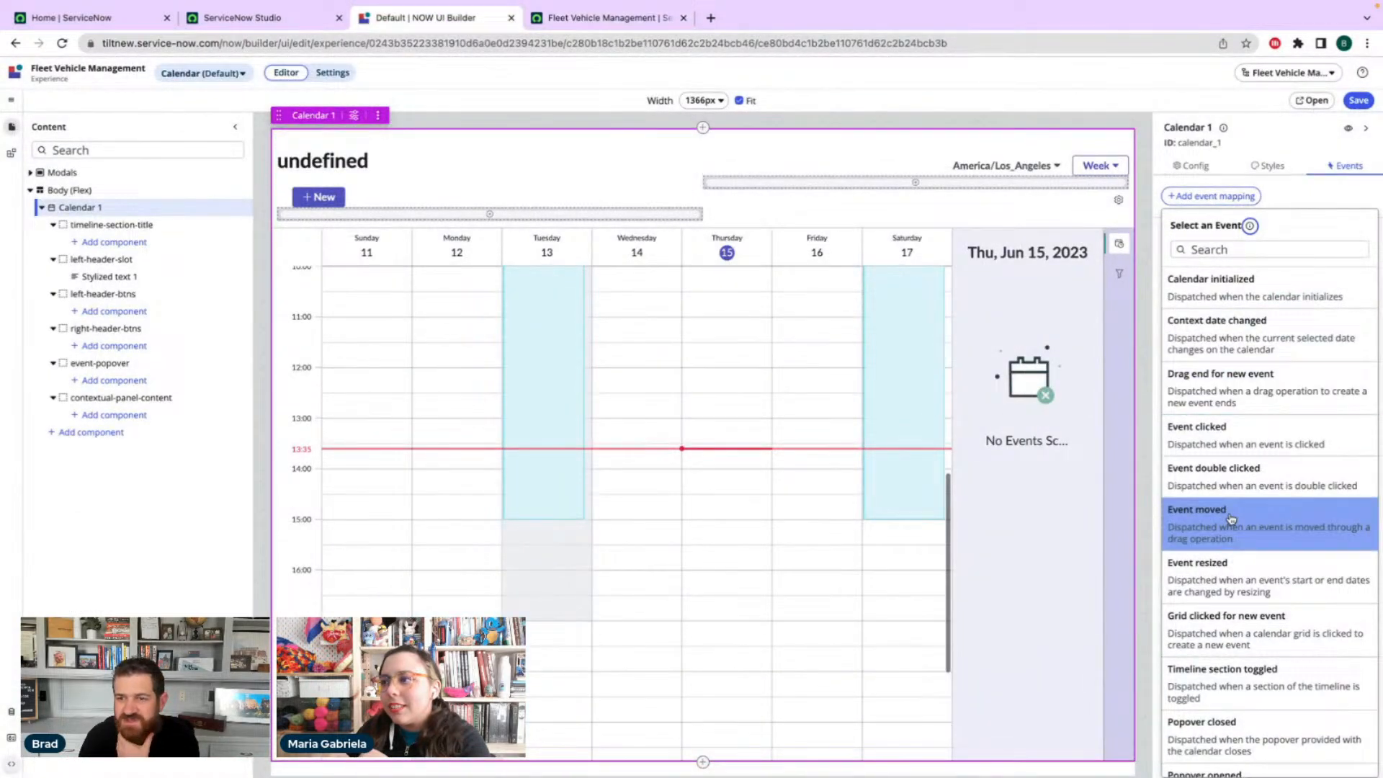
pyautogui.click(1245, 629)
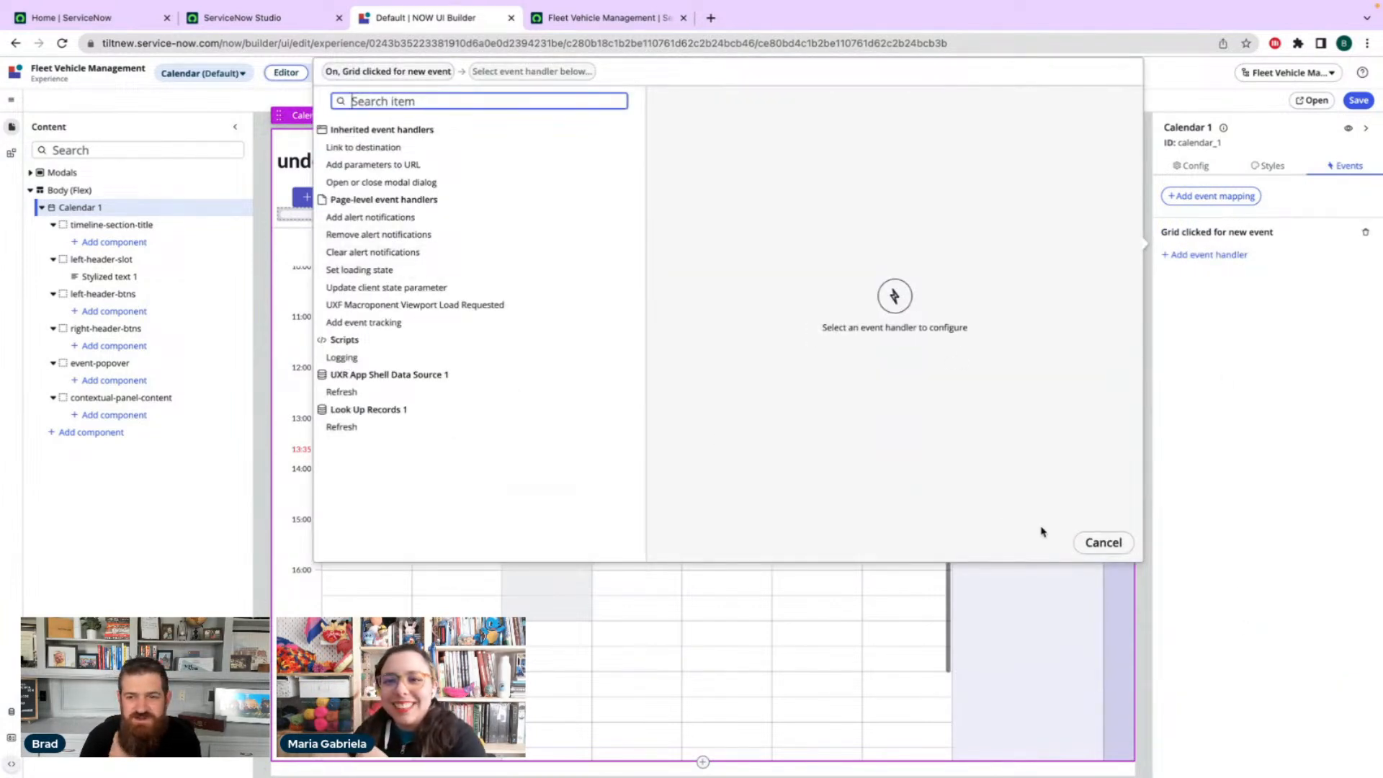
pyautogui.click(1104, 543)
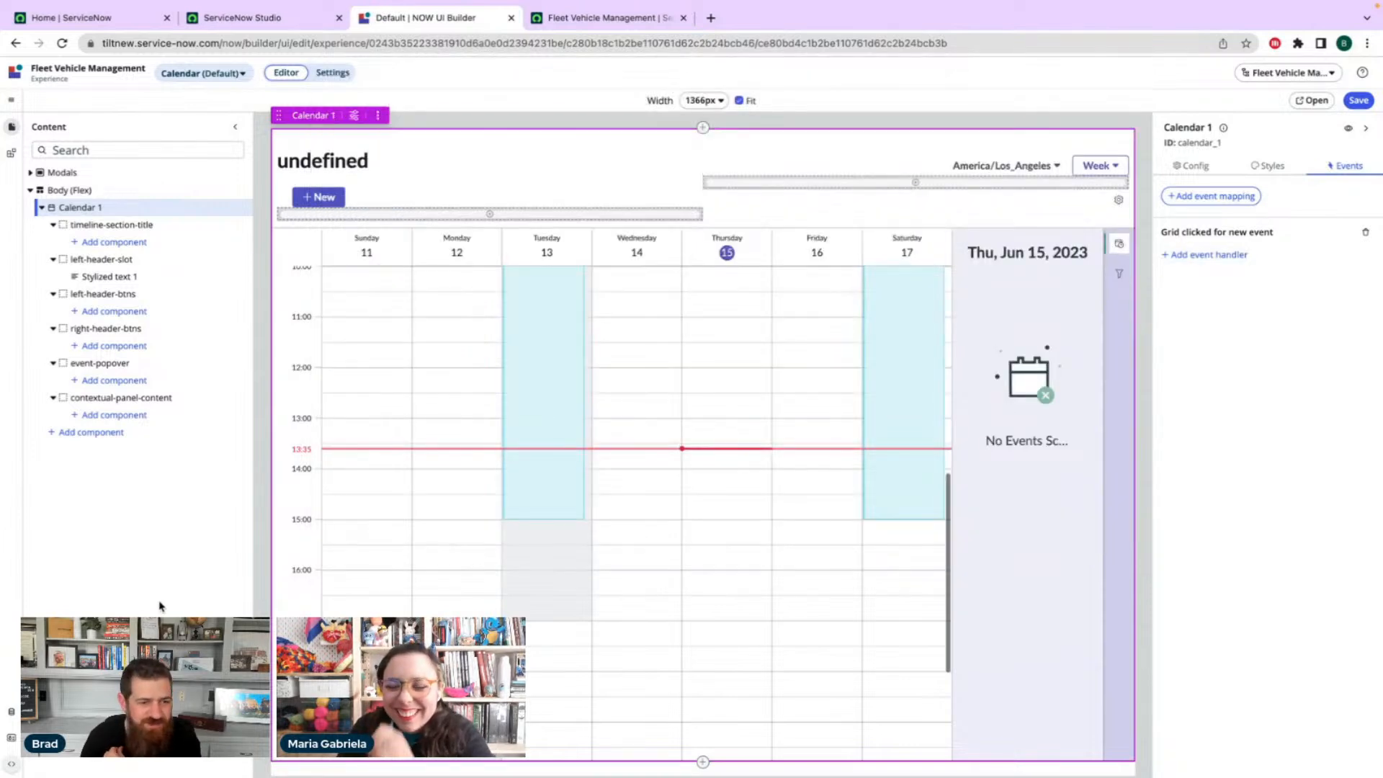
# - Add a page client script named "Event logging"
pyautogui.click(10, 764)
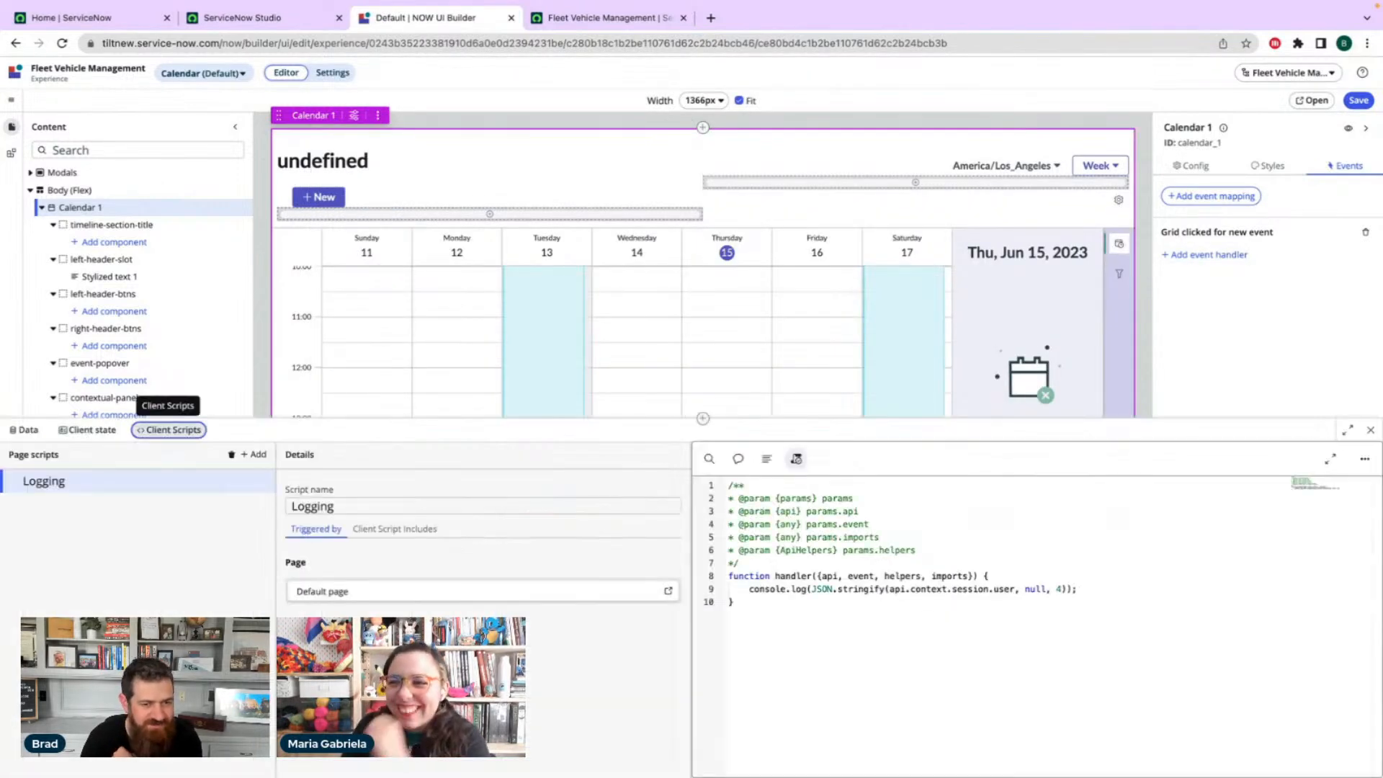
pyautogui.click(255, 454)
pyautogui.click(398, 505)
pyautogui.tripleClick(408, 504)
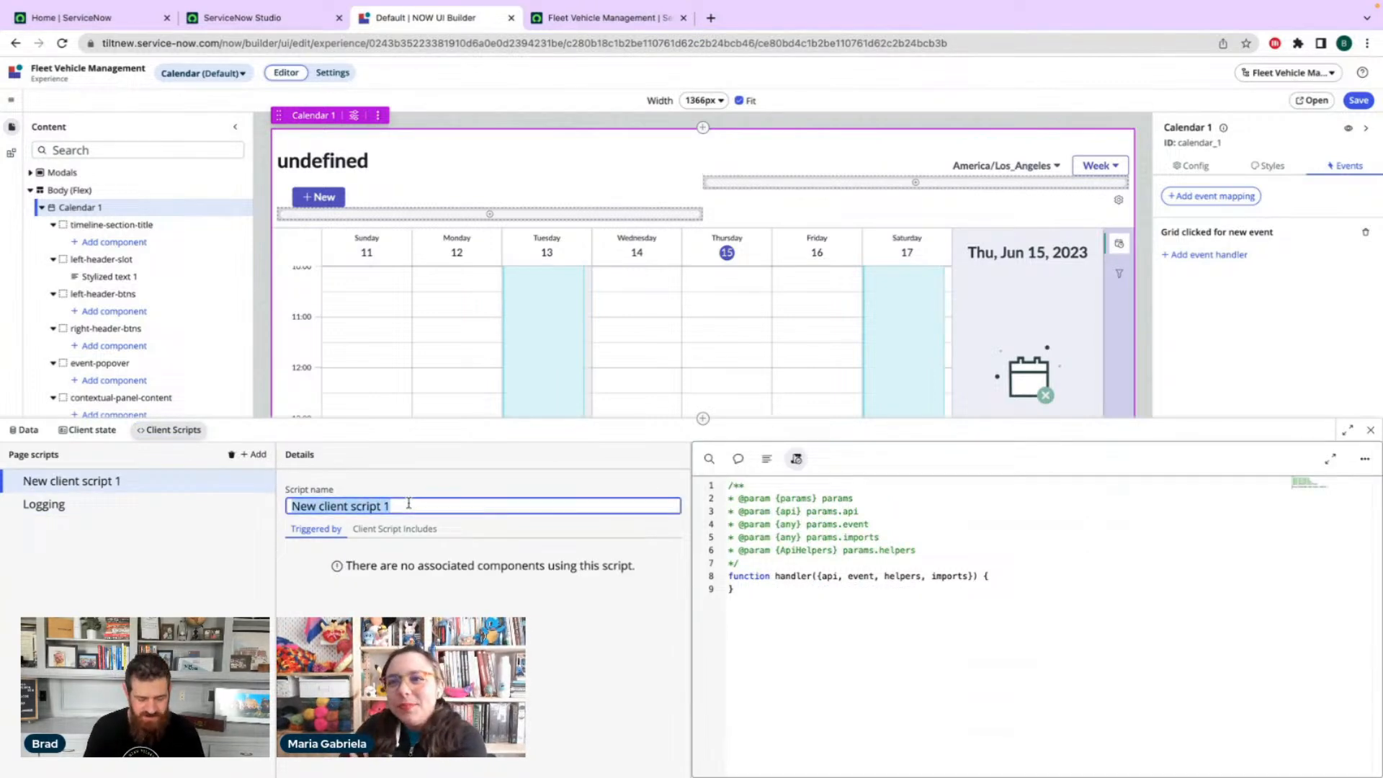
pyautogui.write('Event logging')
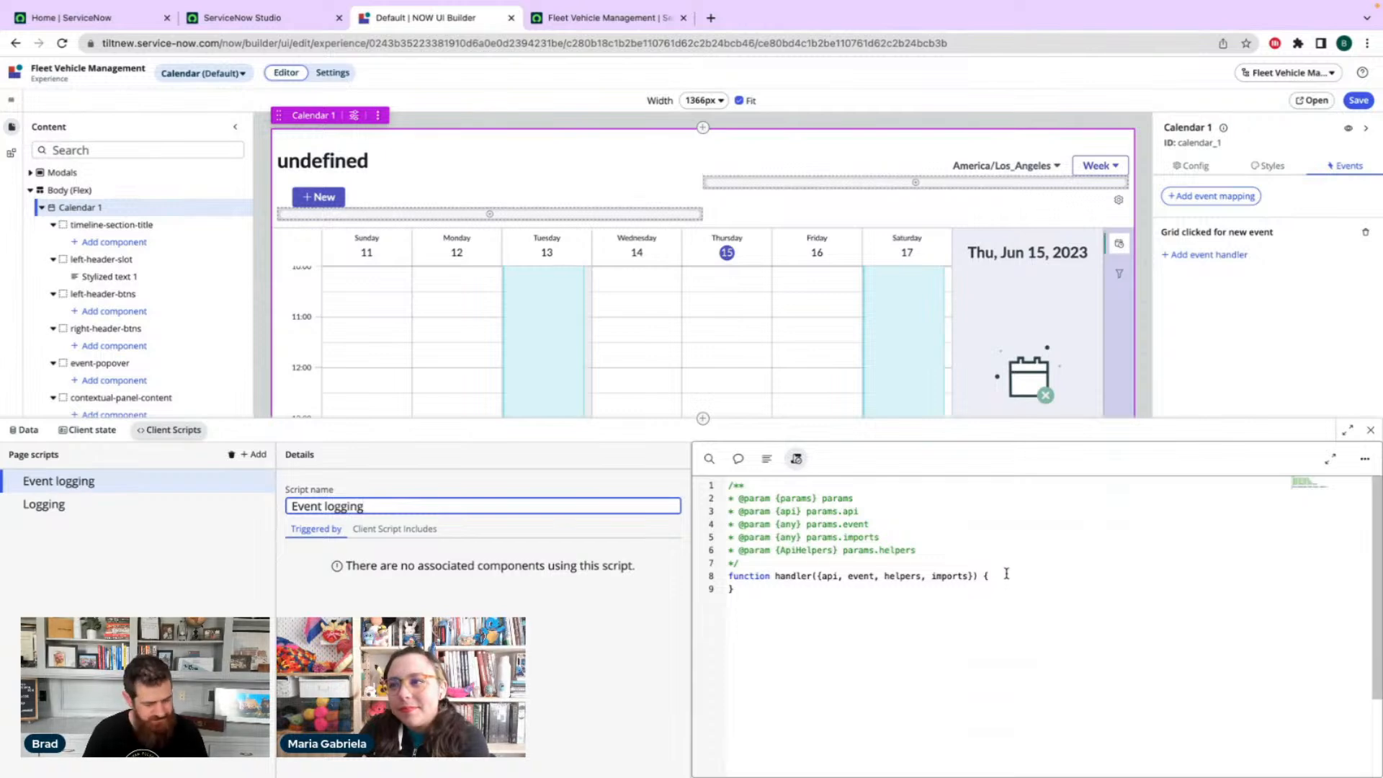
# - Write console.log(JSON.stringify(event.payload, null, 4)); in the Event logging script's handler function and close the script editor
pyautogui.click(1006, 574)
pyautogui.press('Return')
pyautogui.write('con')
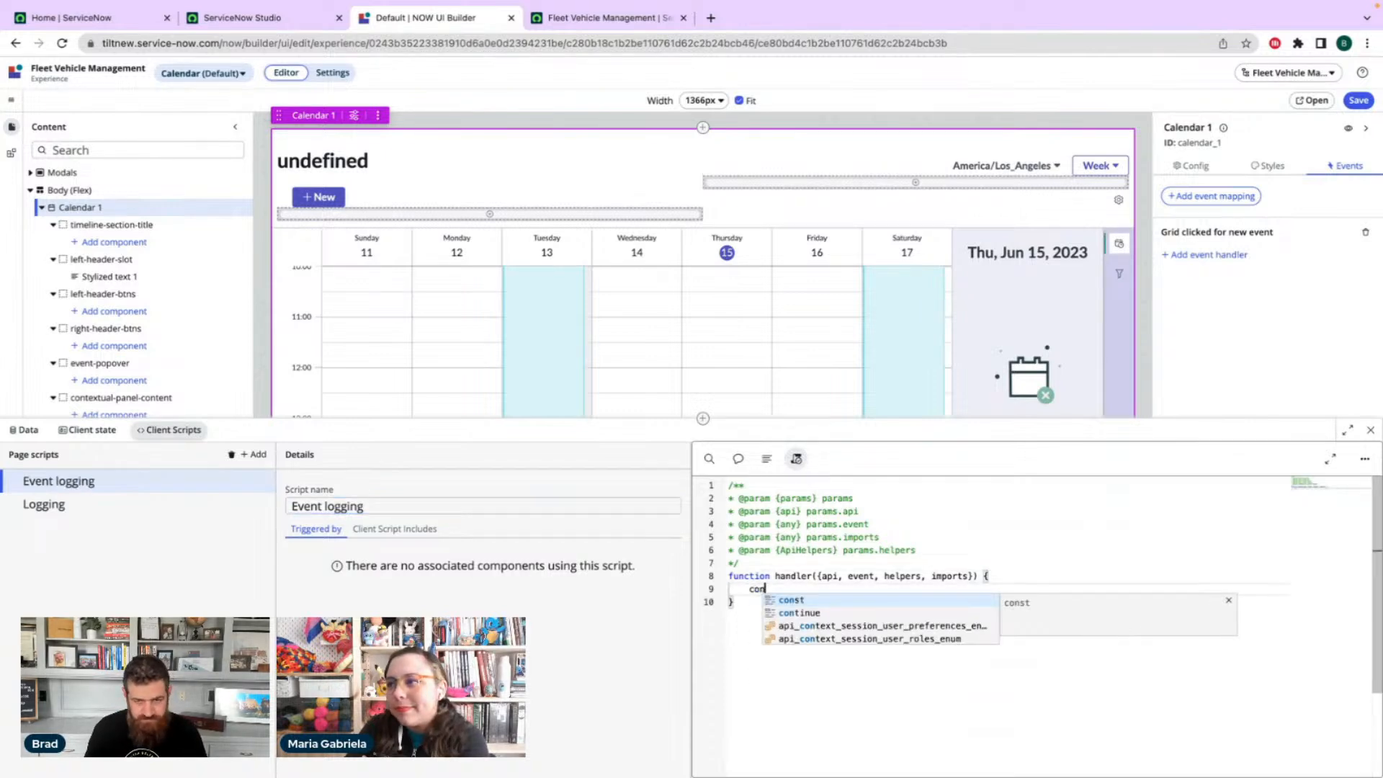
pyautogui.write('sole.log(JSON.')
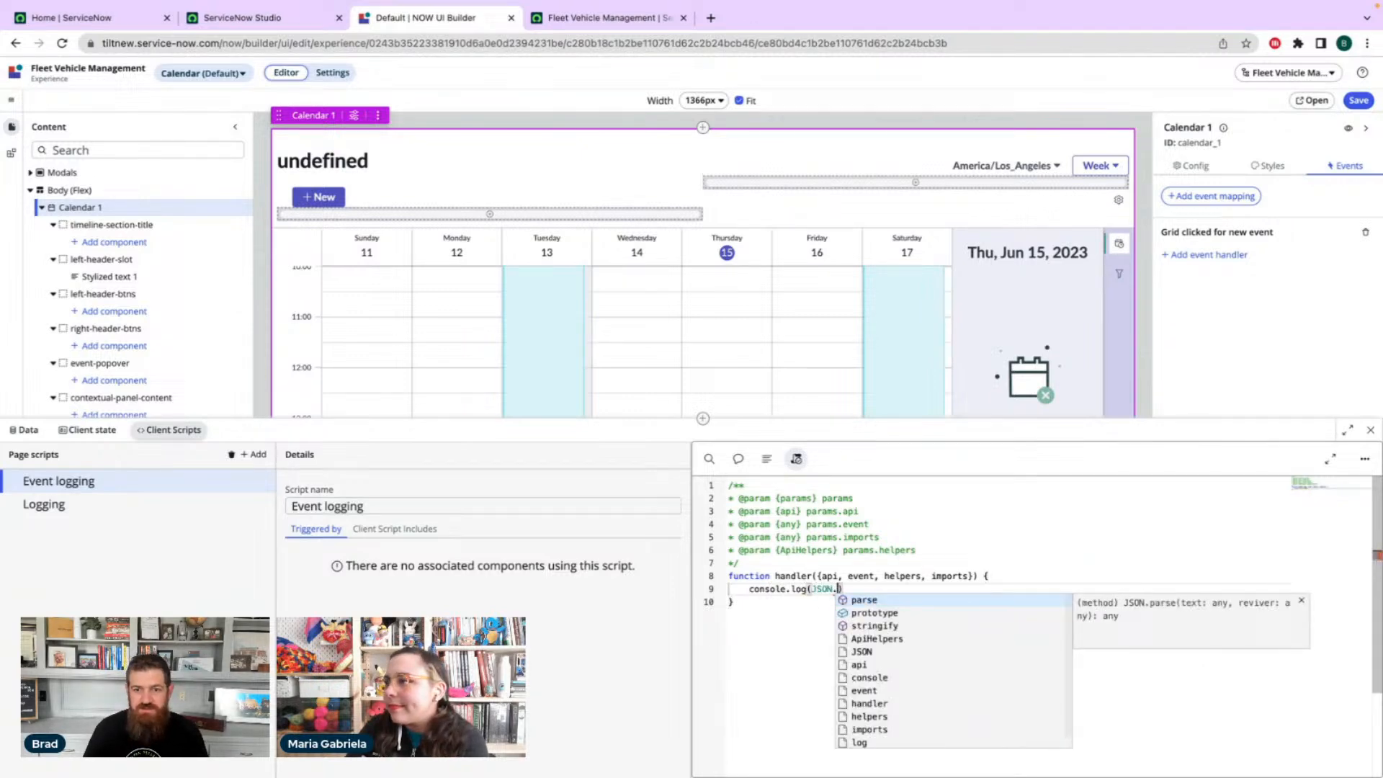
pyautogui.press('Down')
pyautogui.press('Down')
pyautogui.press('Return')
pyautogui.write('(')
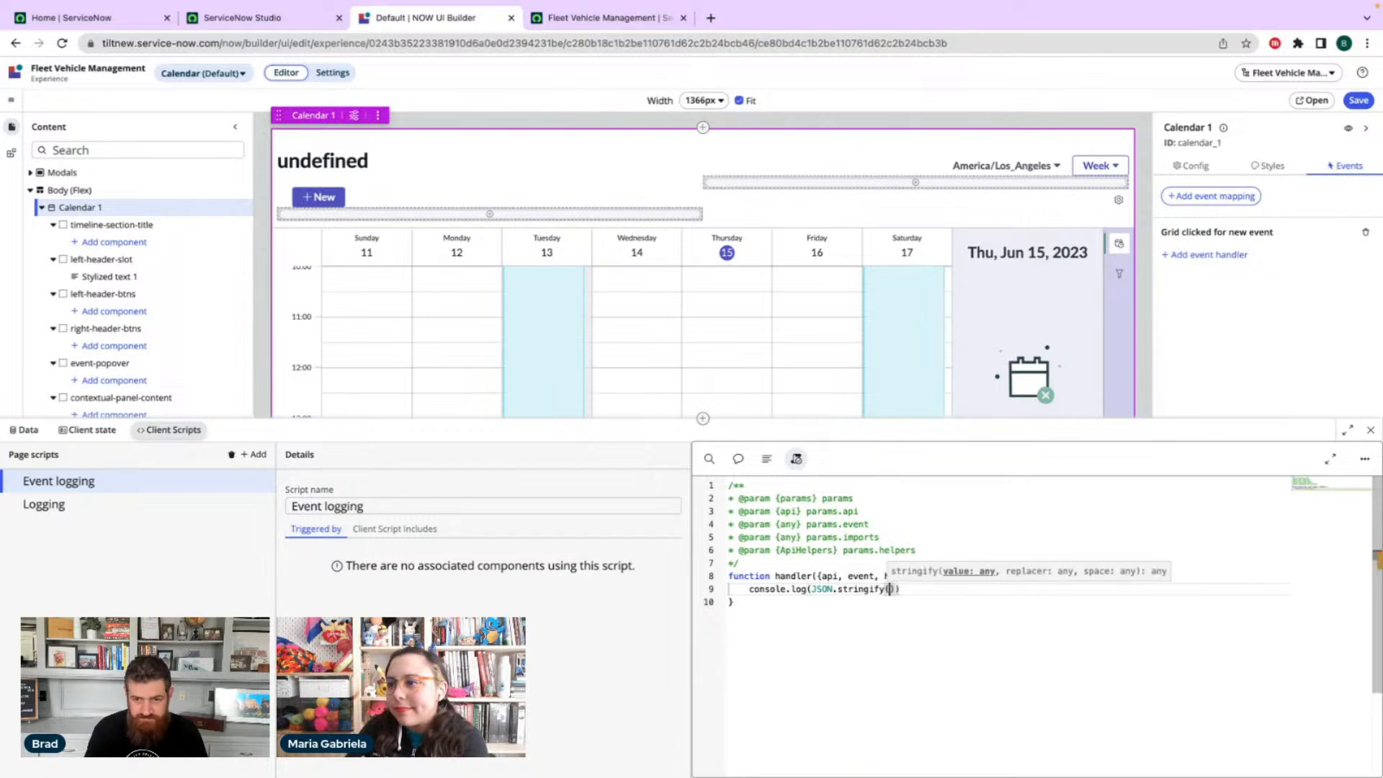
pyautogui.write('event.pa')
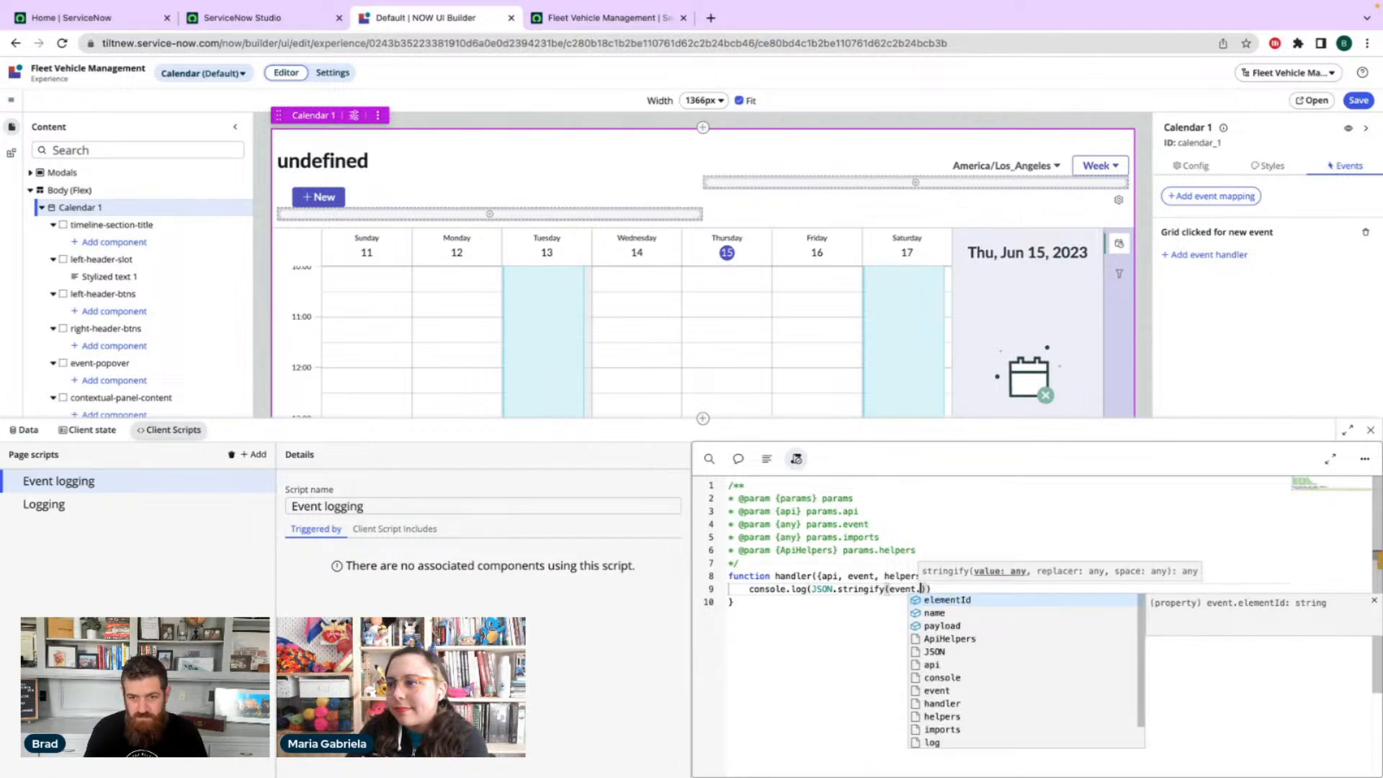
pyautogui.write('yload')
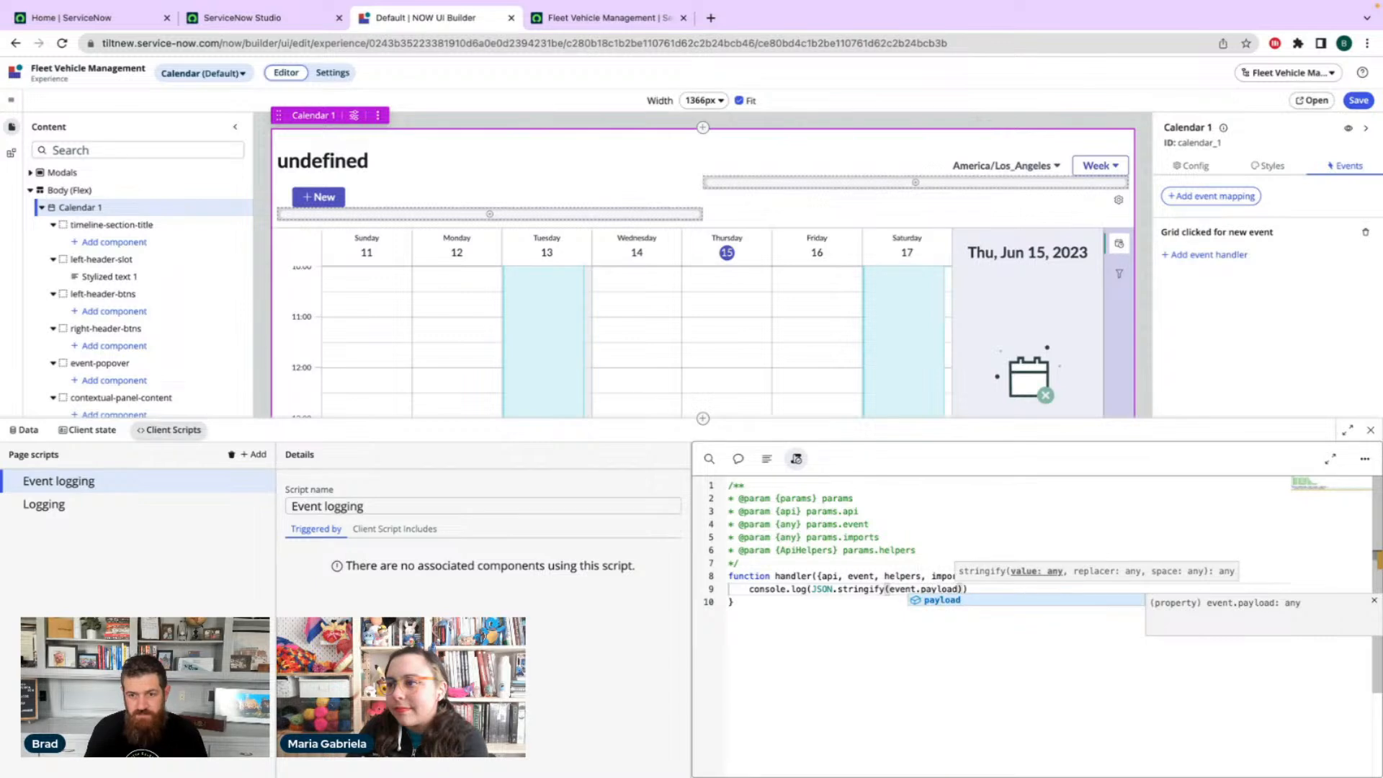
pyautogui.write(', null, 4')
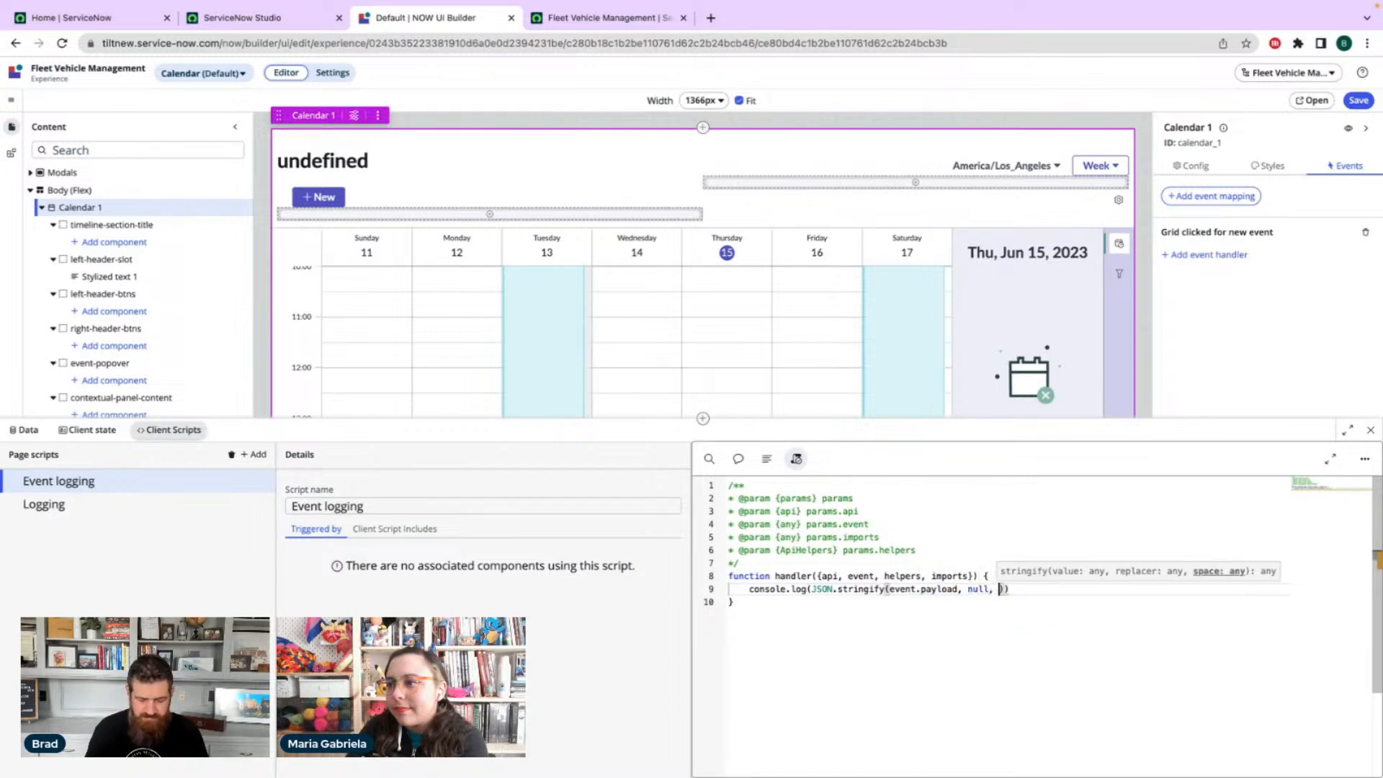
pyautogui.write('));')
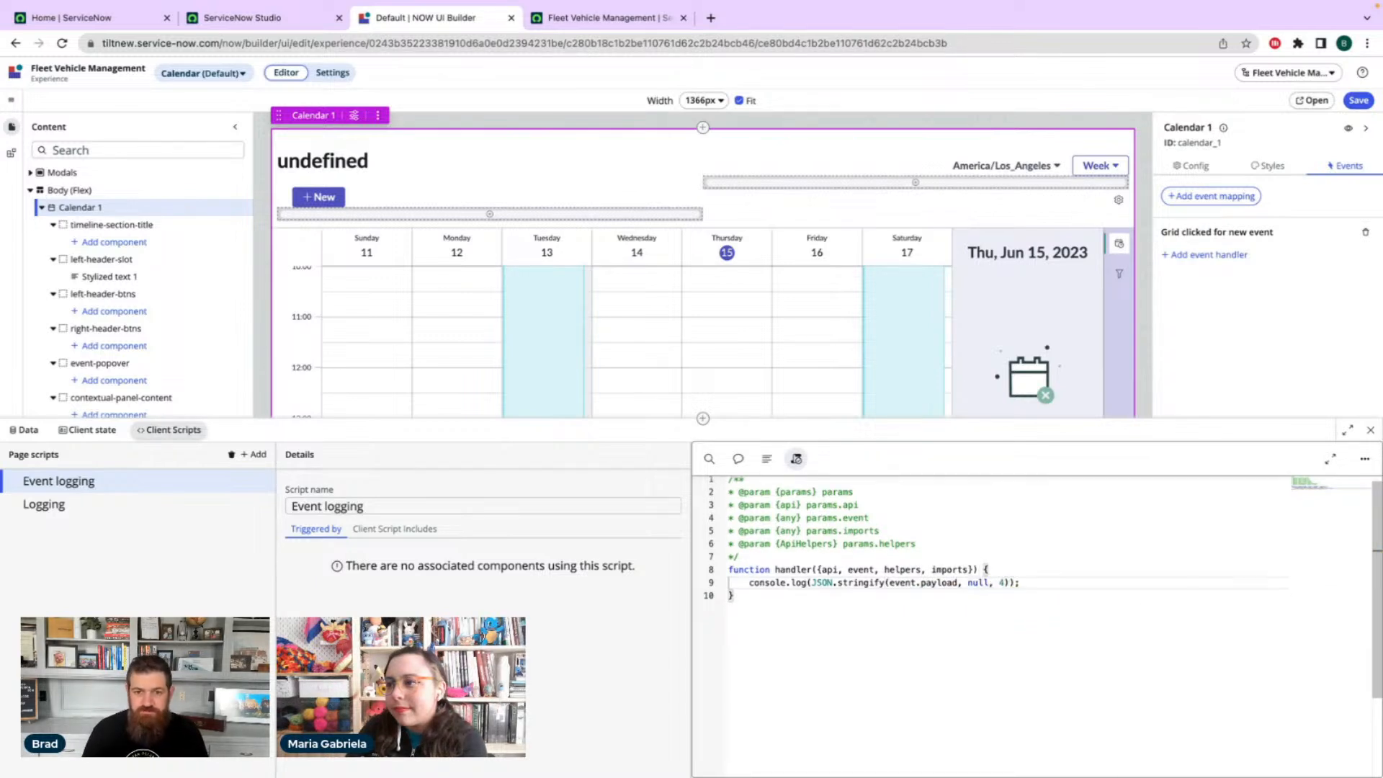
pyautogui.click(1371, 430)
# - Add the Event logging client script as handler for Calendar 1's "Grid clicked for new event" mapping and save the page
pyautogui.click(1193, 256)
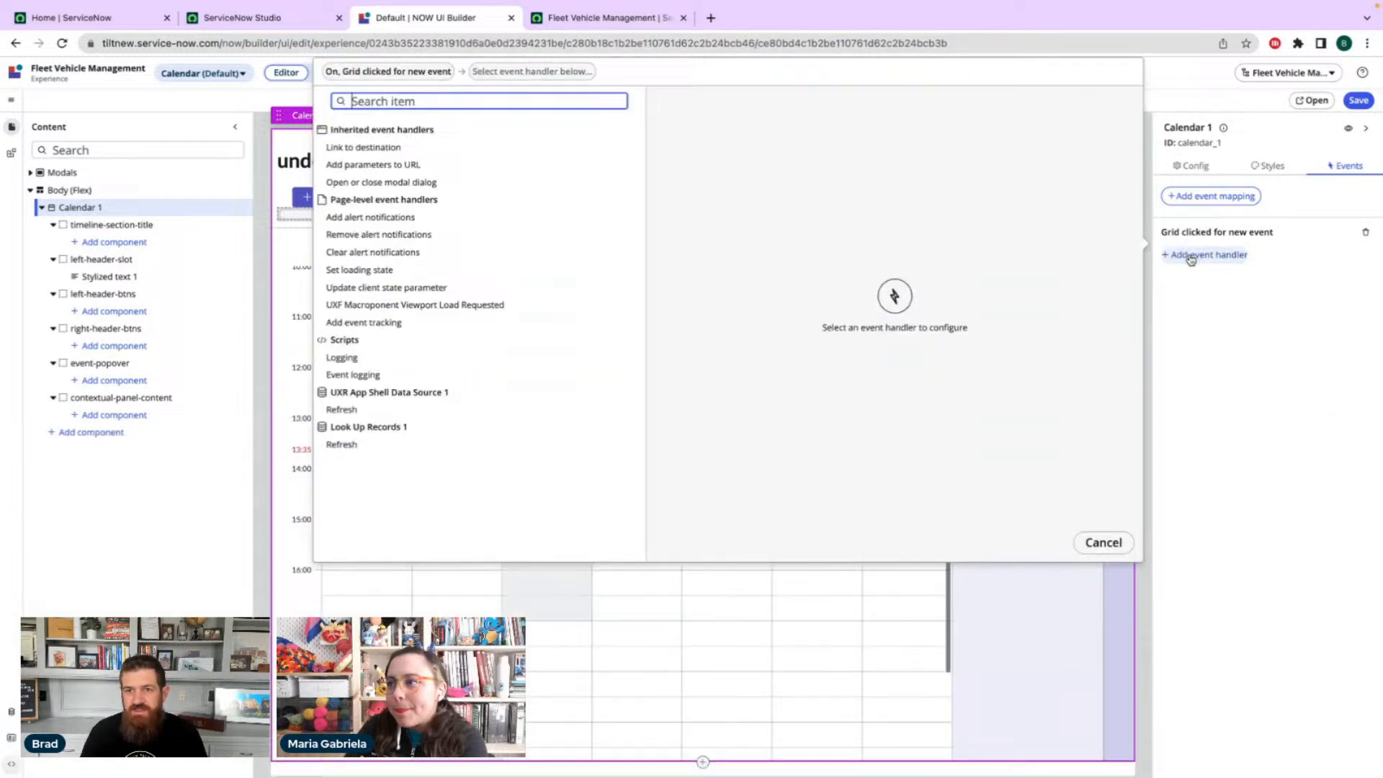
pyautogui.click(364, 375)
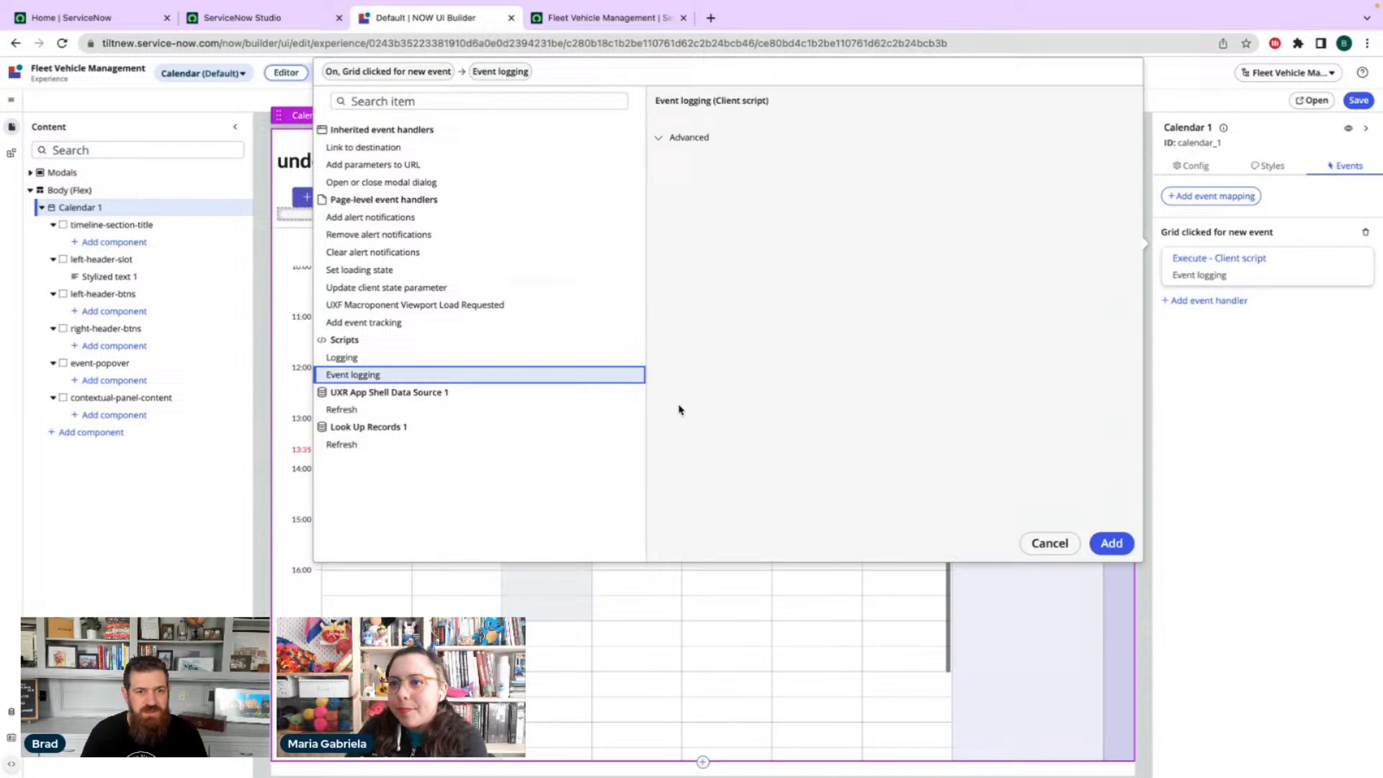
pyautogui.click(1112, 543)
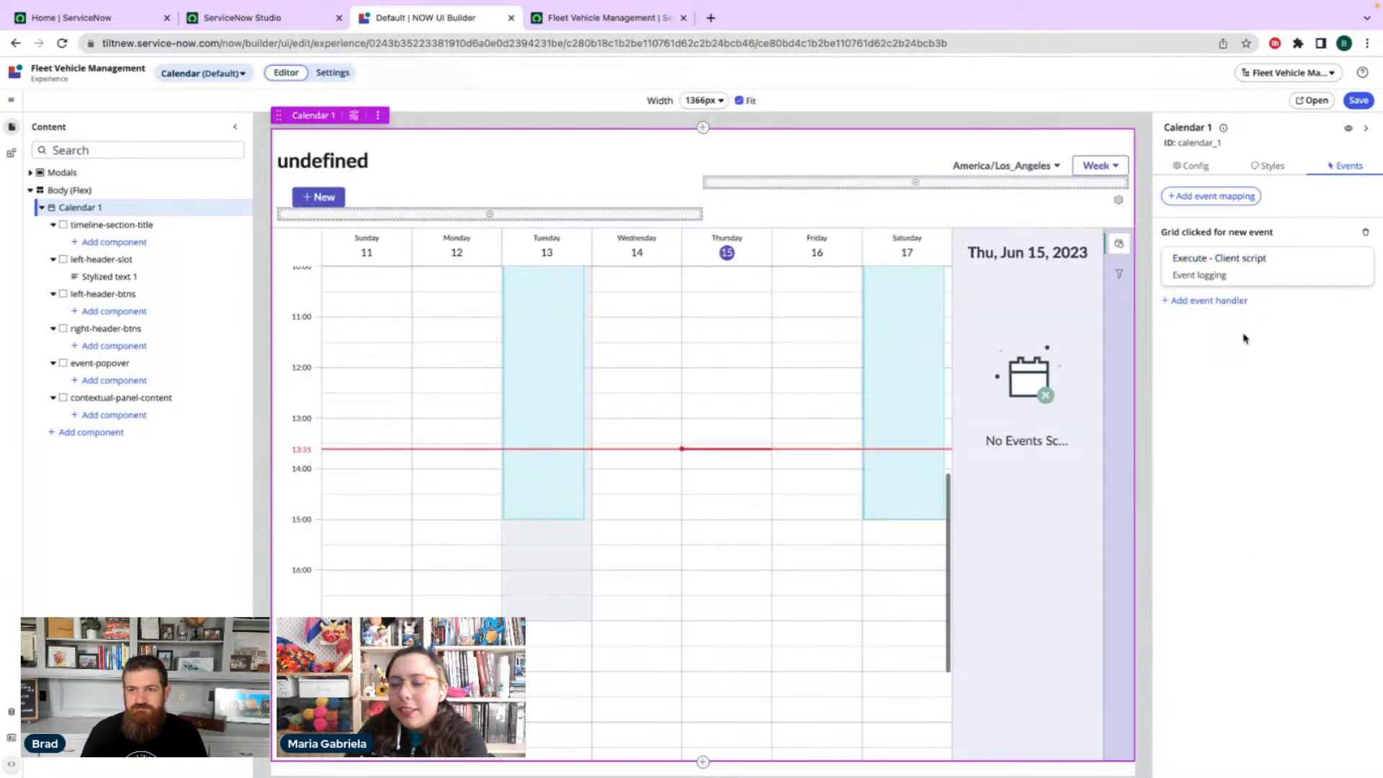
pyautogui.hotkey('ctrl', 's')
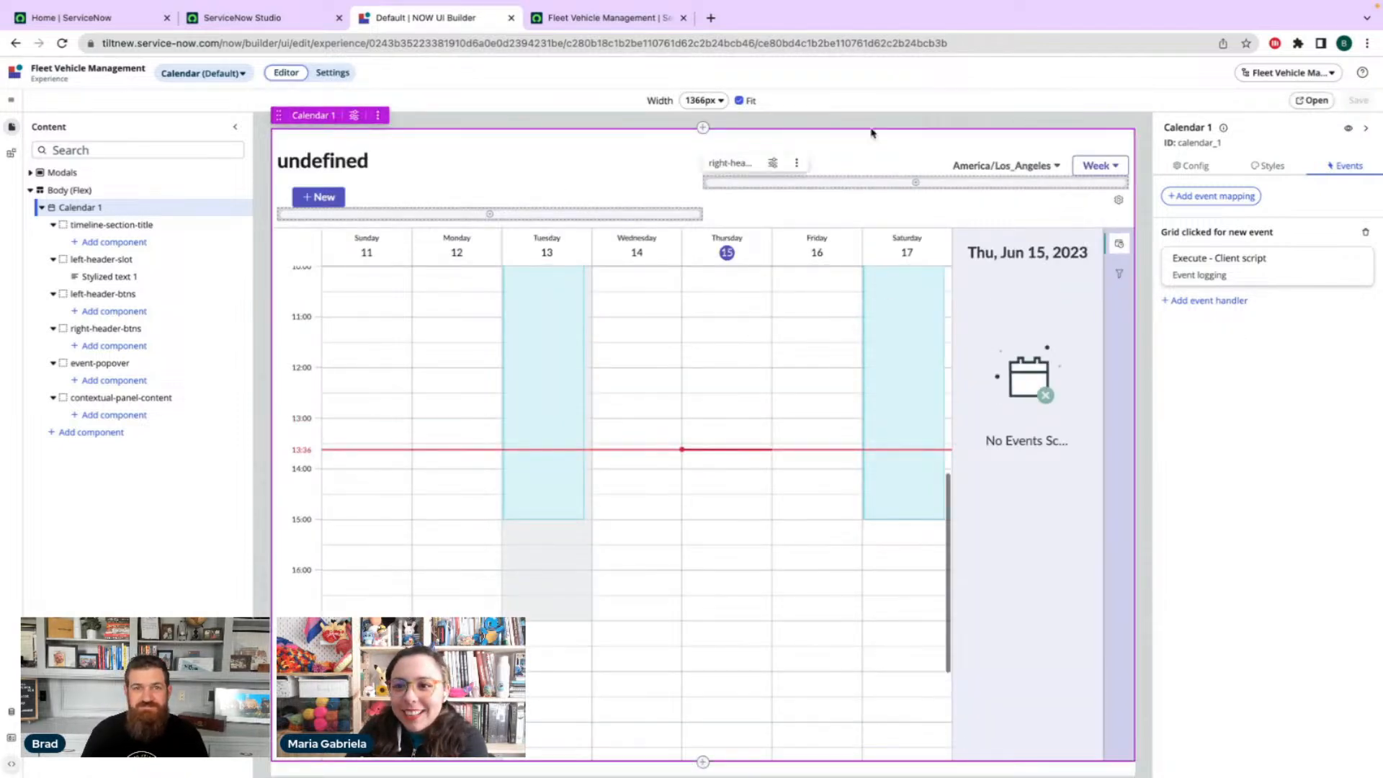
# - Switch to the live Fleet Vehicle Management calendar, reload it, and open the browser's developer console with most of the calendar still visible
pyautogui.click(627, 23)
pyautogui.click(454, 19)
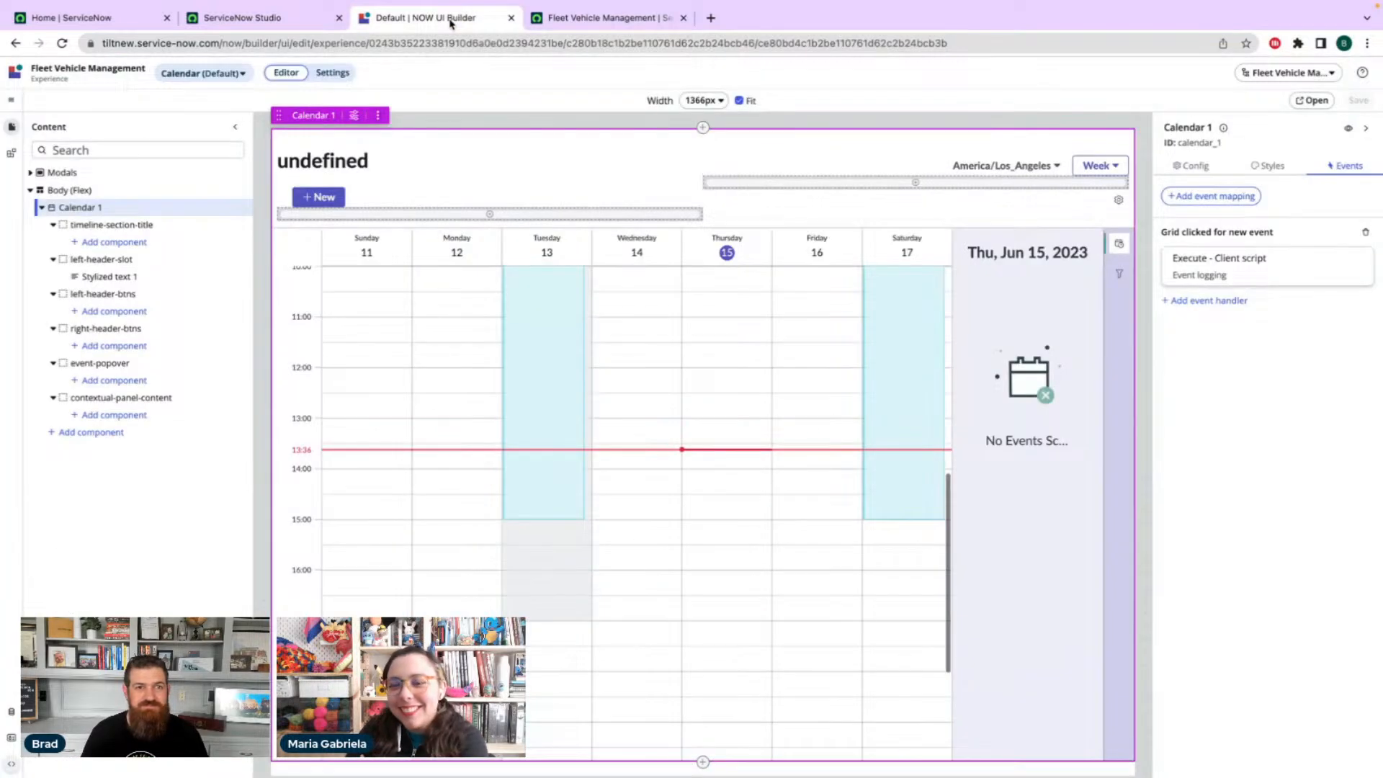
pyautogui.click(562, 23)
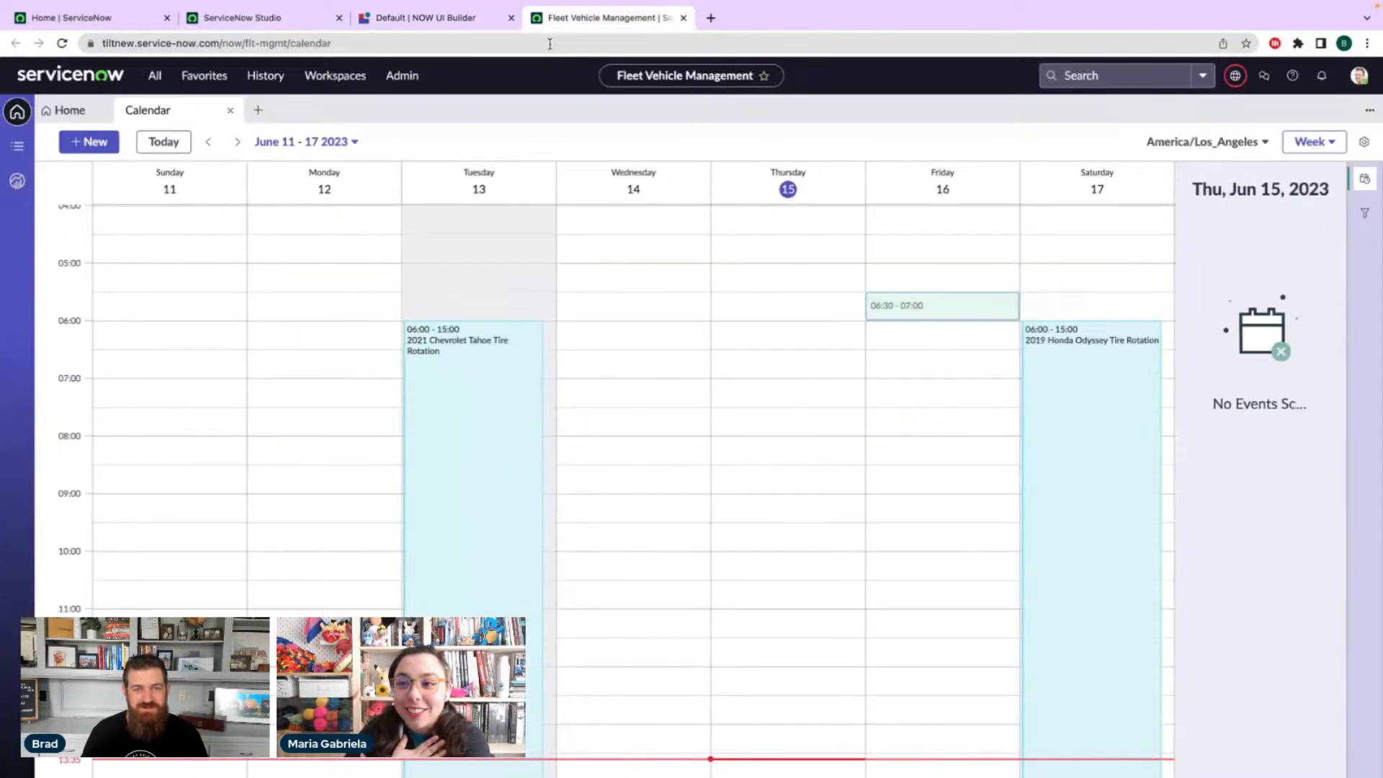
pyautogui.press('super+r')
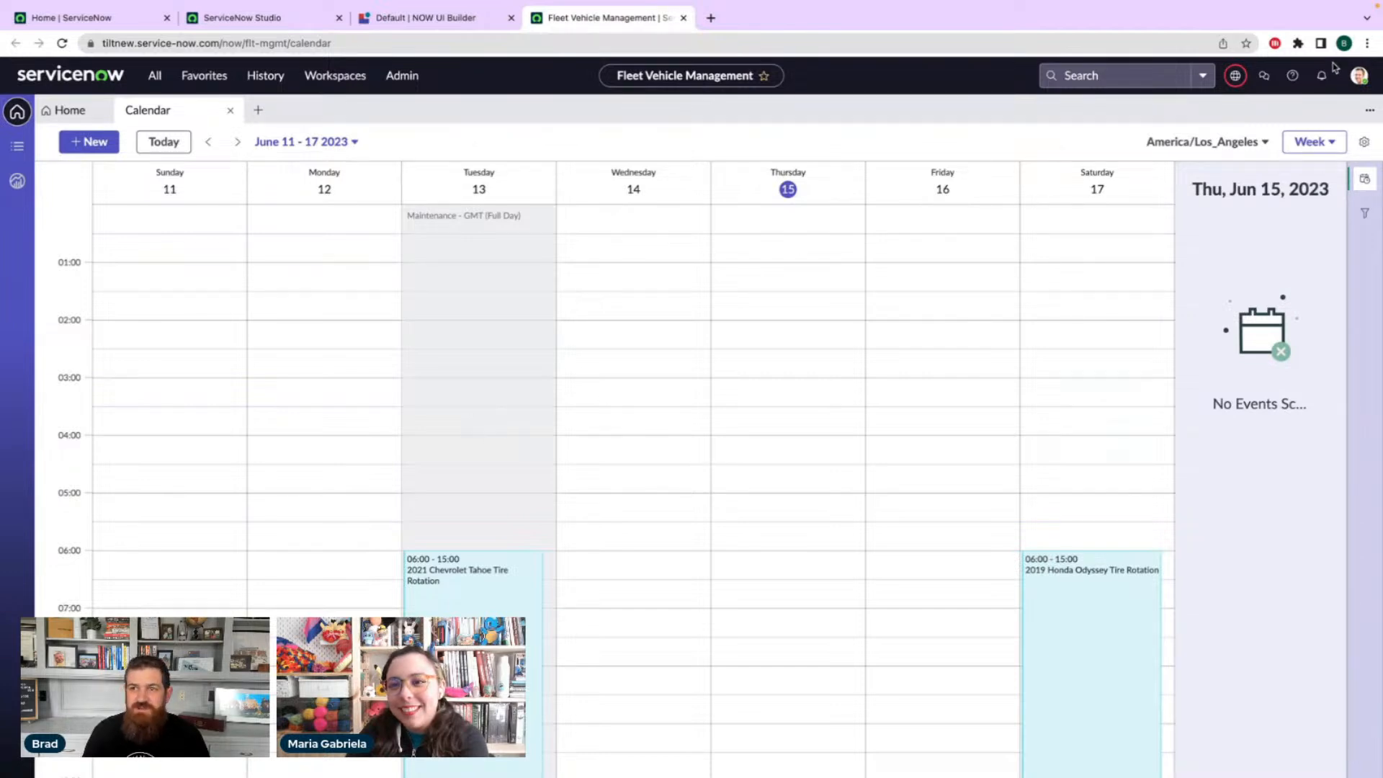
pyautogui.click(1368, 43)
pyautogui.moveTo(1185, 303)
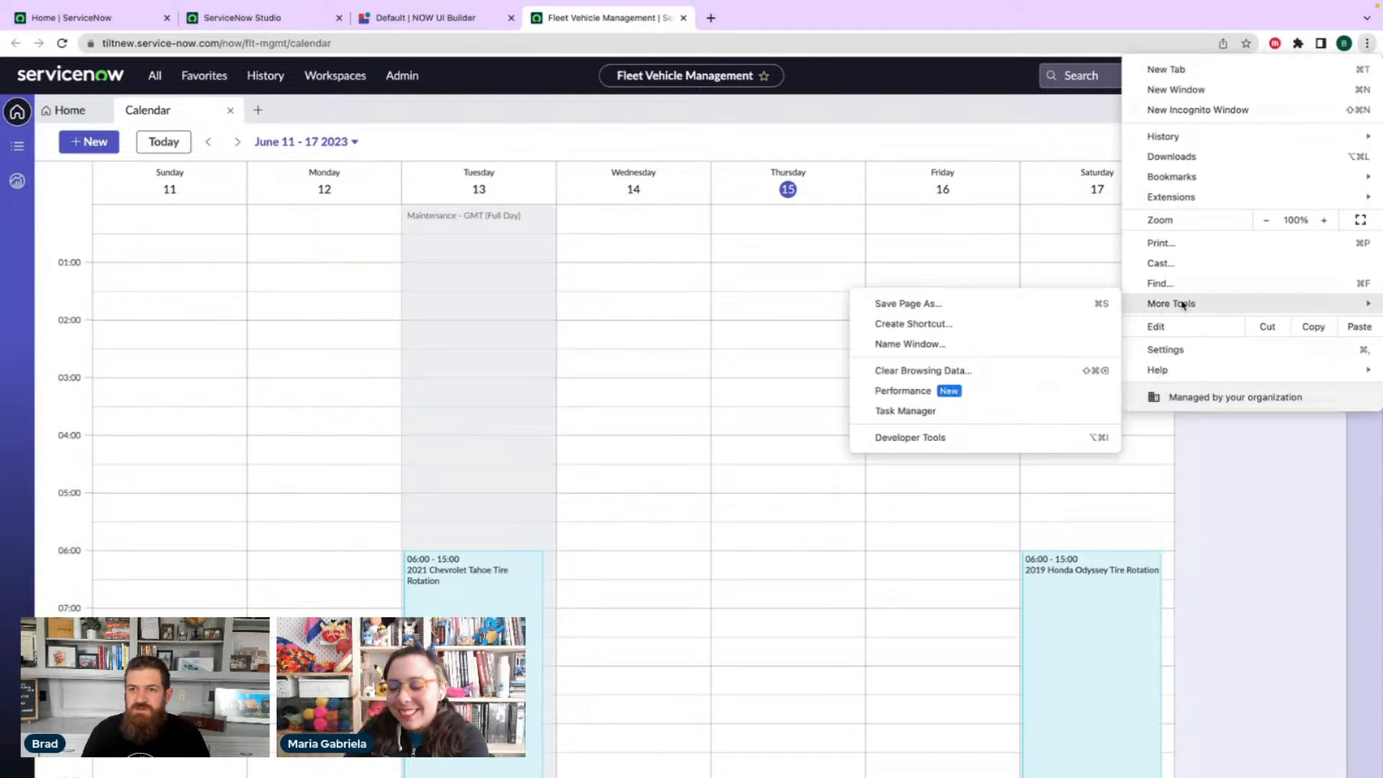
pyautogui.click(910, 437)
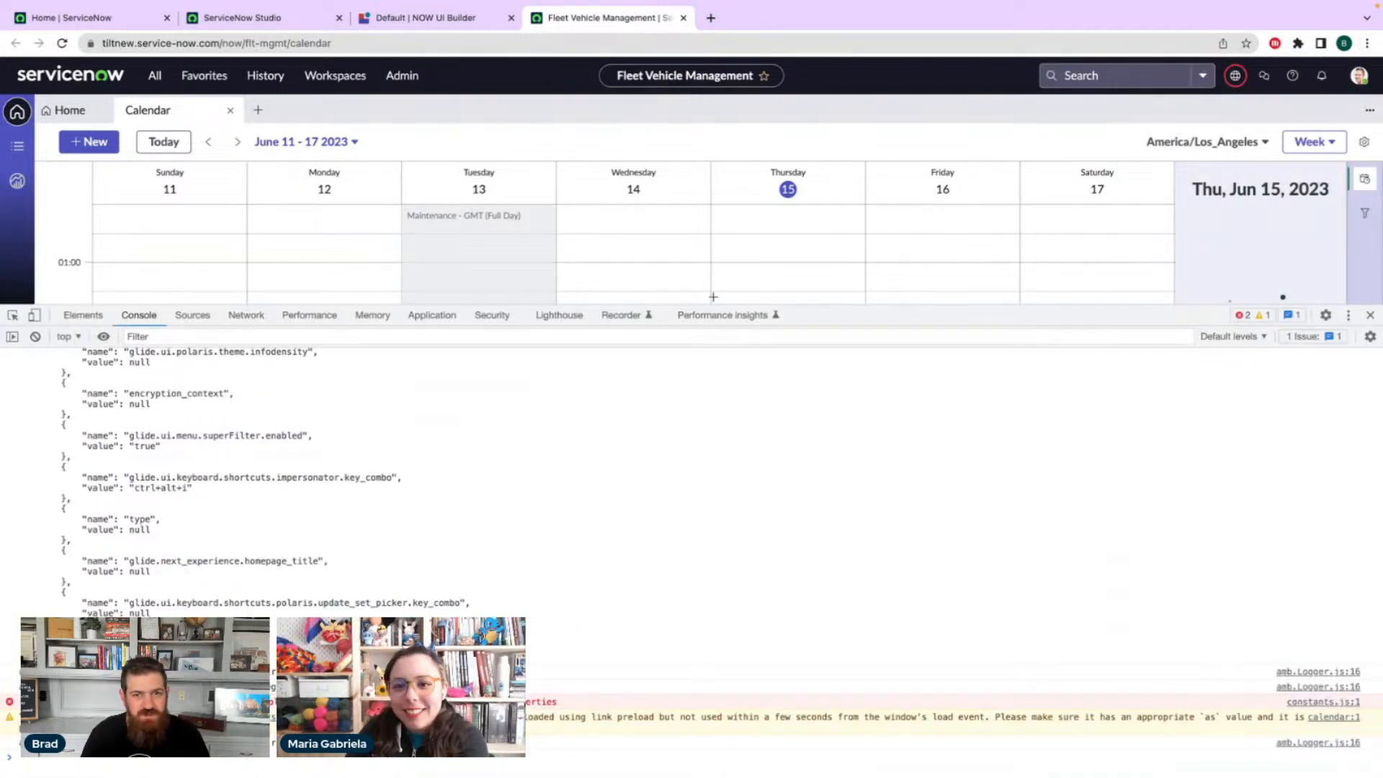
pyautogui.moveTo(814, 309); pyautogui.dragTo(800, 512)
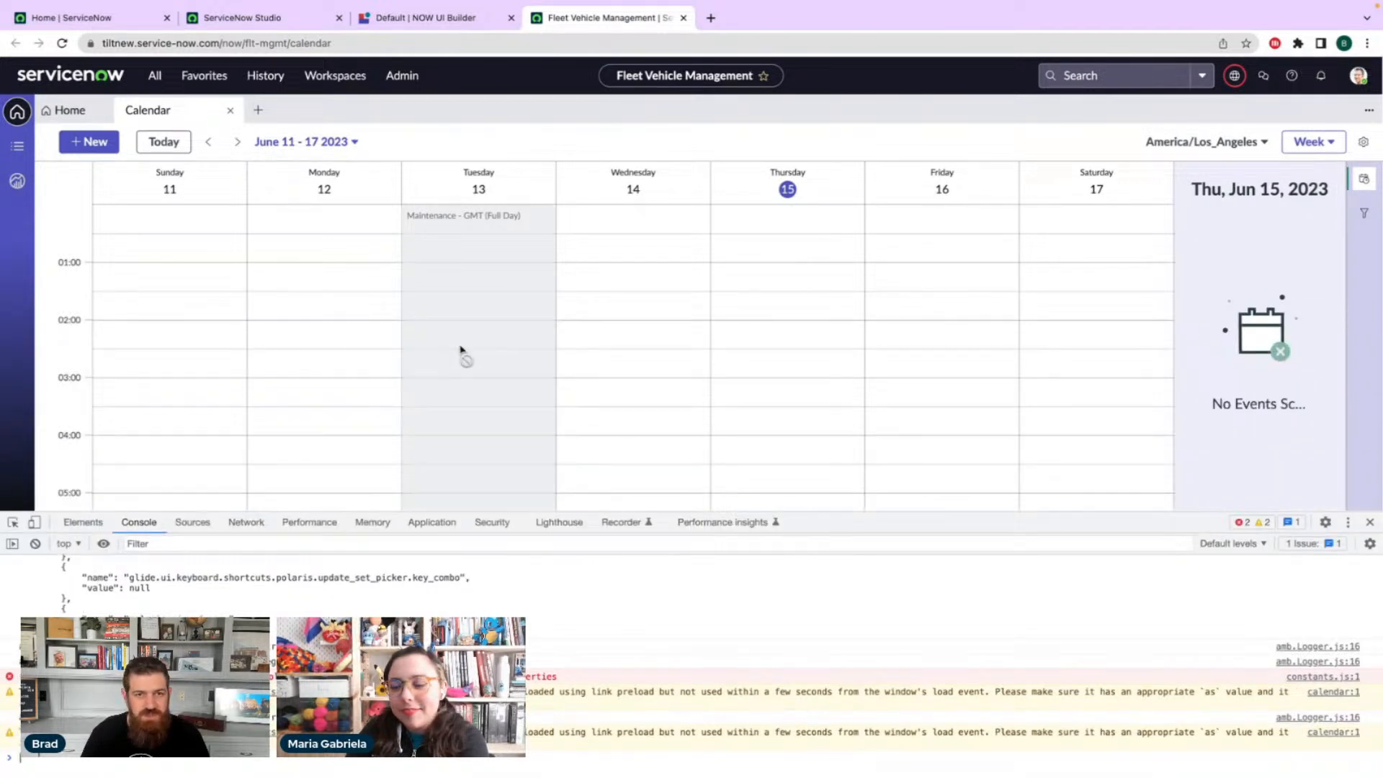
# - Start a new event on Wednesday 14 at 06:00 and examine the start and end values in the logged payload
pyautogui.scroll(-5, 633, 341)
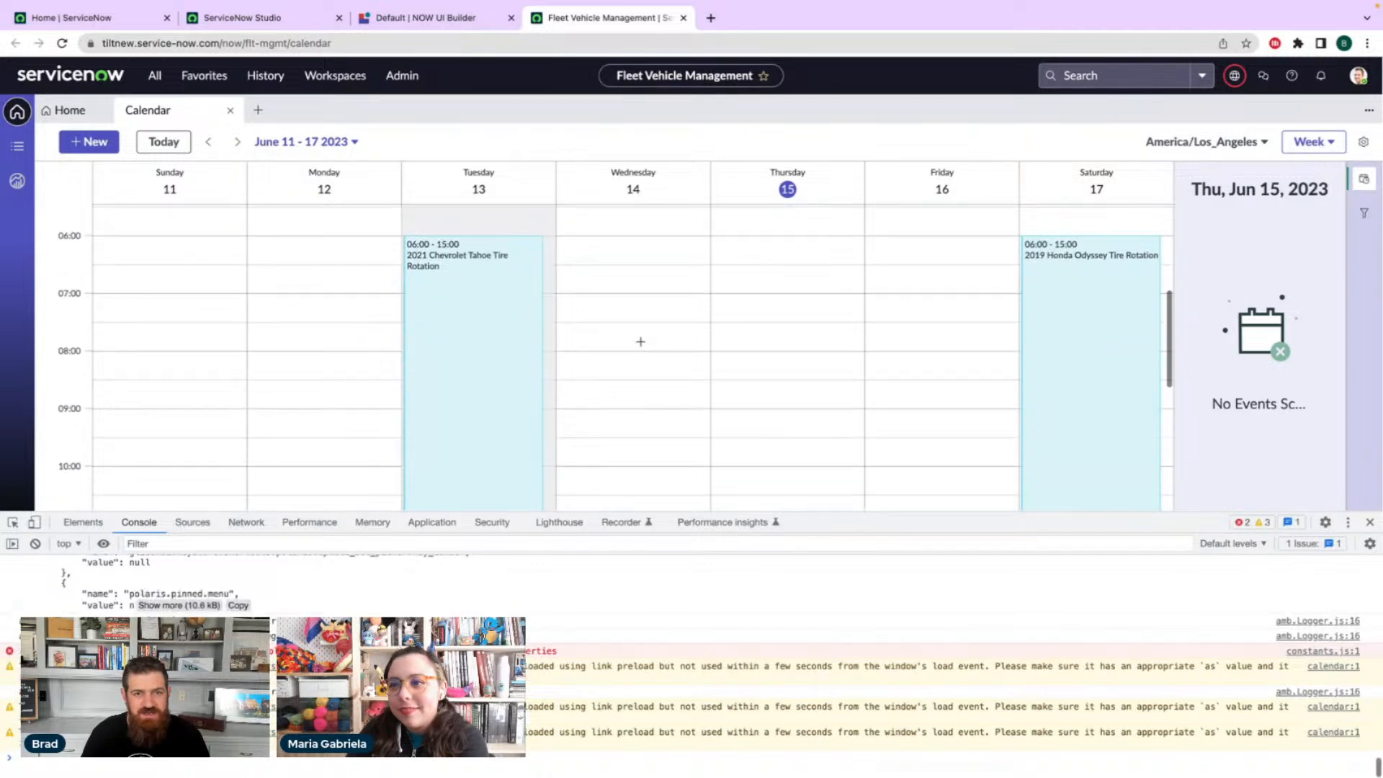
pyautogui.click(625, 239)
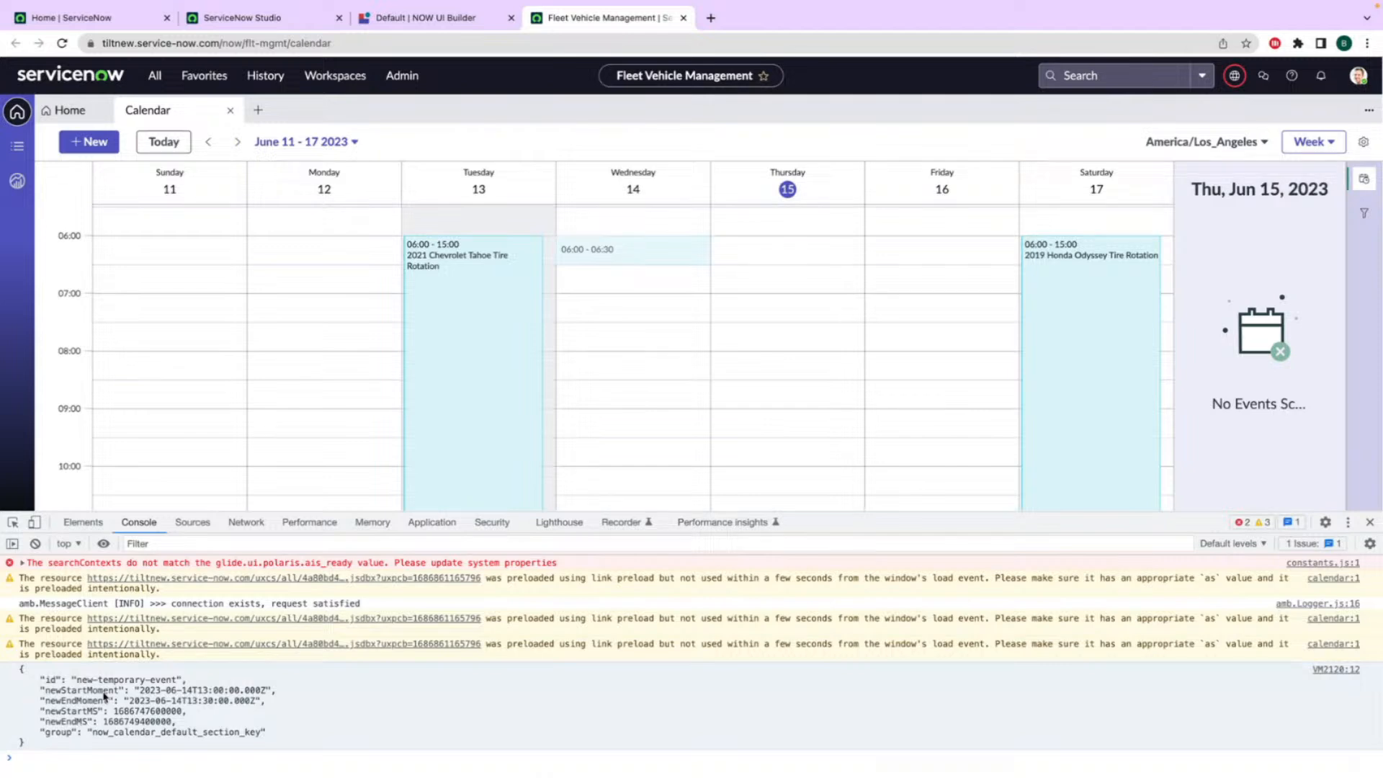
pyautogui.moveTo(185, 726); pyautogui.dragTo(41, 692)
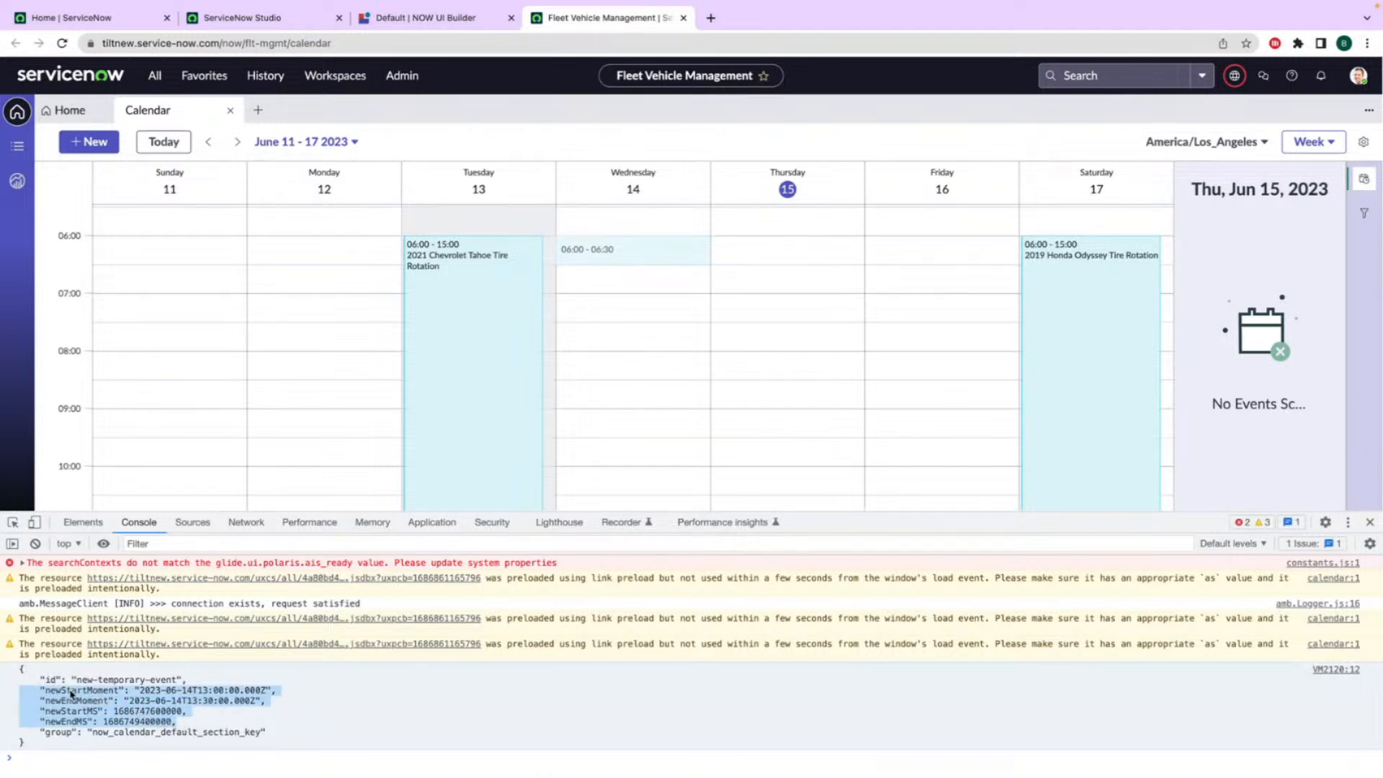
pyautogui.click(93, 694)
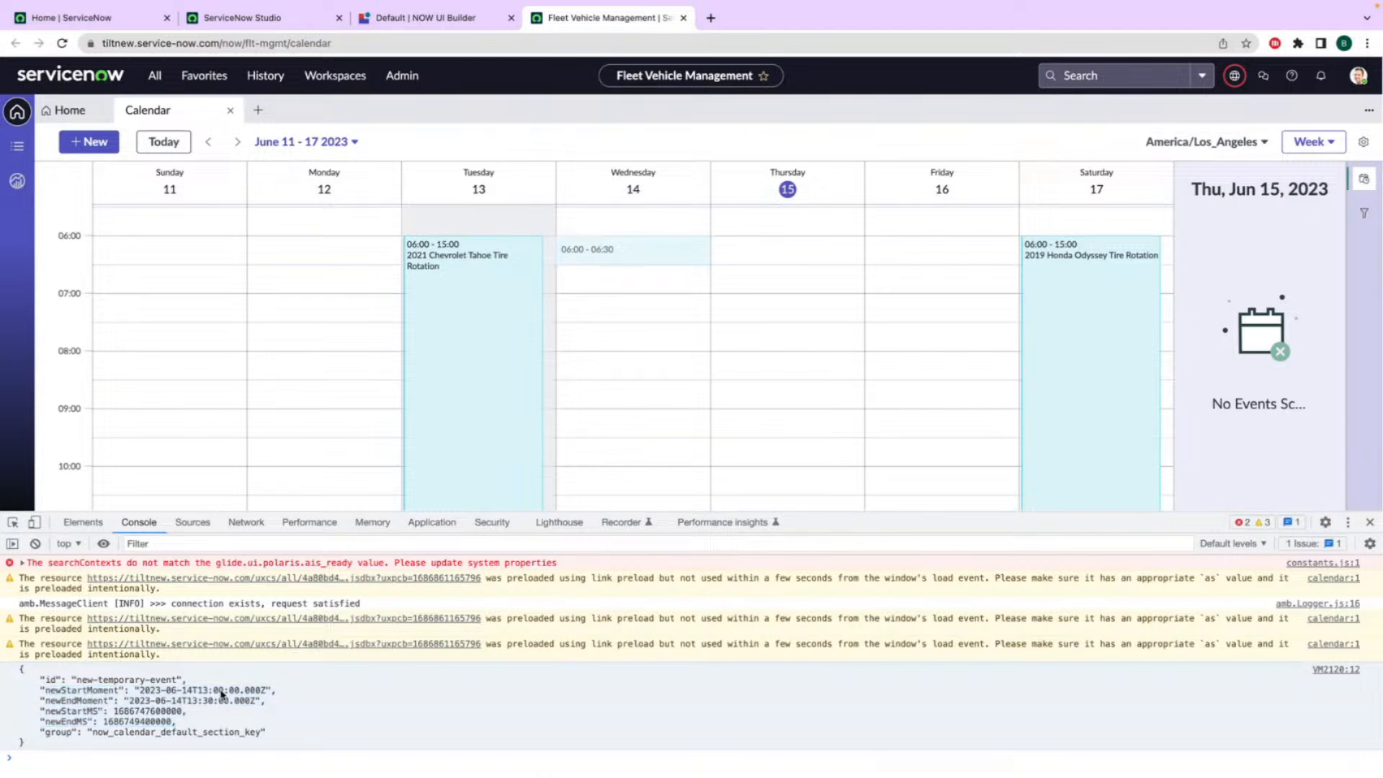
pyautogui.moveTo(142, 693); pyautogui.dragTo(265, 693)
pyautogui.click(241, 701)
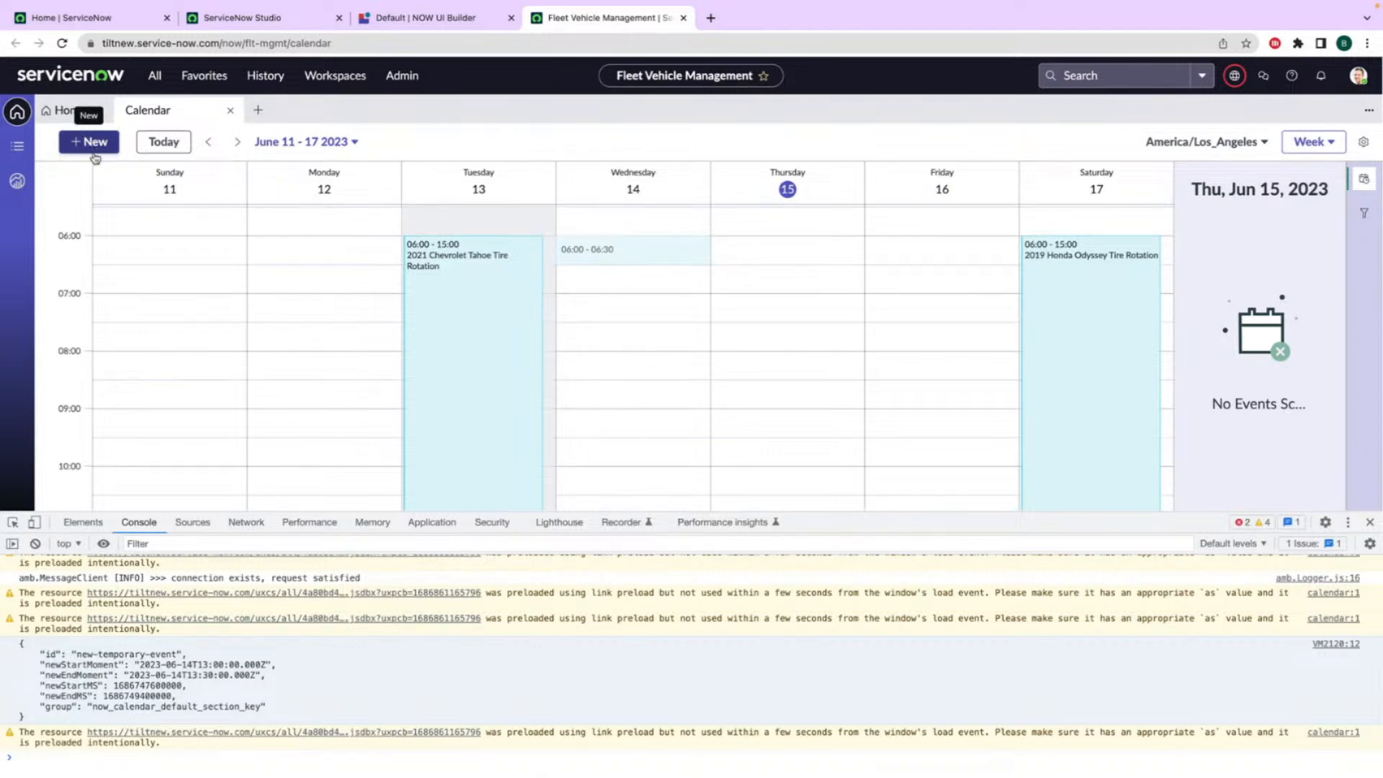
# - From UI Builder, open Calendar 1's component documentation and go to the Properties section of UIB Setup
pyautogui.click(429, 21)
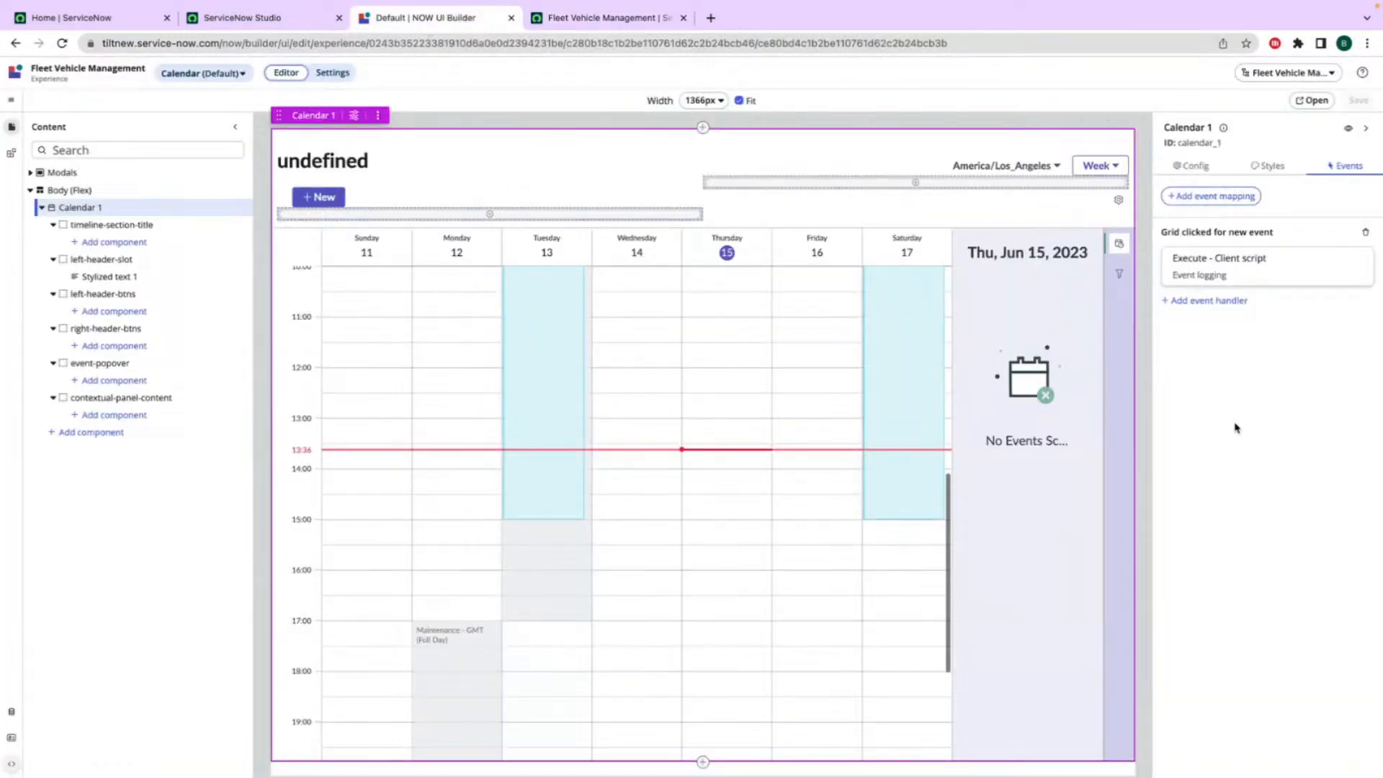
pyautogui.click(1193, 165)
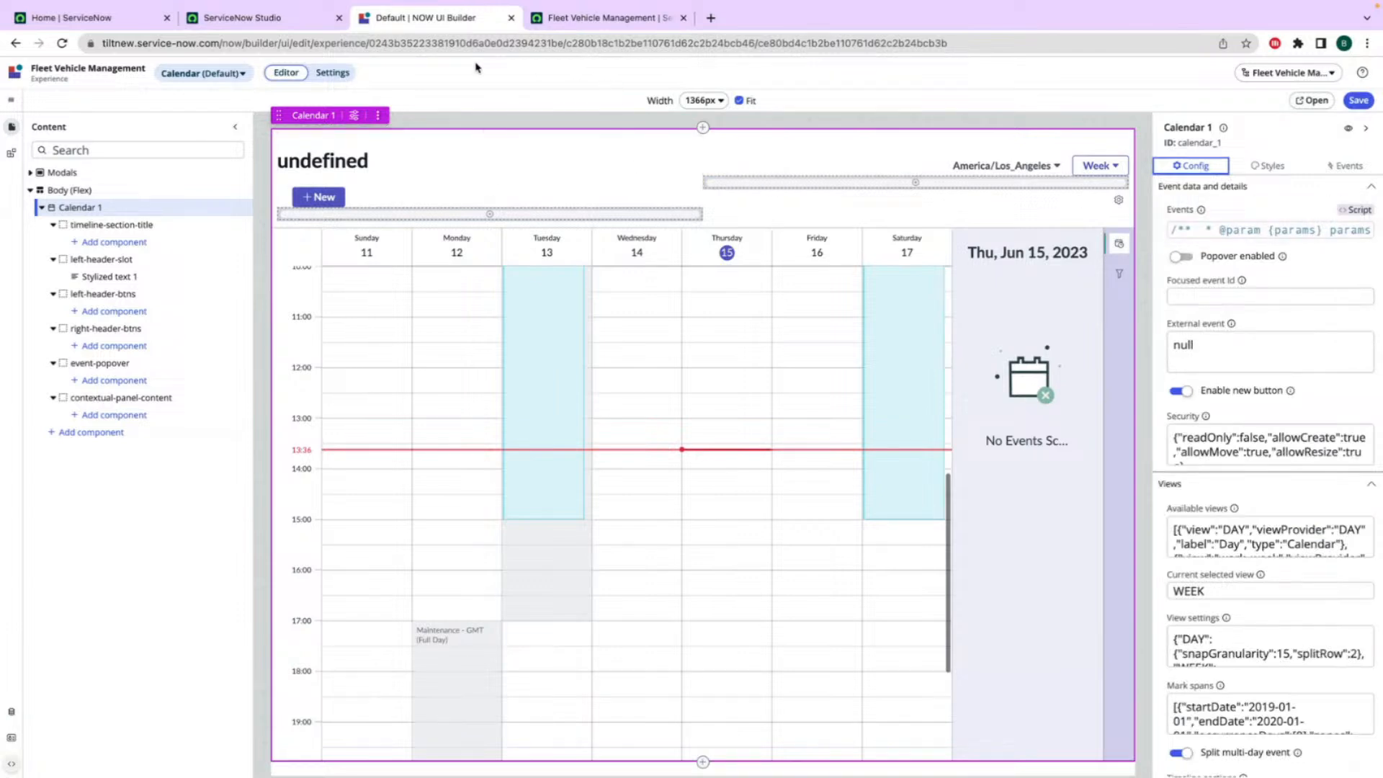
pyautogui.click(1222, 128)
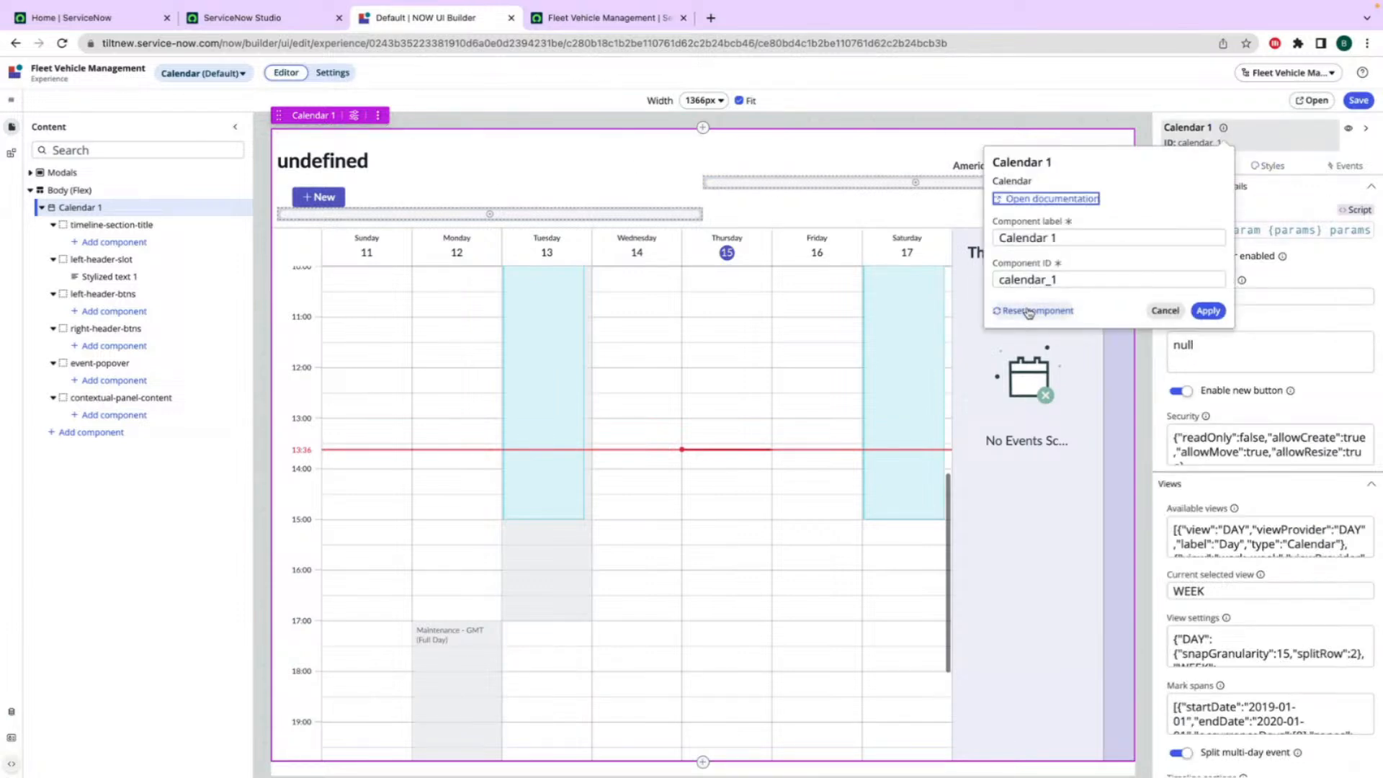
pyautogui.click(1053, 198)
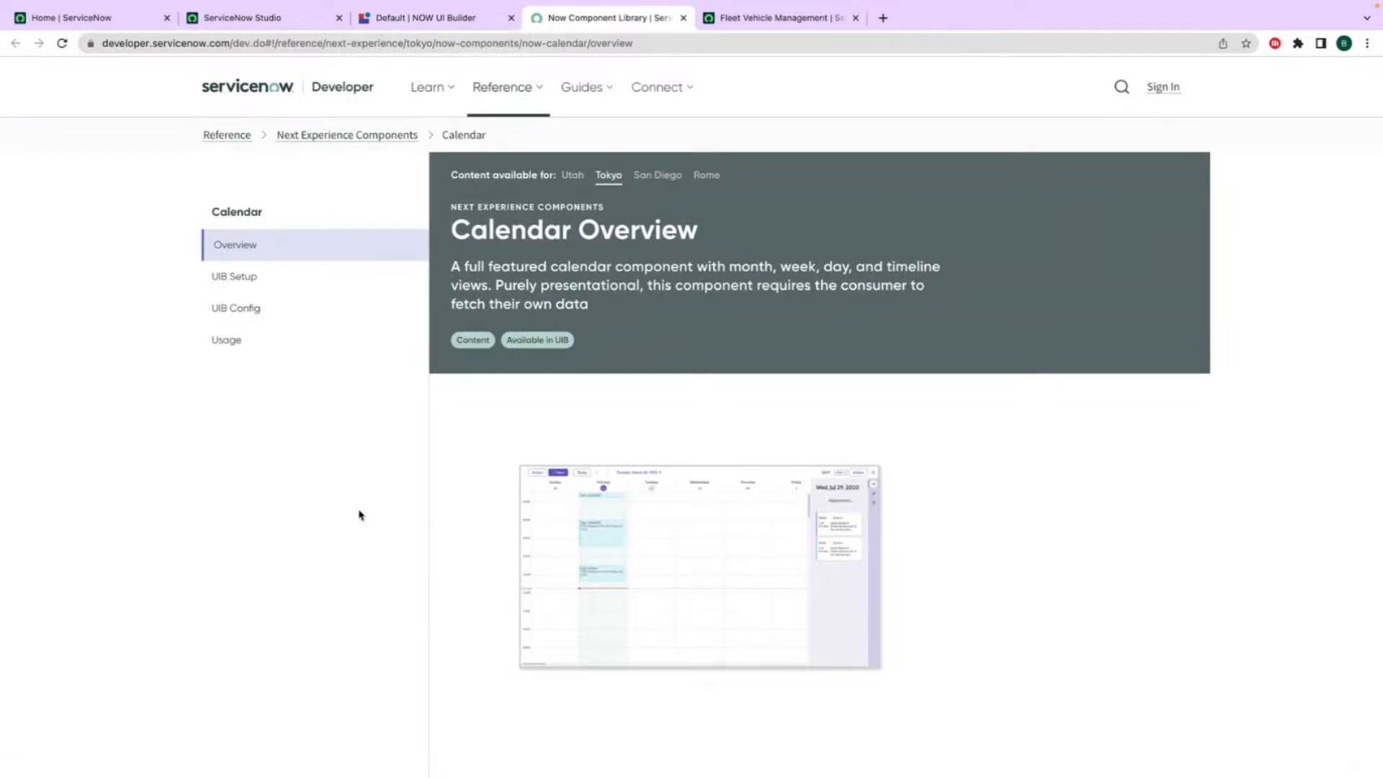
pyautogui.click(236, 277)
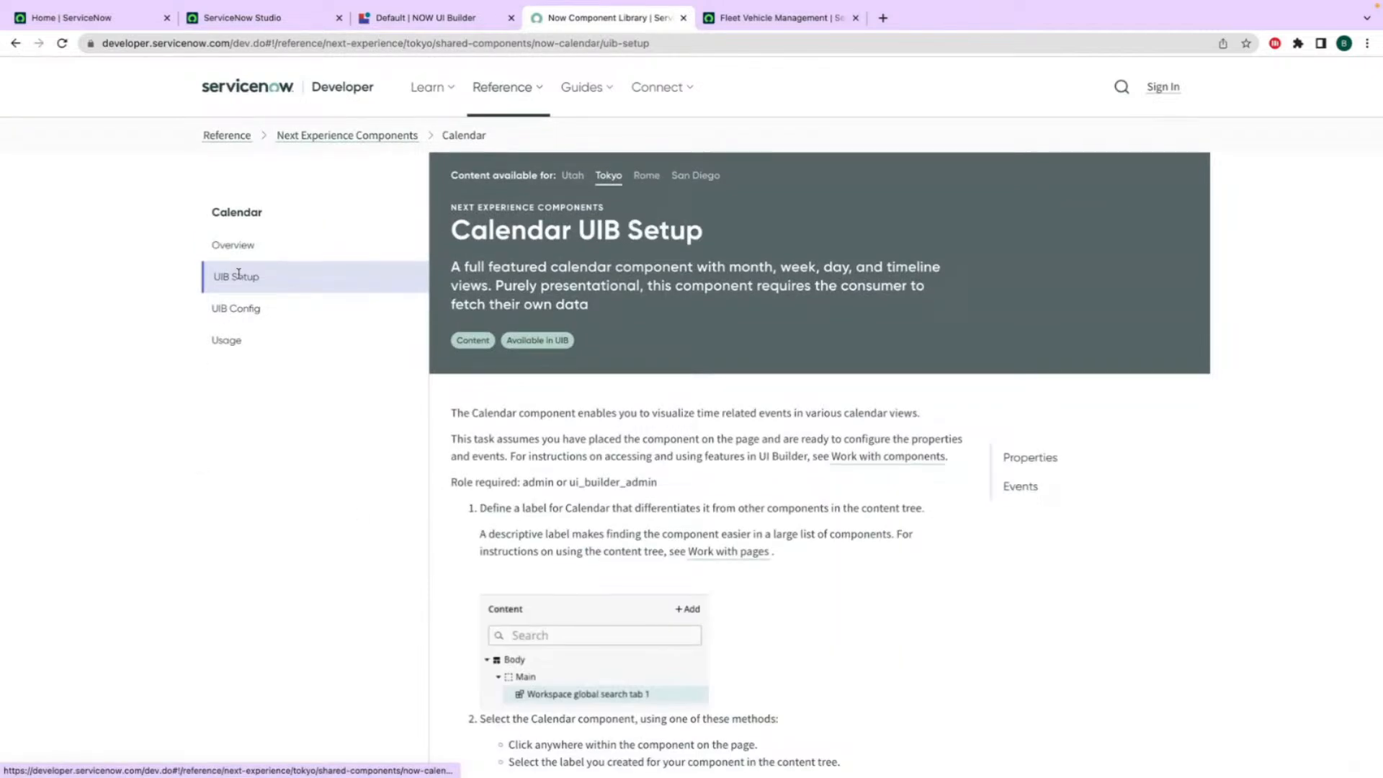
pyautogui.click(1037, 460)
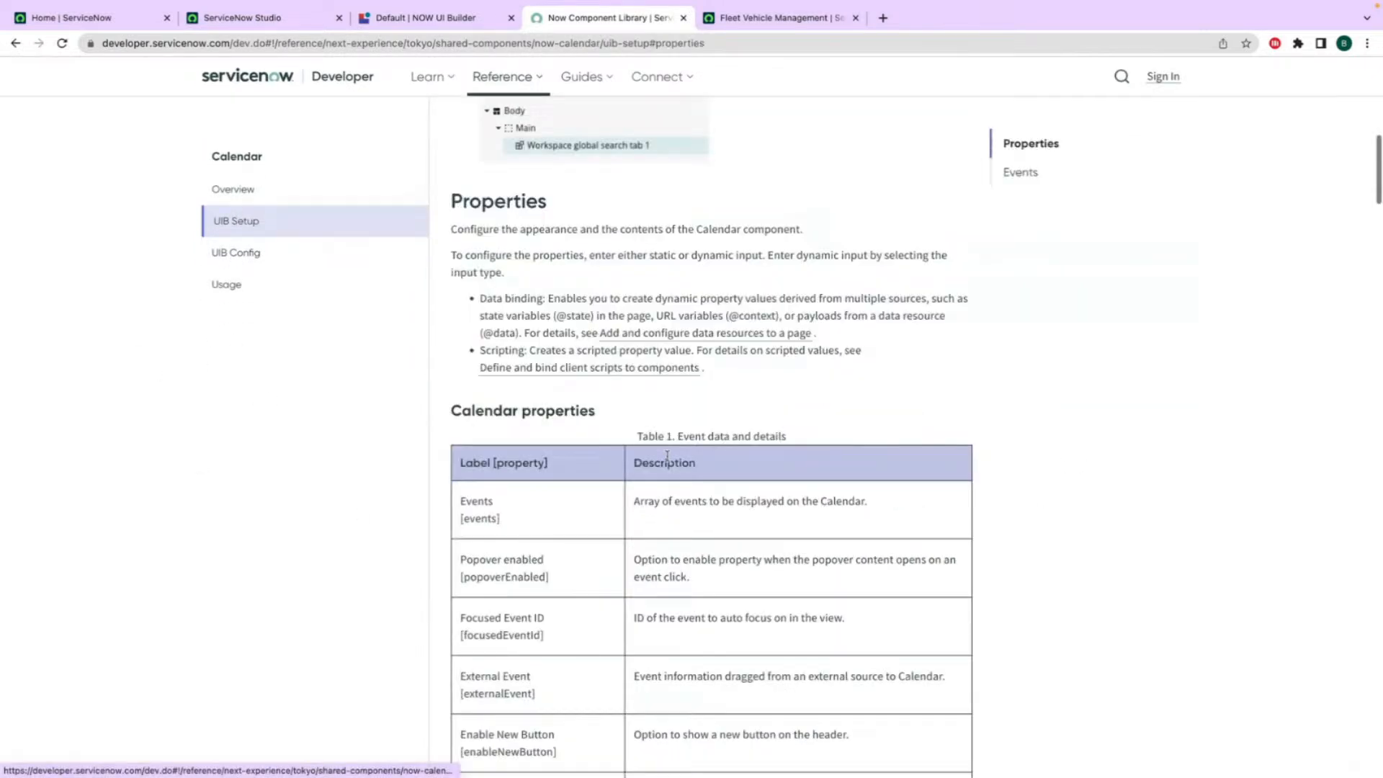
# - Search the documentation page for "new", examine the matches up to Enable New Calendar Click, and return to UI Builder
pyautogui.hotkey('ctrl', 'f')
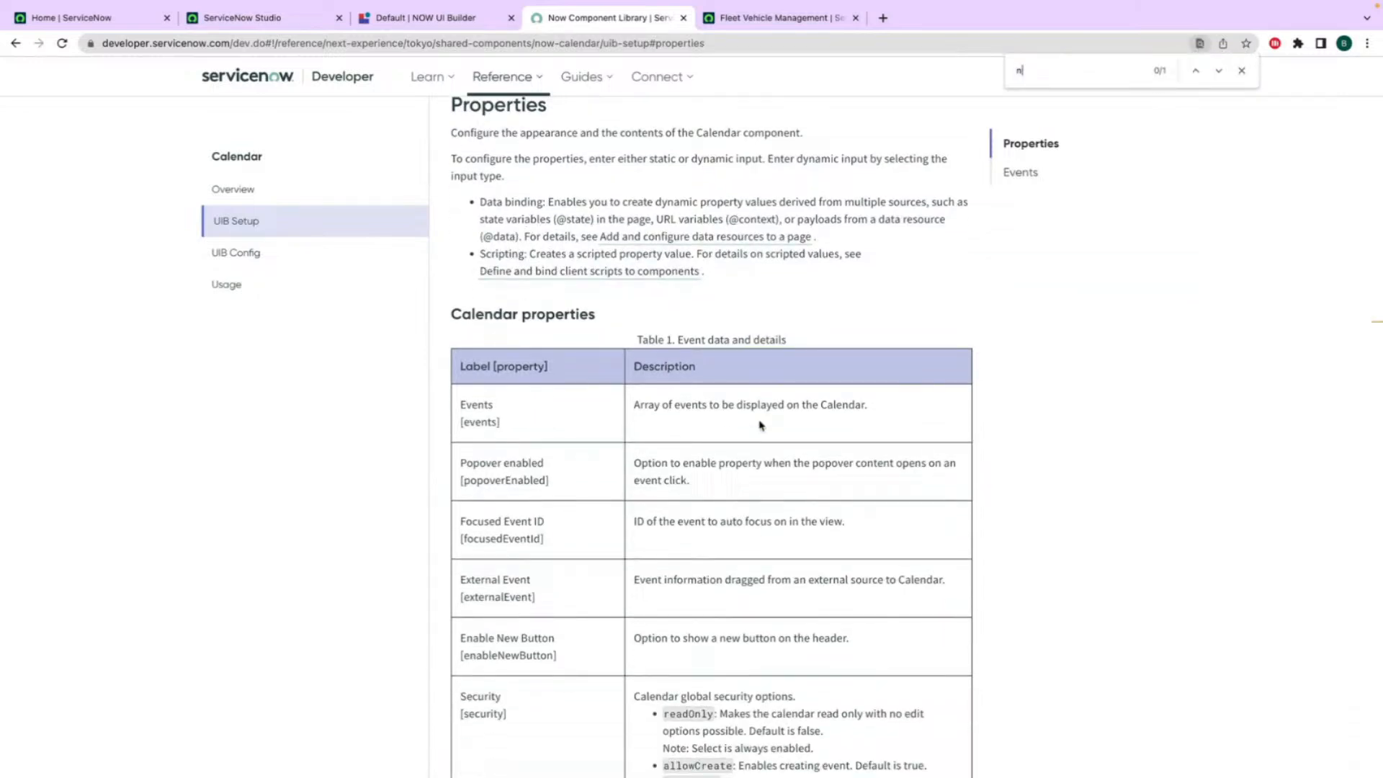
pyautogui.write('new')
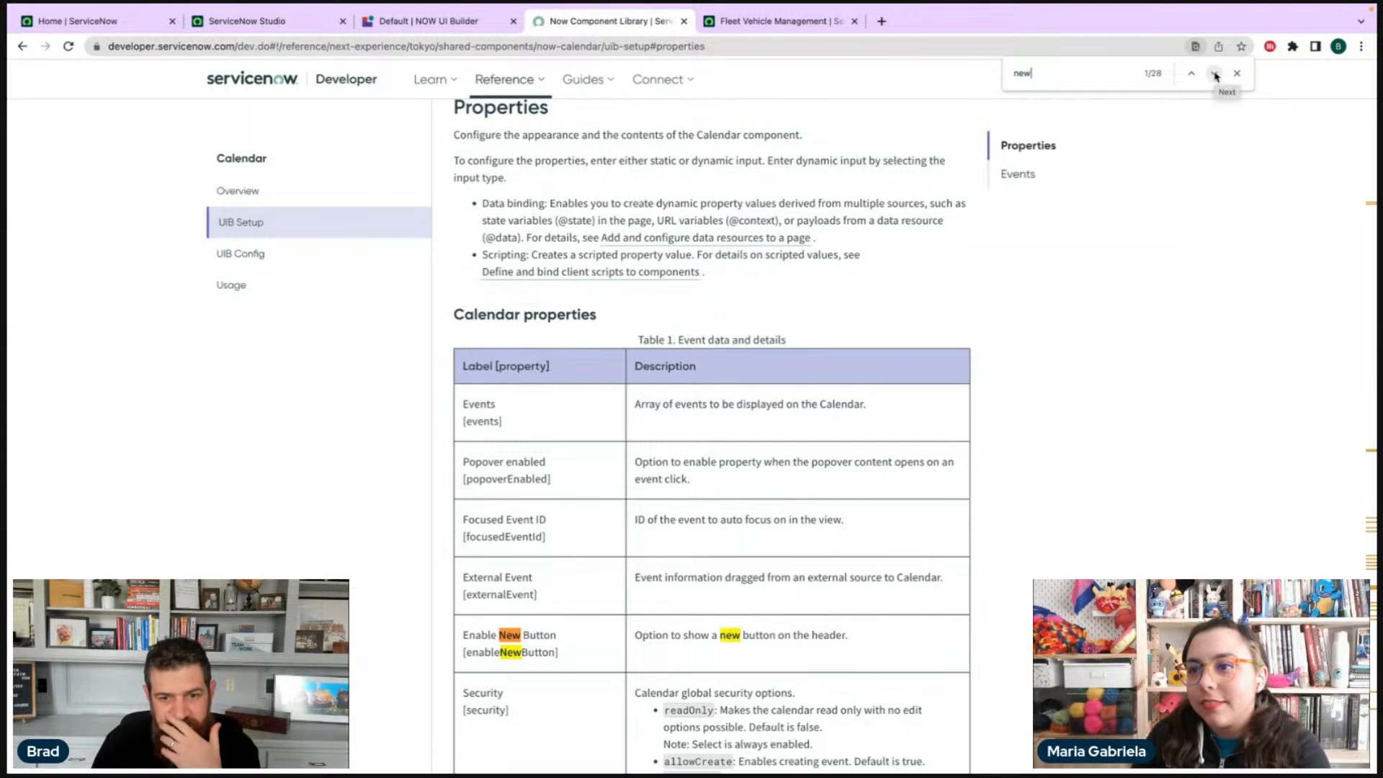
pyautogui.click(1215, 75)
pyautogui.click(1216, 75)
pyautogui.click(1216, 75)
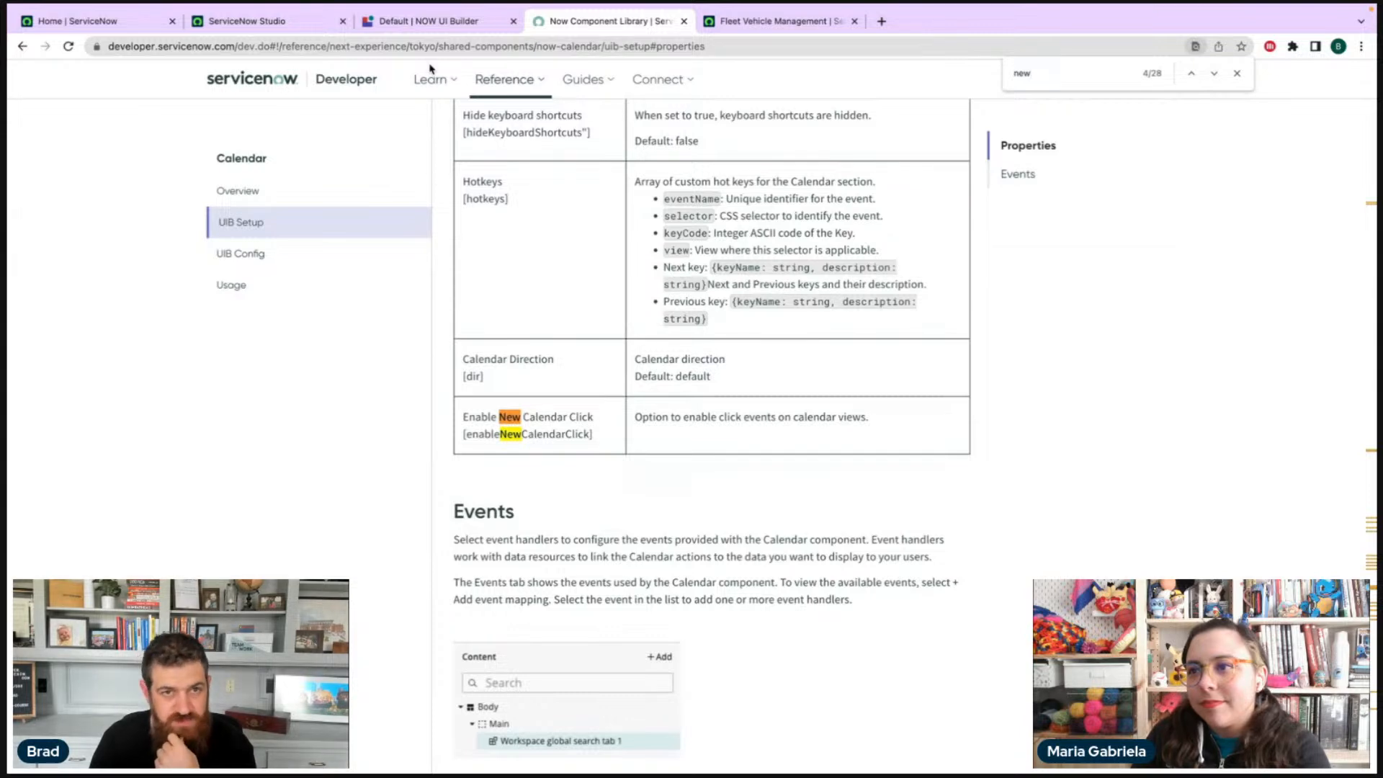
pyautogui.click(427, 26)
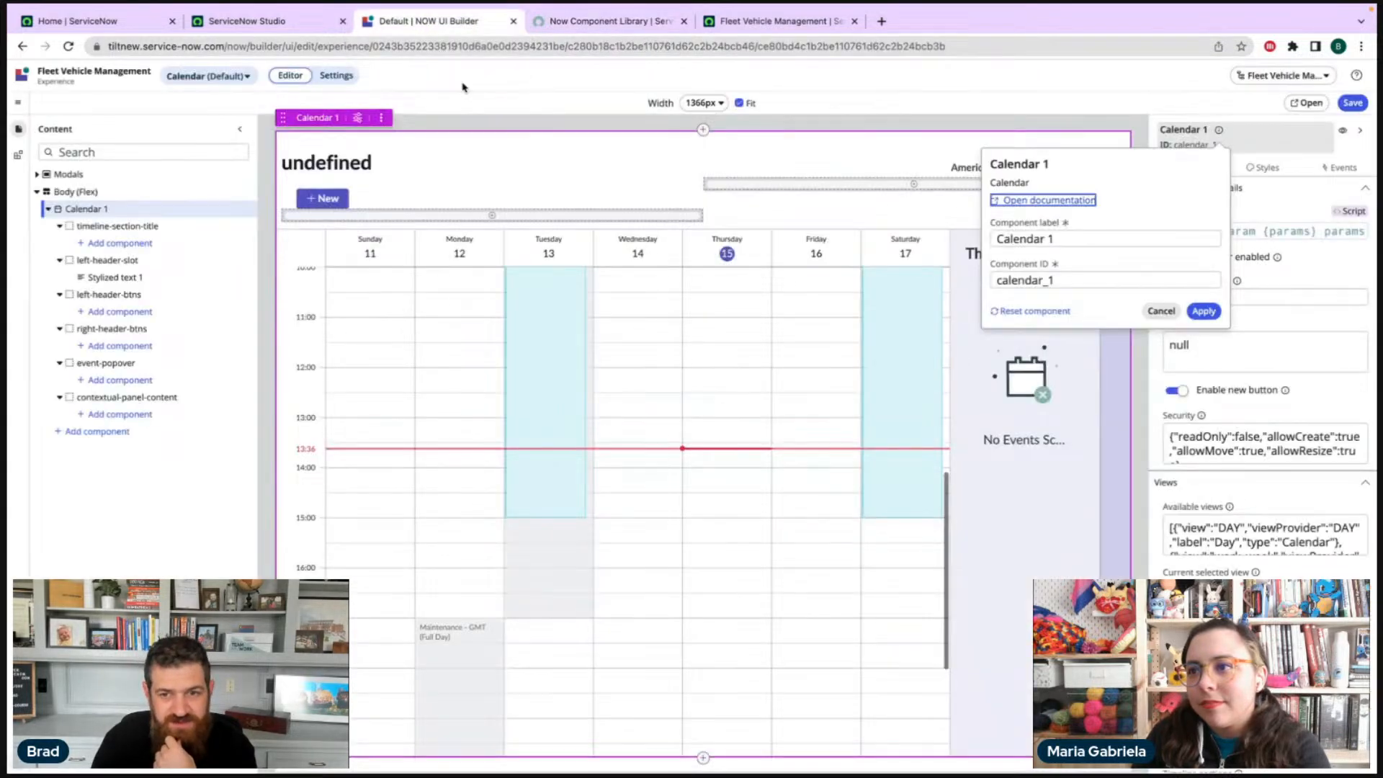
# - Dismiss Calendar 1's component details and examine its configuration properties and its event mappings for a new-button option
pyautogui.click(1162, 312)
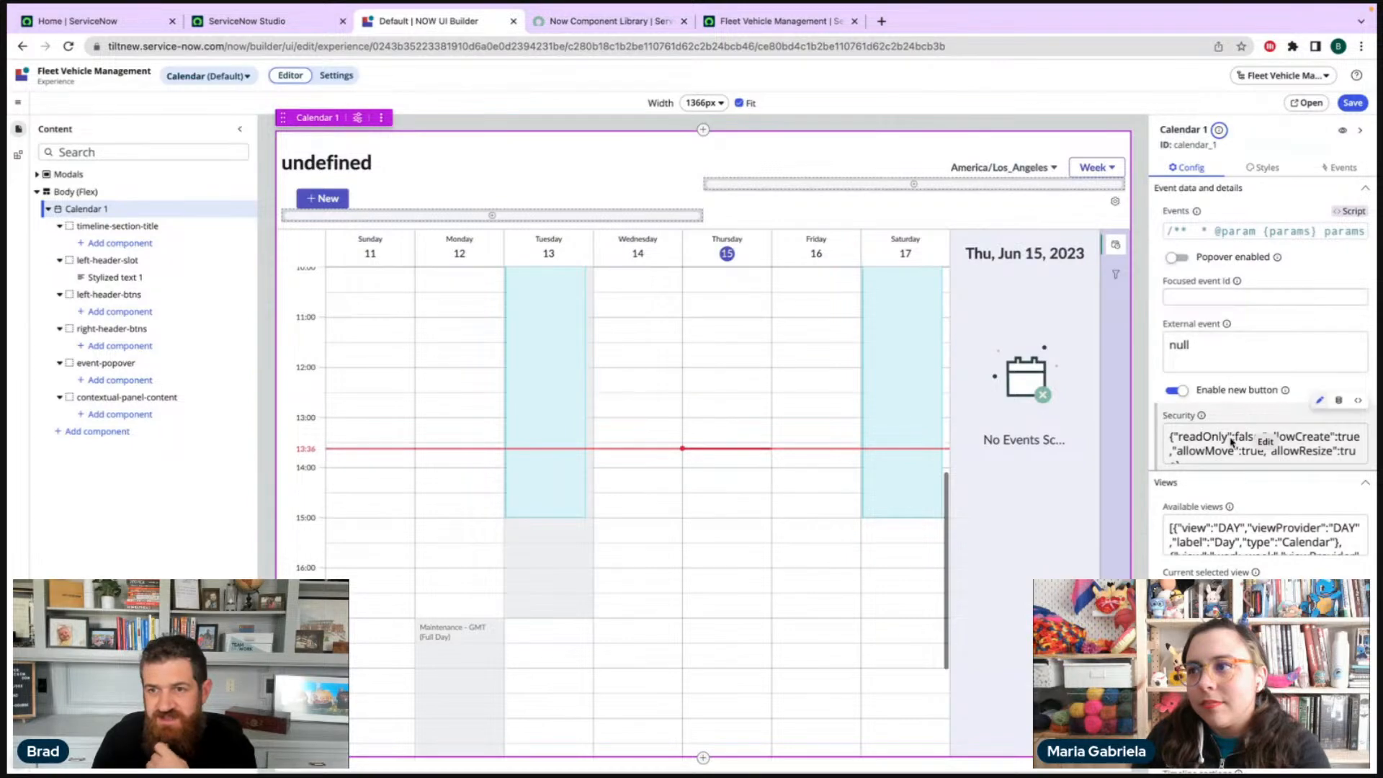
pyautogui.scroll(-5, 1232, 440)
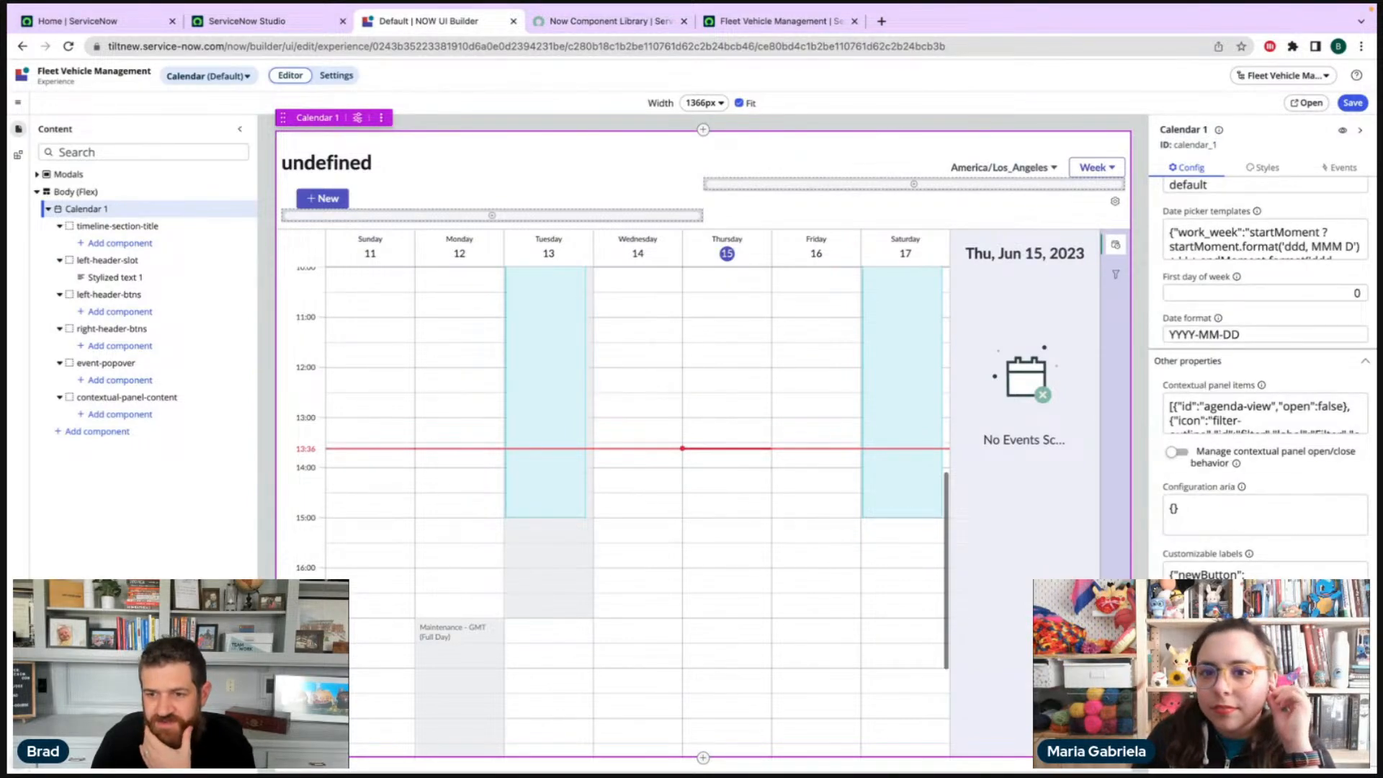
pyautogui.scroll(-5, 1236, 447)
pyautogui.scroll(5, 1240, 432)
pyautogui.scroll(5, 1242, 422)
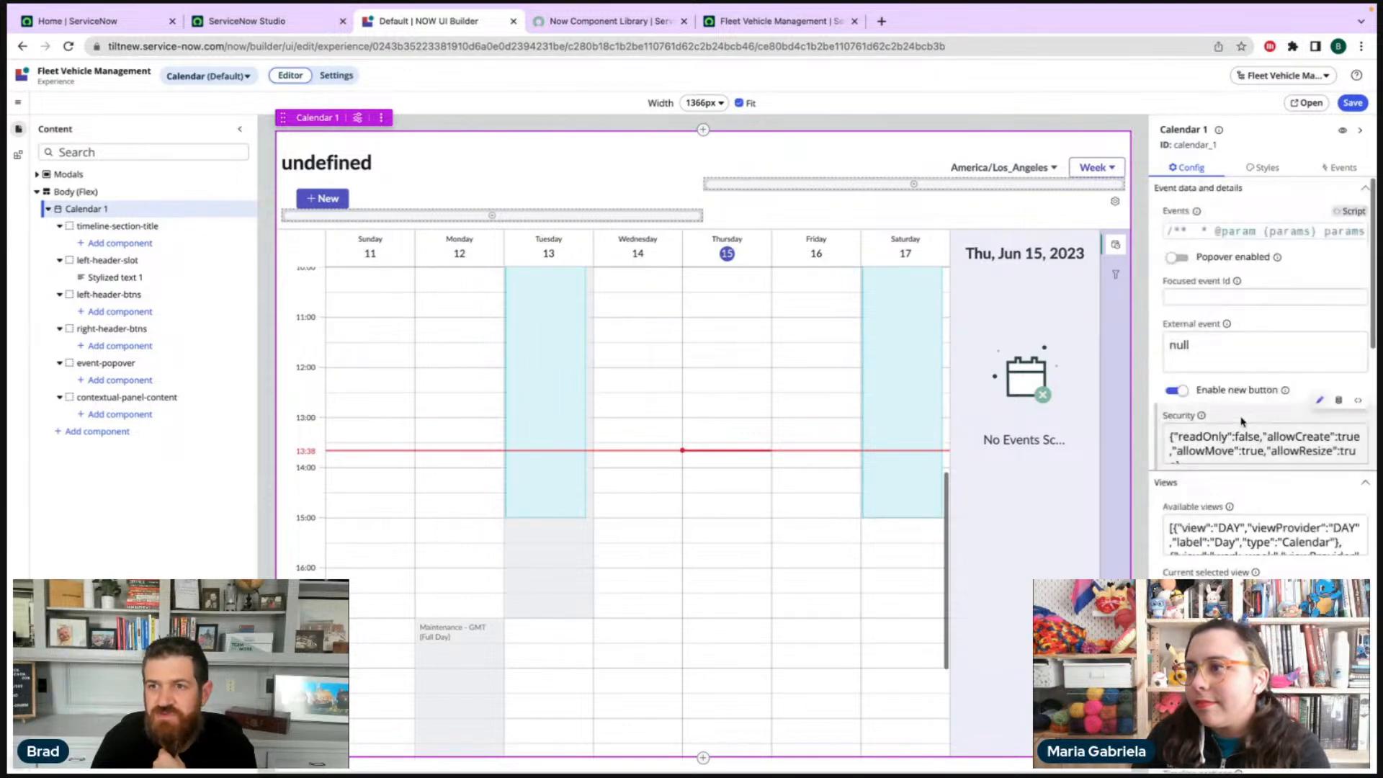
pyautogui.click(1334, 168)
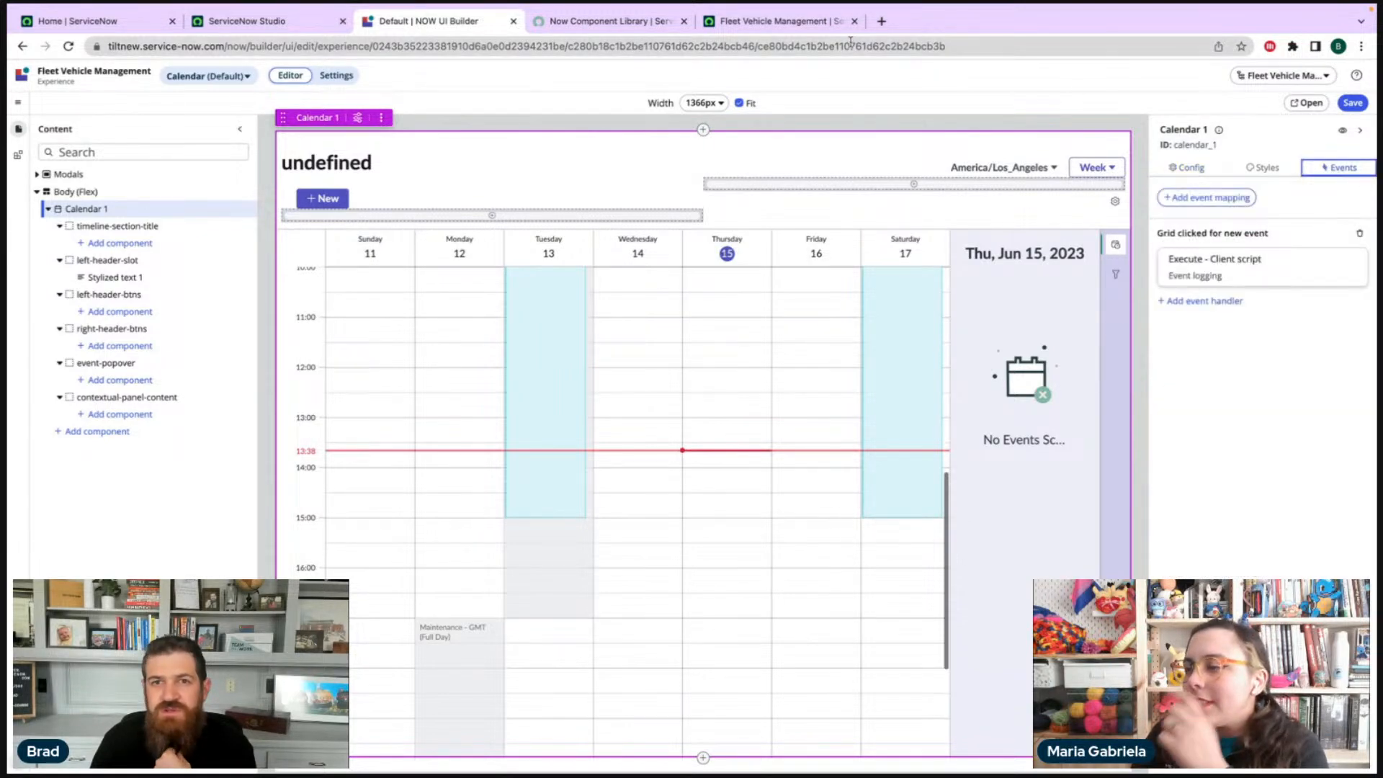
pyautogui.click(629, 24)
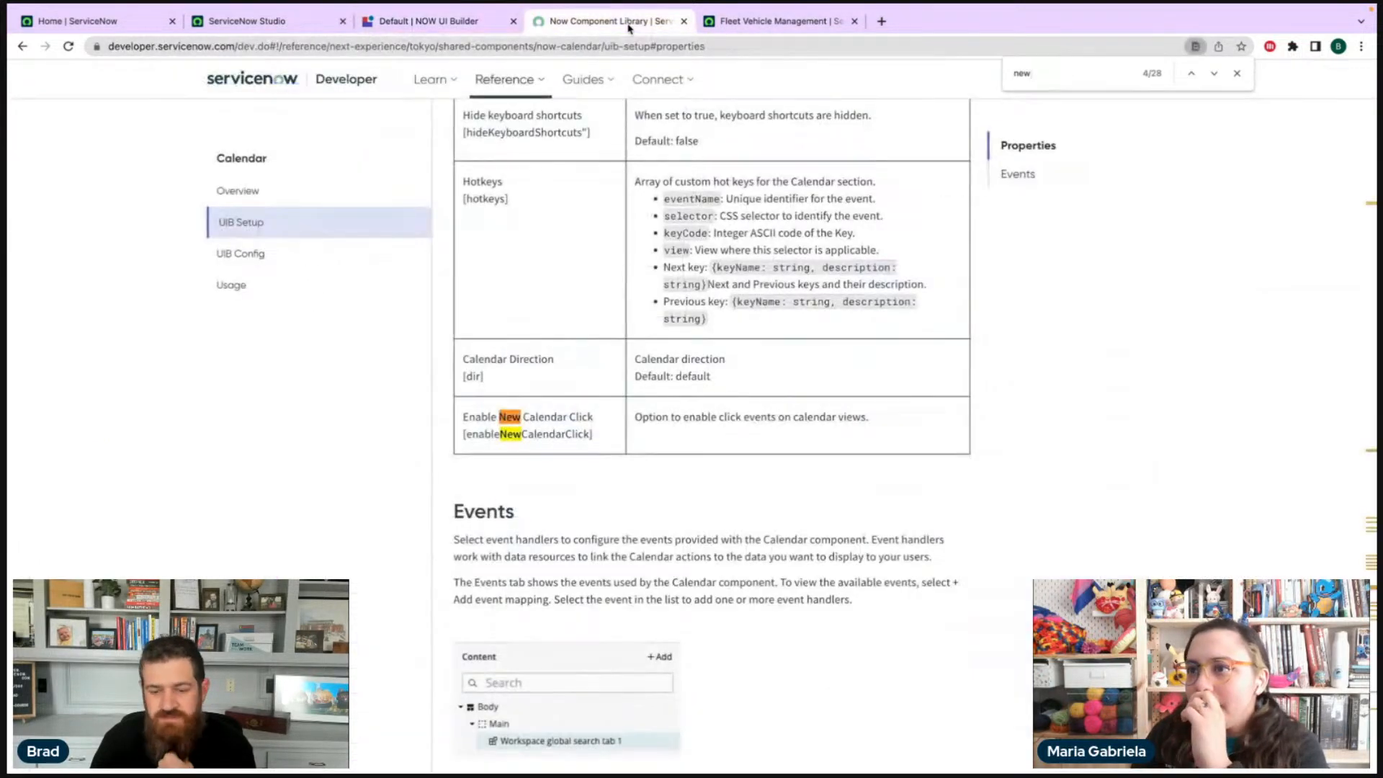
pyautogui.click(433, 22)
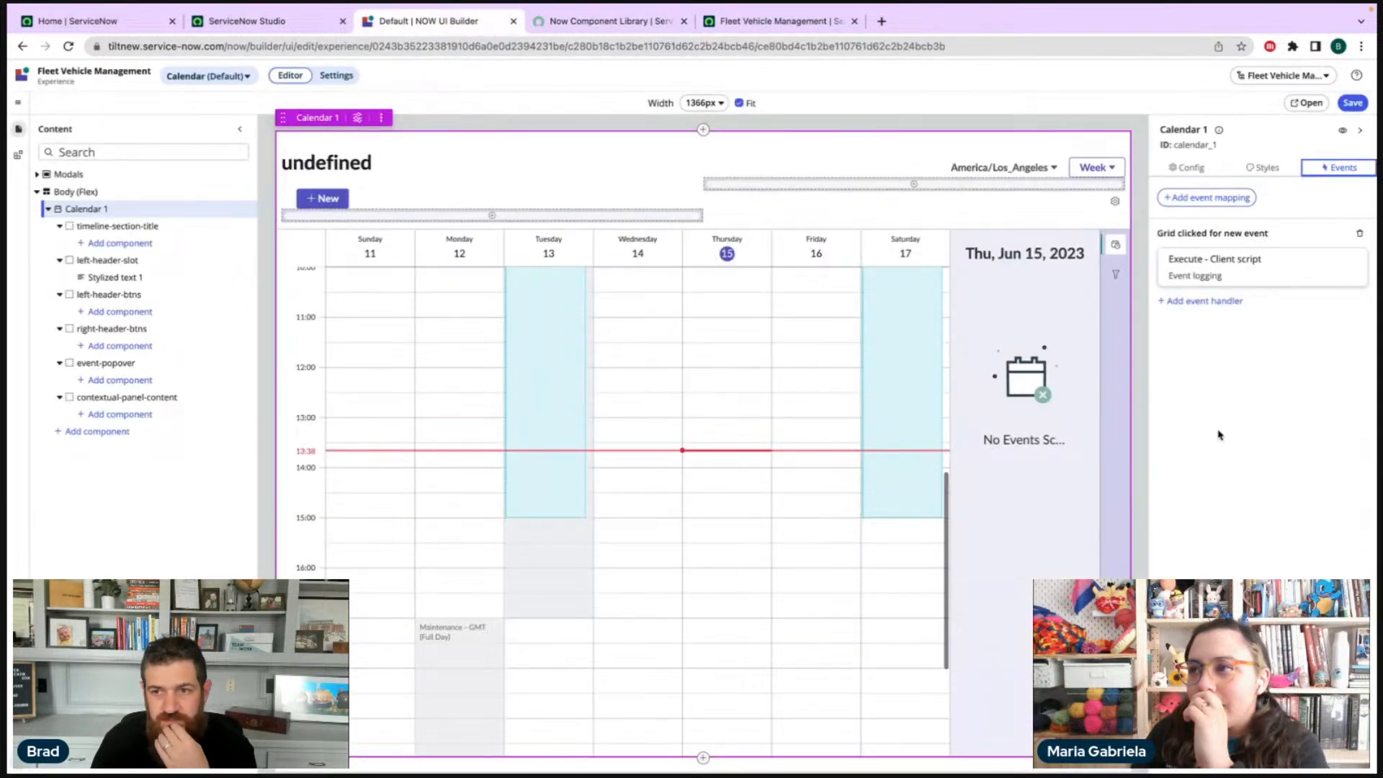
# - Examine Calendar 1's configuration from Enable new button down to Enable new calendar click, and return to its event mappings
pyautogui.click(1214, 167)
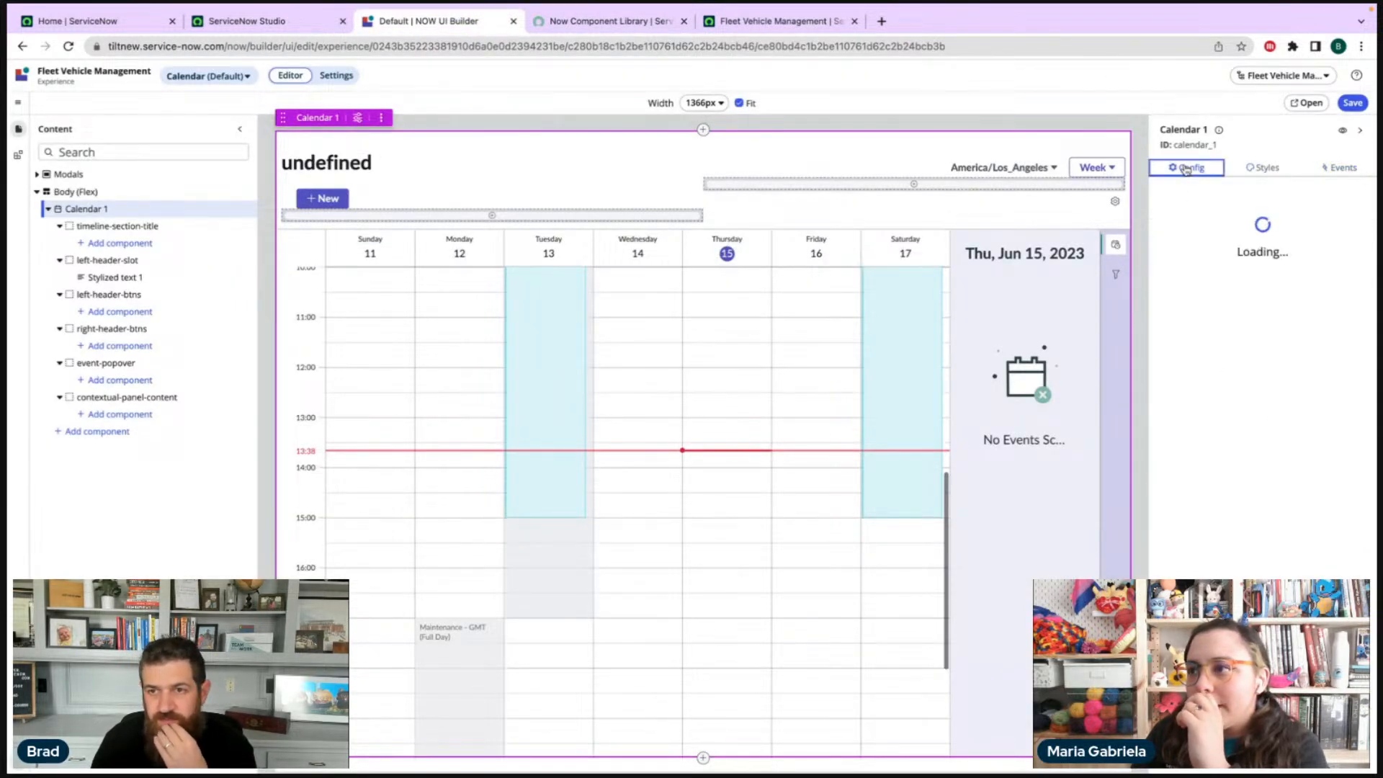
pyautogui.scroll(-3, 1256, 437)
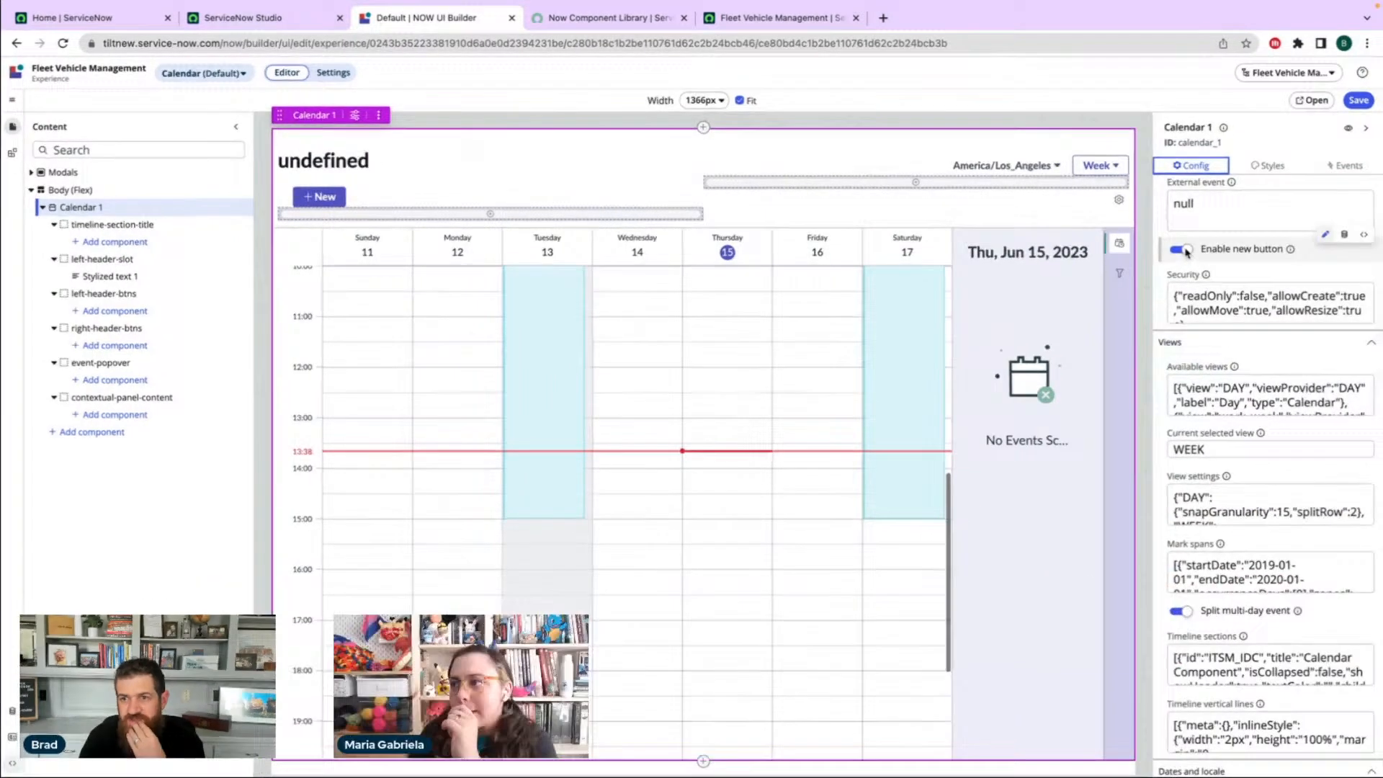
pyautogui.scroll(-10, 1245, 392)
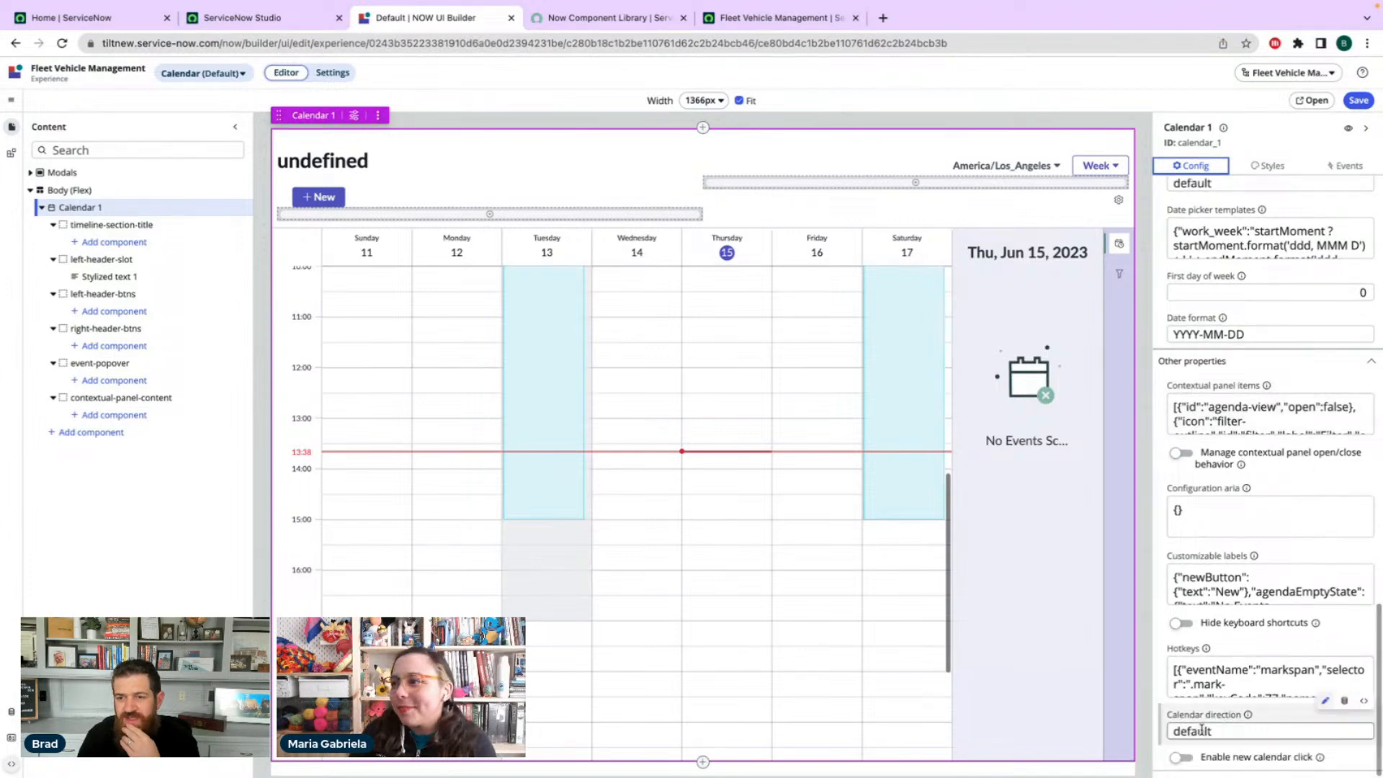
pyautogui.scroll(5, 1210, 684)
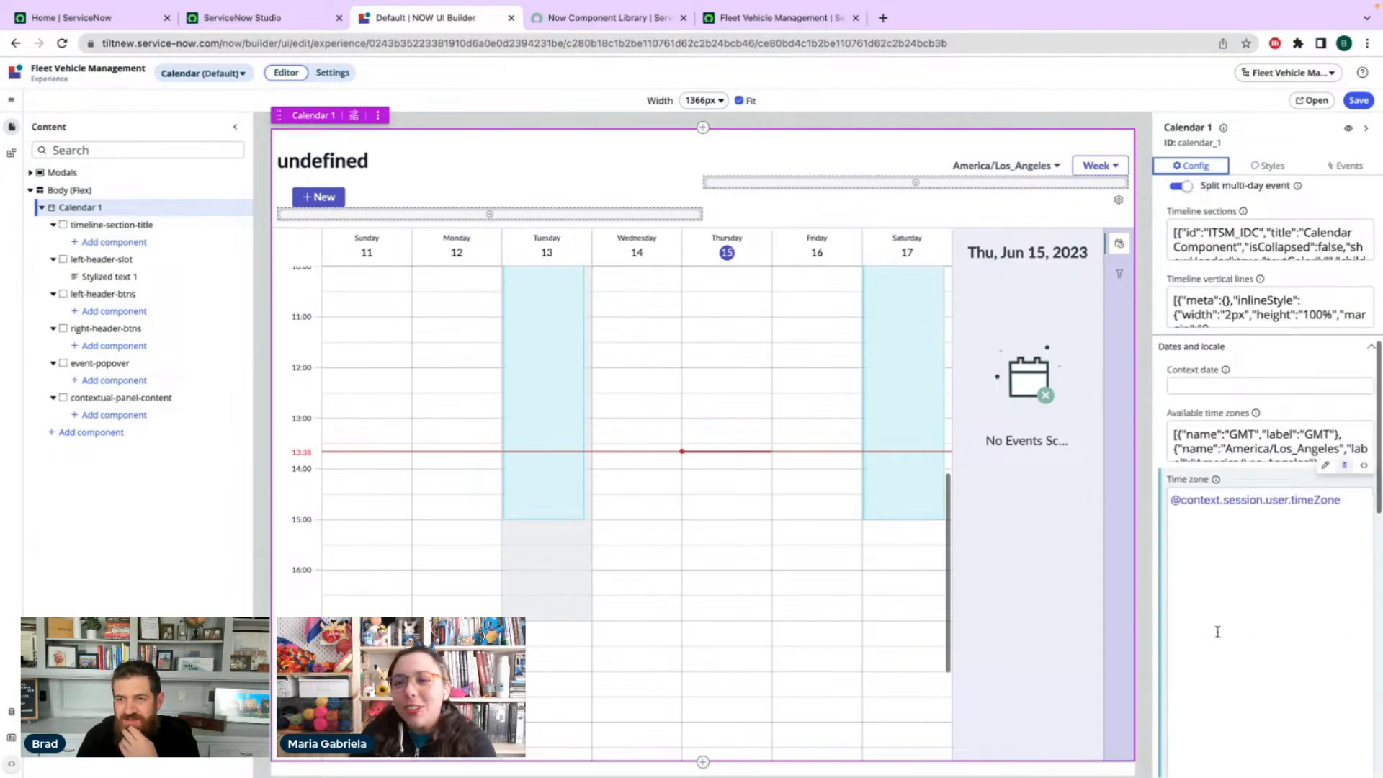
pyautogui.scroll(5, 1257, 436)
pyautogui.scroll(1, 1254, 433)
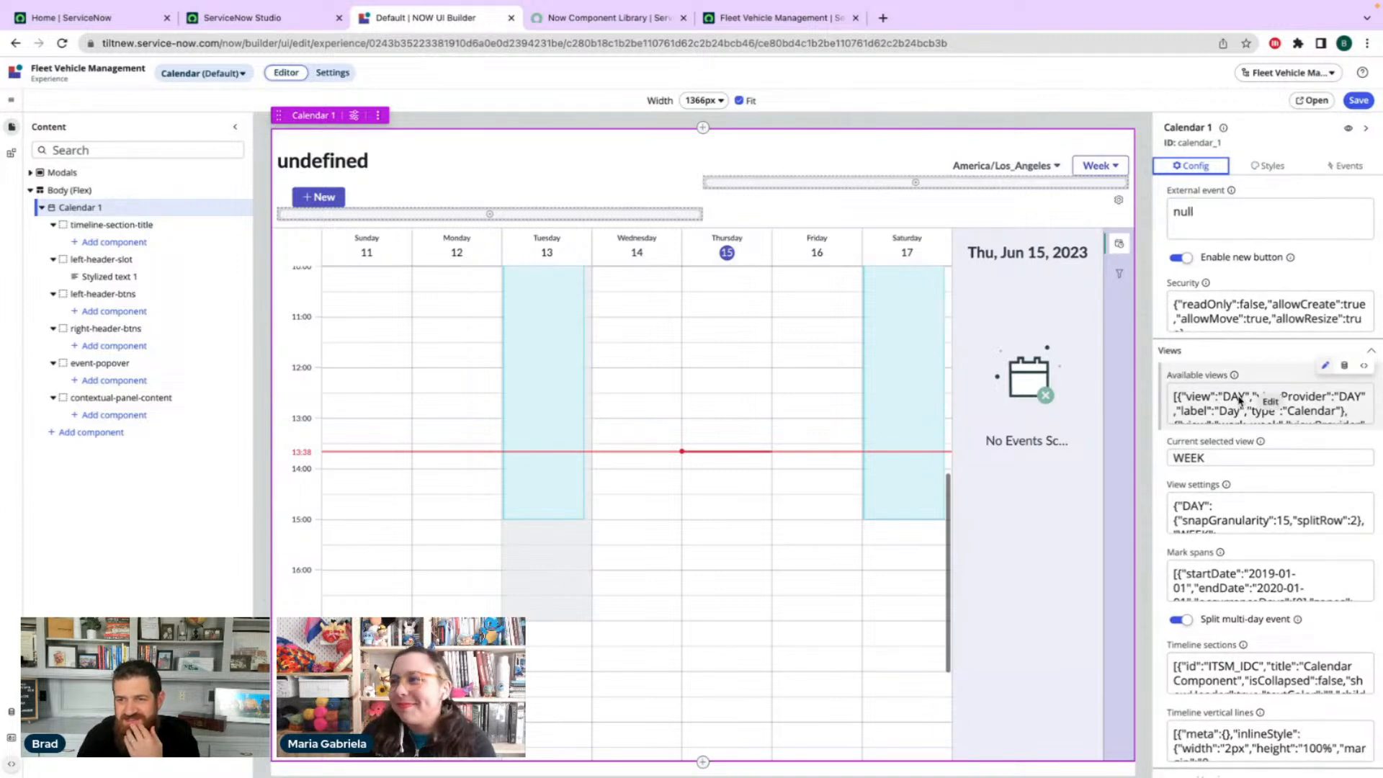
pyautogui.scroll(3, 1240, 400)
pyautogui.click(1333, 167)
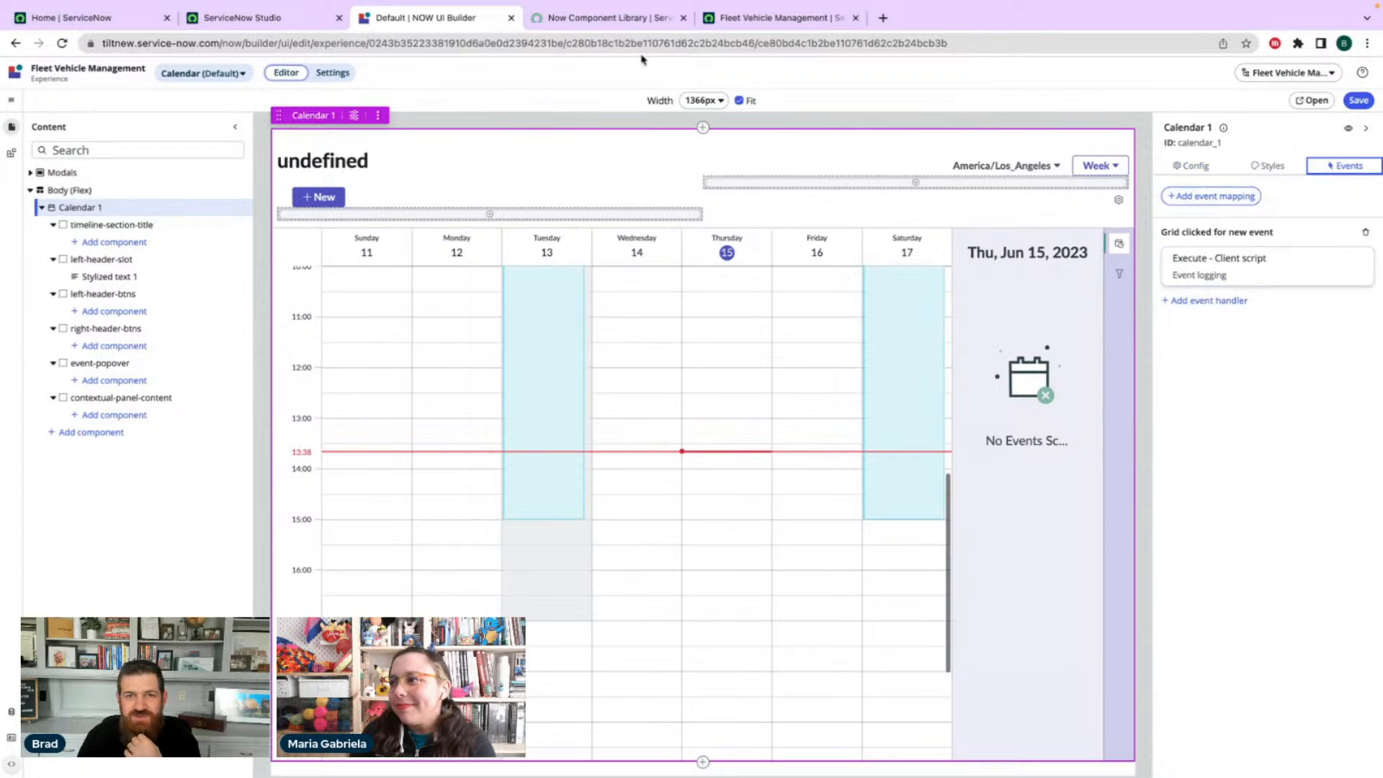
# - Switch to the Calendar component documentation and examine the event descriptions and payloads in the Events section of UIB Setup
pyautogui.click(562, 18)
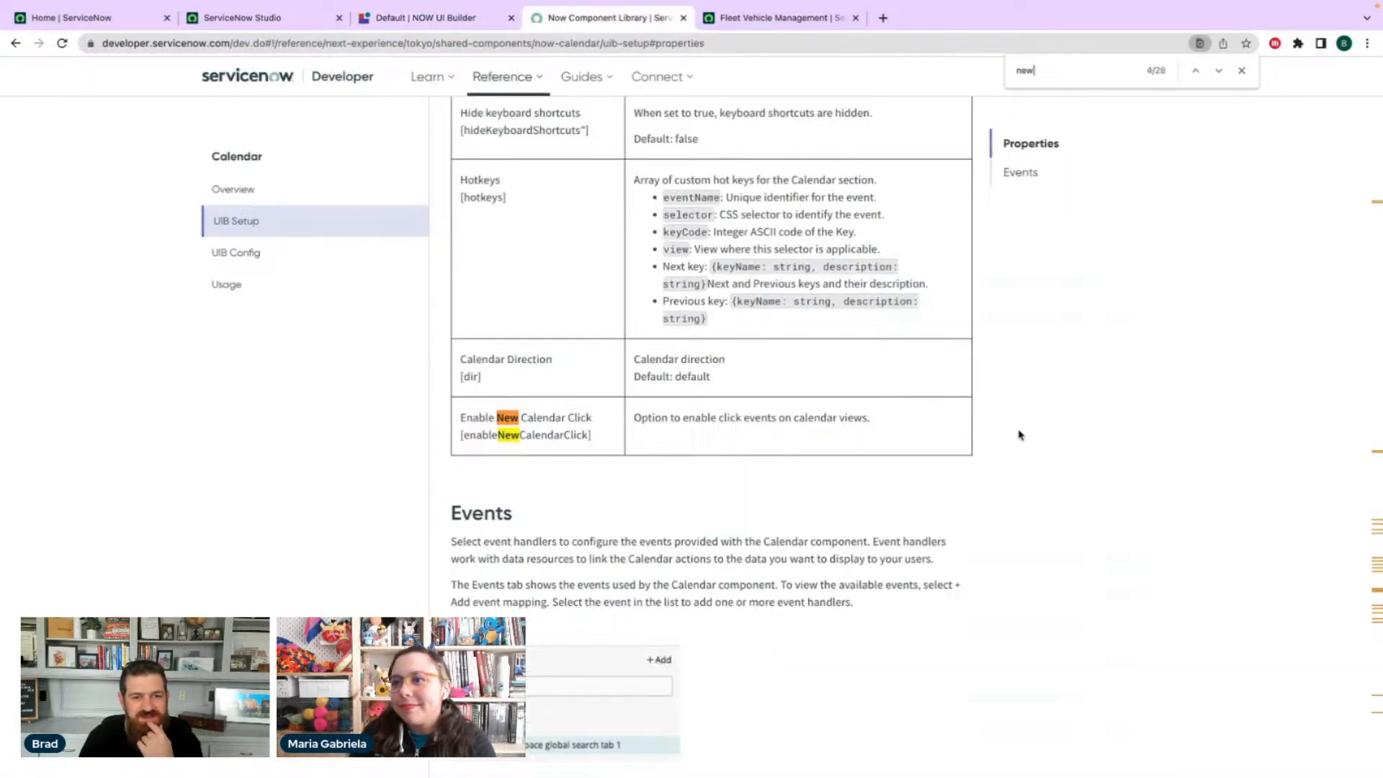
pyautogui.scroll(-8, 731, 463)
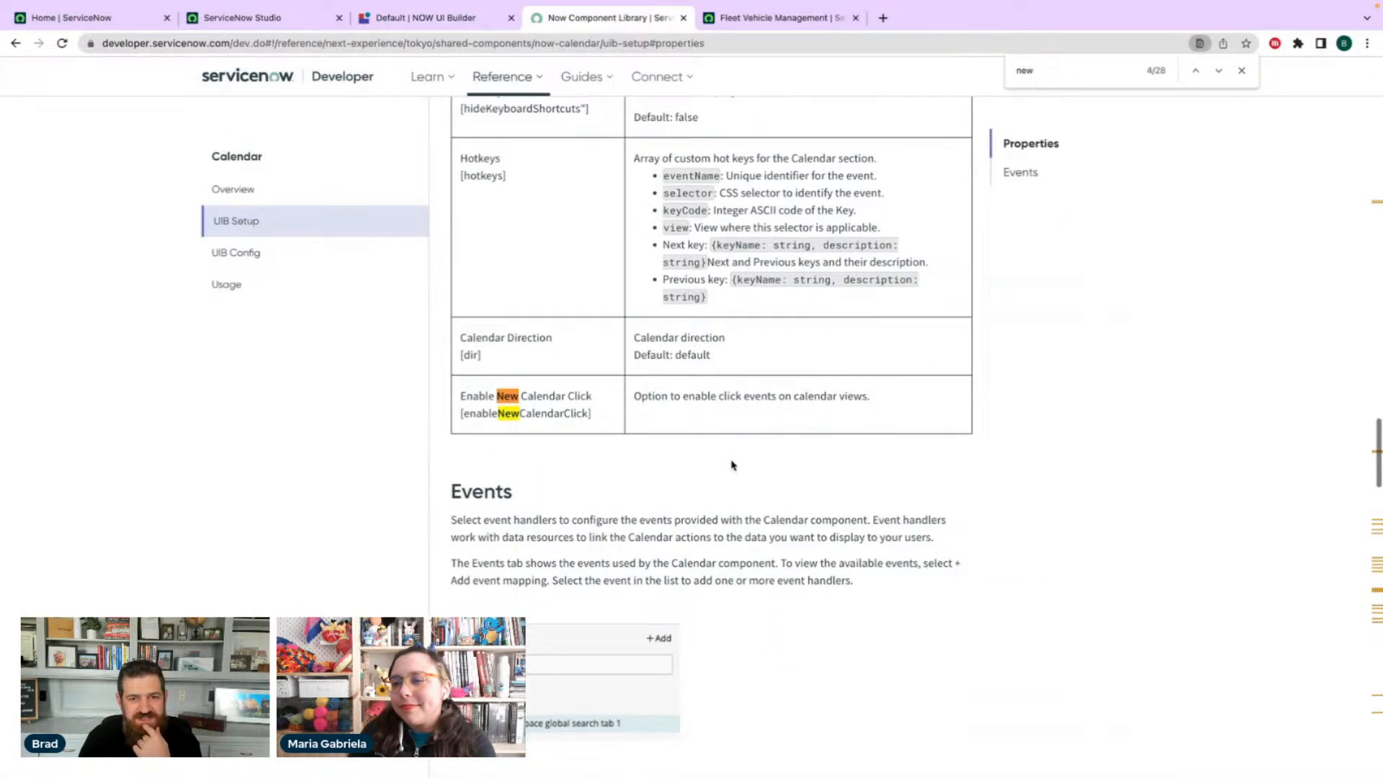
pyautogui.scroll(-5, 648, 418)
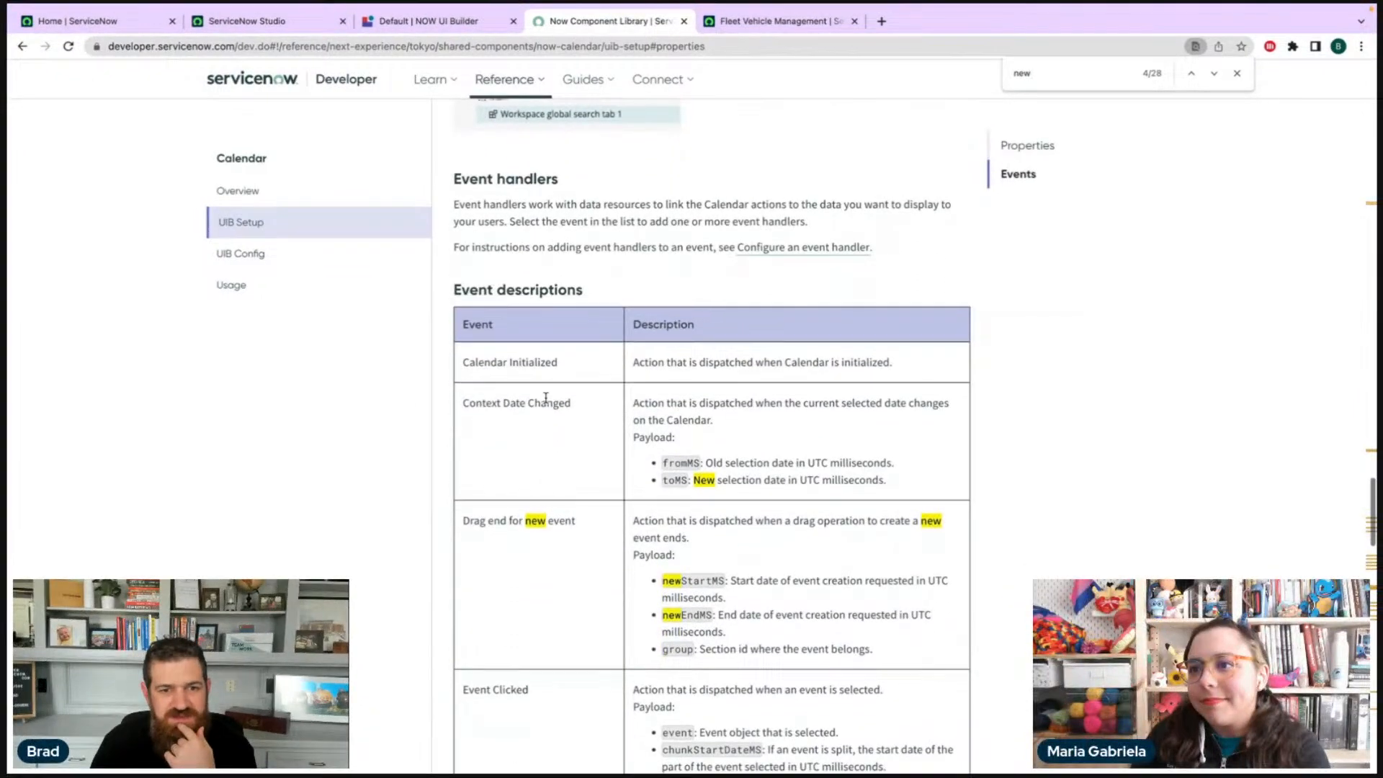
pyautogui.scroll(-4, 624, 413)
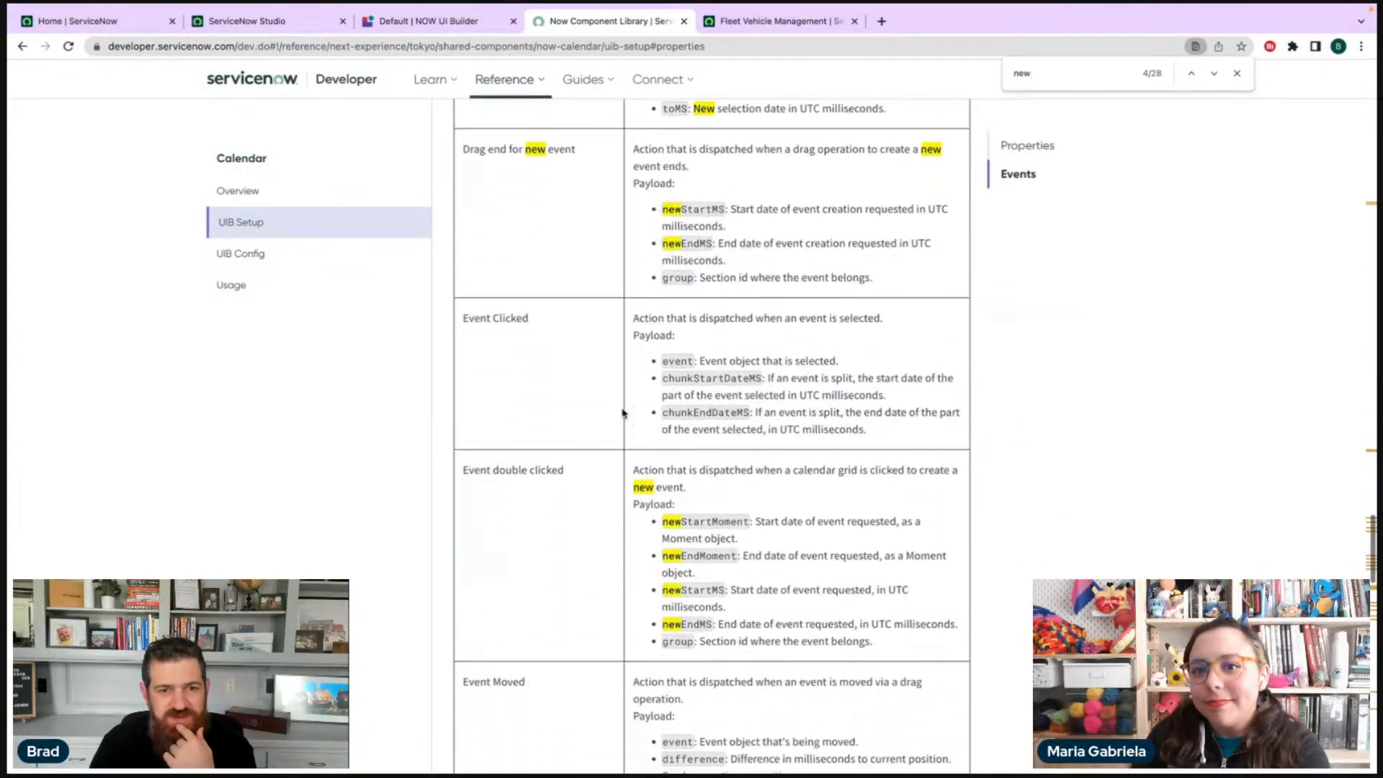
pyautogui.scroll(-10, 624, 412)
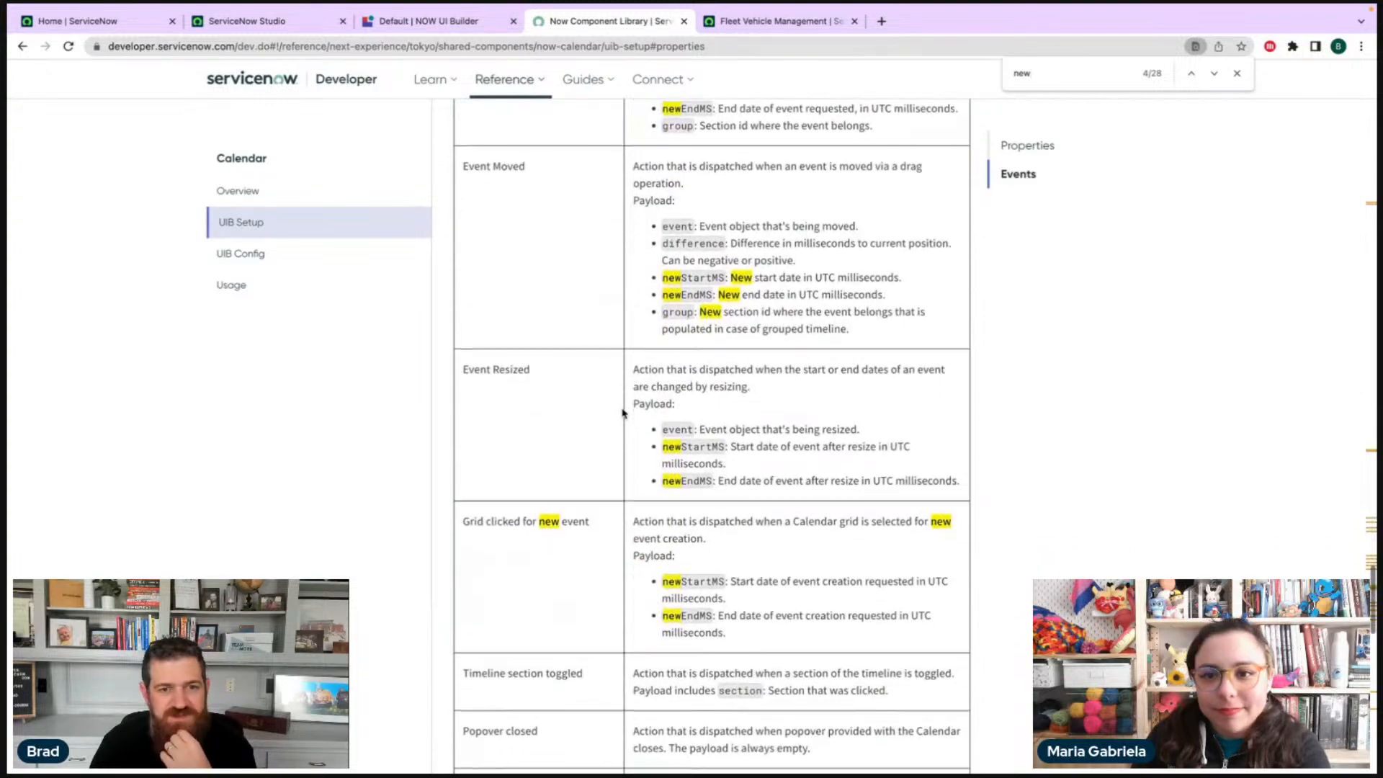
pyautogui.scroll(-5, 592, 413)
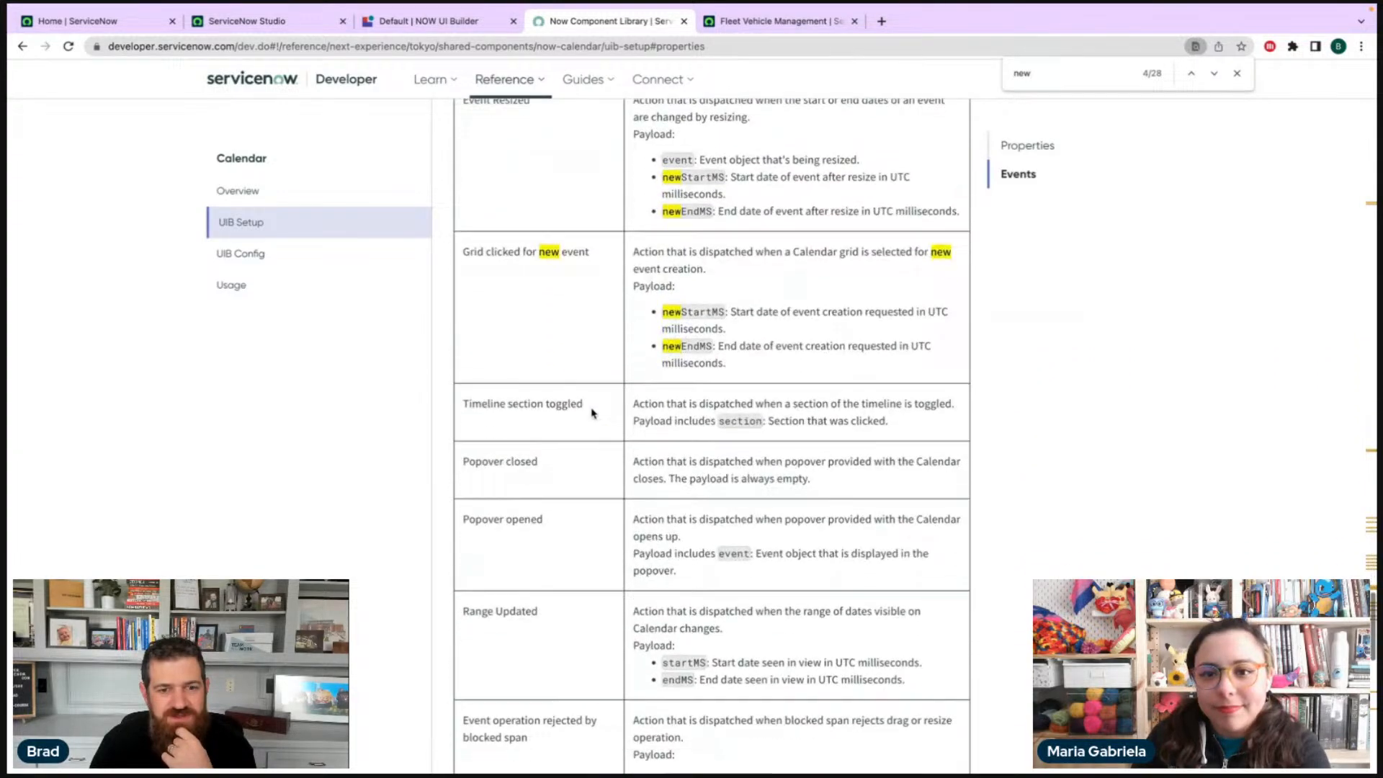
pyautogui.scroll(-9, 593, 413)
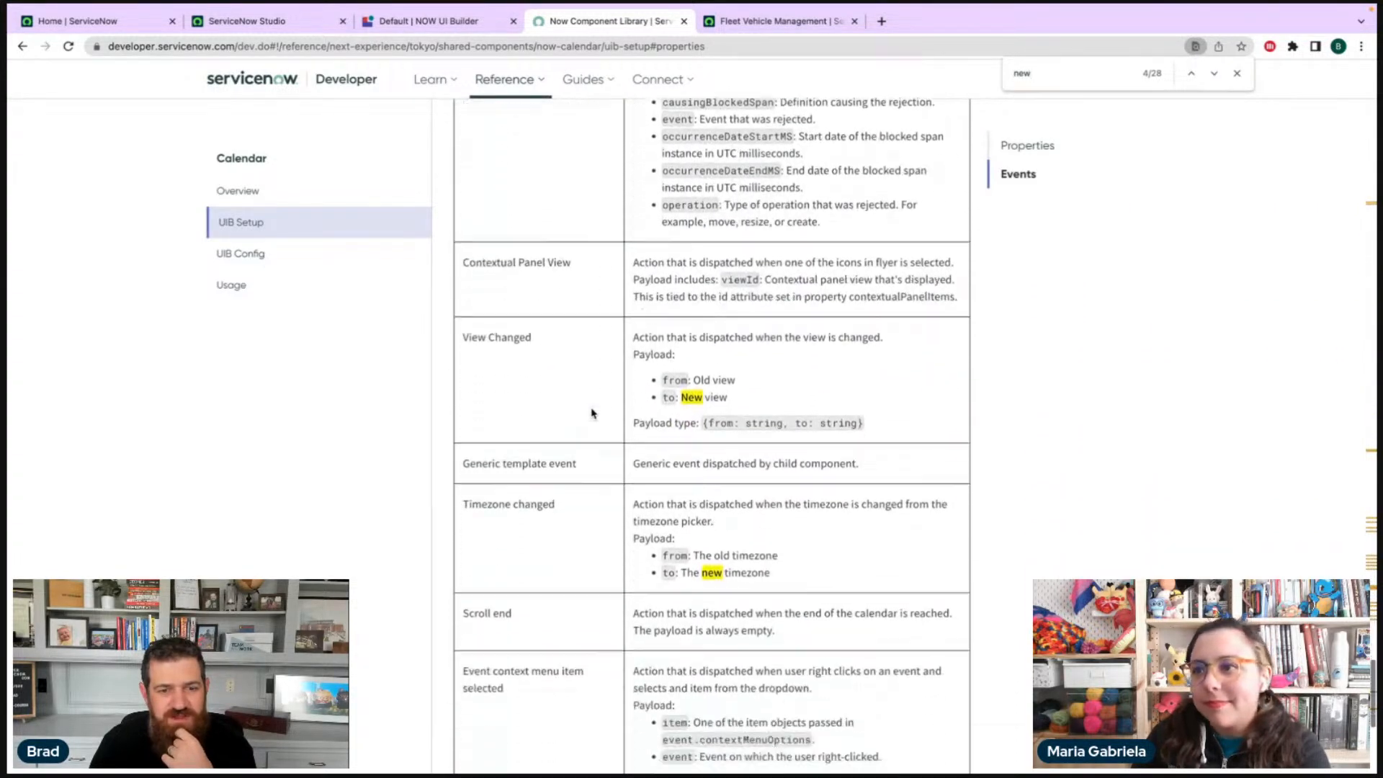
pyautogui.scroll(-2, 592, 412)
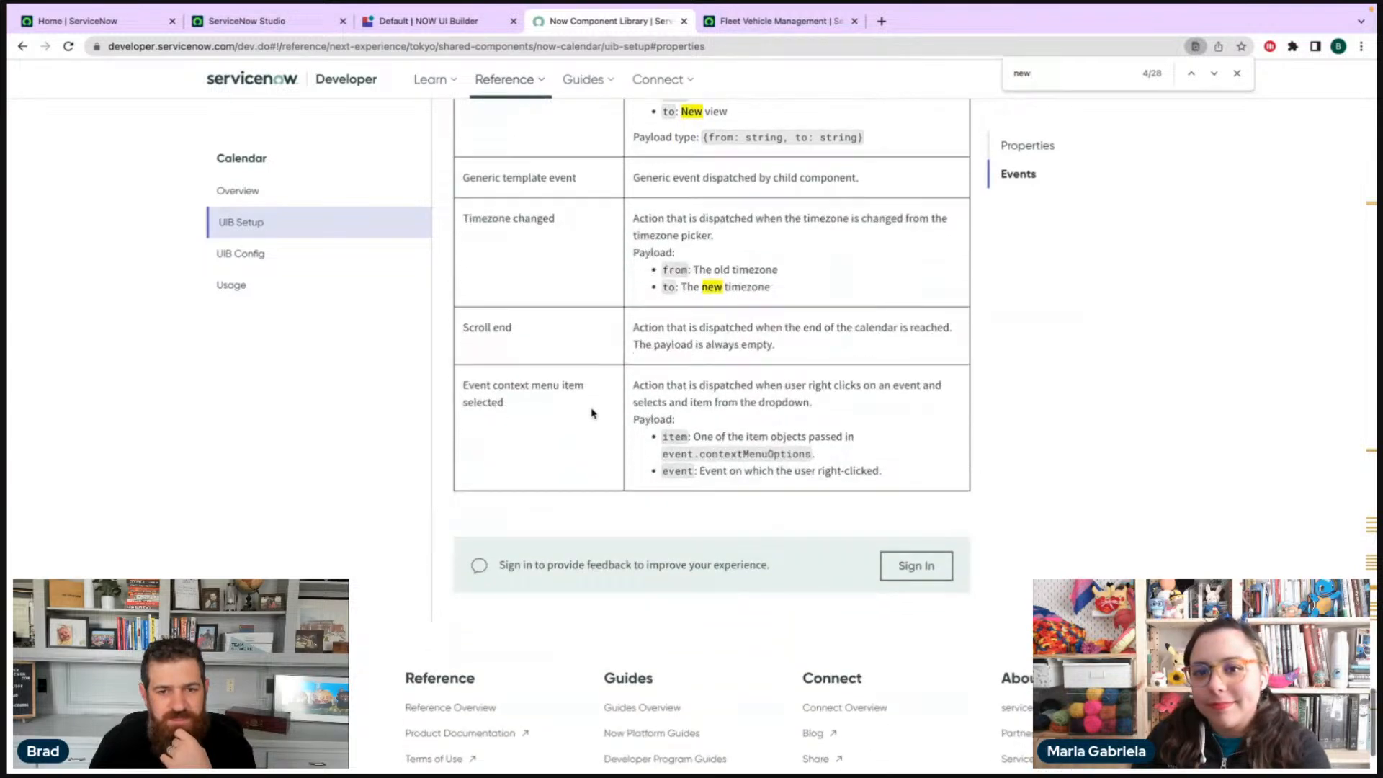
# - Search the UIB Setup documentation page for "new button"
pyautogui.scroll(8, 593, 413)
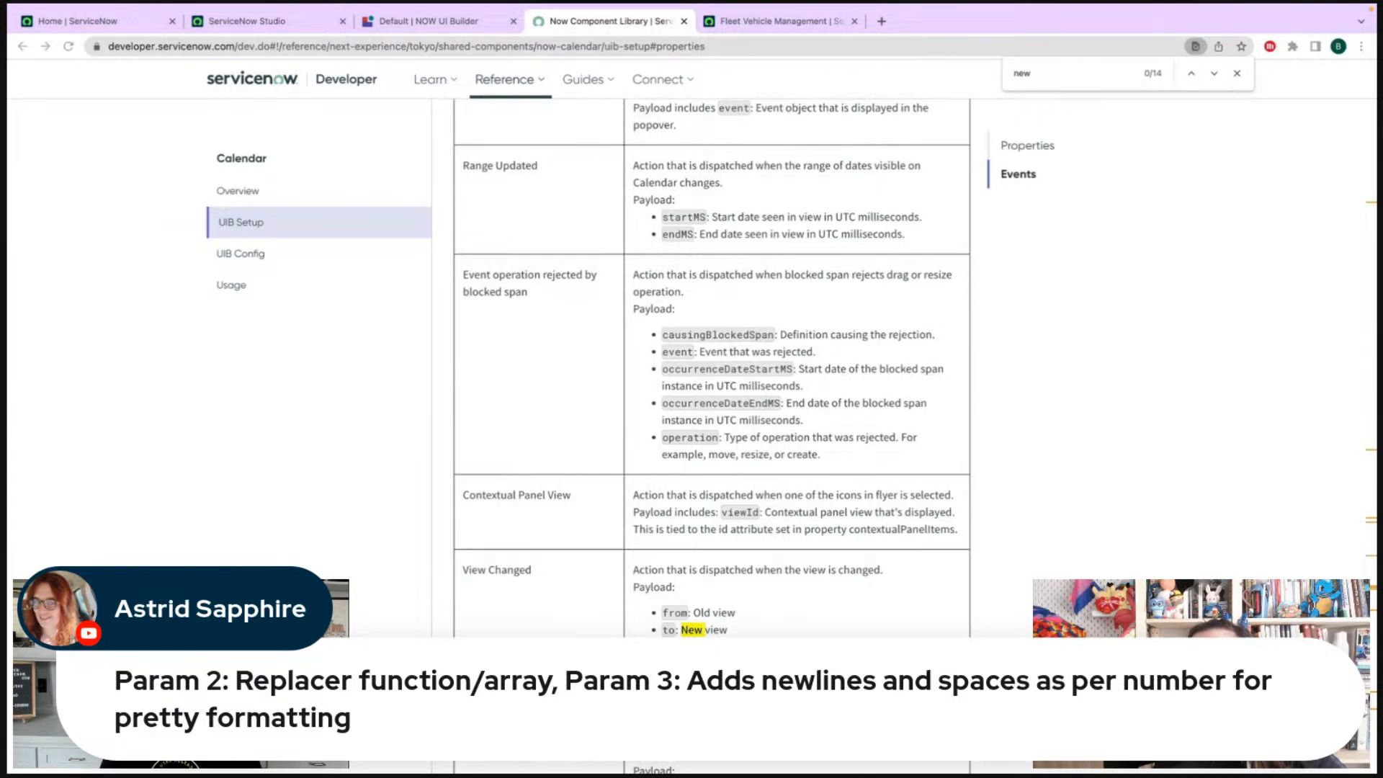
pyautogui.write('button')
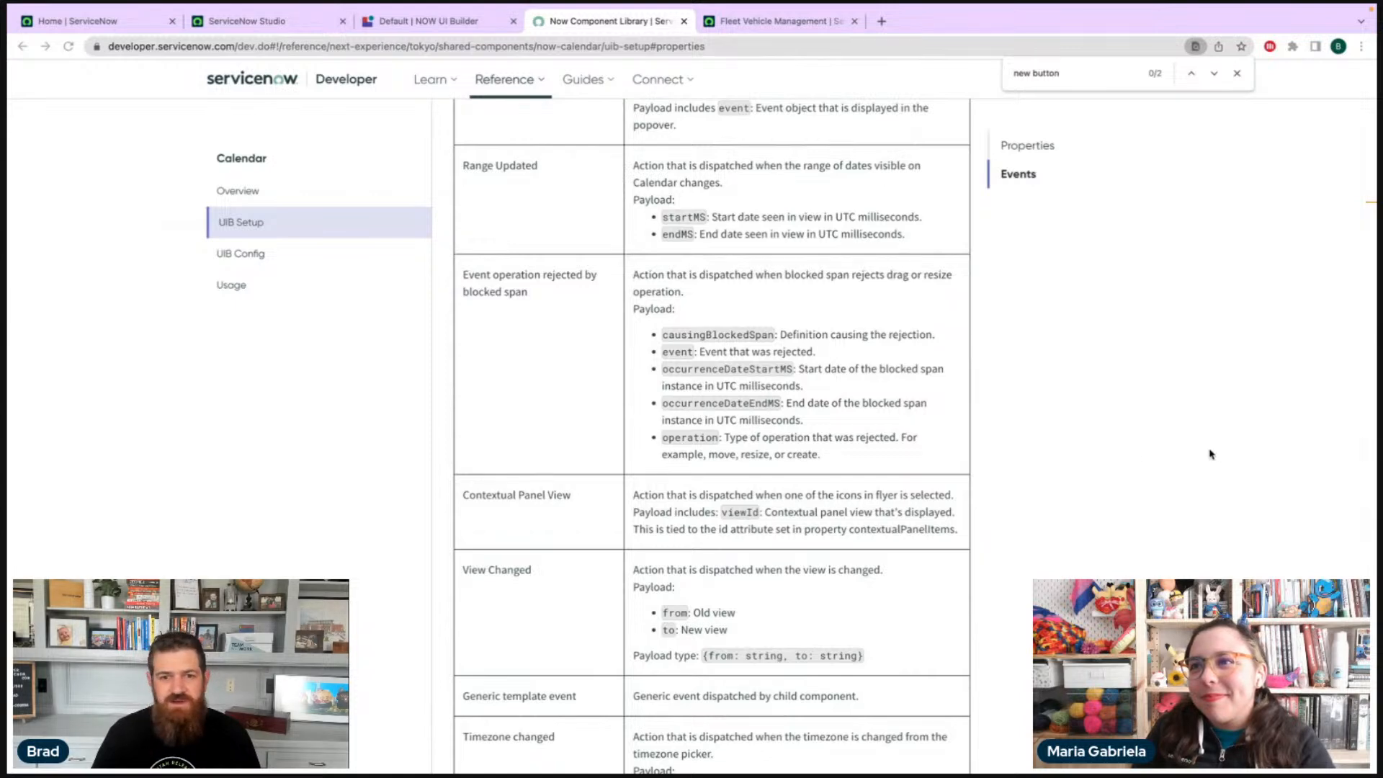
pyautogui.scroll(6, 706, 405)
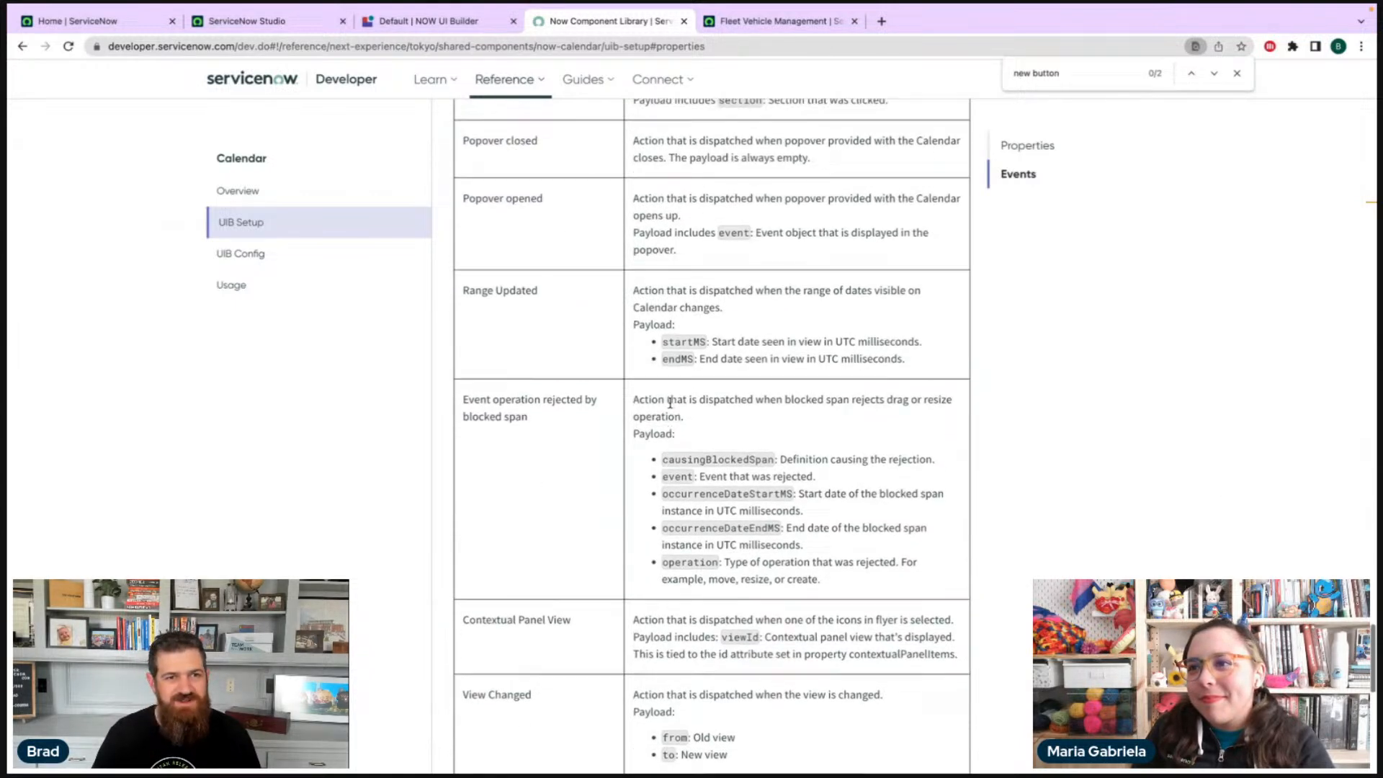
# - Open the Calendar UIB Config reference and examine its listed events and payloads for one tied to the New button
pyautogui.click(245, 254)
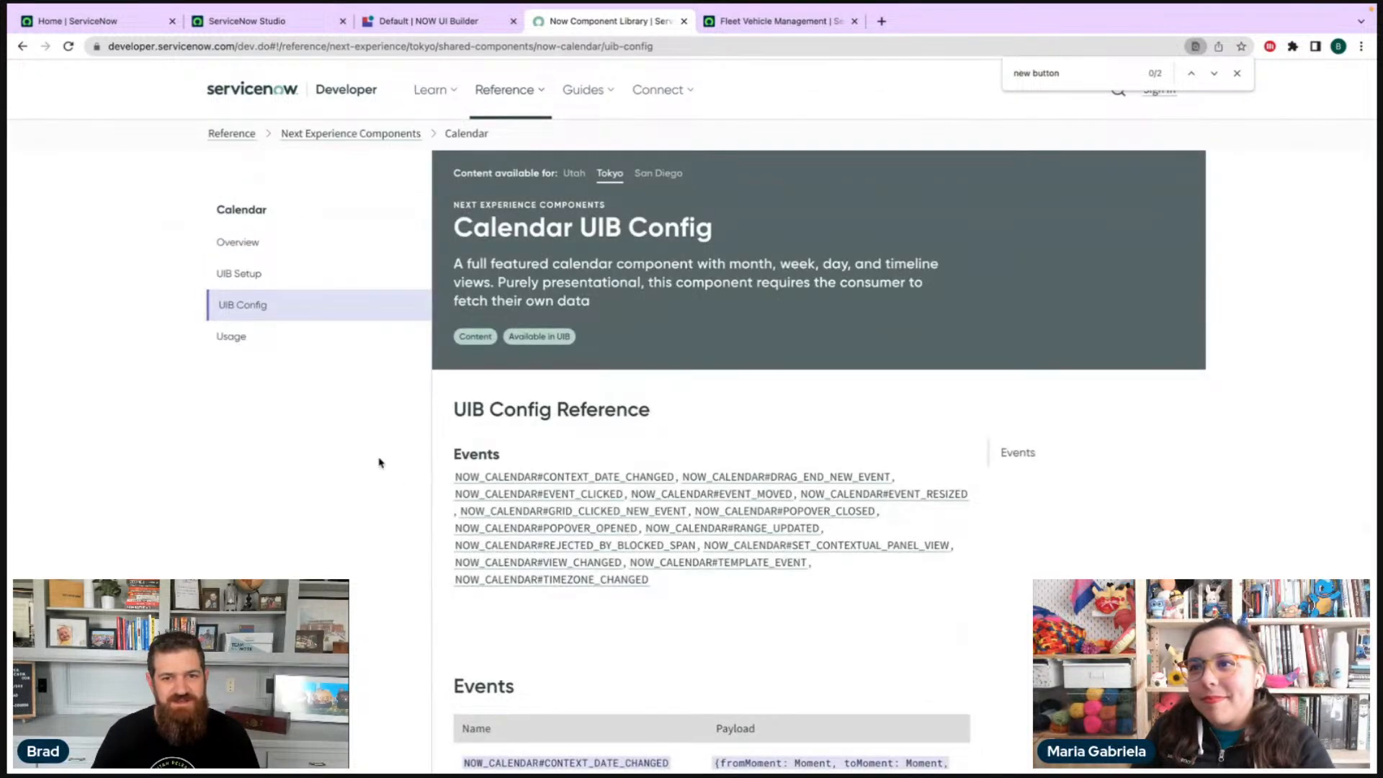
pyautogui.scroll(-2, 299, 462)
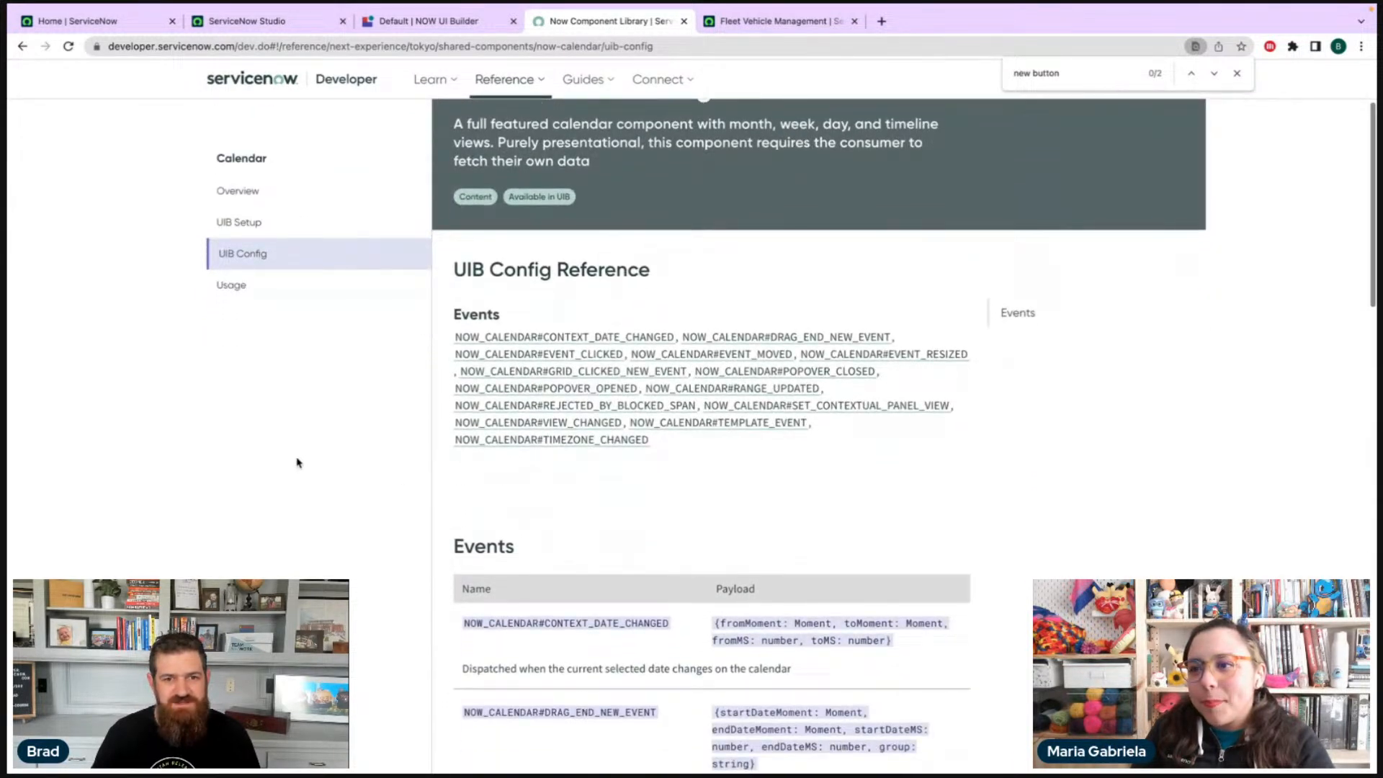
pyautogui.scroll(-7, 375, 459)
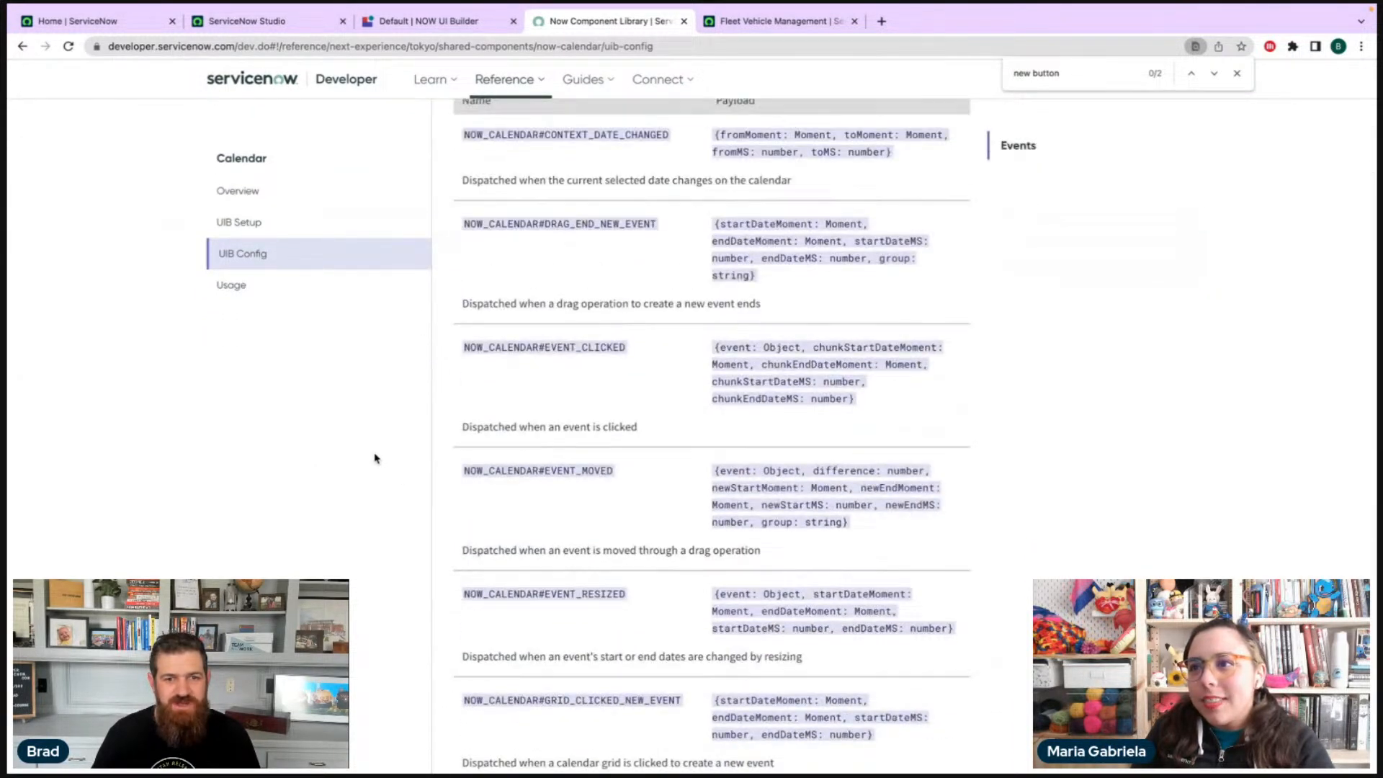
pyautogui.scroll(-9, 375, 458)
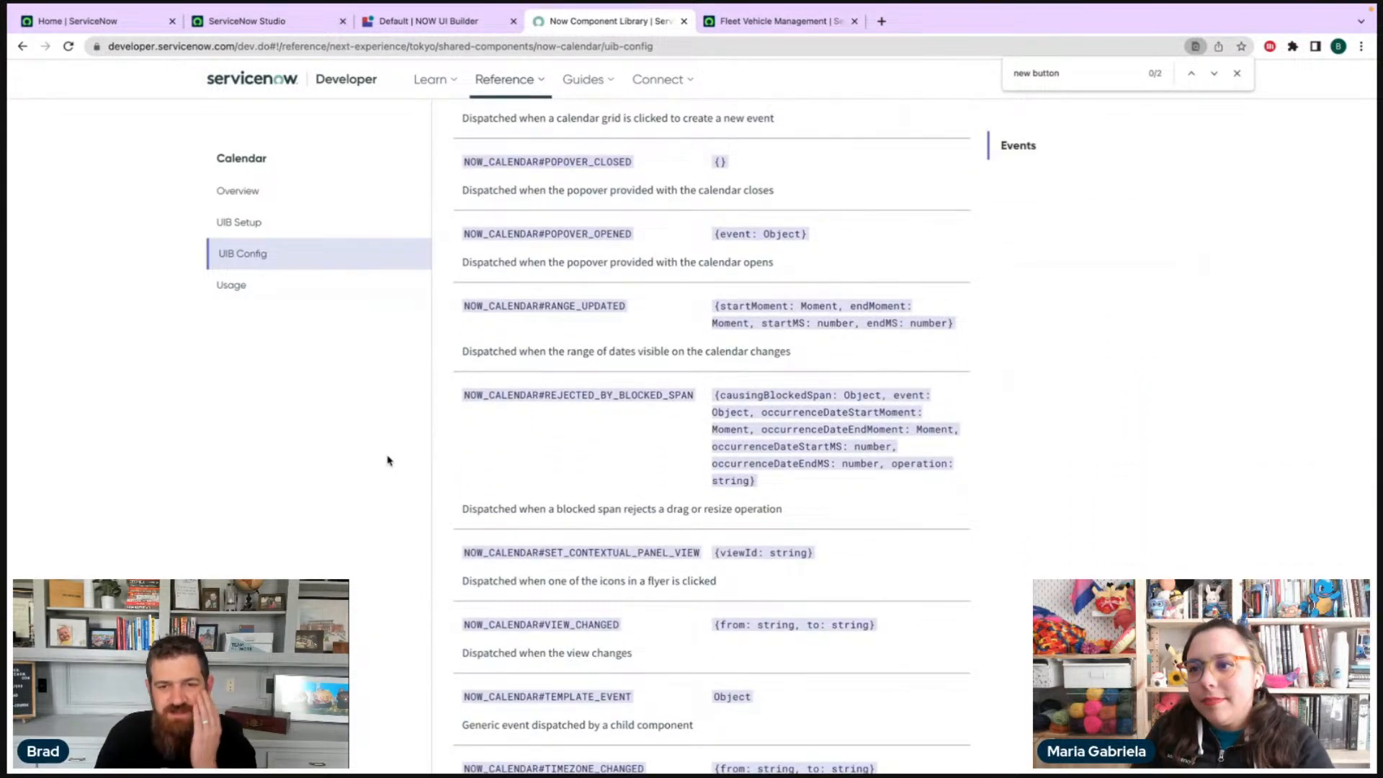
pyautogui.scroll(-5, 401, 473)
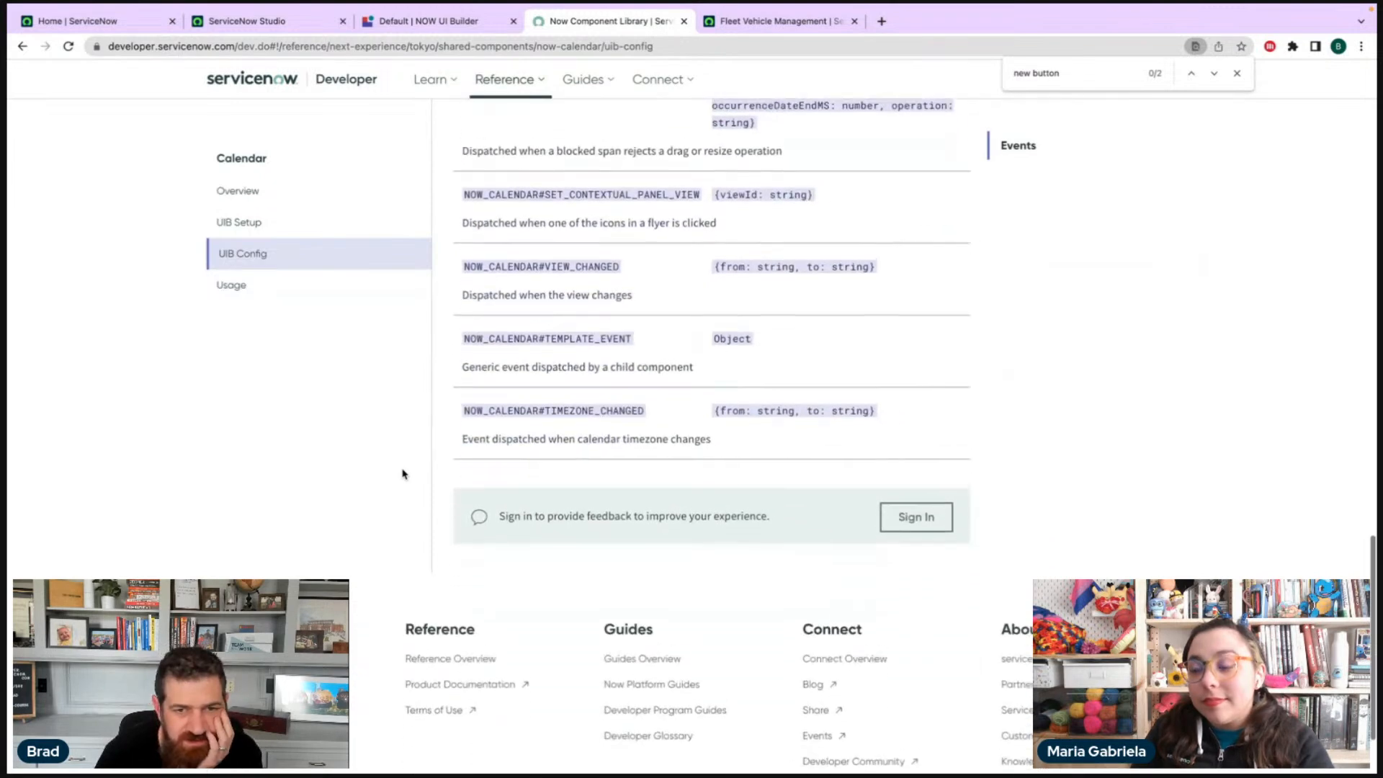
pyautogui.scroll(3, 985, 418)
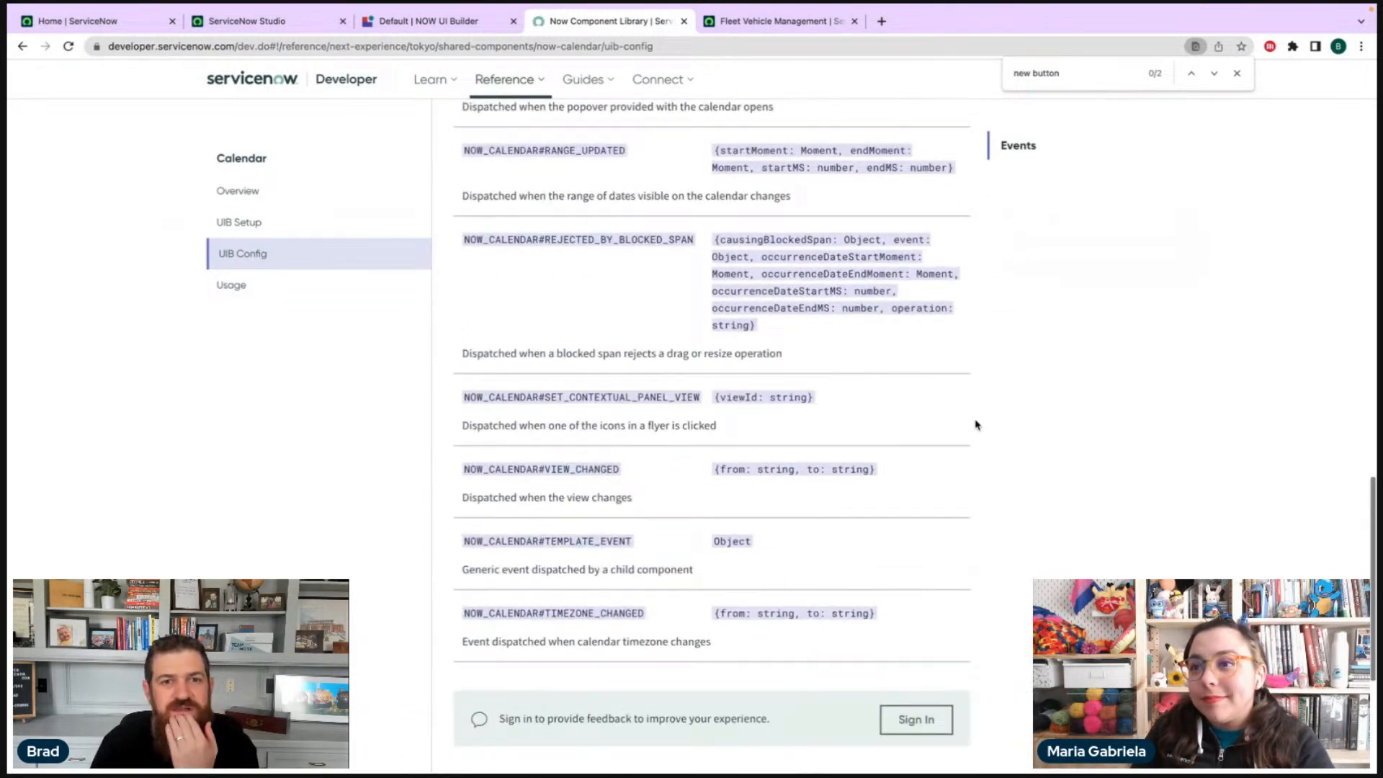
pyautogui.scroll(3, 648, 367)
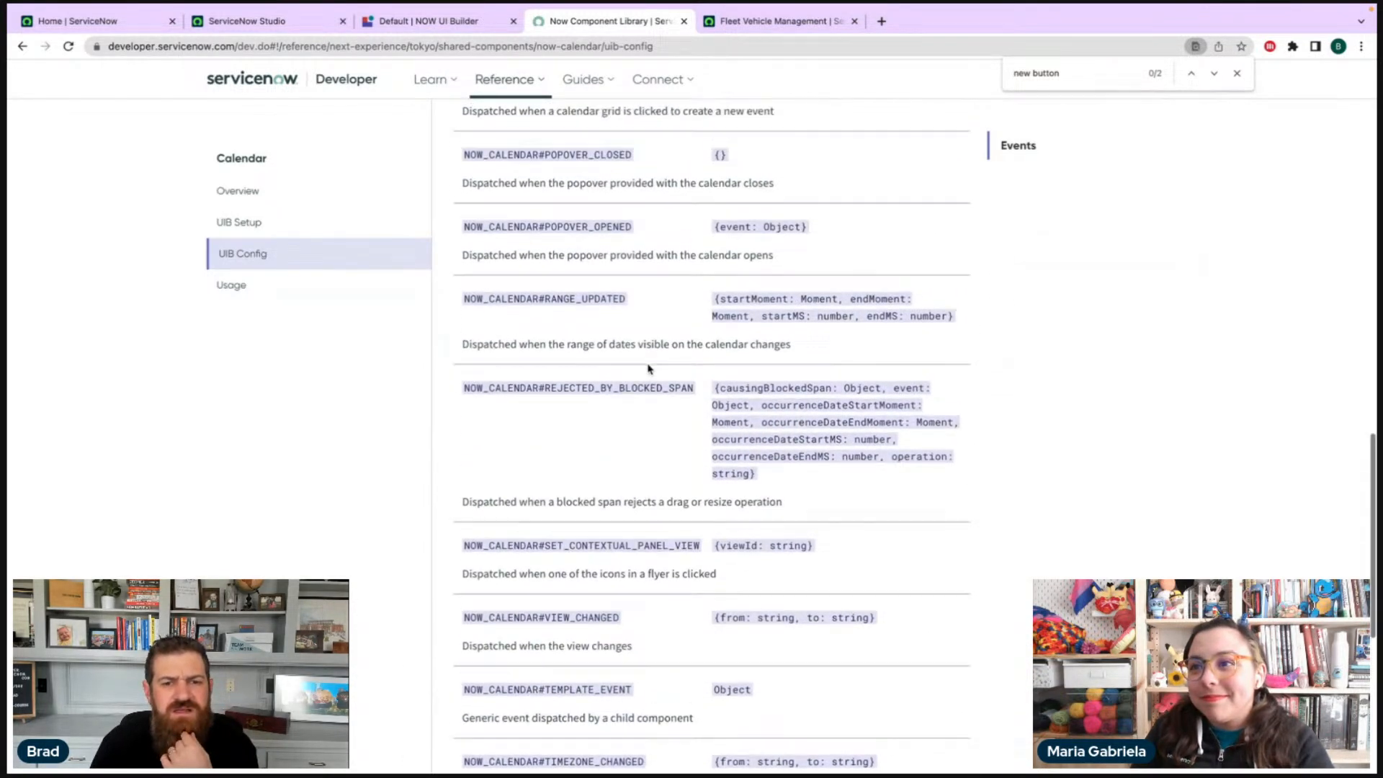
pyautogui.scroll(3, 648, 365)
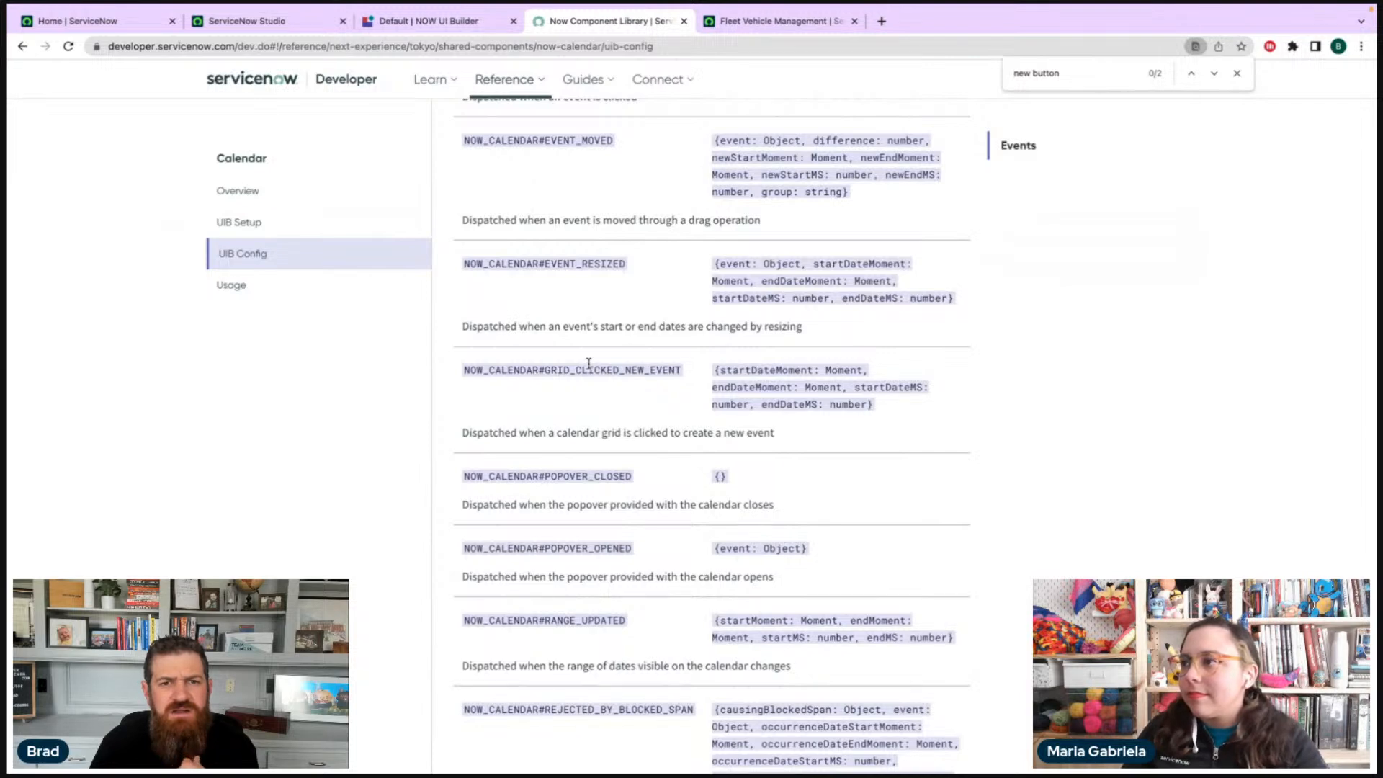
pyautogui.scroll(4, 589, 364)
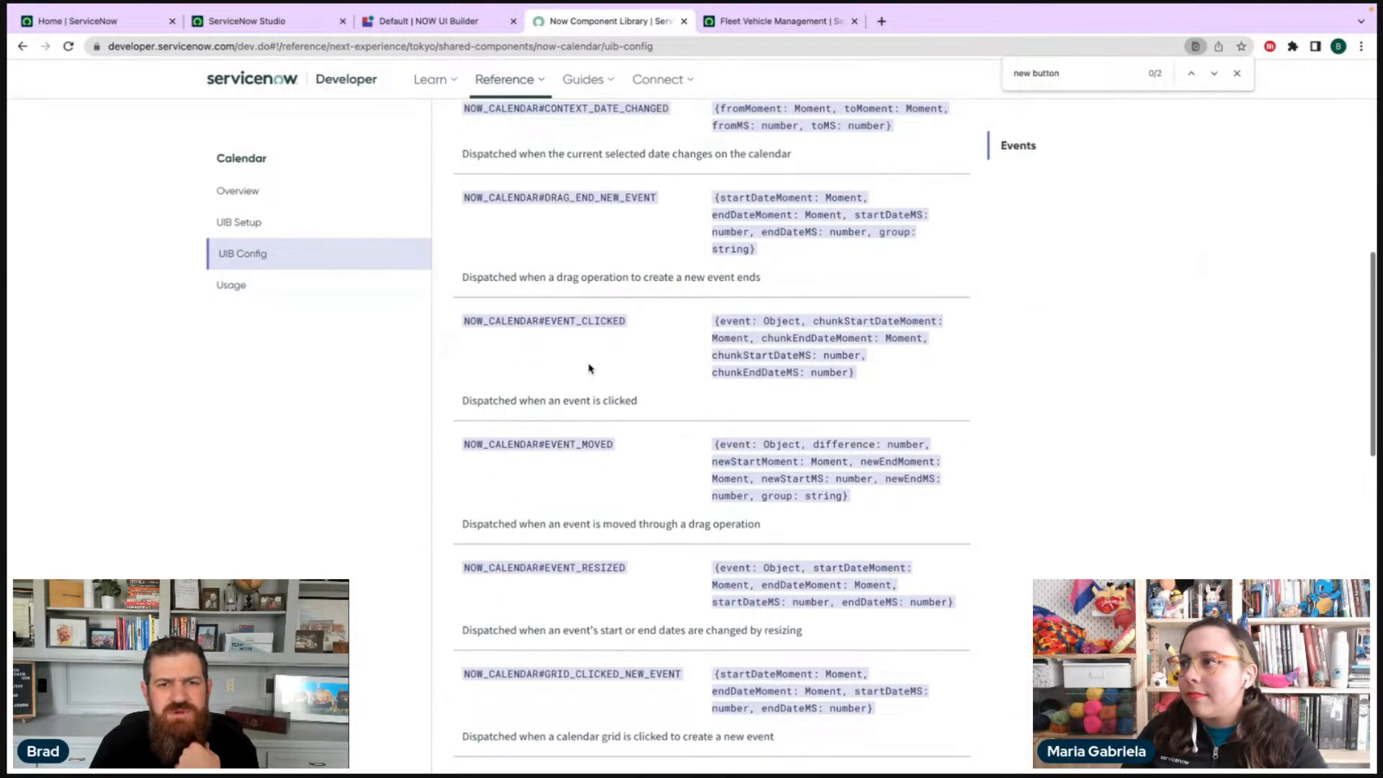
pyautogui.scroll(3, 589, 368)
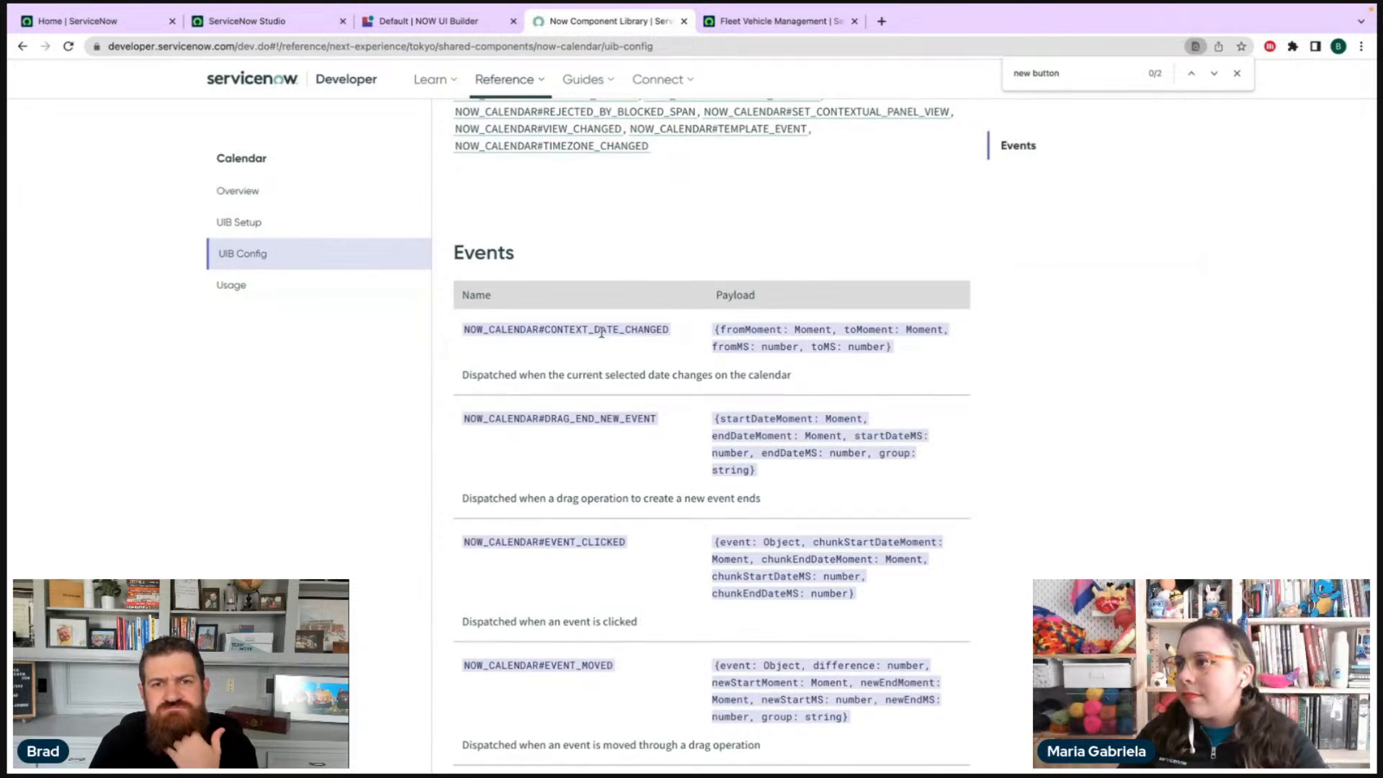
# - Return to UI Builder and show Calendar 1's configuration properties
pyautogui.click(428, 22)
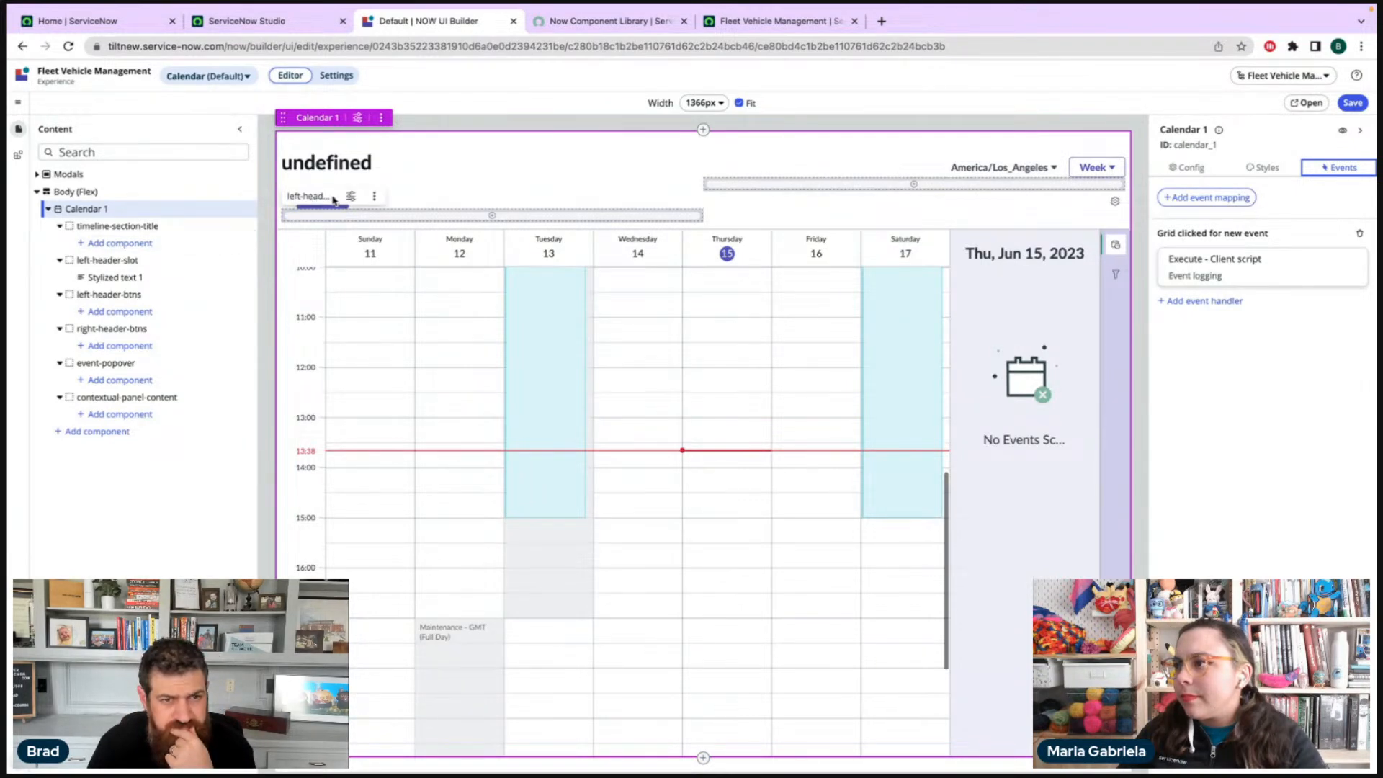
pyautogui.click(1187, 167)
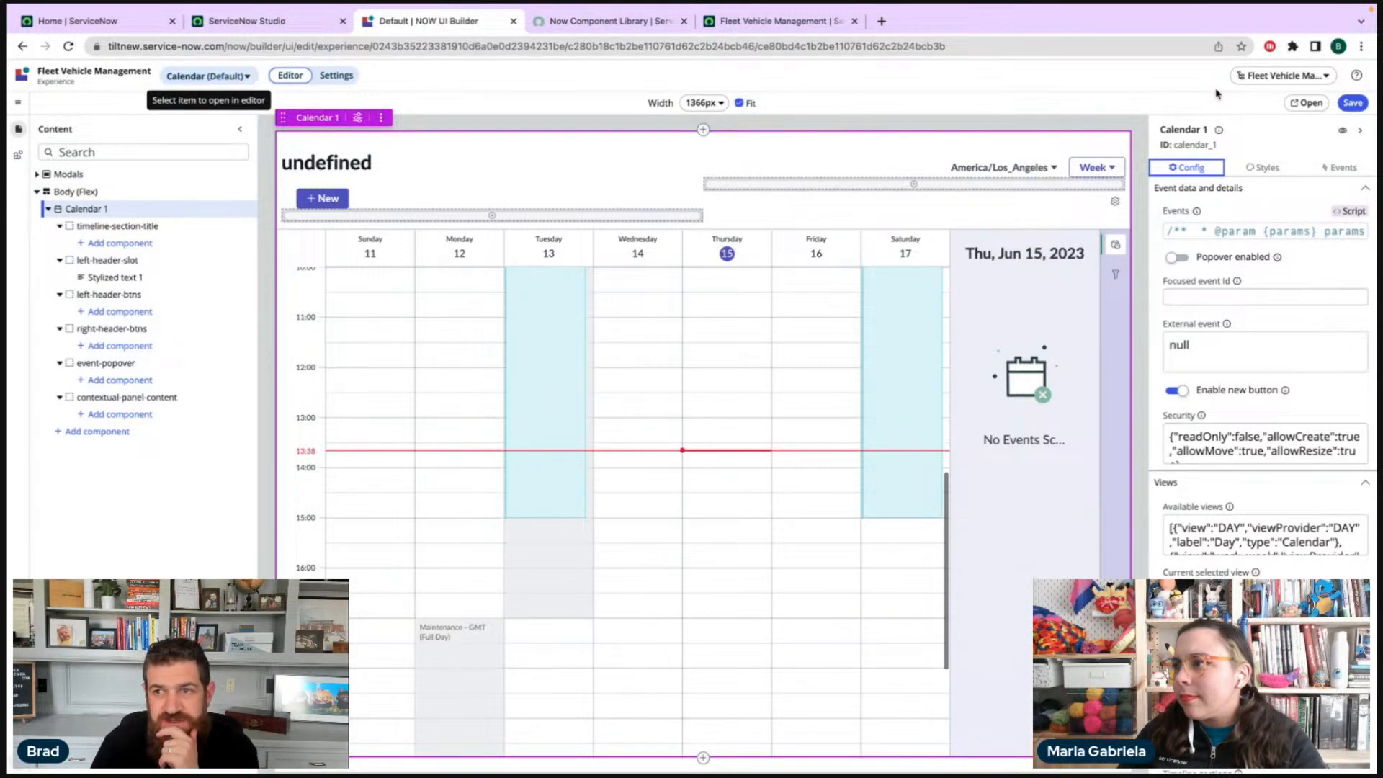
# - Save the calendar page and open the Demo Calendar Page default variant for editing
pyautogui.click(1344, 107)
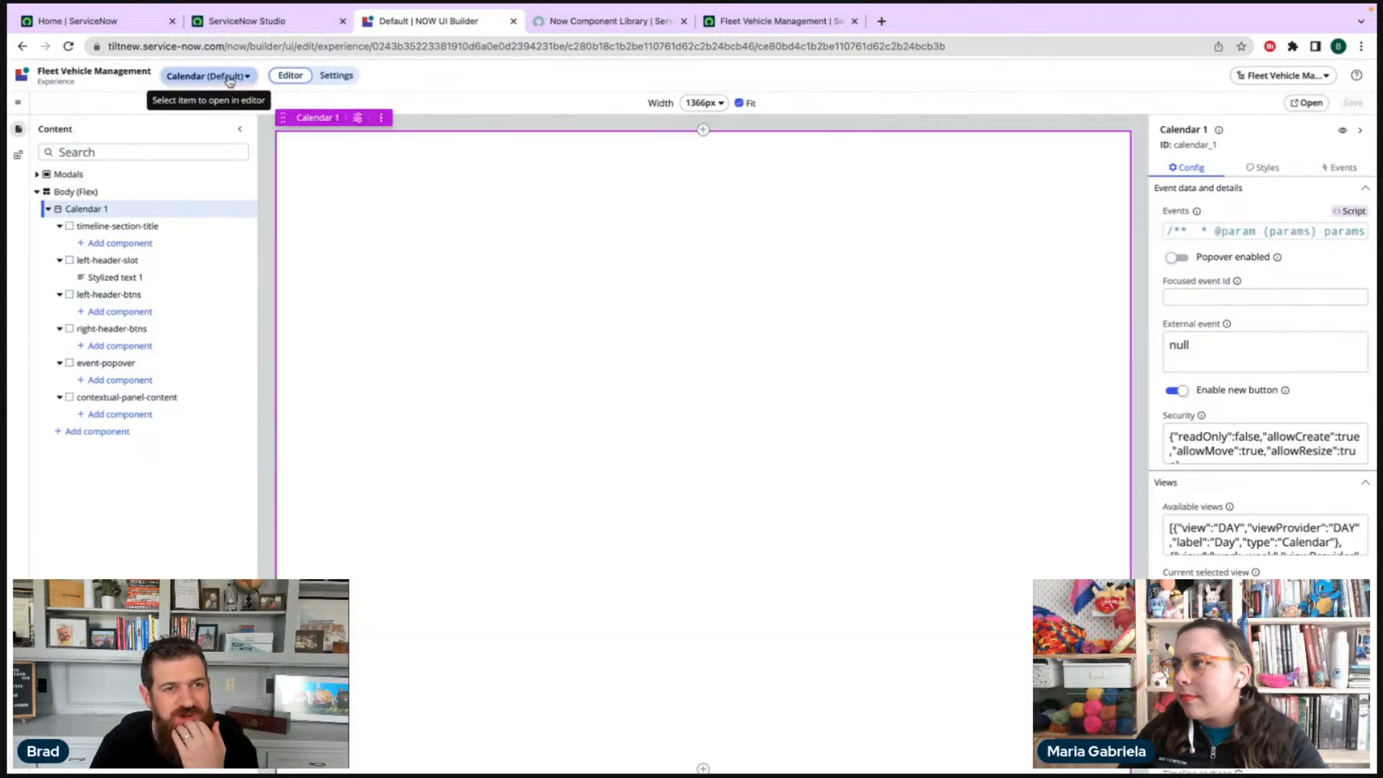
pyautogui.click(229, 78)
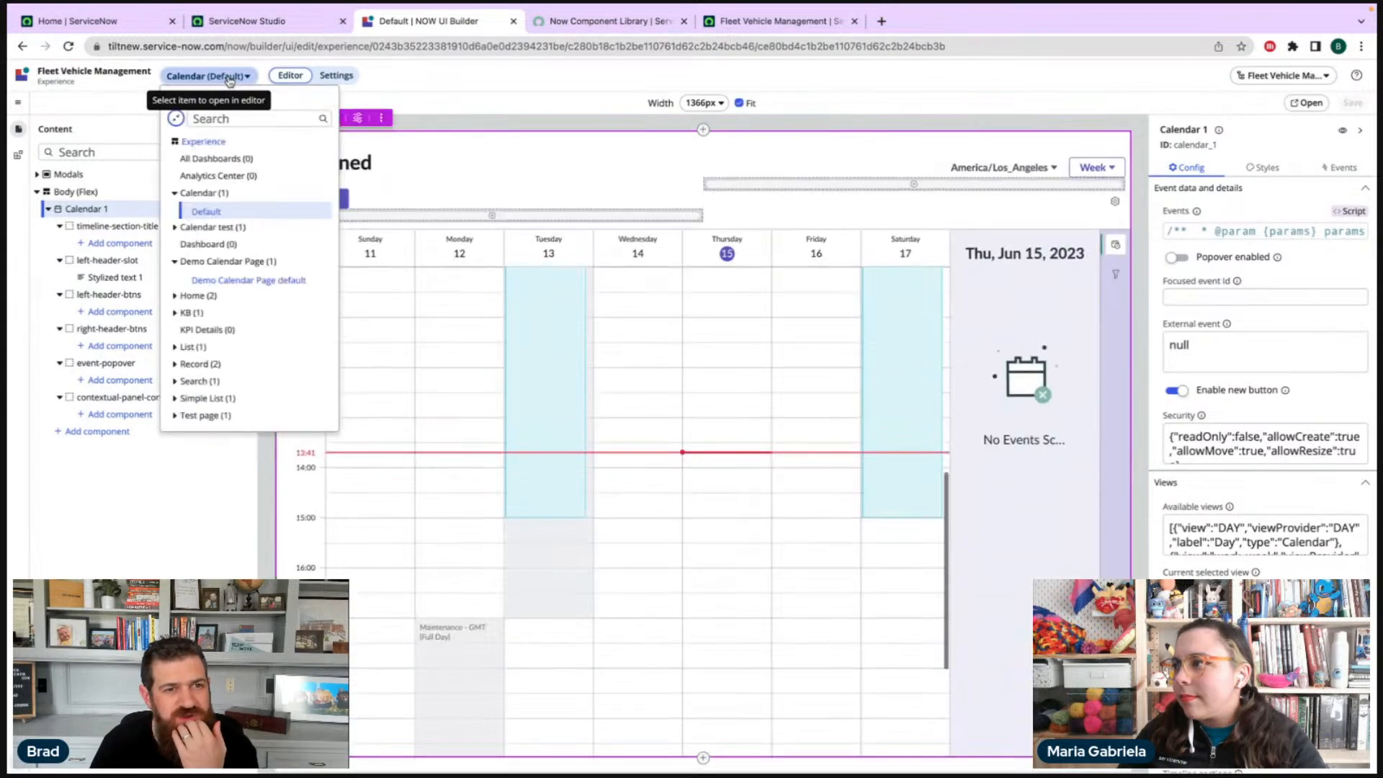
pyautogui.click(230, 281)
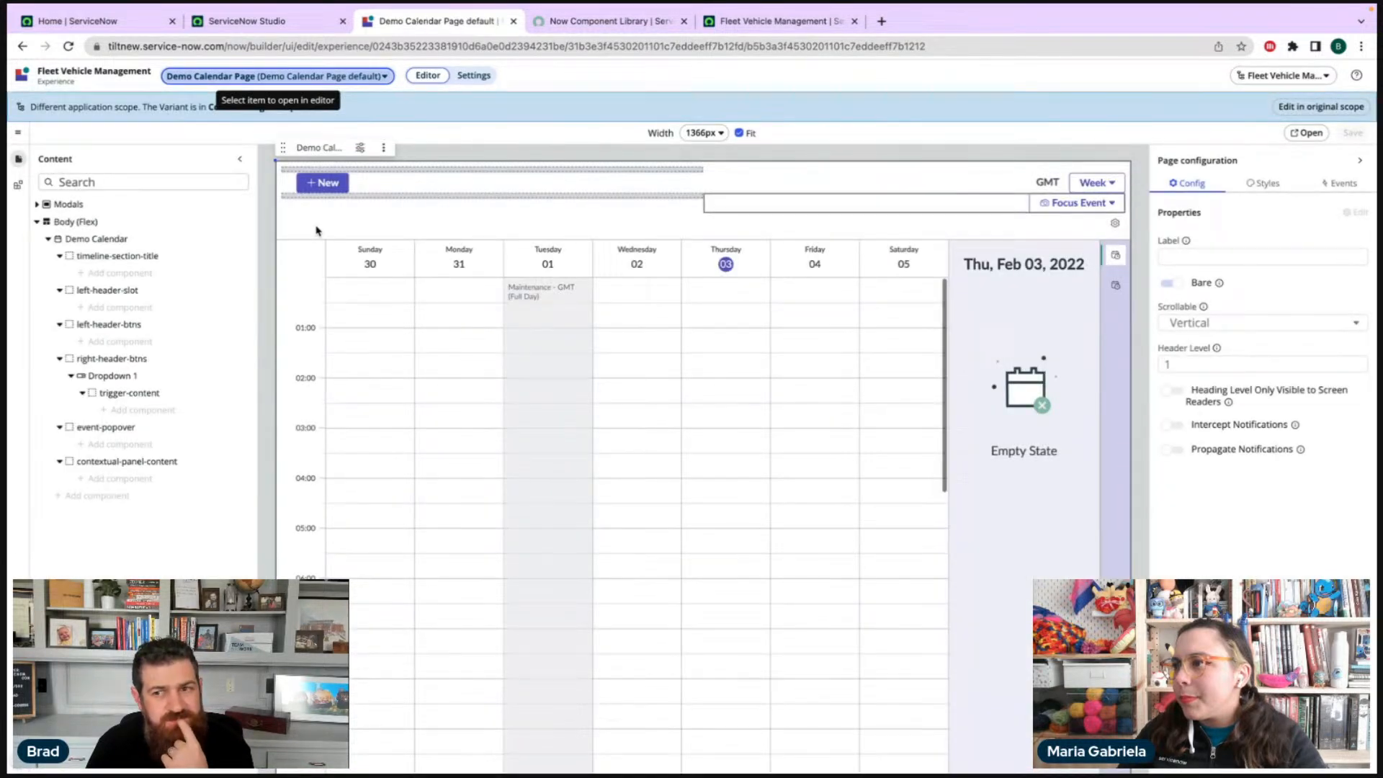
# - Examine the Demo Calendar component's event mappings and the Grid Click Event script handler configured for new events
pyautogui.click(97, 238)
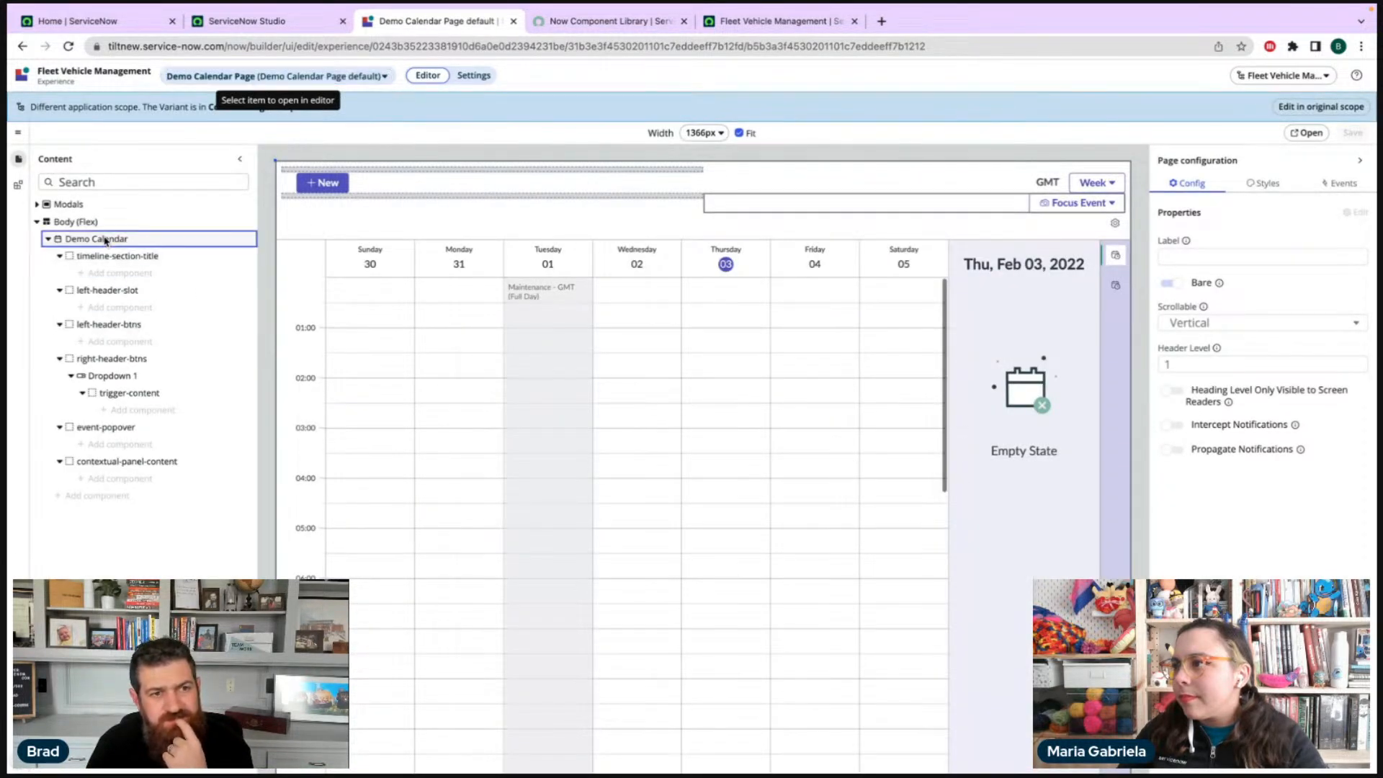
pyautogui.click(1343, 198)
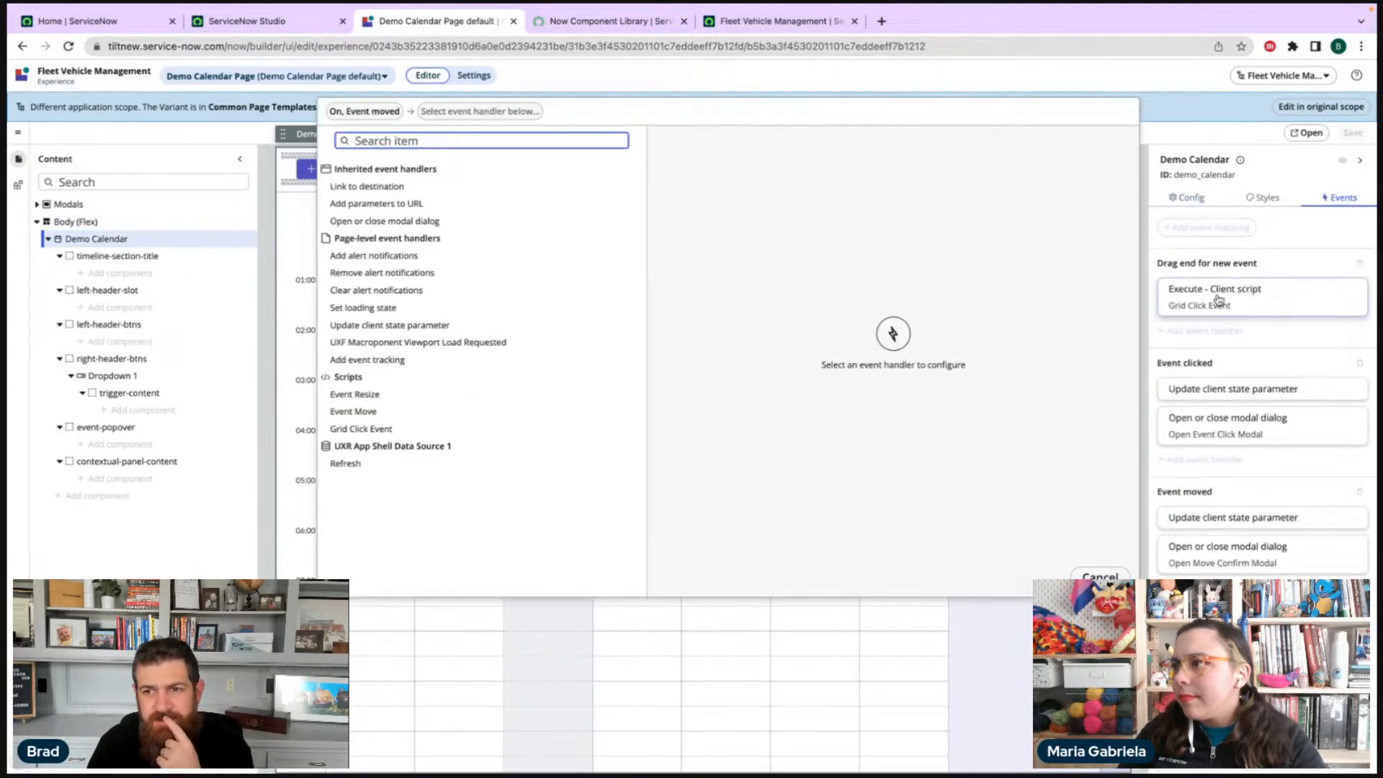
pyautogui.scroll(-1, 1221, 307)
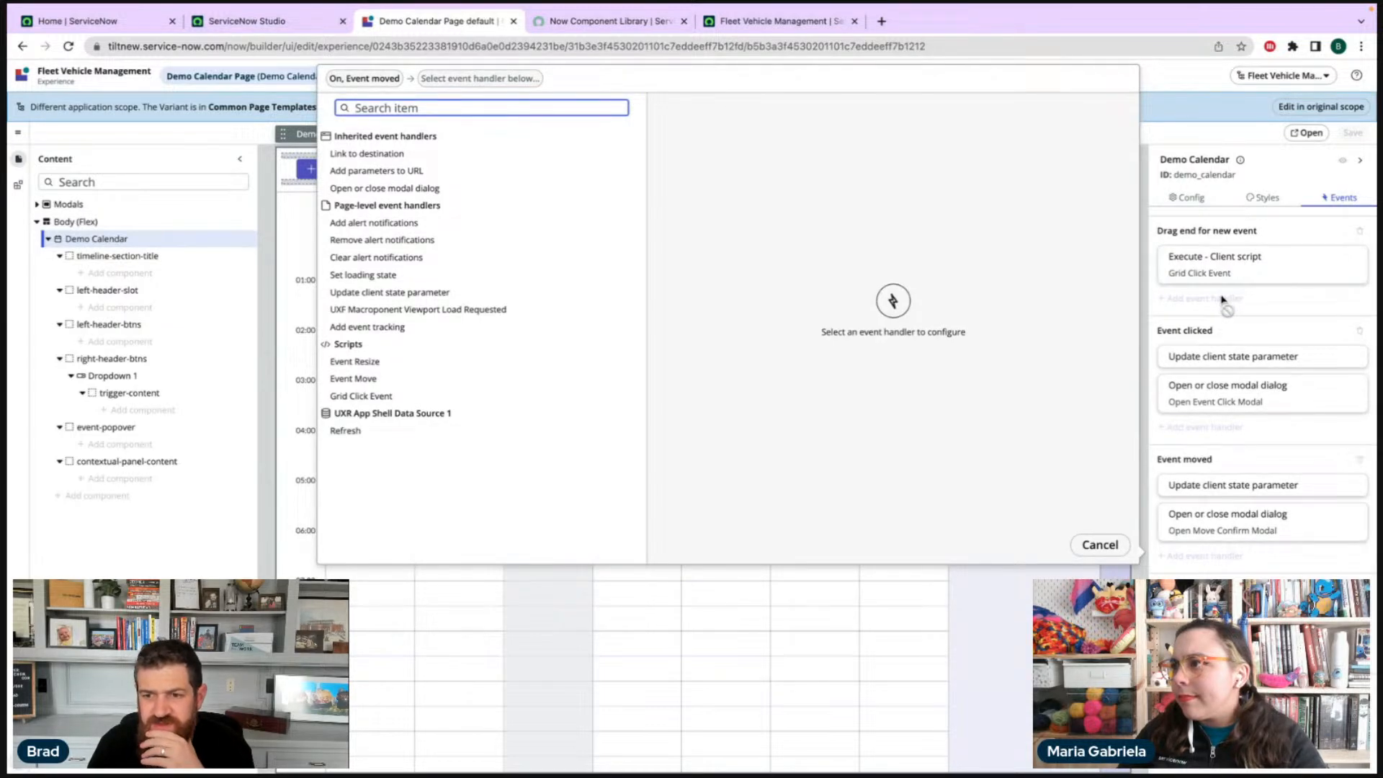
pyautogui.click(1225, 264)
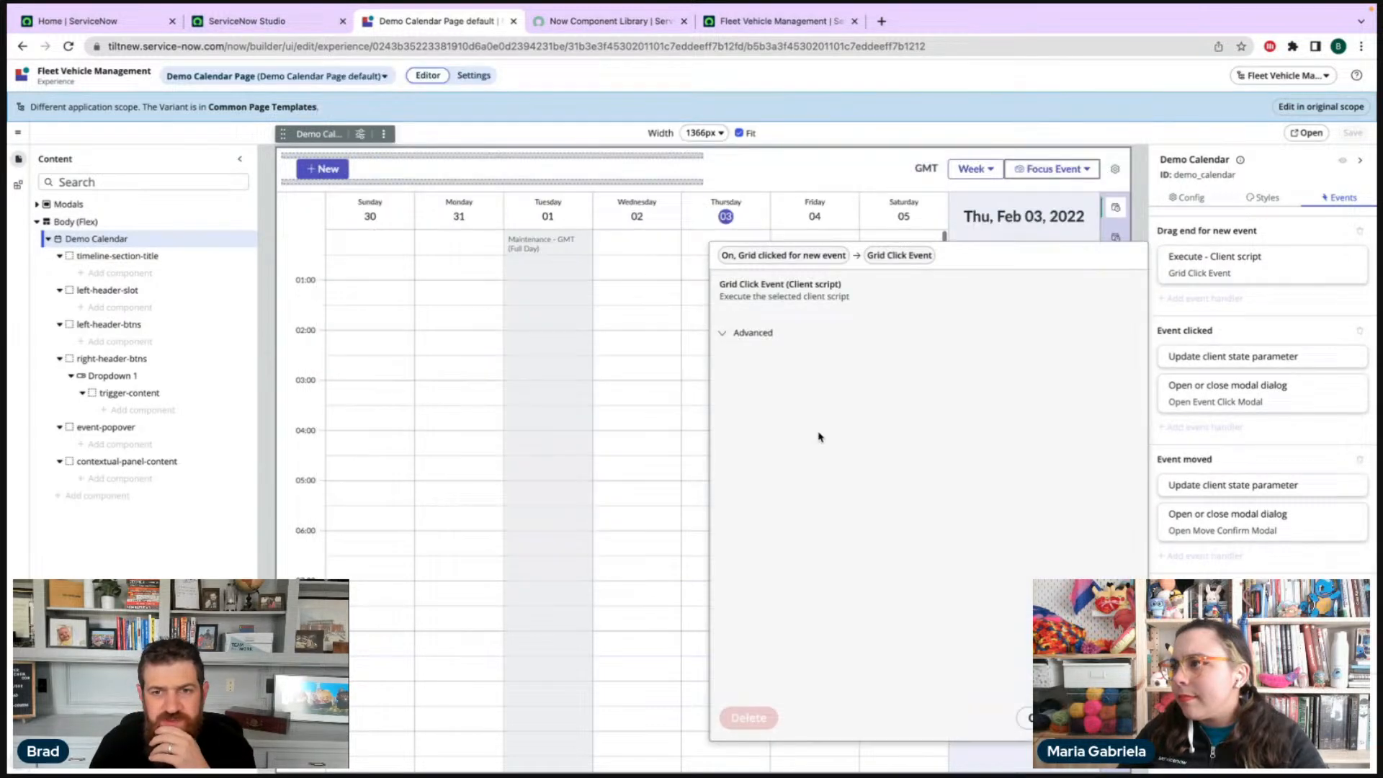
pyautogui.click(1027, 719)
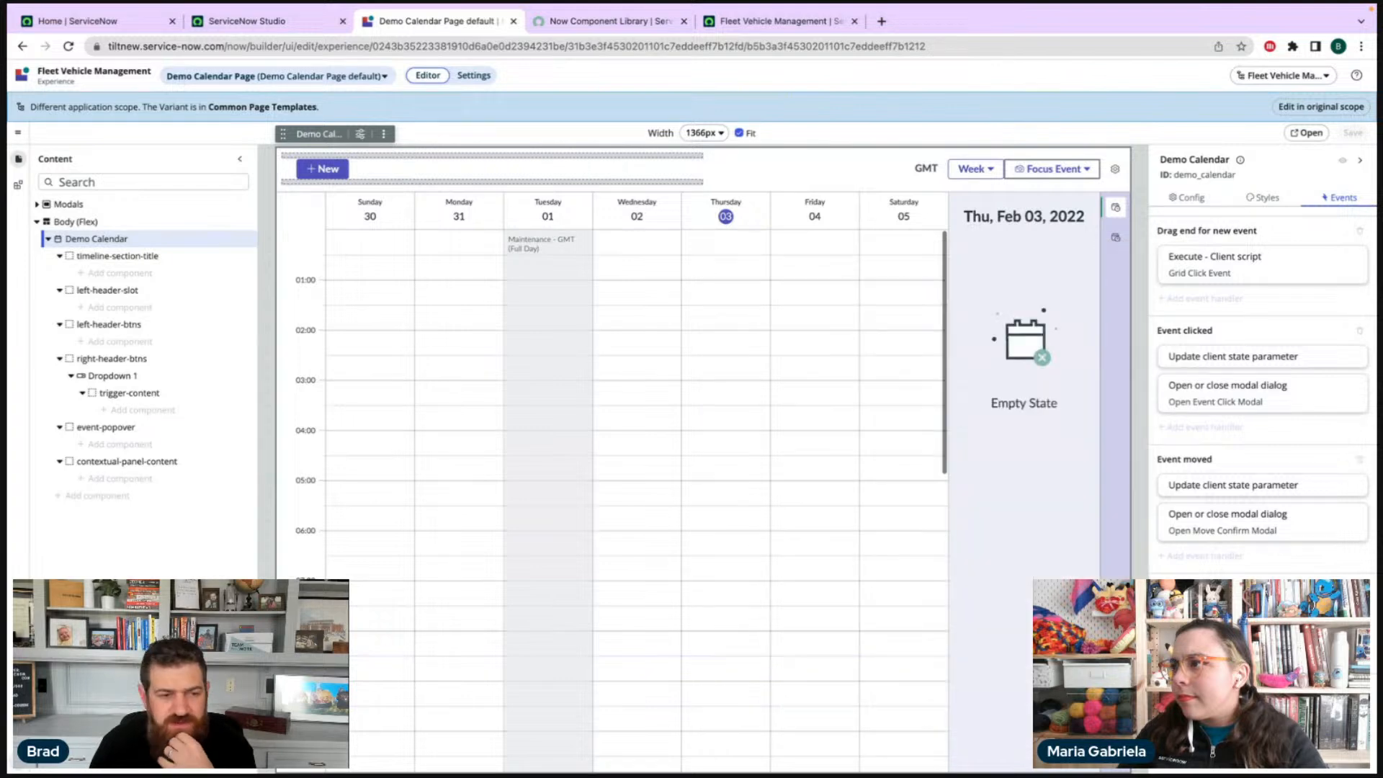
# - Open the page's client scripts and read through the Grid Click Event script to see how it builds a new event
pyautogui.click(16, 765)
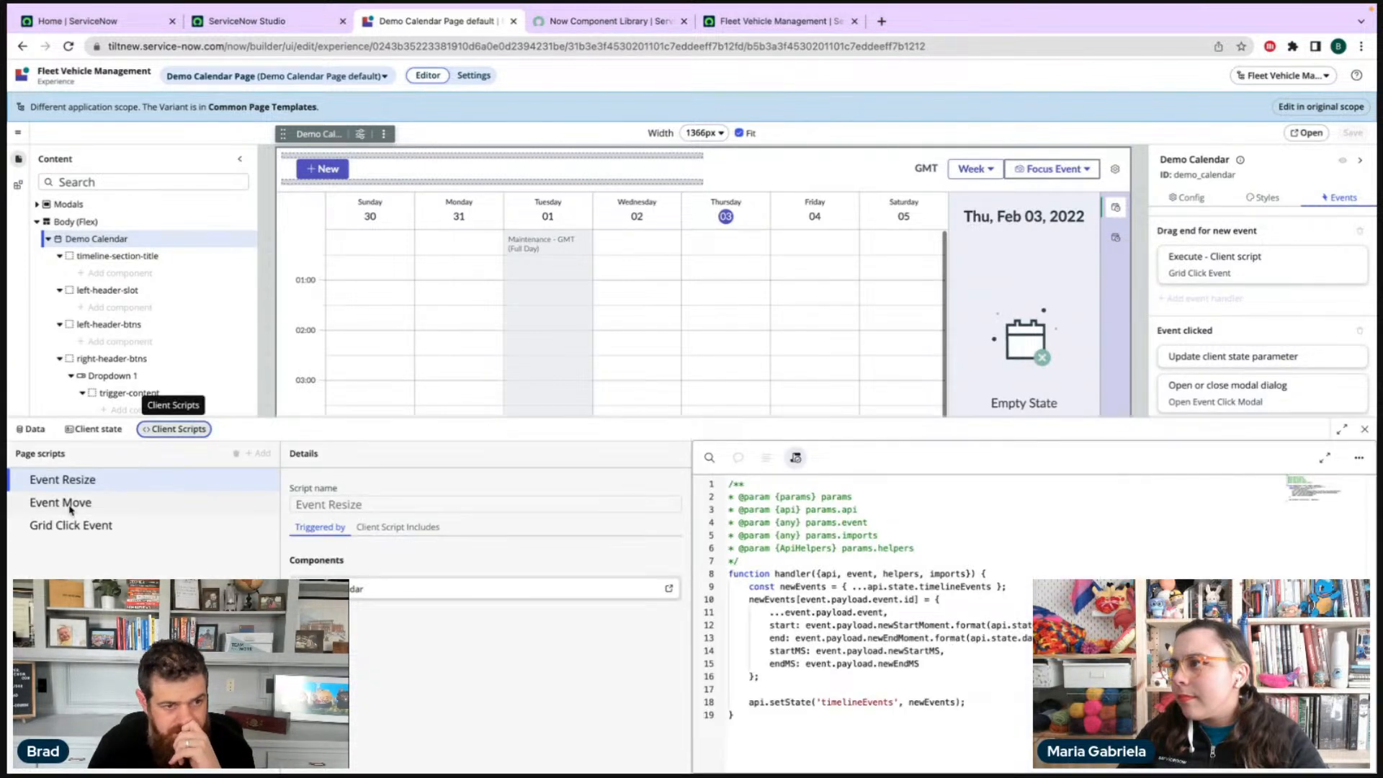
pyautogui.click(65, 529)
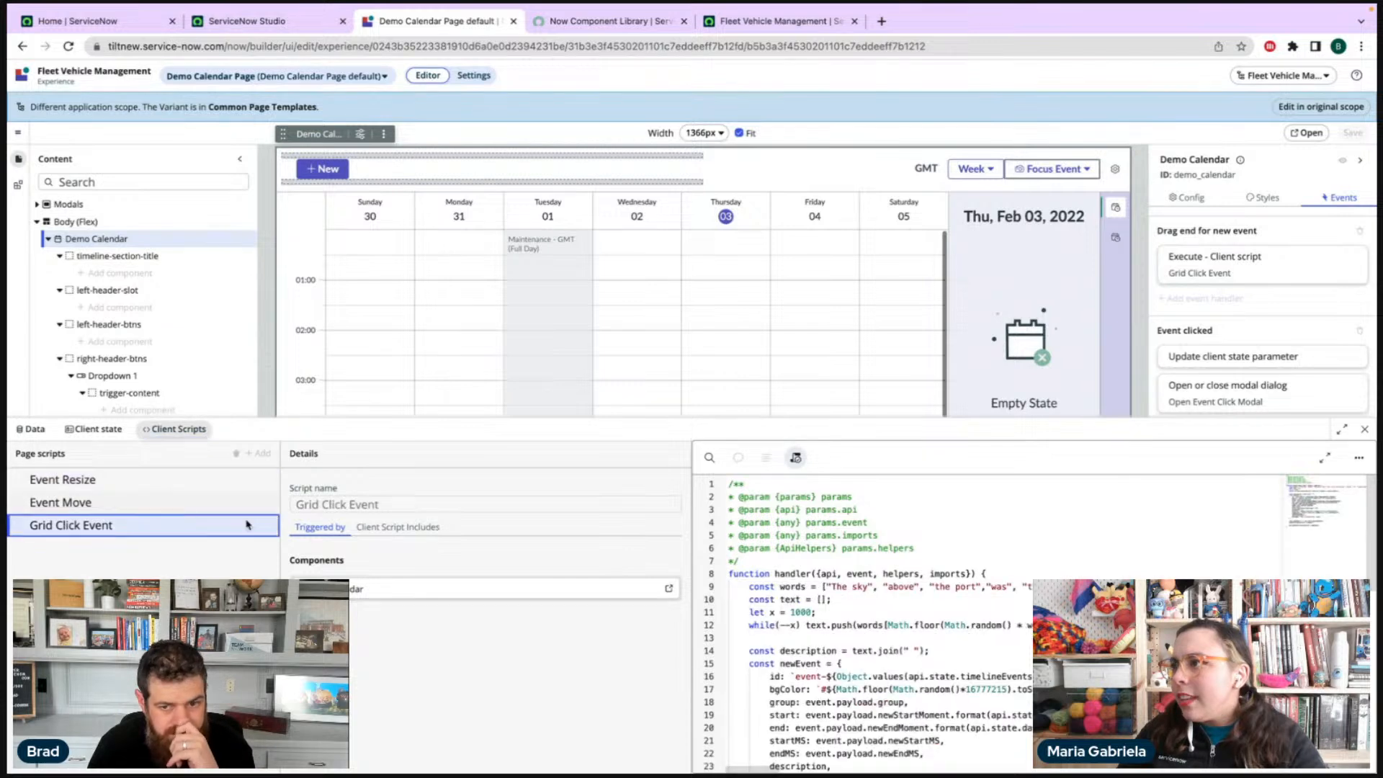
pyautogui.scroll(-3, 867, 647)
pyautogui.scroll(2, 836, 600)
pyautogui.scroll(1, 829, 597)
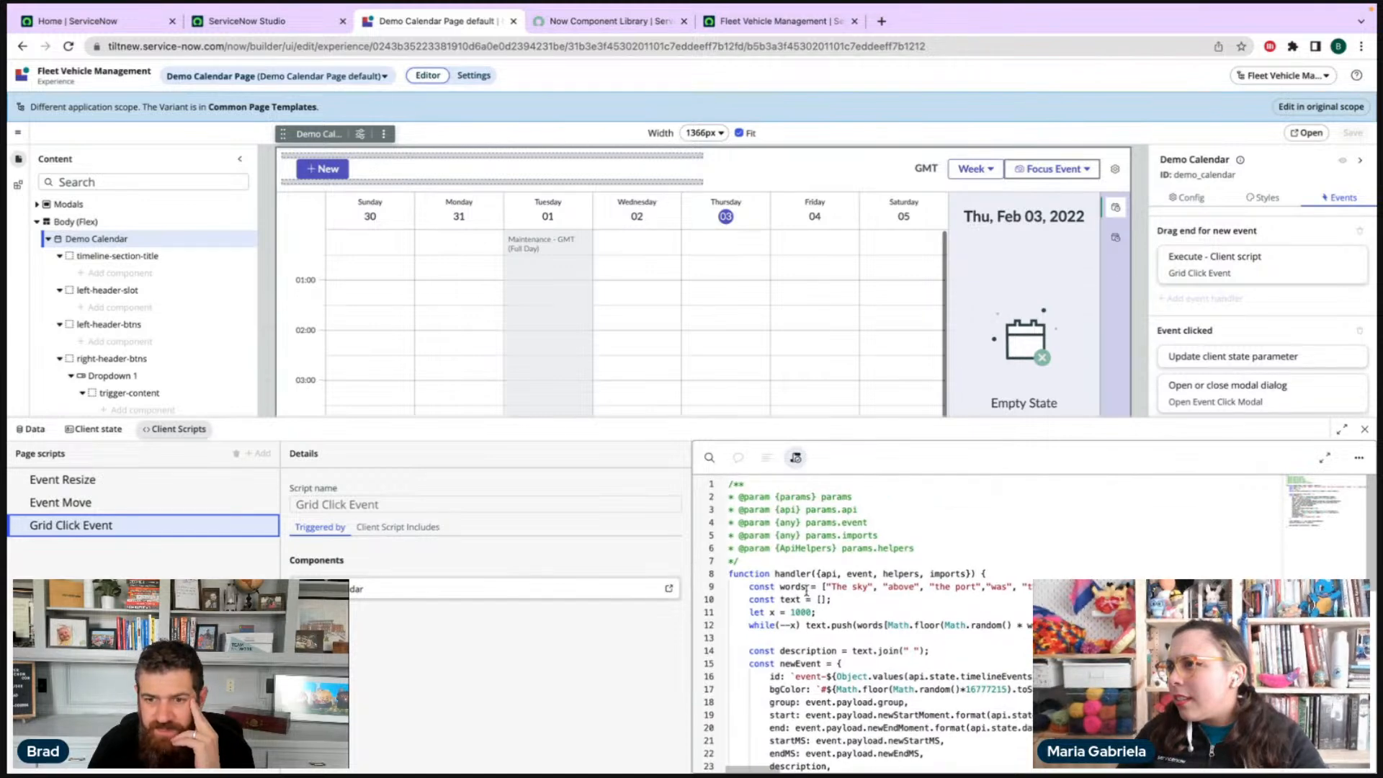
pyautogui.hscroll(10, 869, 585)
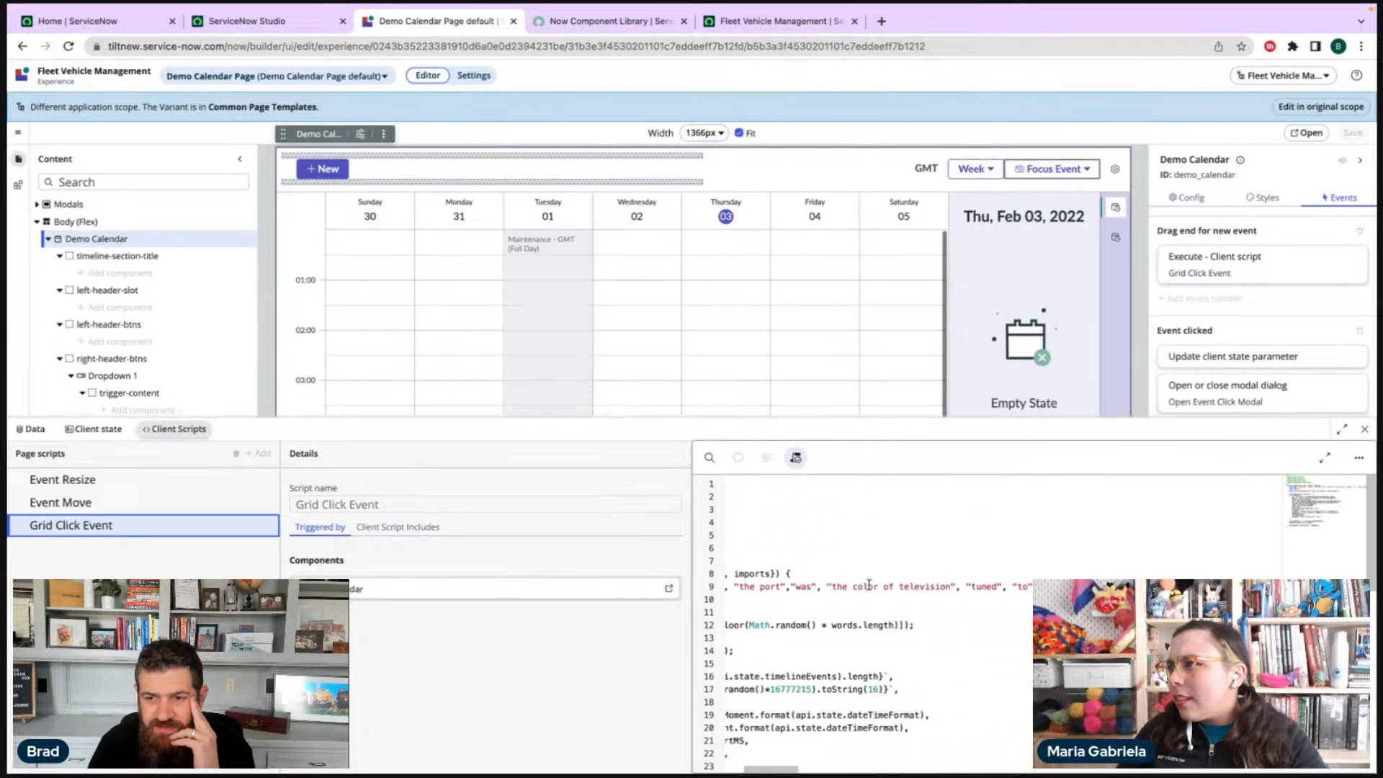
pyautogui.hscroll(-10, 869, 585)
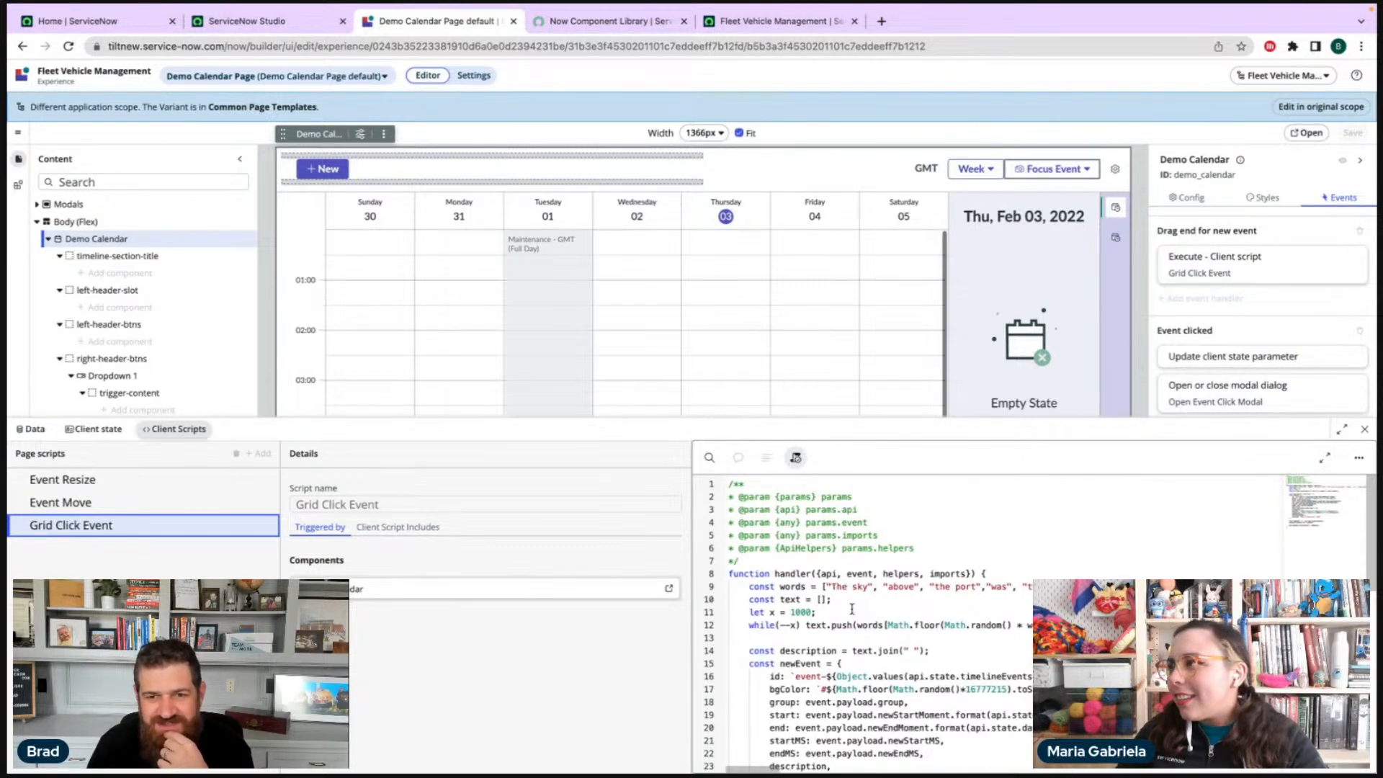
pyautogui.scroll(-3, 852, 608)
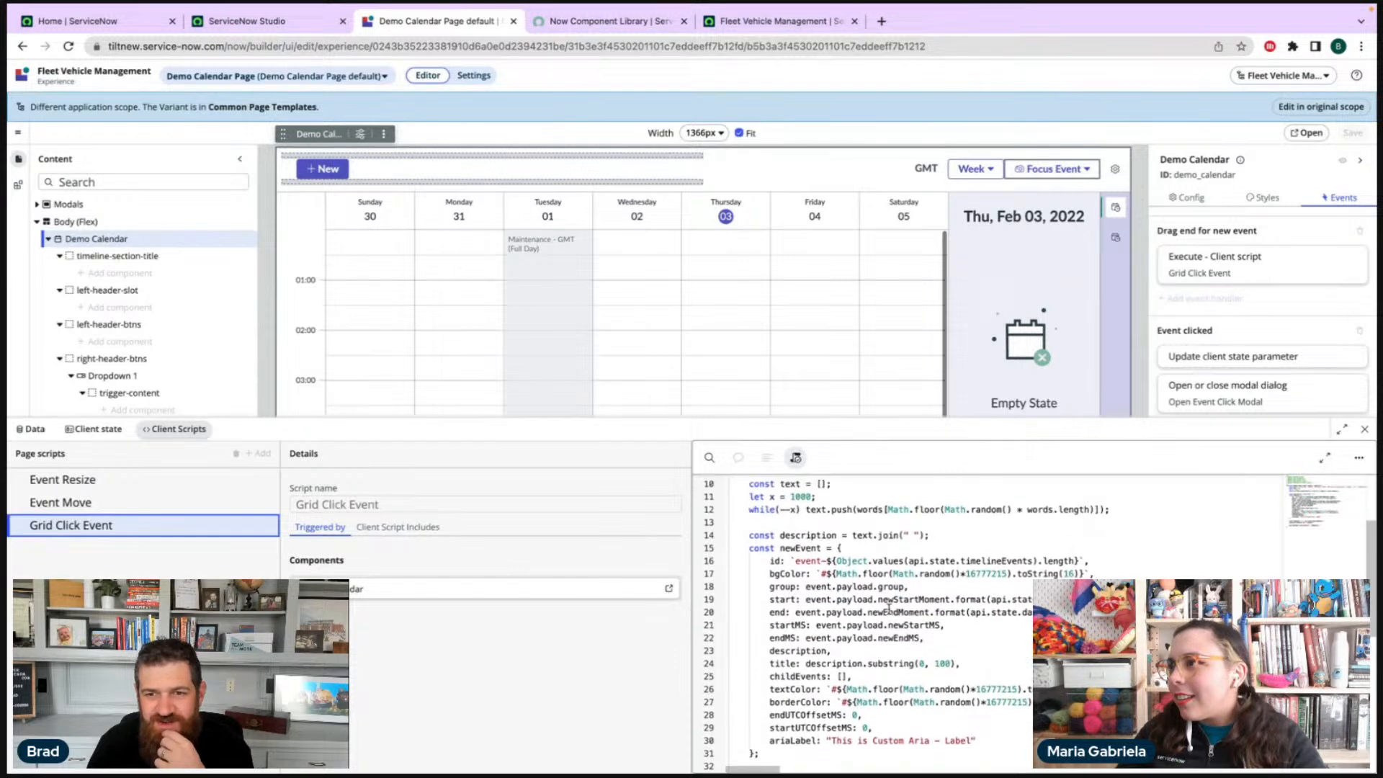
pyautogui.scroll(-3, 872, 605)
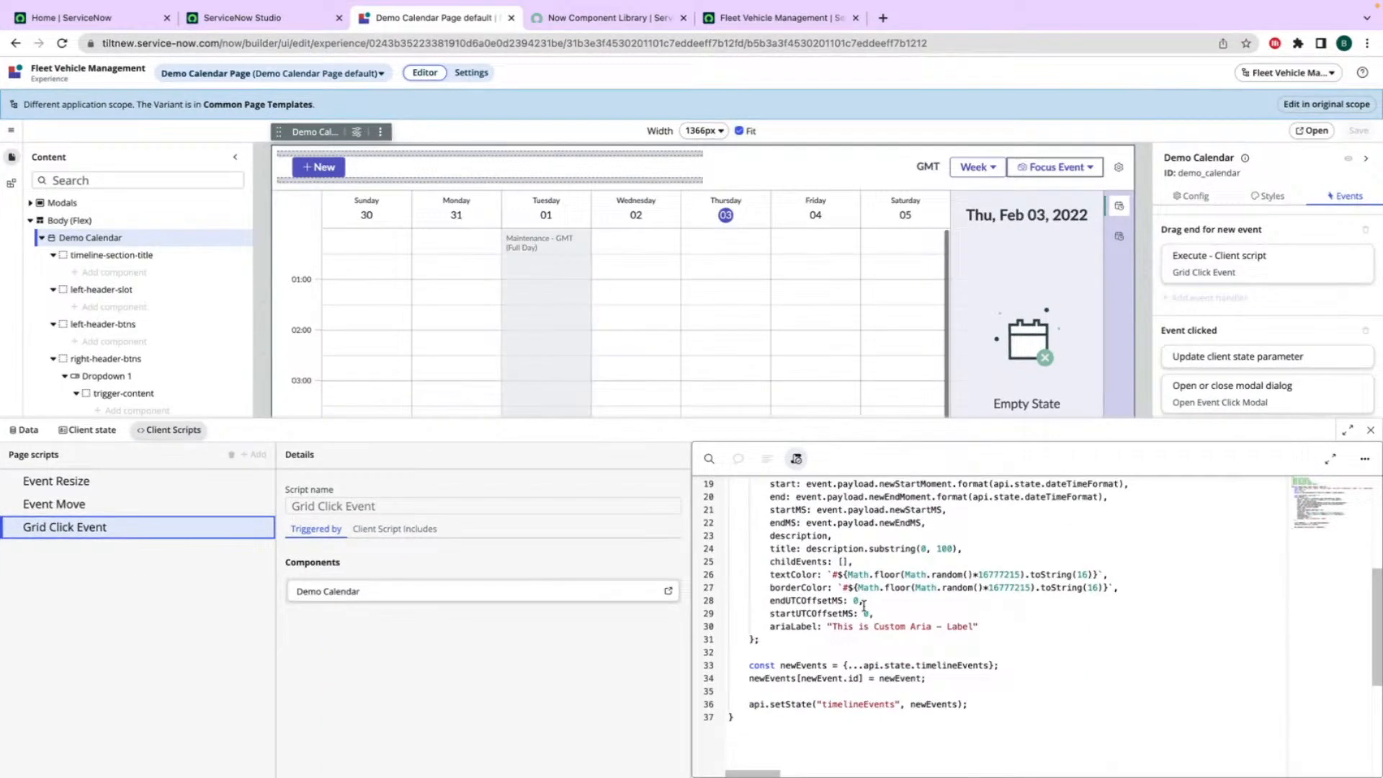
pyautogui.scroll(-1, 864, 605)
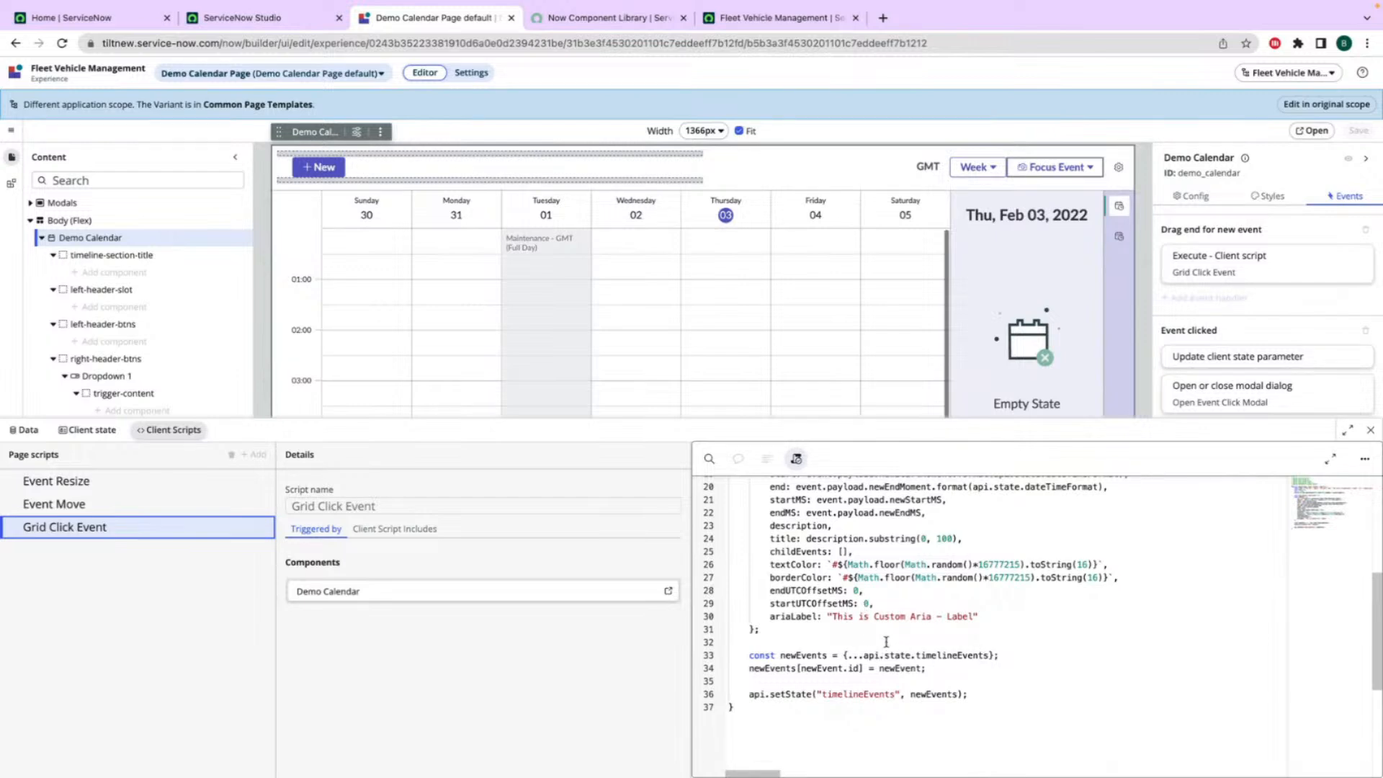
pyautogui.scroll(2, 887, 640)
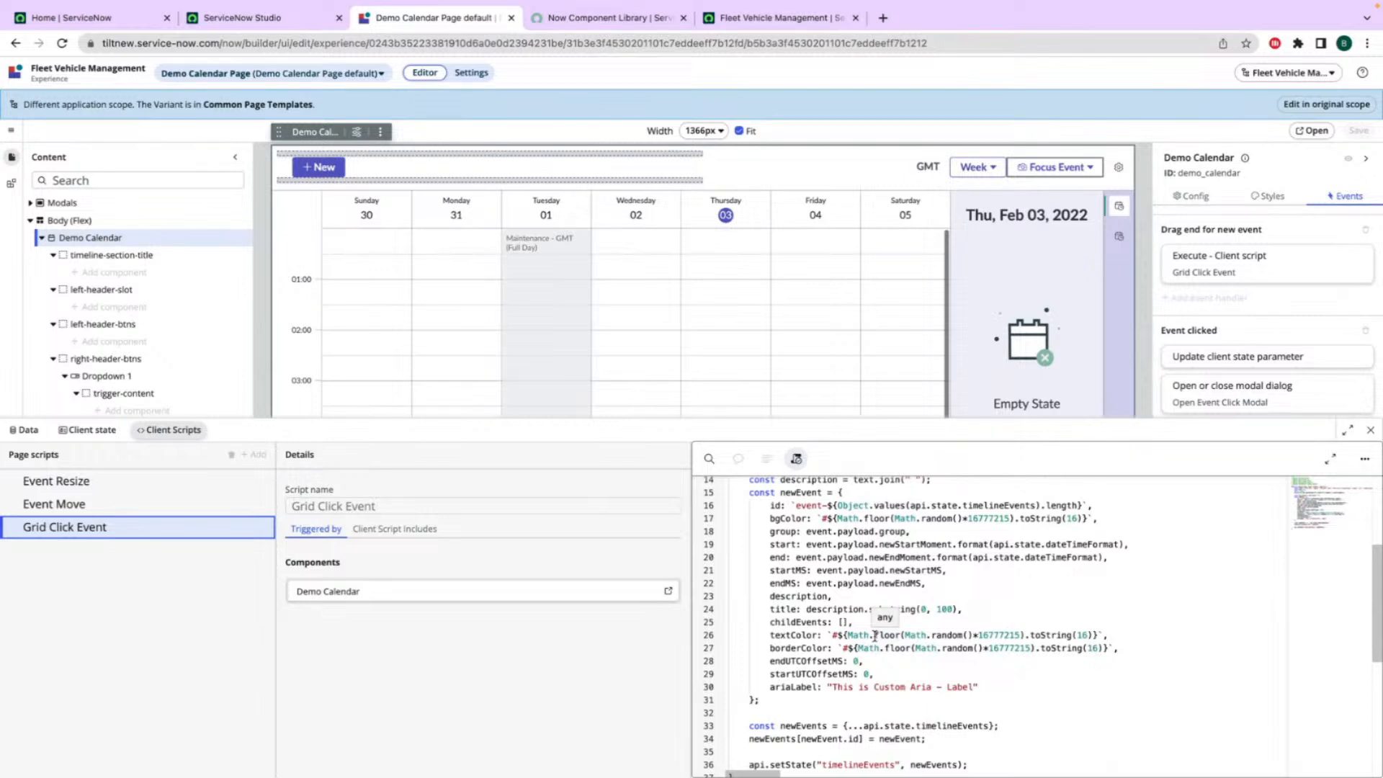
pyautogui.scroll(3, 875, 635)
pyautogui.scroll(1, 874, 636)
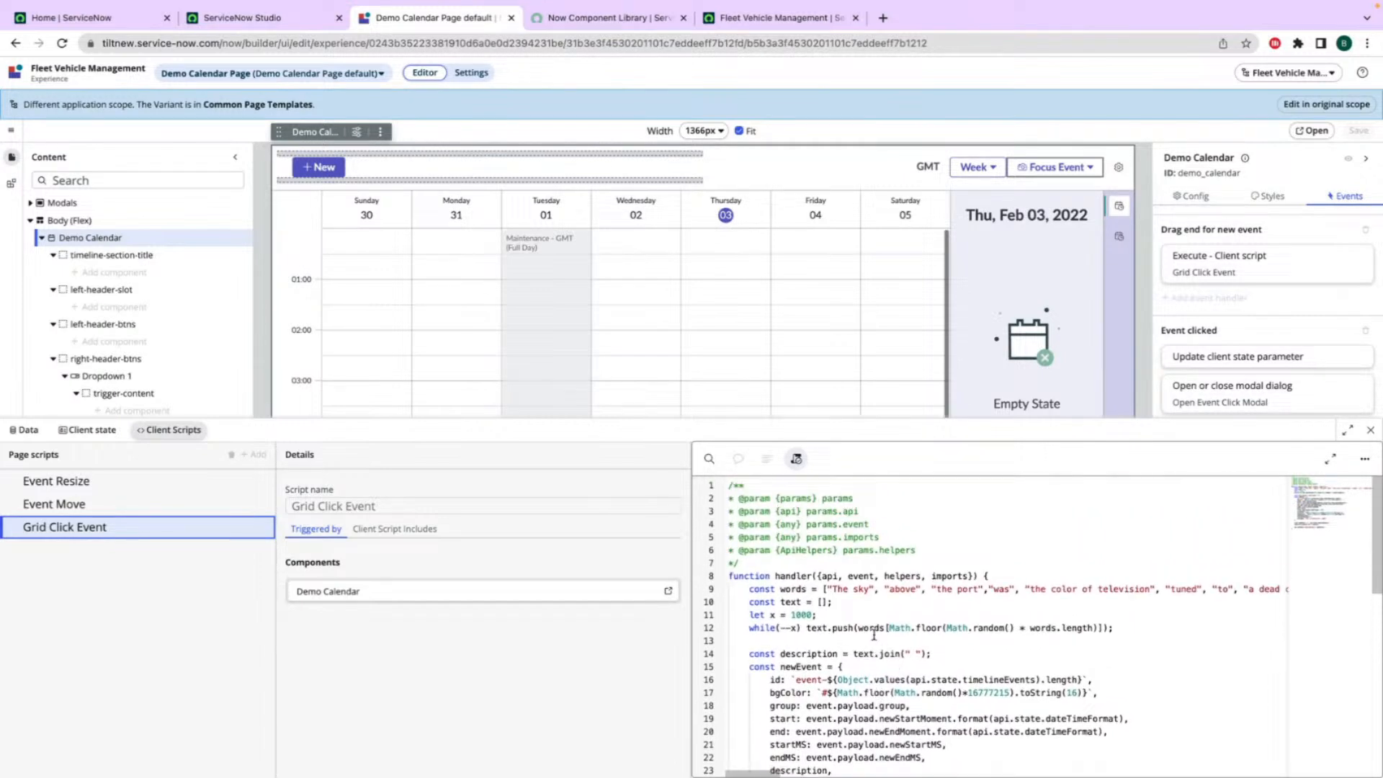
# - Compare the code and triggering components of the Event Resize and Event Move client scripts
pyautogui.click(75, 505)
pyautogui.click(73, 482)
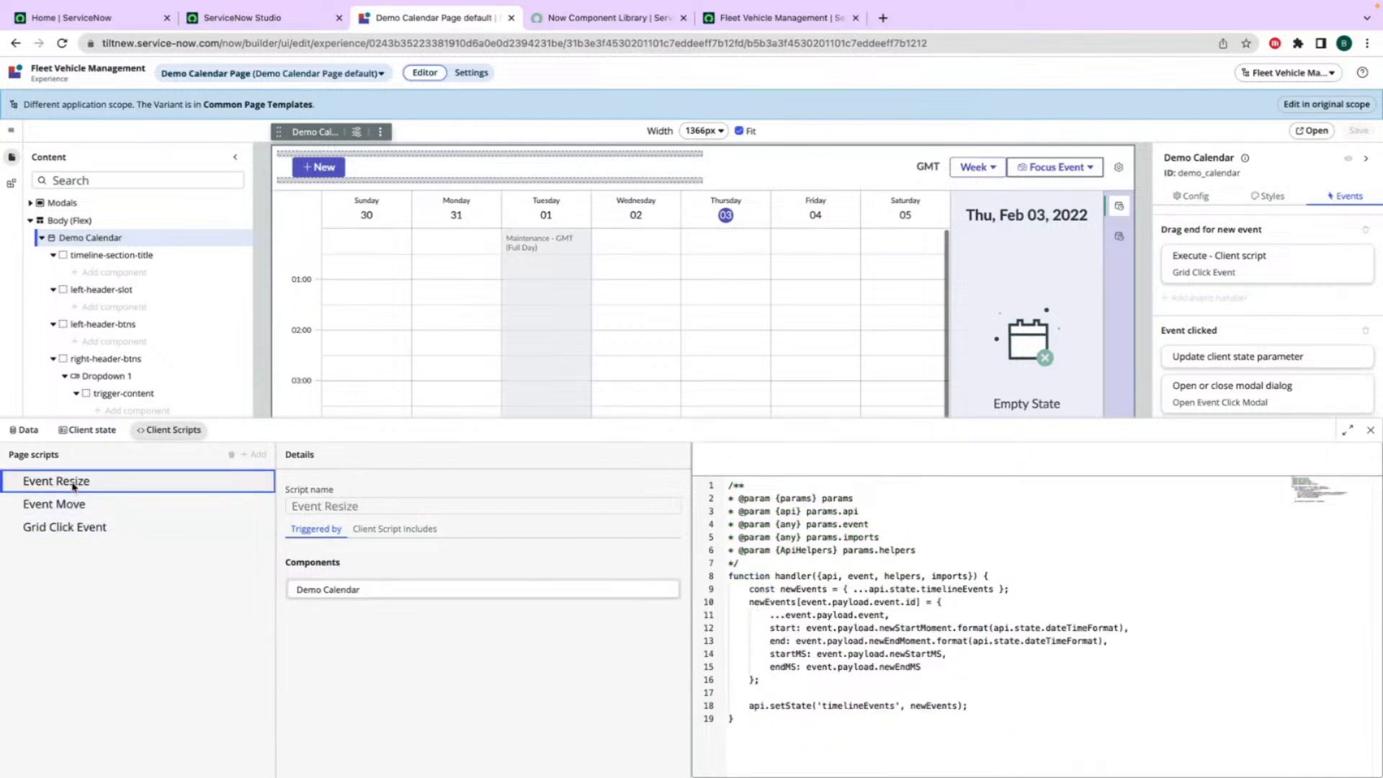
pyautogui.click(71, 507)
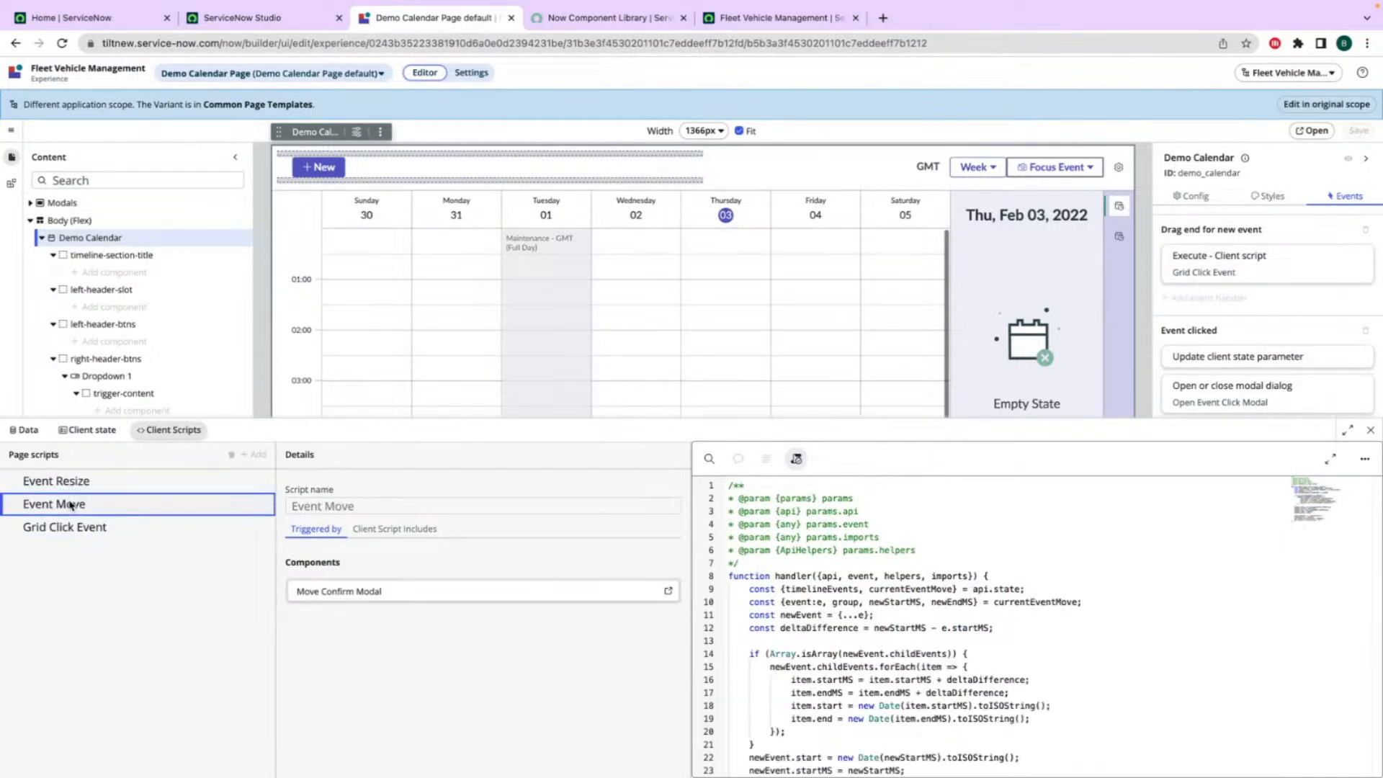
pyautogui.click(75, 483)
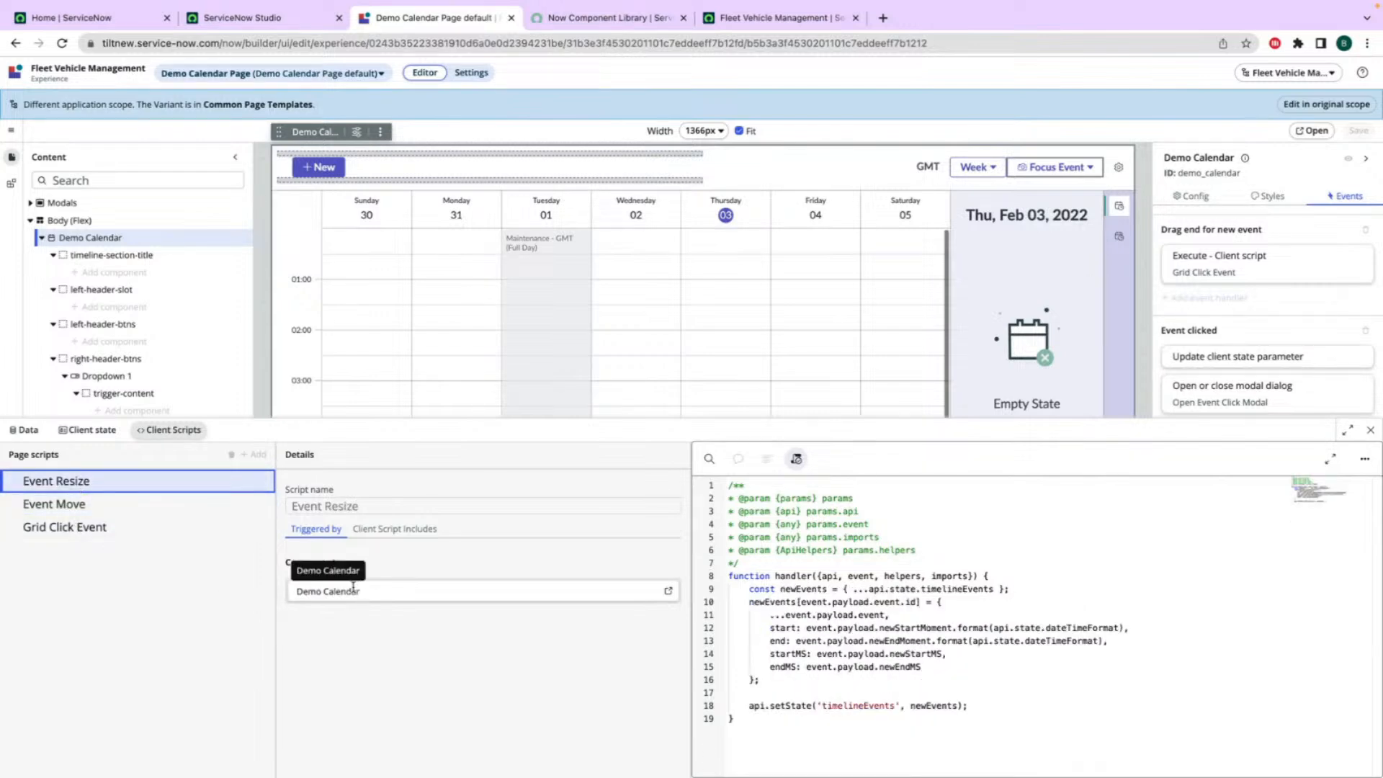
# - Preview the demo page's Event Click Modal, dismiss it, and close the client scripts
pyautogui.click(29, 204)
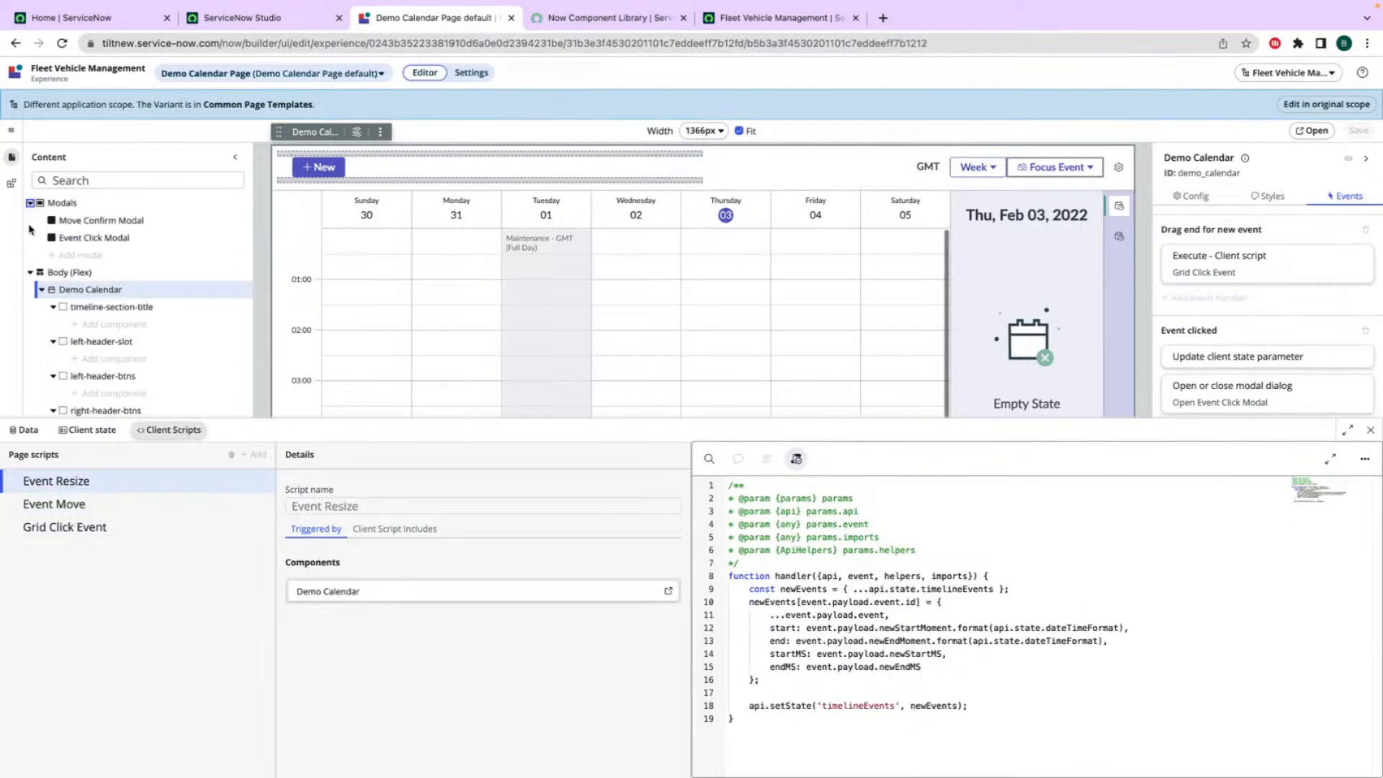
pyautogui.click(102, 240)
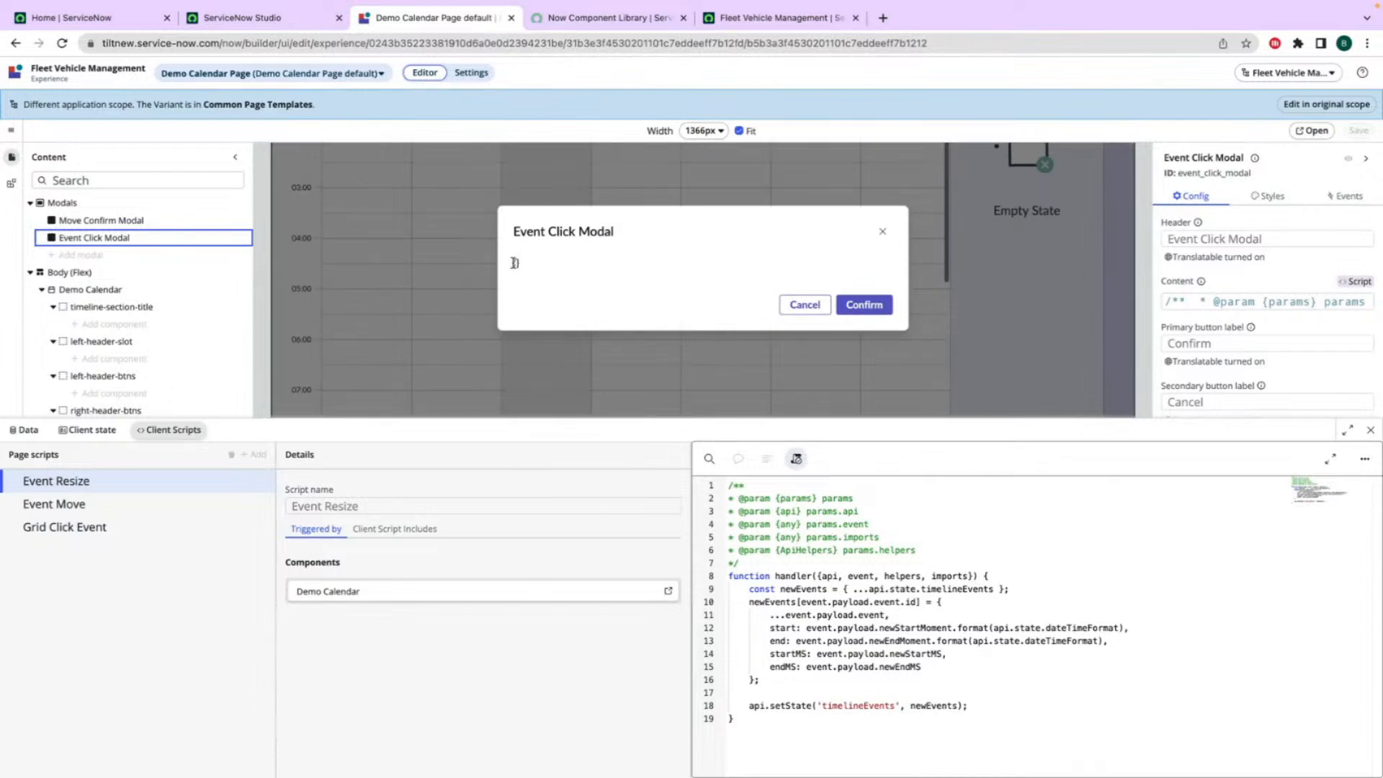
pyautogui.click(90, 240)
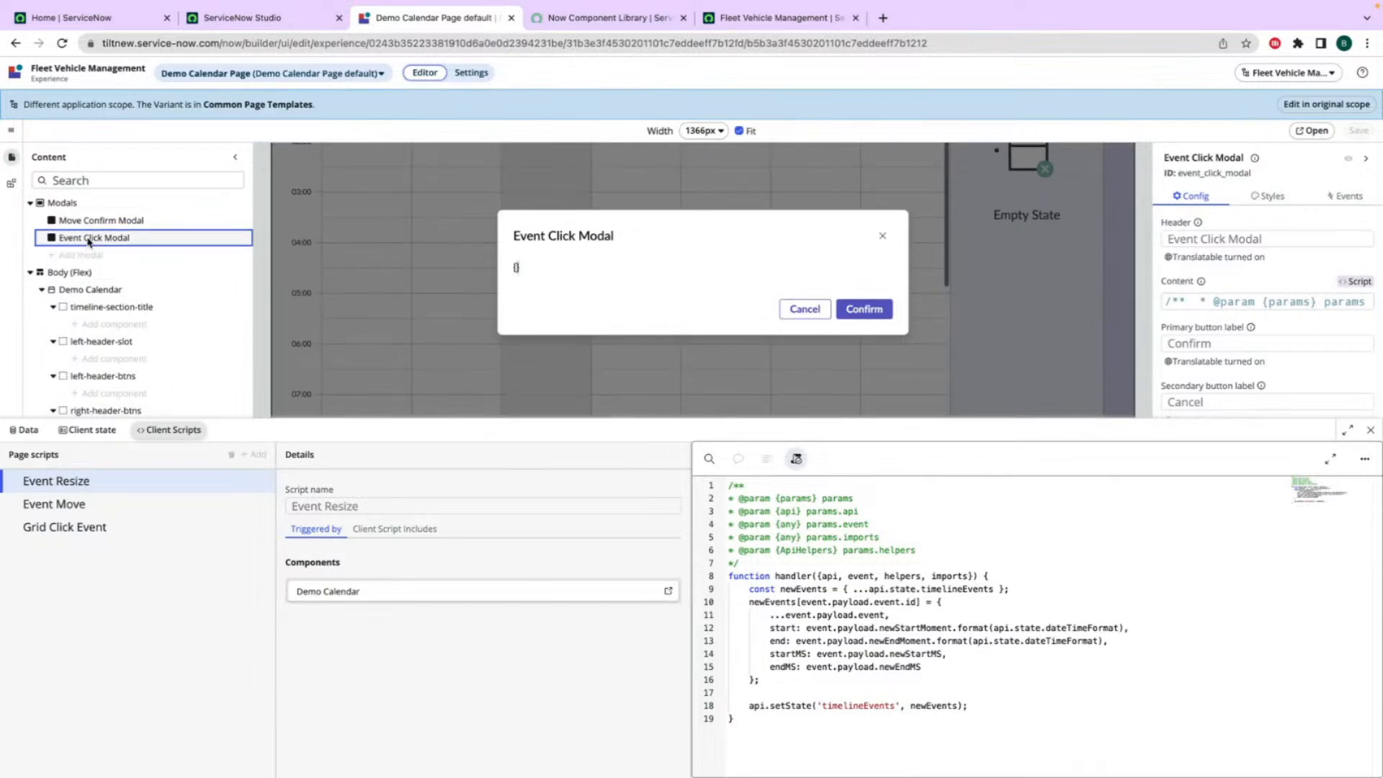
pyautogui.click(884, 237)
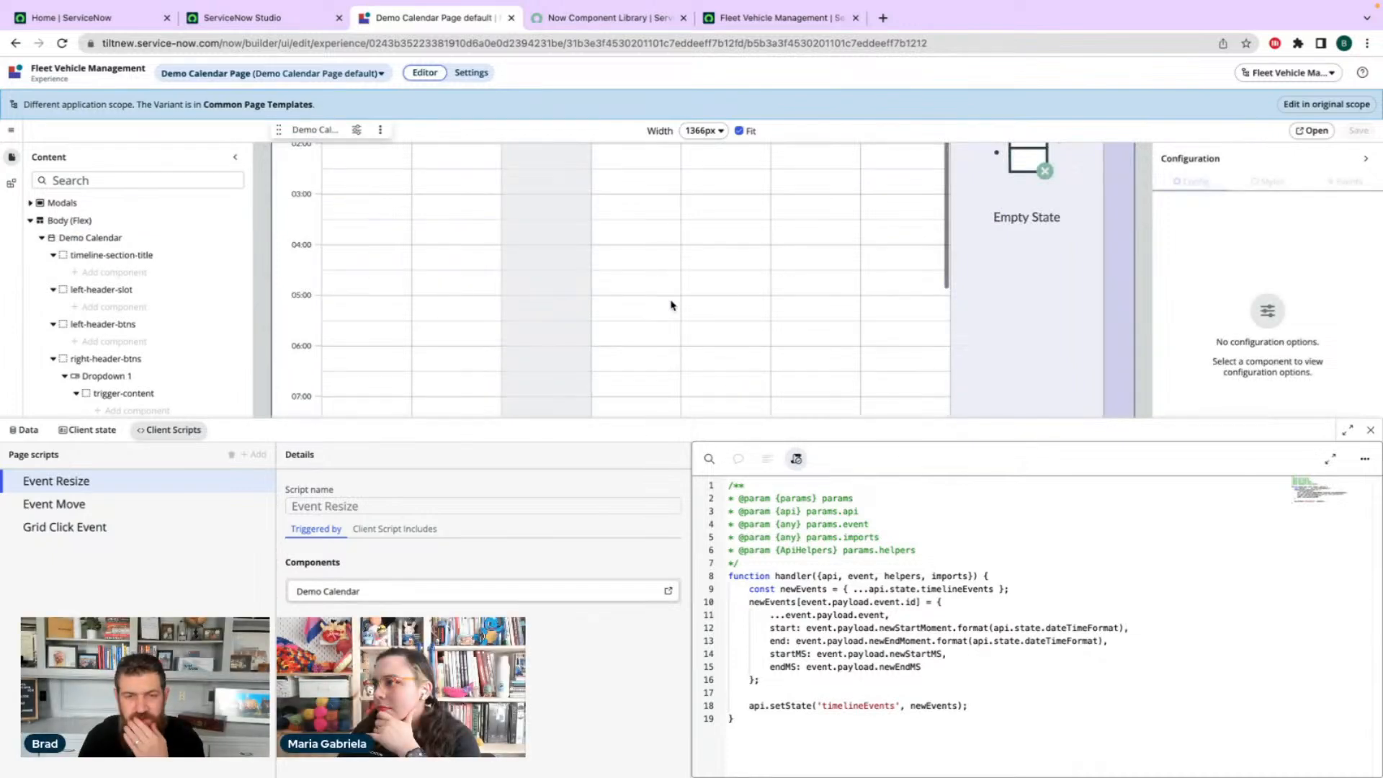
pyautogui.click(1371, 429)
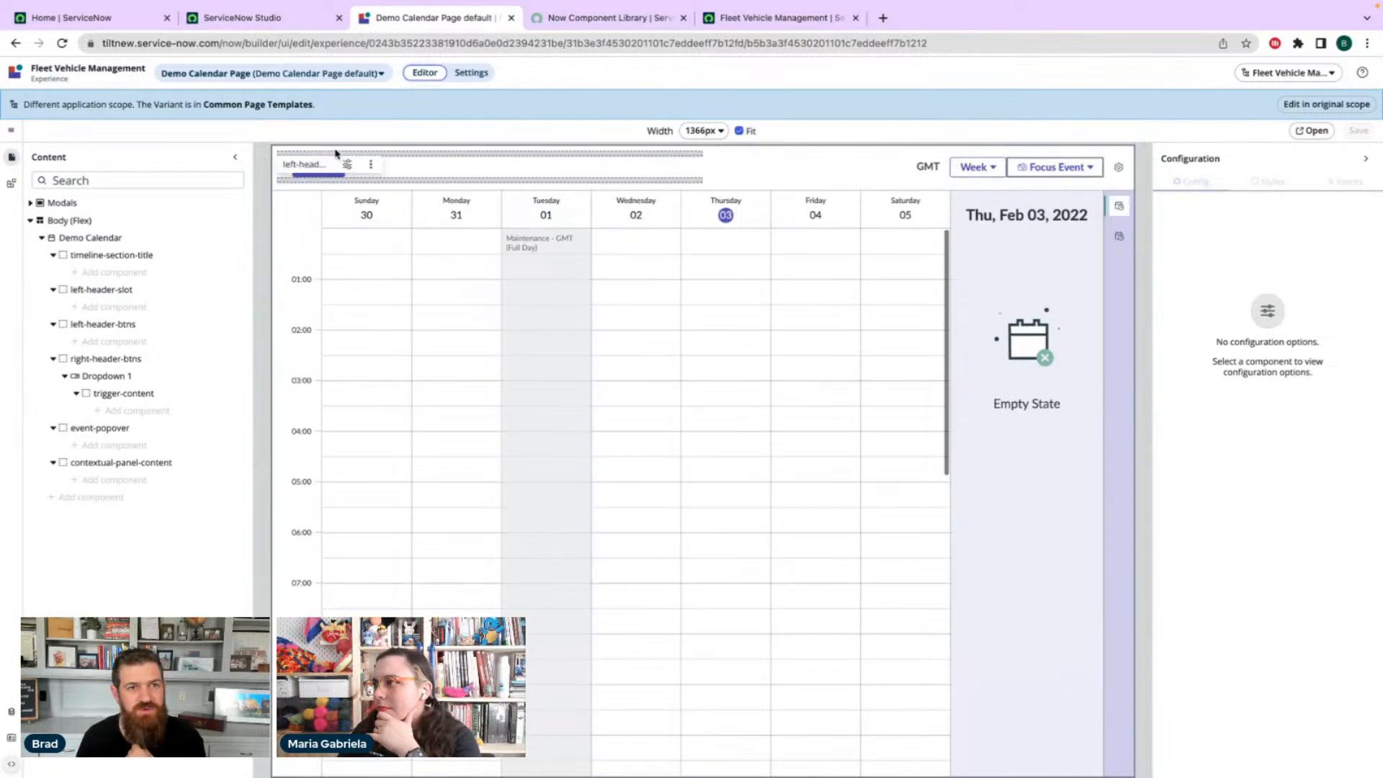
# - Return to the Calendar page's Default variant and delete Stylized text 1 from the left-header-slot
pyautogui.click(263, 73)
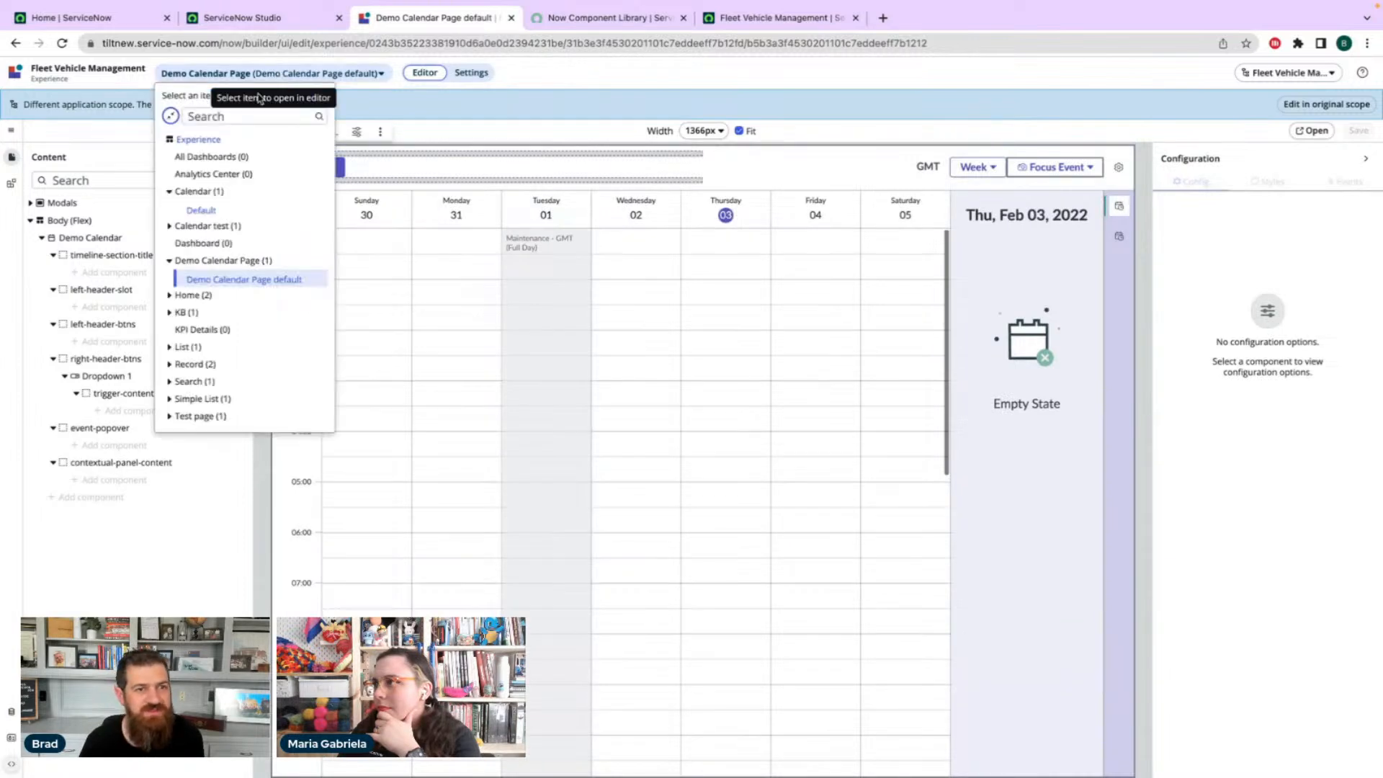
pyautogui.click(199, 210)
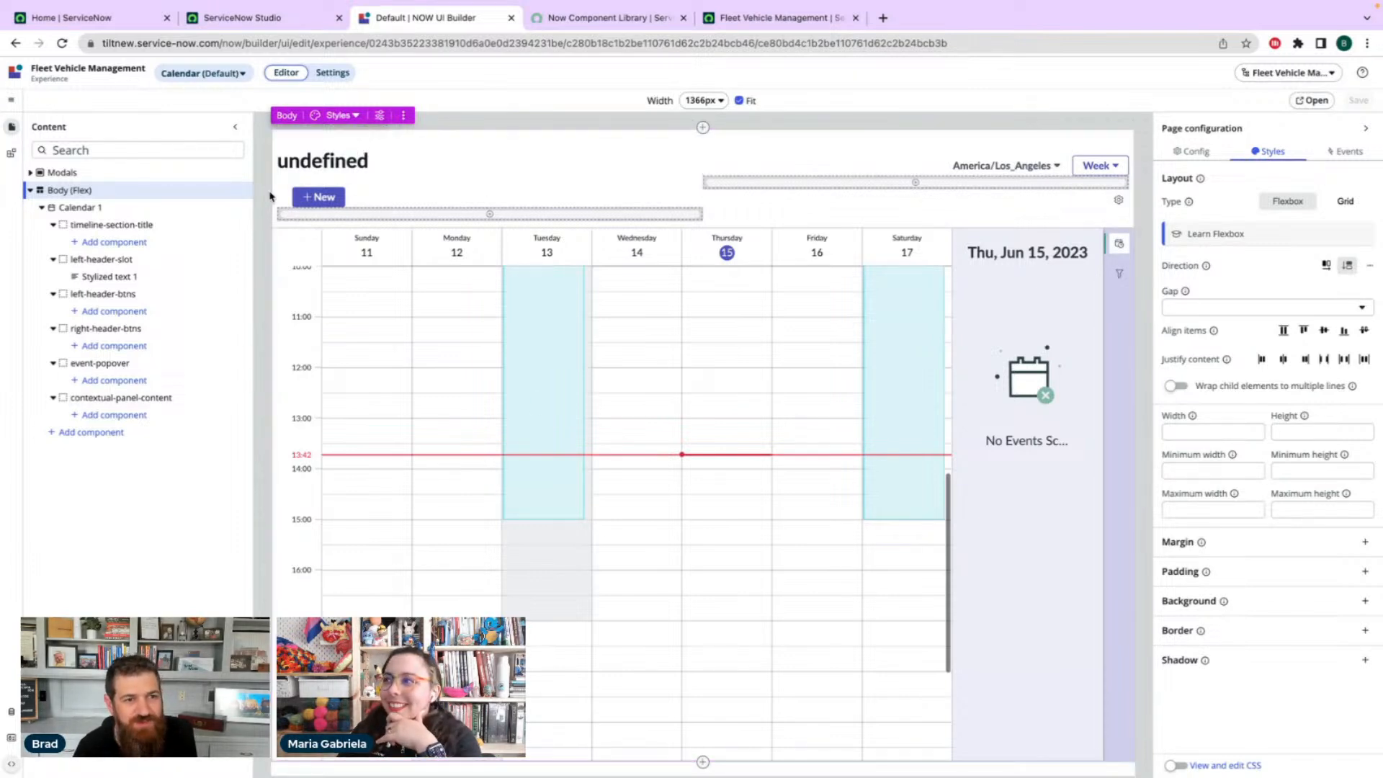
pyautogui.click(242, 277)
pyautogui.click(287, 403)
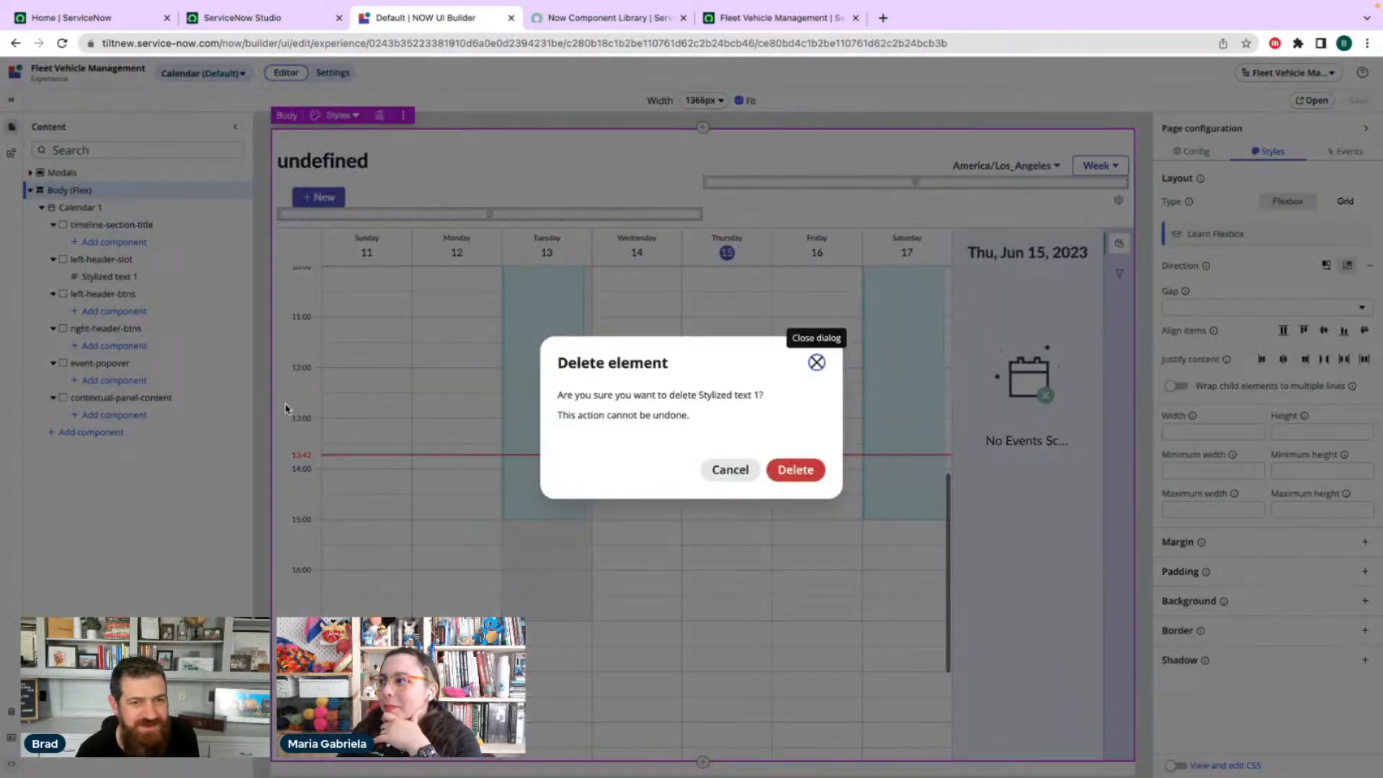
pyautogui.click(795, 470)
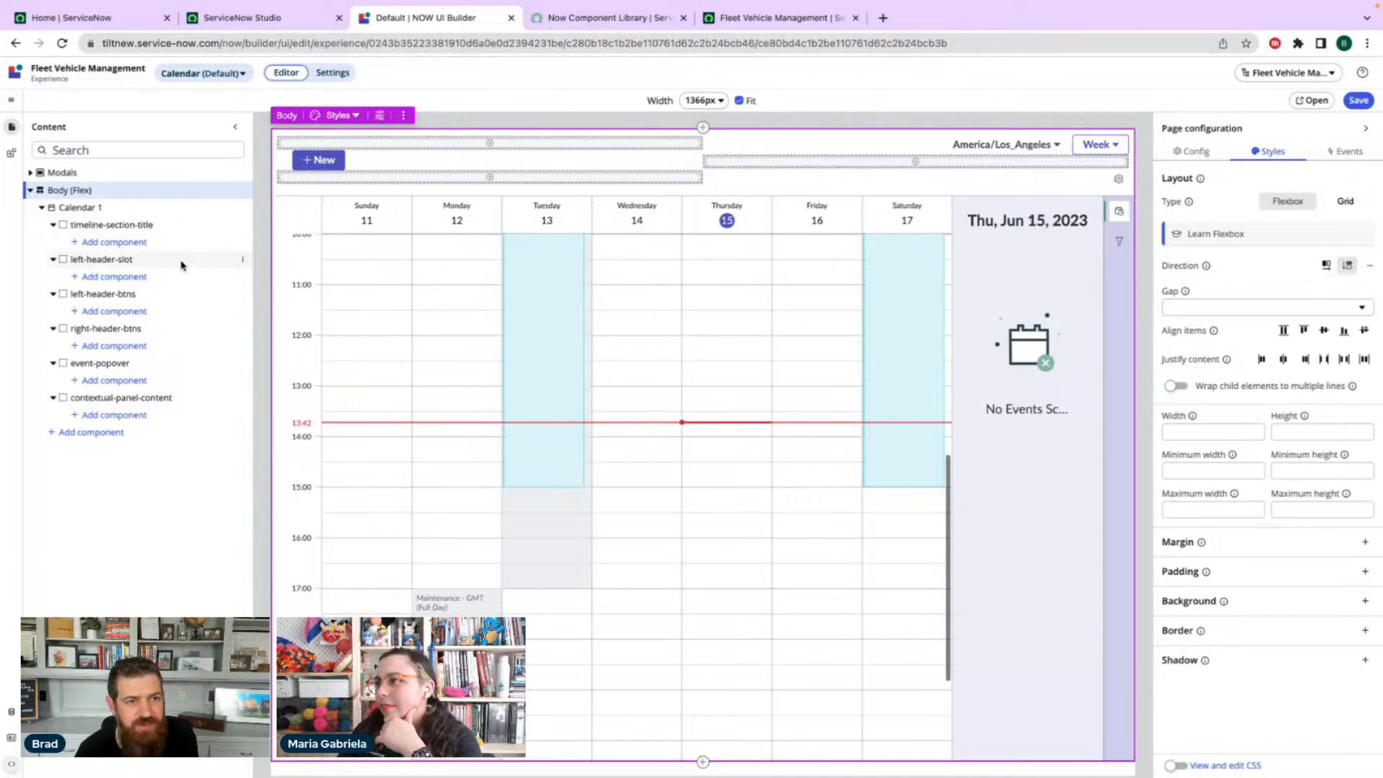
# - Try Calendar 1 with its New button disabled and with Popover enabled, restoring each setting after checking it
pyautogui.click(80, 208)
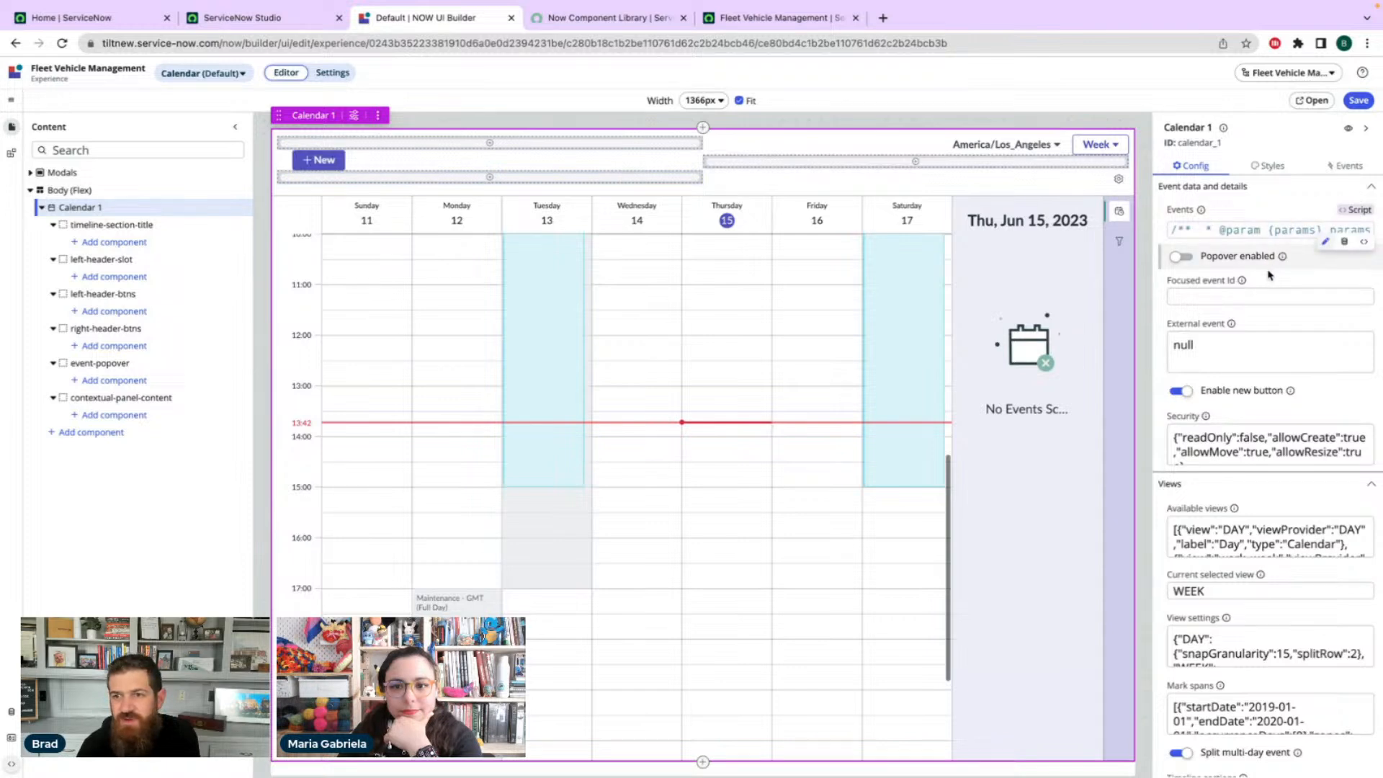
pyautogui.click(1182, 391)
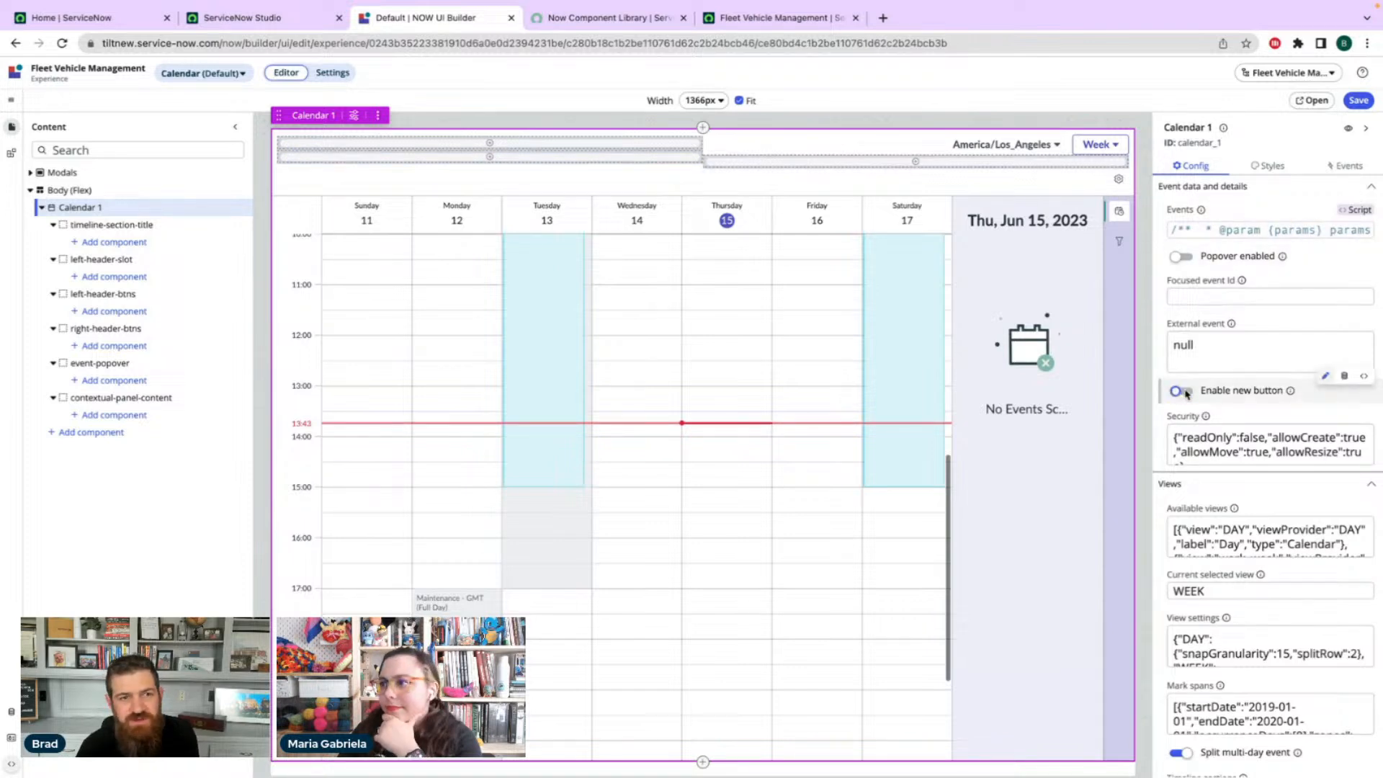
pyautogui.click(1182, 391)
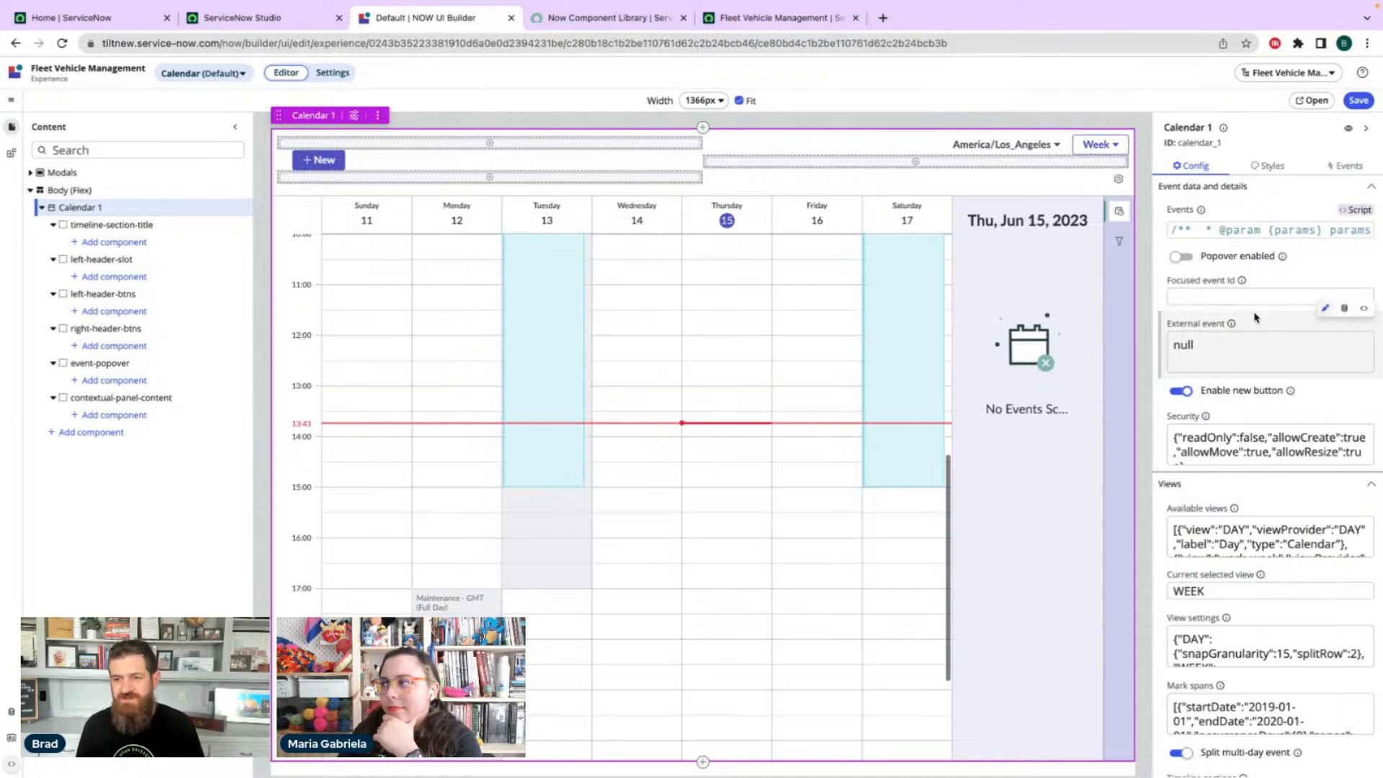
pyautogui.click(1263, 260)
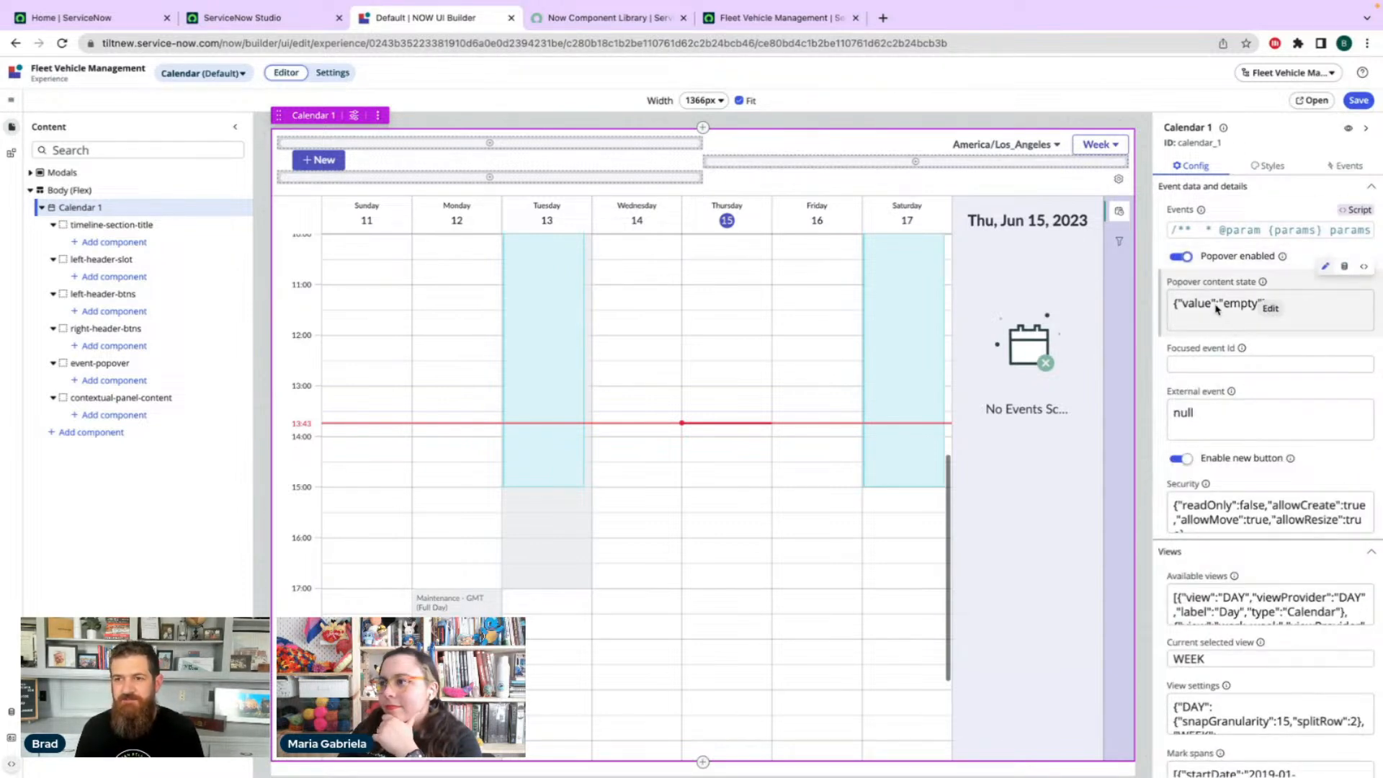
pyautogui.click(1181, 257)
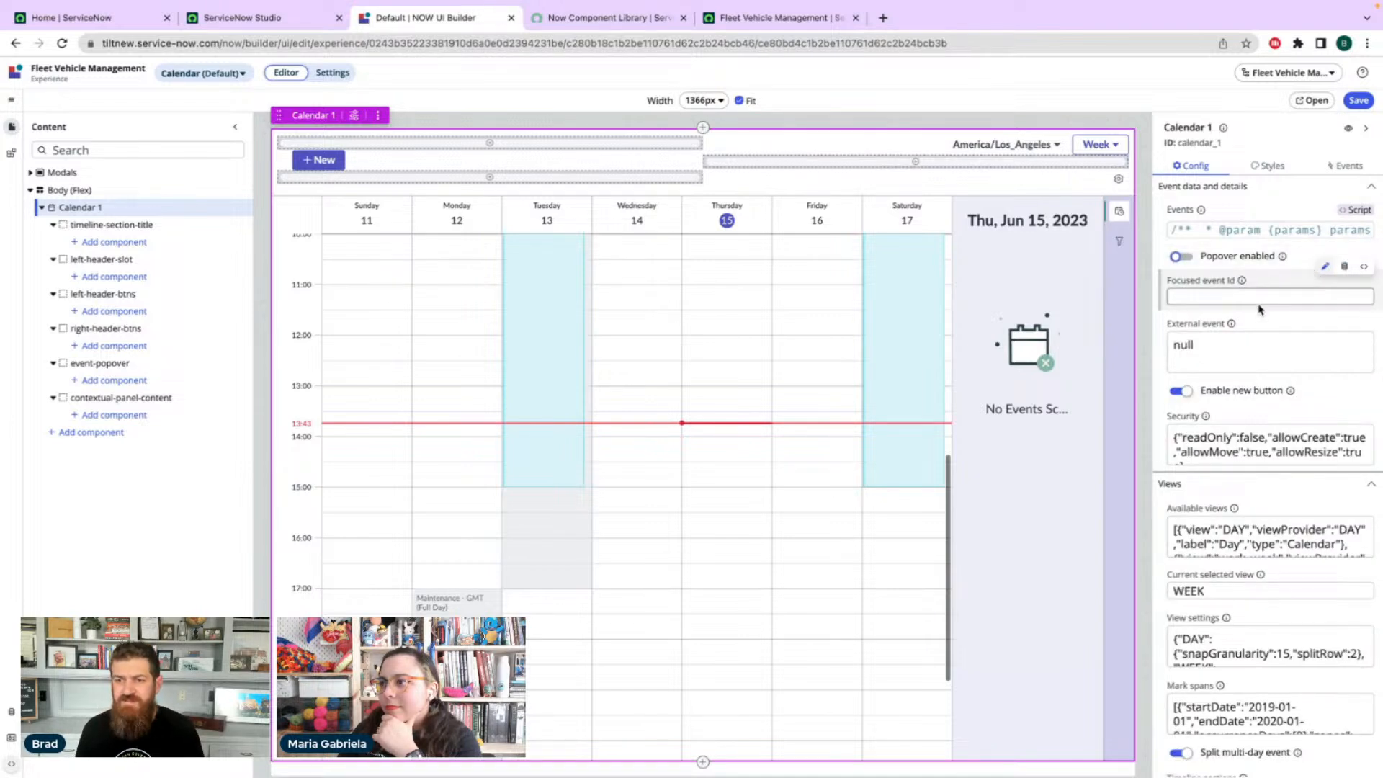
# - Examine the remaining configuration properties of Calendar 1, including its view, date format and contextual panel settings
pyautogui.scroll(-5, 1262, 302)
pyautogui.scroll(-7, 1258, 308)
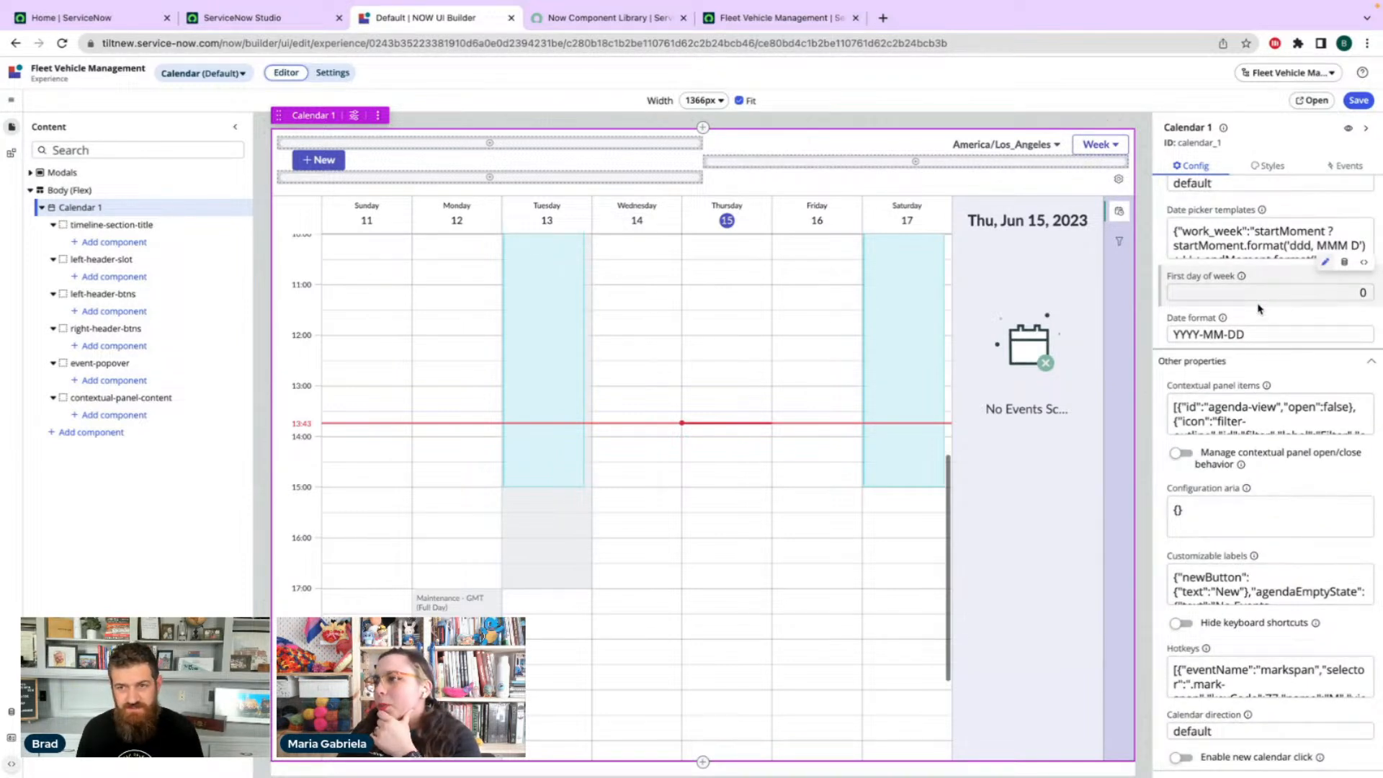
pyautogui.scroll(12, 1259, 308)
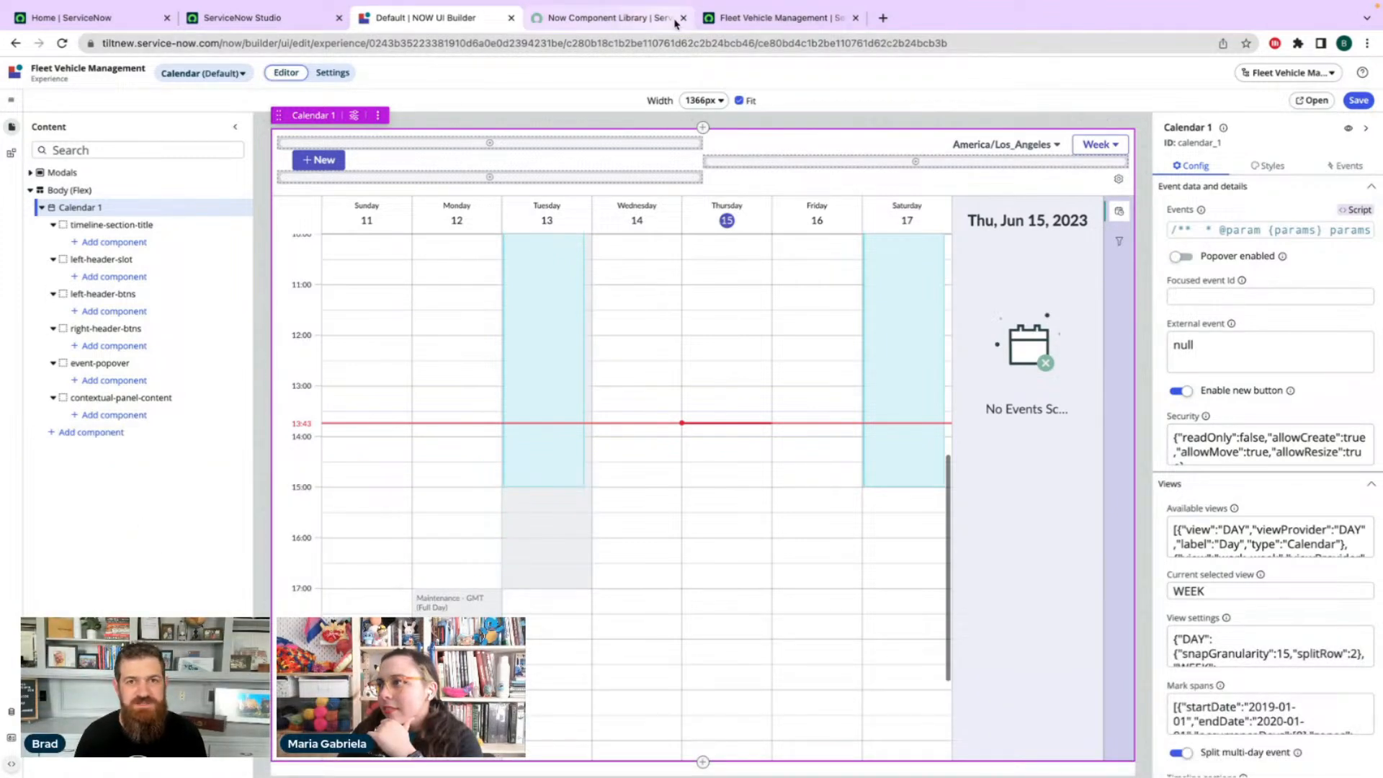
# - Inspect the New button's markup on the live Fleet Vehicle Management calendar, then close the developer tools
pyautogui.click(739, 20)
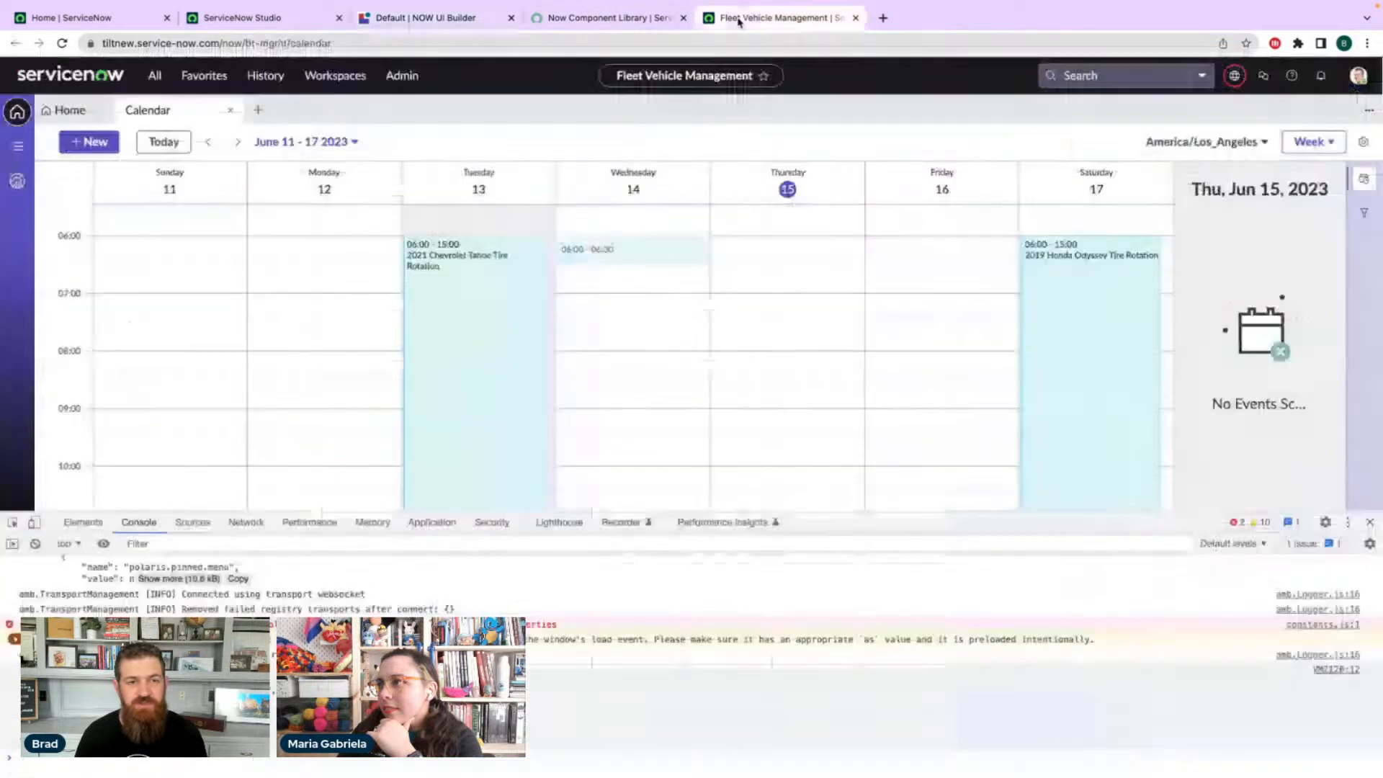
pyautogui.rightClick(92, 146)
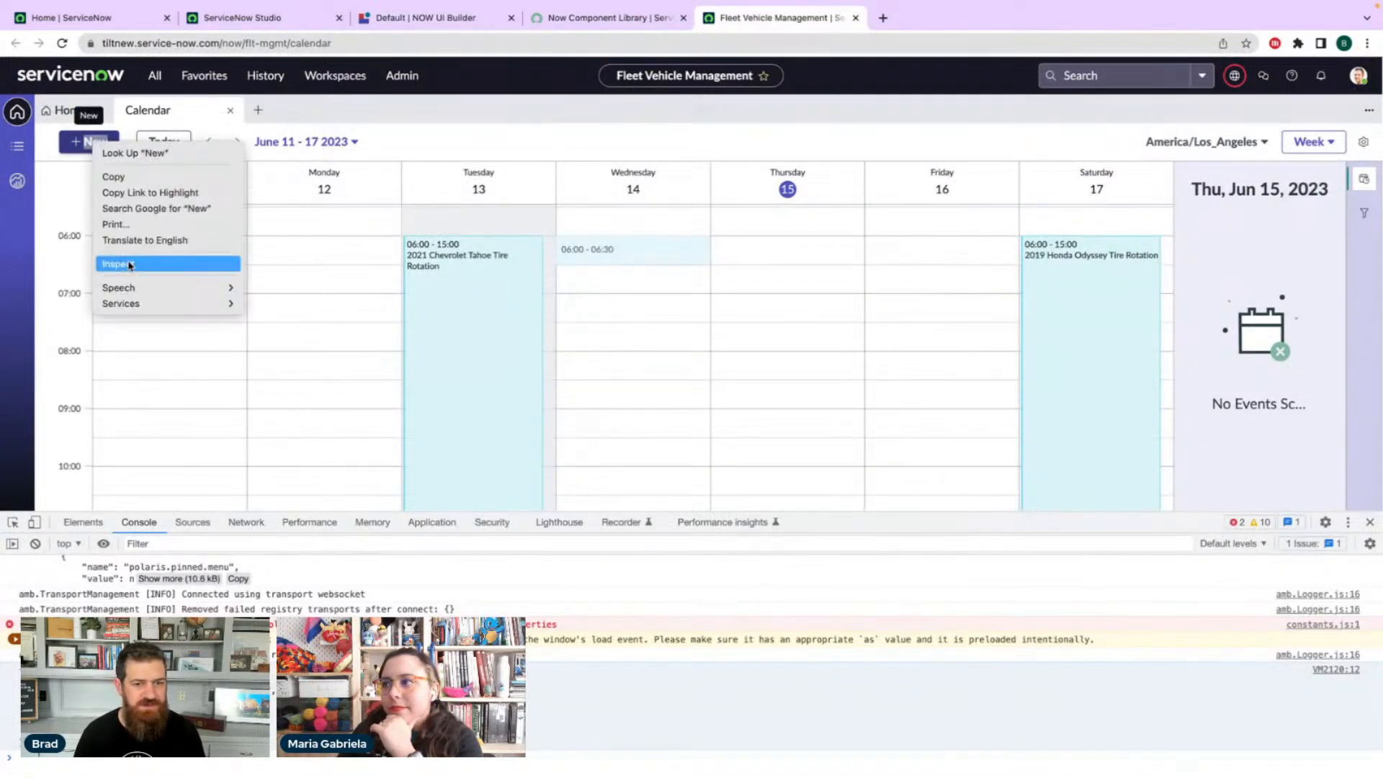
pyautogui.click(126, 263)
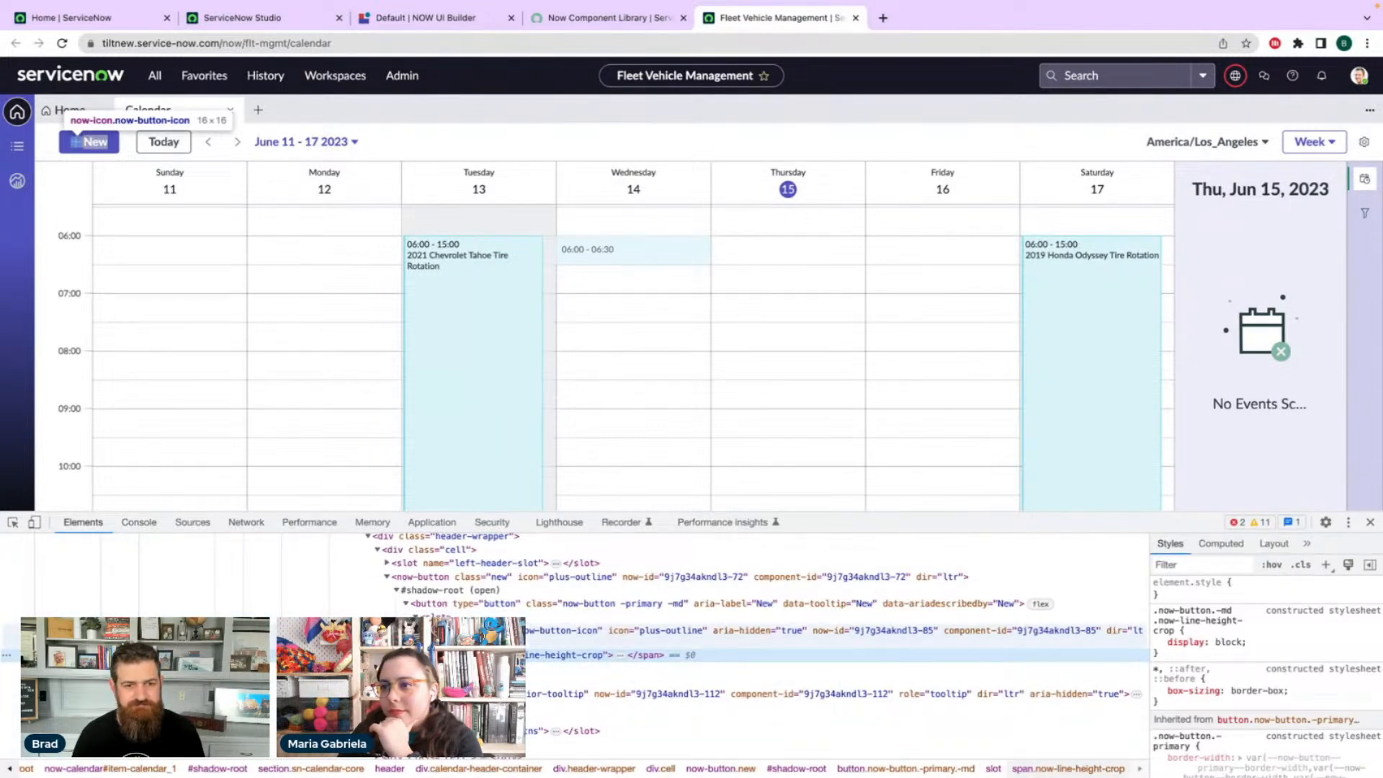
pyautogui.click(548, 655)
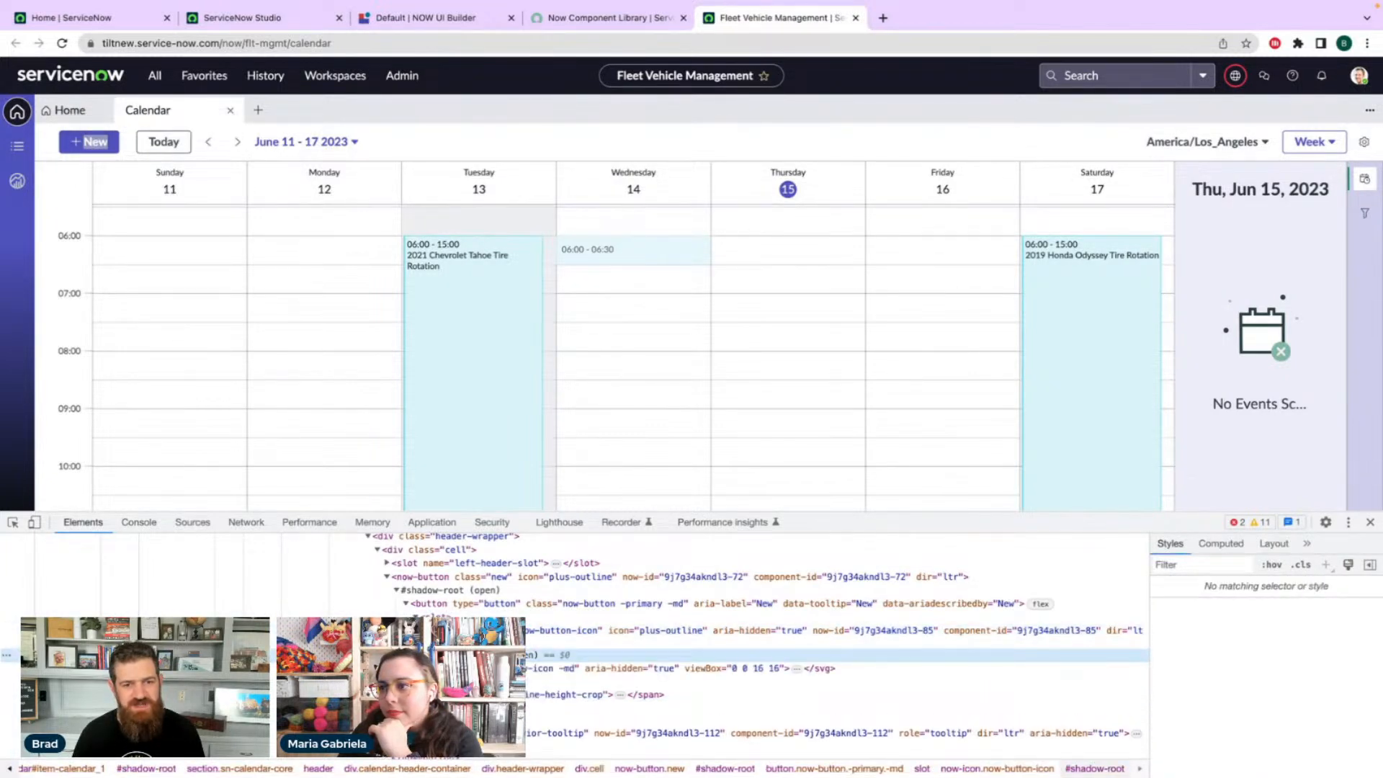
pyautogui.click(567, 668)
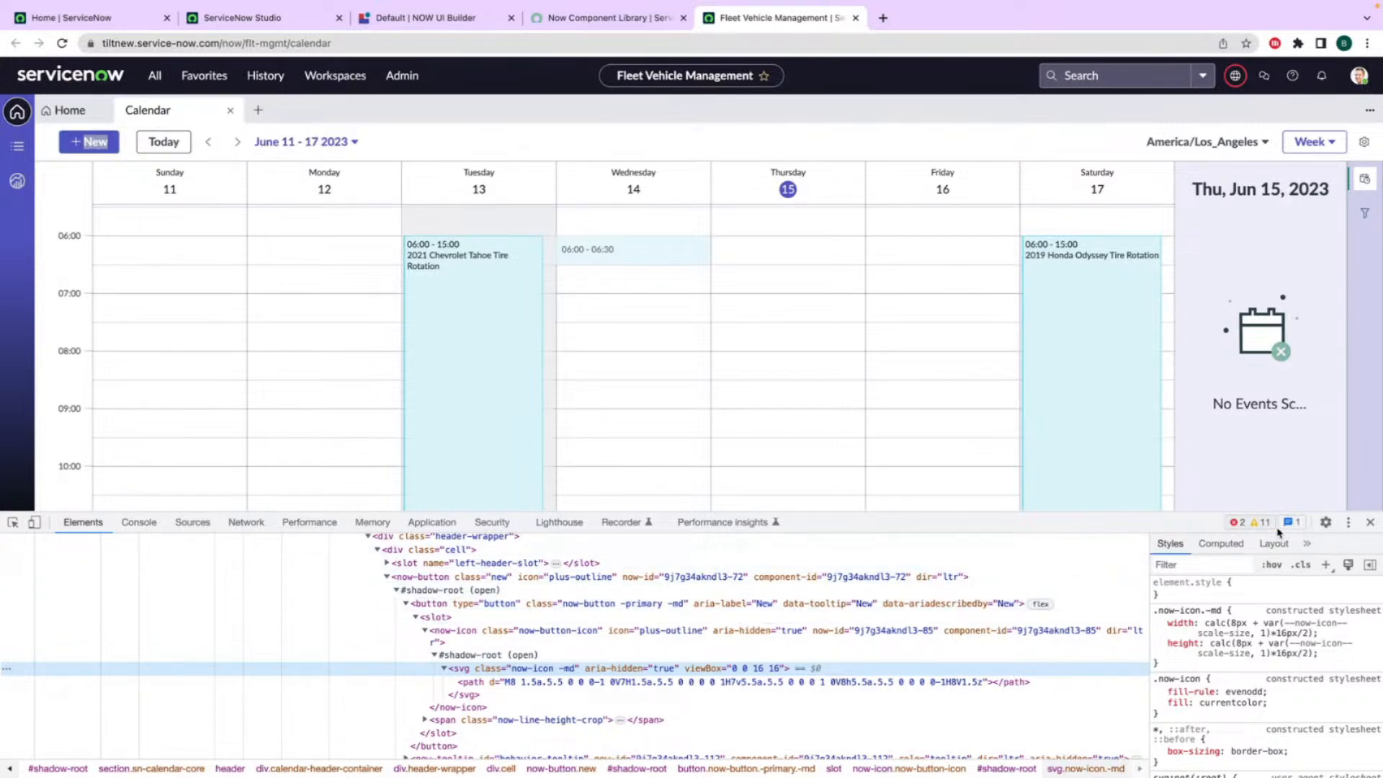
pyautogui.click(1371, 523)
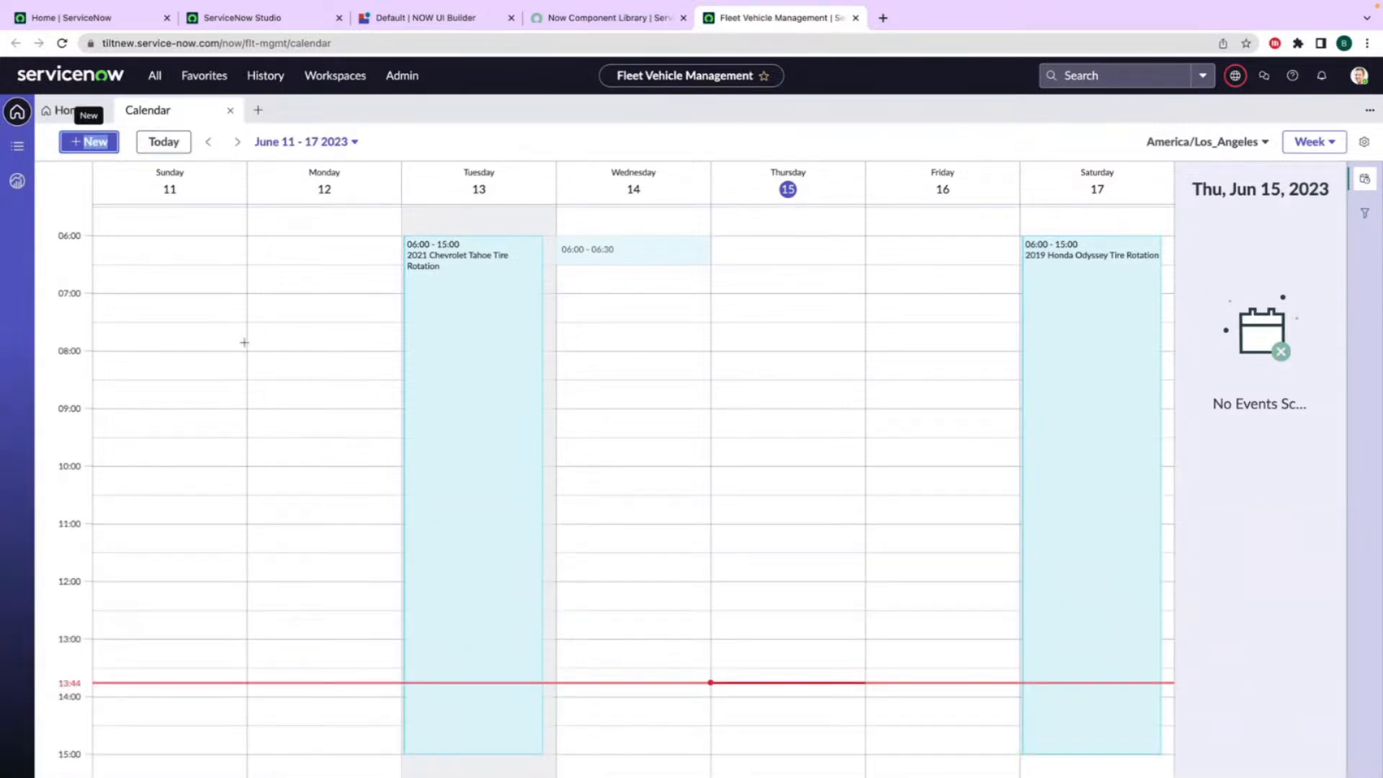
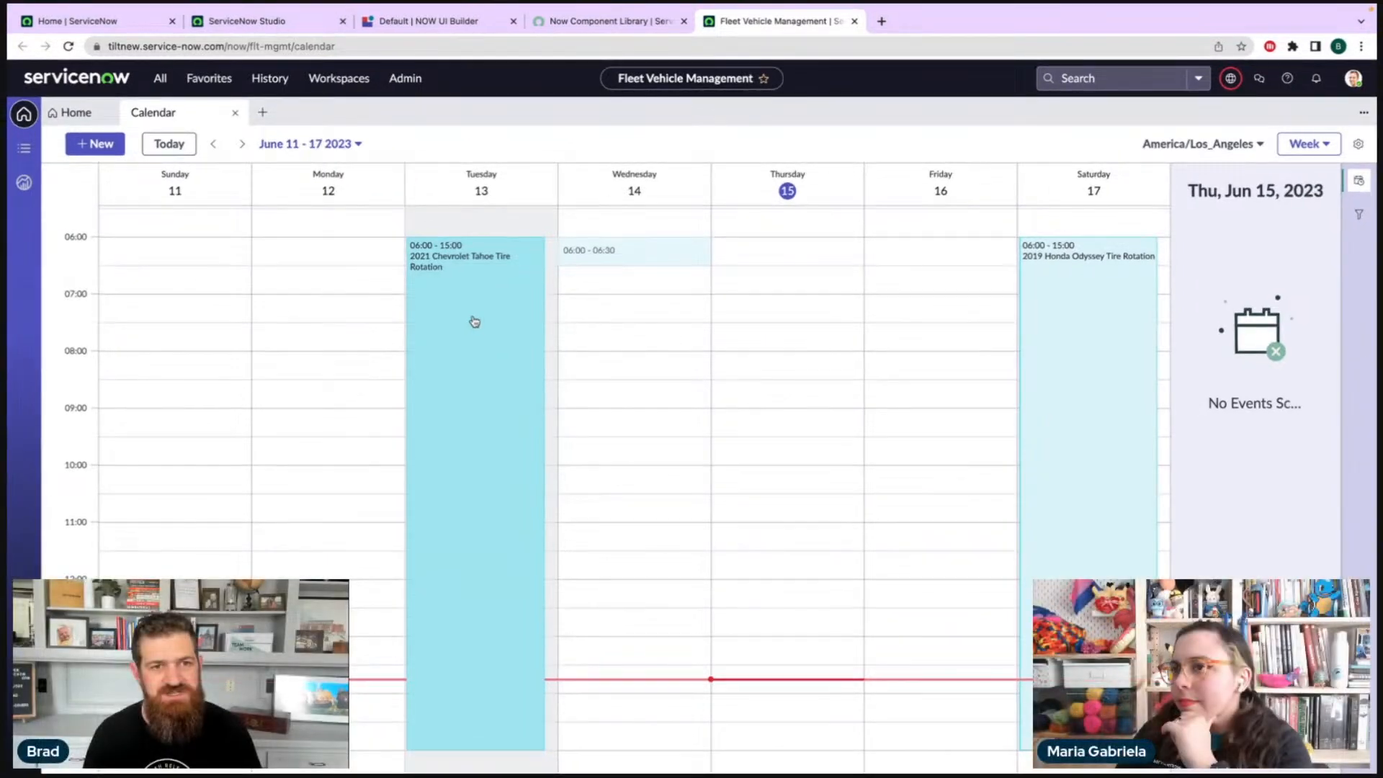
# - Return to the Calendar page in UI Builder and add a Custom modal to it
pyautogui.click(443, 26)
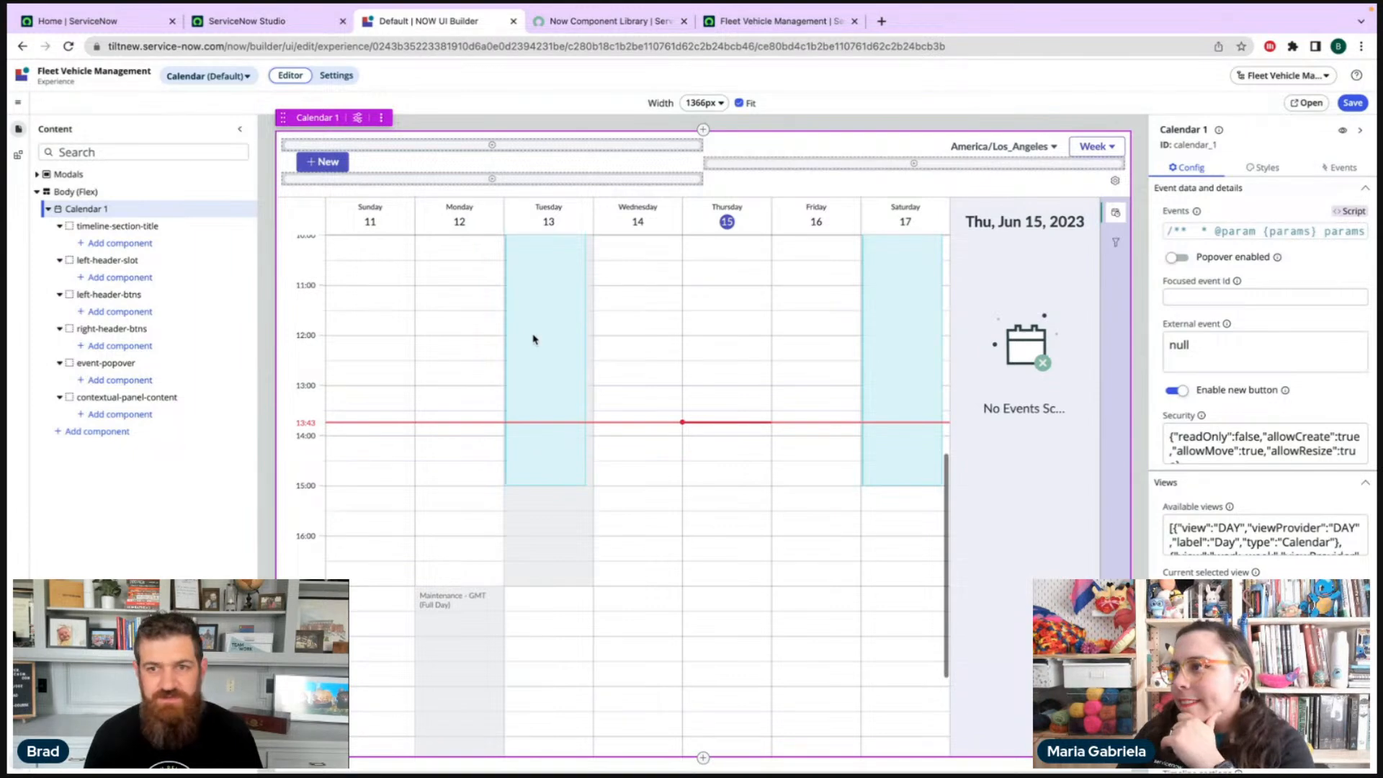
pyautogui.click(1338, 168)
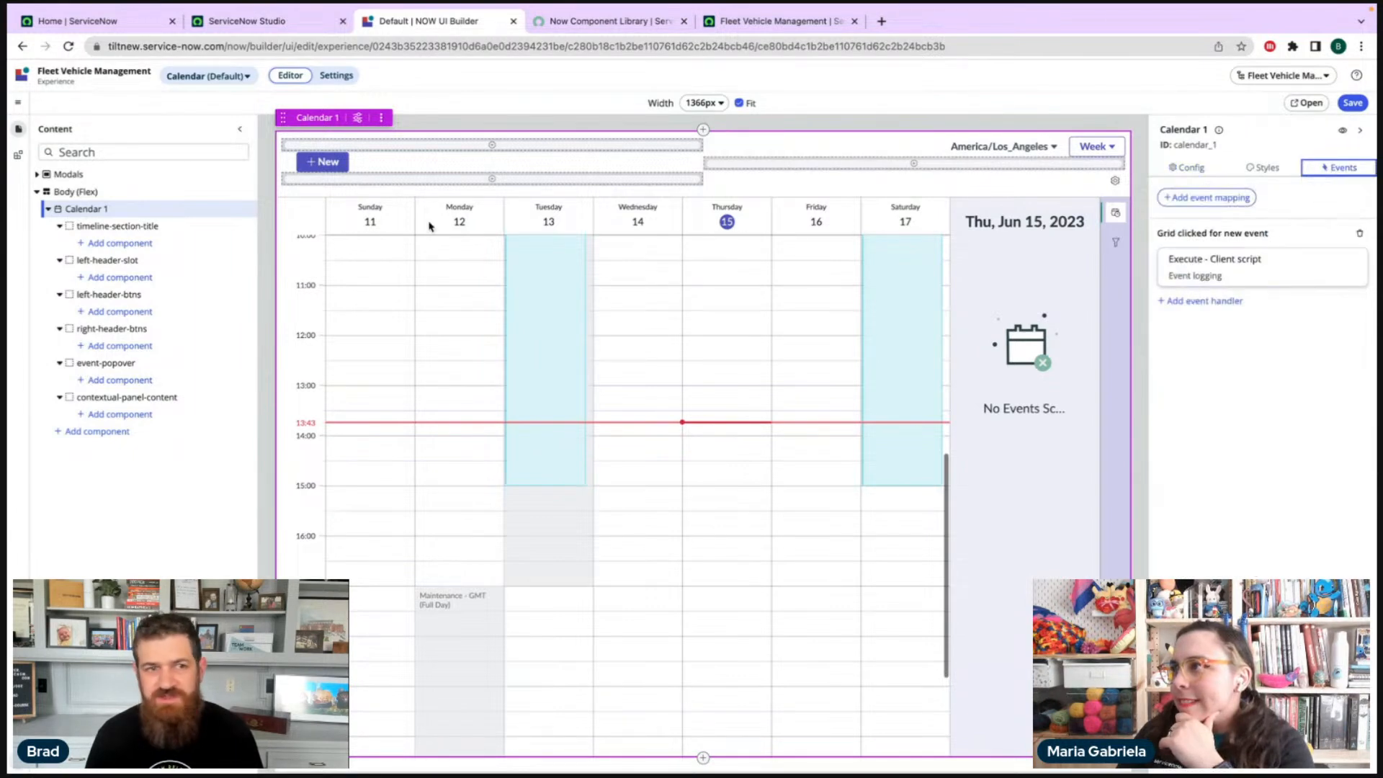
pyautogui.click(36, 174)
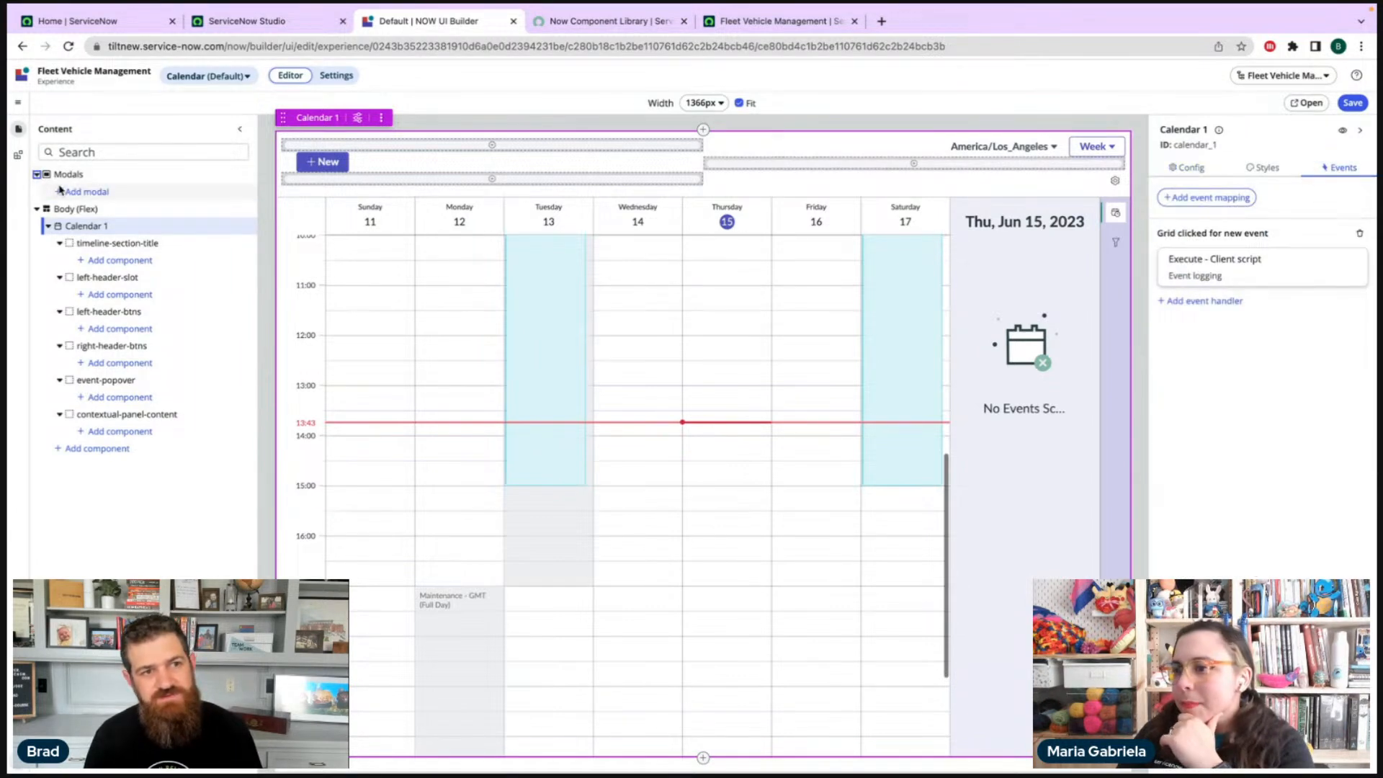
pyautogui.click(89, 192)
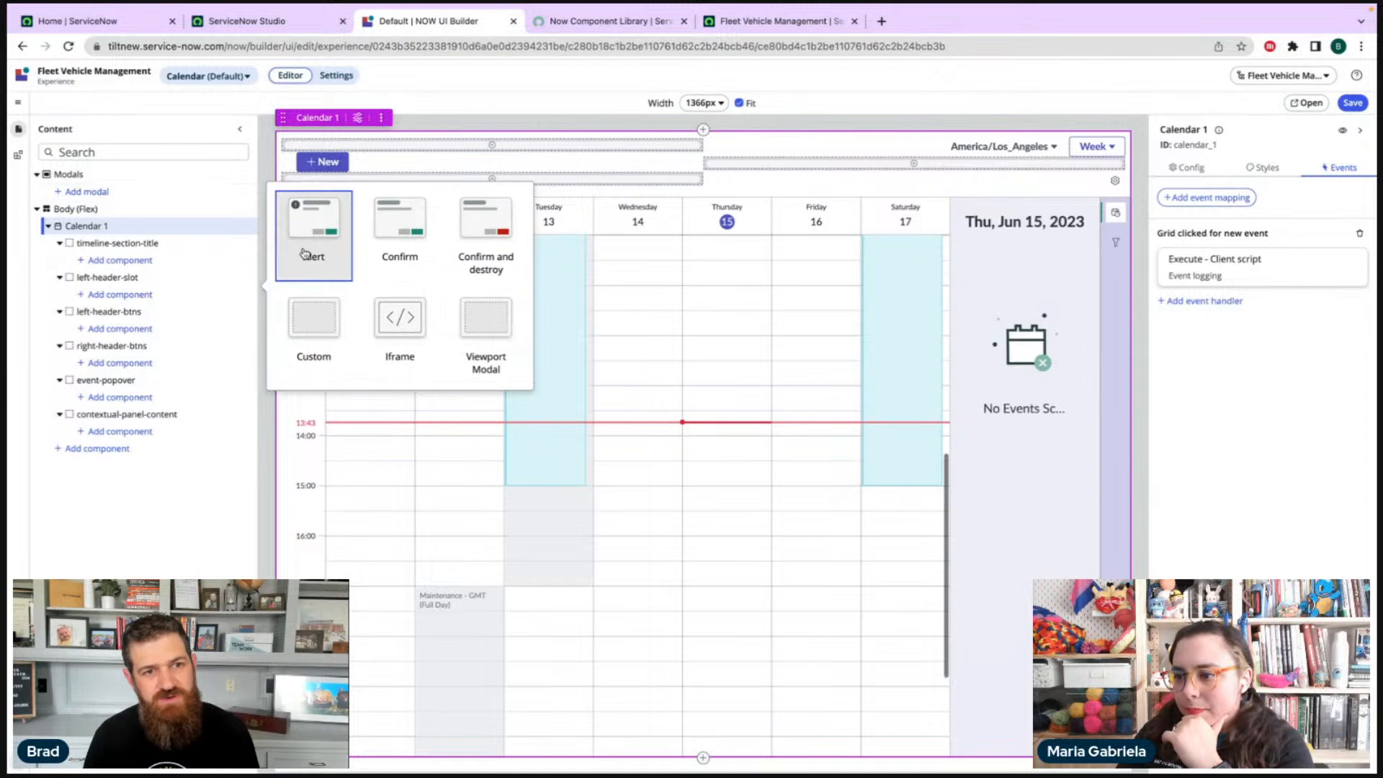
pyautogui.click(315, 332)
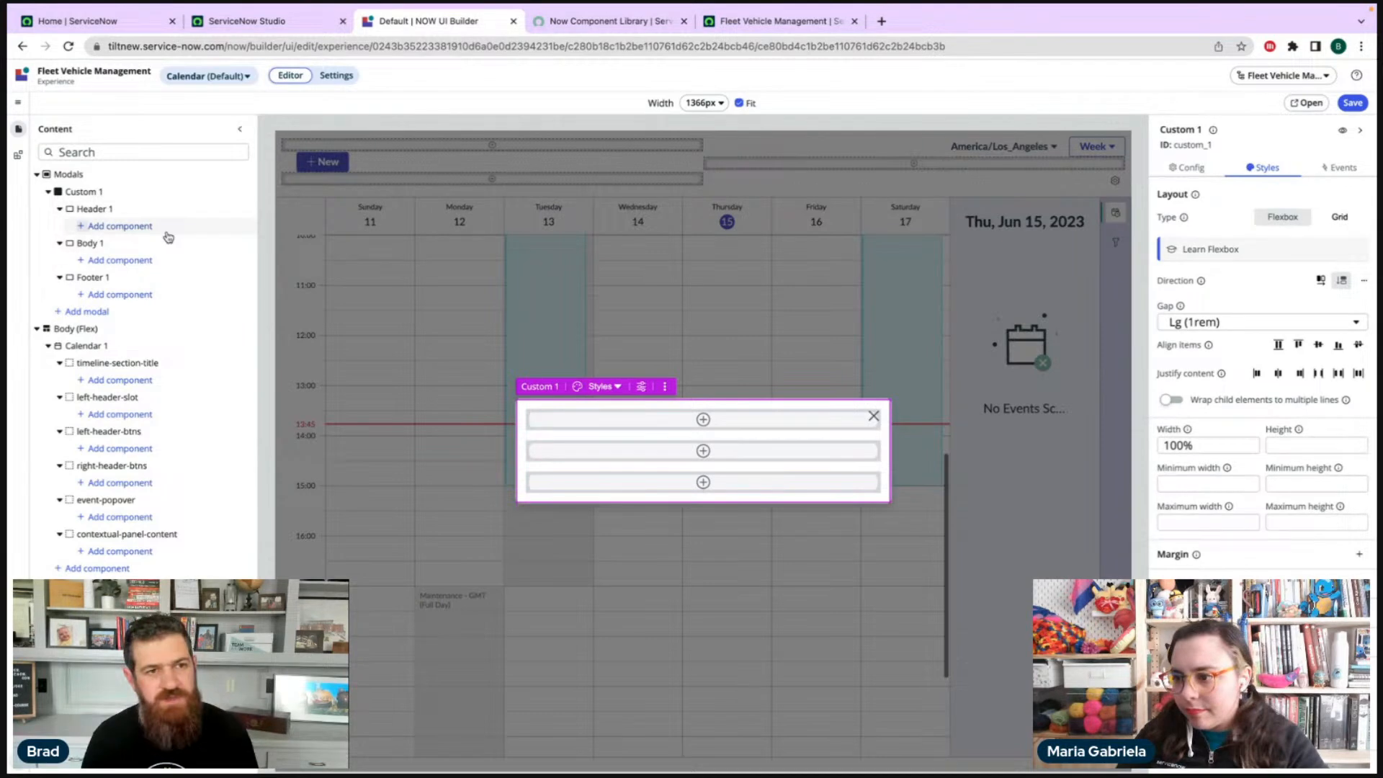
# - Add a Stylized text component without a preset to the custom modal's header and set its text to "Move event"
pyautogui.click(124, 226)
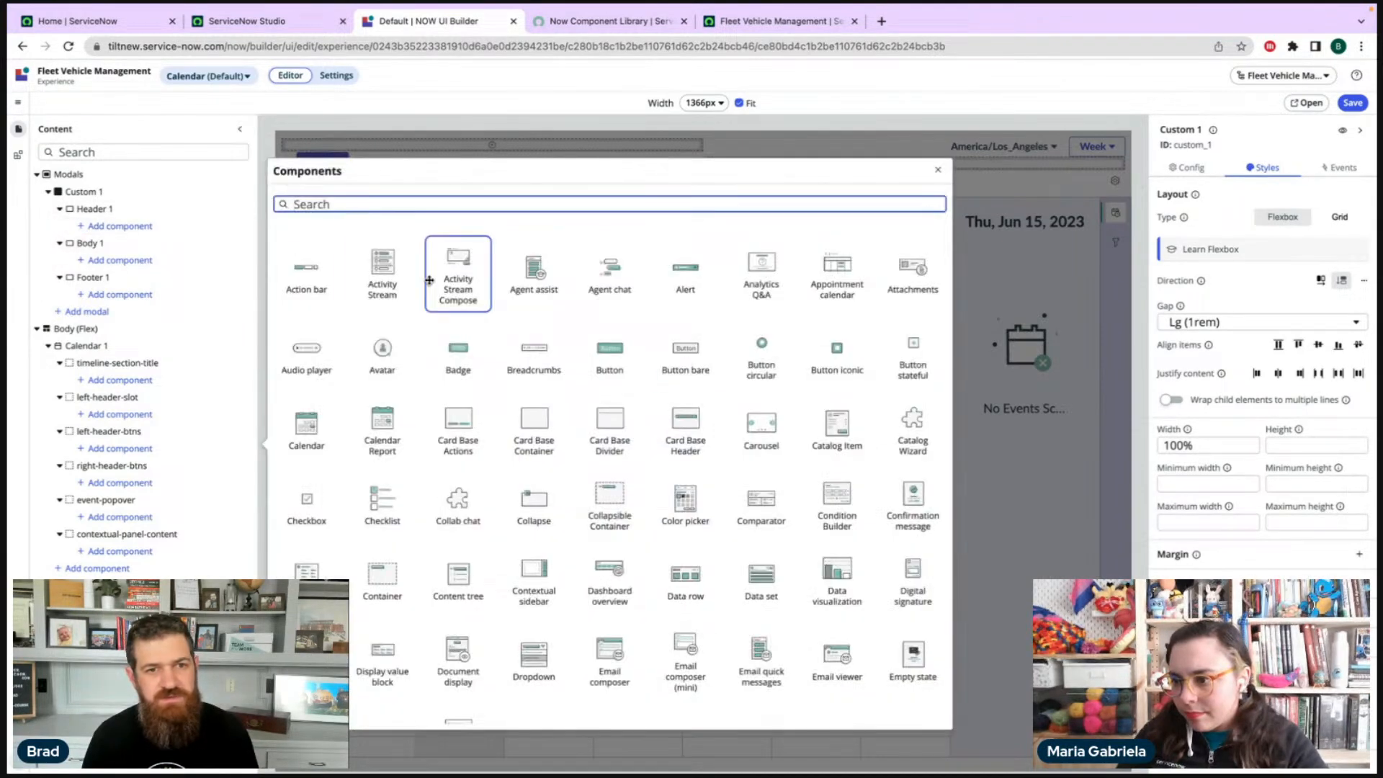
pyautogui.write('styli')
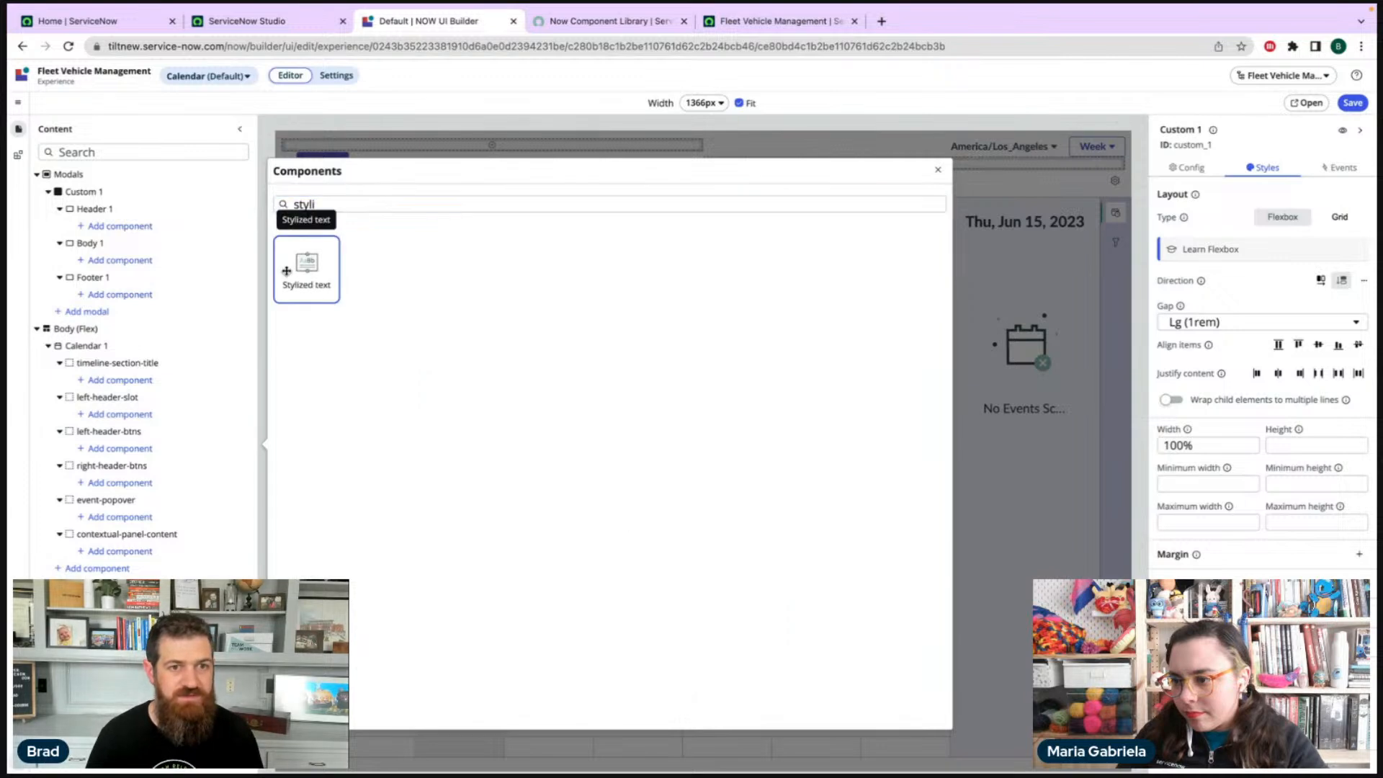
pyautogui.click(306, 271)
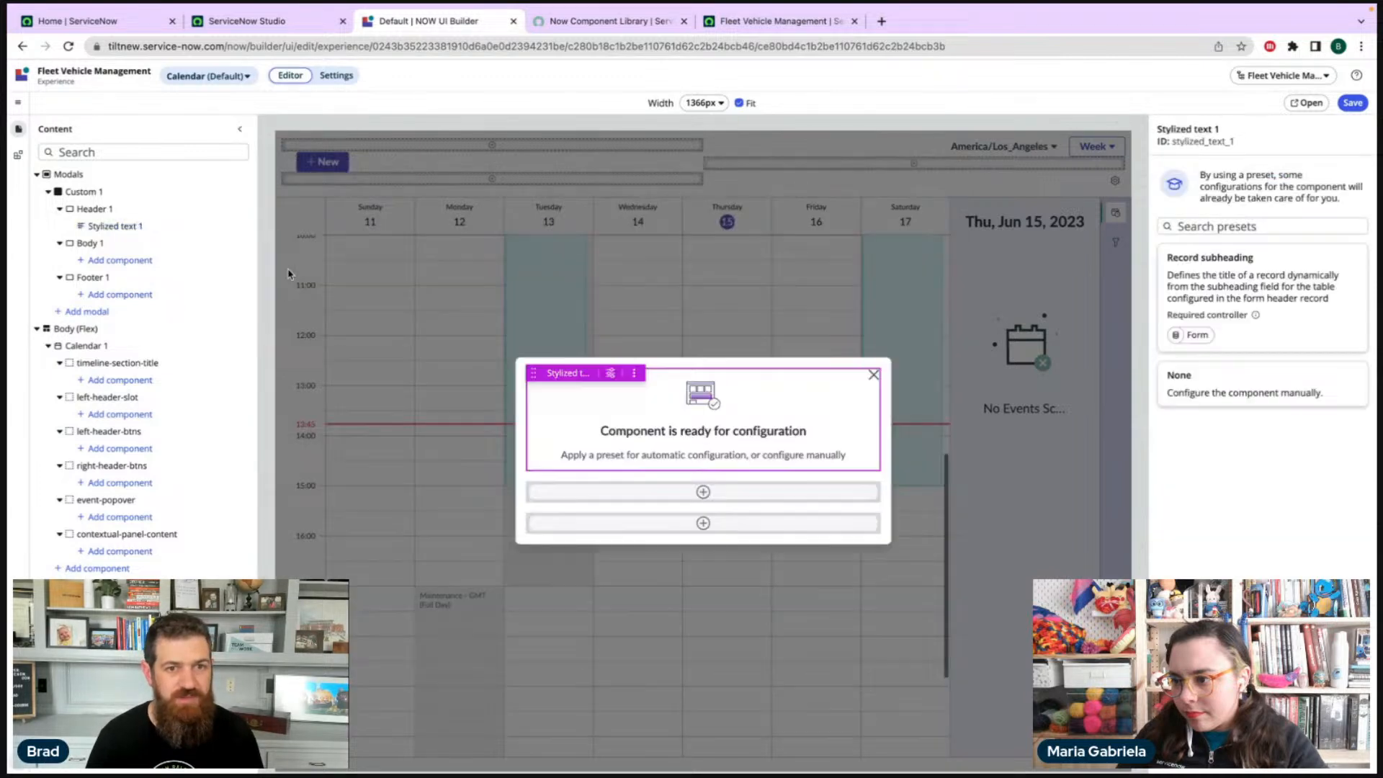
pyautogui.click(1269, 382)
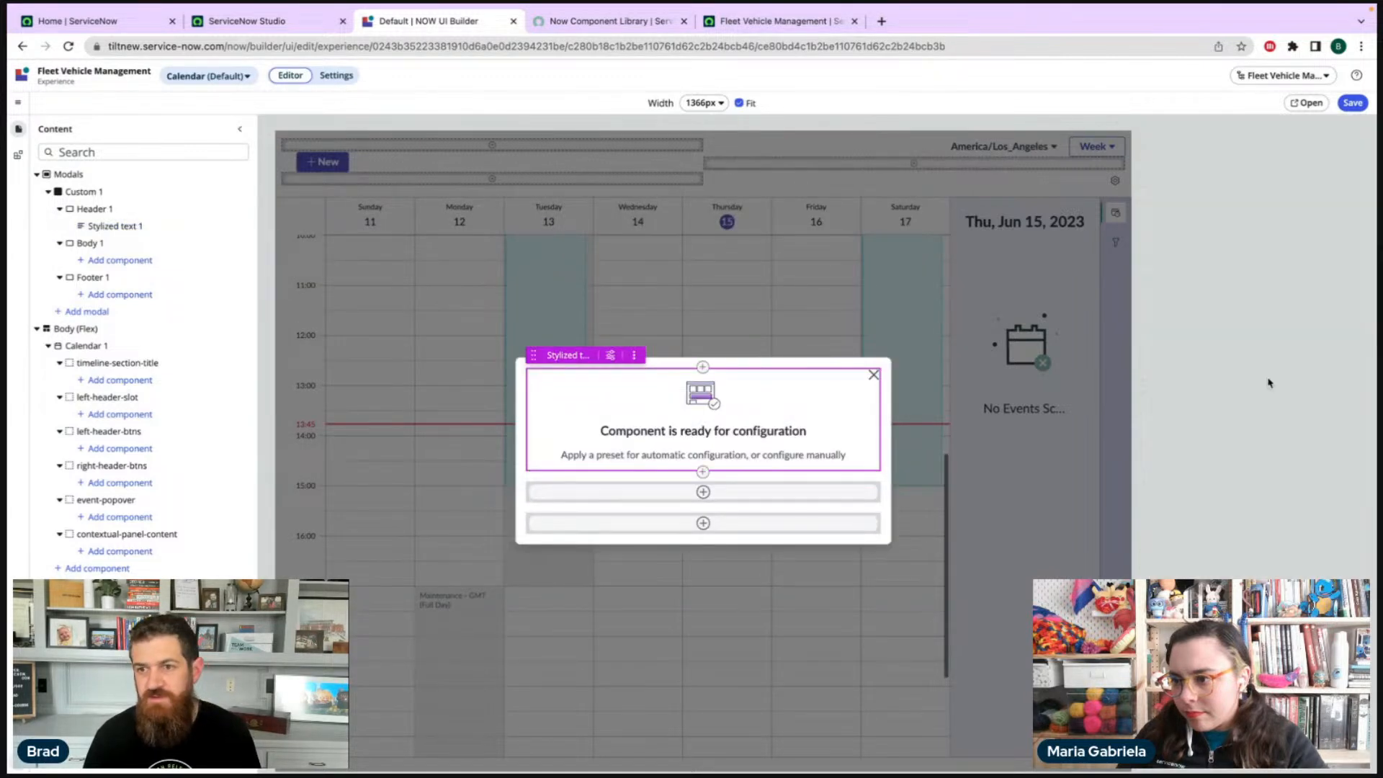
pyautogui.tripleClick(1228, 232)
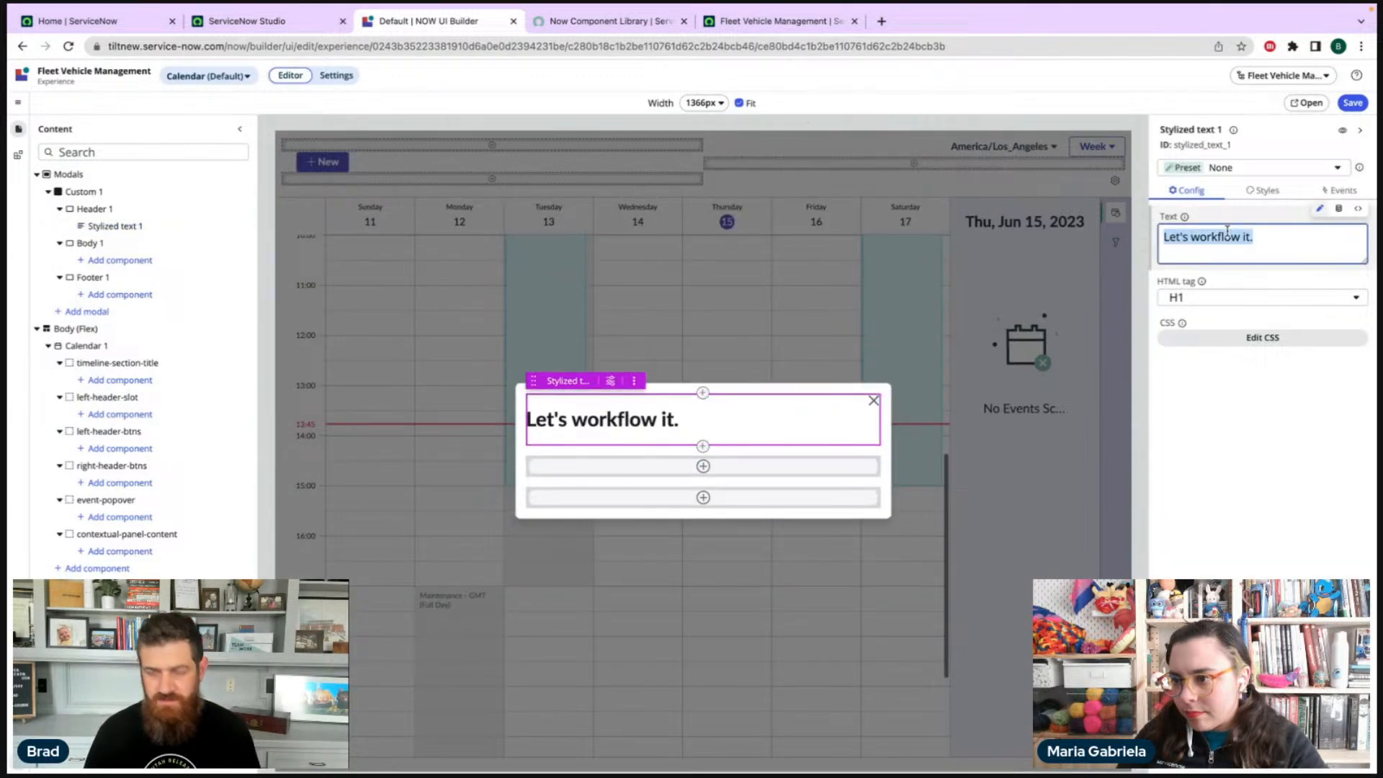
pyautogui.write('Move event')
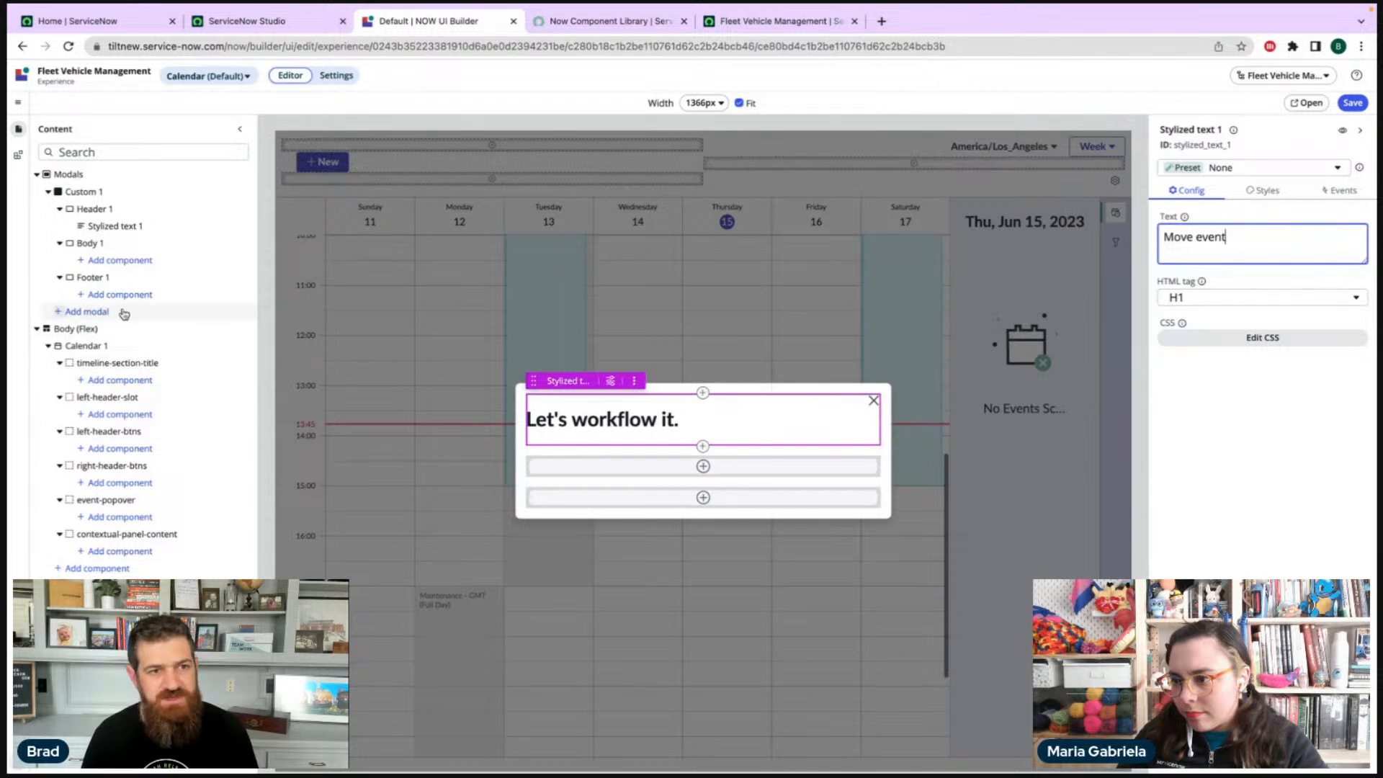
# - Map Calendar 1's Event clicked event to the Open or close modal dialog handler, set to open Custom 1
pyautogui.click(86, 346)
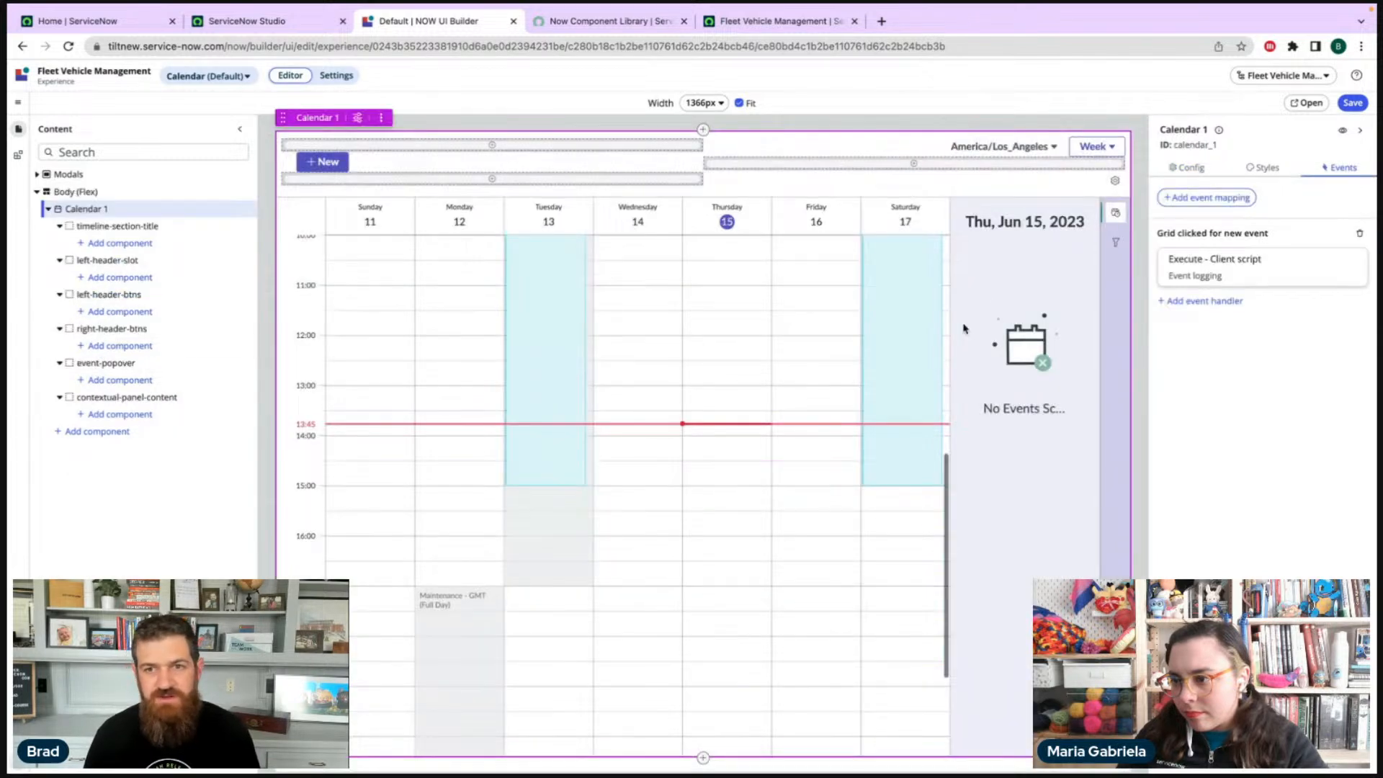
pyautogui.click(1188, 167)
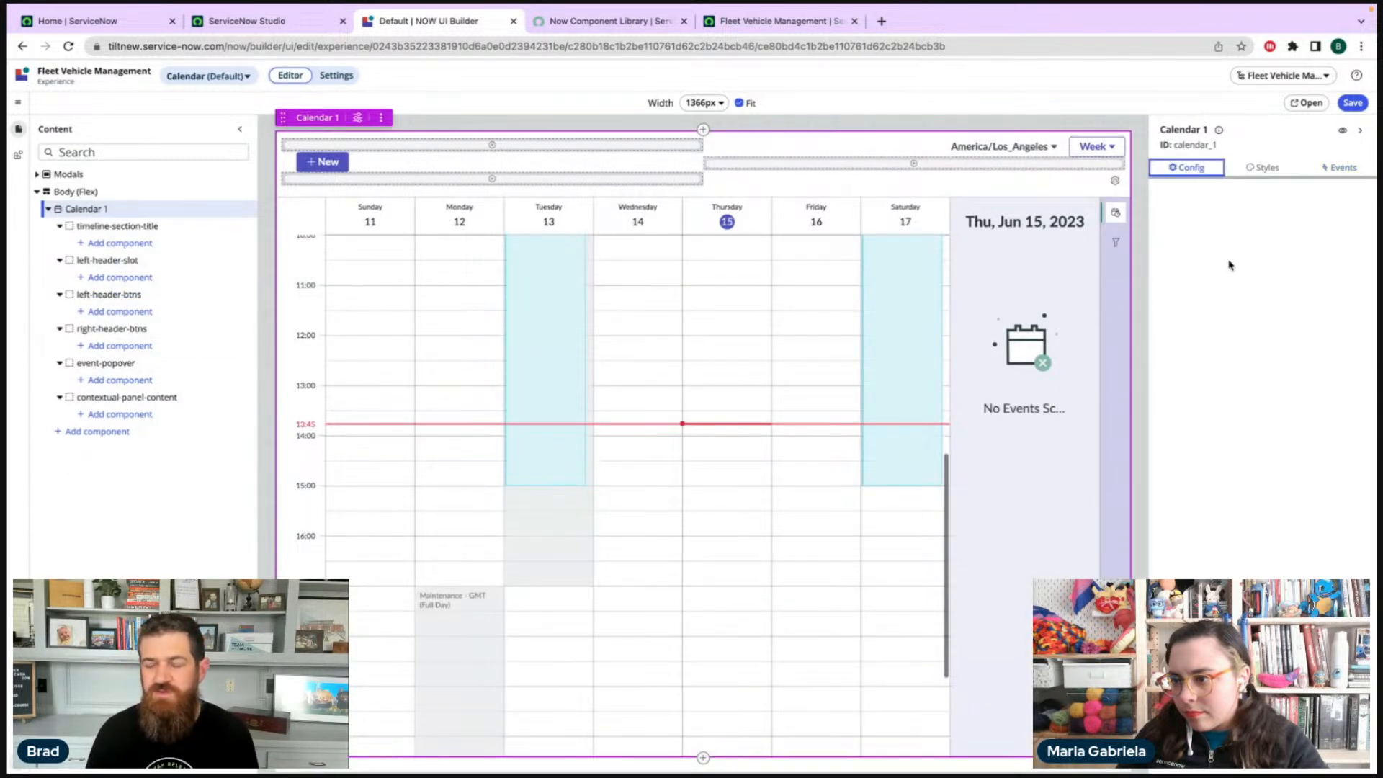
pyautogui.click(1335, 168)
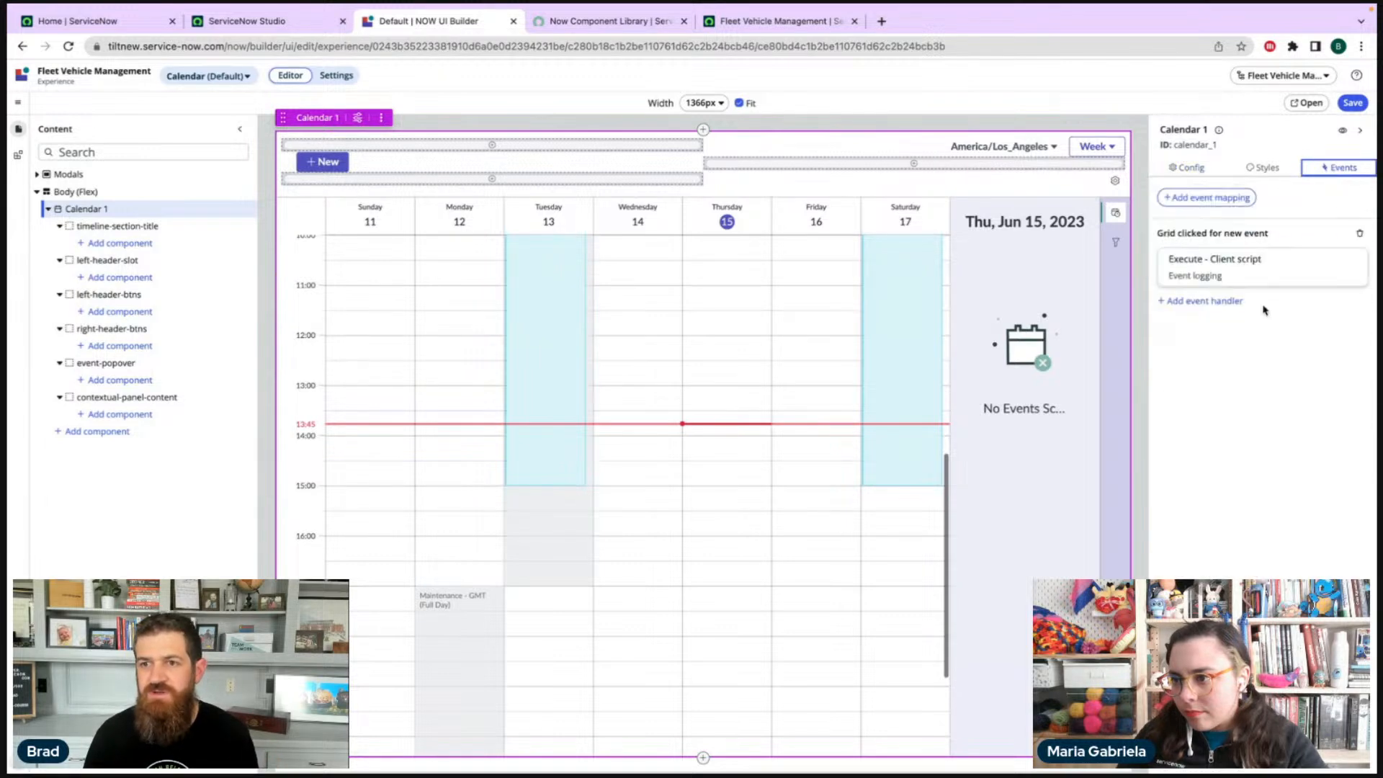
pyautogui.click(1218, 197)
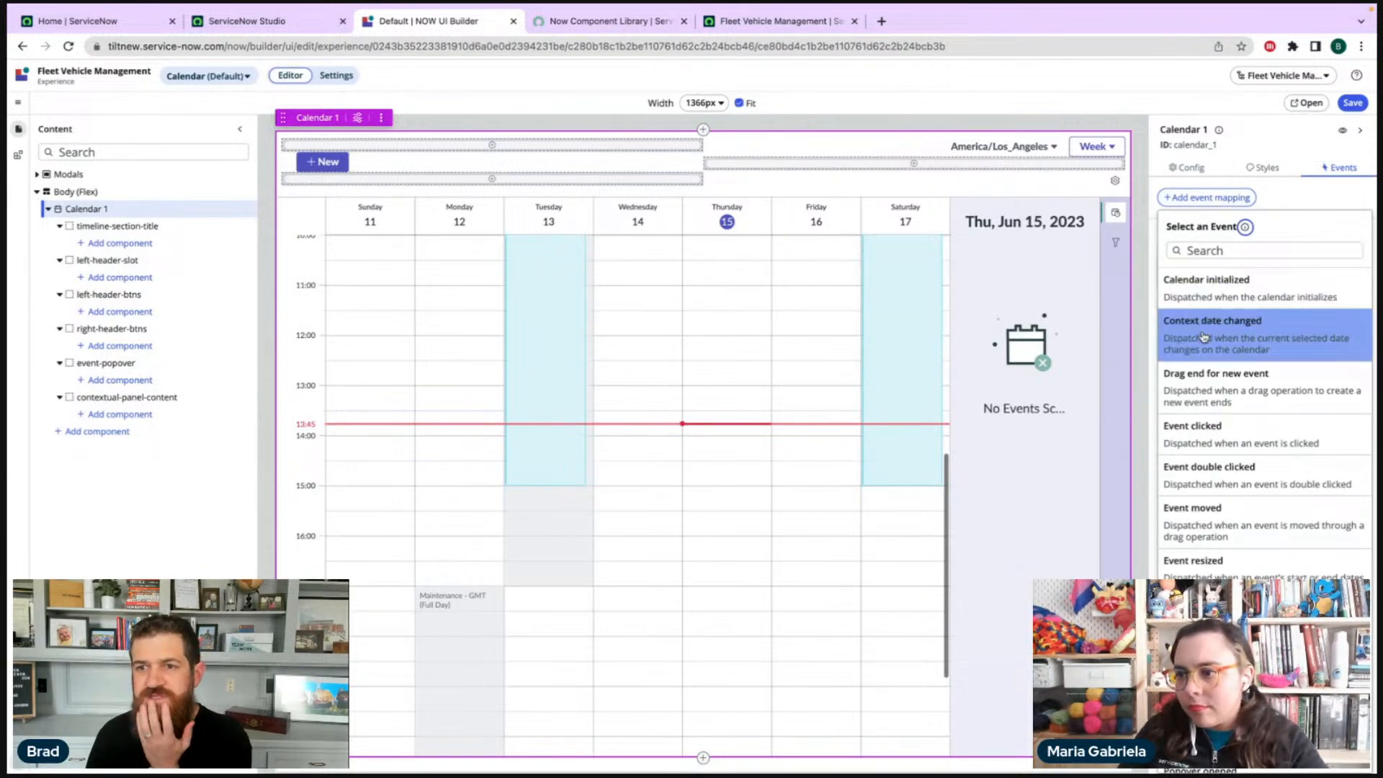
pyautogui.click(1219, 437)
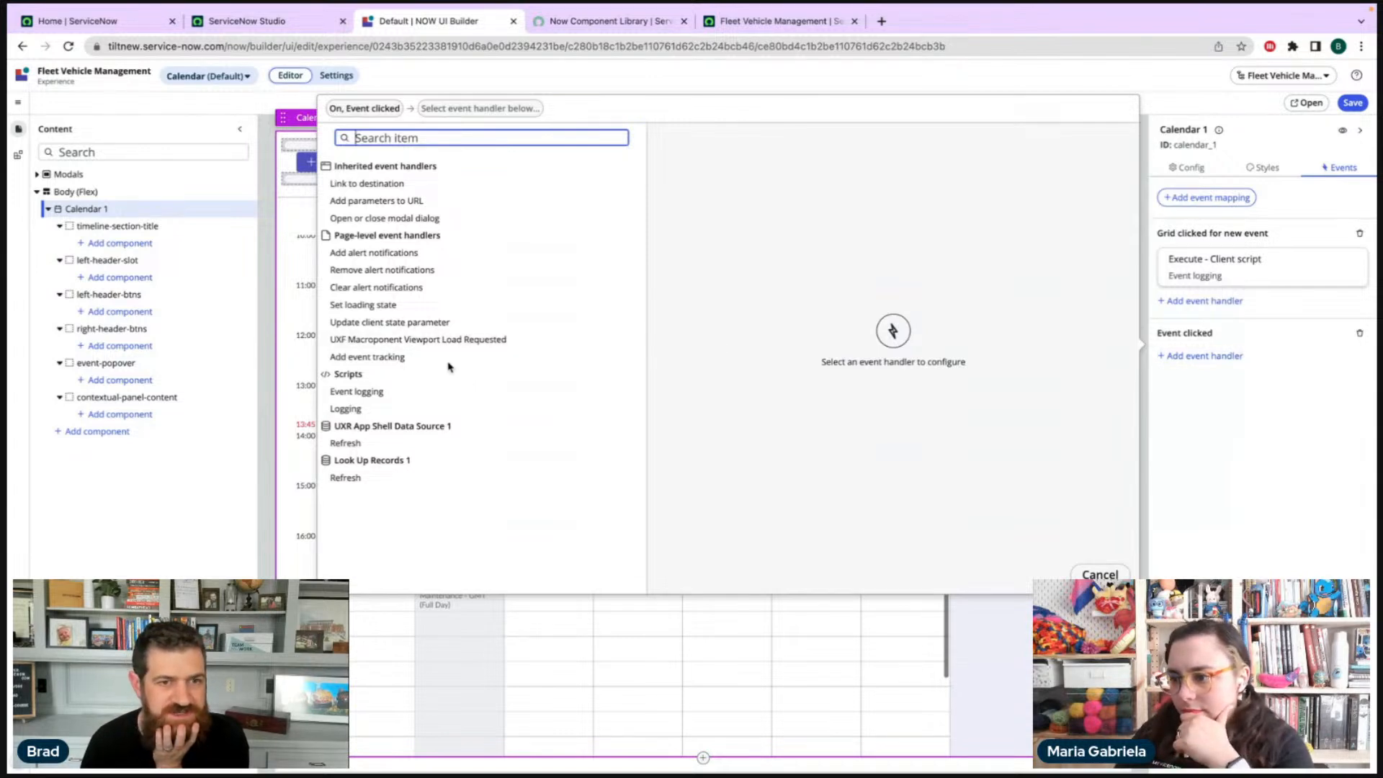
pyautogui.click(391, 219)
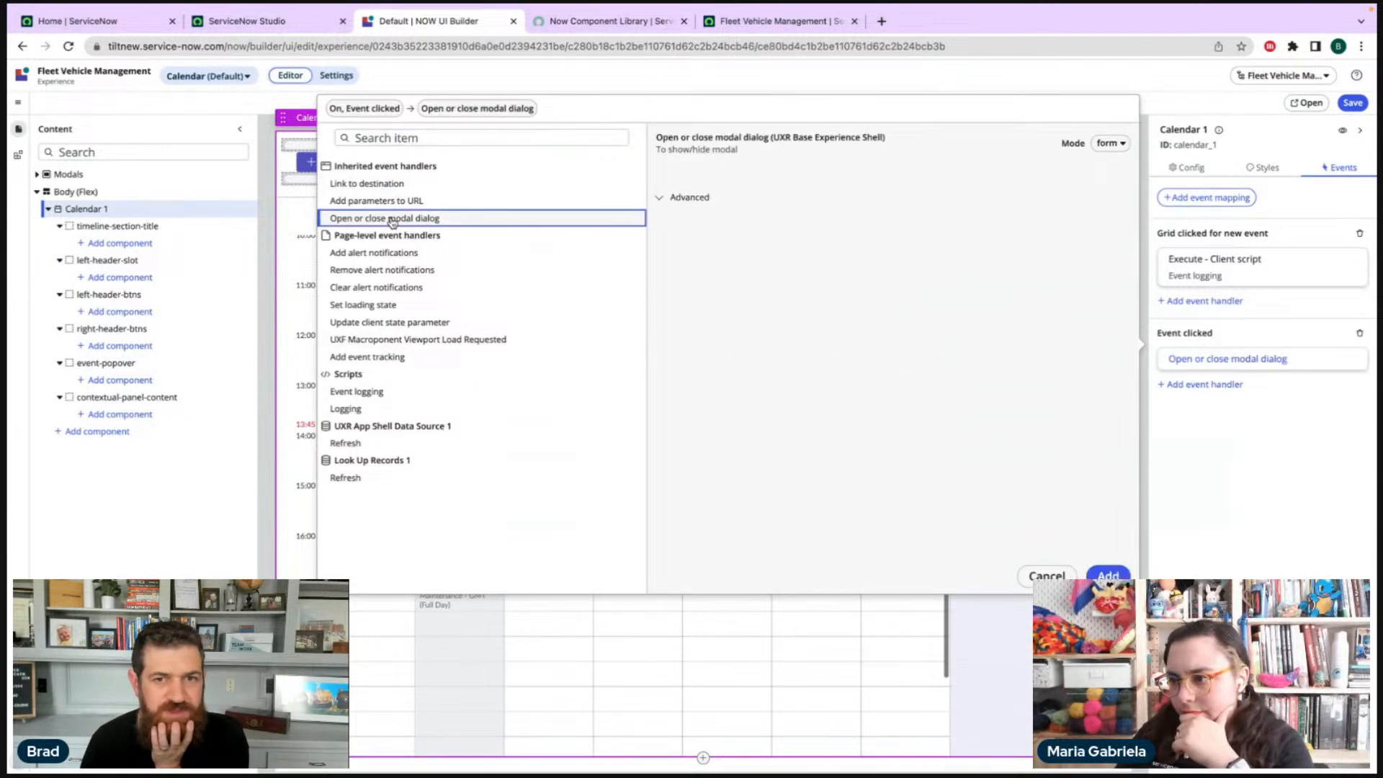
pyautogui.click(739, 294)
pyautogui.click(738, 314)
pyautogui.click(754, 408)
pyautogui.click(1109, 576)
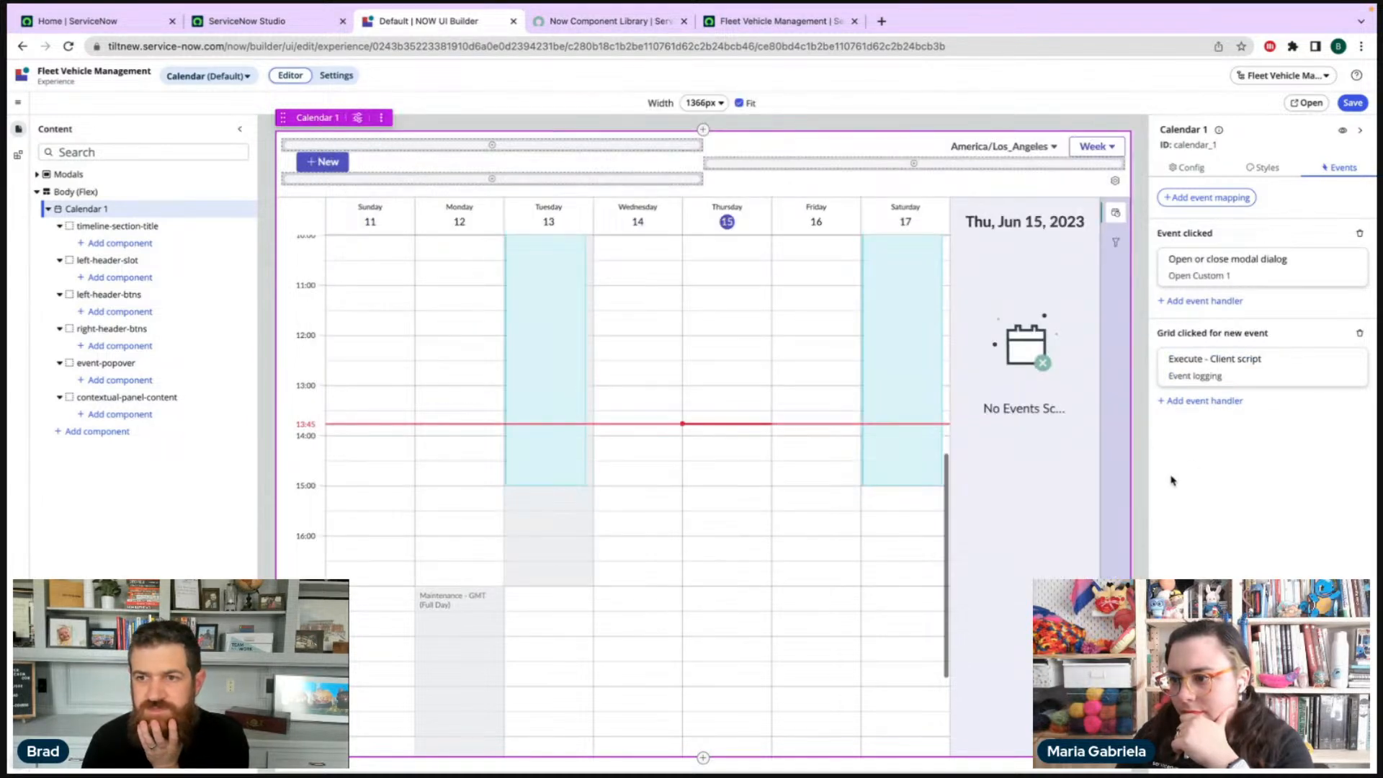
# - Add the Event logging client script as a second handler for Event clicked and save the page
pyautogui.click(1239, 300)
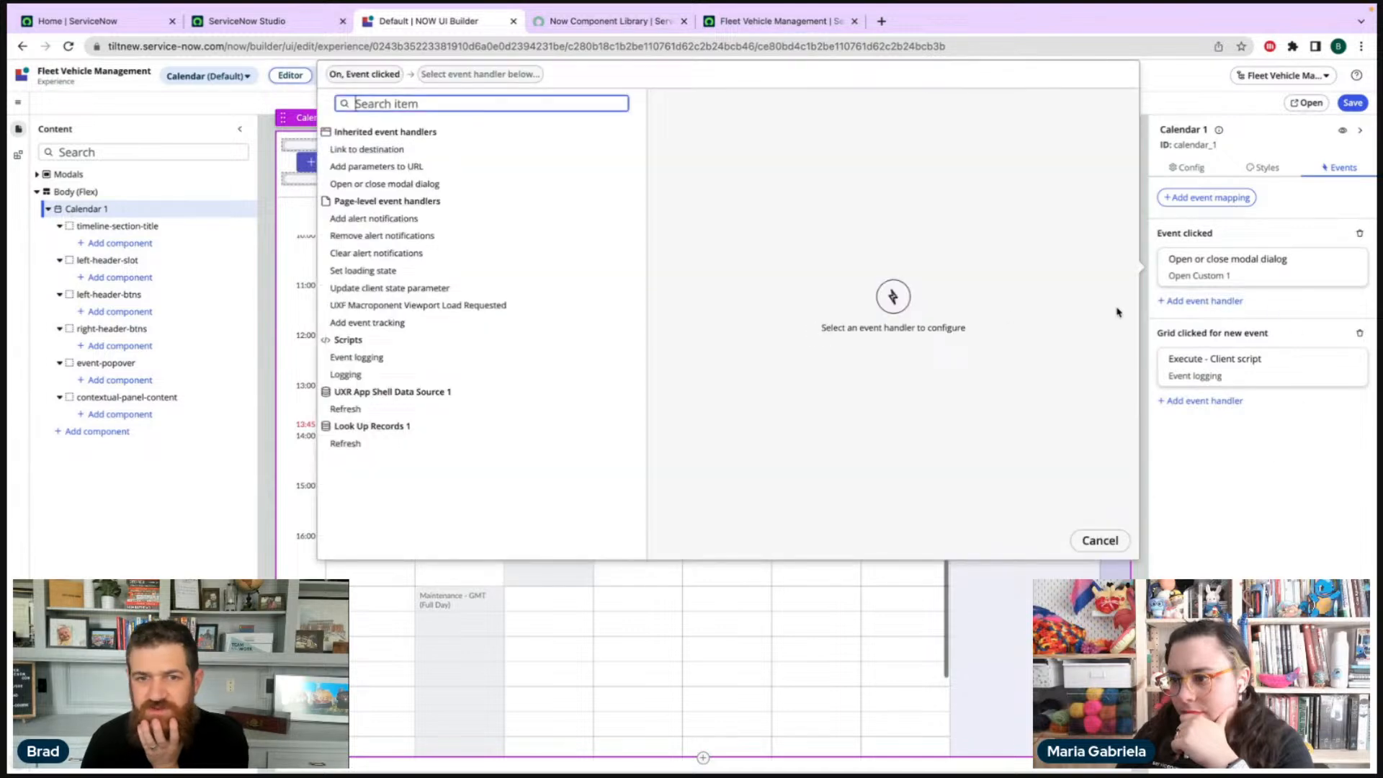
pyautogui.click(364, 357)
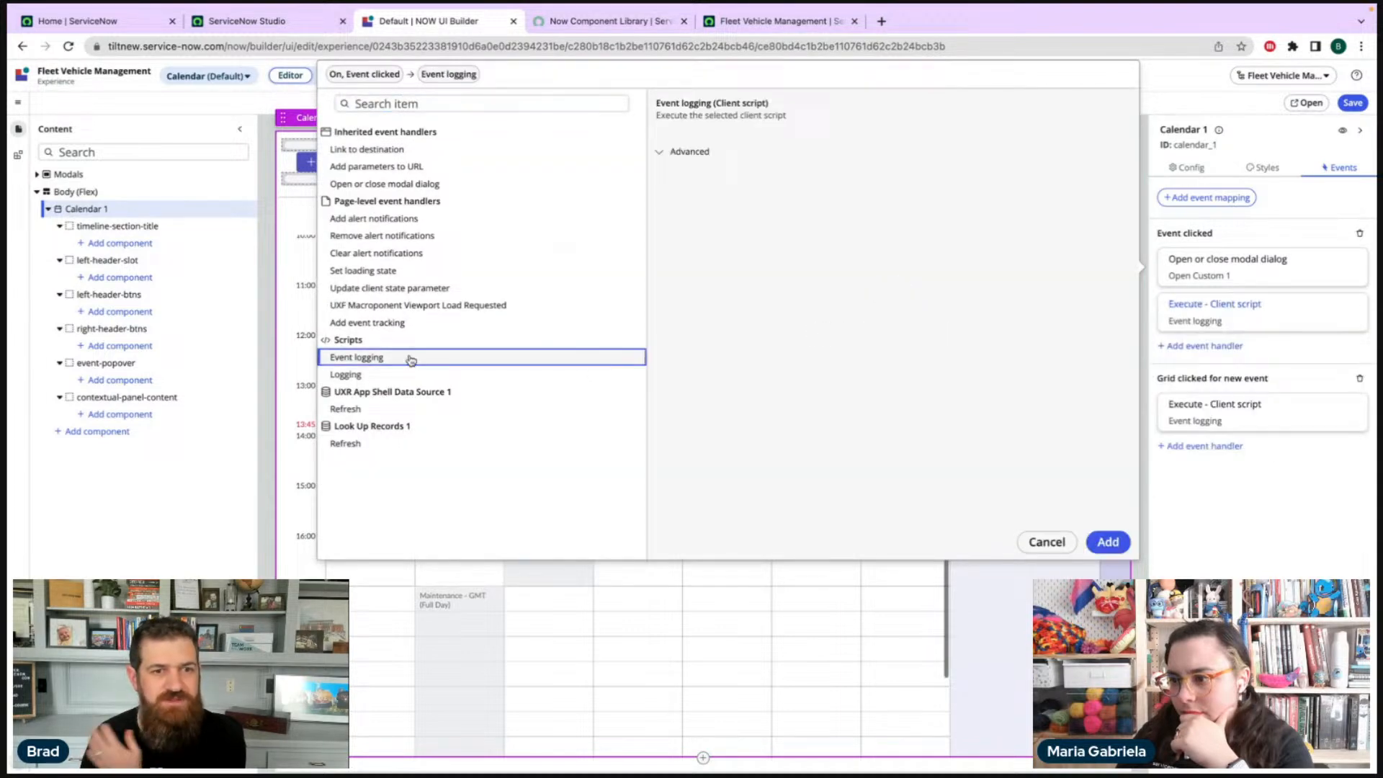
pyautogui.click(1109, 542)
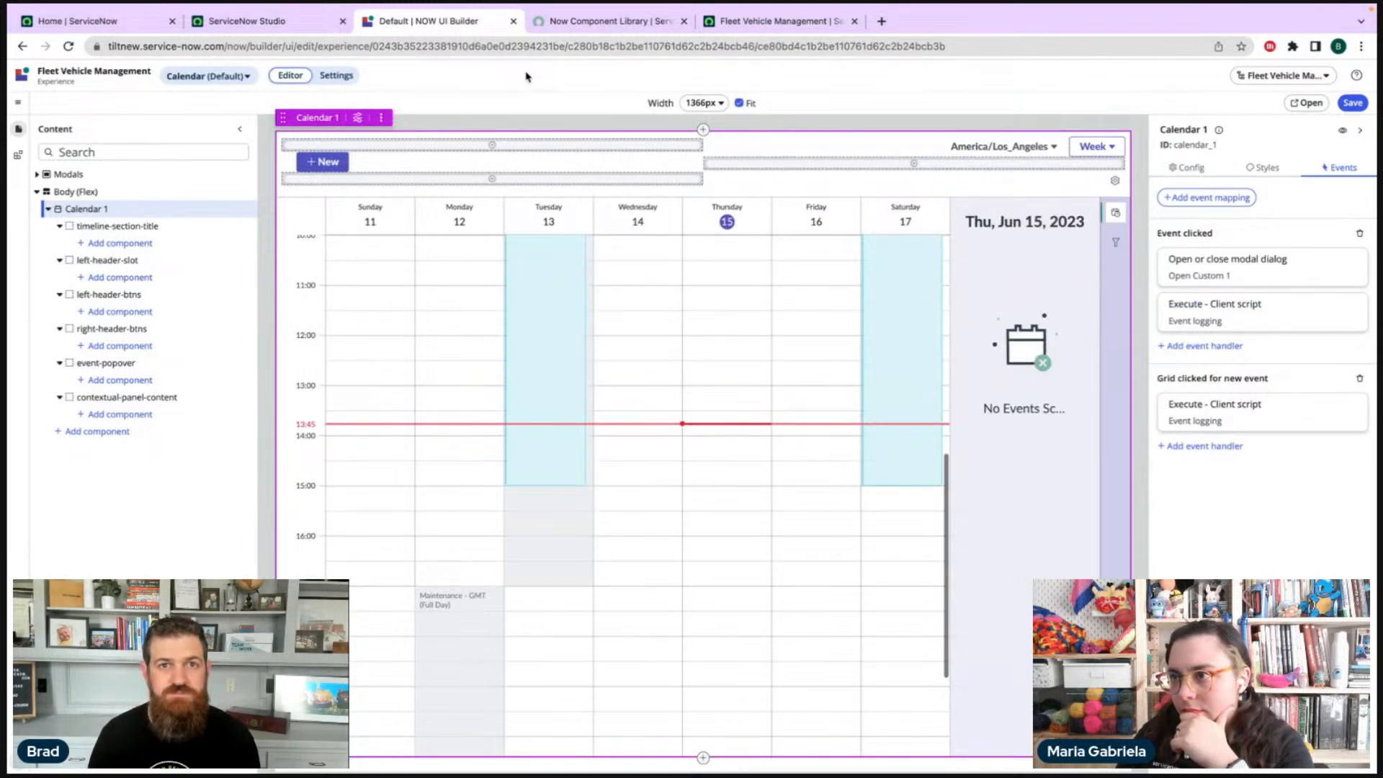
pyautogui.hotkey('ctrl', 's')
# - Test the 2021 Chevrolet Tahoe Tire Rotation event on the live calendar and dismiss the Move event modal
pyautogui.hotkey('ctrl', '5')
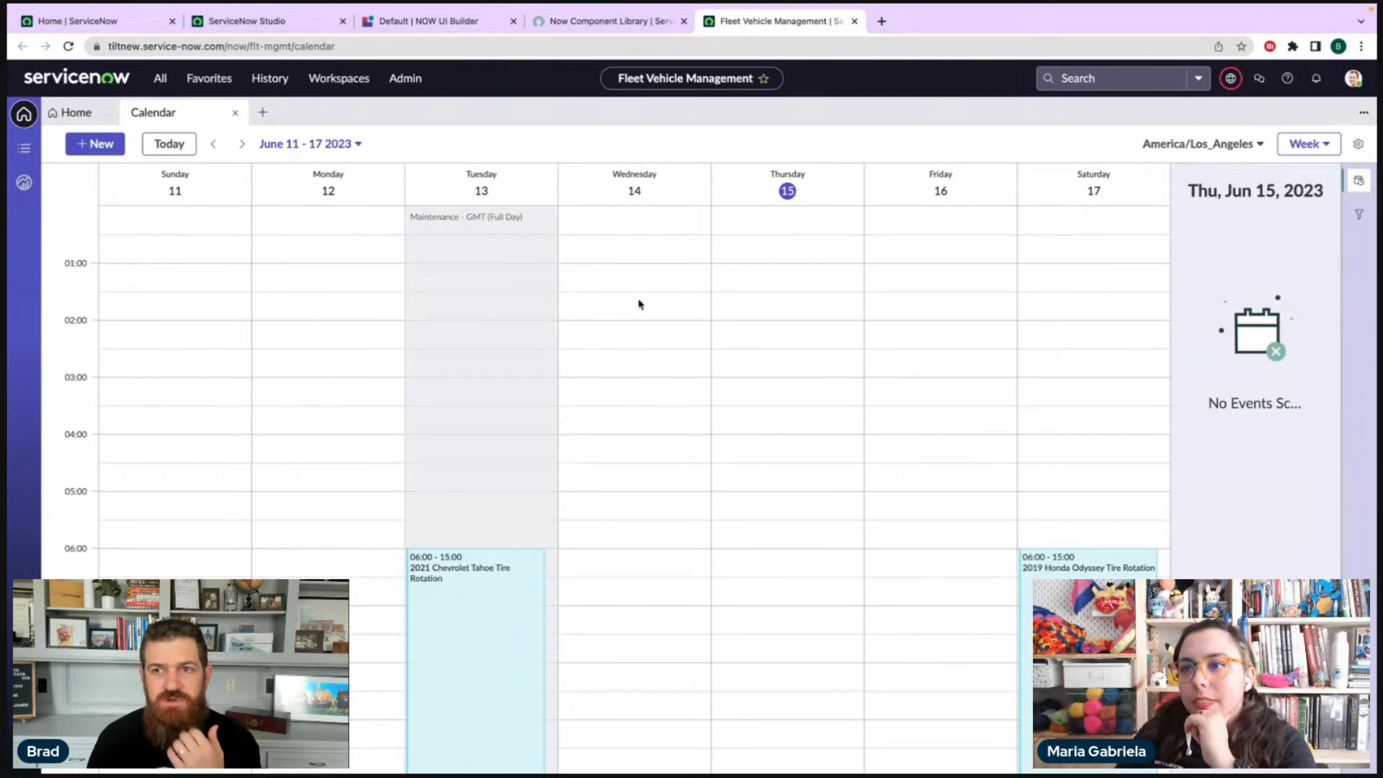
pyautogui.scroll(-5, 640, 302)
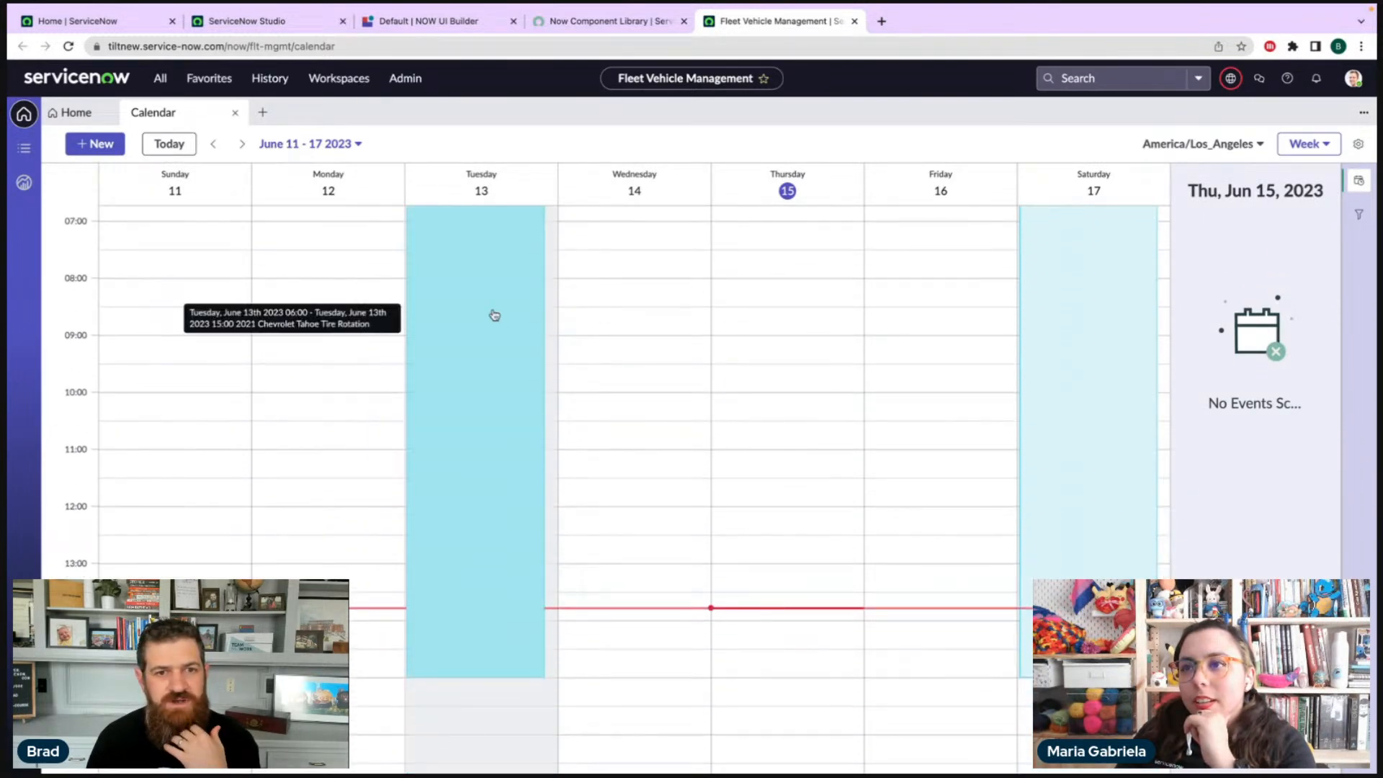
pyautogui.click(495, 314)
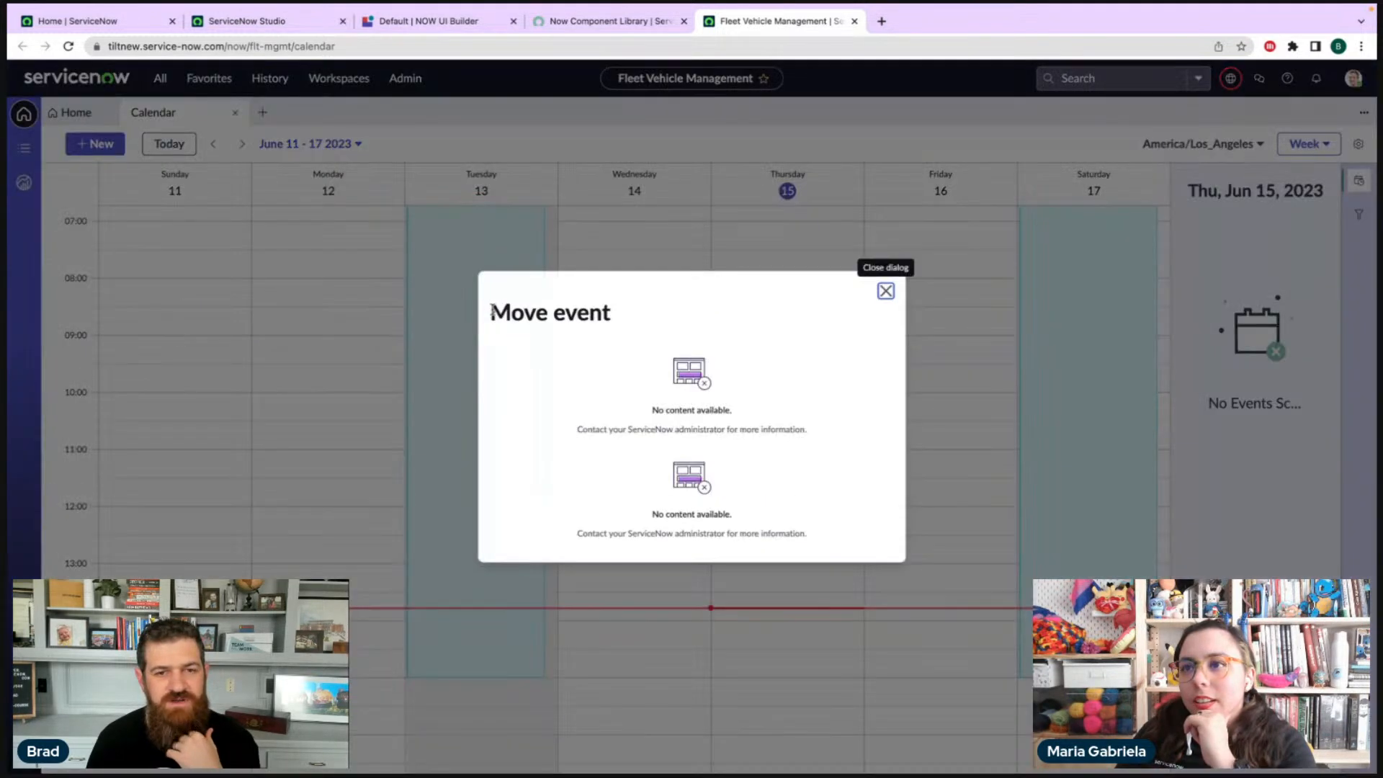
pyautogui.click(886, 273)
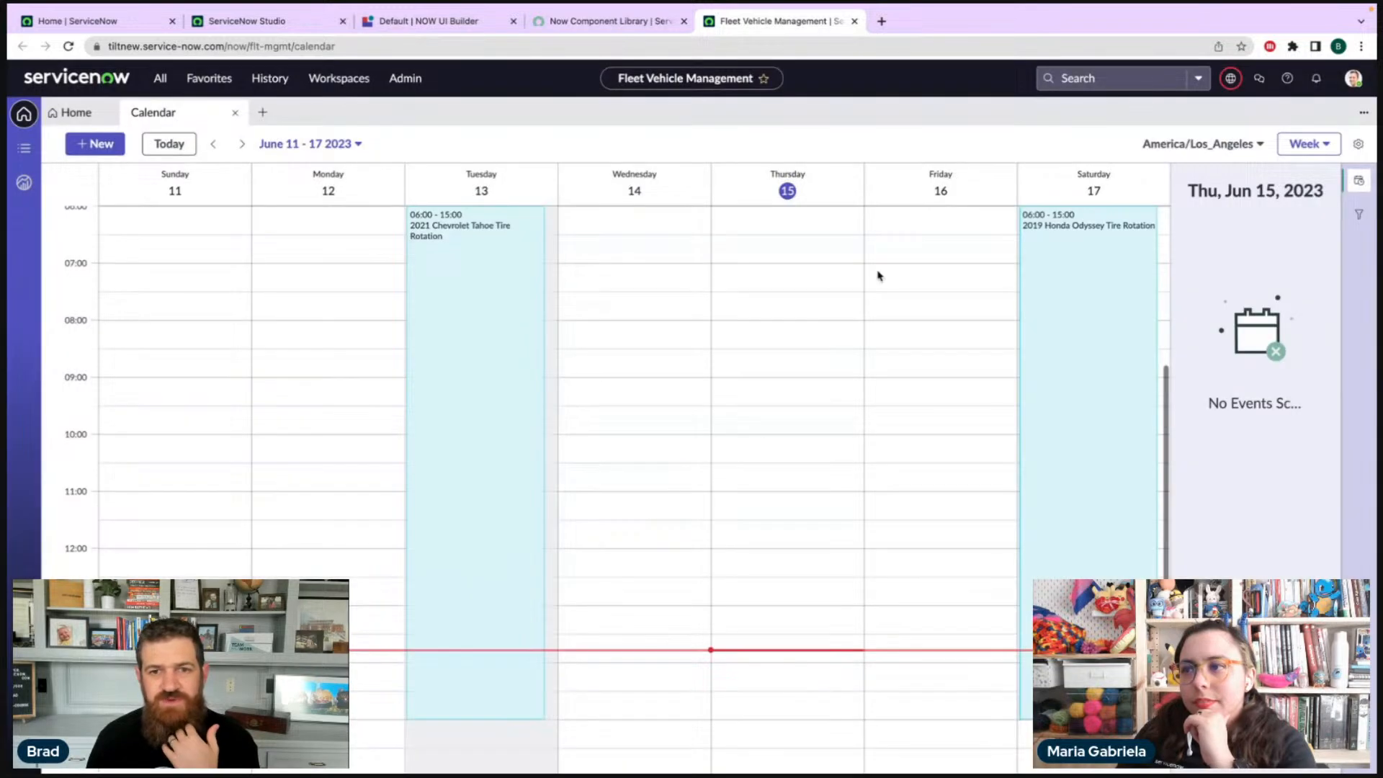
# - Open the browser's developer tools on the live calendar page
pyautogui.click(1360, 46)
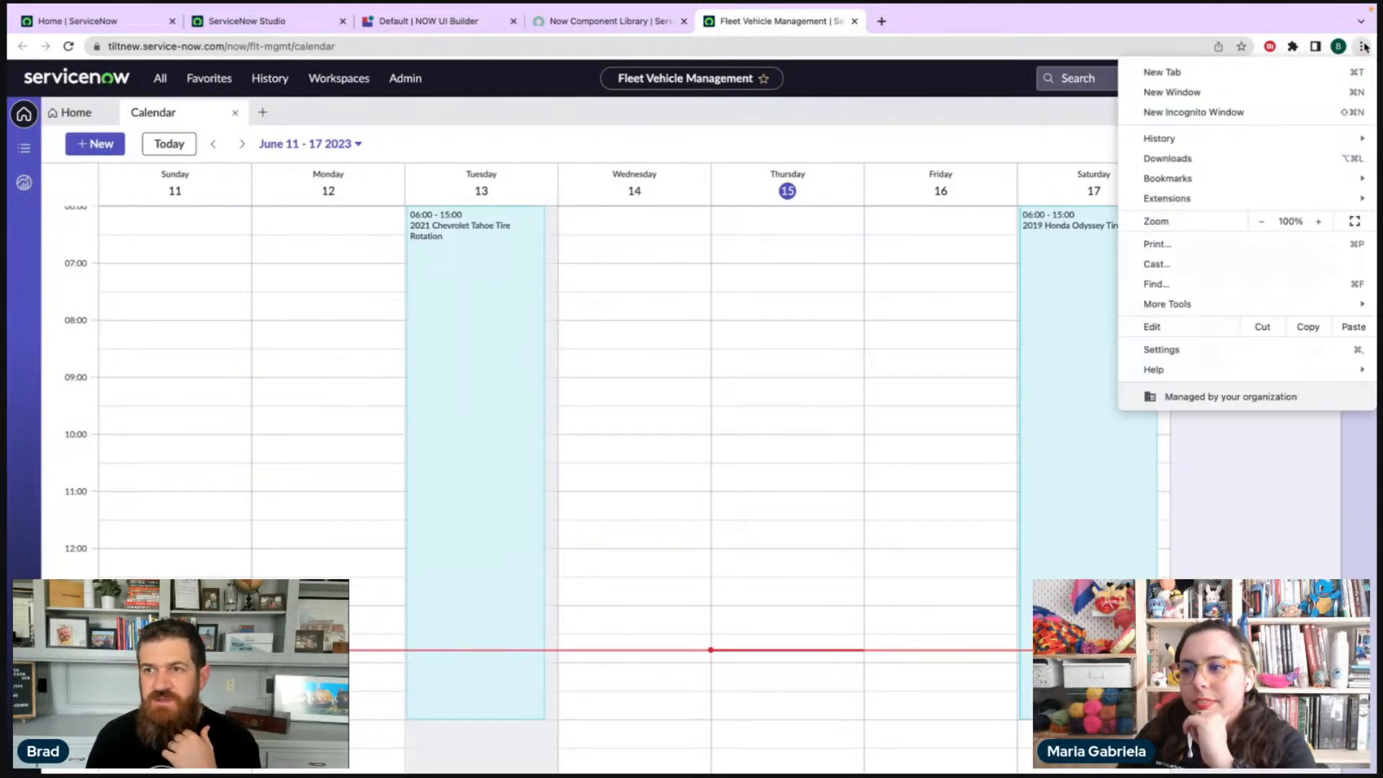
pyautogui.moveTo(1179, 304)
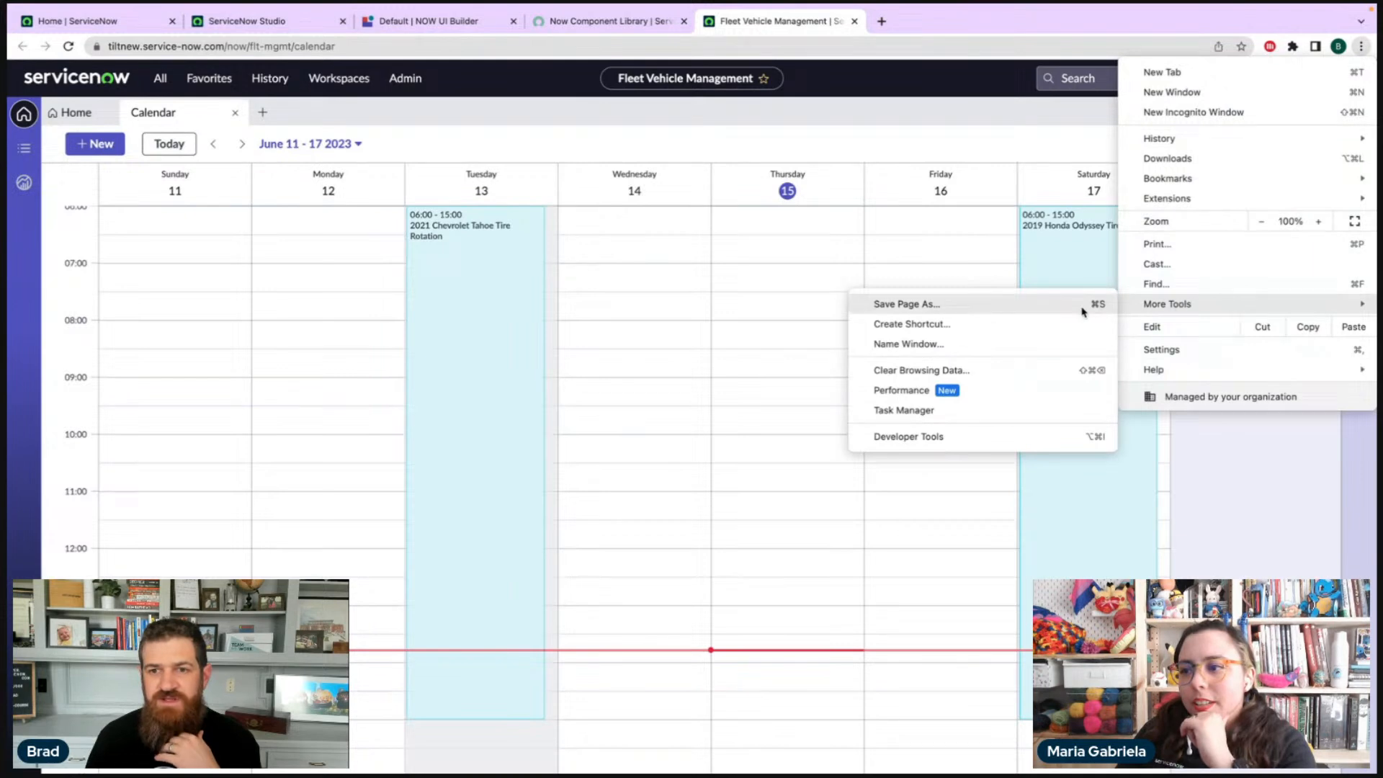
pyautogui.click(970, 432)
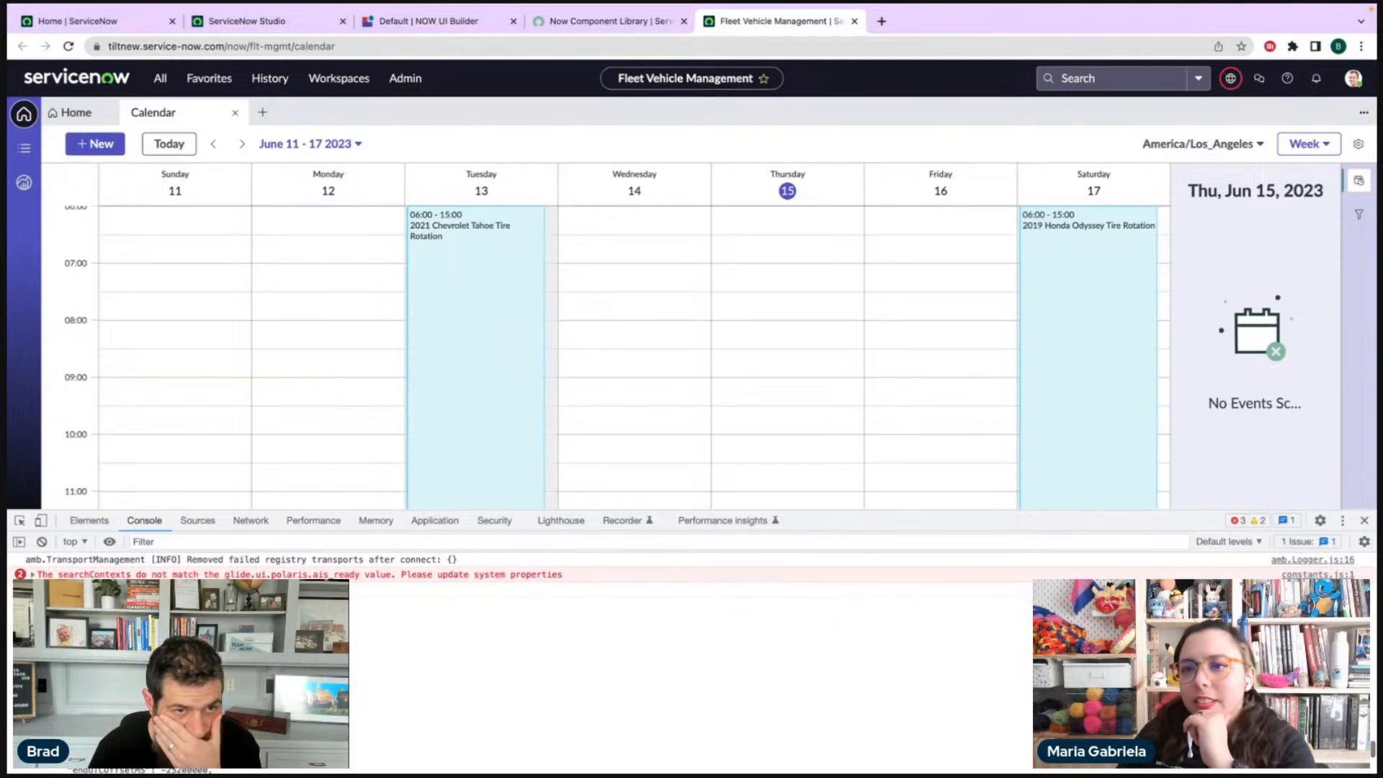
# - Examine the console's logged payload for the 2021 Chevrolet Tahoe Tire Rotation event and check Tuesday's blocked maintenance span on the calendar
pyautogui.scroll(6, 670, 411)
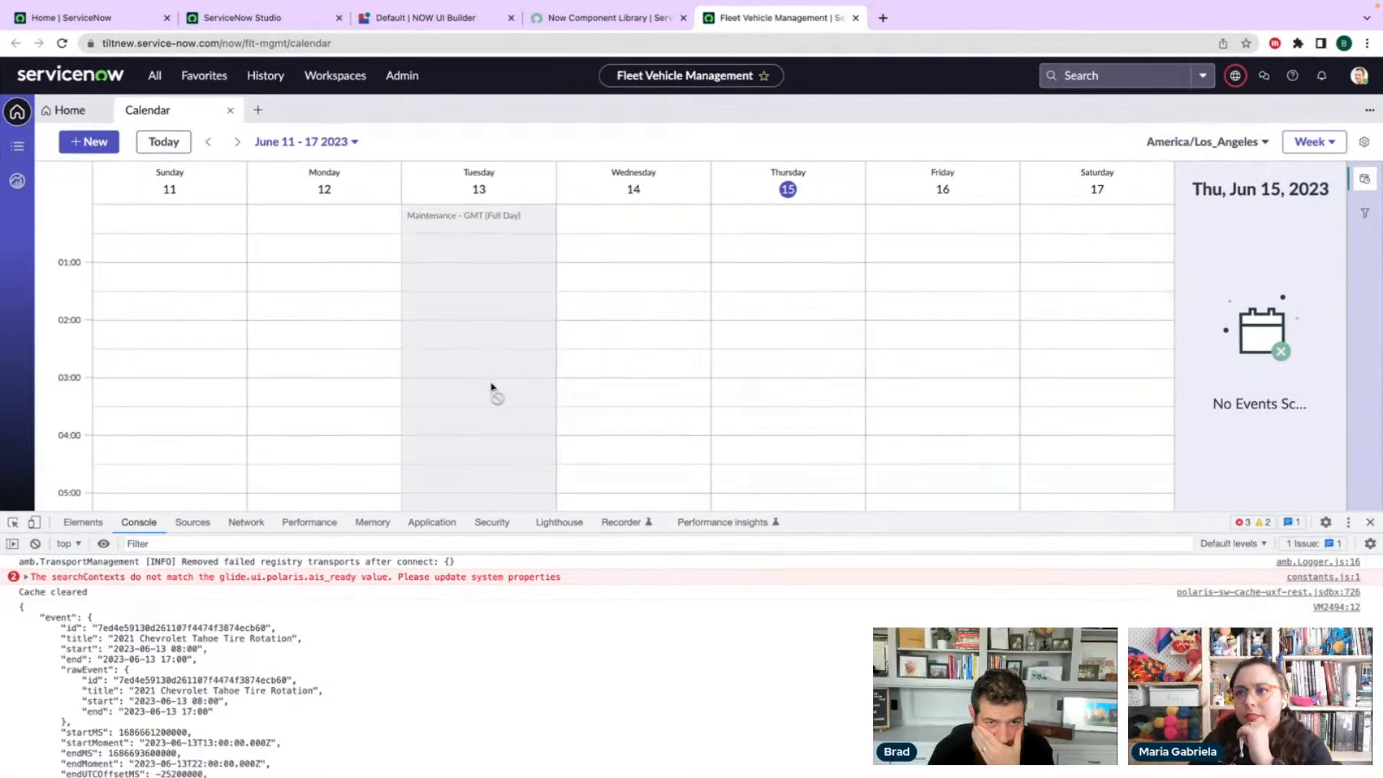
pyautogui.click(491, 387)
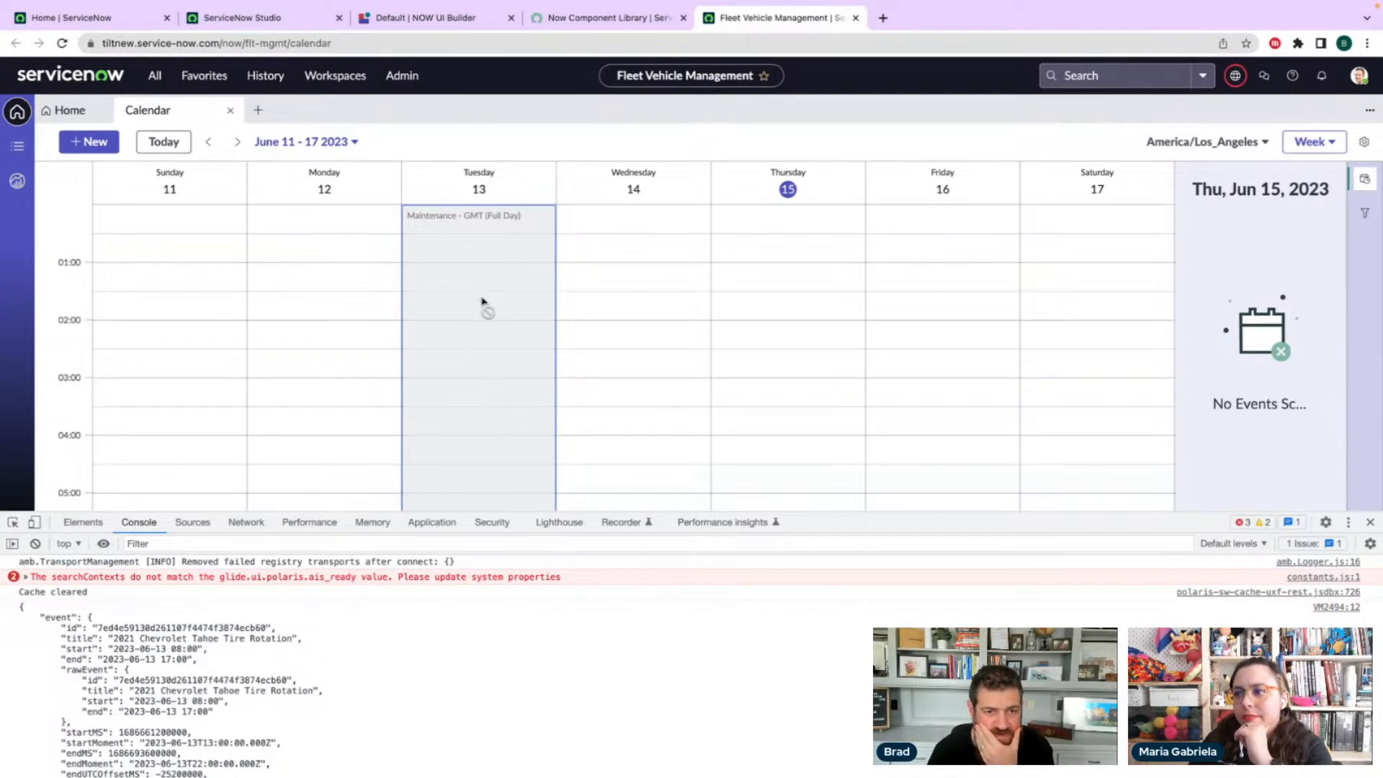
pyautogui.scroll(-3, 251, 652)
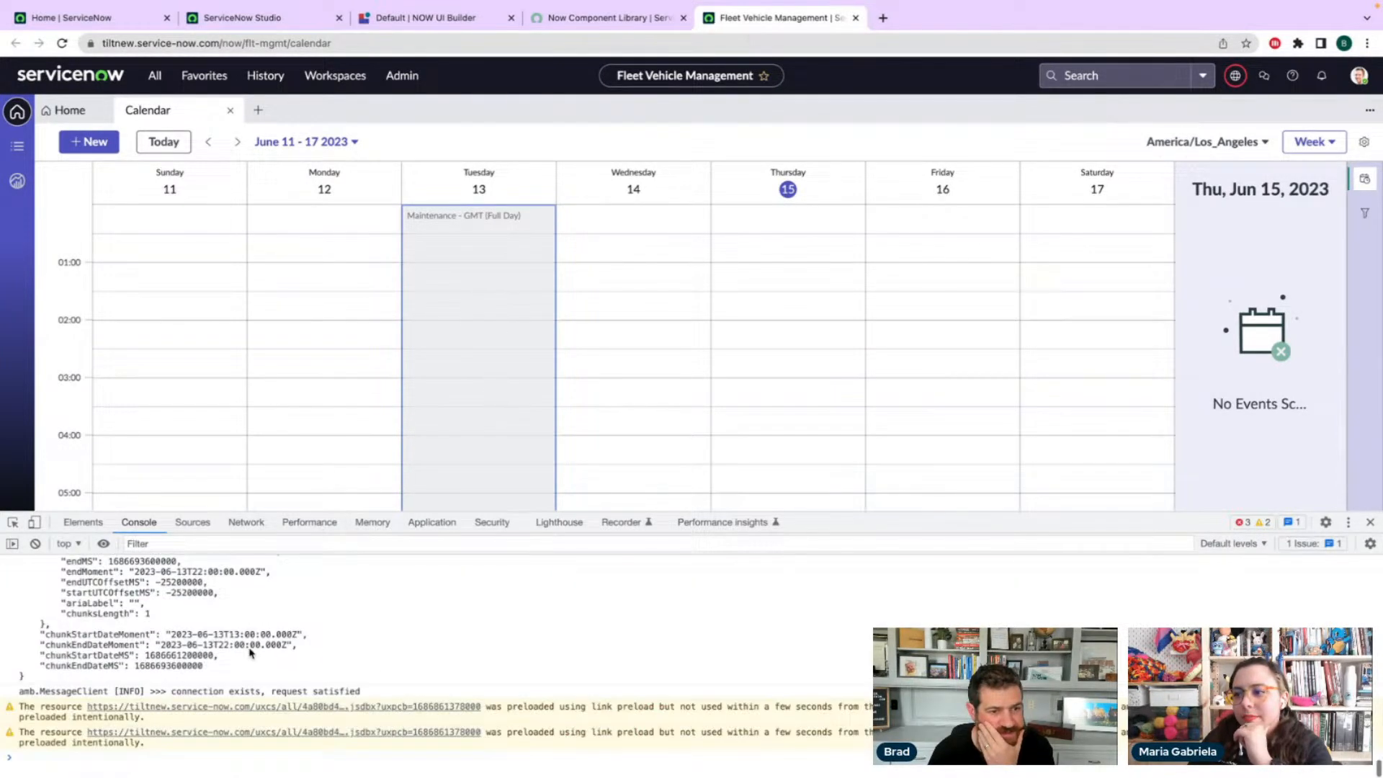
pyautogui.scroll(10, 250, 648)
pyautogui.scroll(-10, 251, 641)
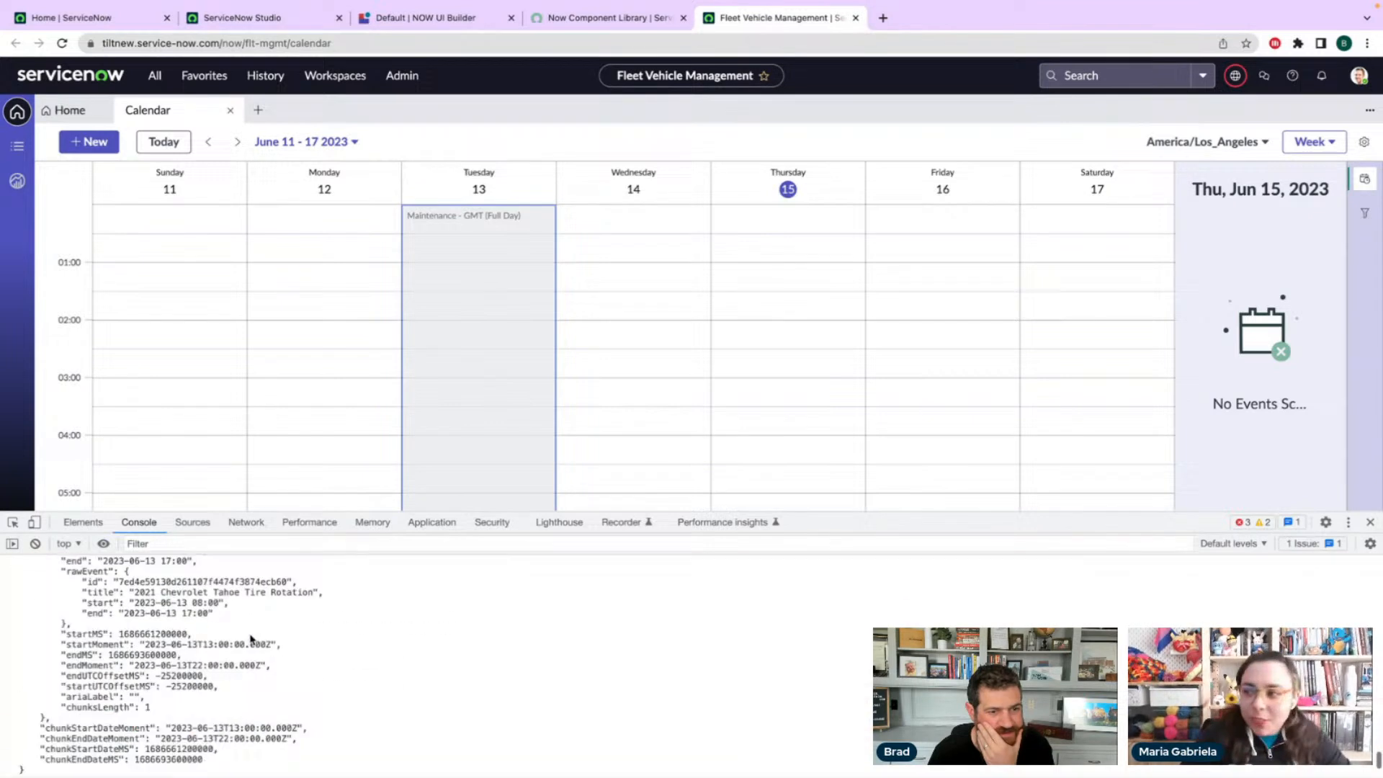
pyautogui.scroll(2, 259, 627)
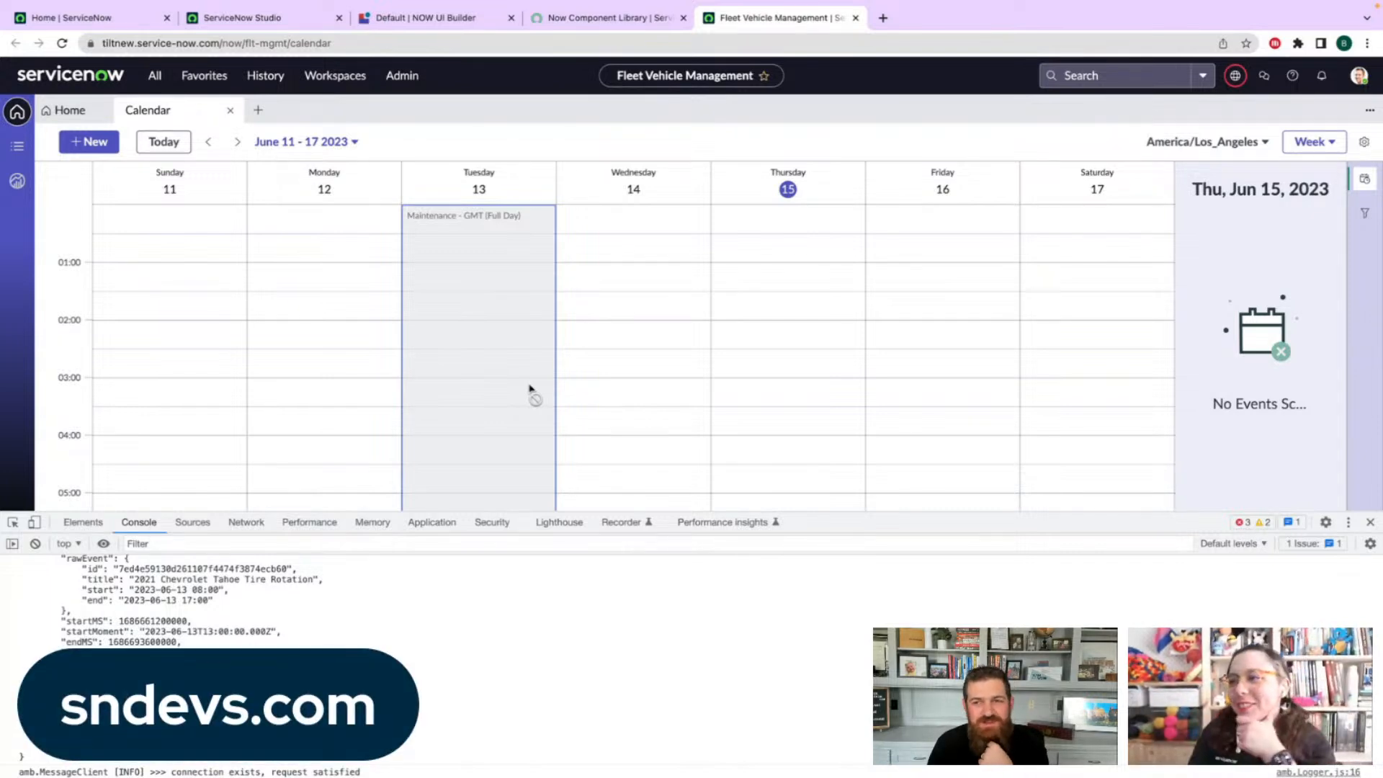
pyautogui.scroll(-3, 529, 390)
pyautogui.scroll(3, 530, 390)
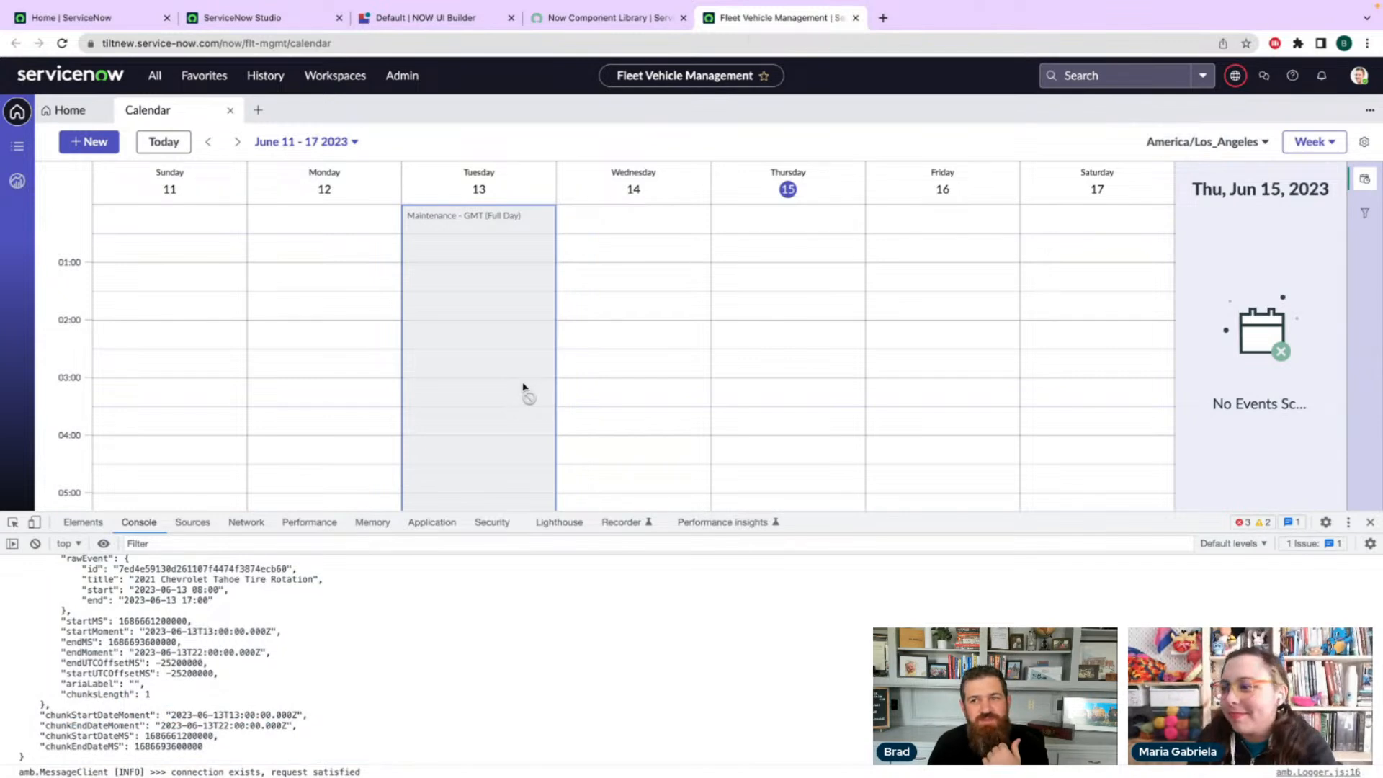
# - Switch to UI Builder and review the array items in Calendar 1's Mark spans configuration, including the Maintenance - GMT (Full Day) entry
pyautogui.click(478, 19)
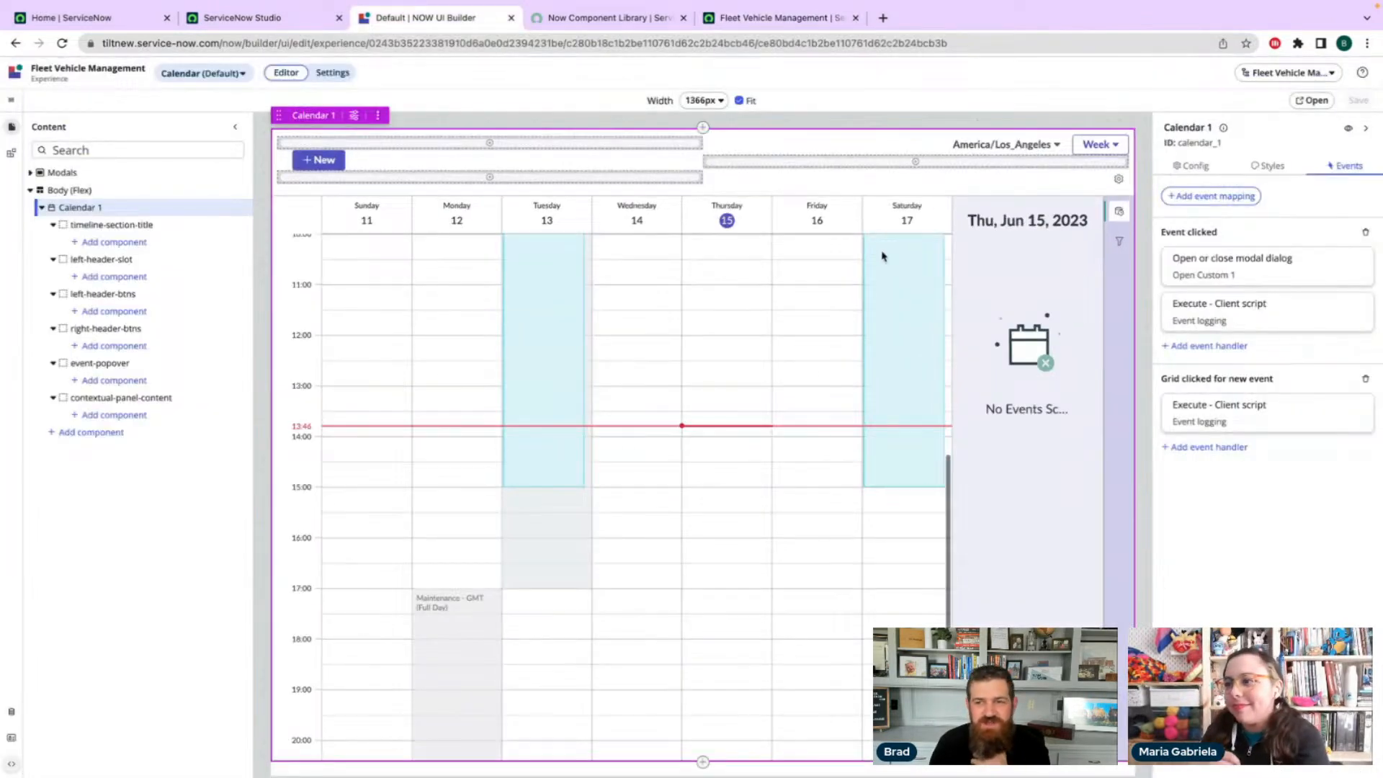
pyautogui.click(1193, 165)
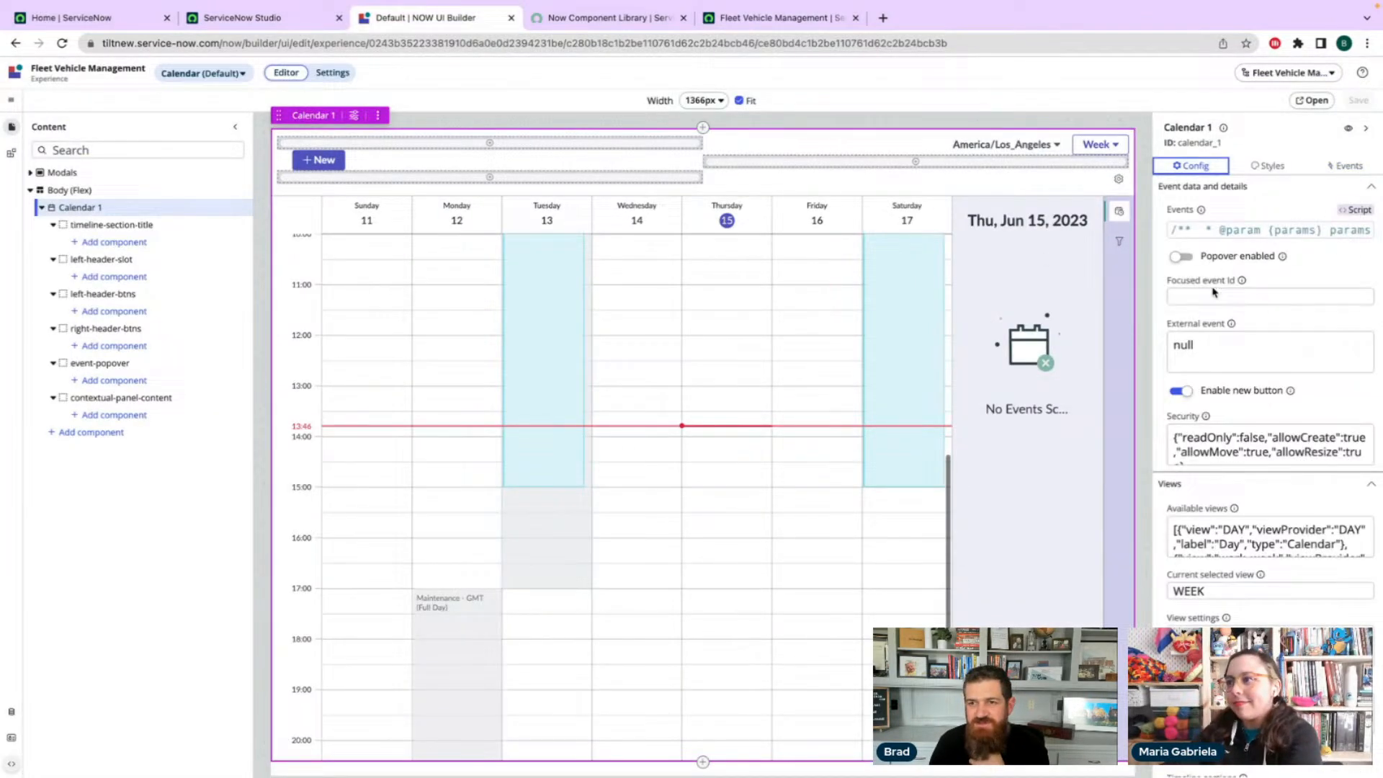
pyautogui.scroll(-2, 1250, 439)
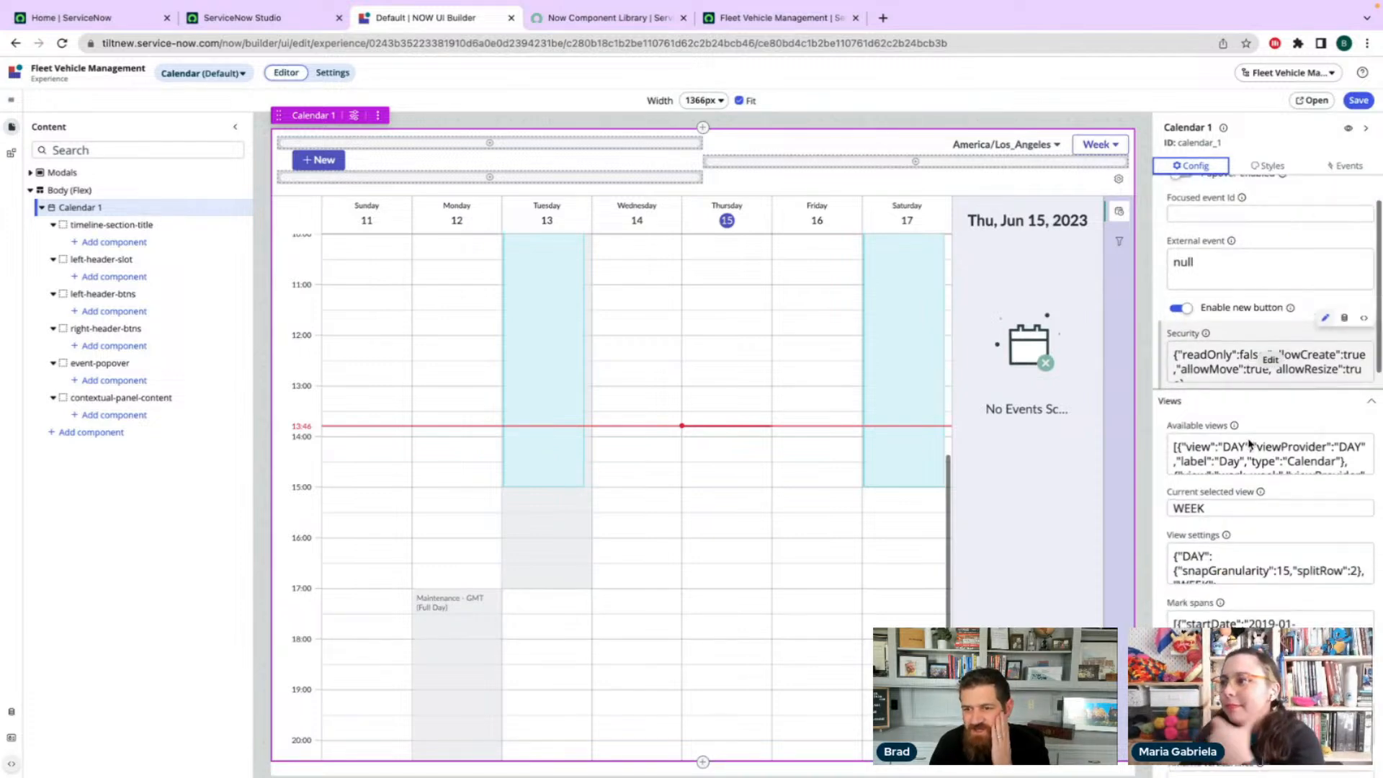
pyautogui.scroll(-1, 1262, 547)
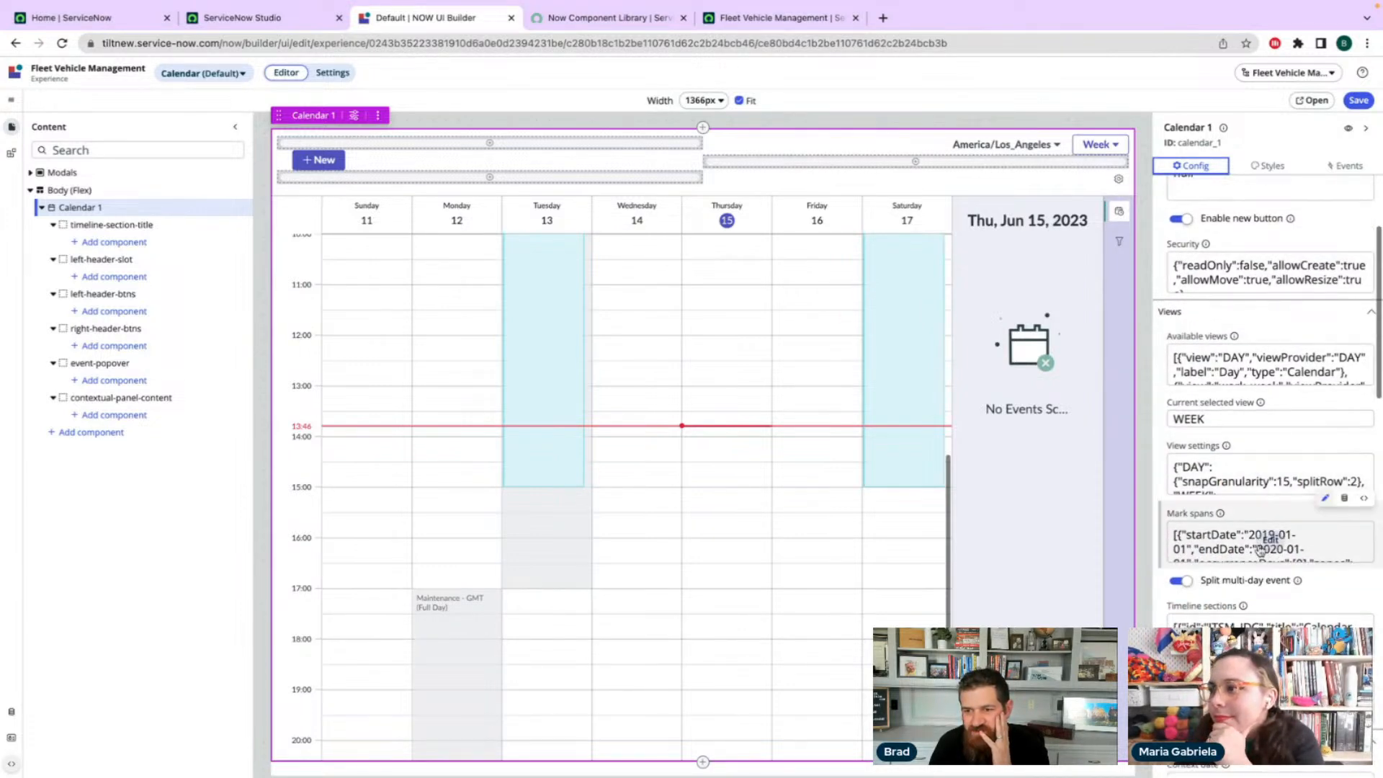
pyautogui.scroll(-1, 1261, 554)
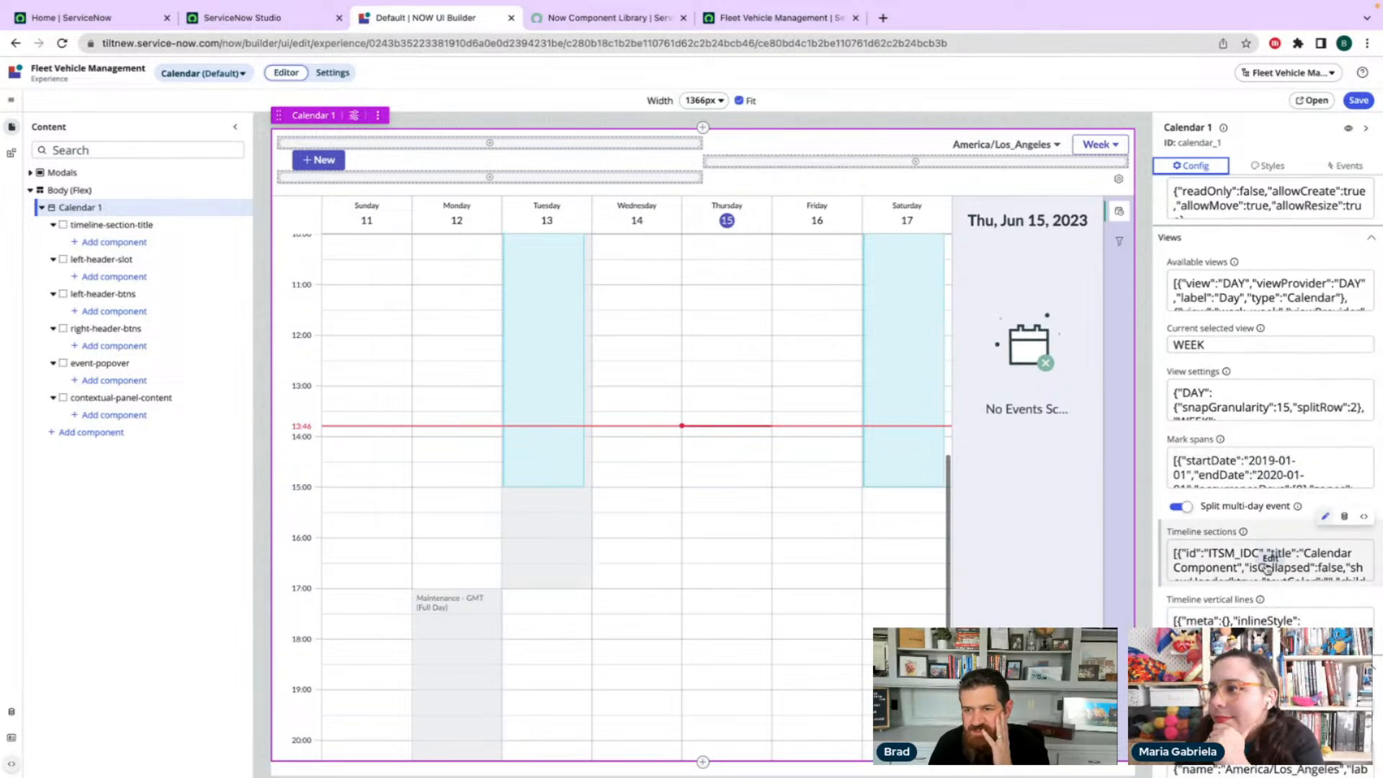
pyautogui.click(1273, 470)
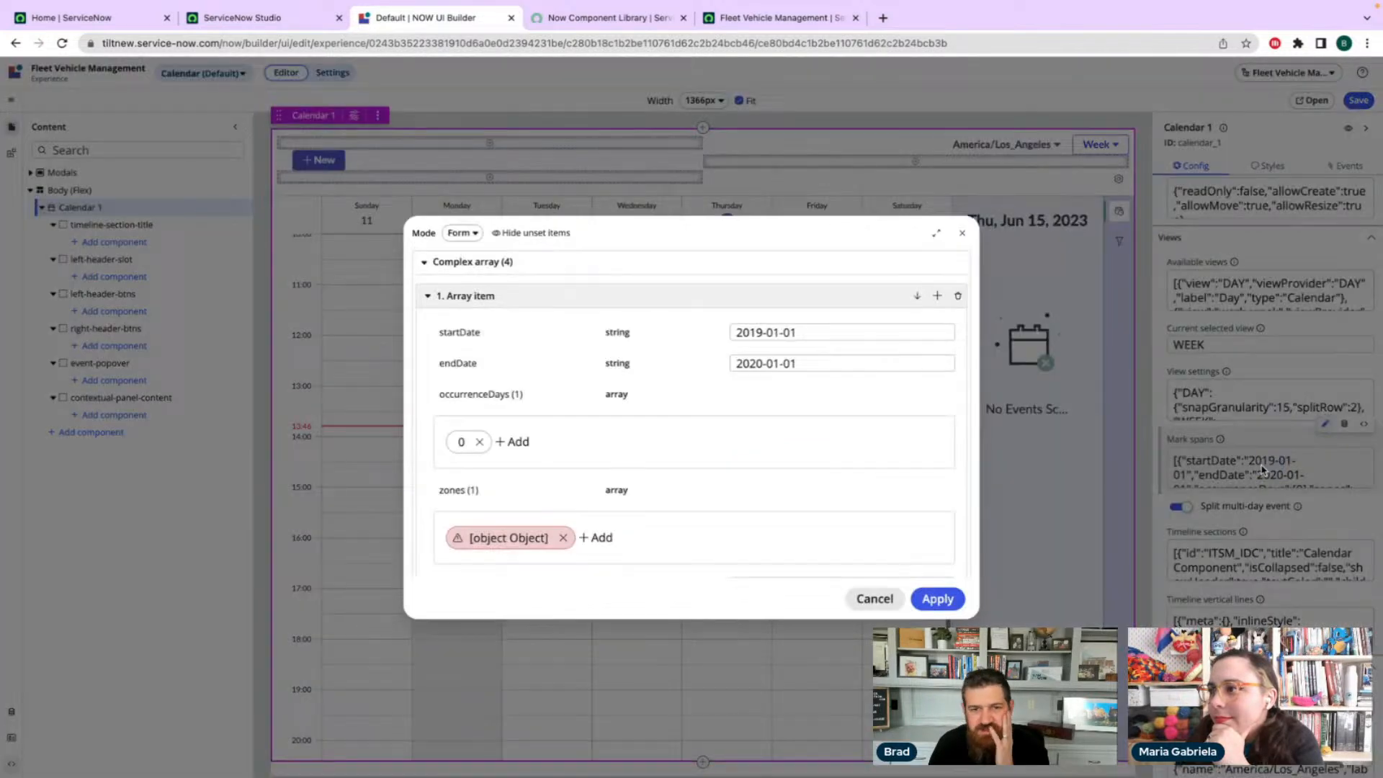
pyautogui.scroll(-15, 547, 428)
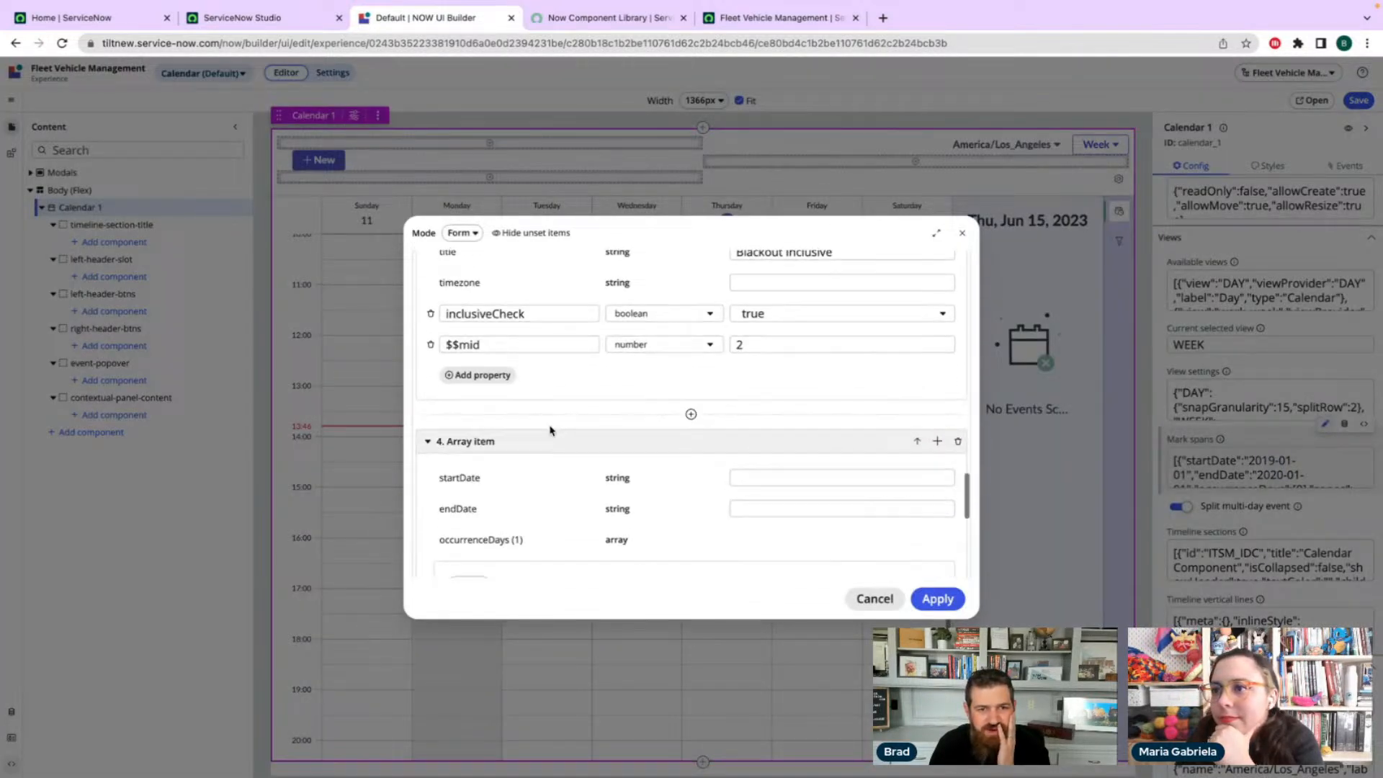
pyautogui.scroll(-3, 550, 430)
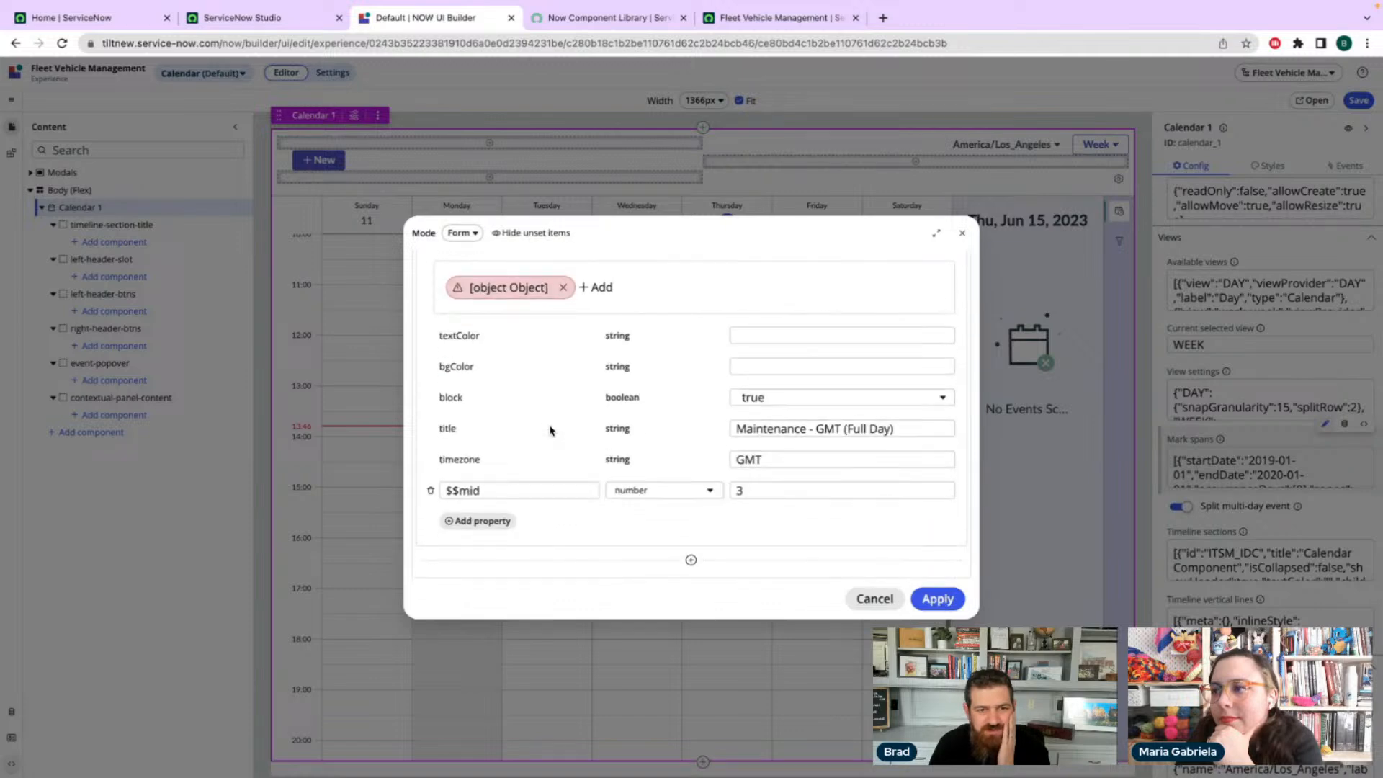
pyautogui.scroll(15, 550, 430)
pyautogui.scroll(-15, 697, 436)
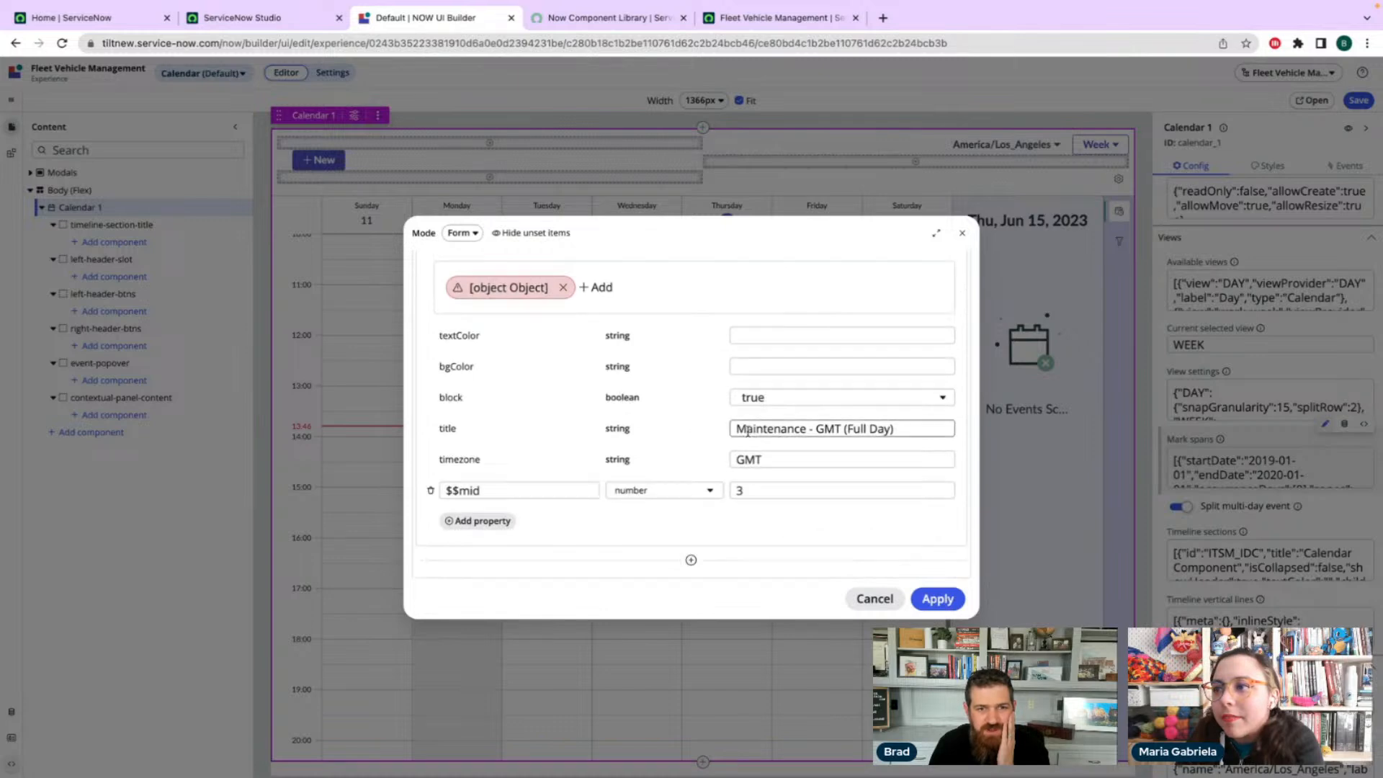
# - Try to empty Calendar 1's Mark spans by deleting its entire JSON and applying the change
pyautogui.click(461, 233)
pyautogui.click(473, 276)
pyautogui.moveTo(509, 330); pyautogui.dragTo(552, 347)
pyautogui.hotkey('ctrl', 'a')
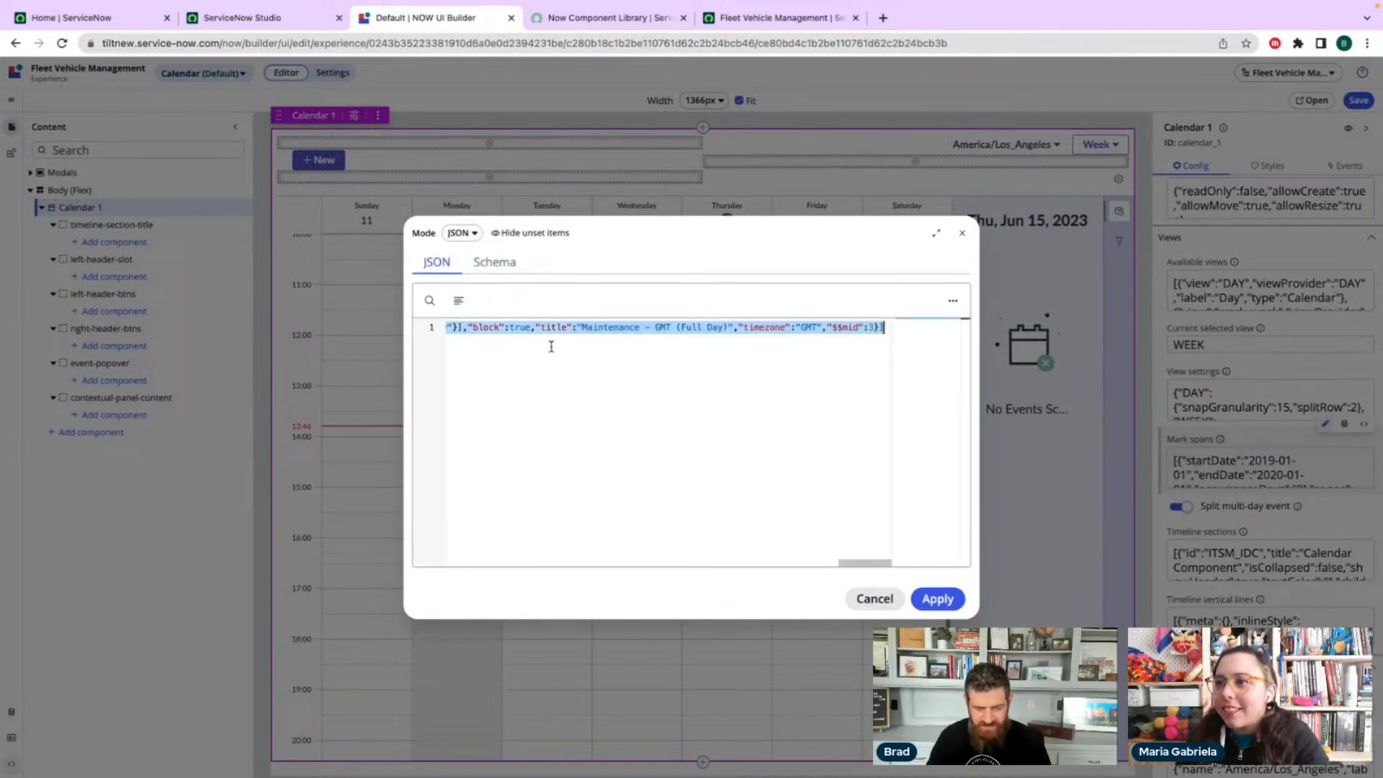
pyautogui.press('BackSpace')
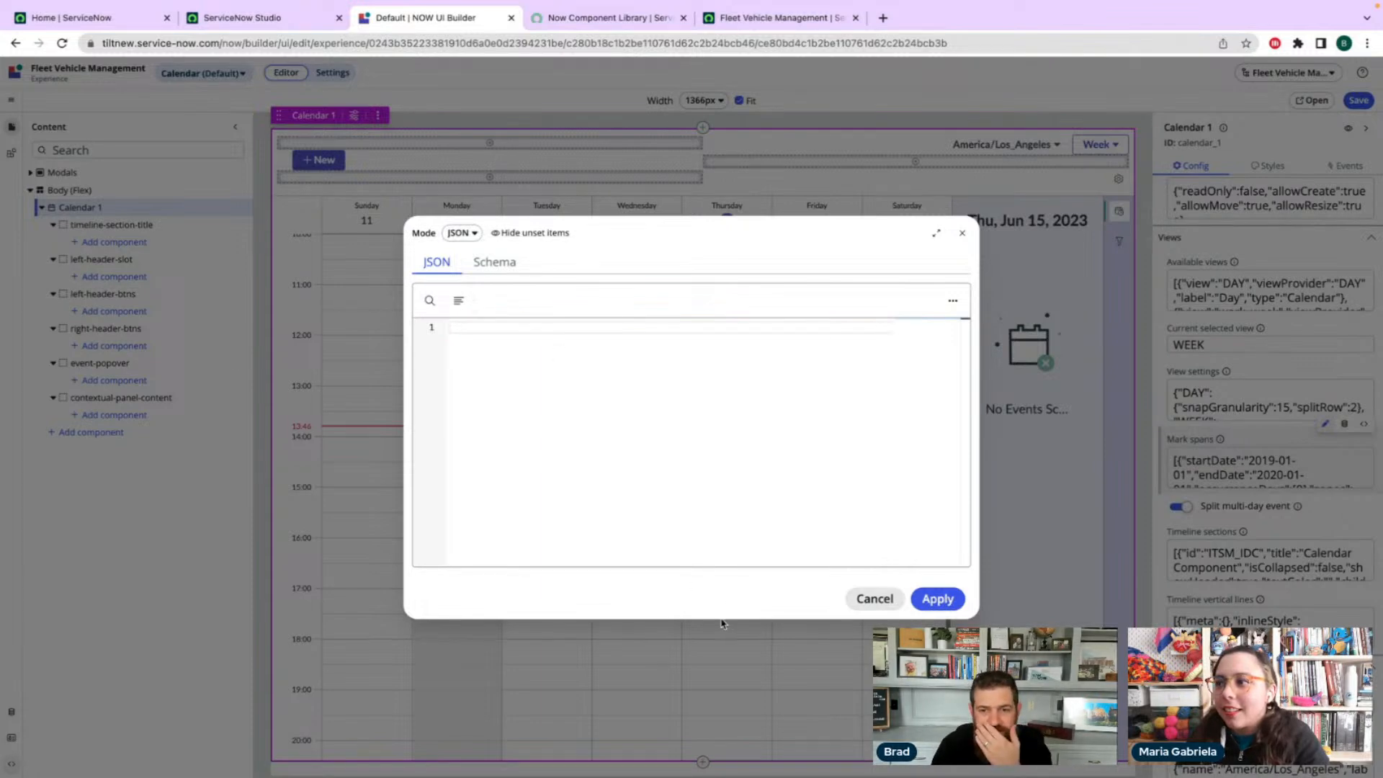
pyautogui.click(939, 600)
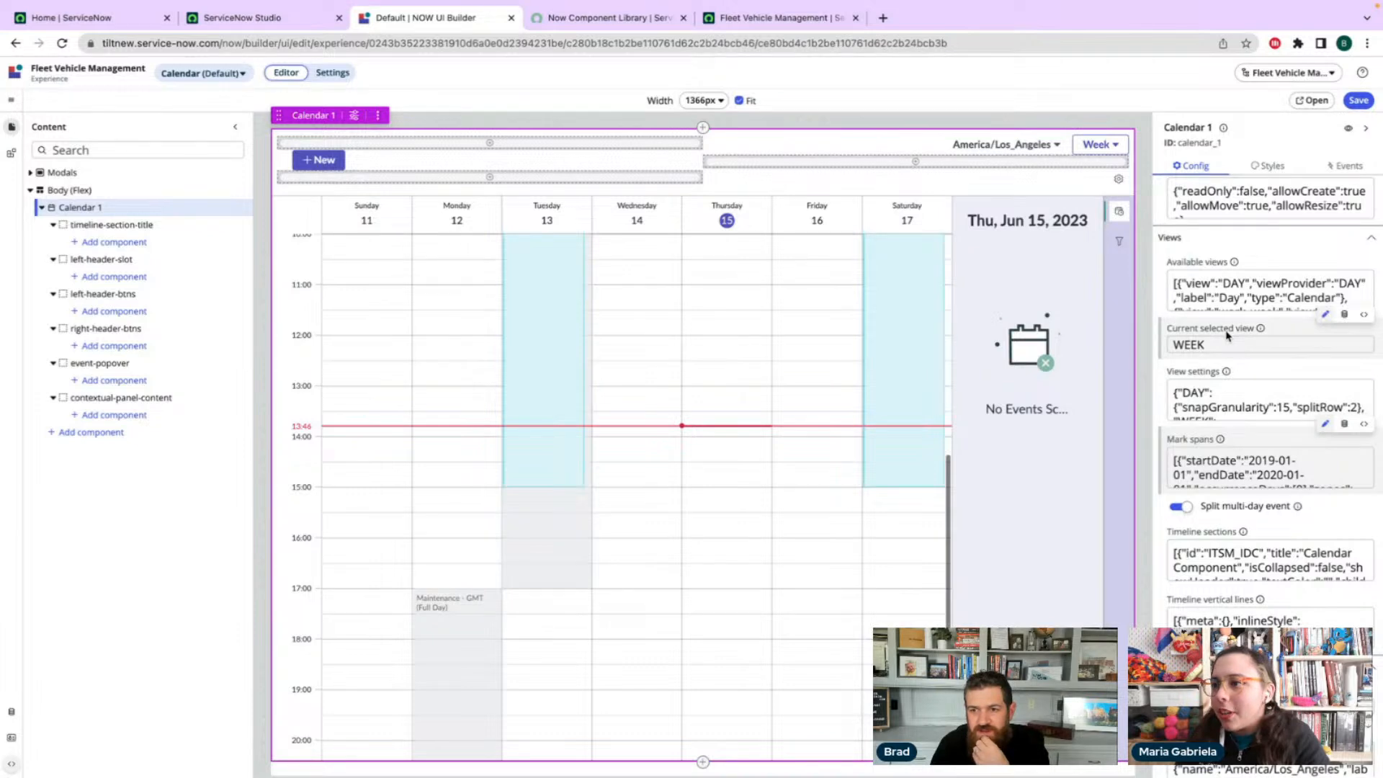
# - Reopen Calendar 1's Mark spans and inspect the items' titles, occurrence days, zones and block settings, leaving without applying changes
pyautogui.click(1270, 468)
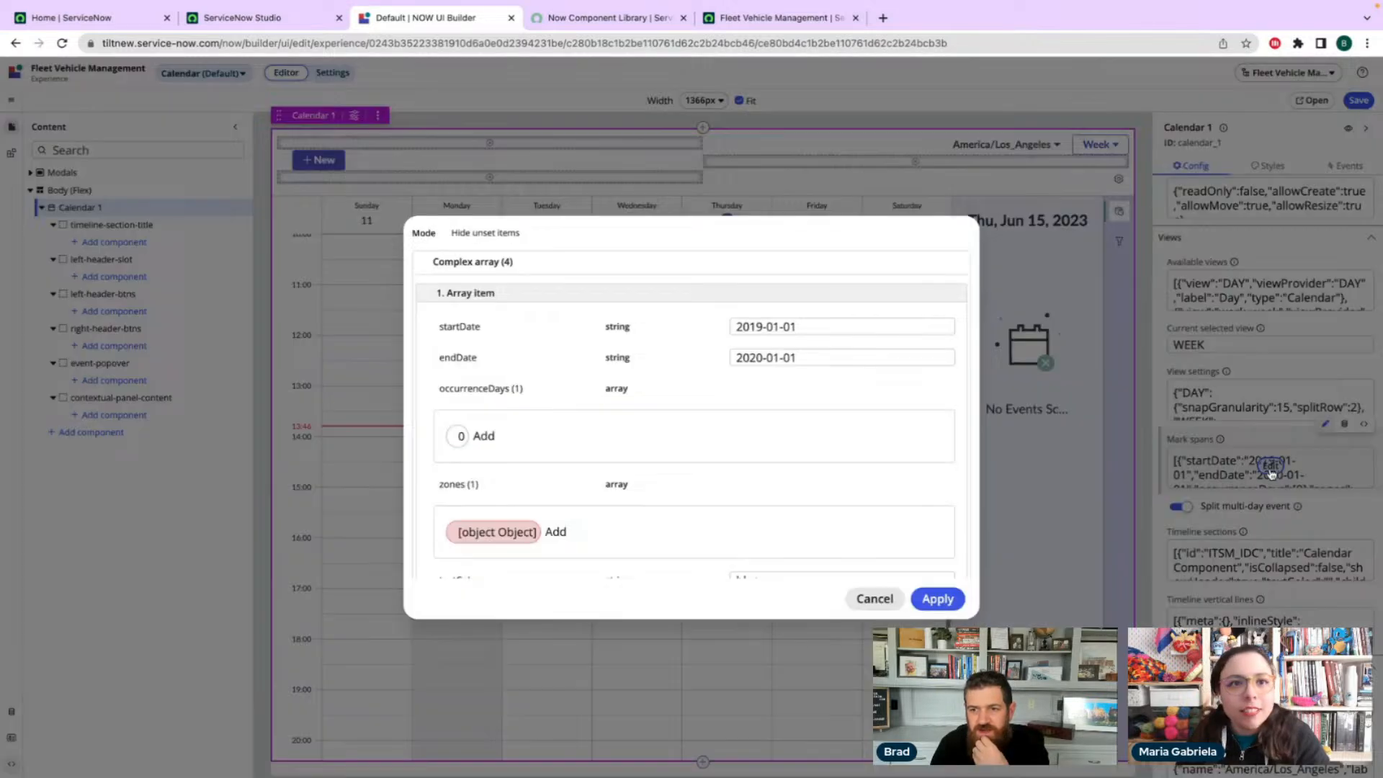
pyautogui.scroll(-6, 537, 382)
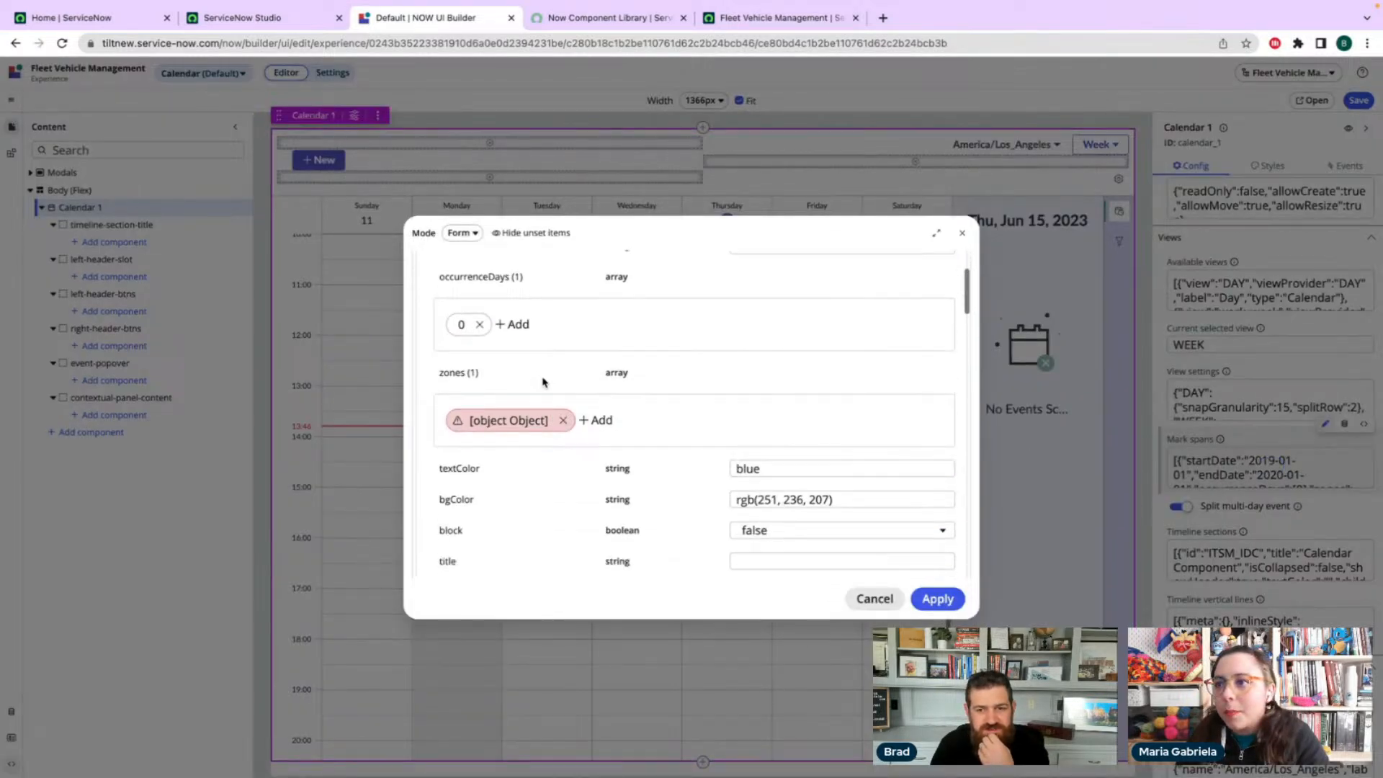
pyautogui.scroll(-8, 541, 383)
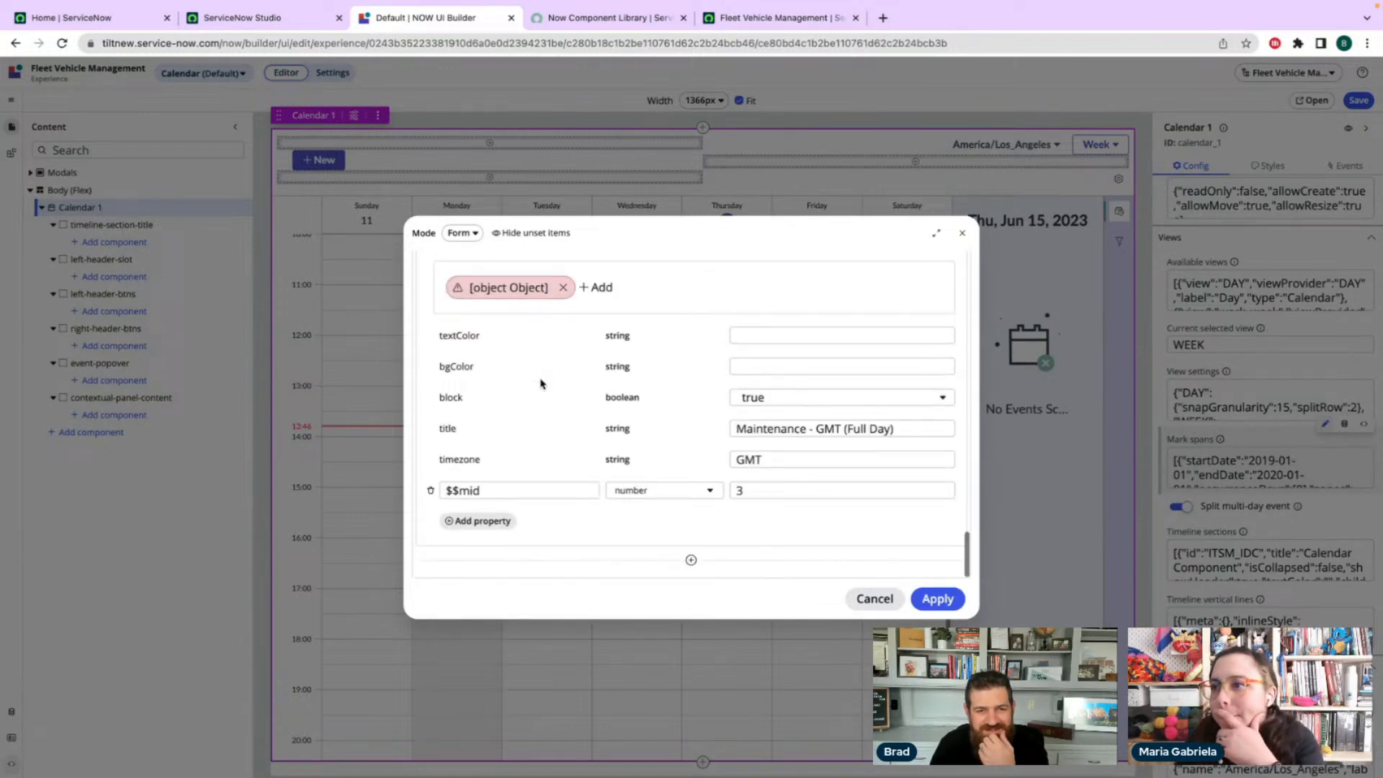
pyautogui.scroll(1, 541, 383)
pyautogui.scroll(-1, 541, 383)
pyautogui.click(791, 428)
pyautogui.tripleClick(794, 428)
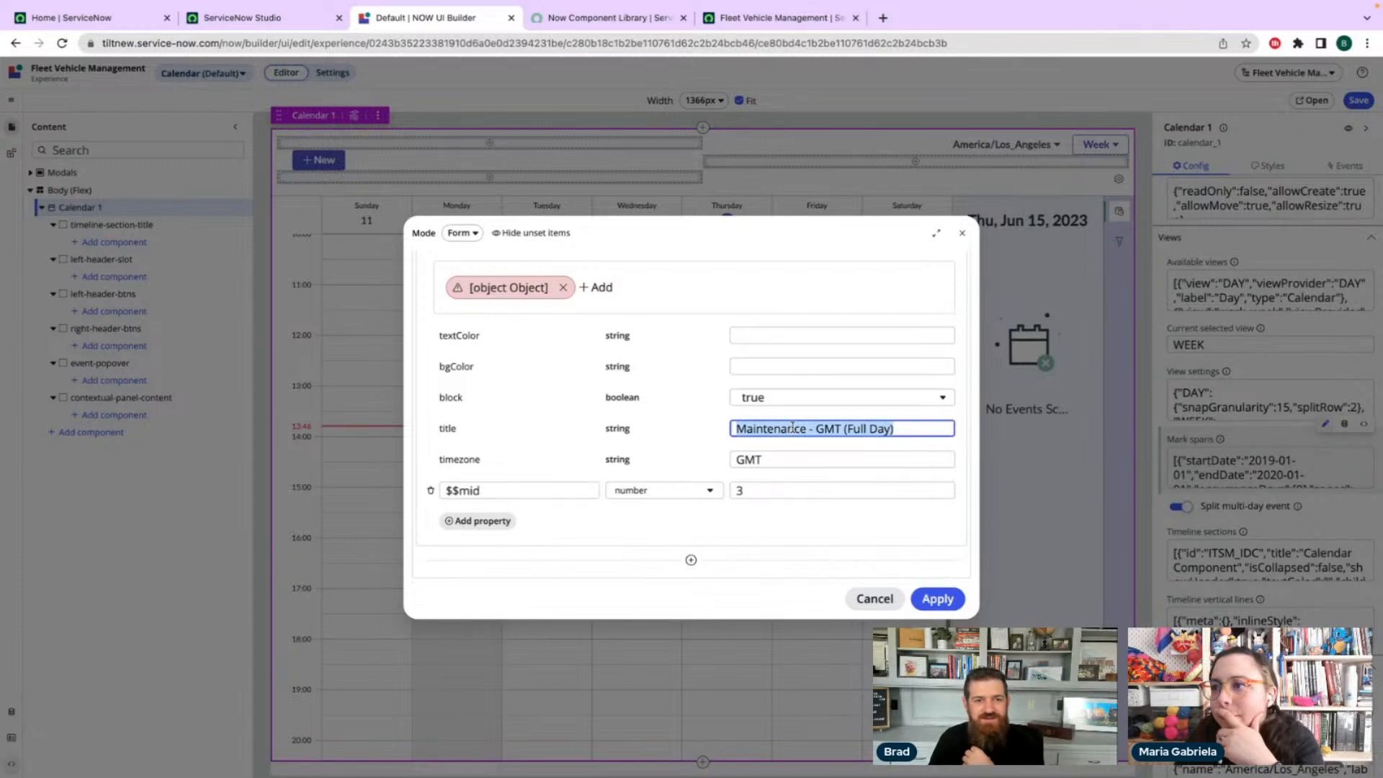
pyautogui.scroll(2, 627, 395)
pyautogui.scroll(5, 627, 395)
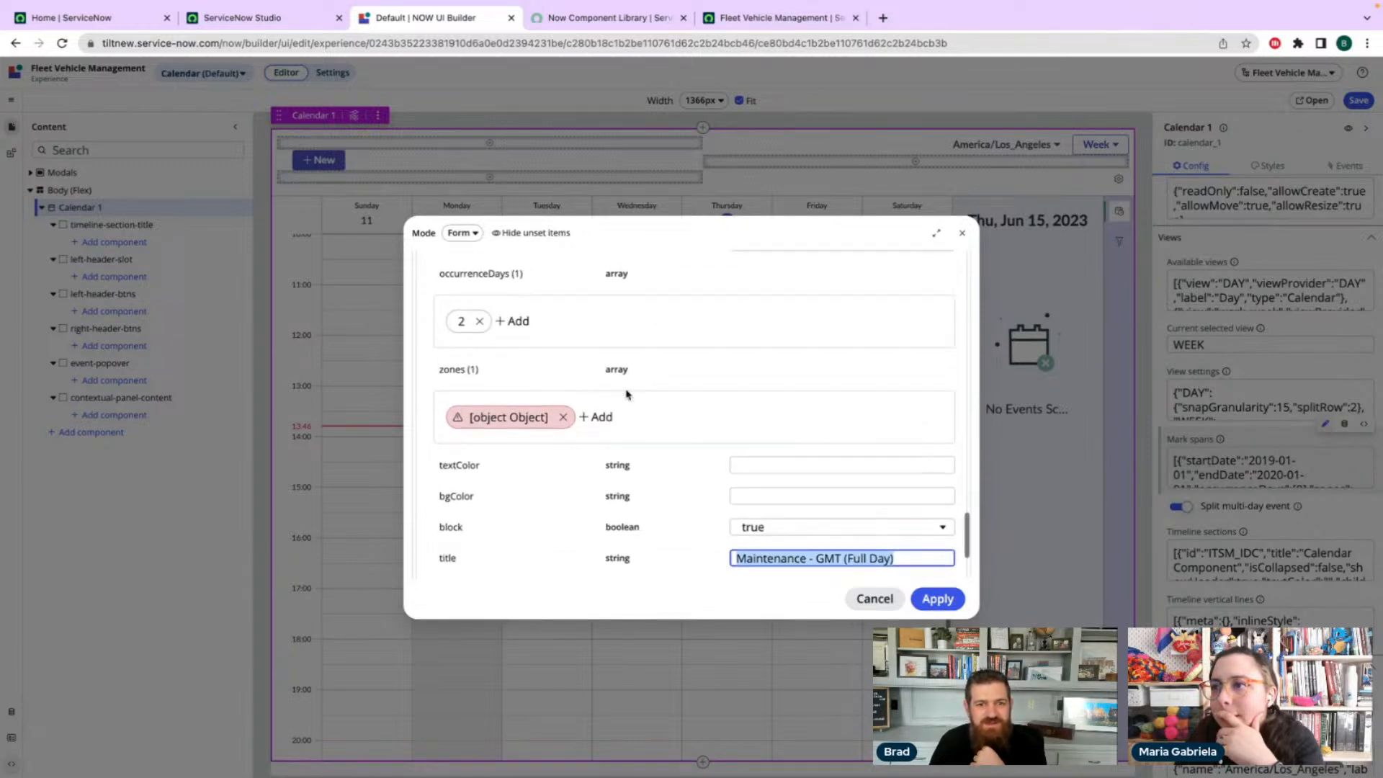
pyautogui.scroll(1, 627, 395)
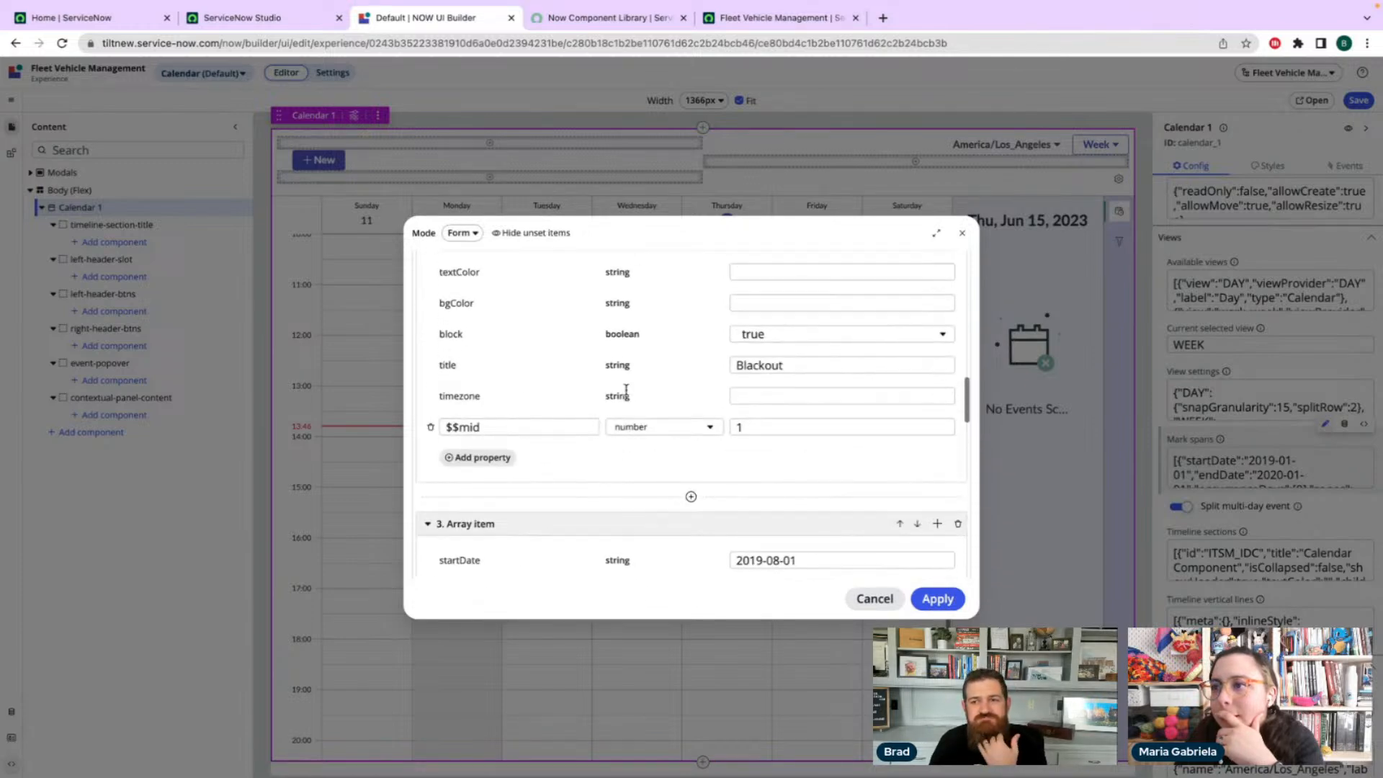
pyautogui.scroll(10, 627, 394)
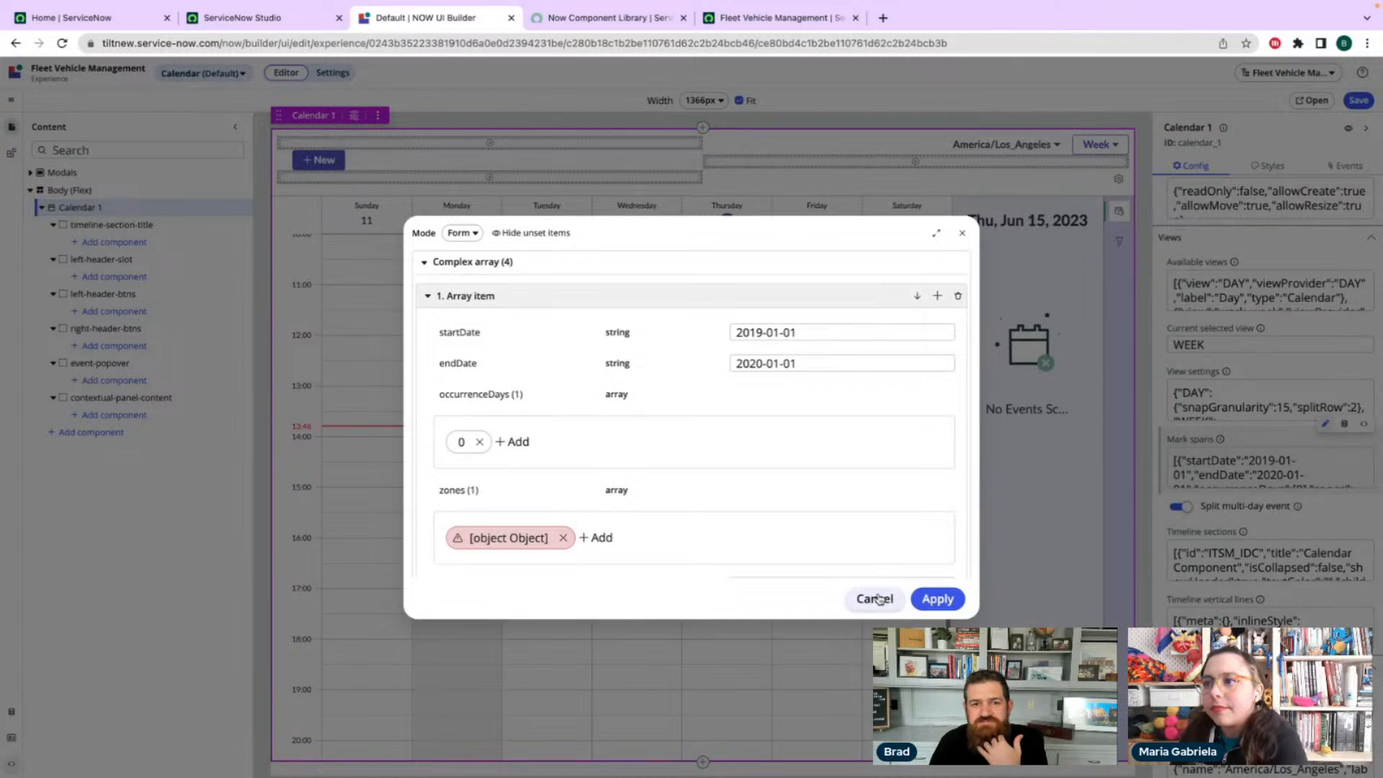
pyautogui.moveTo(523, 539)
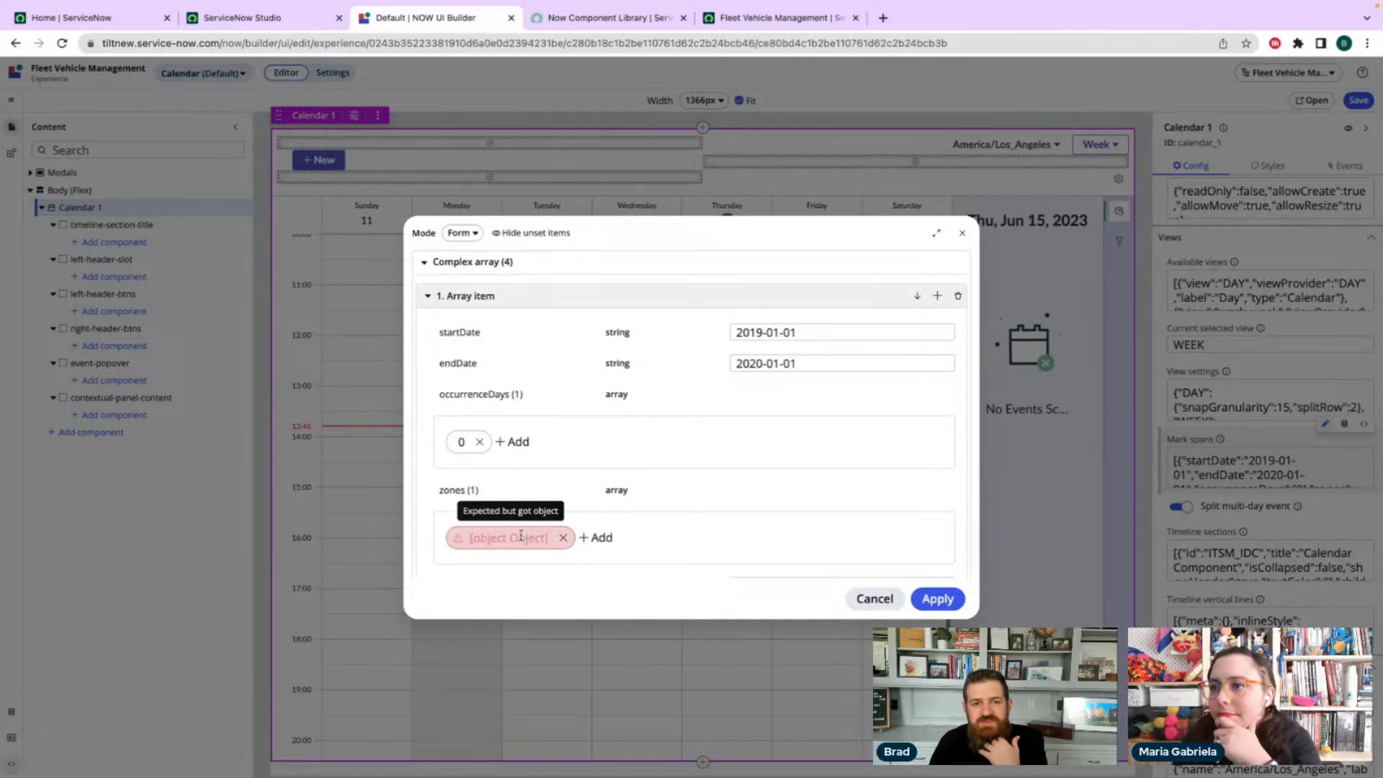
pyautogui.scroll(-4, 676, 511)
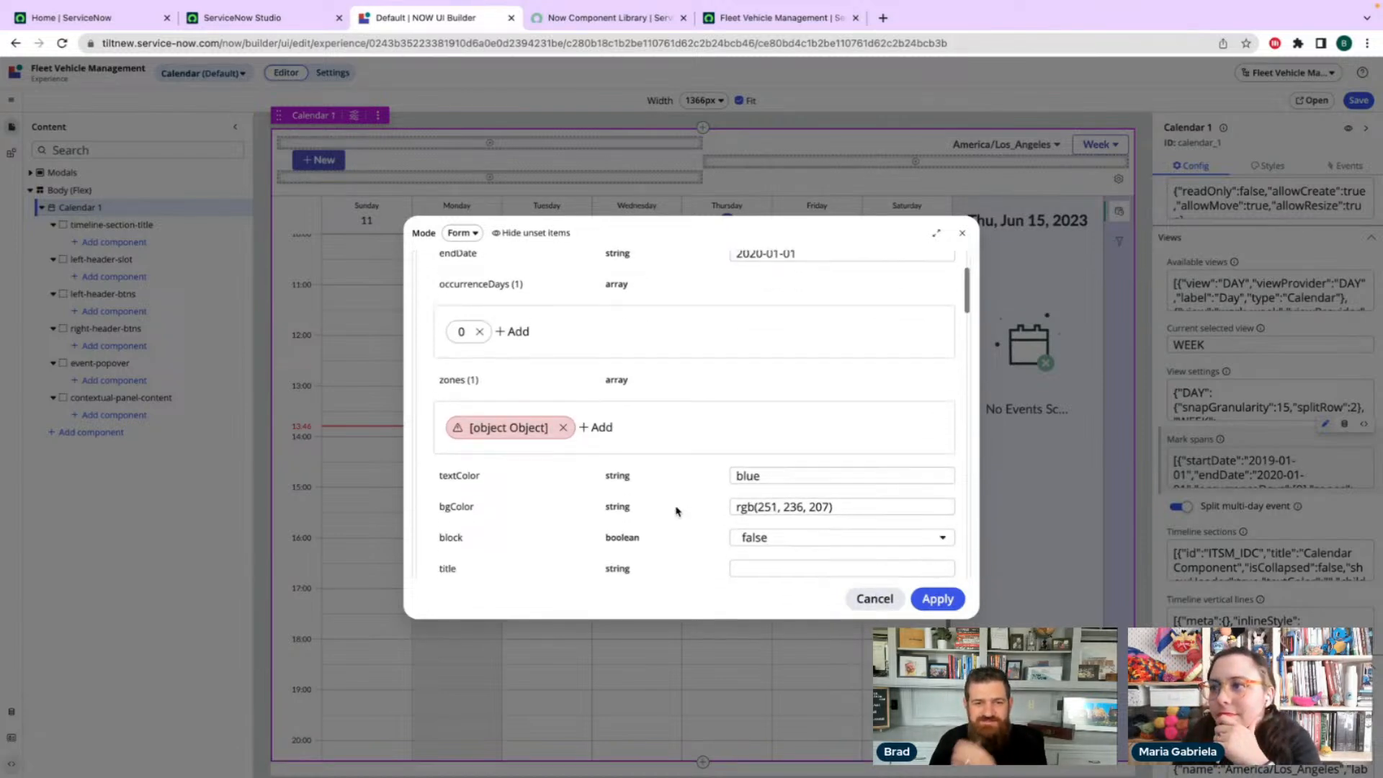
pyautogui.click(868, 603)
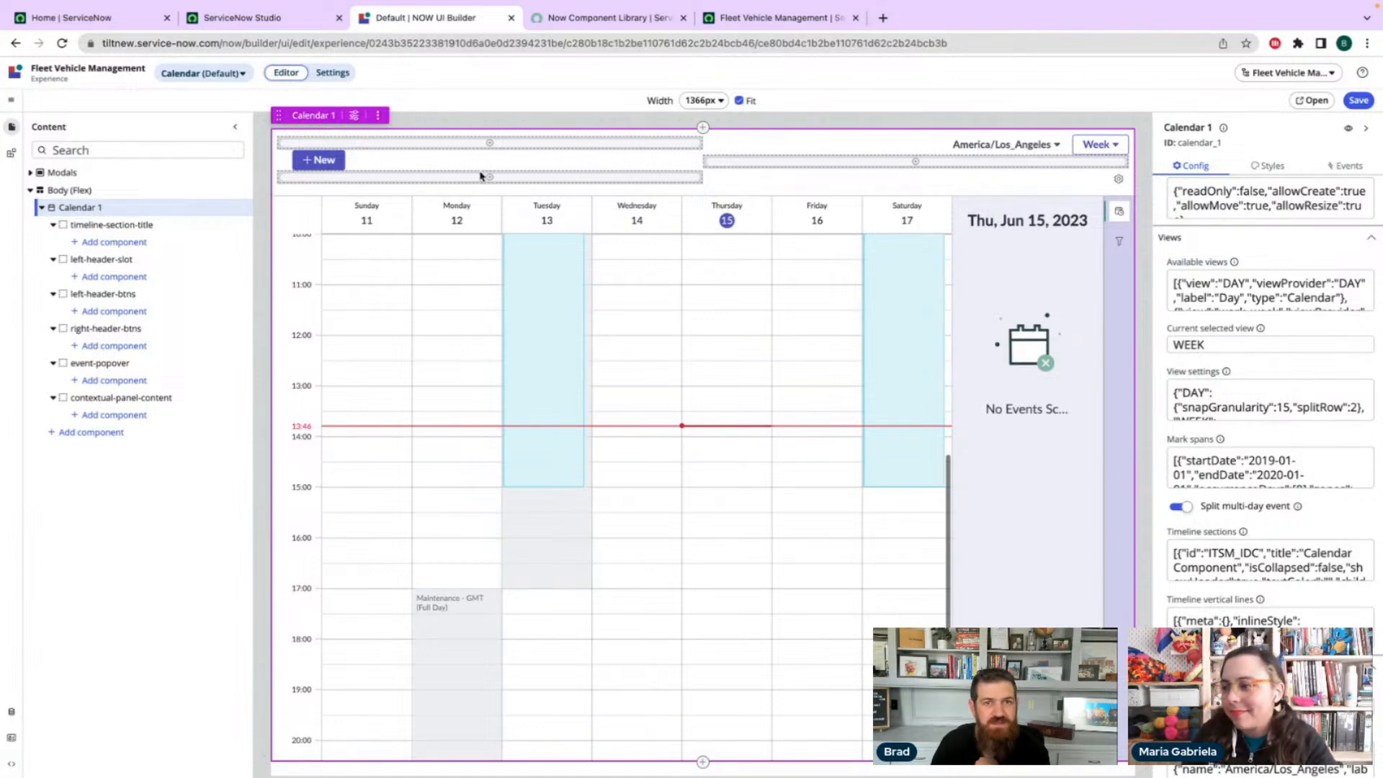
# - Close the Now Component Library reference page and return to the live Fleet Vehicle Management calendar
pyautogui.click(593, 24)
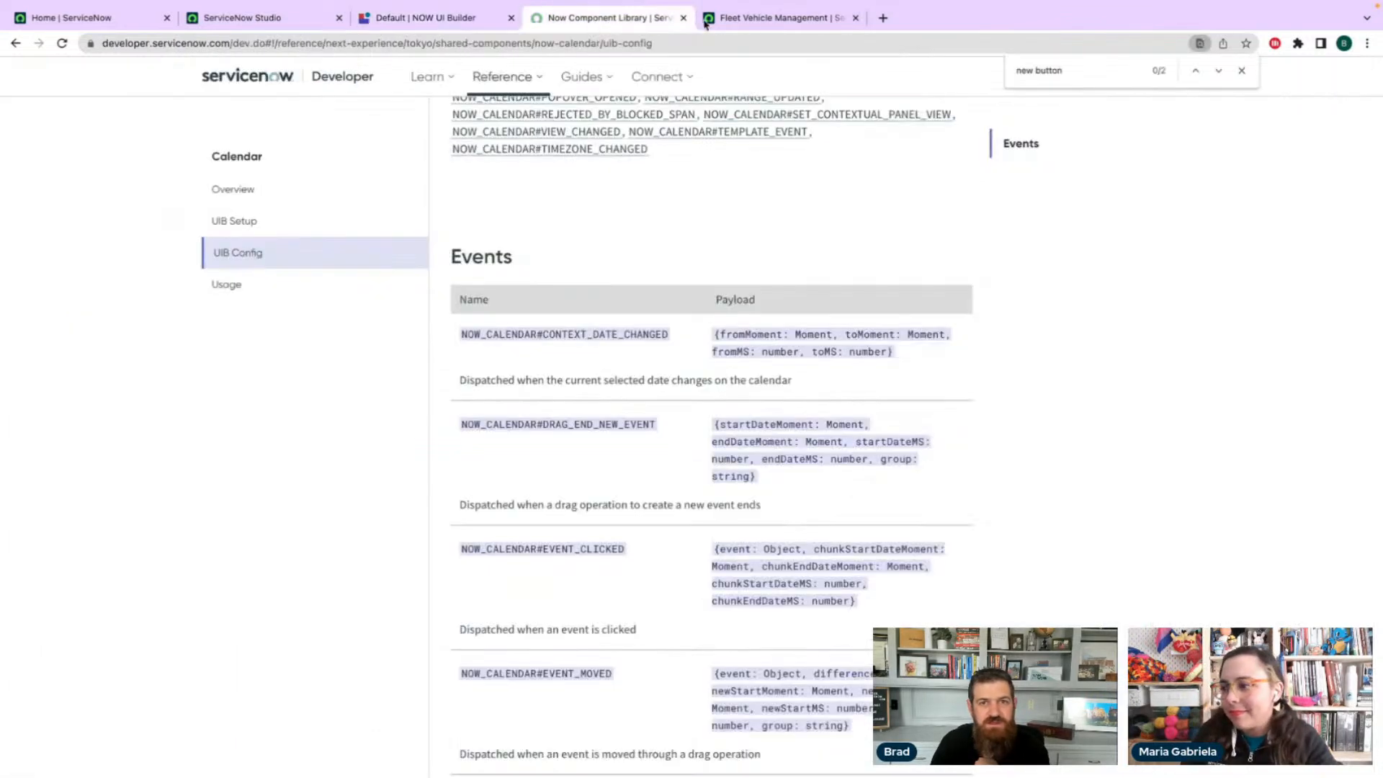
pyautogui.click(742, 22)
pyautogui.click(683, 17)
# - Compare the logged event's start, end and rawEvent times in the console with the event on the live calendar
pyautogui.scroll(5, 188, 624)
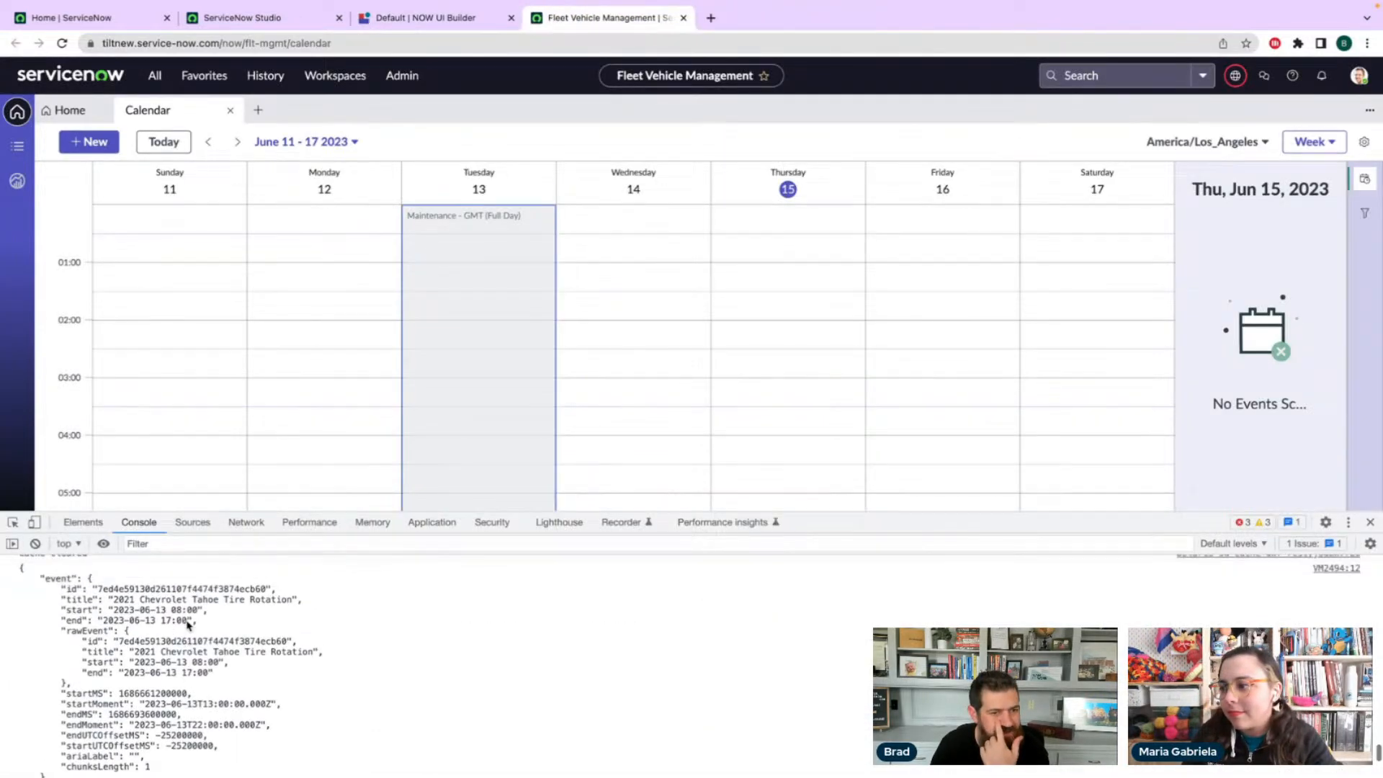
pyautogui.scroll(-1, 188, 624)
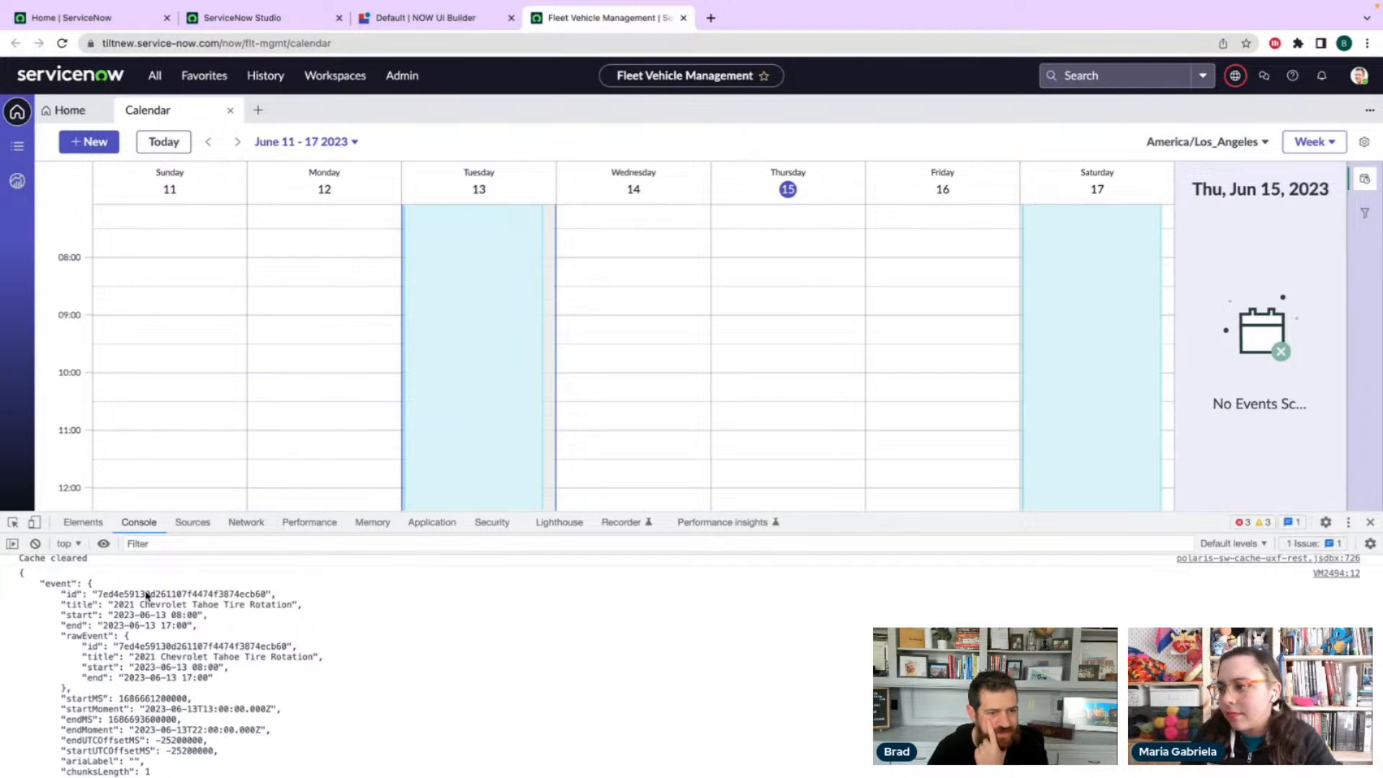
pyautogui.scroll(-3, 209, 633)
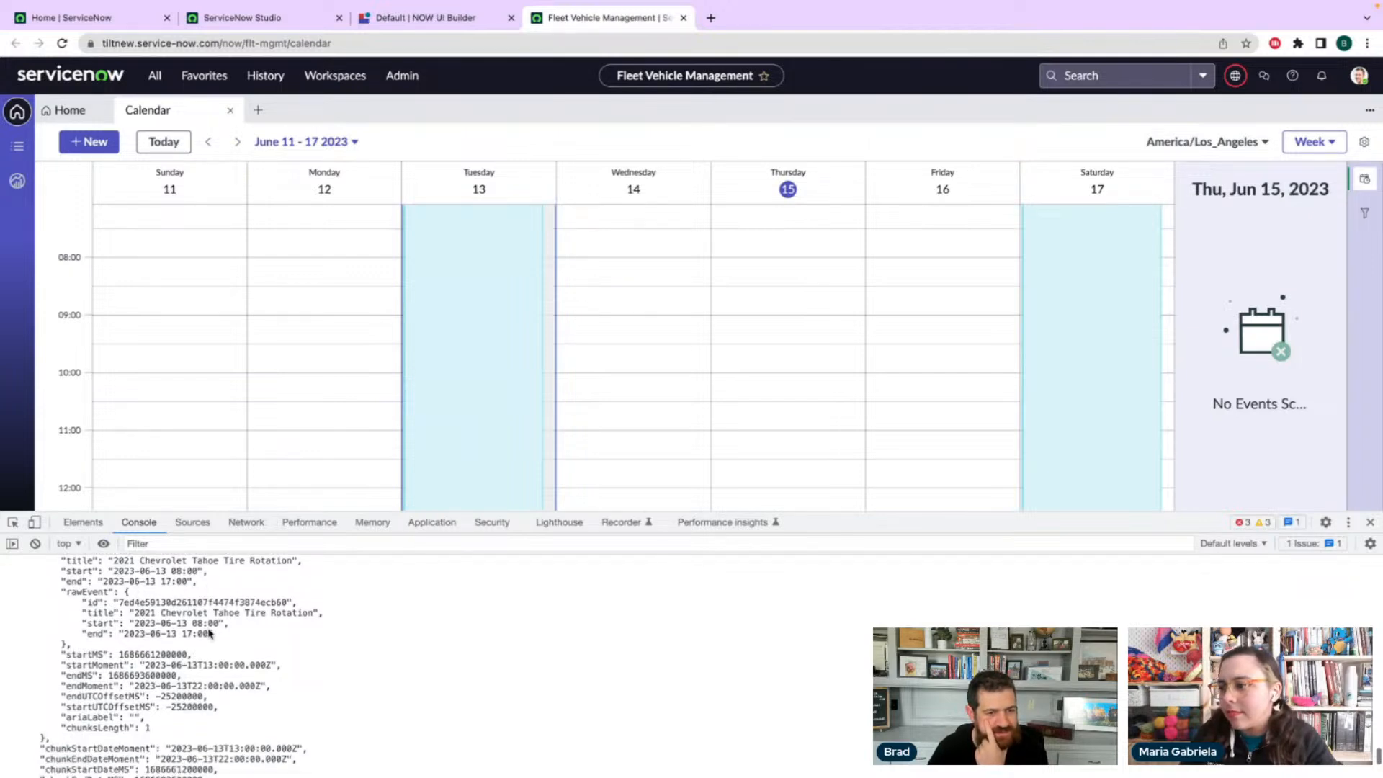
# - Review the logged event payload in the console, return to UI Builder and expand the page's modals
pyautogui.scroll(4, 209, 633)
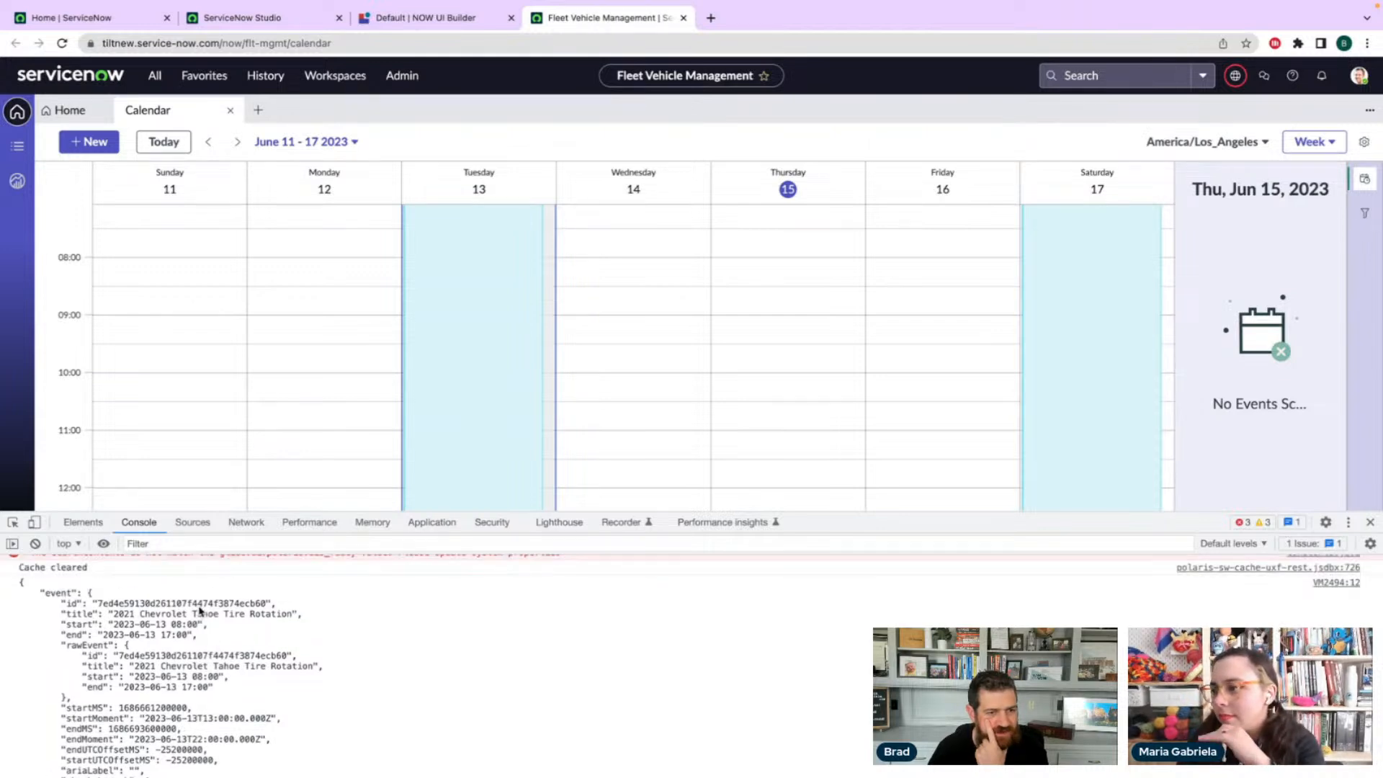
pyautogui.scroll(-1, 230, 612)
pyautogui.click(438, 19)
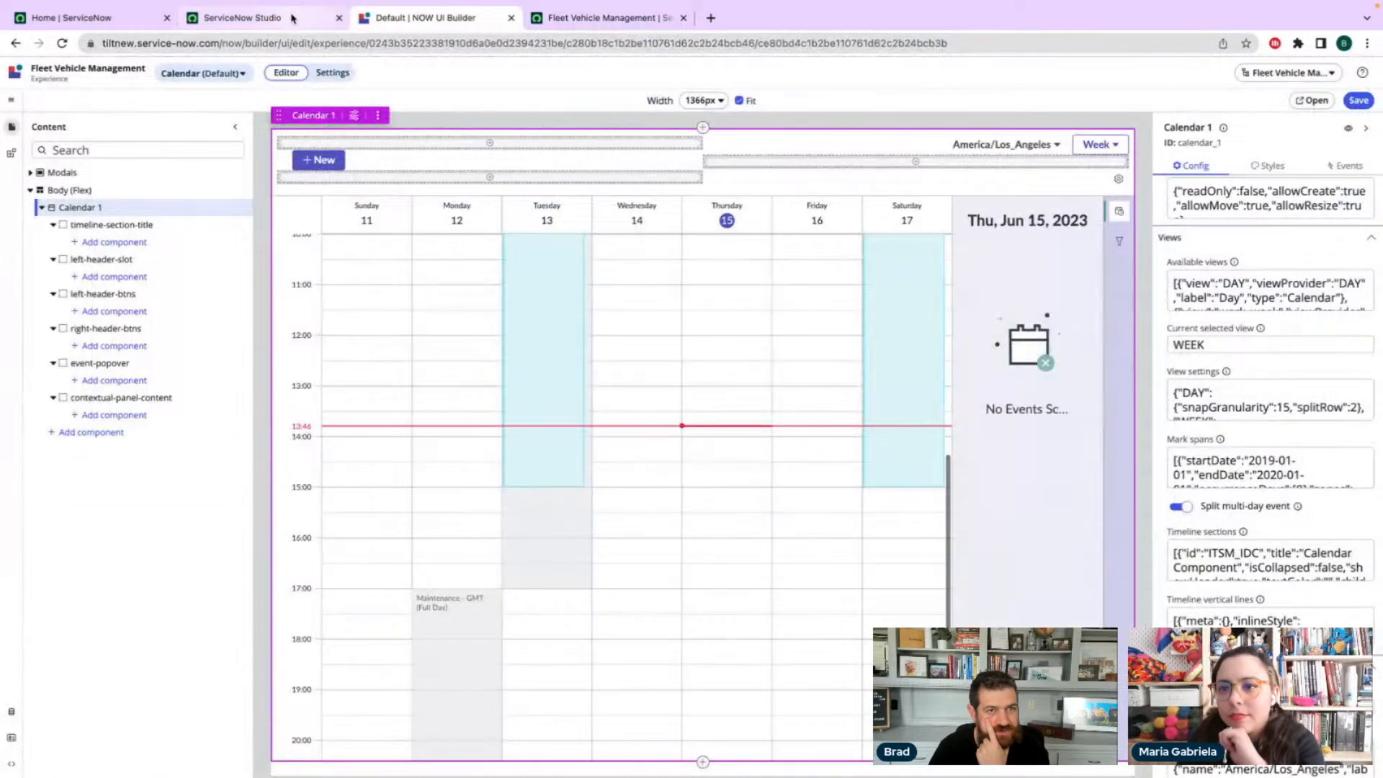
pyautogui.click(259, 18)
pyautogui.click(407, 20)
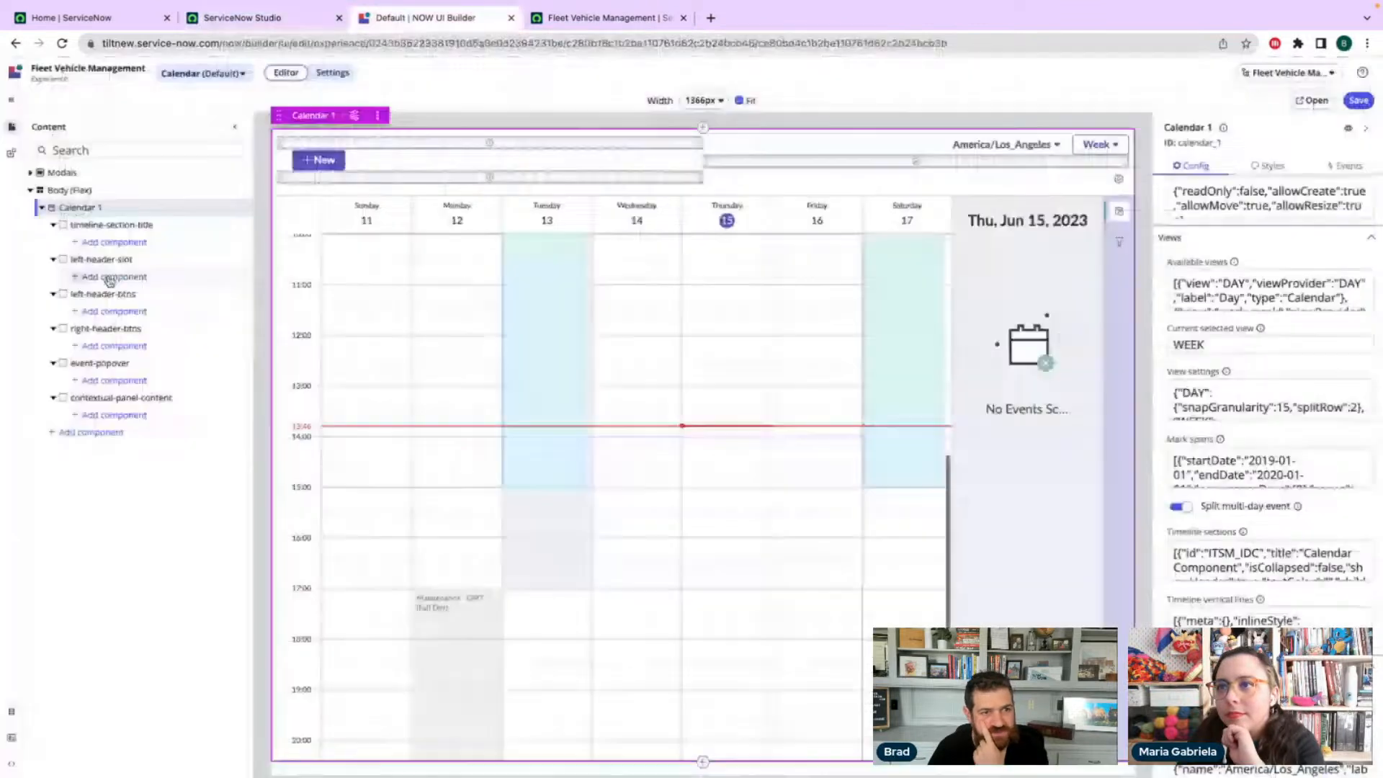
pyautogui.click(30, 173)
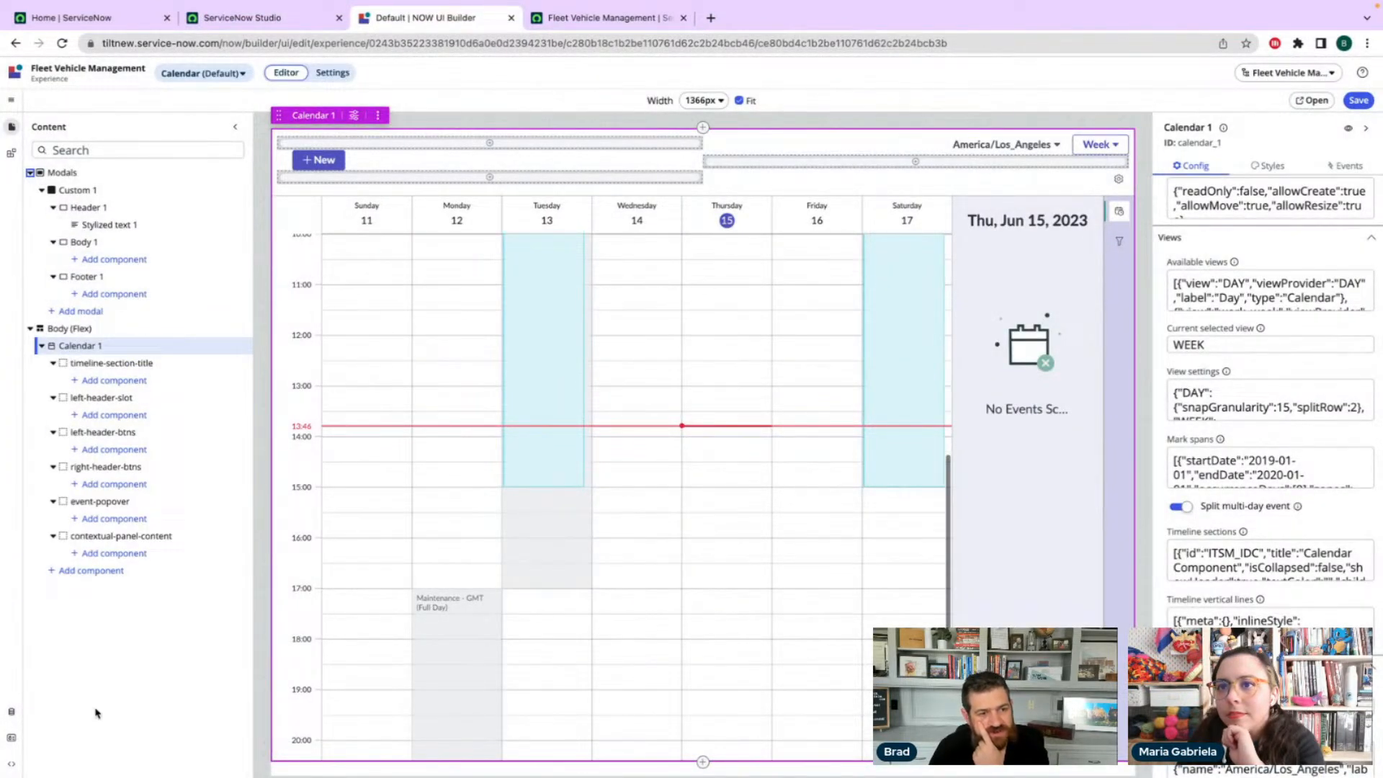
# - Add a String client state parameter named activeEventID to the page with no initial value
pyautogui.click(10, 739)
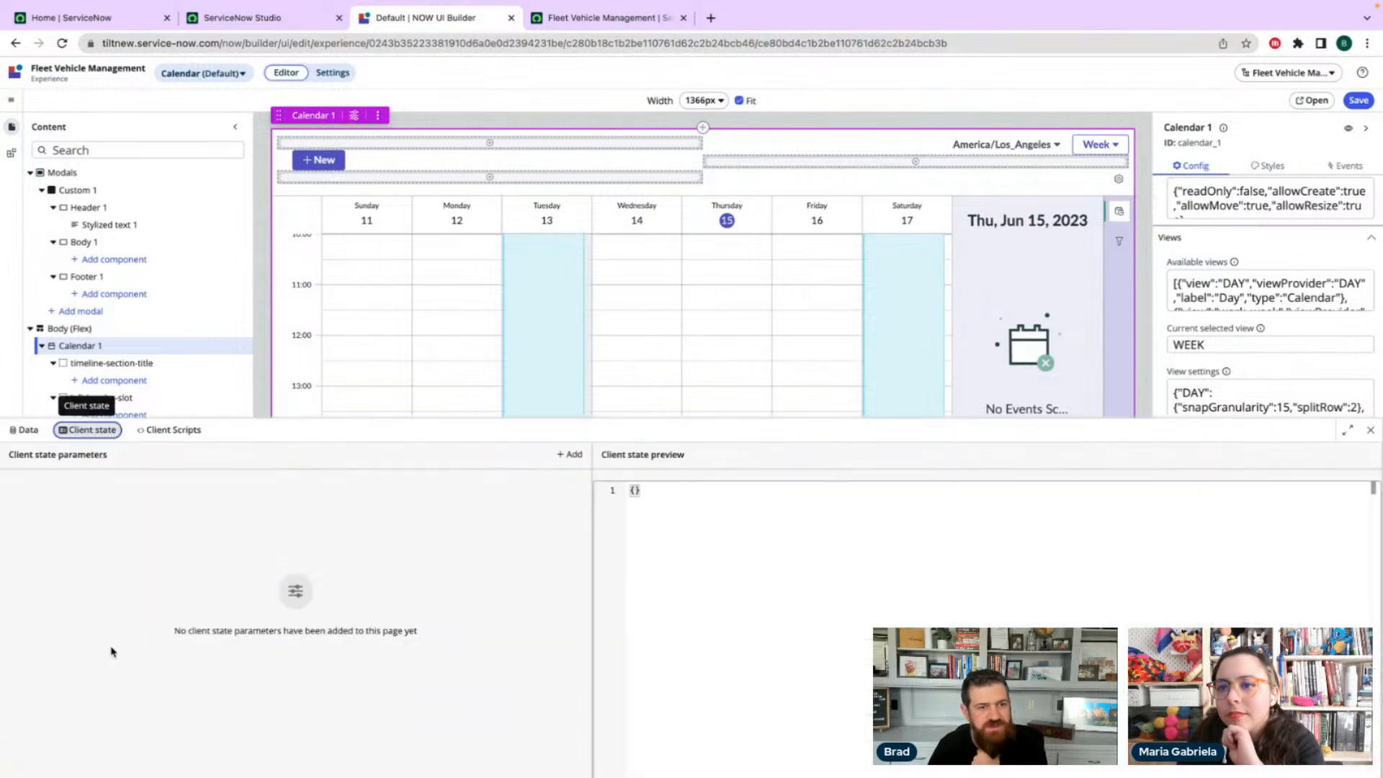
pyautogui.click(569, 454)
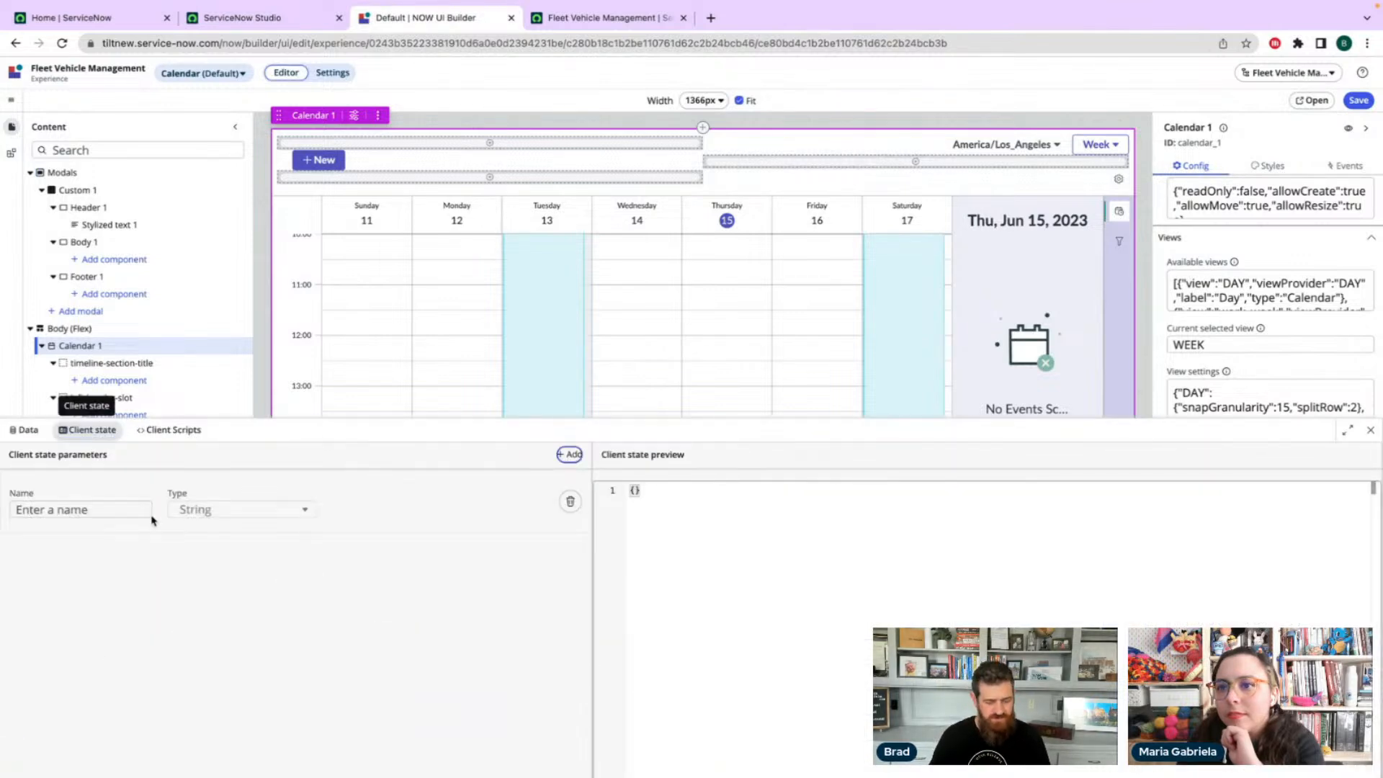
pyautogui.click(150, 514)
pyautogui.write('activeEventID')
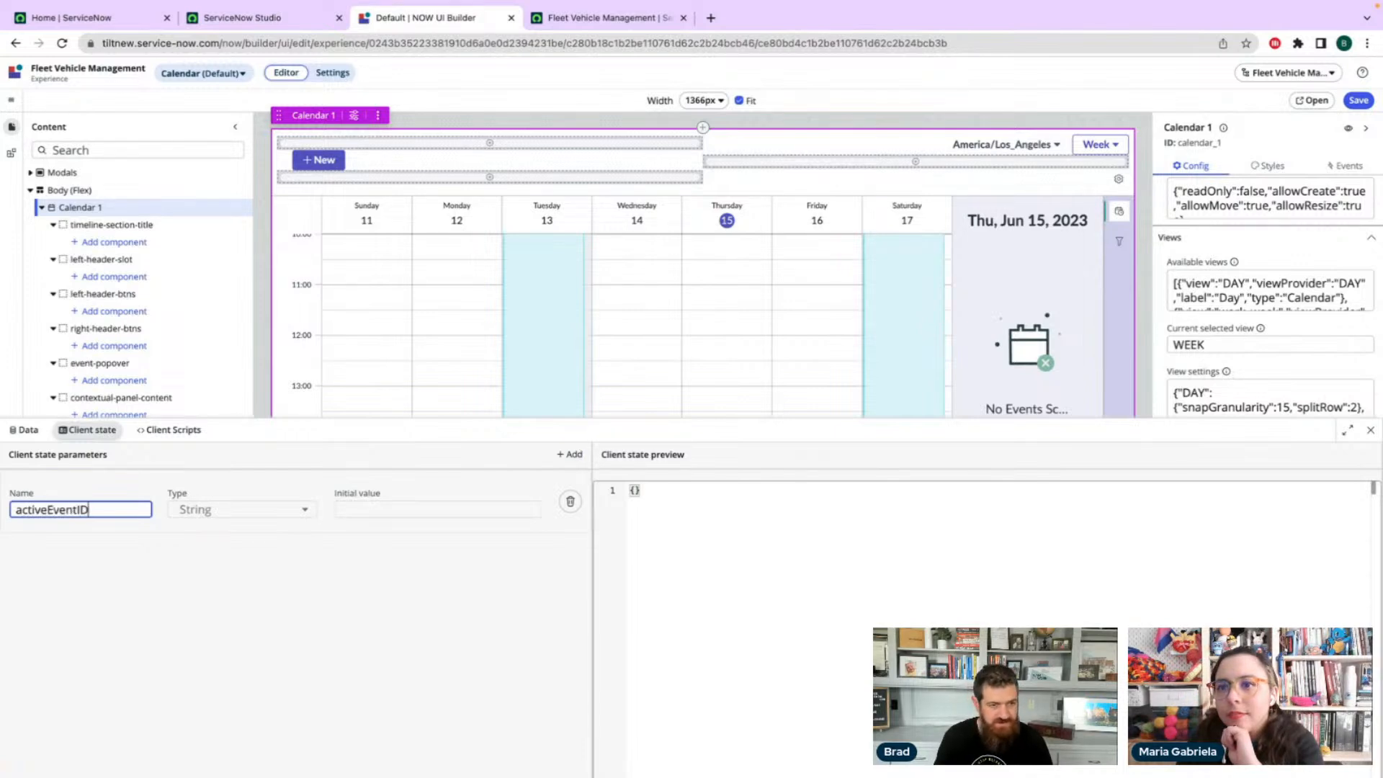
pyautogui.click(429, 508)
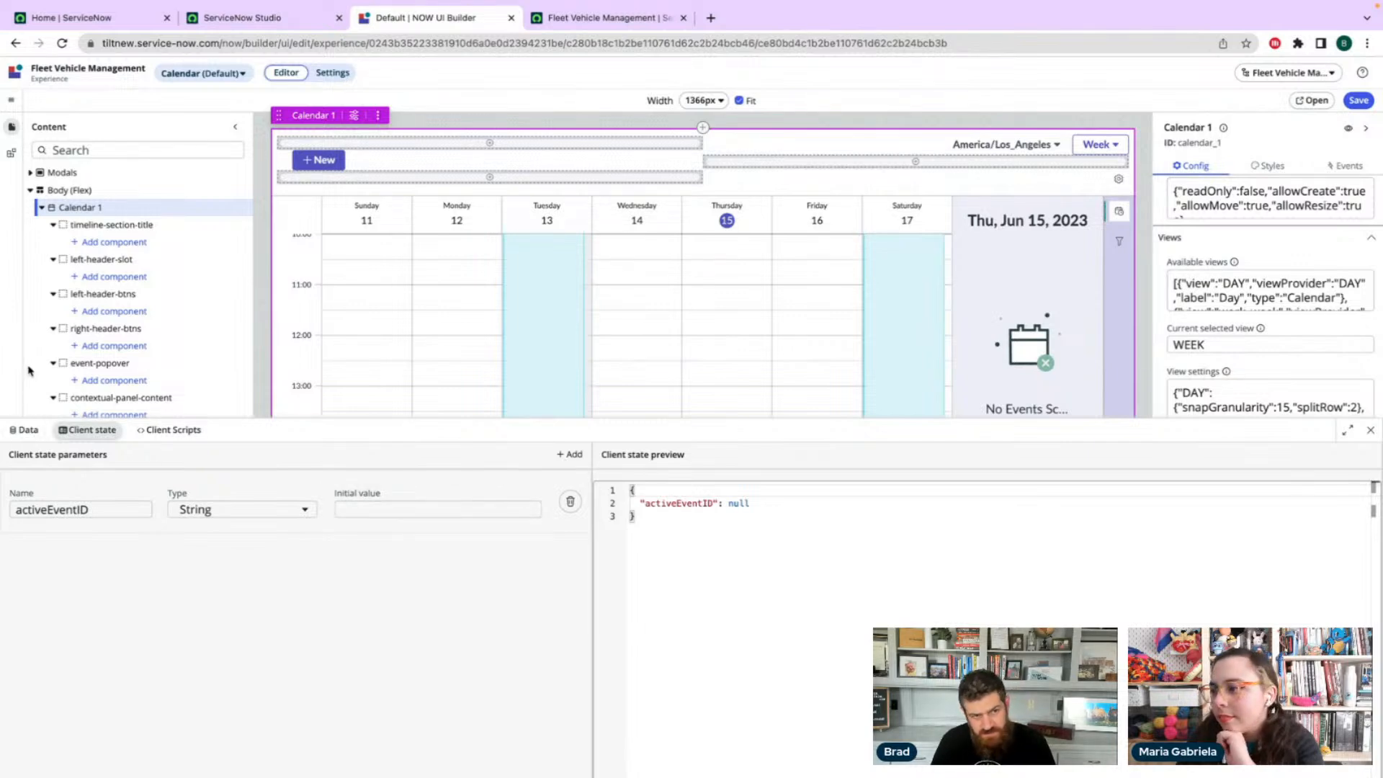
# - Start an Update client state parameter handler for Calendar 1's Event clicked event, targeting the activeEventID parameter
pyautogui.click(1344, 166)
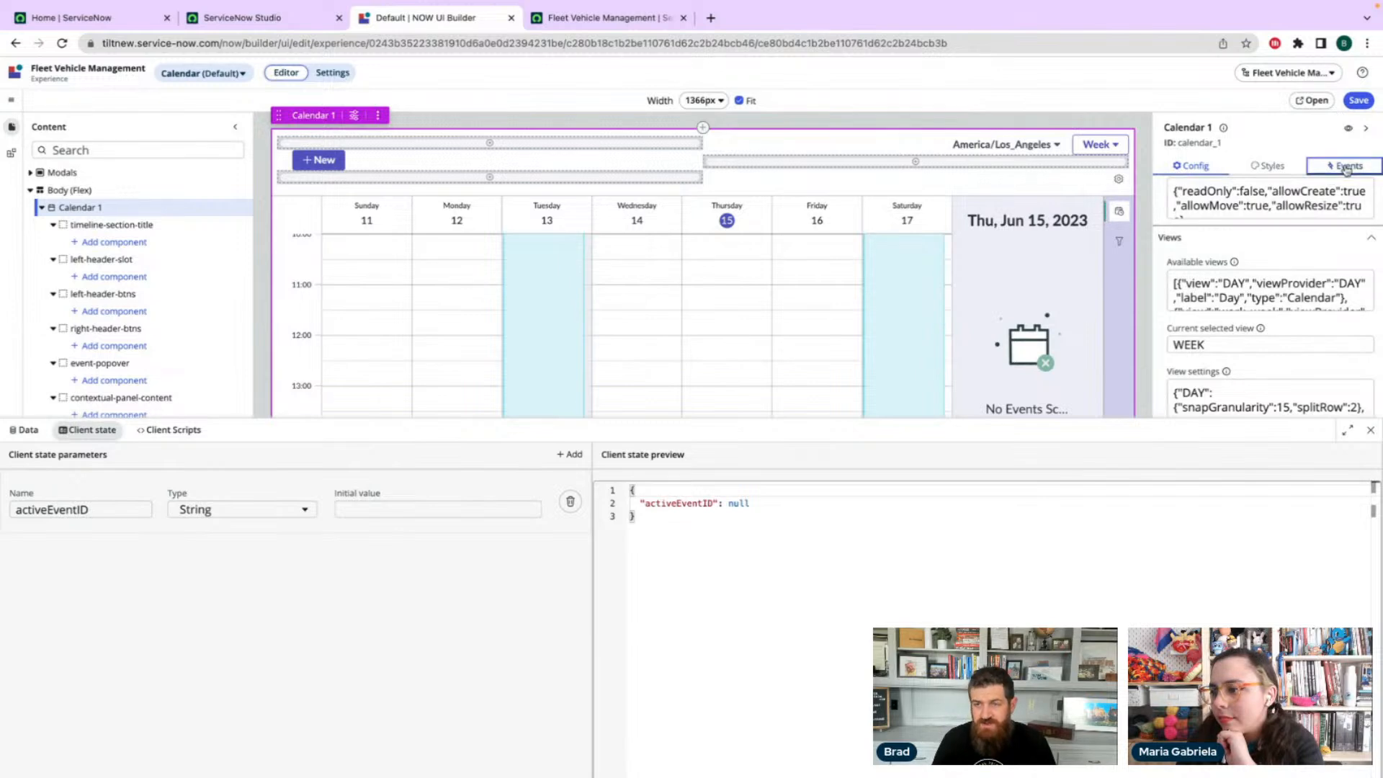
pyautogui.click(1227, 347)
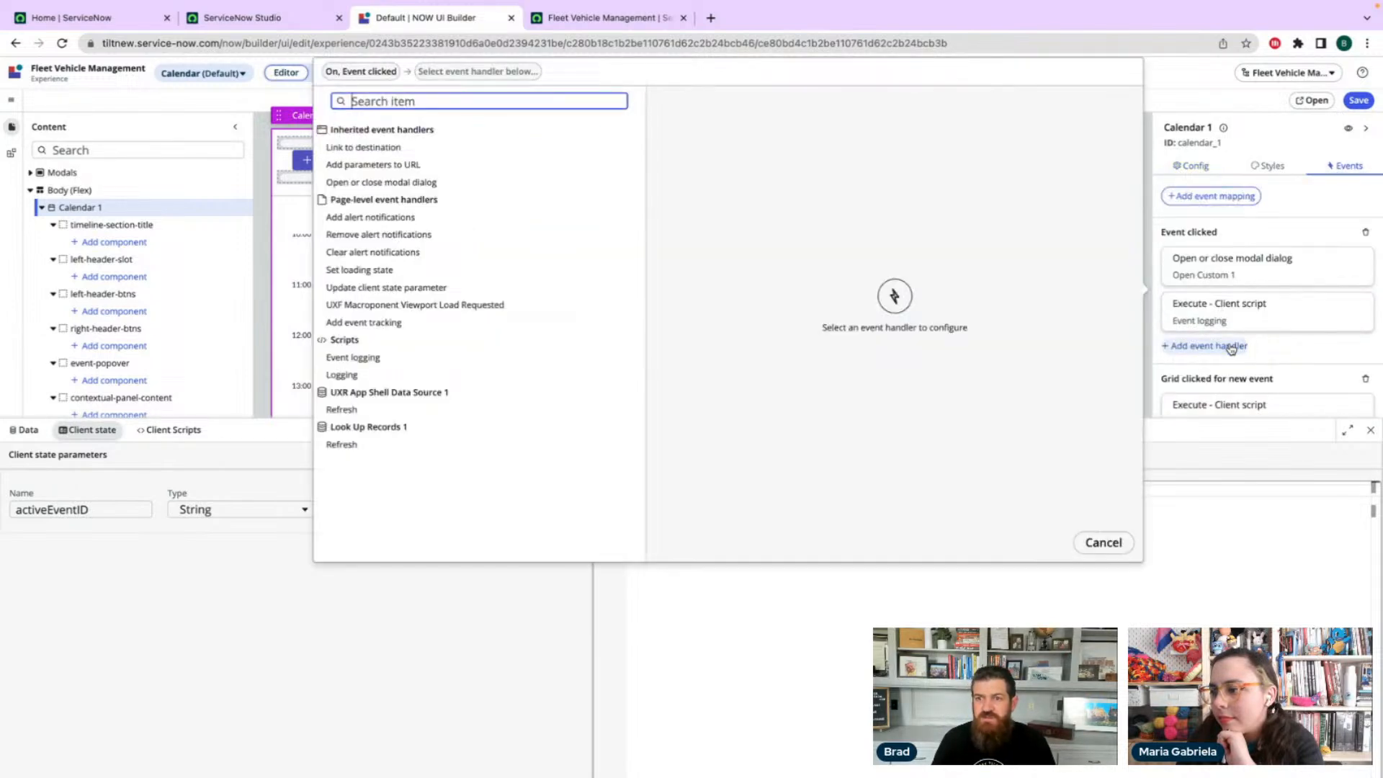
pyautogui.click(1105, 544)
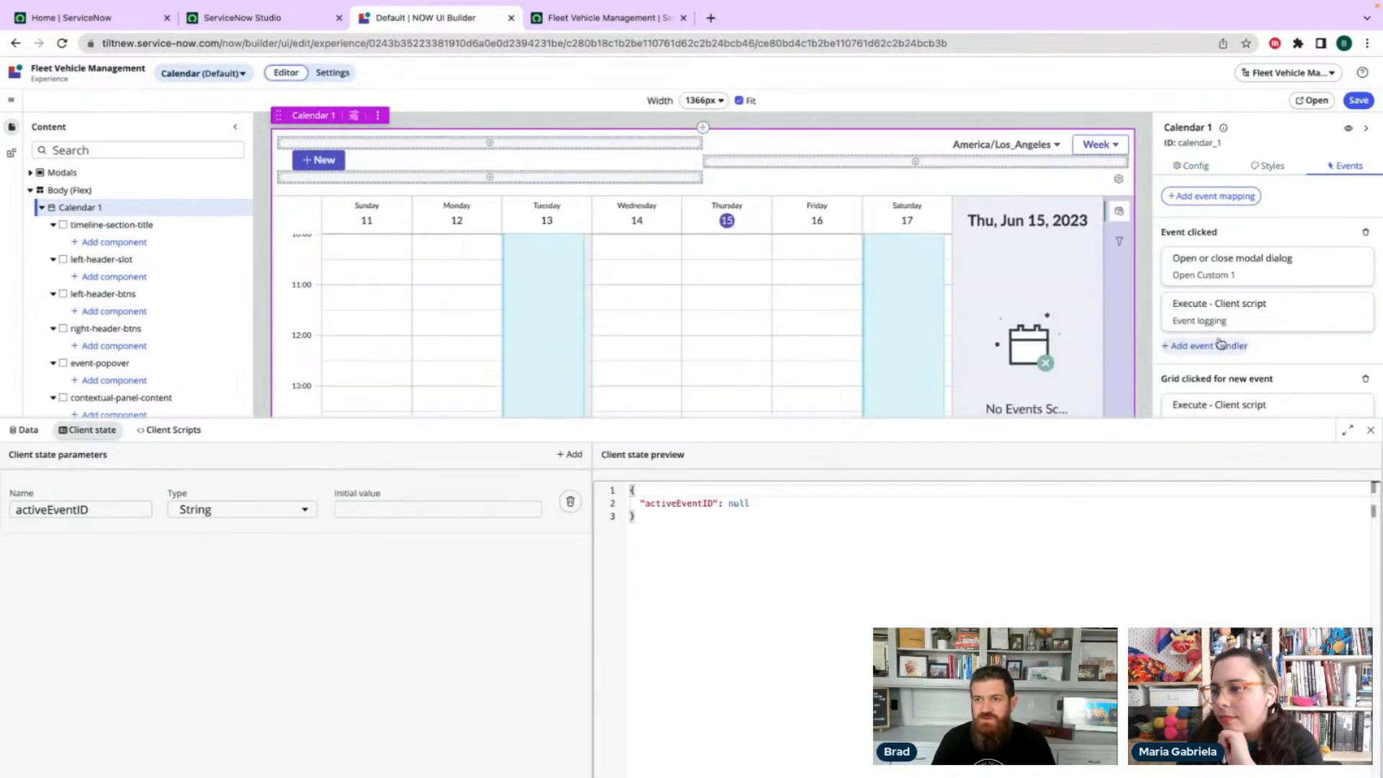
pyautogui.click(1219, 348)
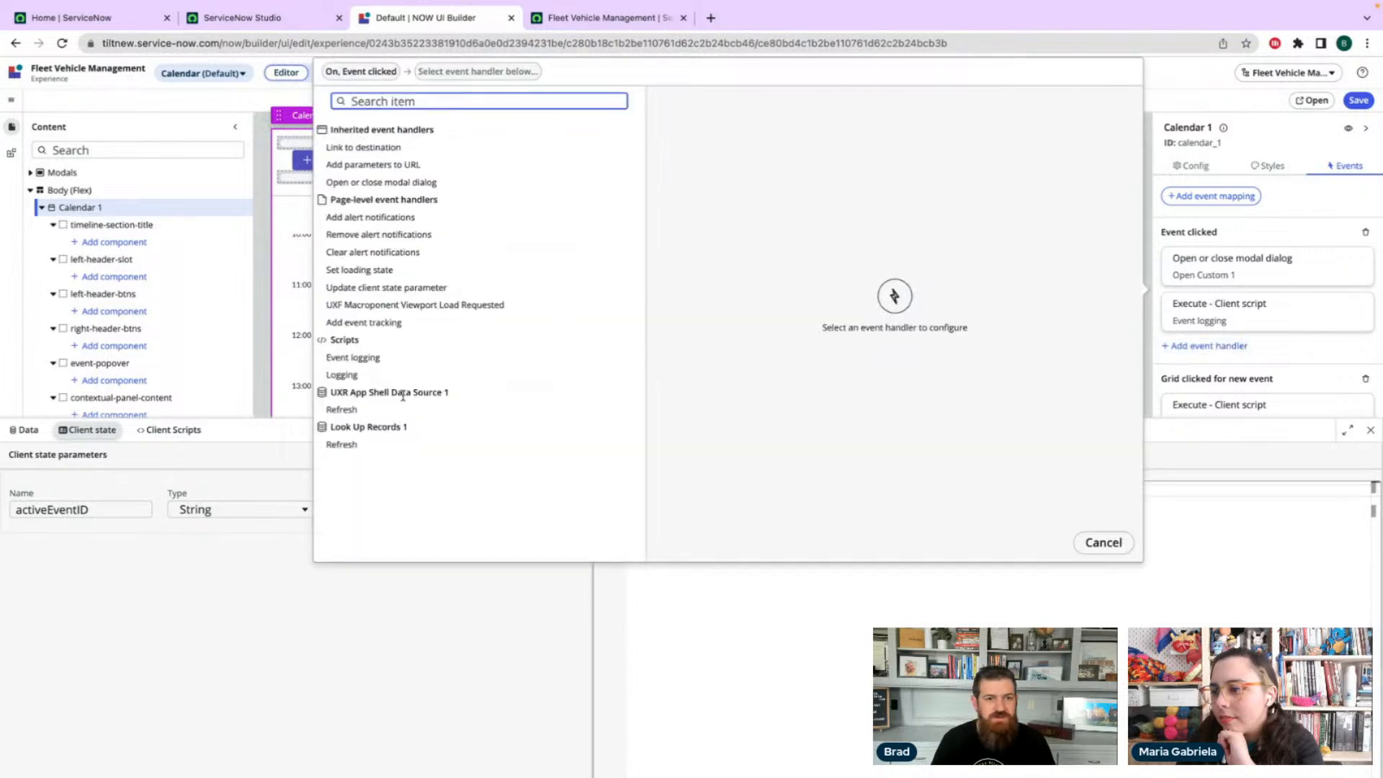
pyautogui.click(369, 288)
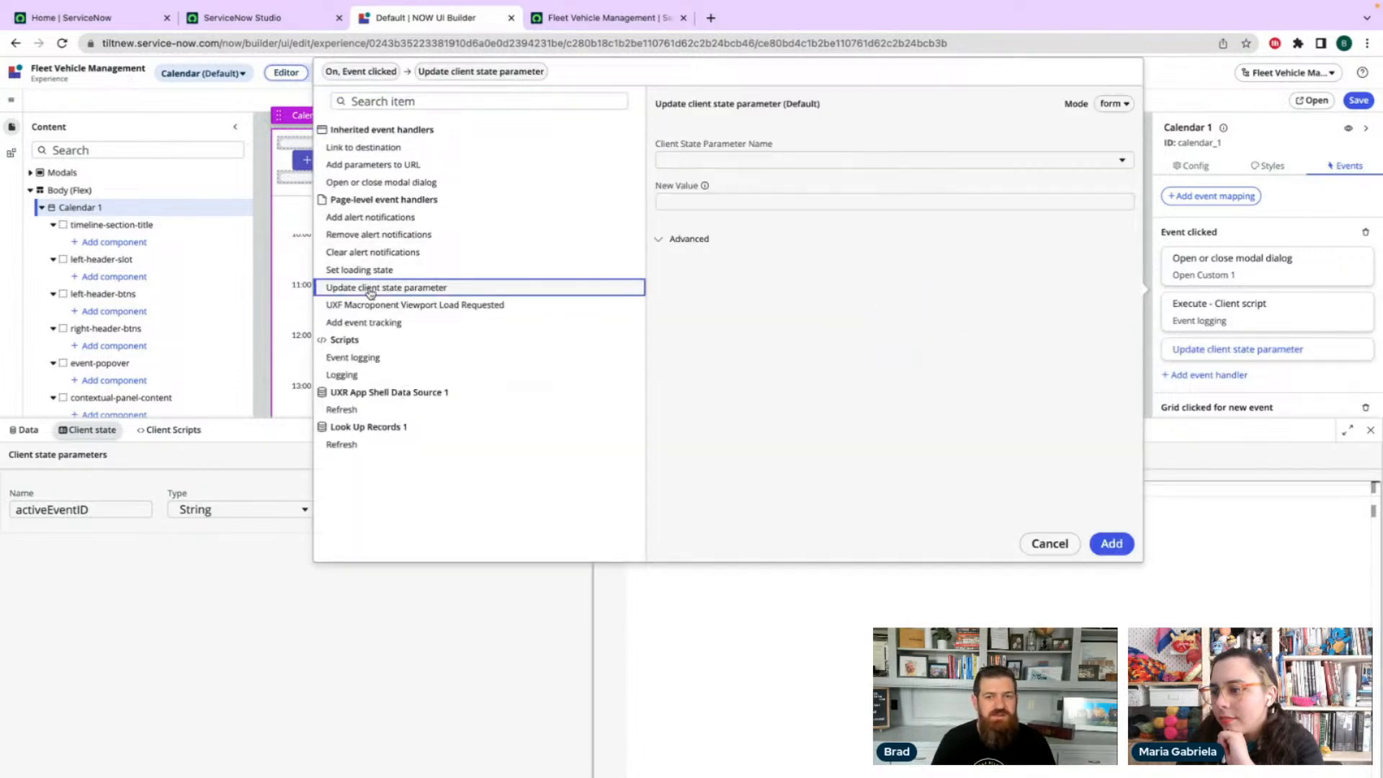
pyautogui.click(789, 162)
pyautogui.click(721, 181)
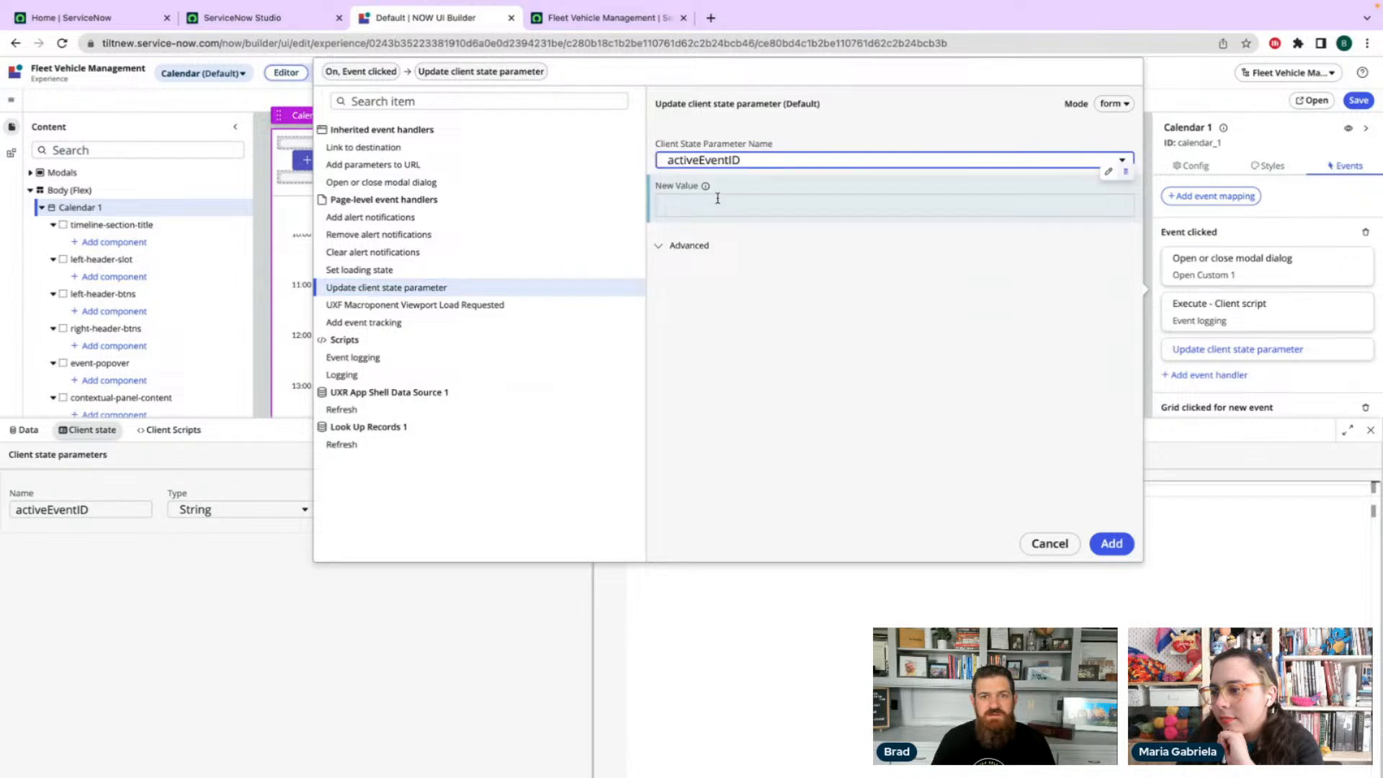
pyautogui.click(717, 201)
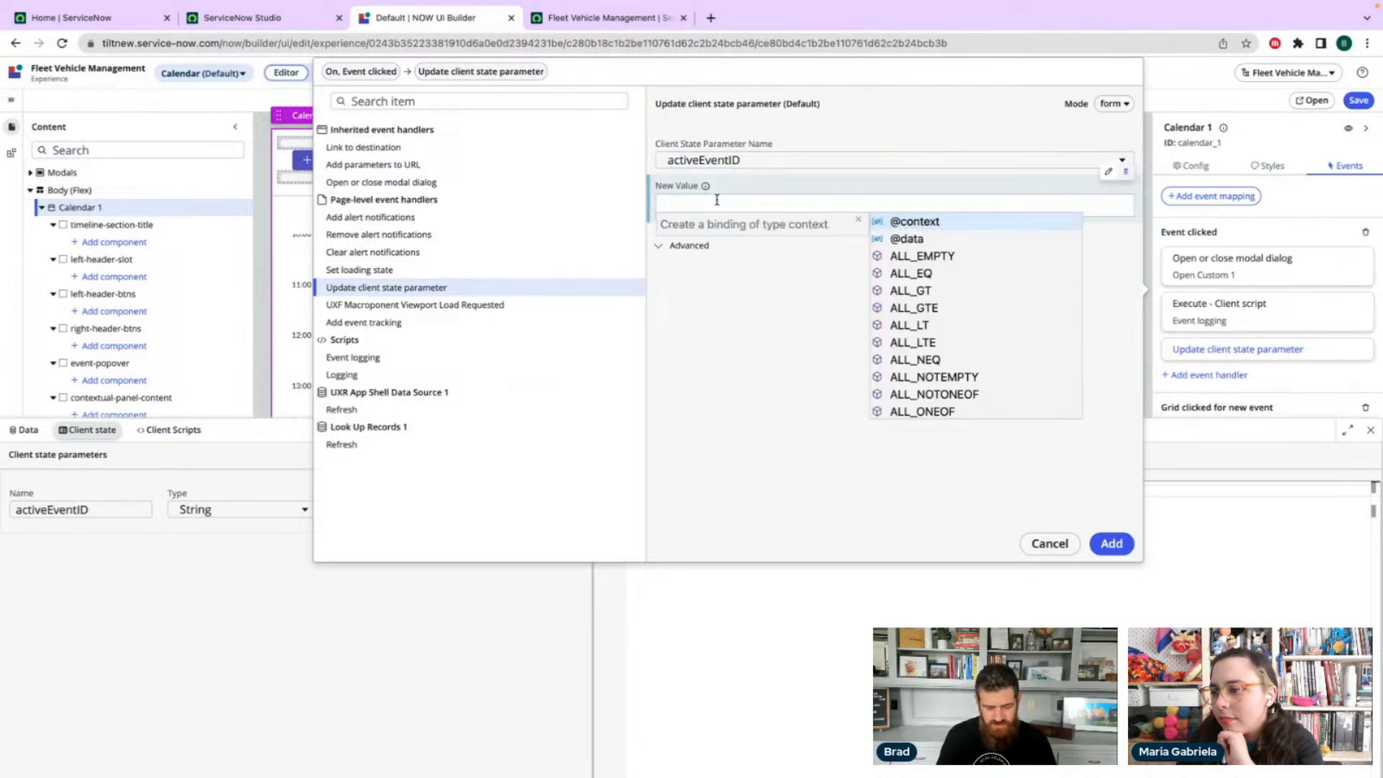
pyautogui.write('@pay')
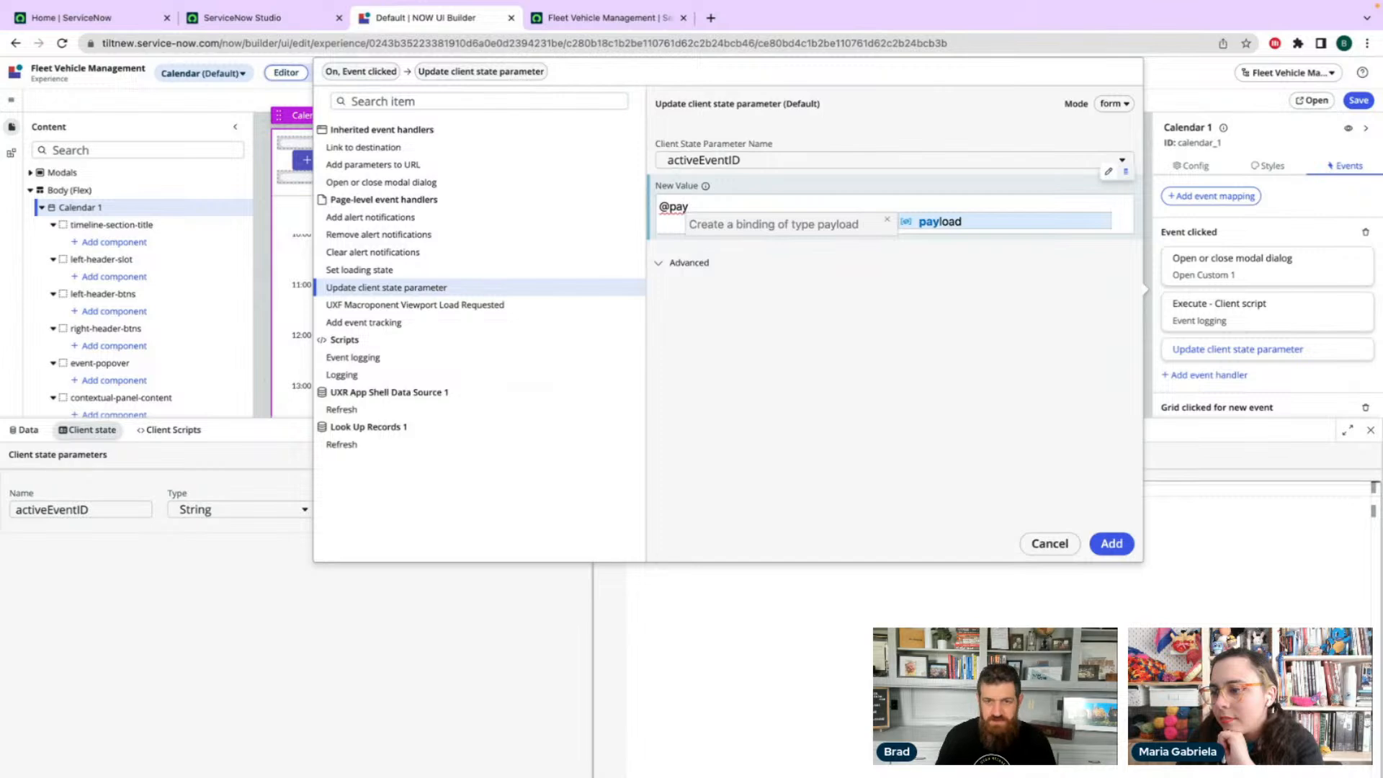
pyautogui.press('Return')
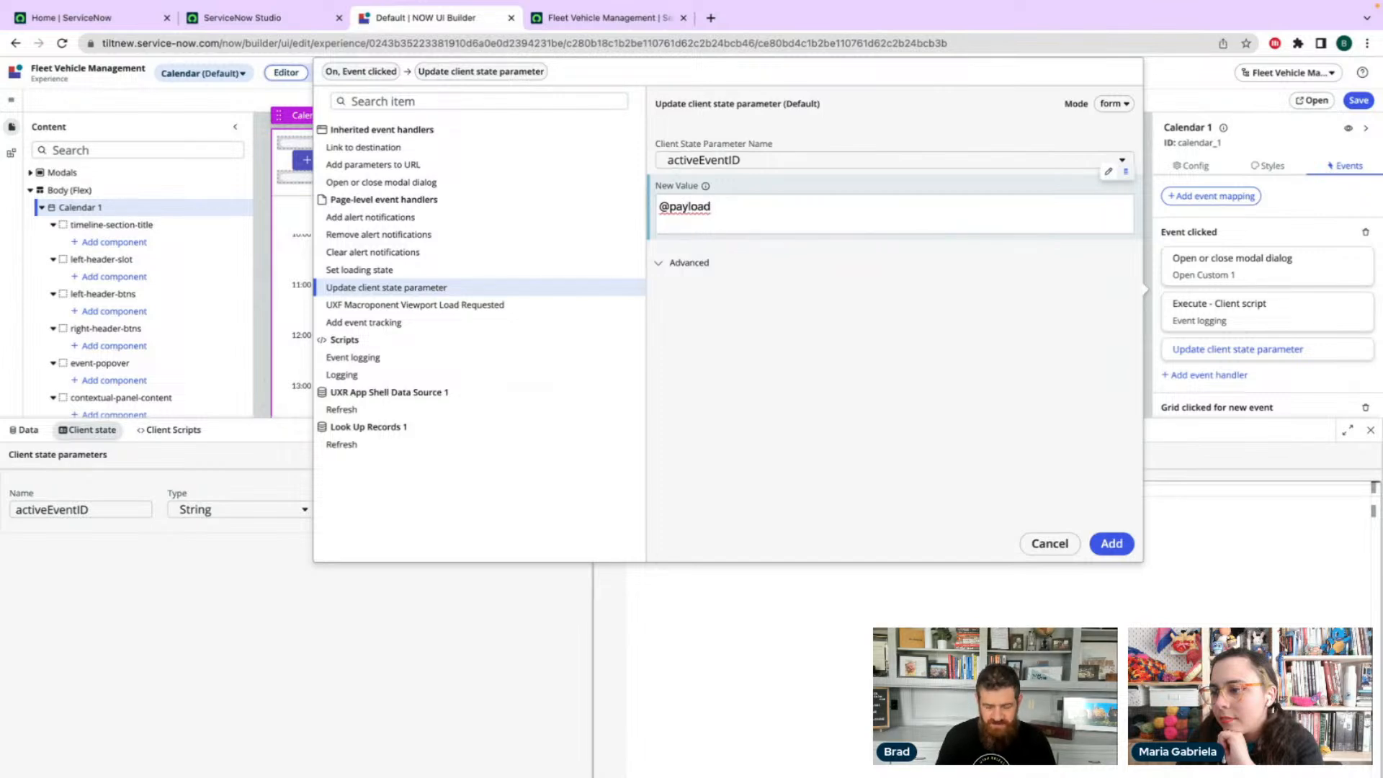
pyautogui.write('.')
pyautogui.press('Down')
pyautogui.press('Down')
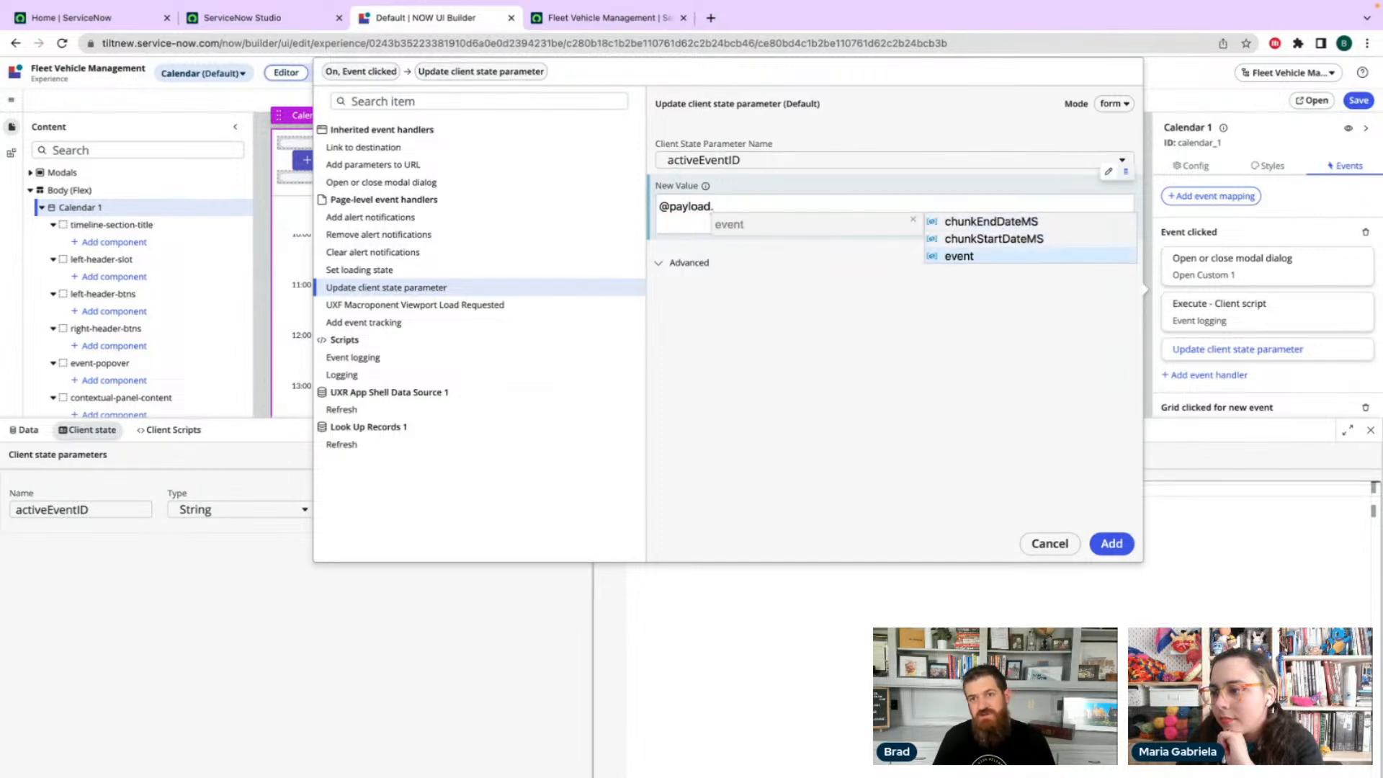
pyautogui.press('Return')
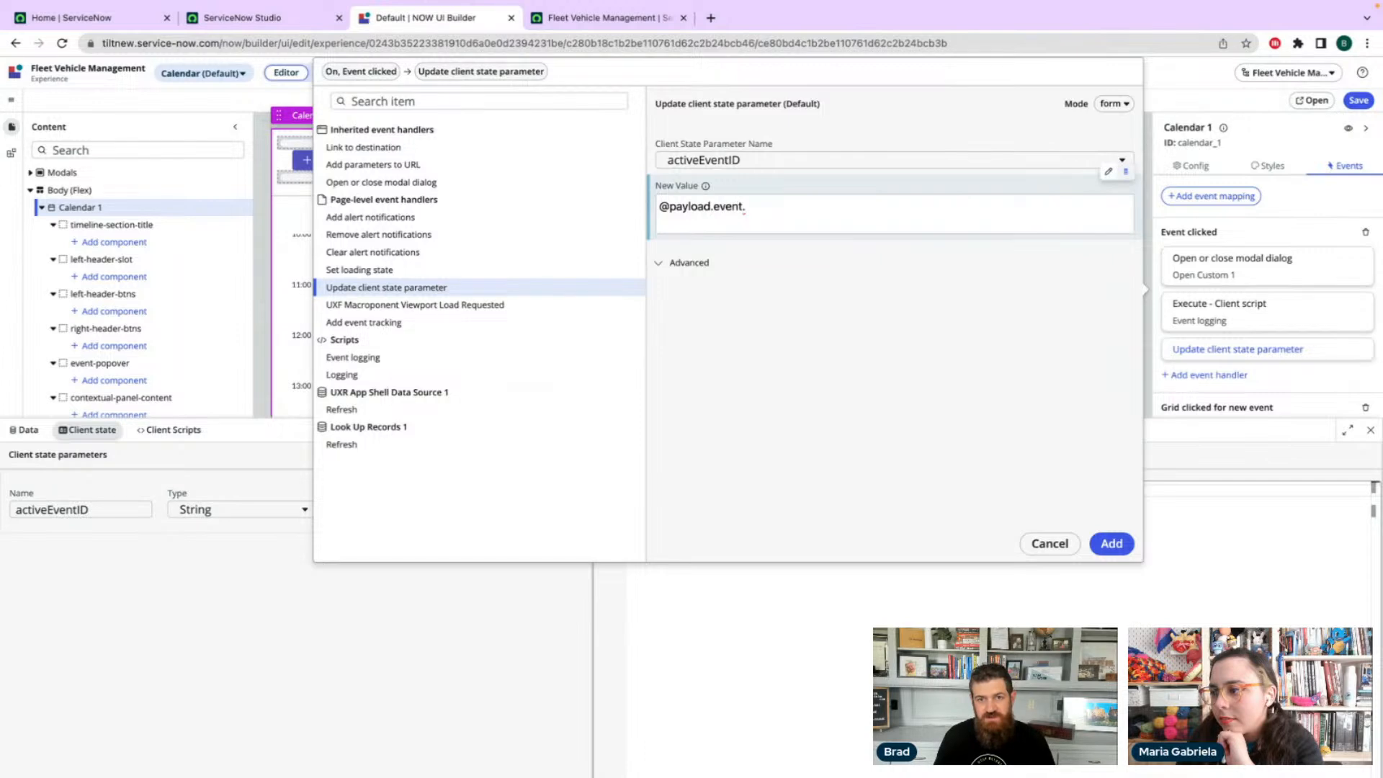
# - Check the logged payload in the live calendar's console for the event's ID property and return to the handler
pyautogui.click(652, 19)
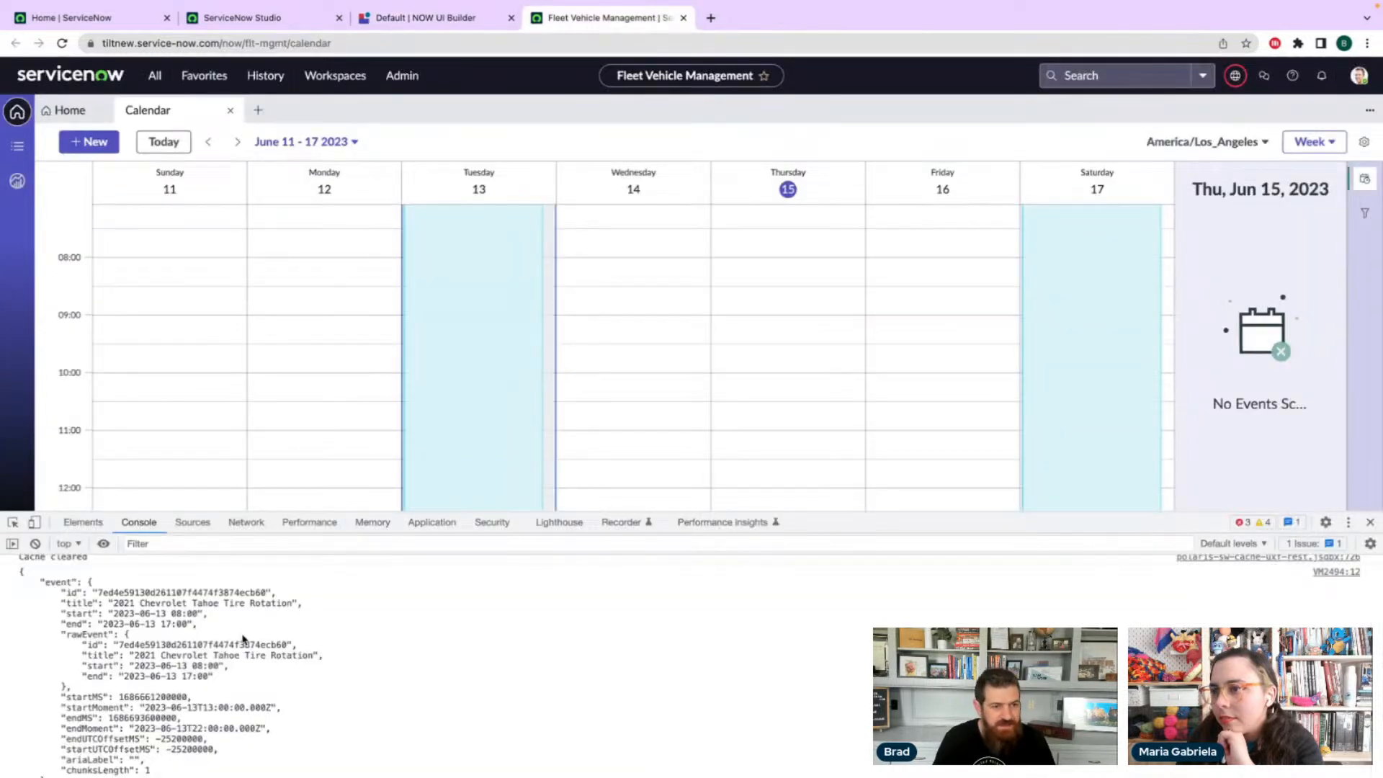
pyautogui.scroll(-3, 65, 638)
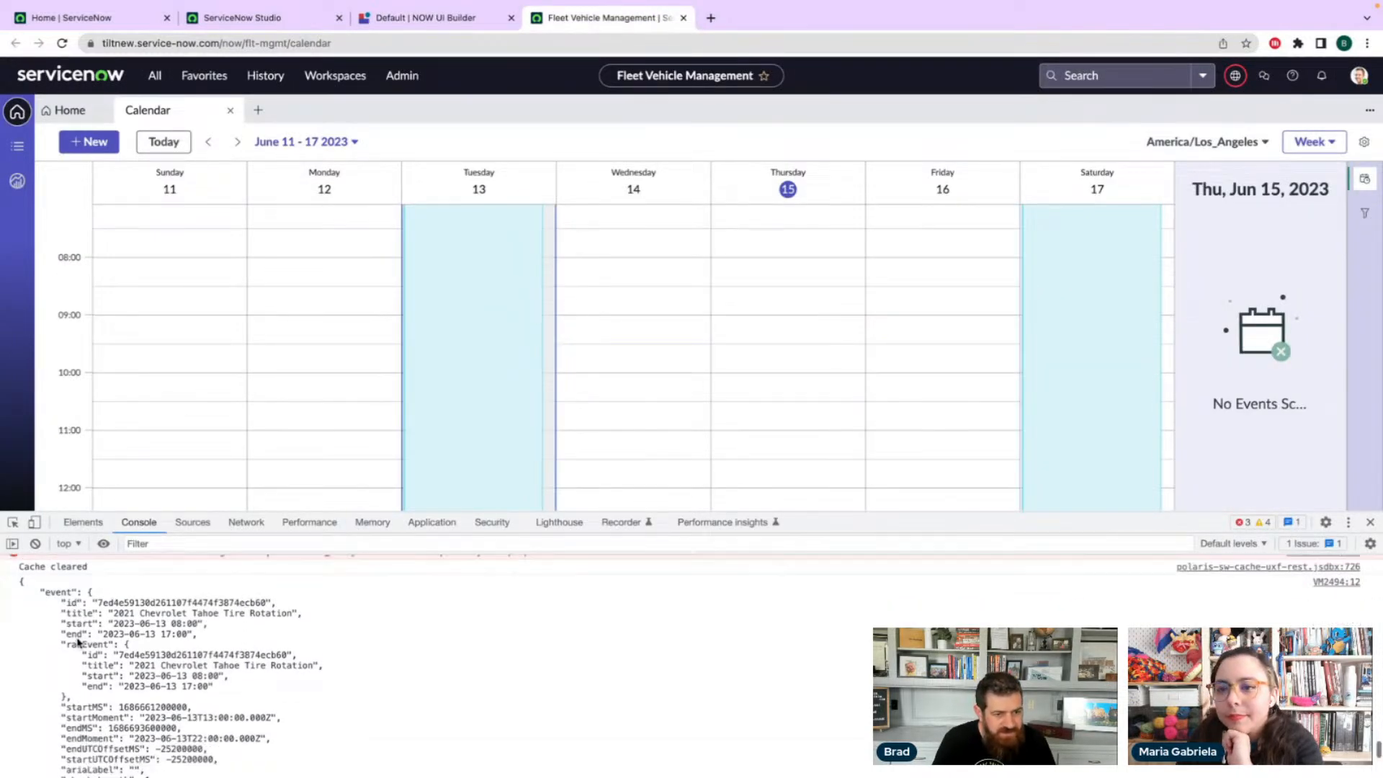
pyautogui.scroll(1, 103, 637)
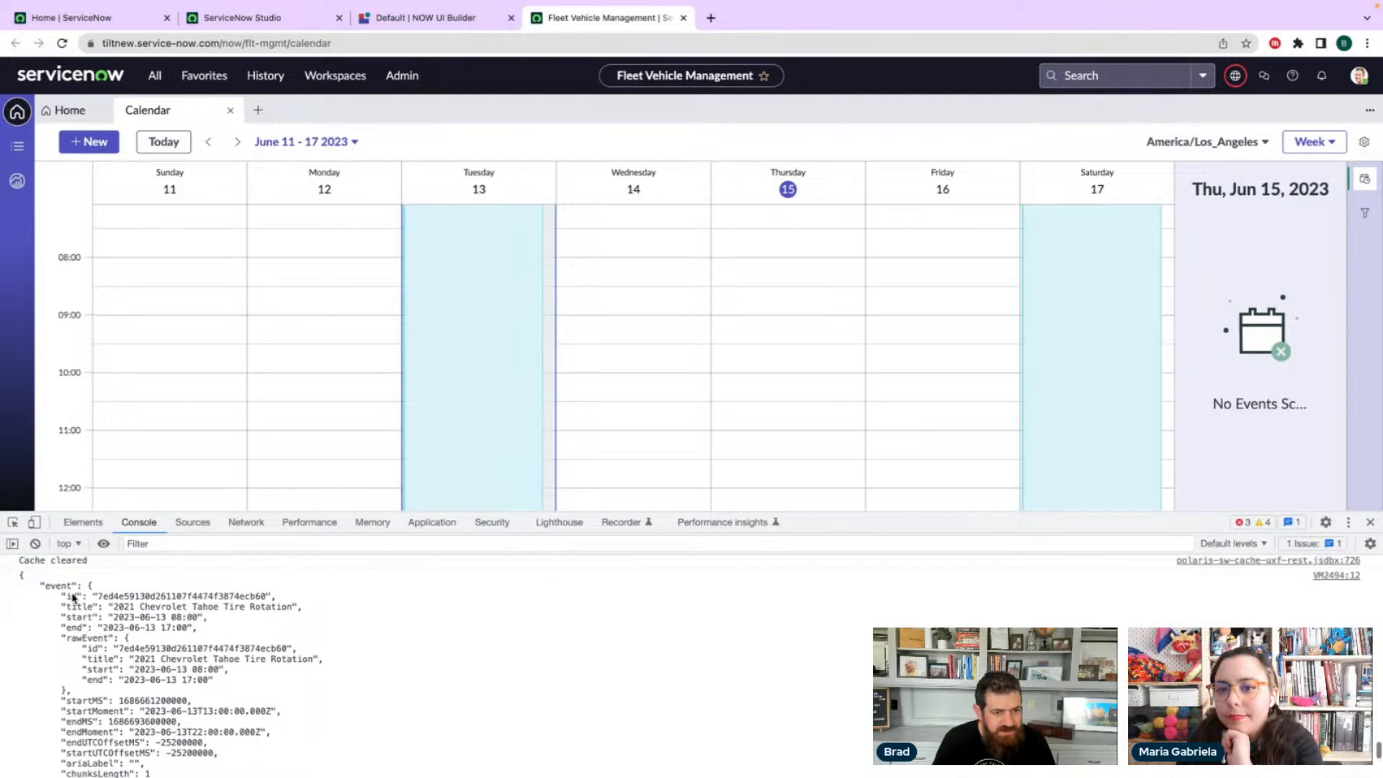
pyautogui.click(449, 20)
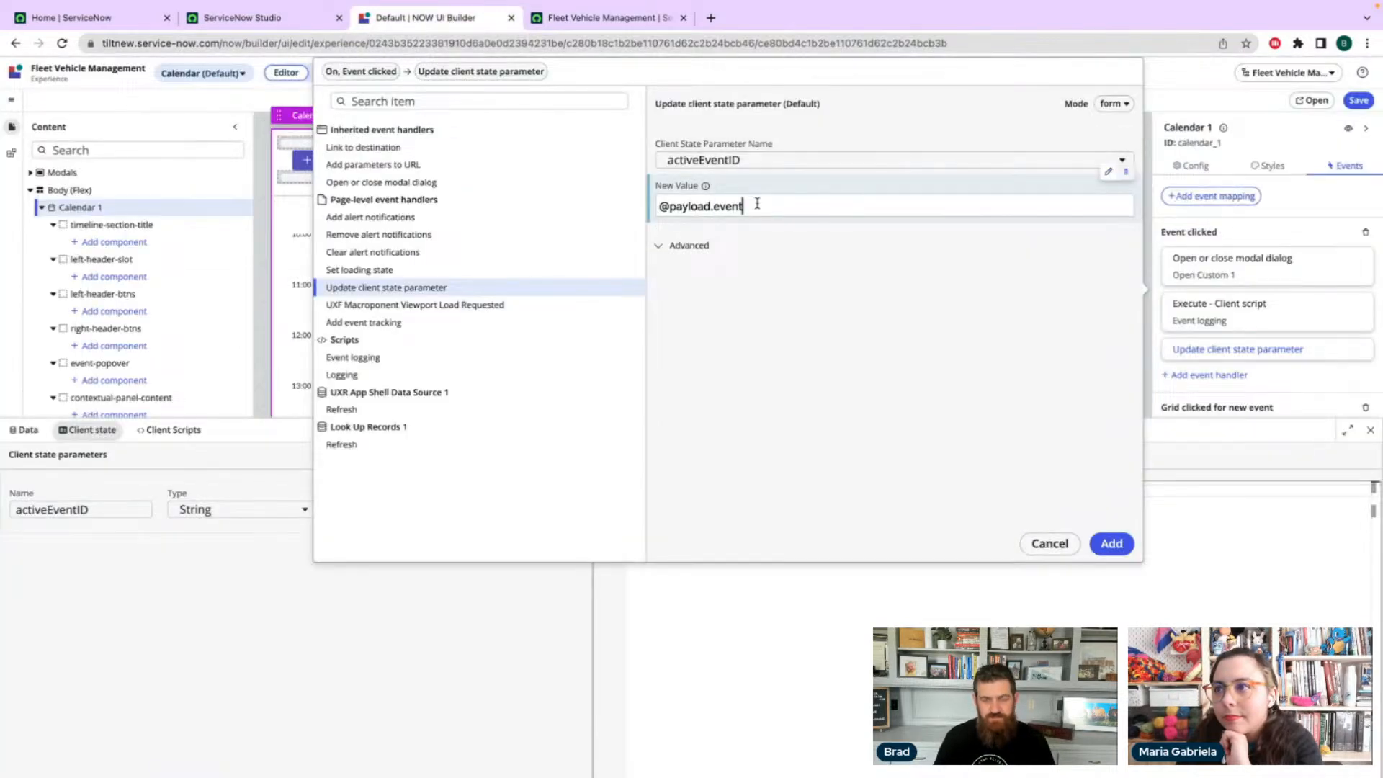
pyautogui.write('.id')
pyautogui.click(815, 370)
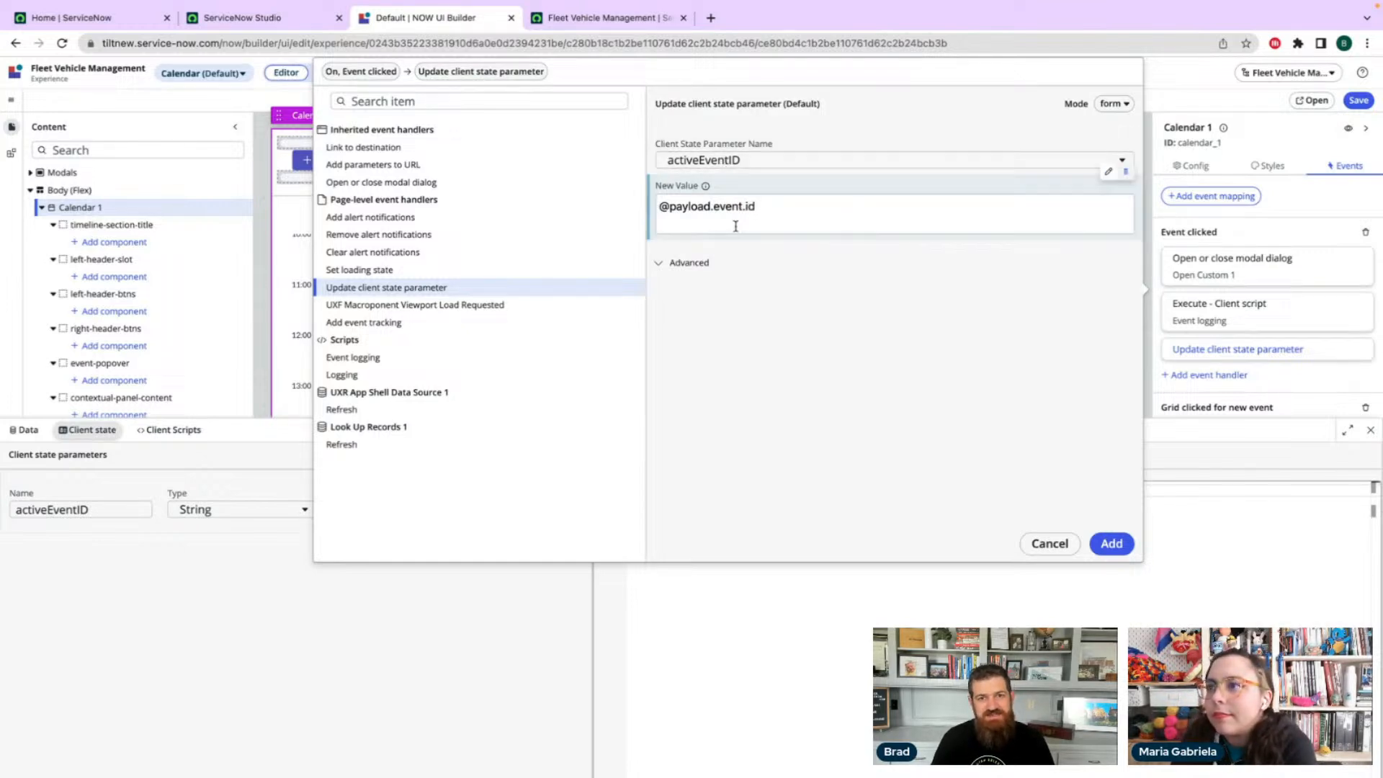
pyautogui.click(1114, 546)
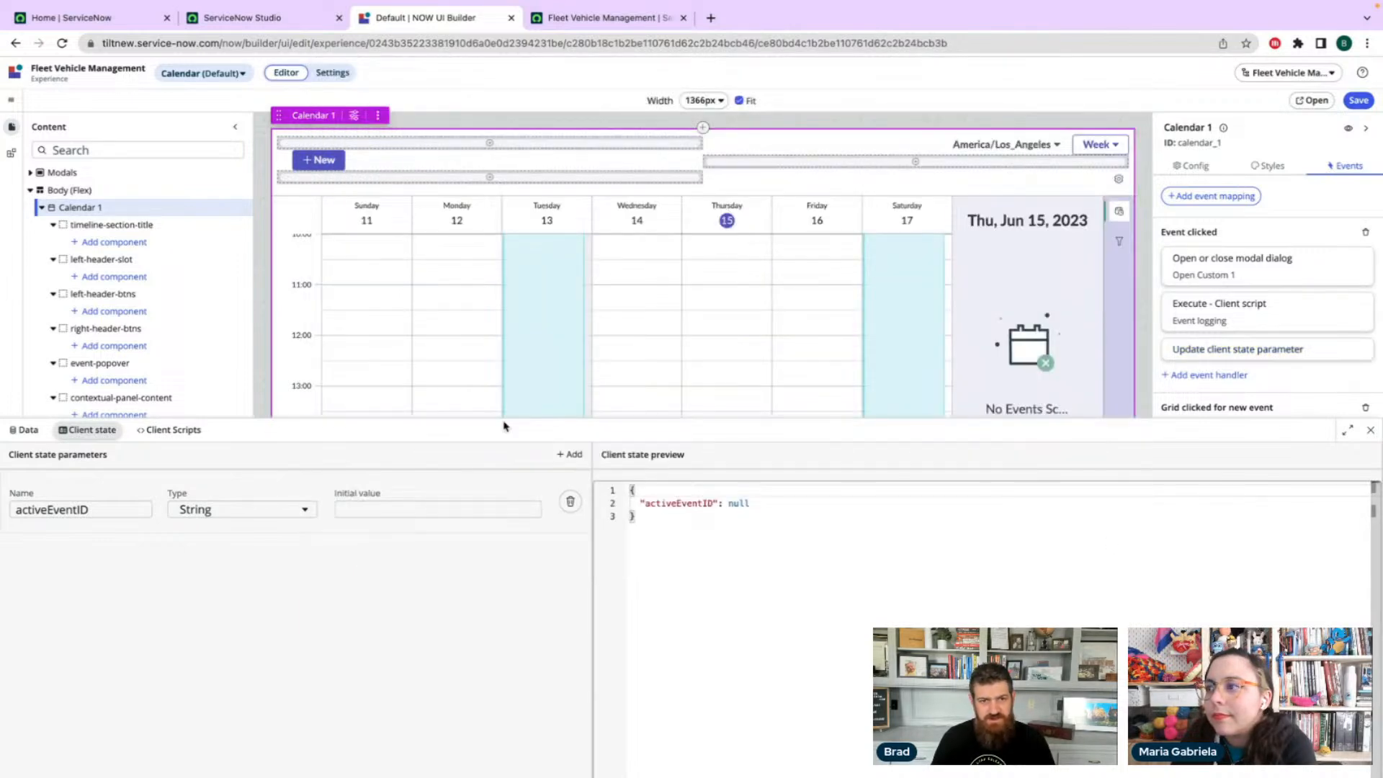
# - Add a Form component to Body 1 of the Custom 1 modal
pyautogui.click(29, 173)
pyautogui.click(30, 173)
pyautogui.click(30, 173)
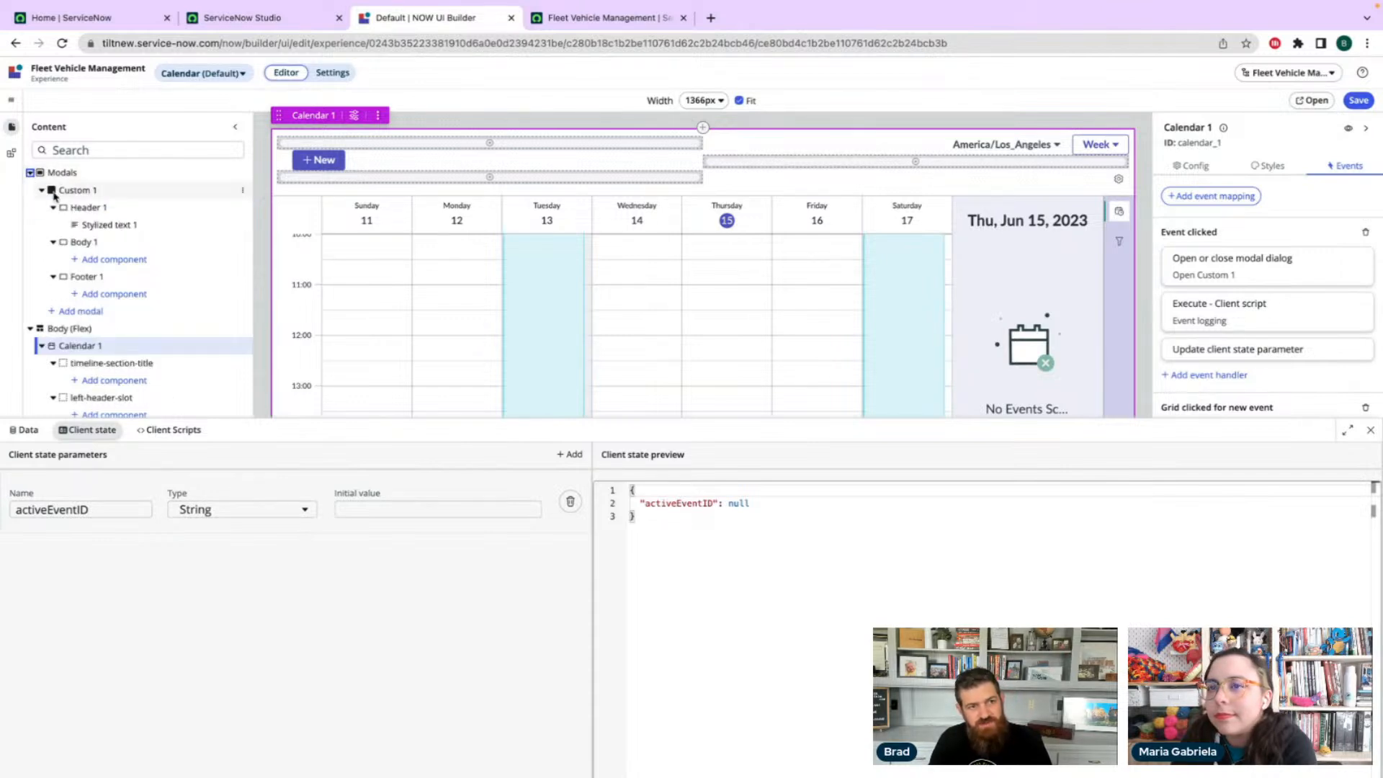
pyautogui.click(112, 260)
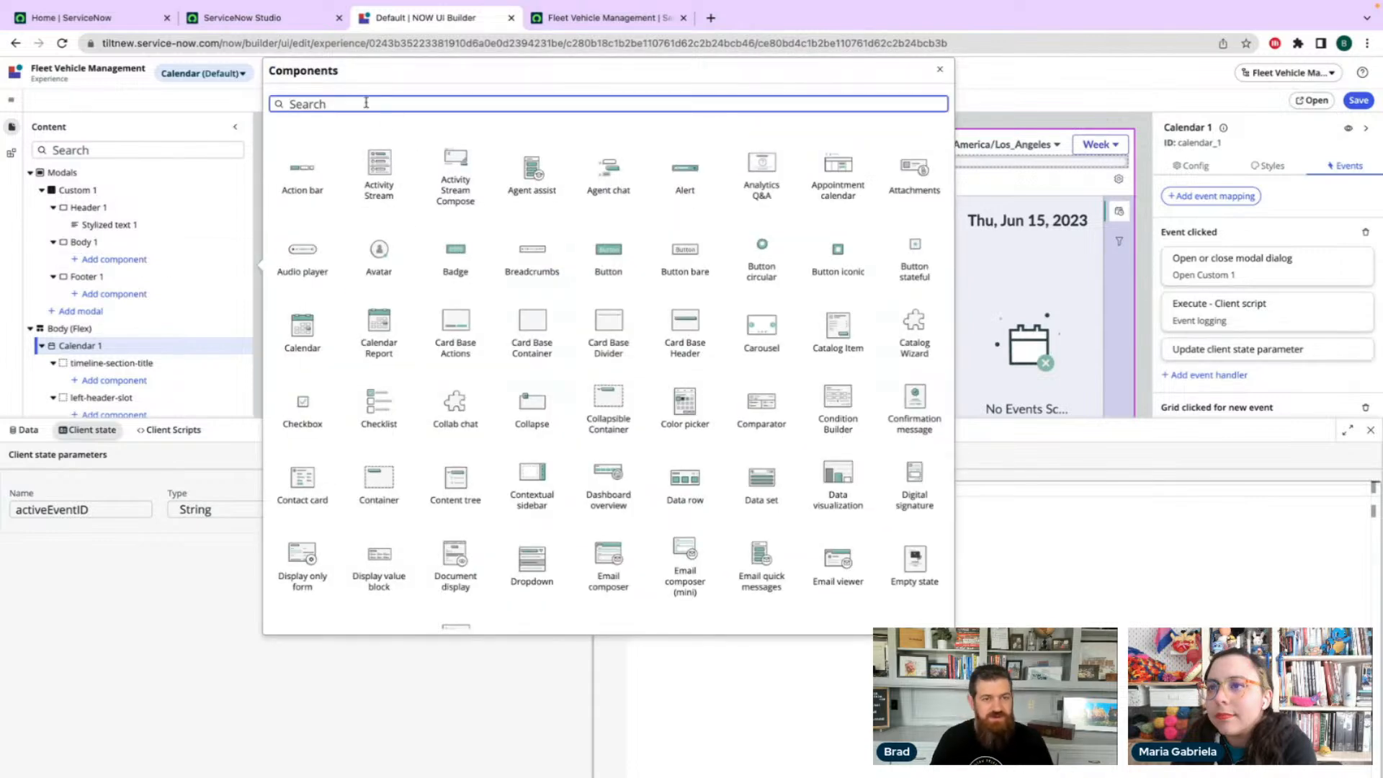
pyautogui.write('form')
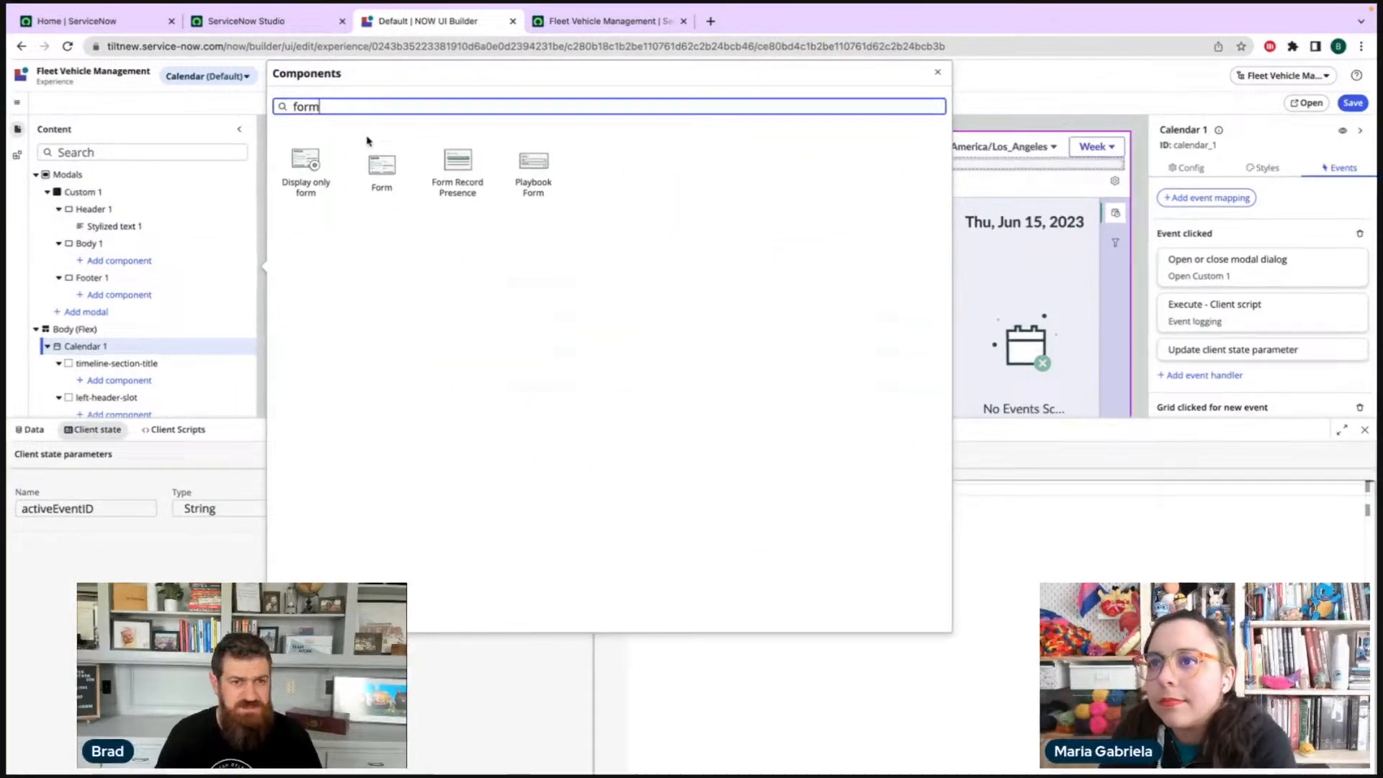
pyautogui.click(388, 175)
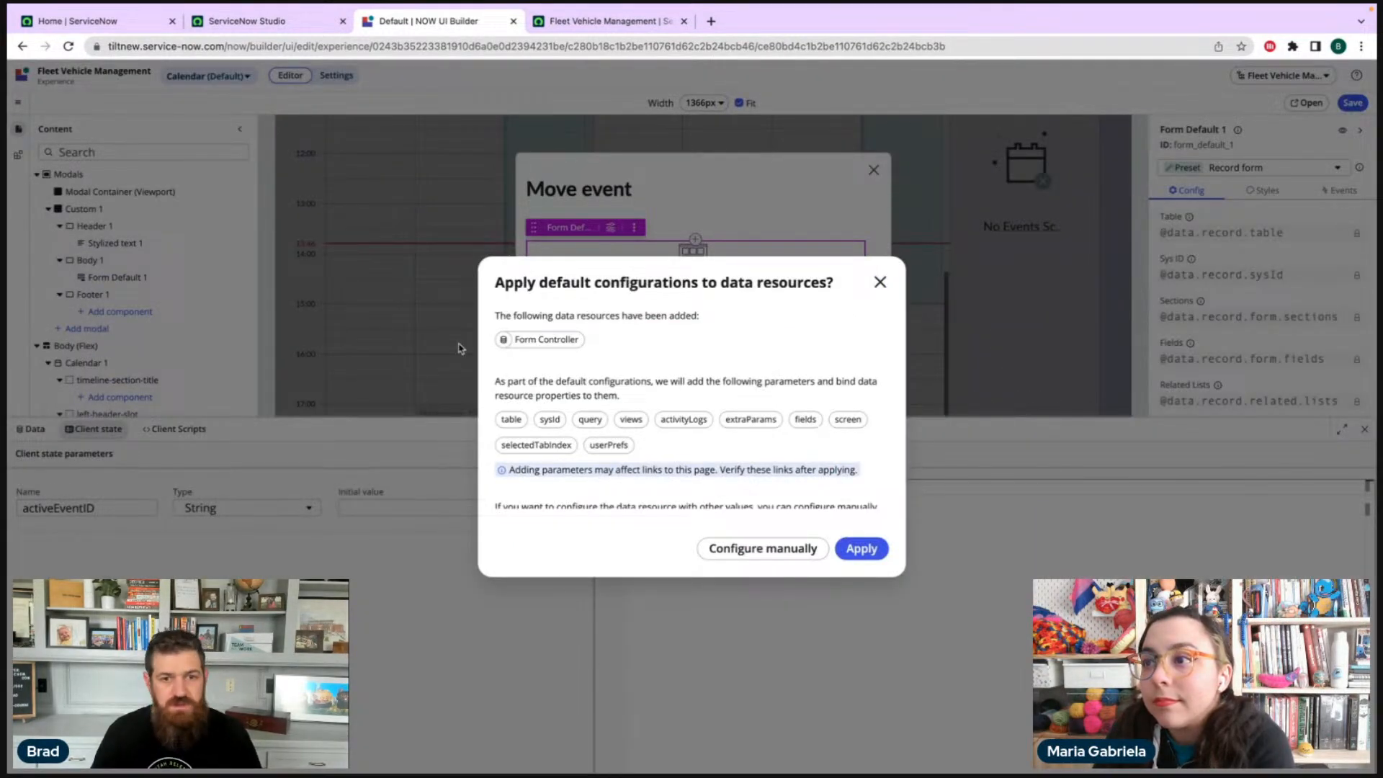
# - Apply the default configurations to the form's Form Controller data resource and dismiss the test values tip
pyautogui.click(550, 343)
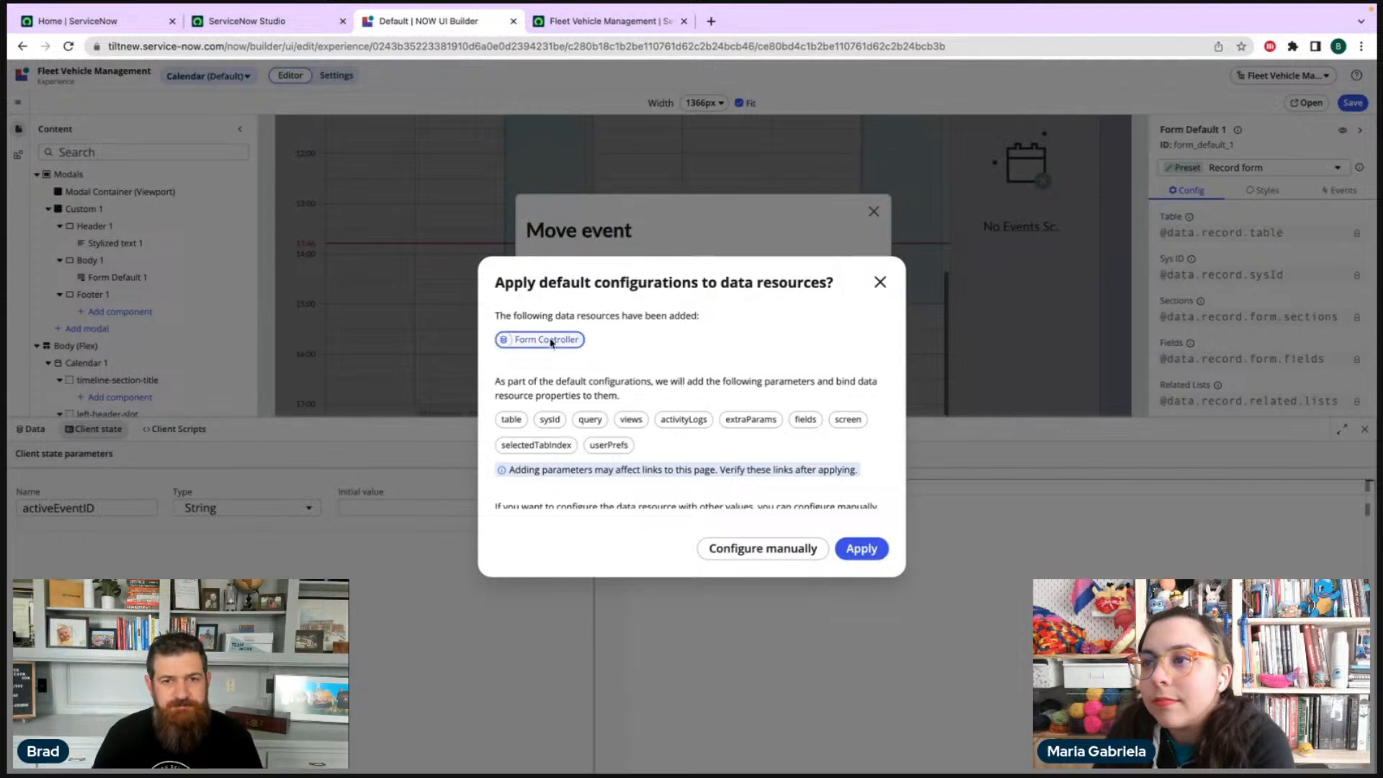
pyautogui.click(868, 550)
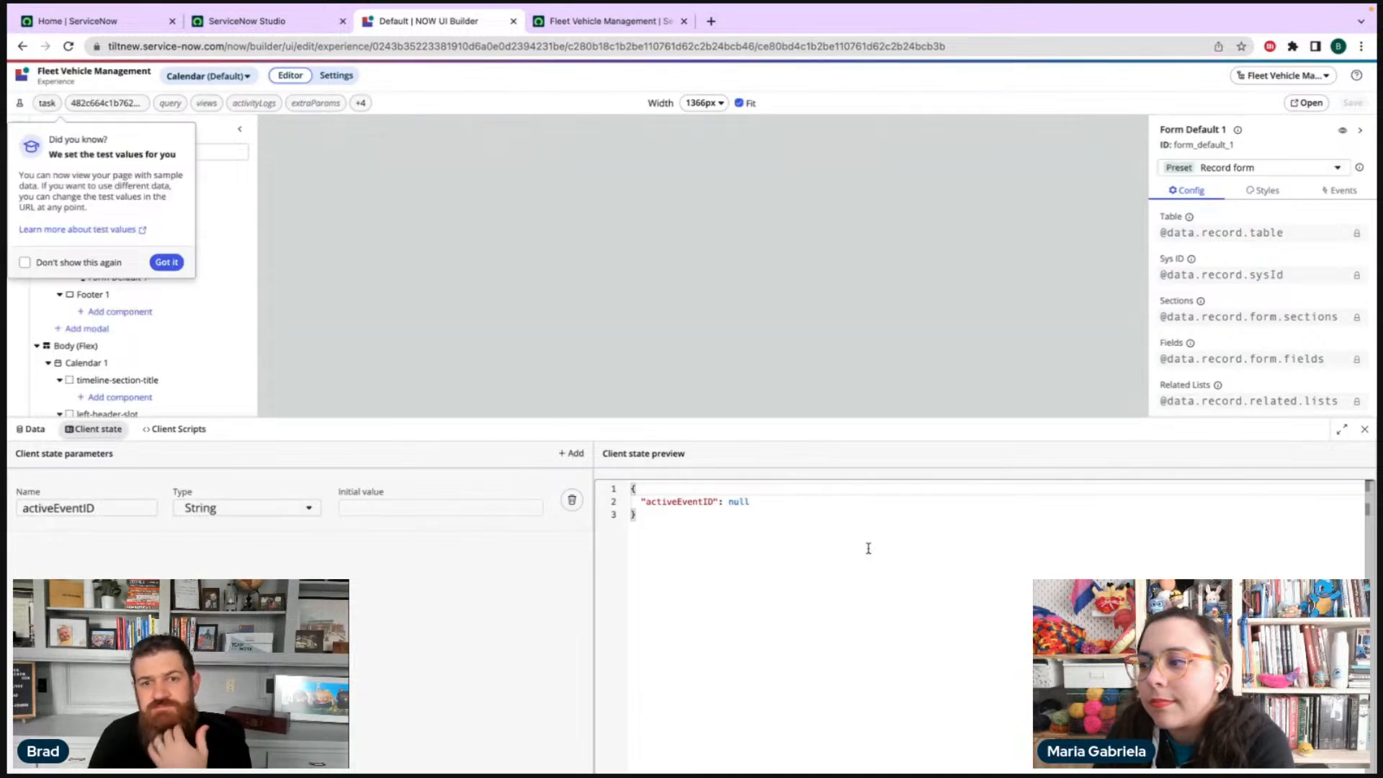
pyautogui.click(167, 263)
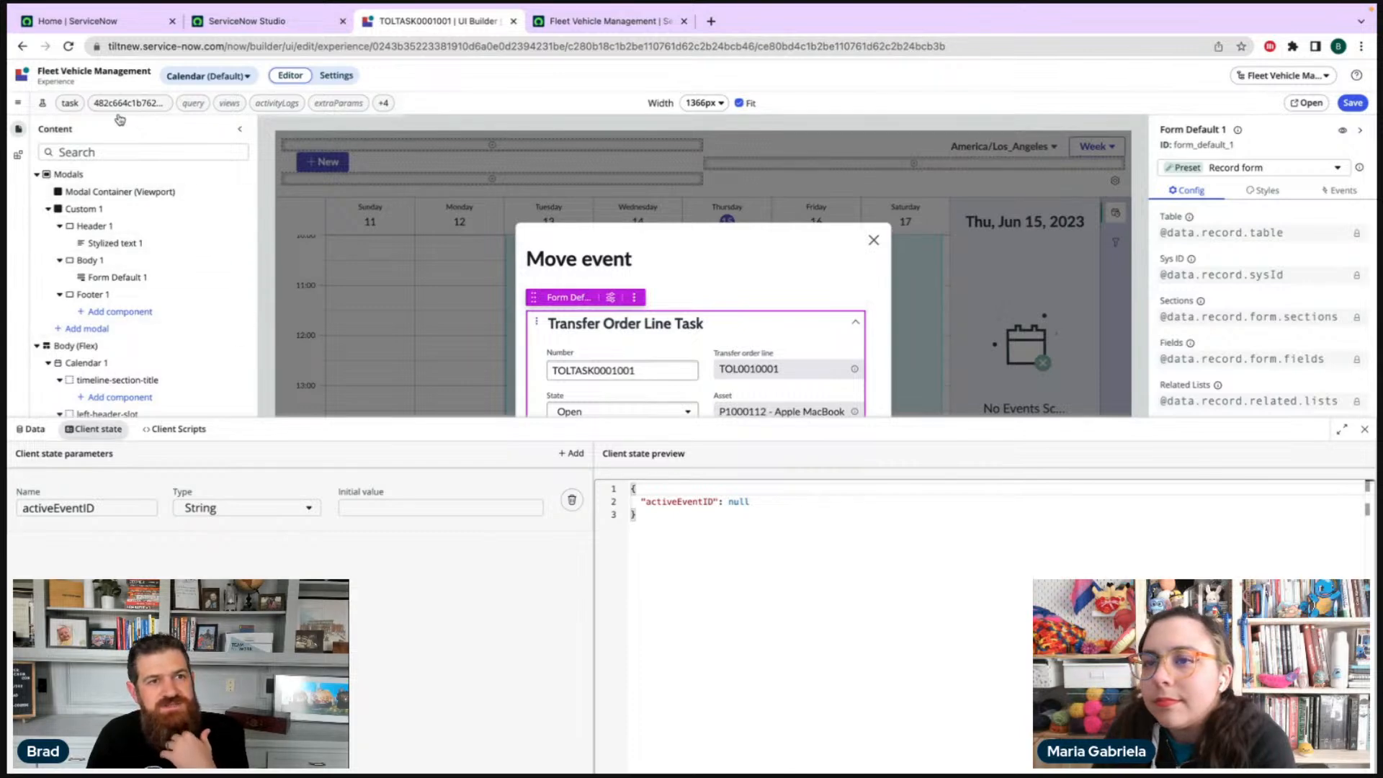
# - Set the Form Controller's Table to x_snc_flt_mgmt_vehicle, copying the Vehicle table's name from ServiceNow Studio
pyautogui.click(30, 430)
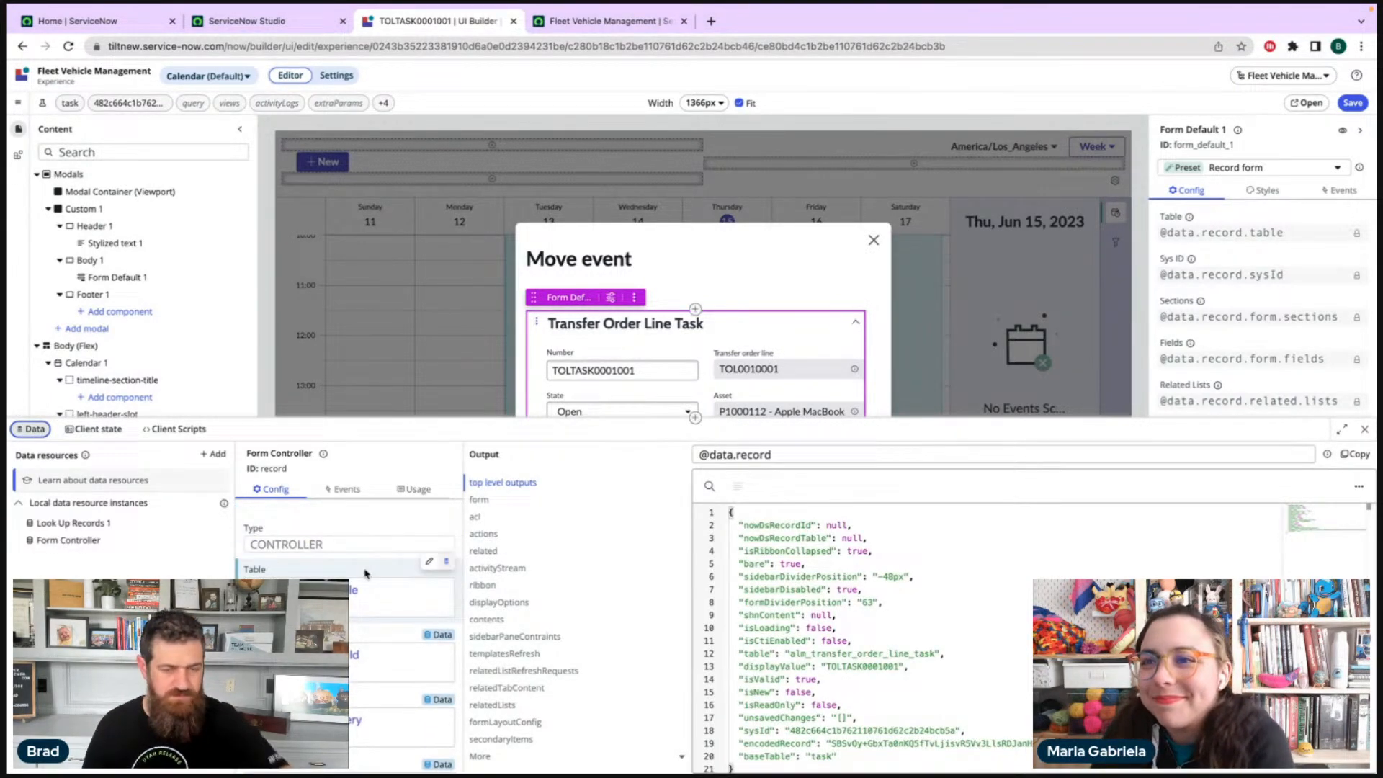
pyautogui.click(371, 598)
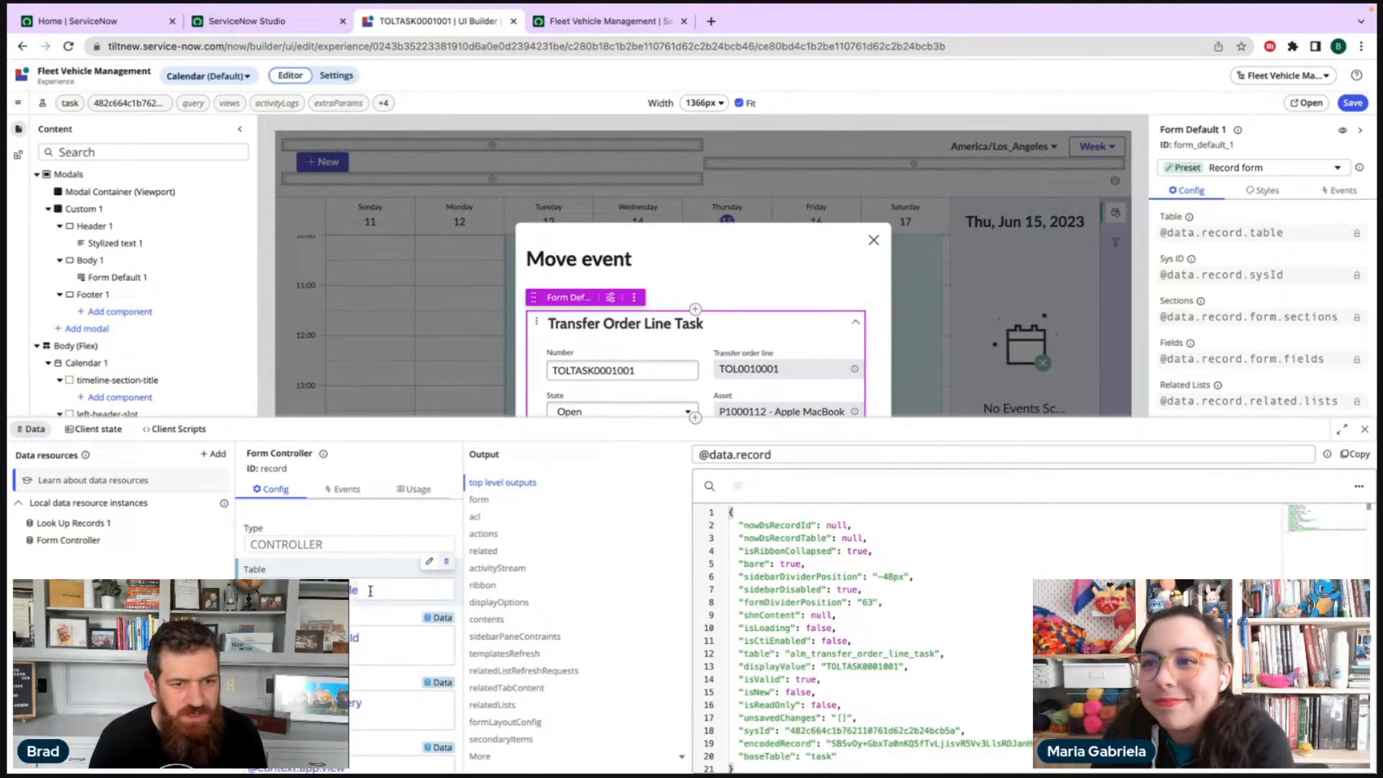
pyautogui.click(430, 564)
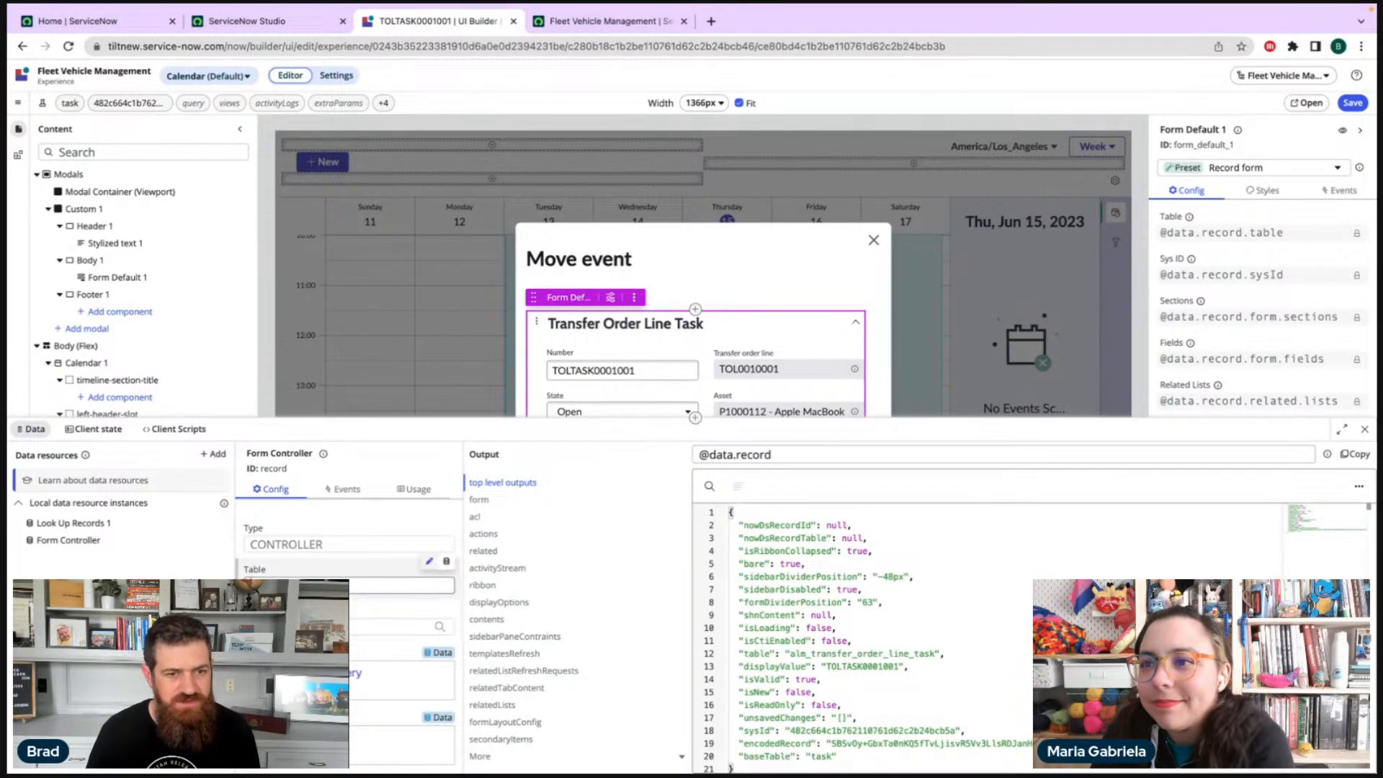
pyautogui.click(292, 24)
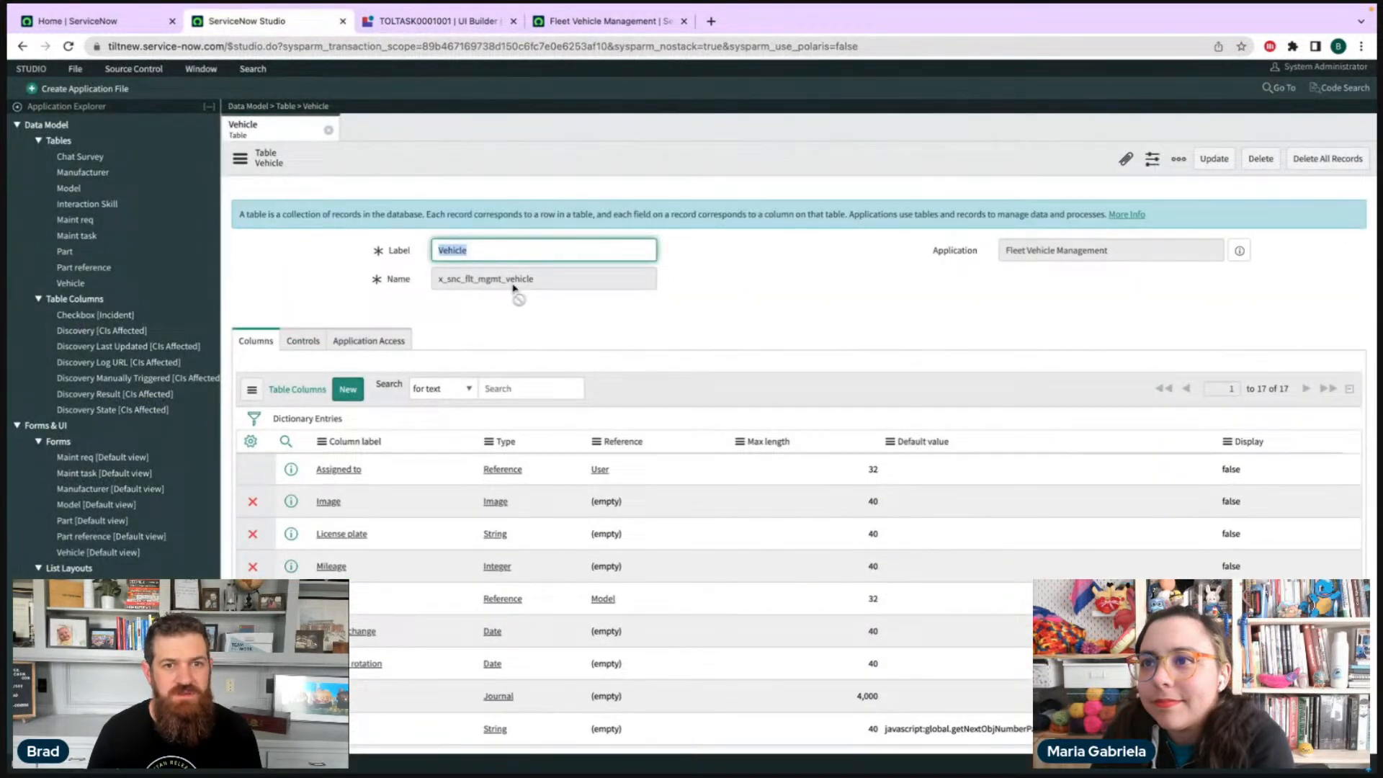
pyautogui.press('Tab')
pyautogui.hotkey('ctrl', 'c')
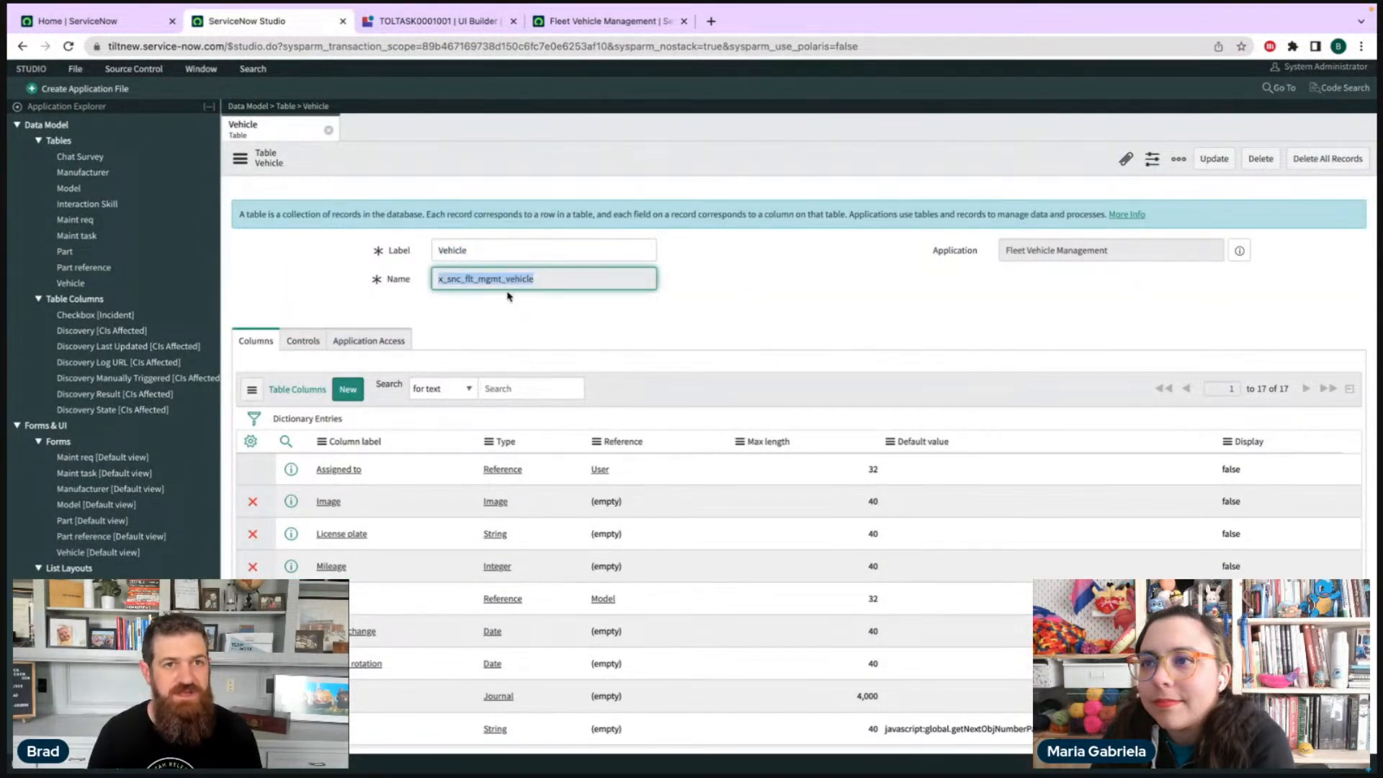
pyautogui.click(392, 24)
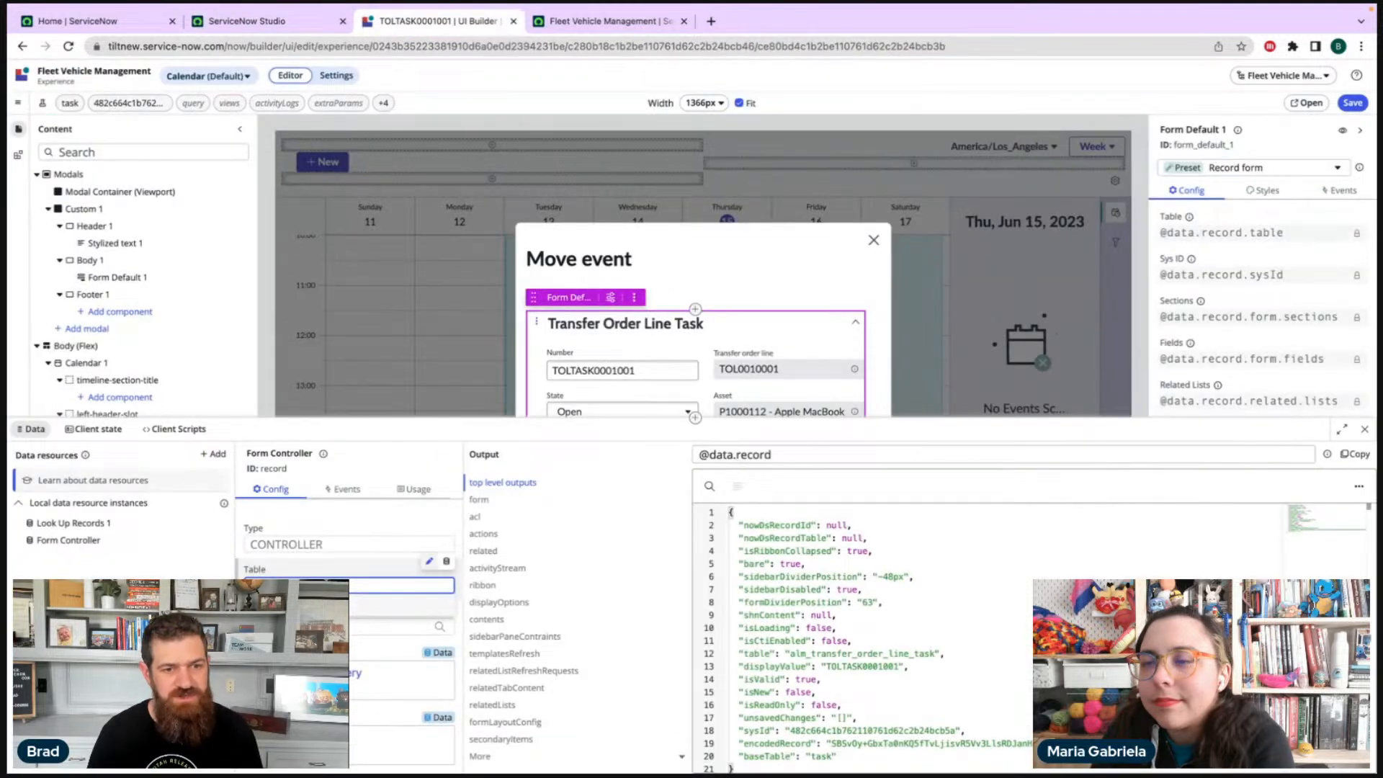
pyautogui.hotkey('ctrl', 'v')
pyautogui.press('Tab')
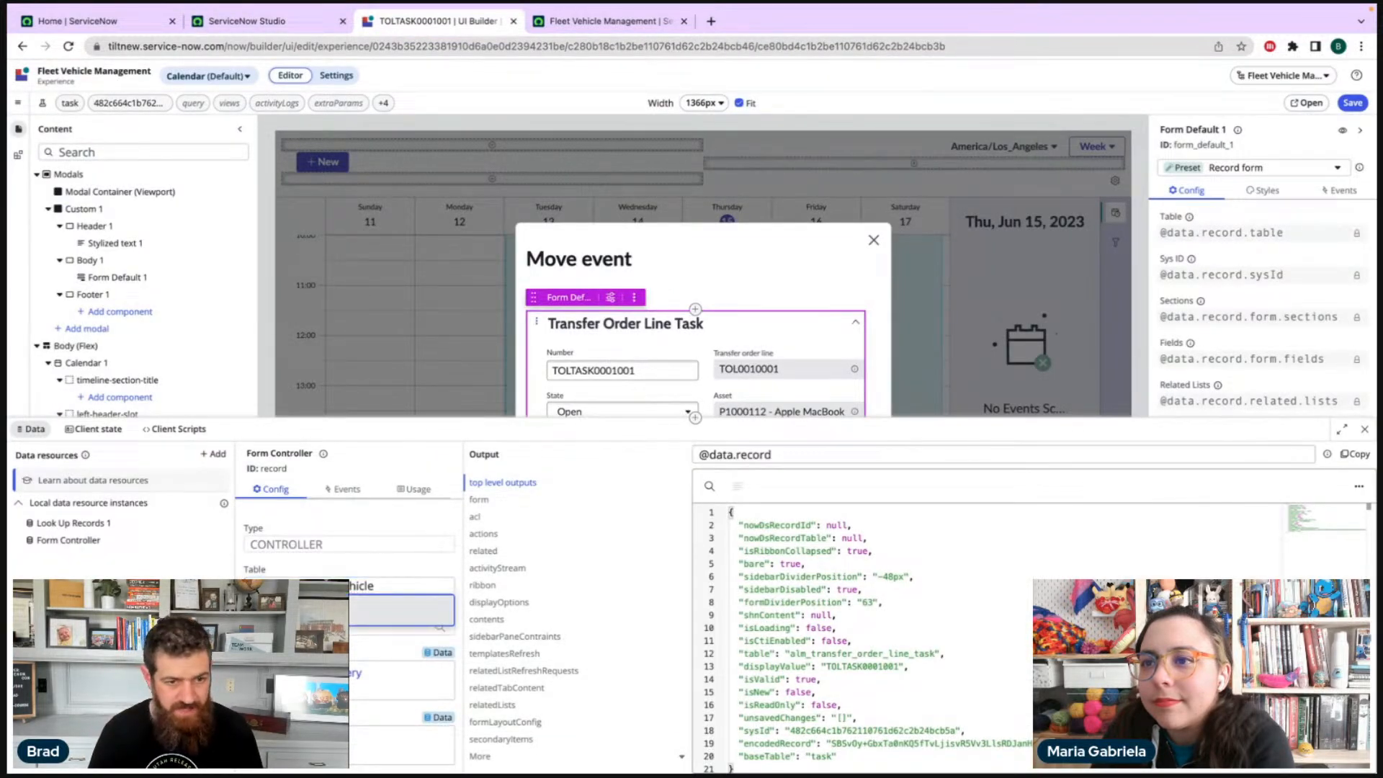
pyautogui.click(434, 623)
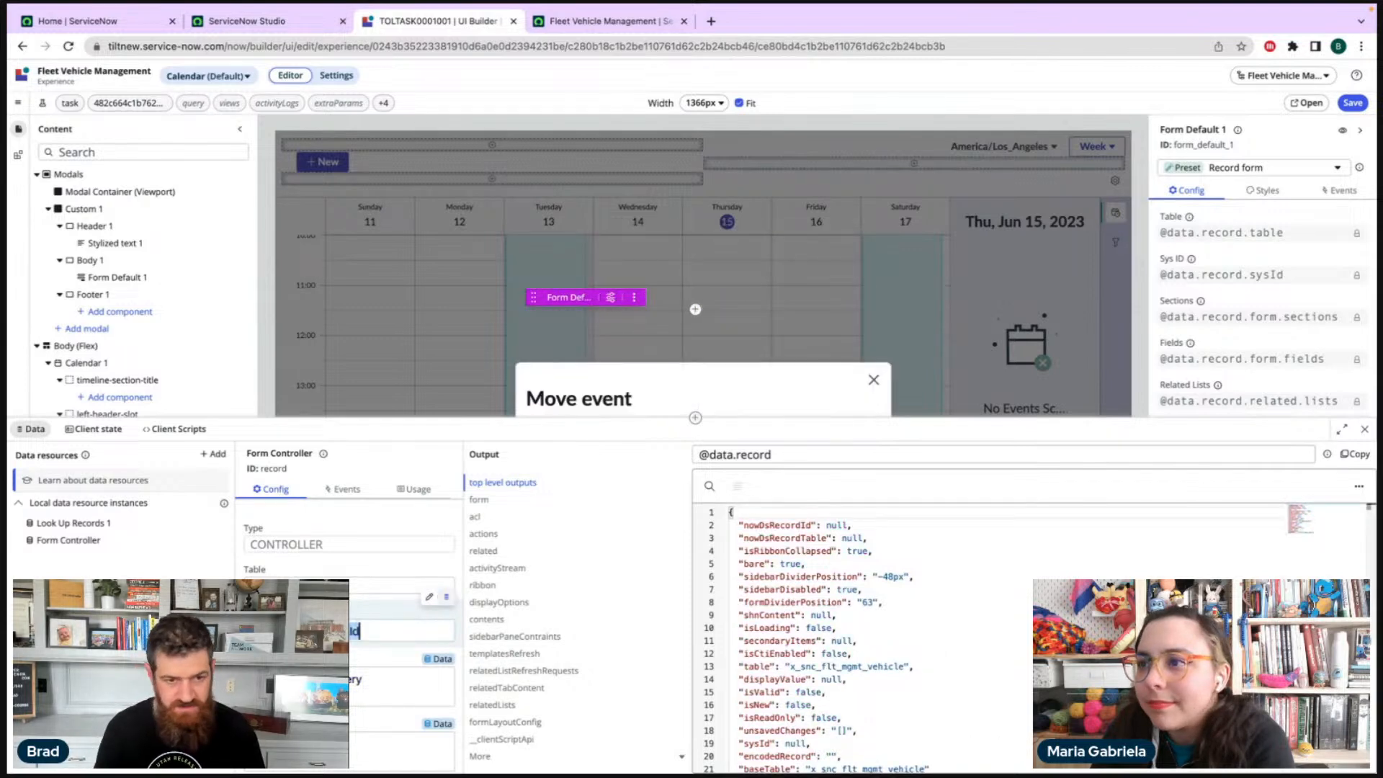
pyautogui.write('@st')
pyautogui.press('Return')
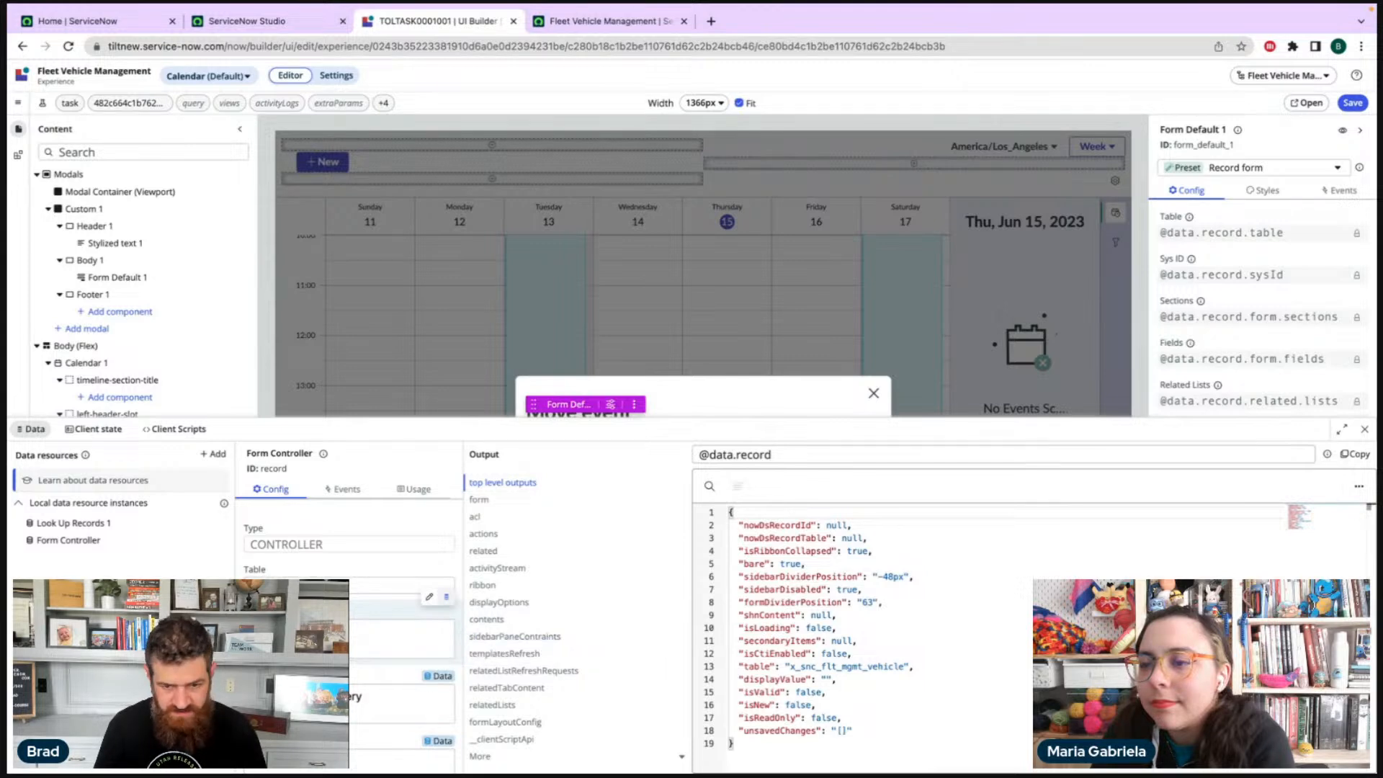
pyautogui.write('.')
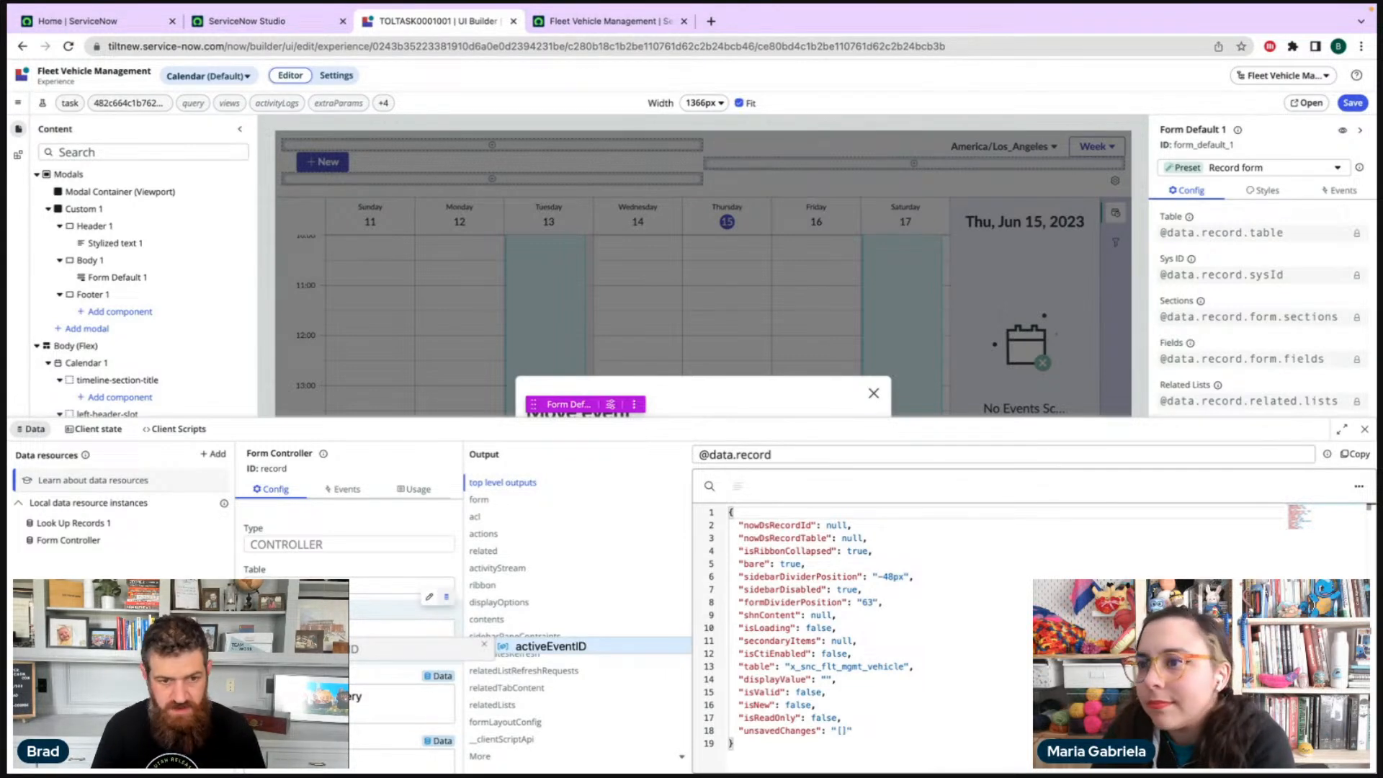
pyautogui.press('Return')
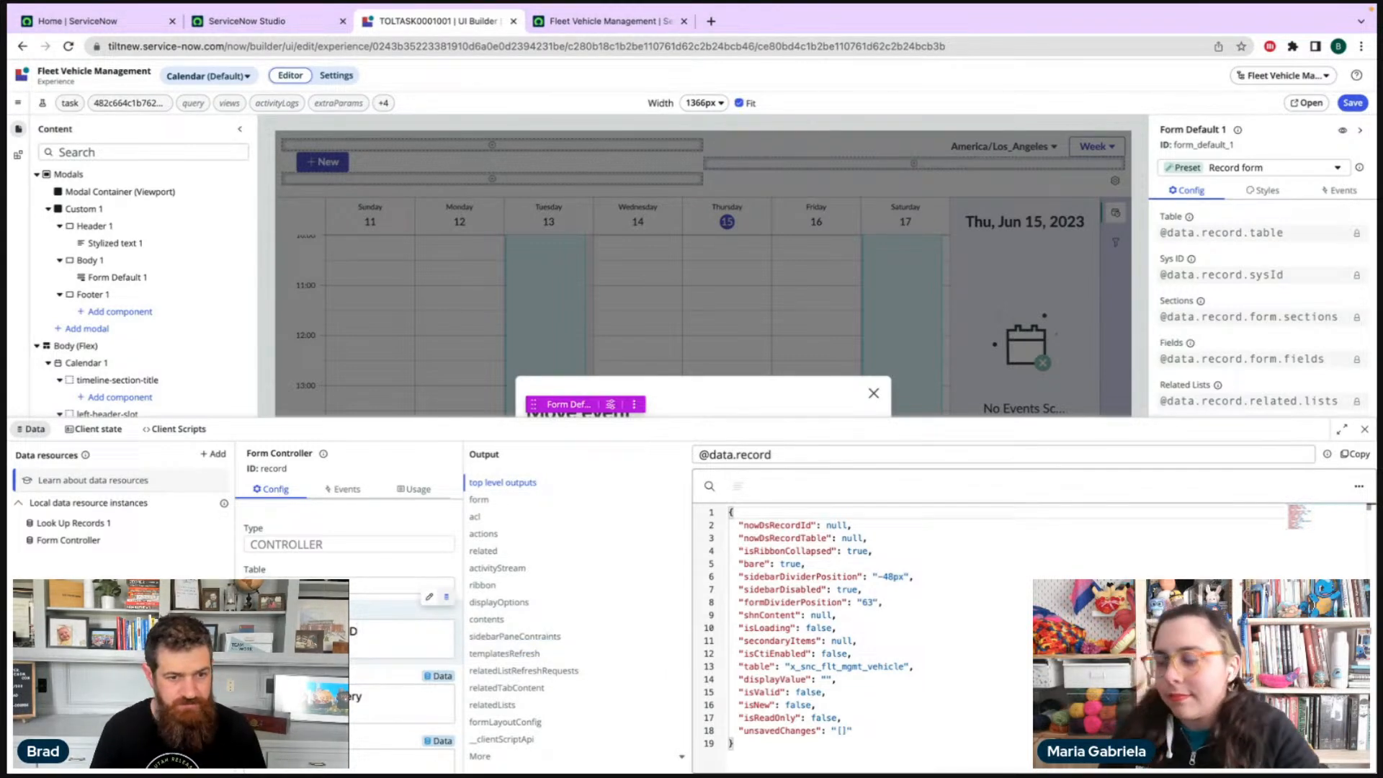
# - Clear the default data bindings from the Form Controller's remaining properties, including query, views, Activity Logs, extraParams and Screen
pyautogui.scroll(-2, 380, 609)
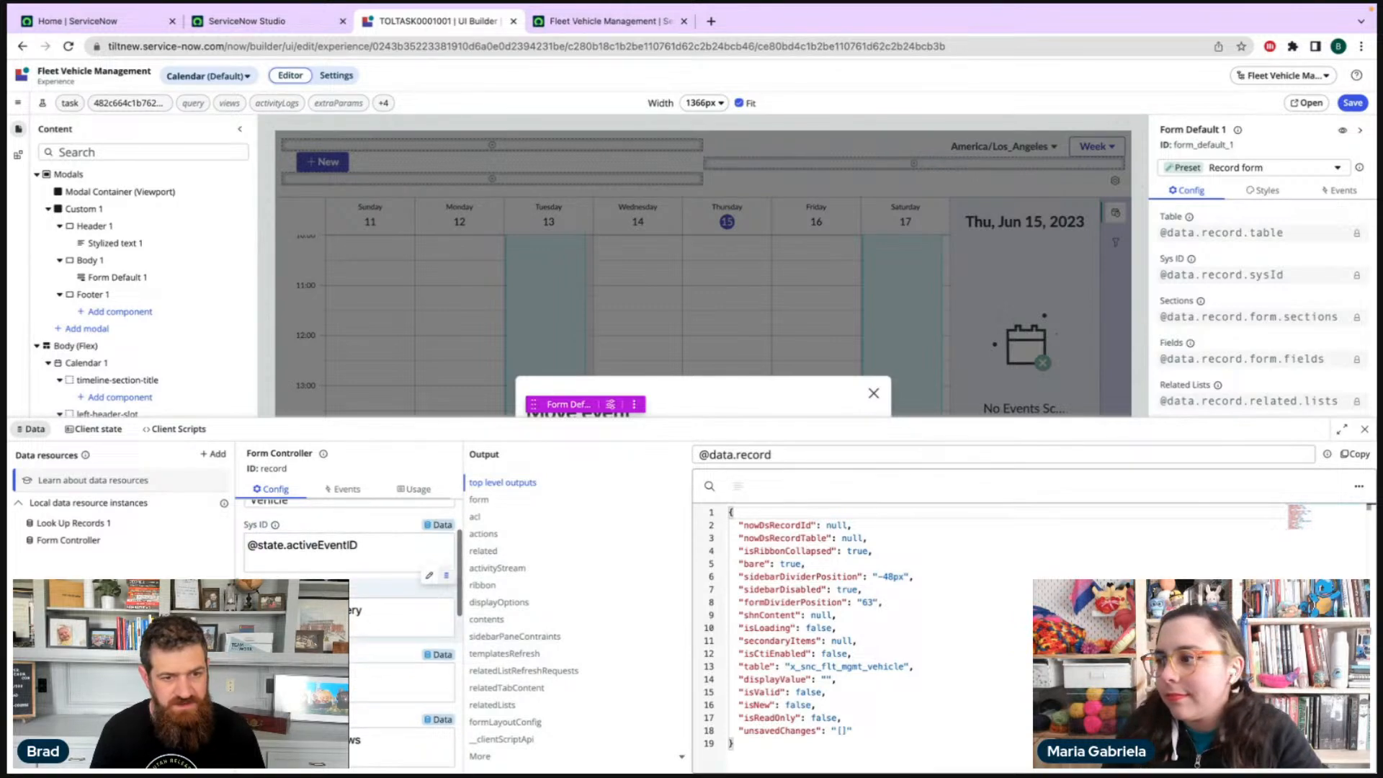
pyautogui.click(432, 579)
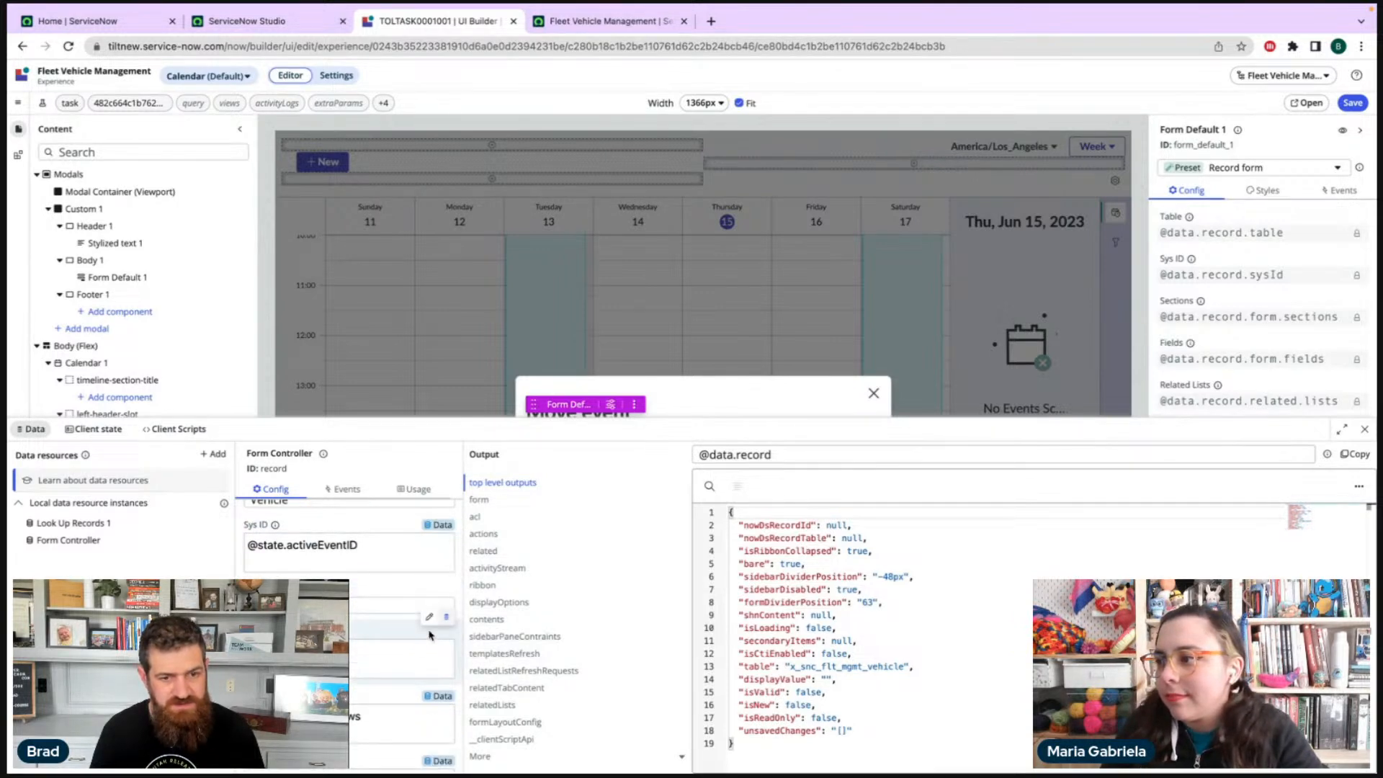
pyautogui.click(431, 619)
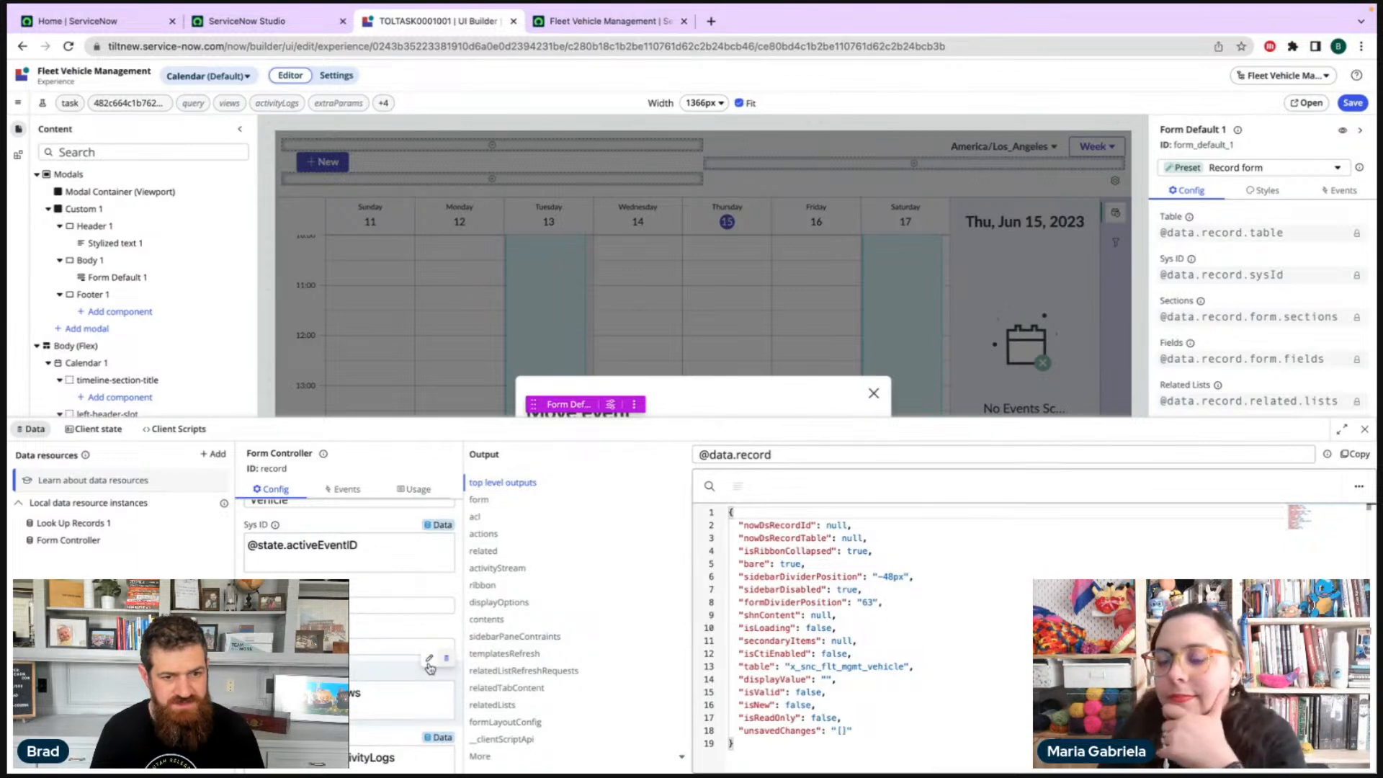
pyautogui.click(429, 660)
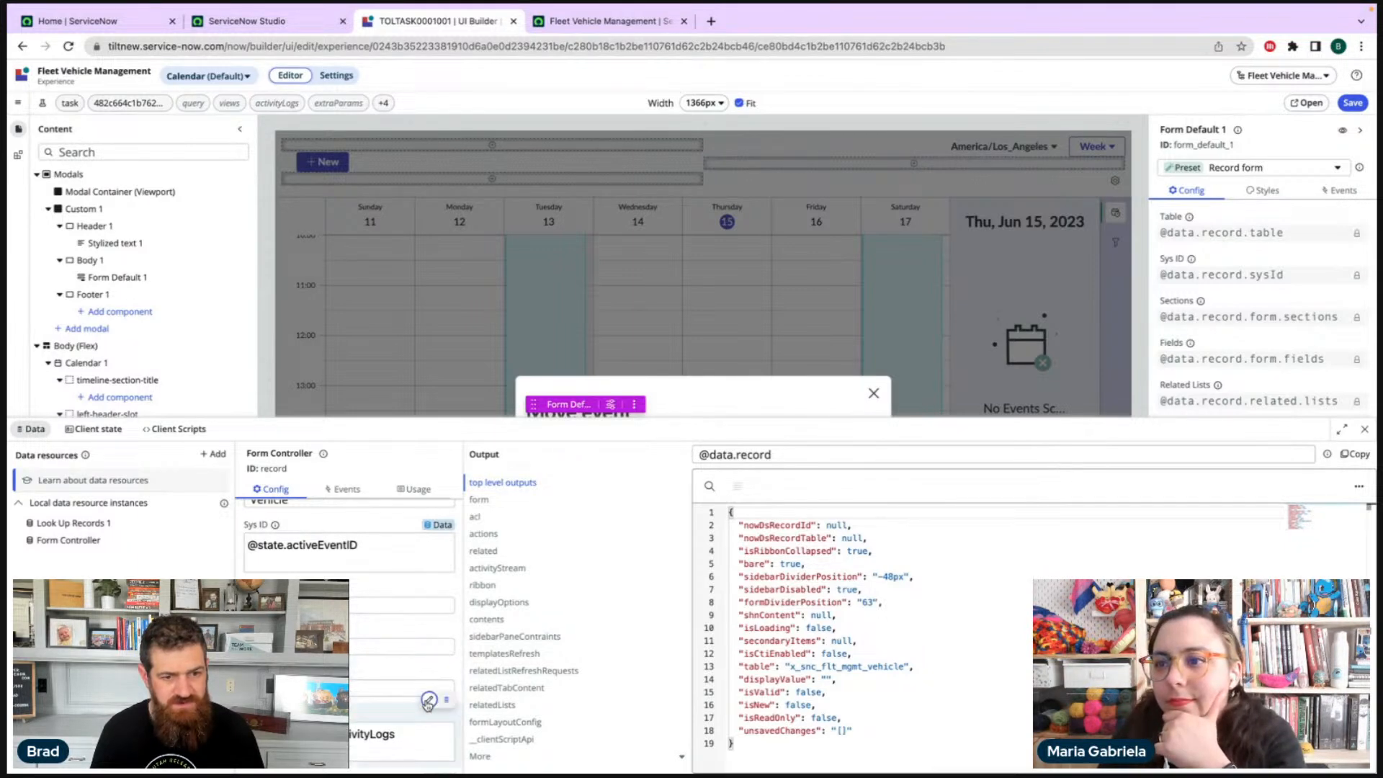
pyautogui.scroll(-3, 425, 685)
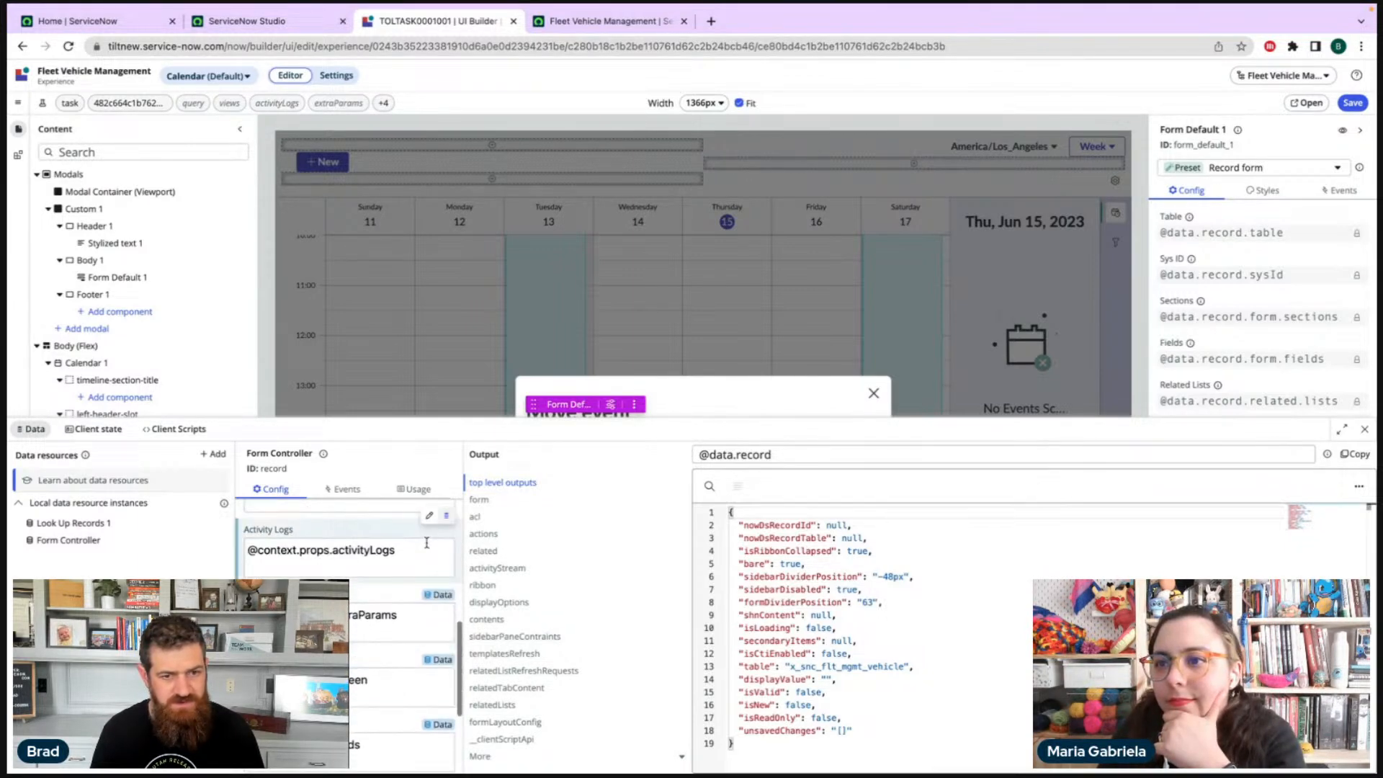
pyautogui.click(430, 516)
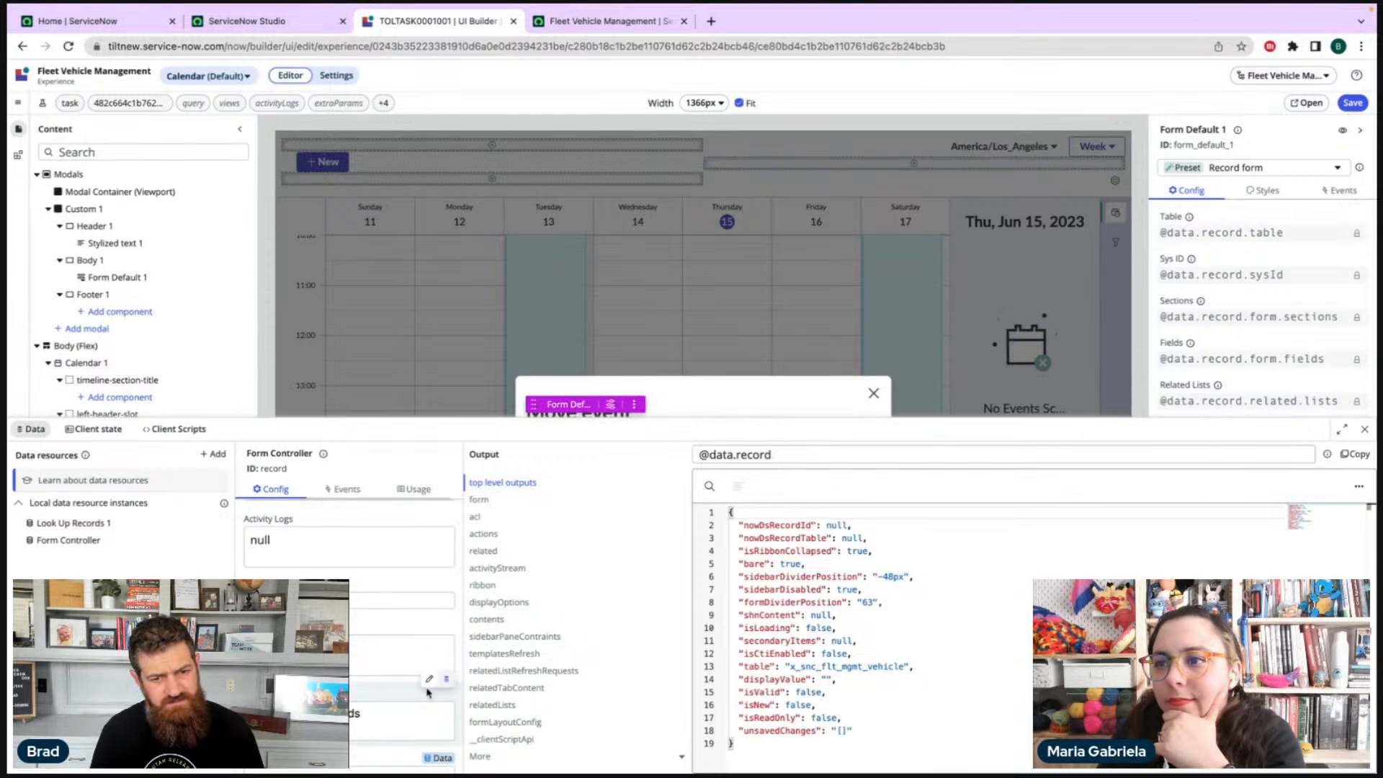
pyautogui.scroll(-1, 424, 648)
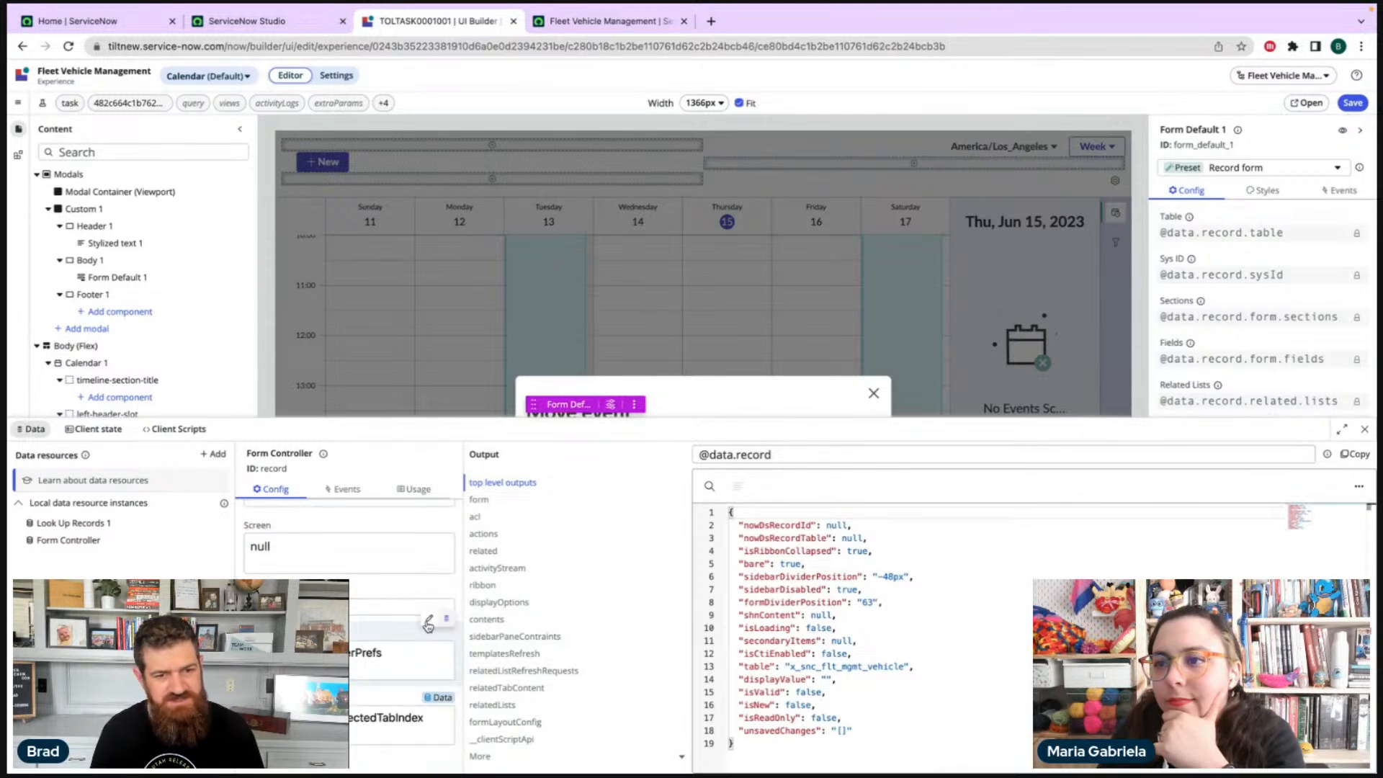
pyautogui.scroll(1, 419, 670)
pyautogui.scroll(2, 425, 670)
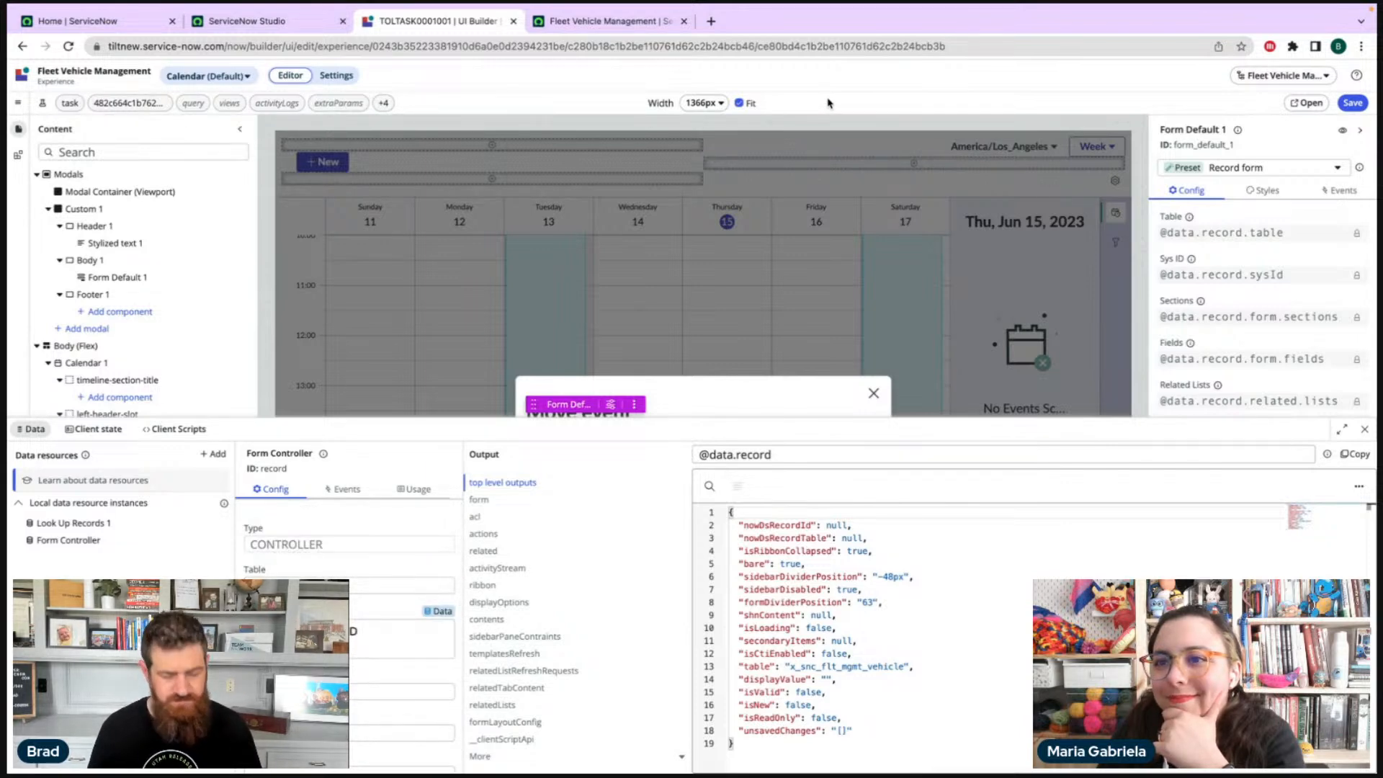
# - Close the data resources panel, save the calendar page and dismiss the Move event modal in the editor
pyautogui.click(1365, 429)
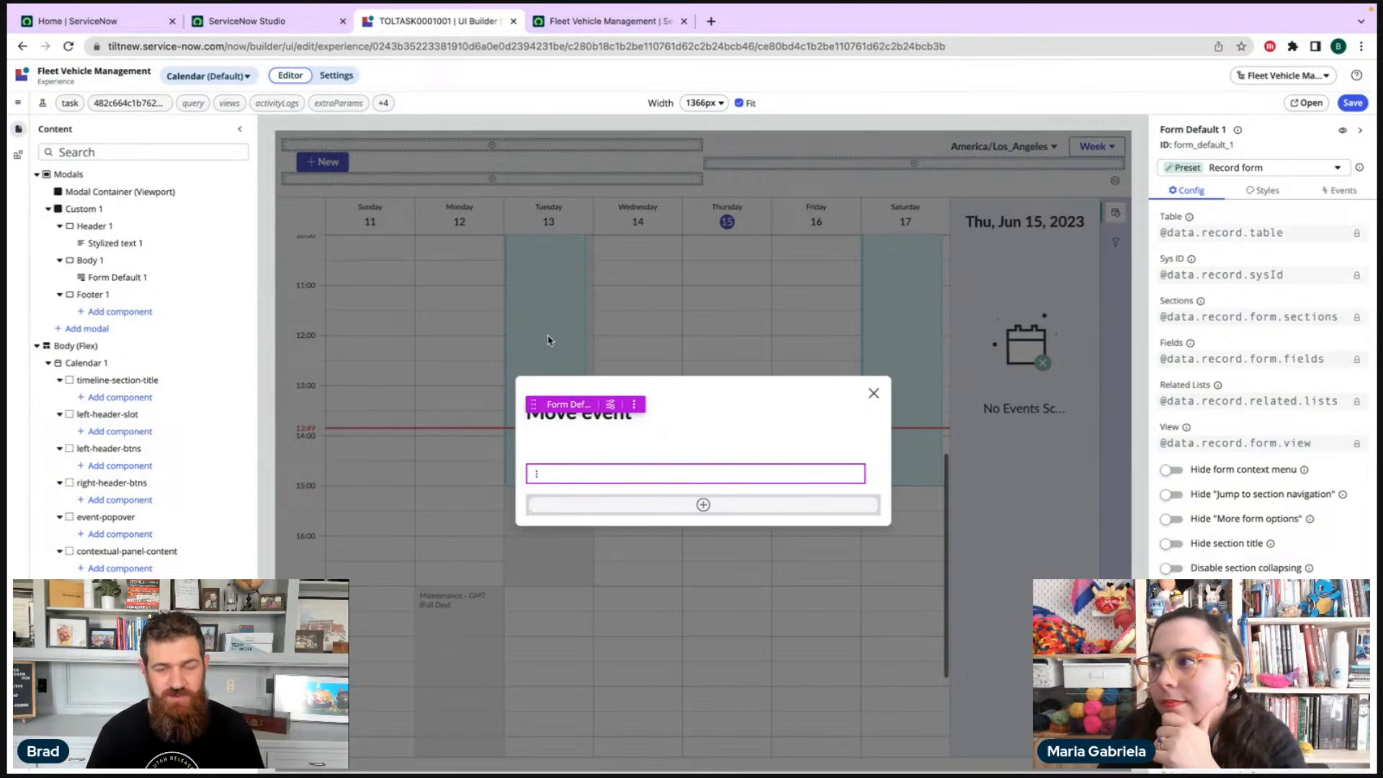
pyautogui.click(831, 417)
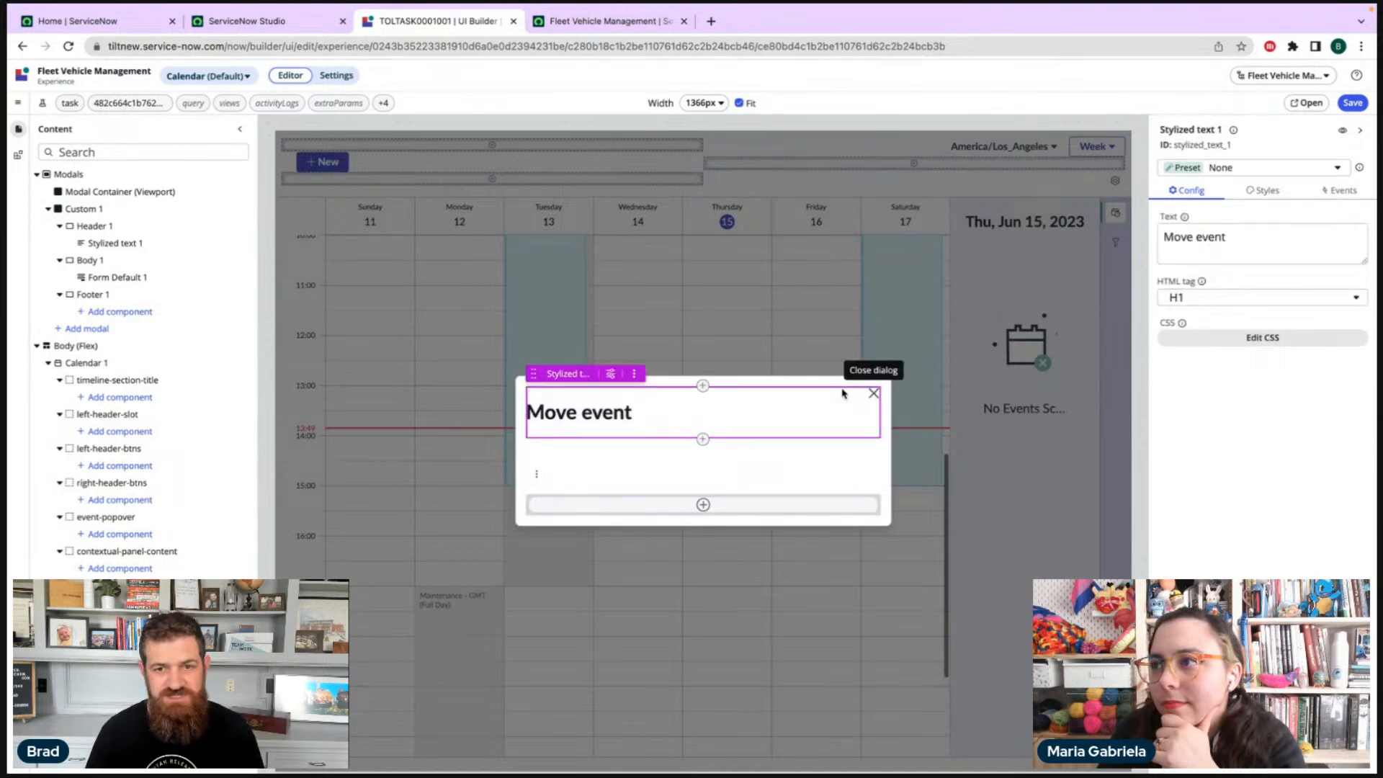
pyautogui.hotkey('ctrl', 's')
pyautogui.click(609, 21)
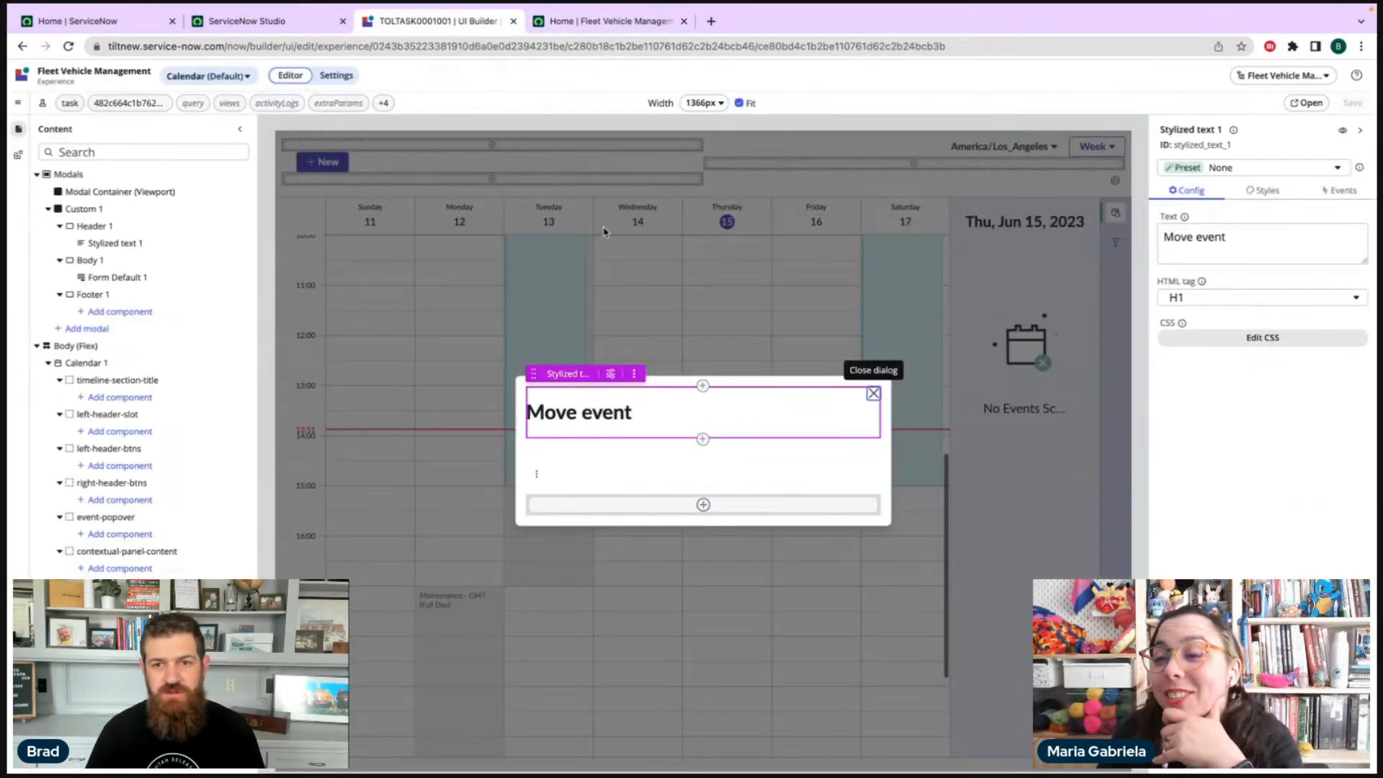
pyautogui.click(874, 394)
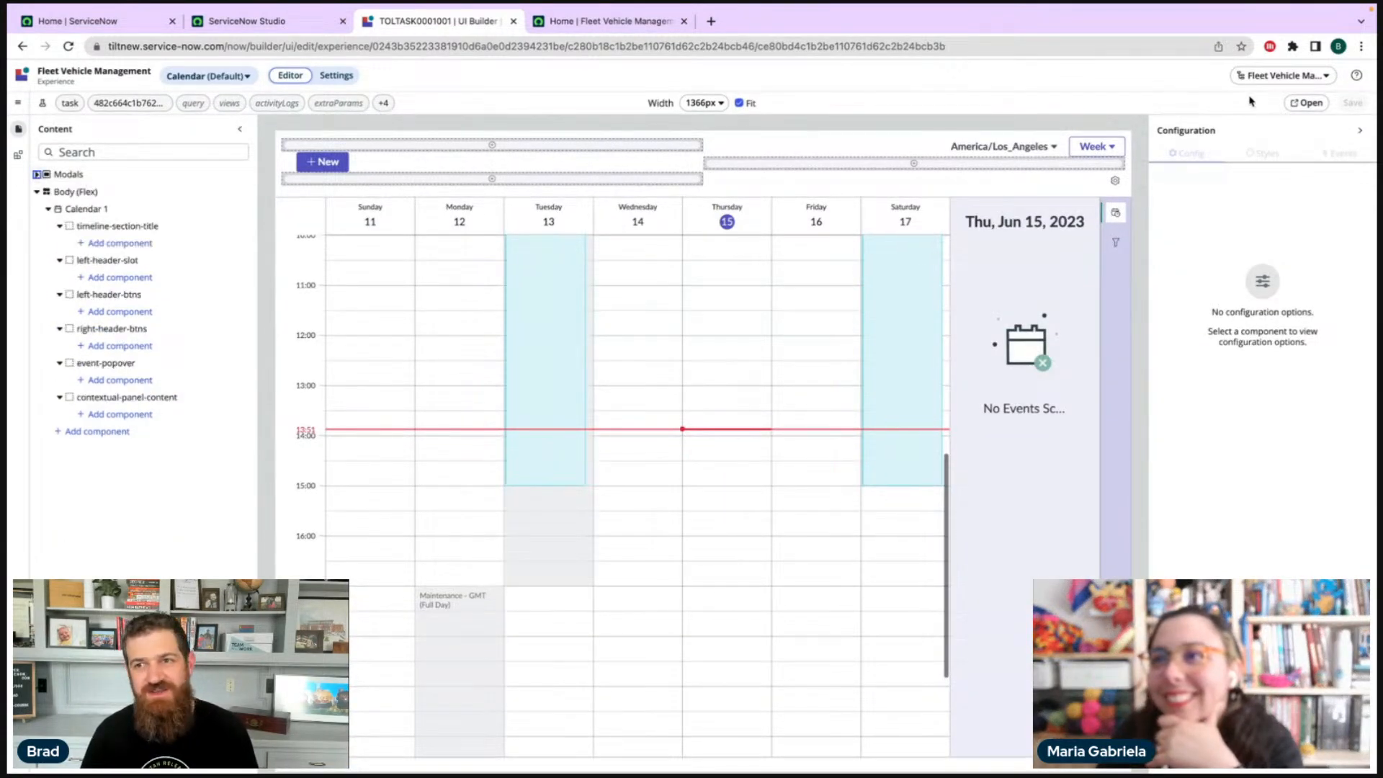
# - Open the live calendar in place of the old preview and check the modal form of the 2021 Chevrolet Tahoe Tire Rotation event
pyautogui.click(1306, 102)
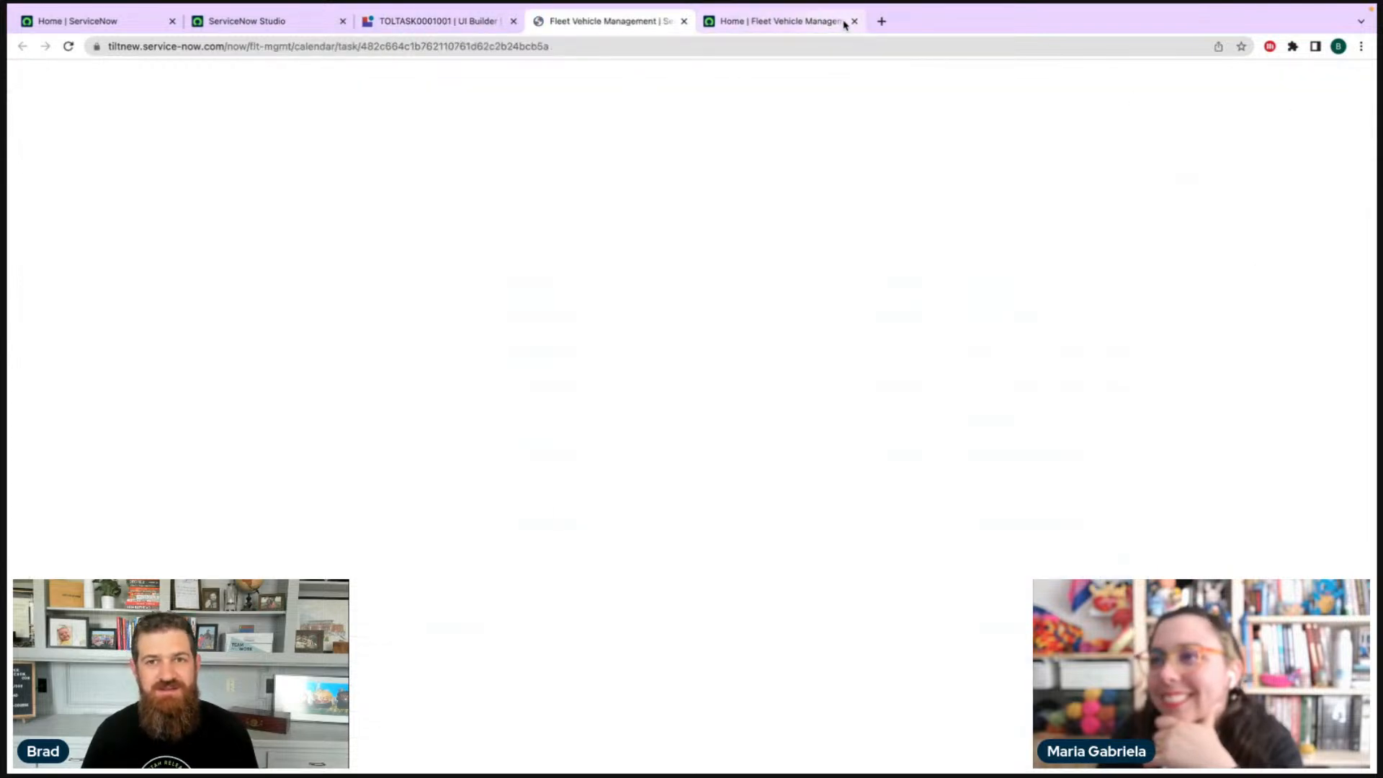
pyautogui.click(840, 21)
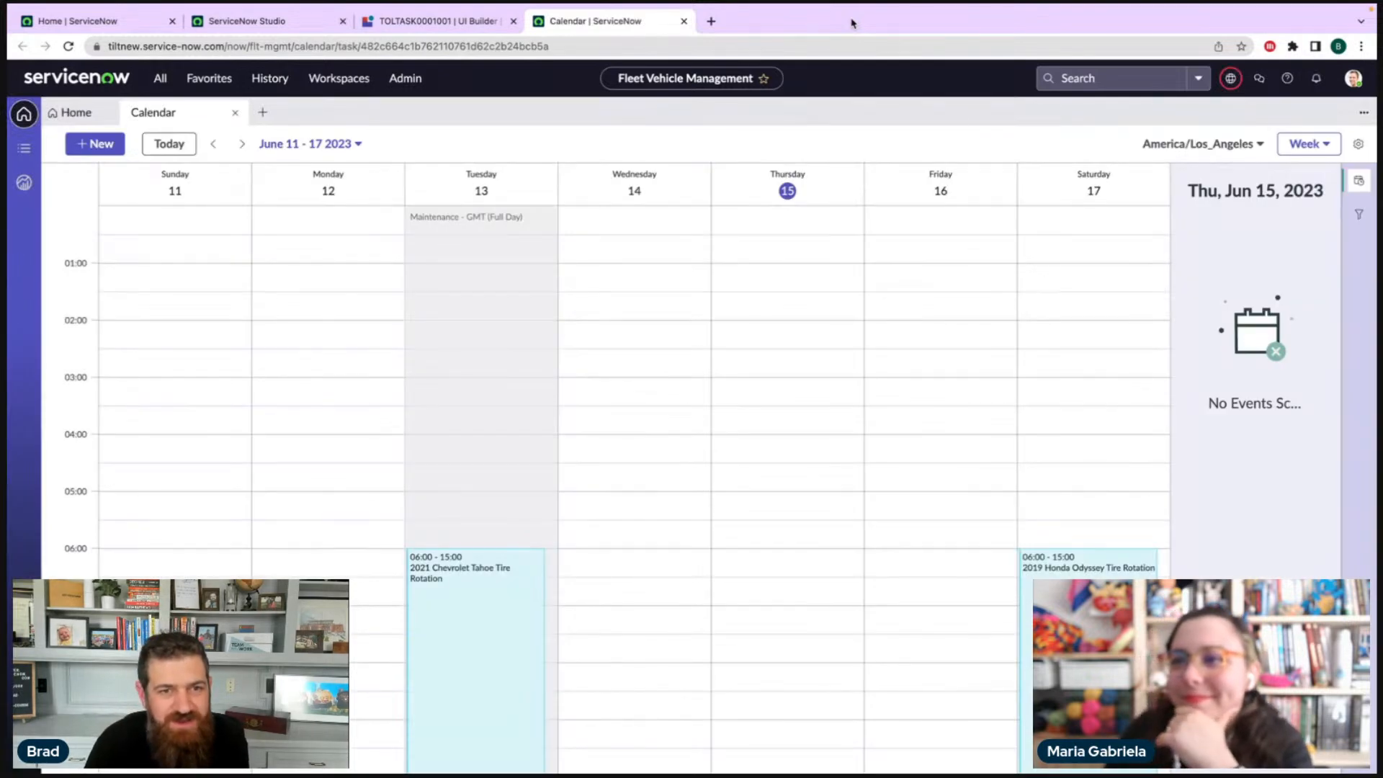
pyautogui.scroll(-5, 708, 435)
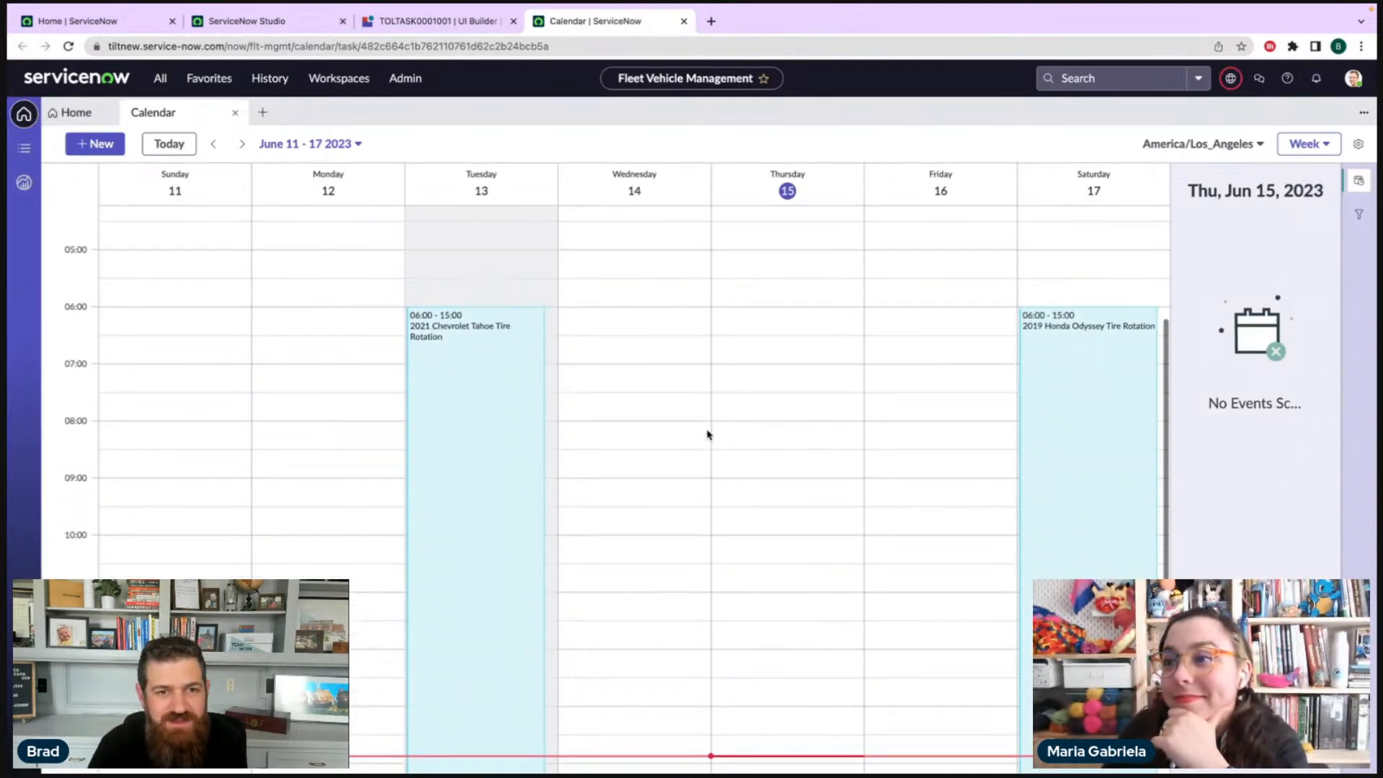
pyautogui.click(472, 392)
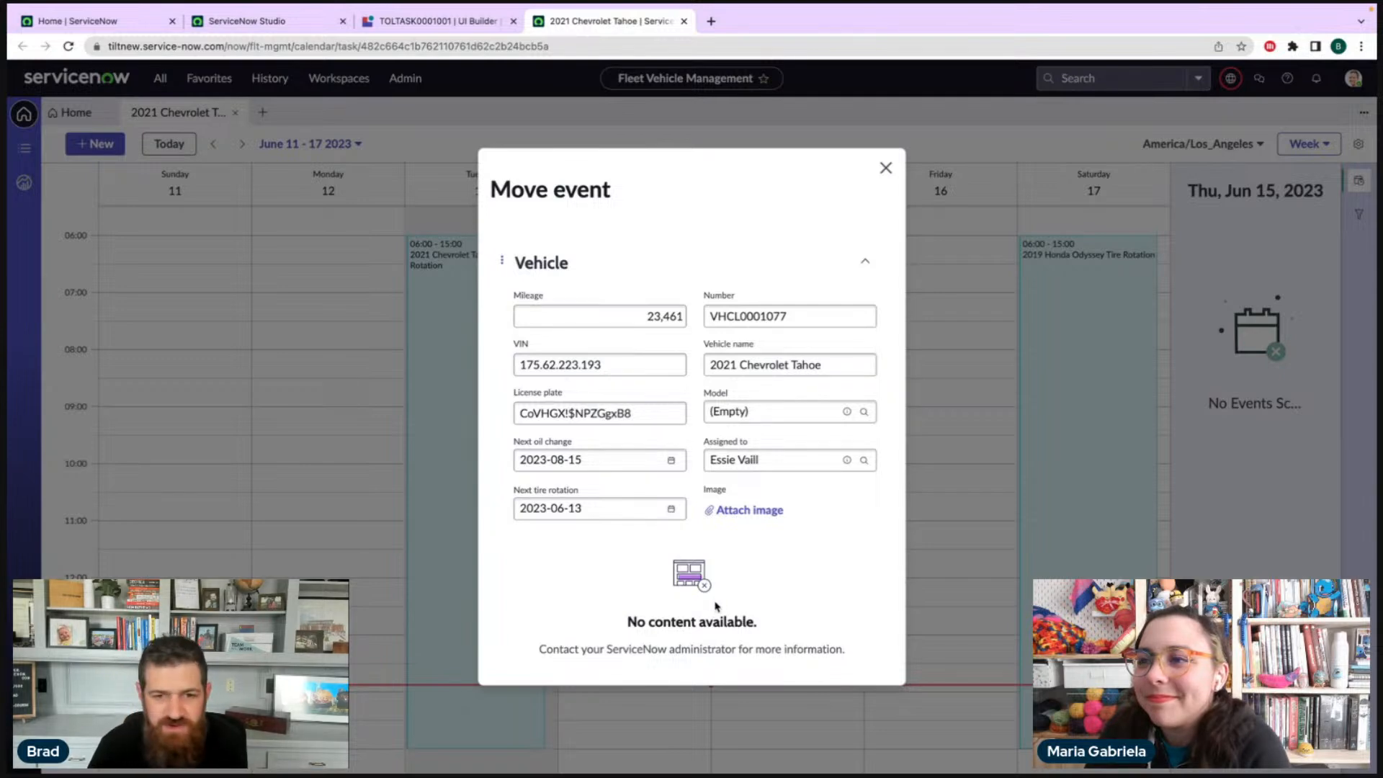
pyautogui.click(886, 169)
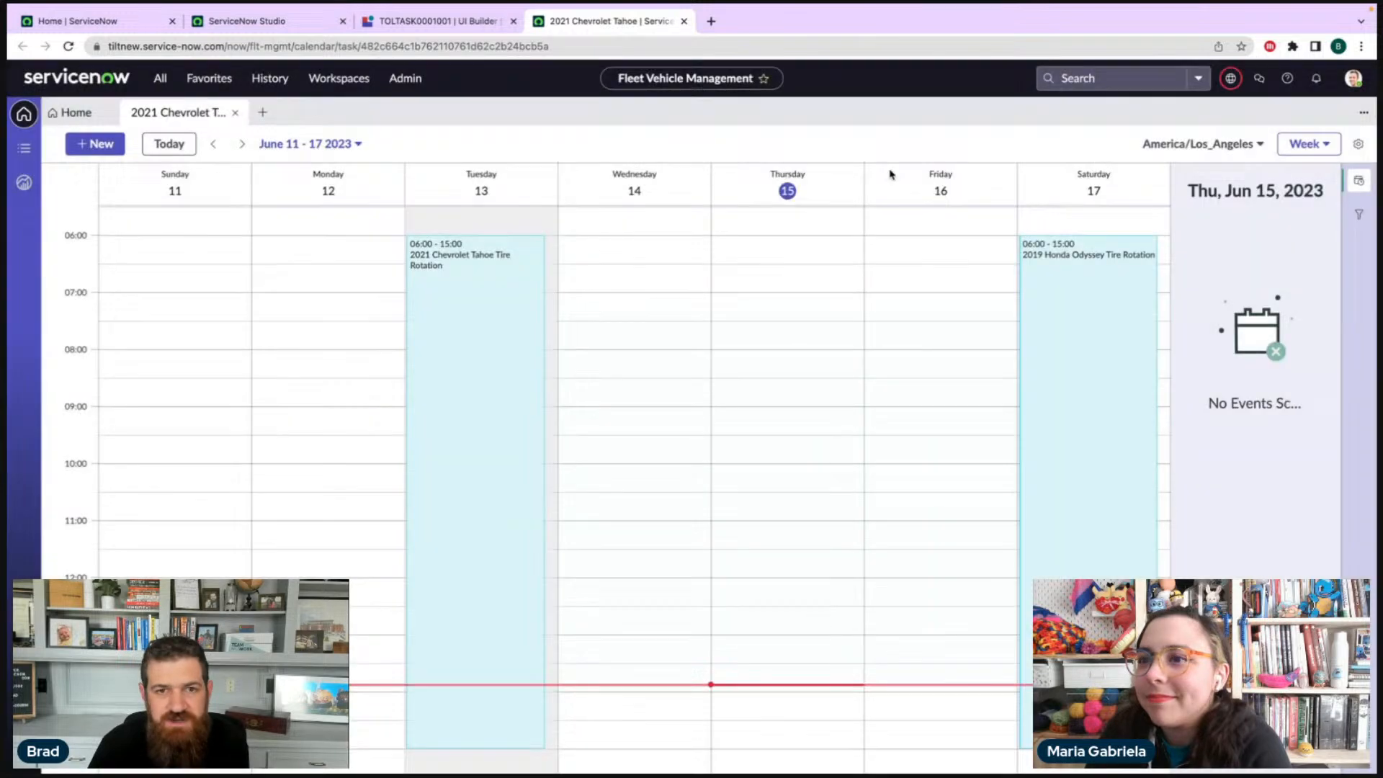
# - Add an Action bar component to Footer 1 of the Custom 1 modal in UI Builder and save the page
pyautogui.click(453, 21)
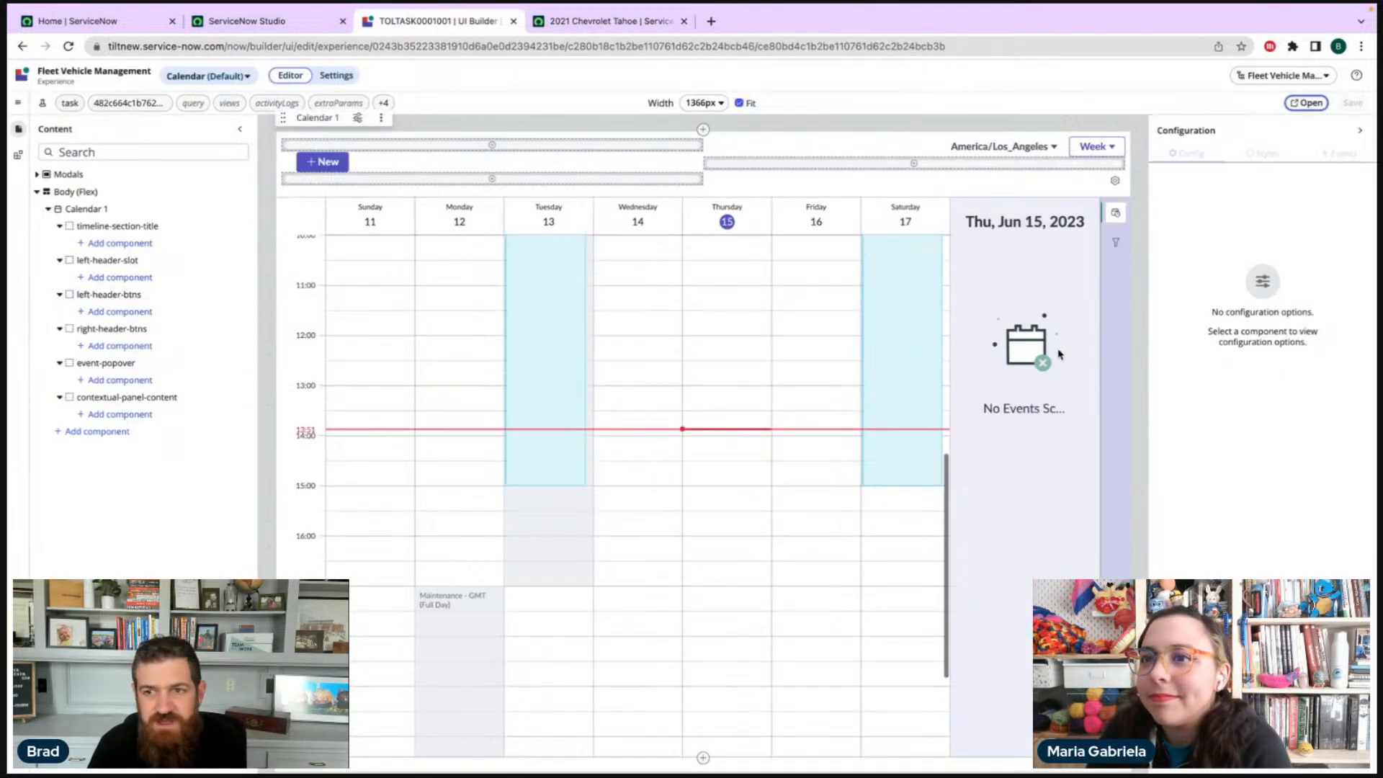
pyautogui.click(36, 174)
pyautogui.click(128, 317)
pyautogui.click(336, 240)
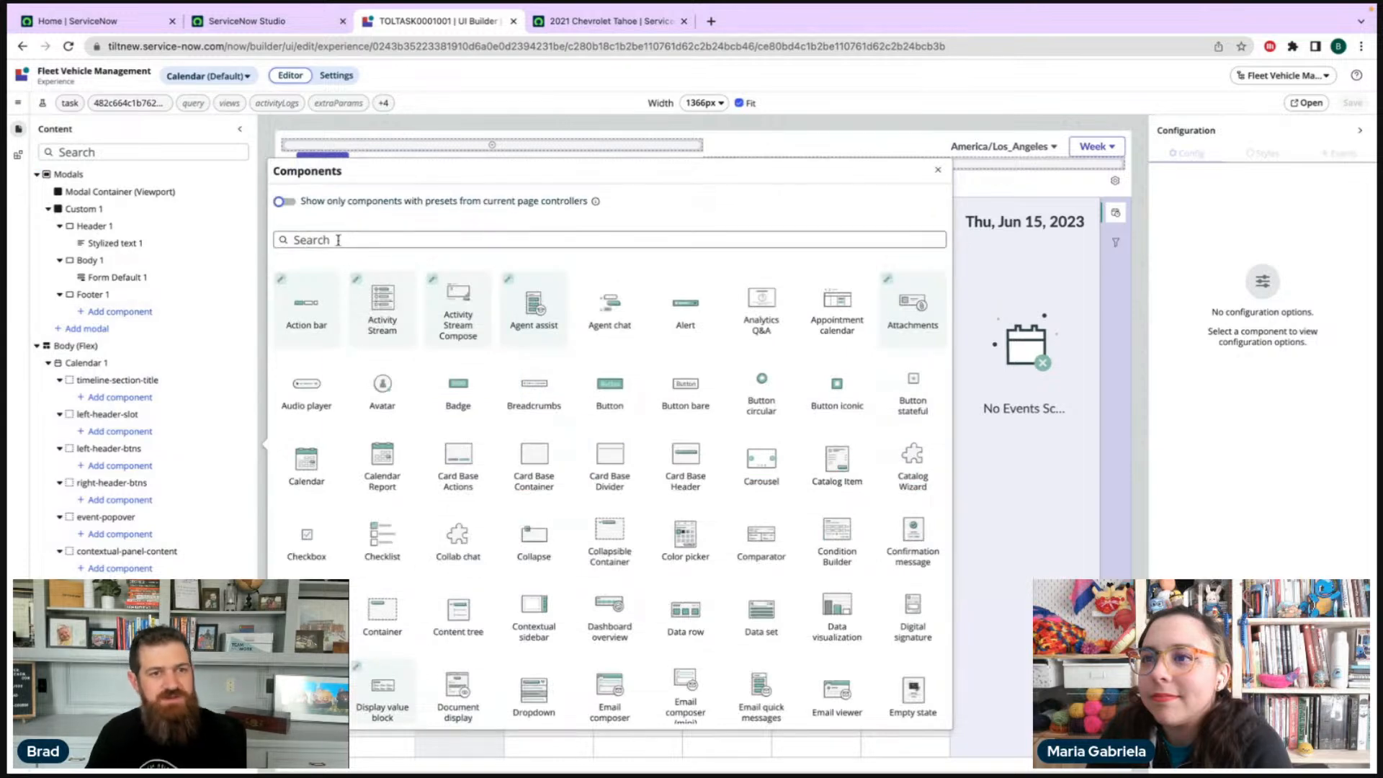
pyautogui.write('acti')
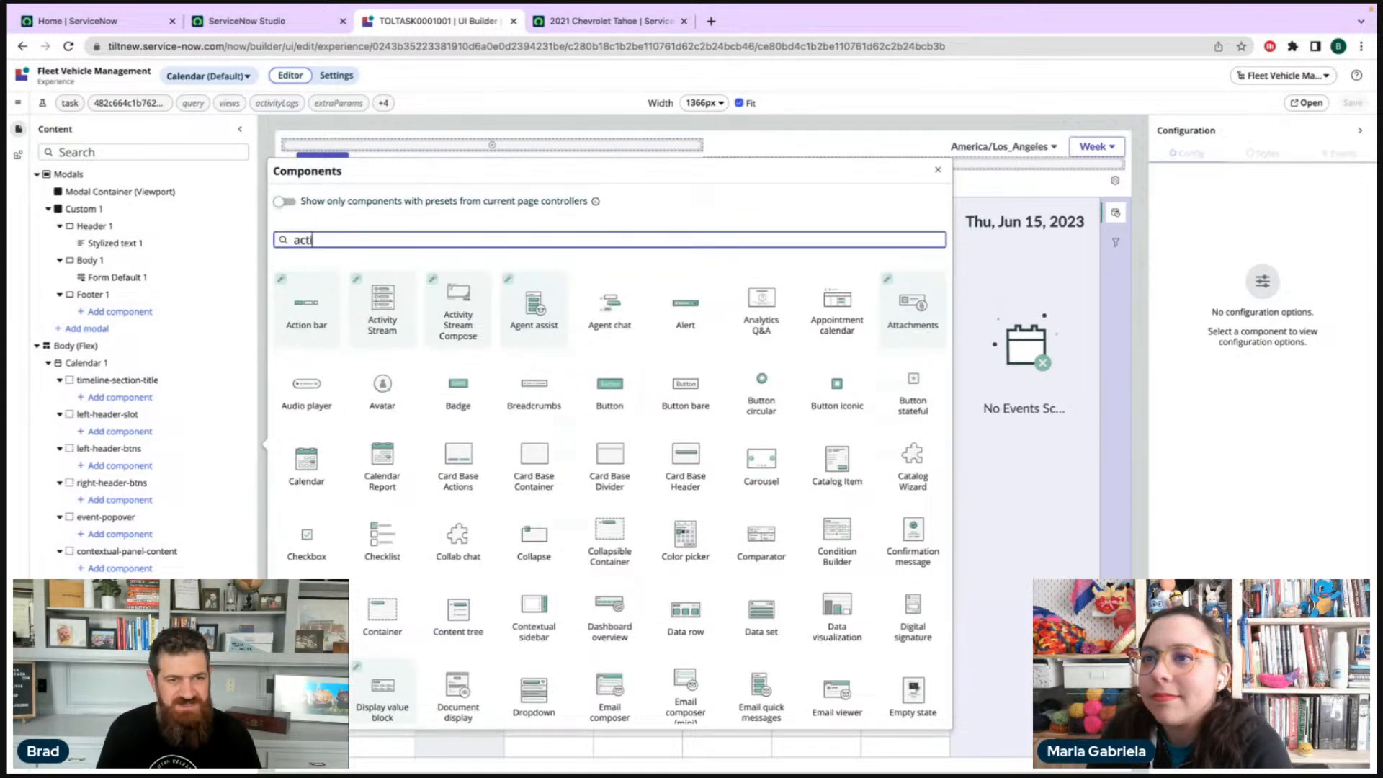
pyautogui.write('o')
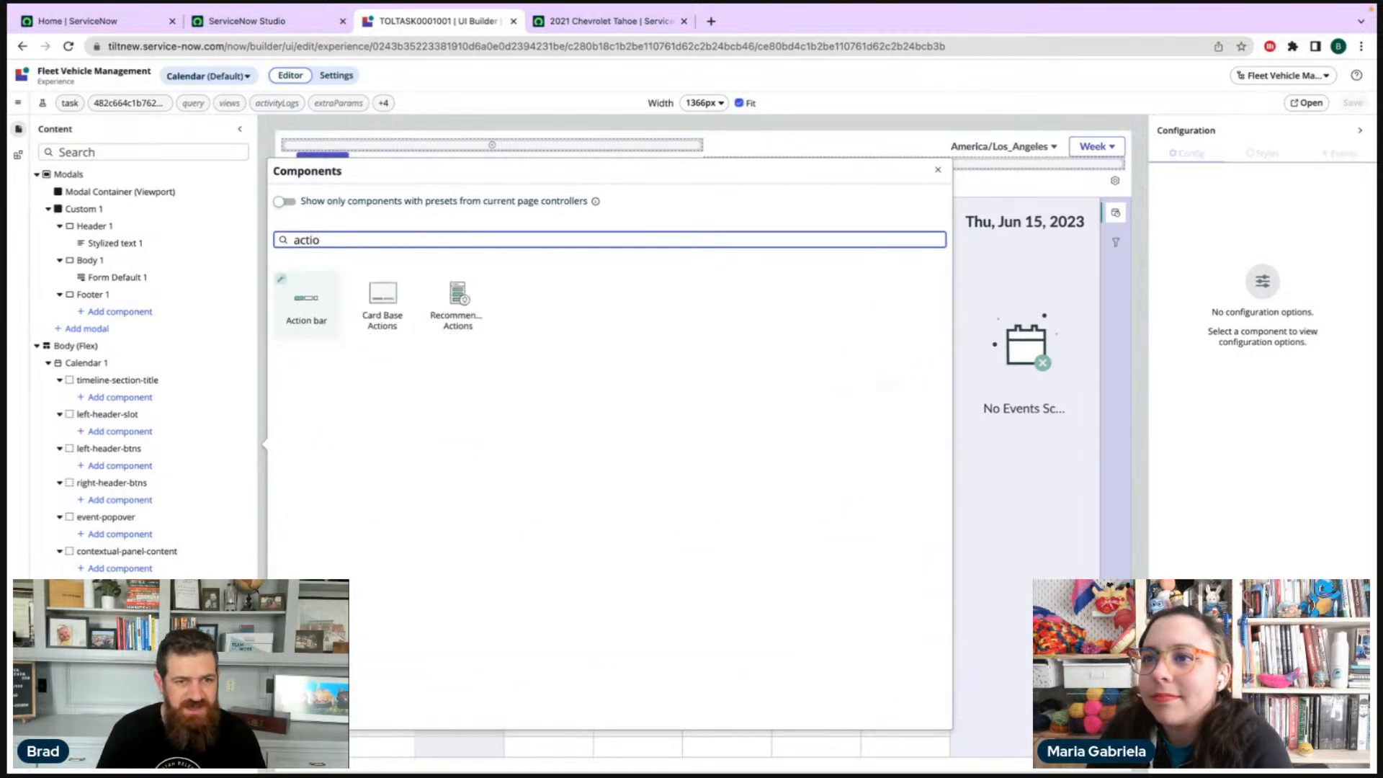
pyautogui.click(281, 313)
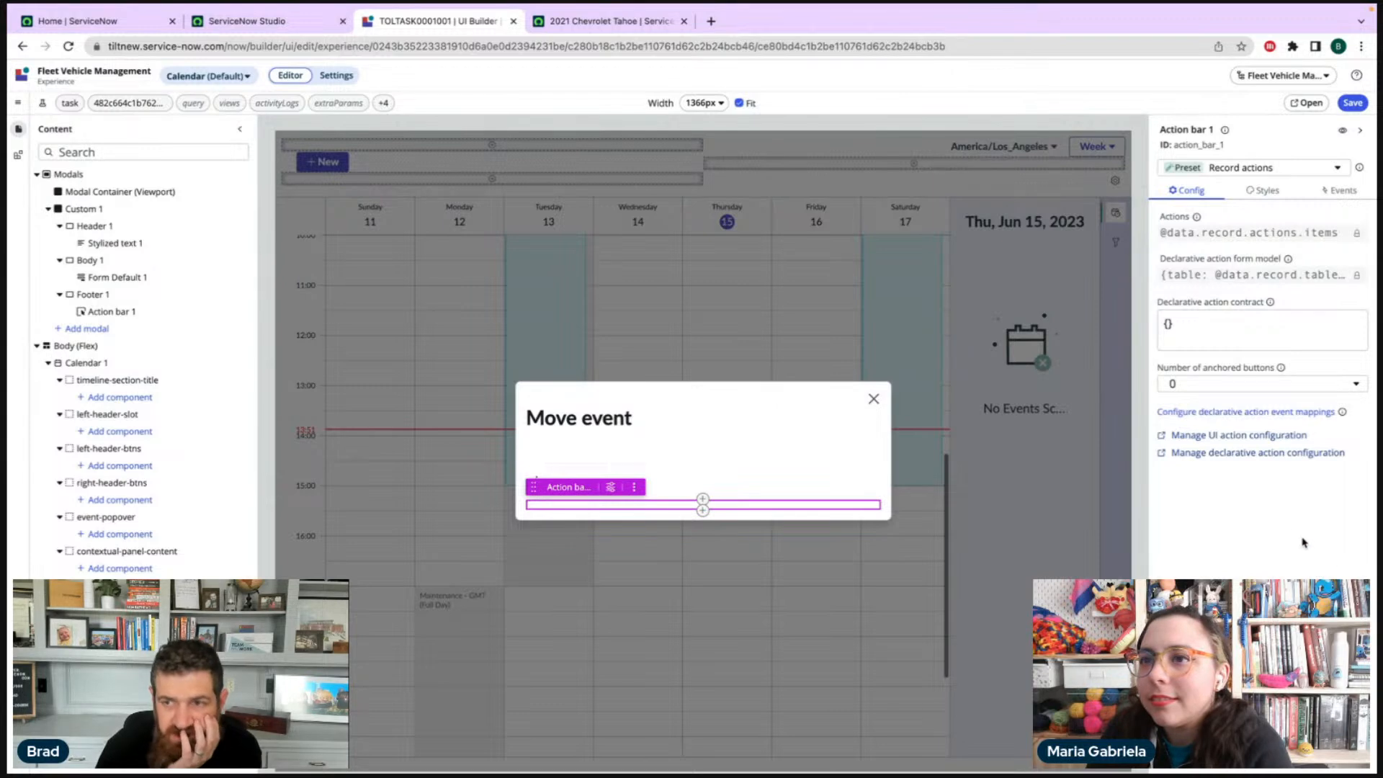
pyautogui.hotkey('ctrl', 's')
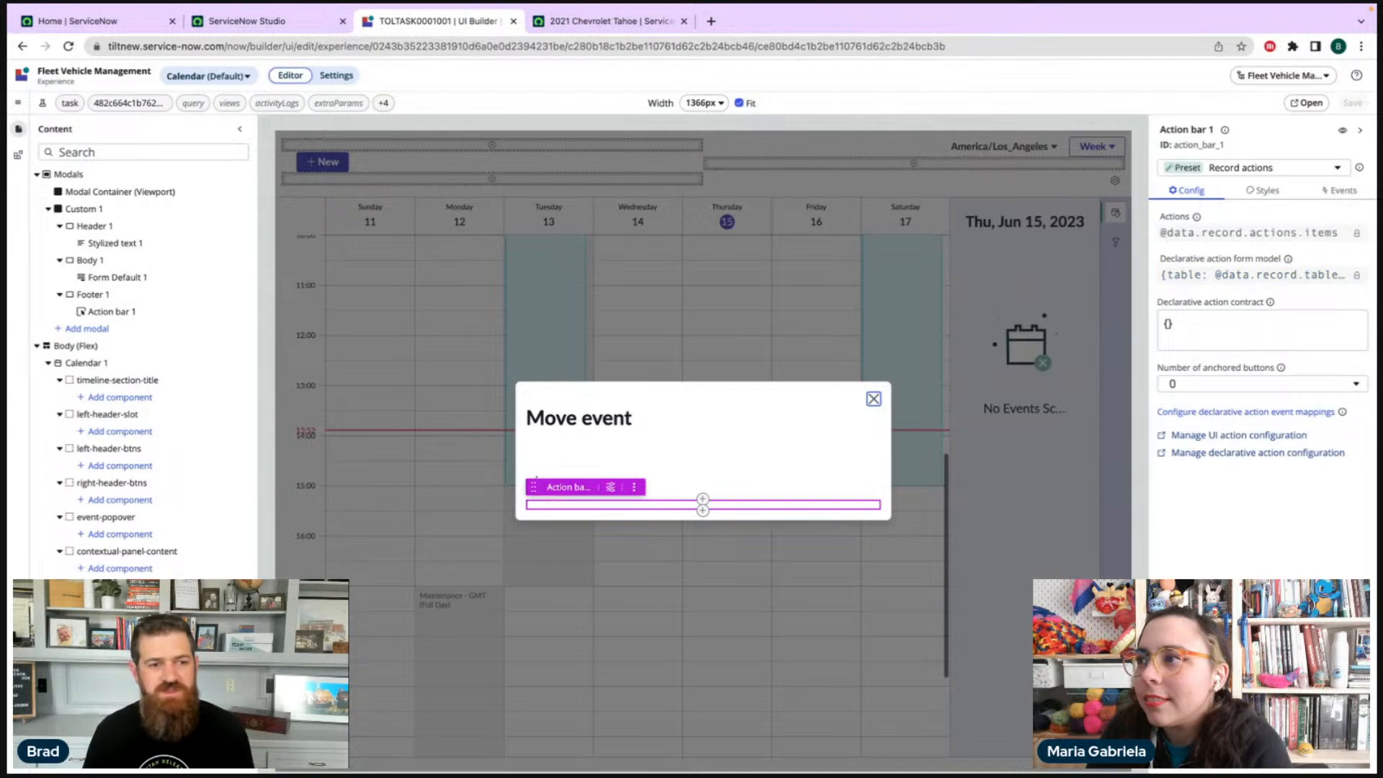
# - Reload the live calendar and open the 2021 Chevrolet Tahoe Tire Rotation event's modal form
pyautogui.click(572, 21)
pyautogui.hotkey('ctrl', 'r')
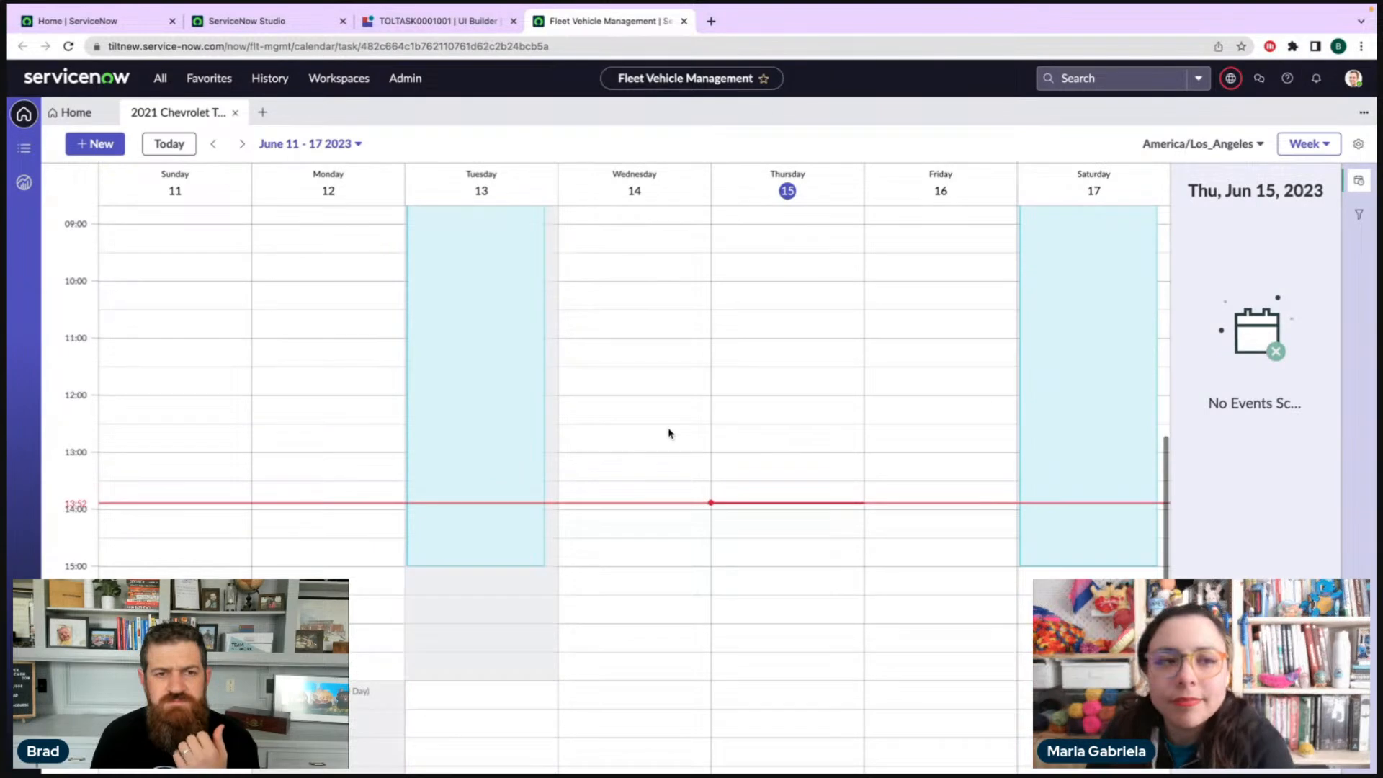
pyautogui.moveTo(487, 401); pyautogui.dragTo(487, 393)
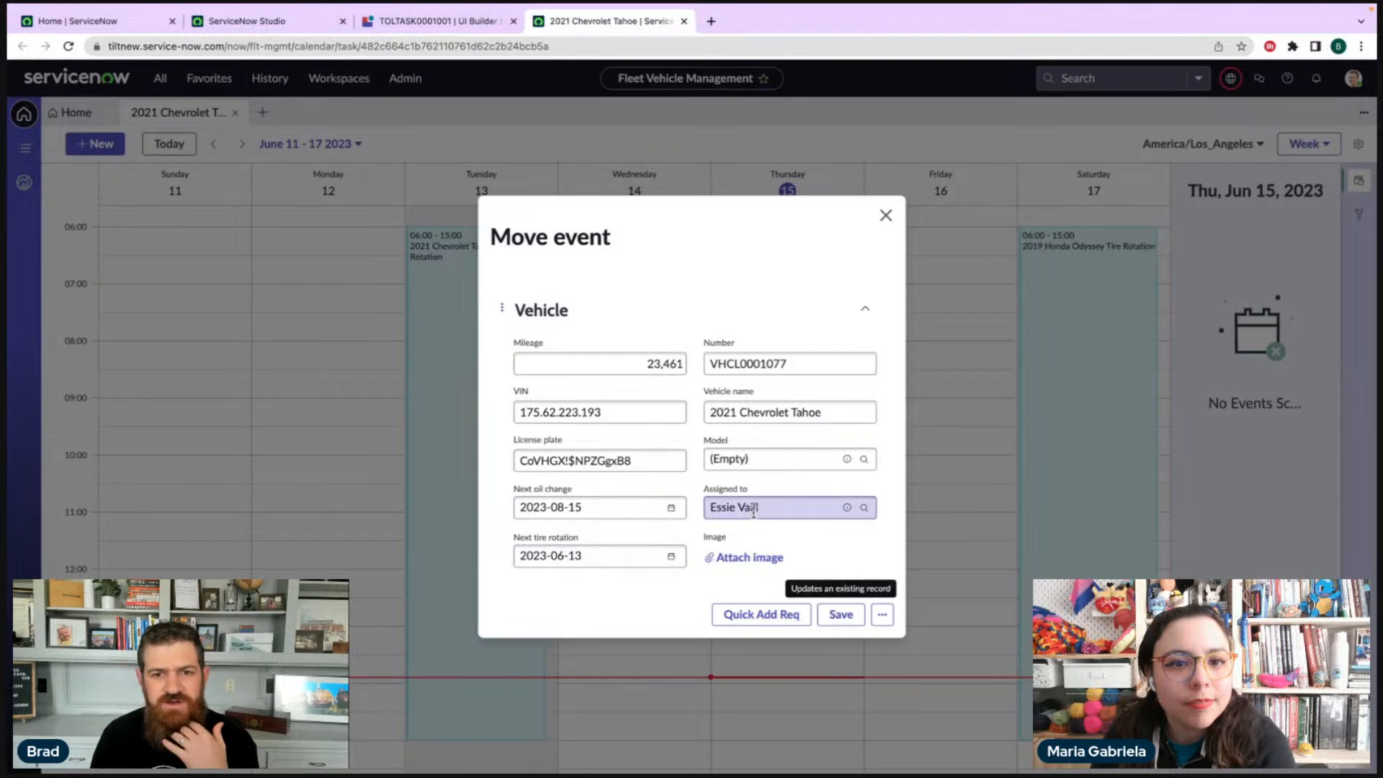
# - Set the vehicle's Next tire rotation to 2023-06-14, save the record, close the modal and check the event's day in the calendar
pyautogui.click(604, 556)
pyautogui.write('4')
pyautogui.click(581, 612)
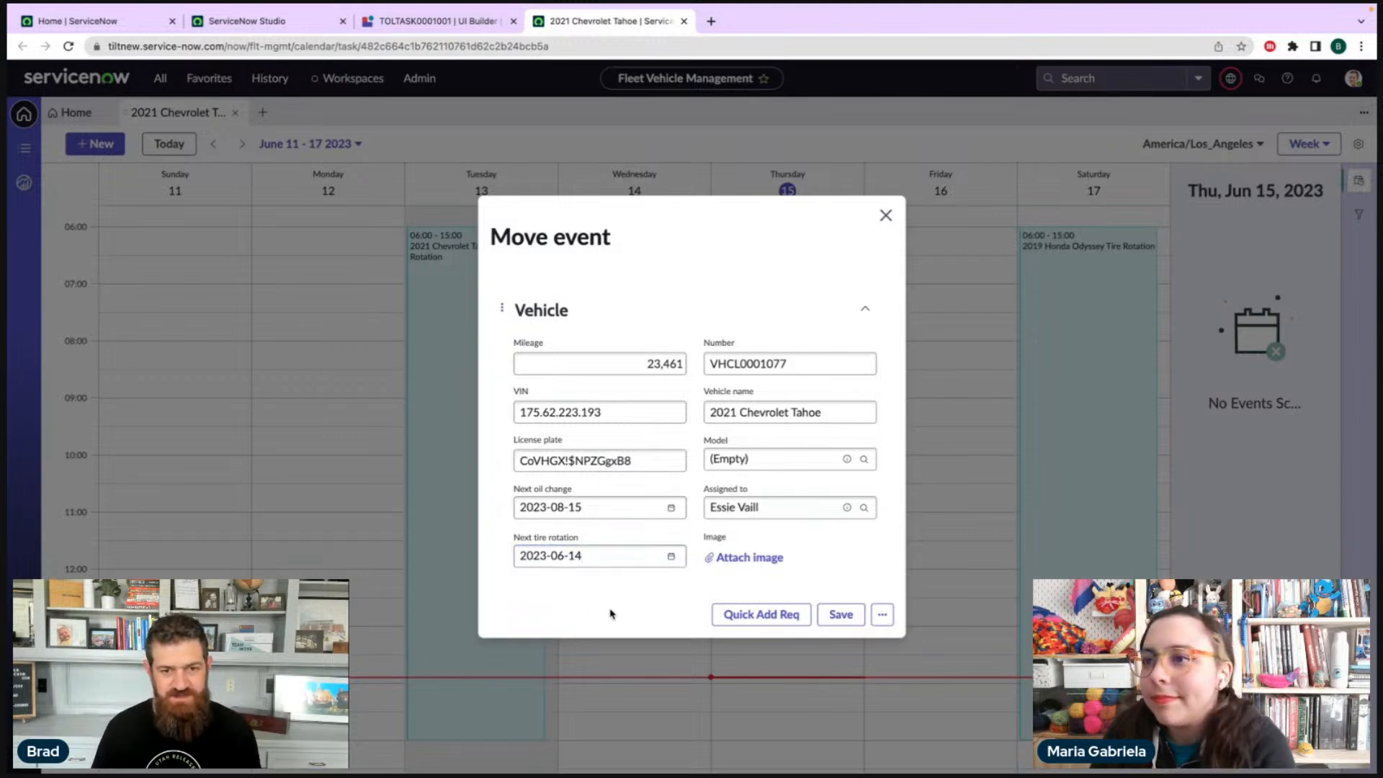
pyautogui.click(840, 624)
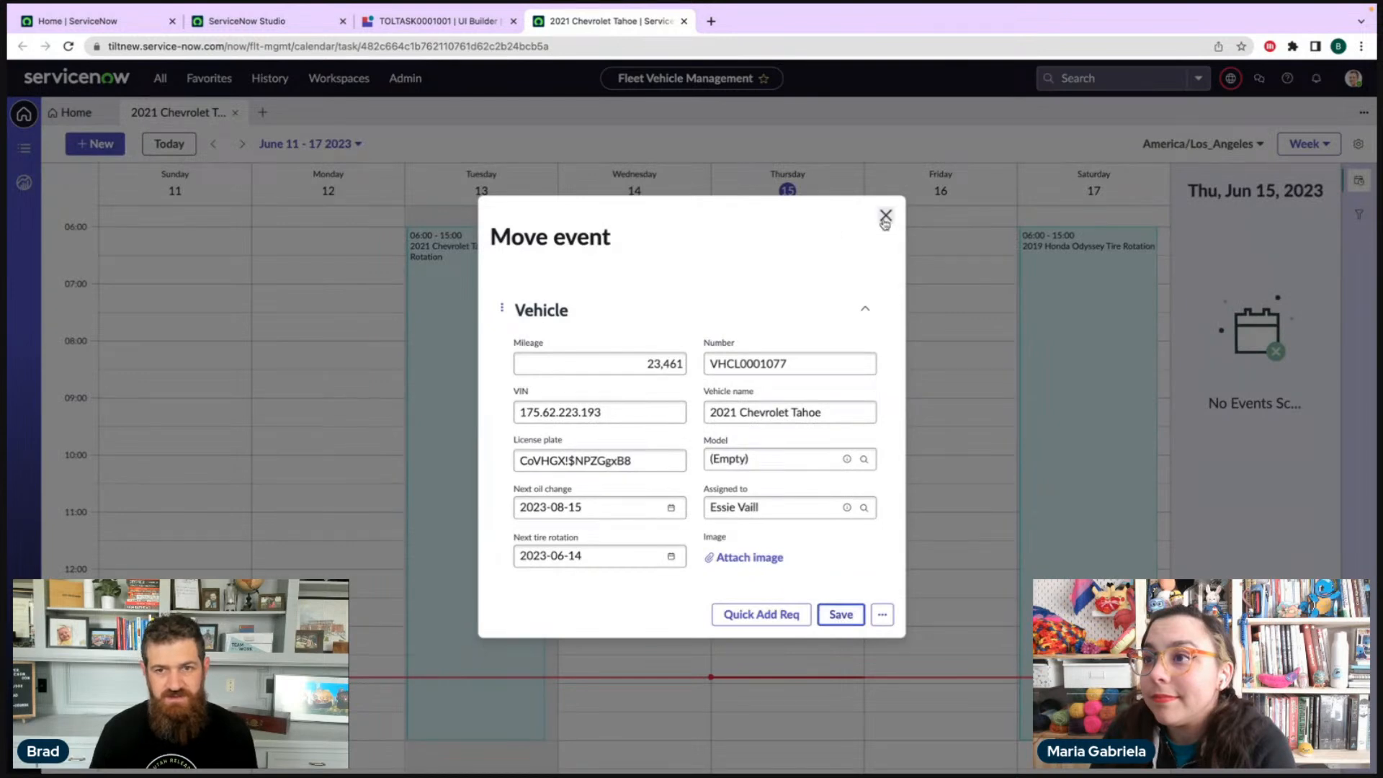
pyautogui.click(886, 217)
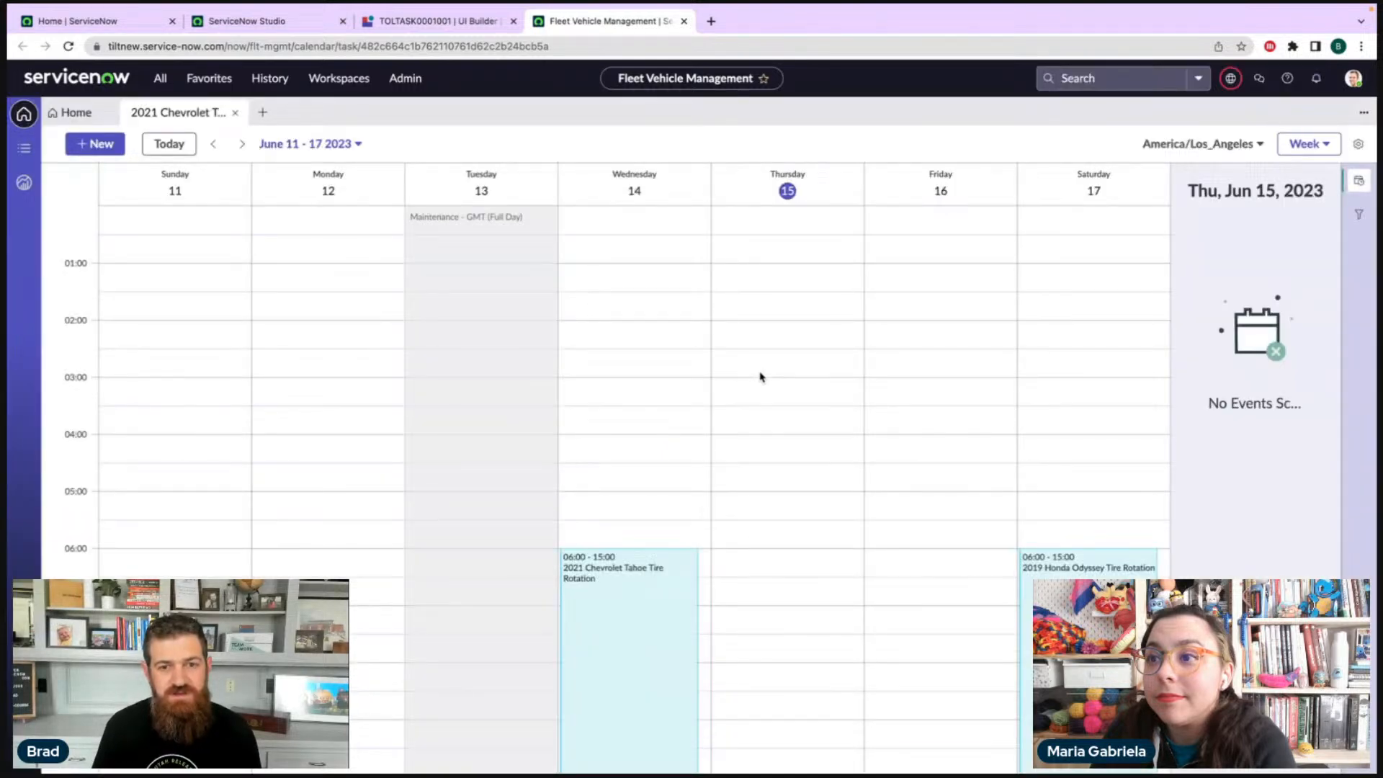
pyautogui.scroll(-2, 632, 398)
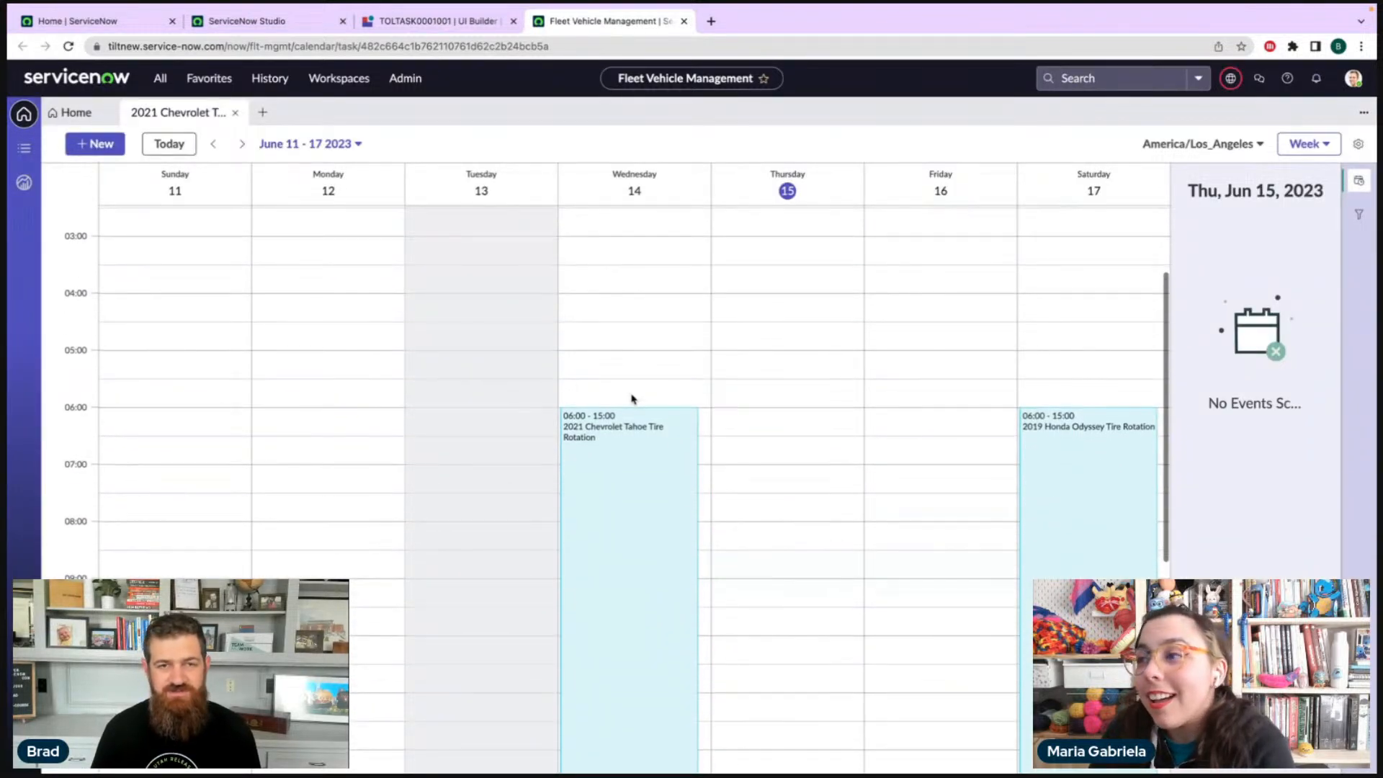
# - Return to UI Builder, dismiss the Move event modal and review the Form Controller data resource's existing event mappings
pyautogui.click(444, 26)
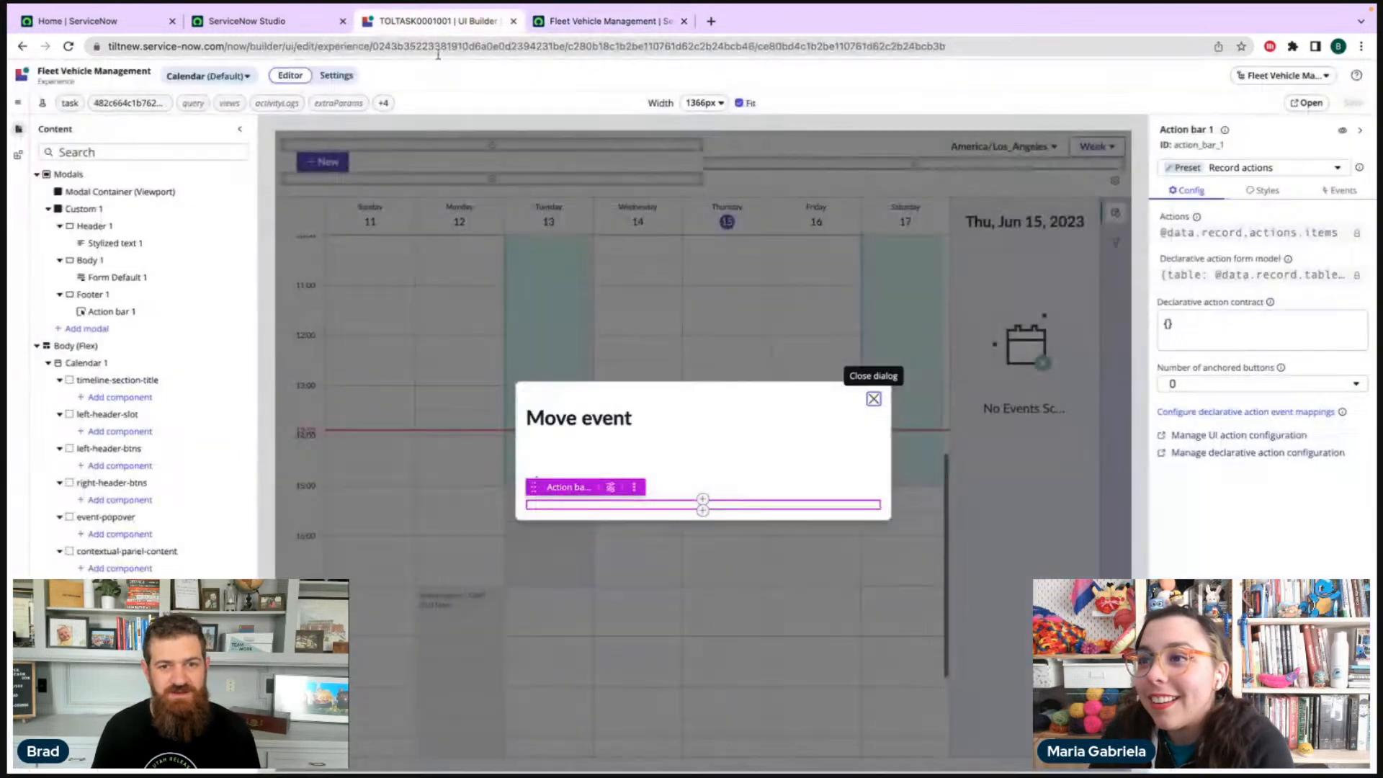
pyautogui.click(874, 399)
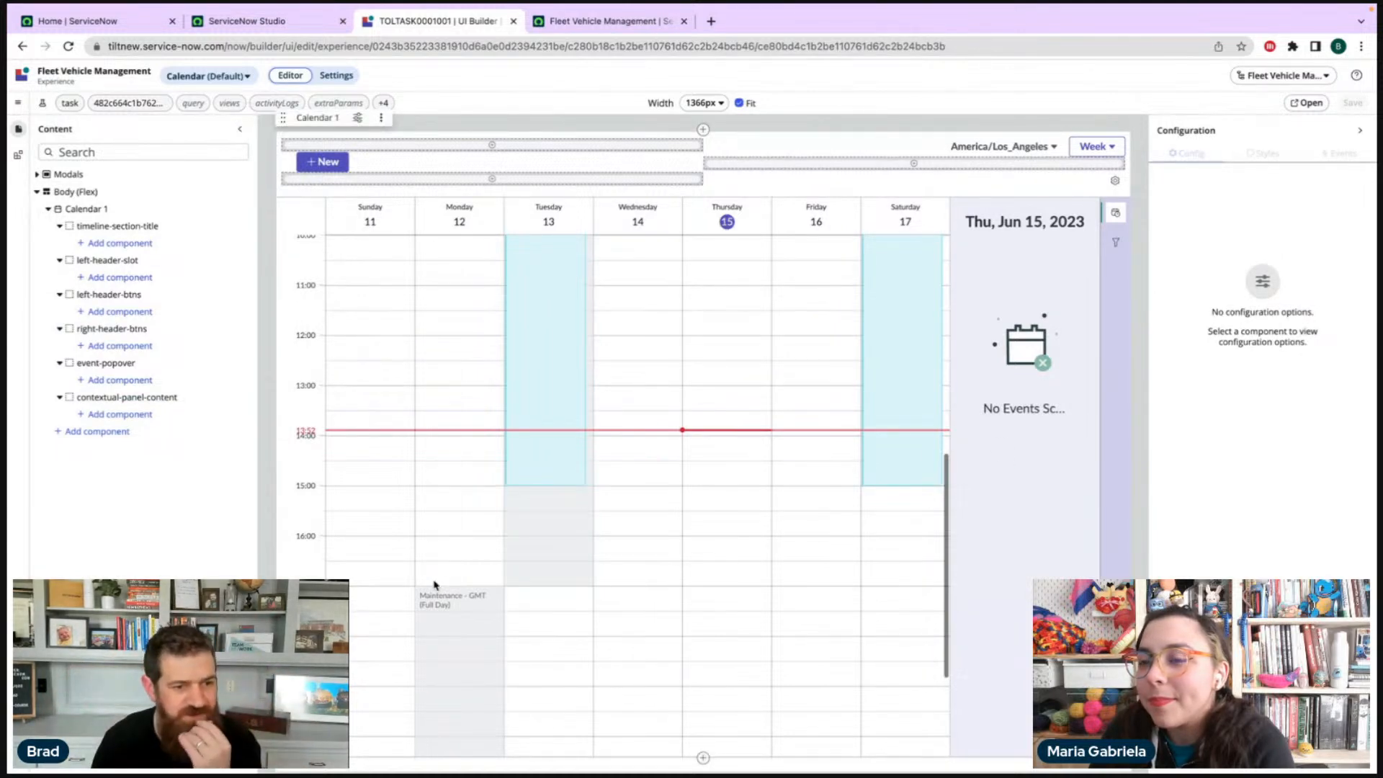
pyautogui.click(43, 765)
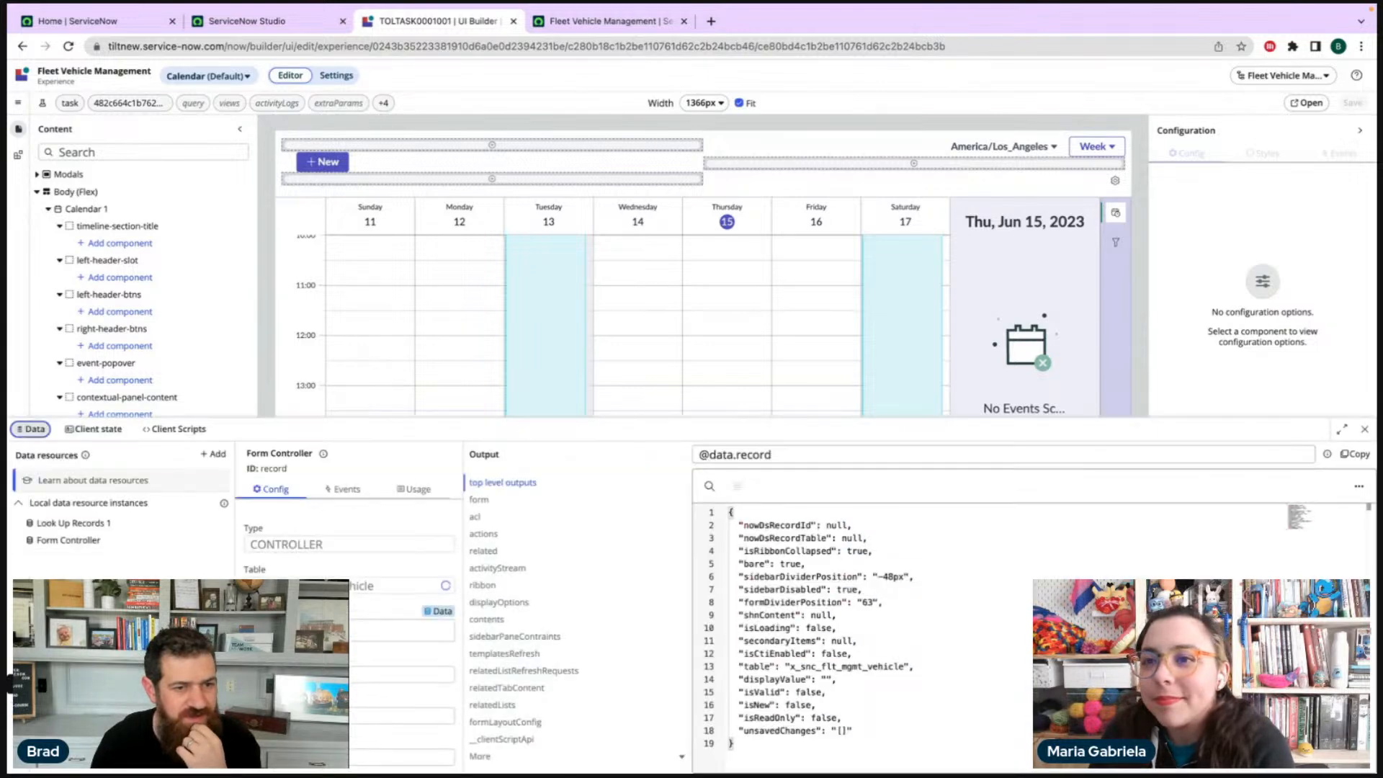
pyautogui.click(92, 540)
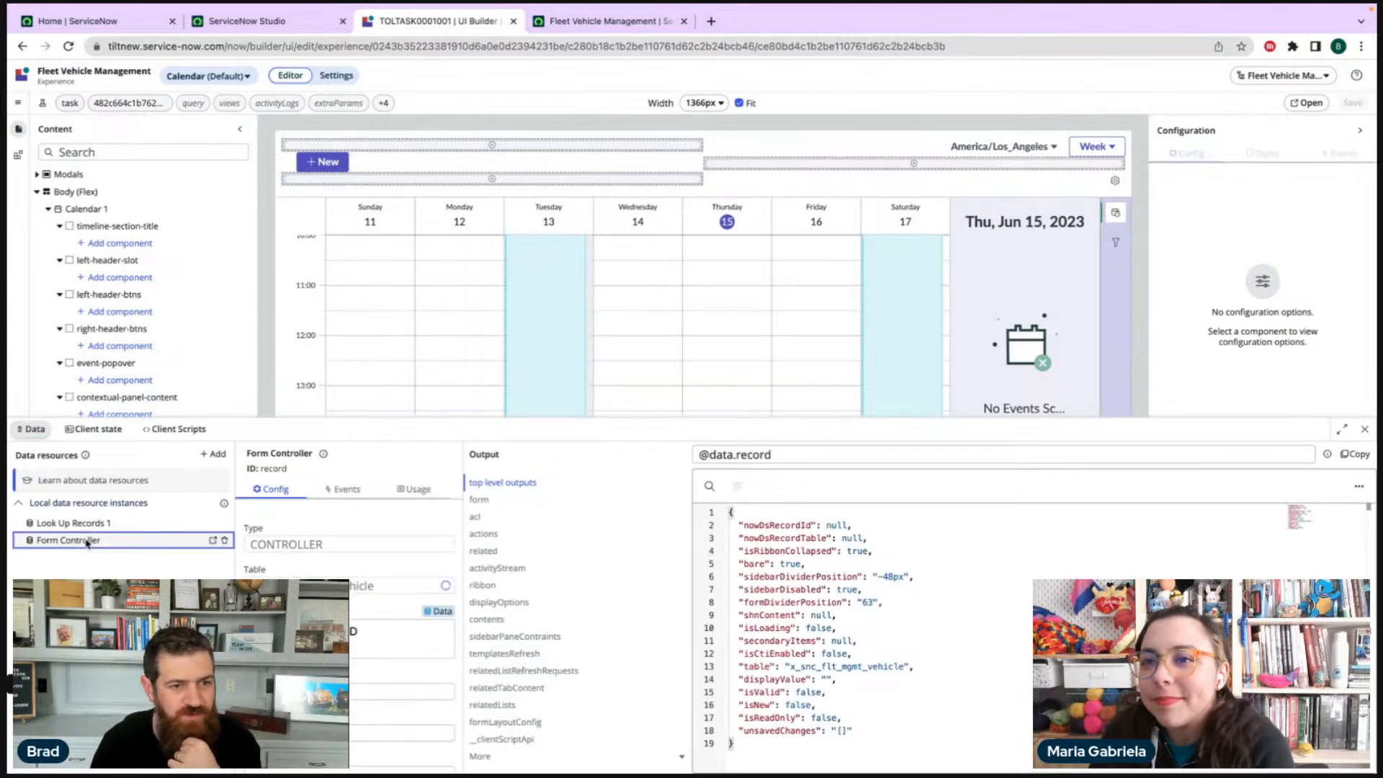
pyautogui.click(356, 491)
pyautogui.scroll(-1, 383, 552)
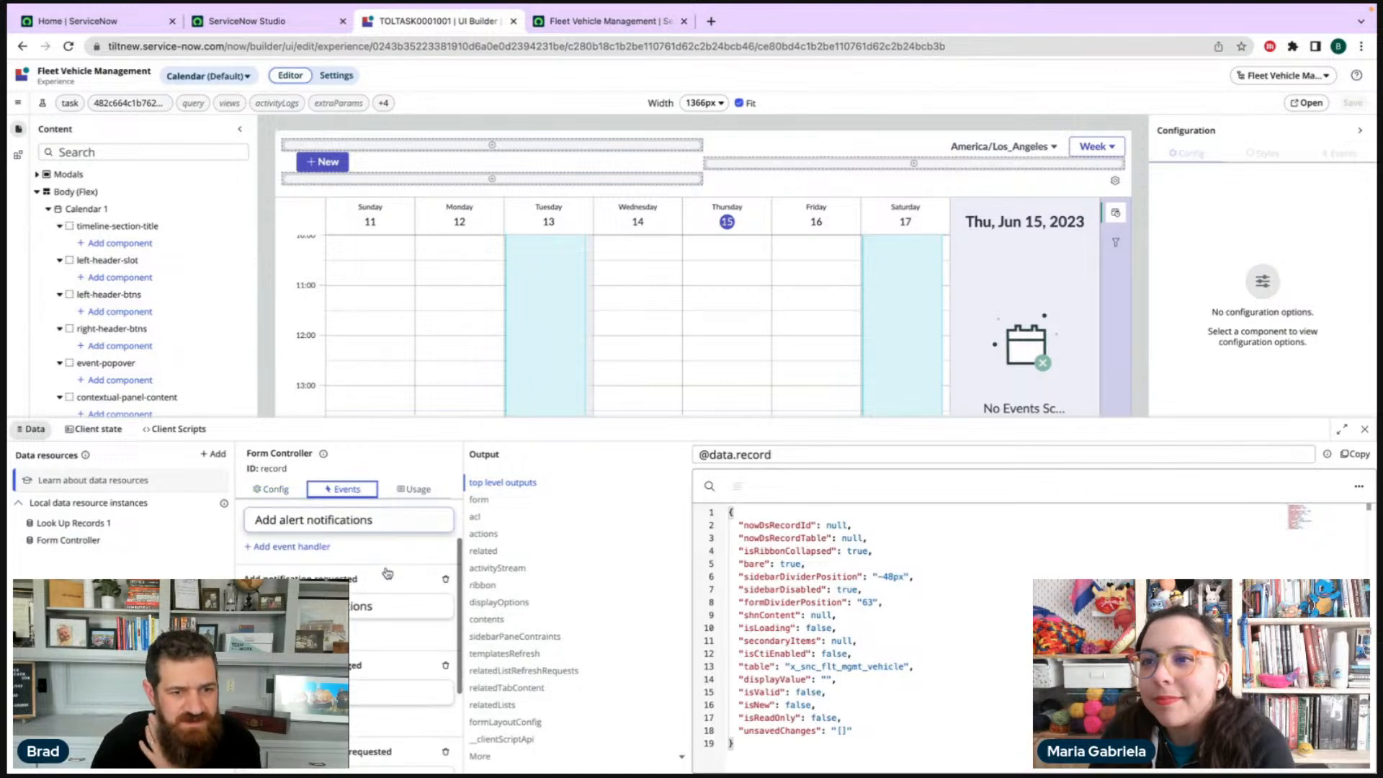
pyautogui.scroll(1, 387, 572)
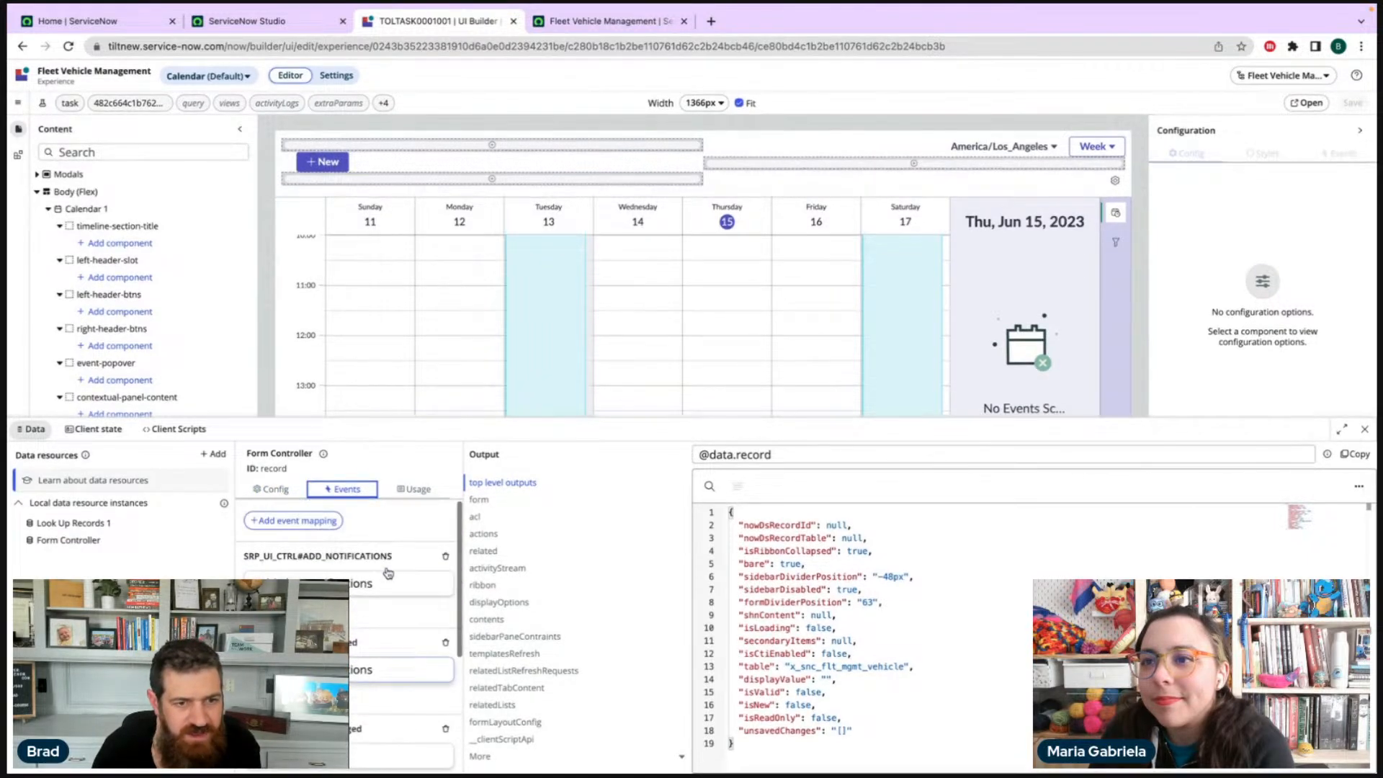
# - Examine the events available for a new Form Controller event mapping, and leave the list without choosing one
pyautogui.click(288, 522)
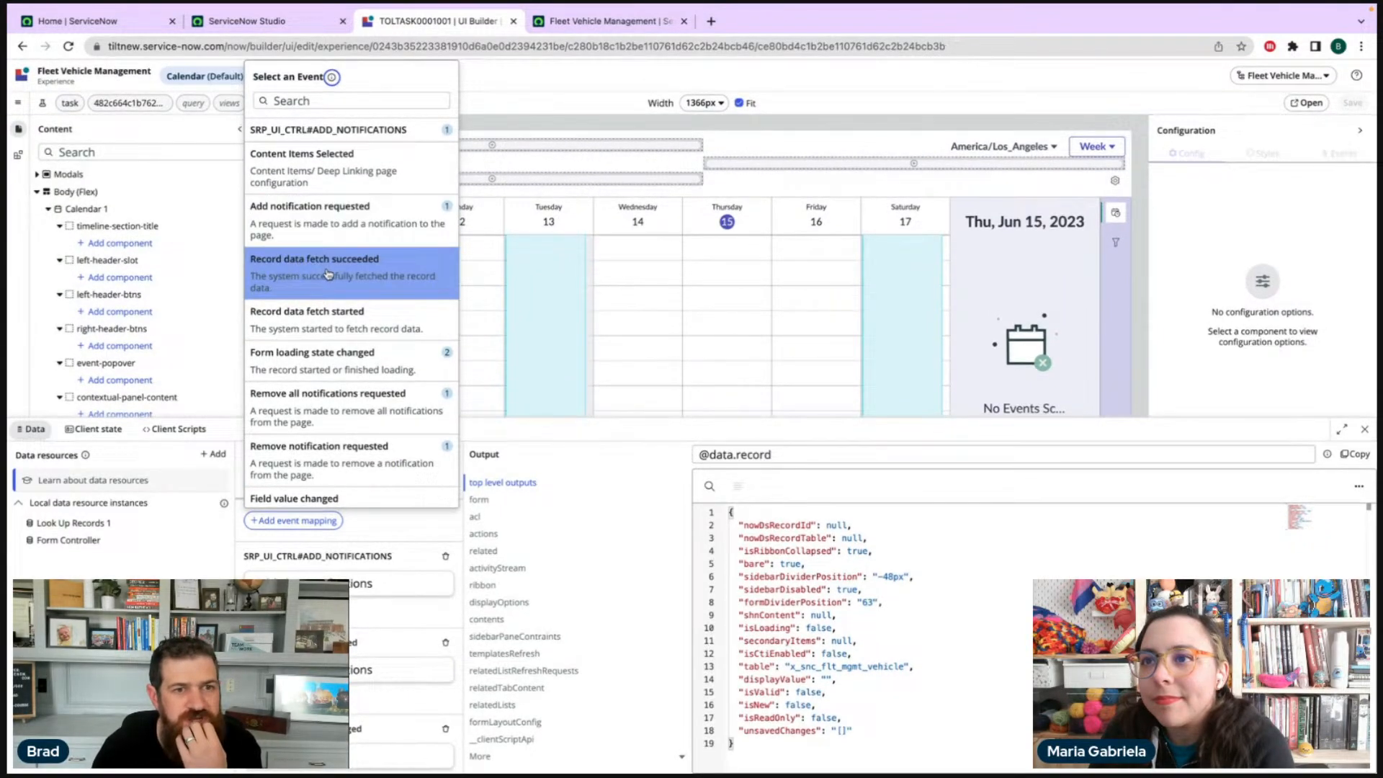
pyautogui.scroll(-3, 322, 274)
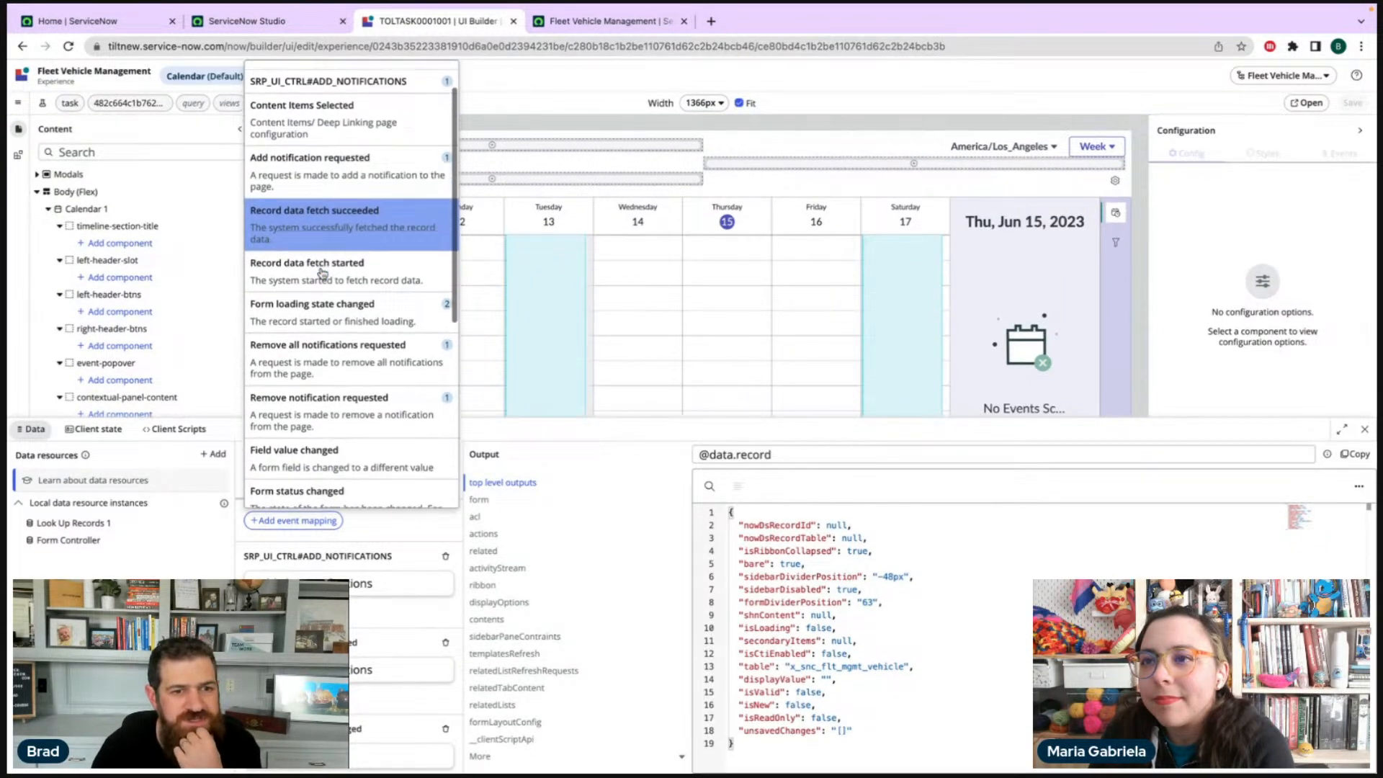
pyautogui.scroll(-4, 322, 273)
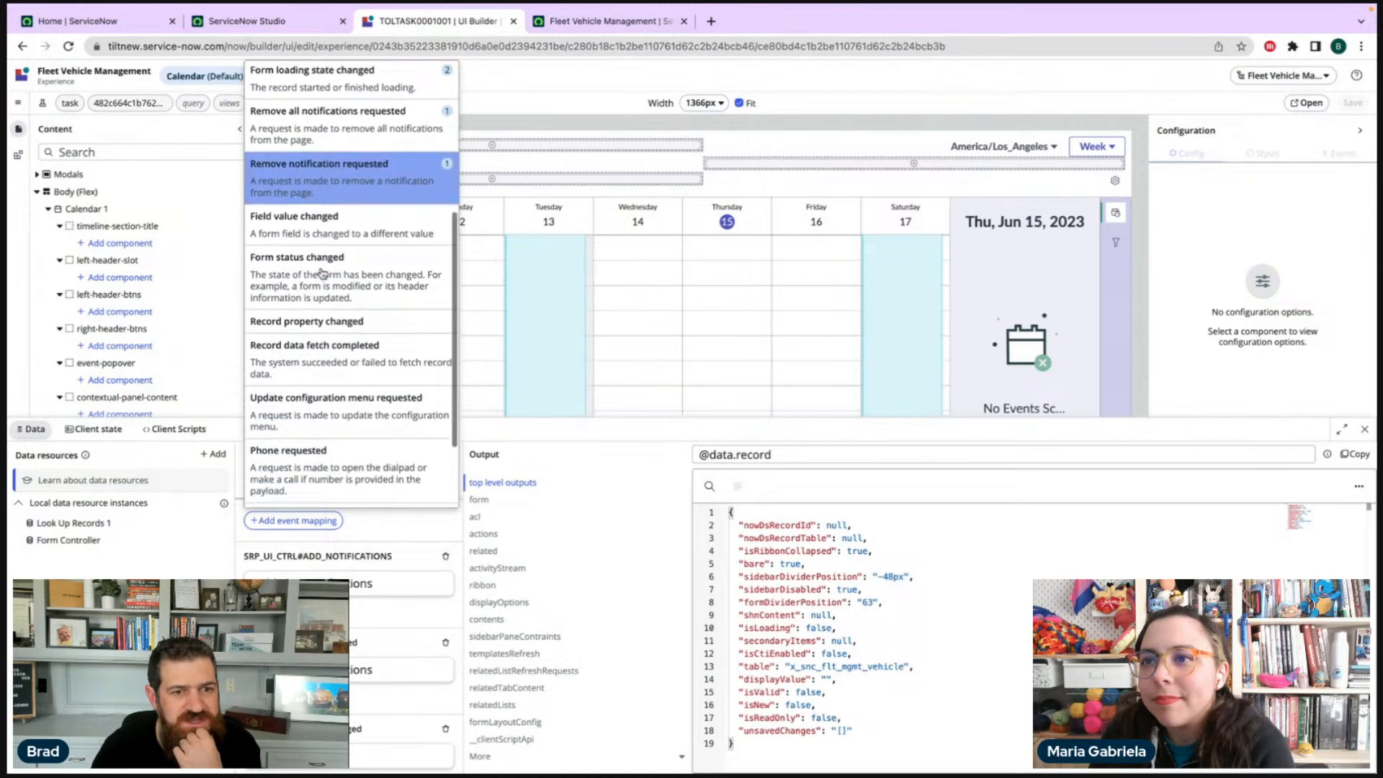
pyautogui.scroll(-1, 323, 273)
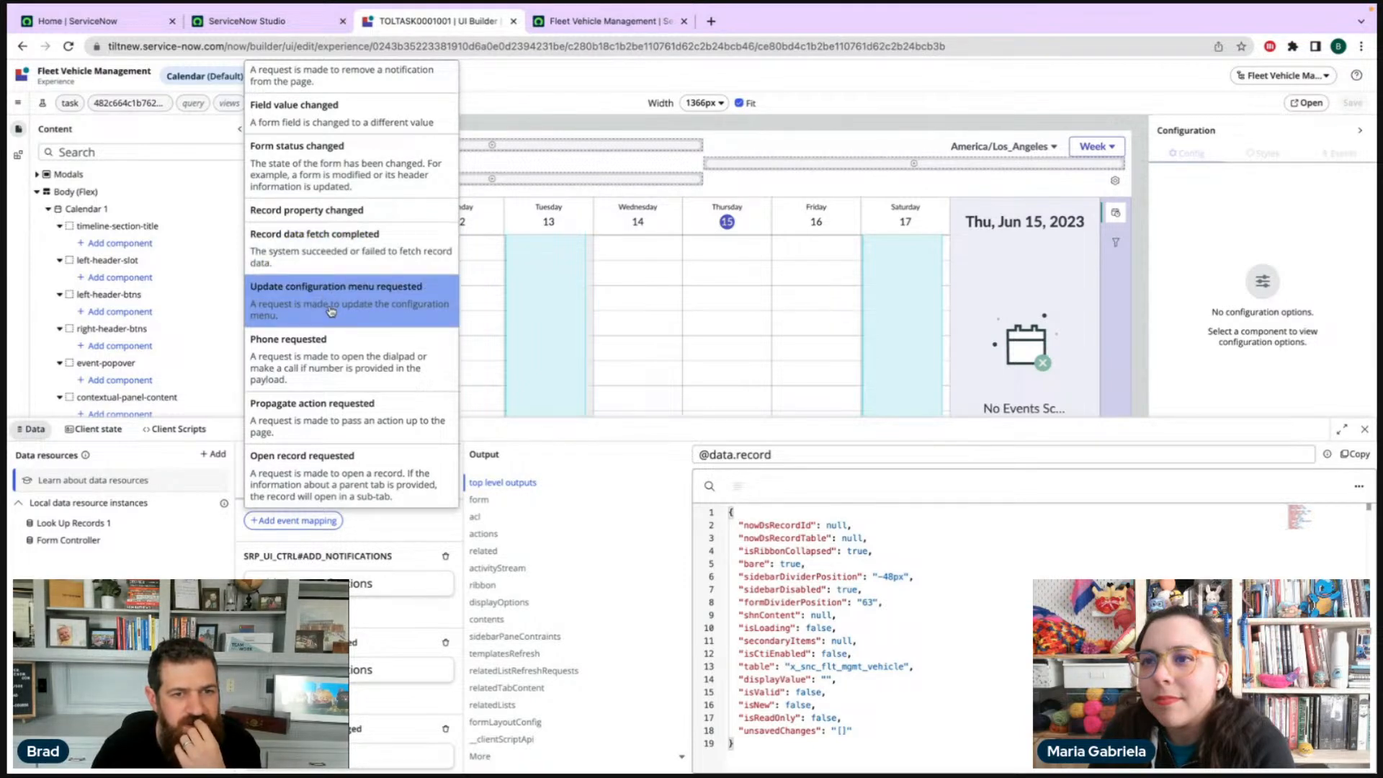
pyautogui.scroll(2, 322, 255)
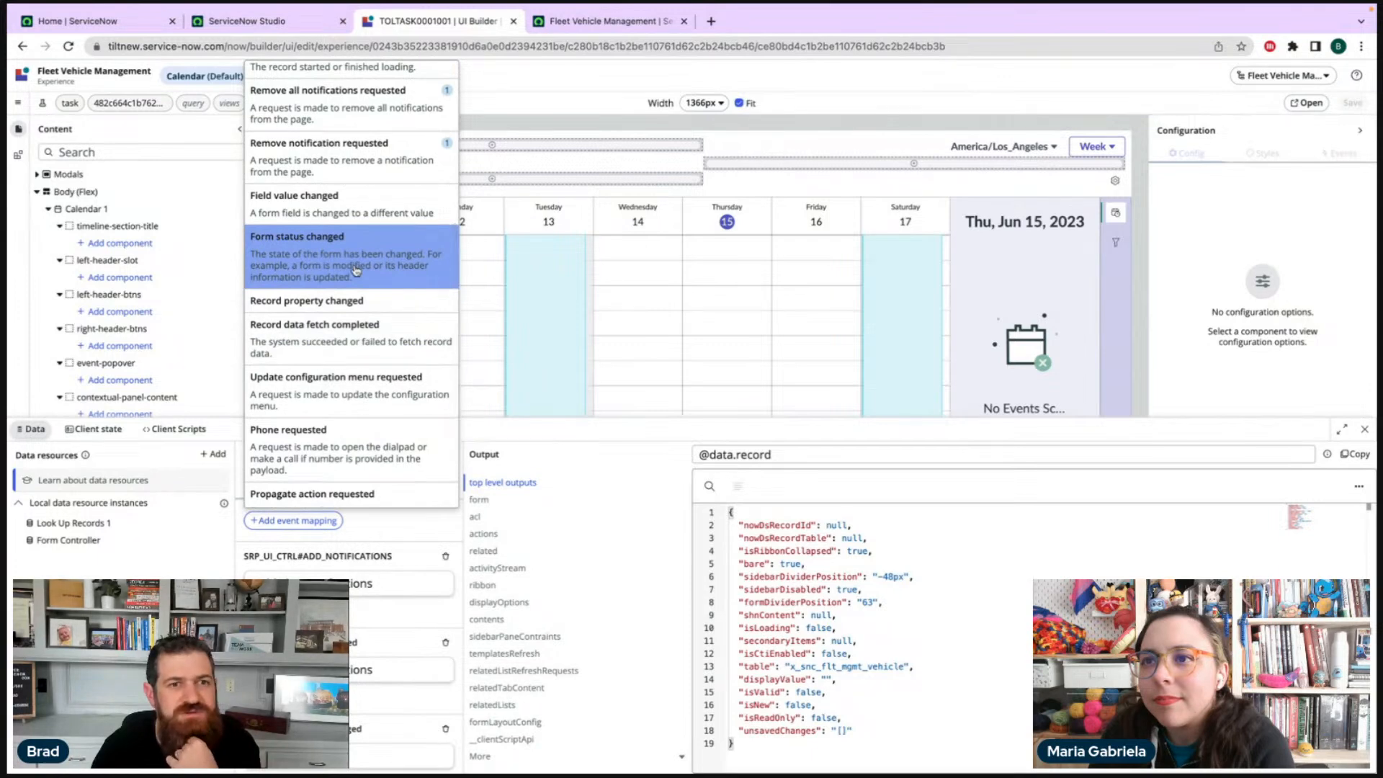
pyautogui.scroll(3, 339, 261)
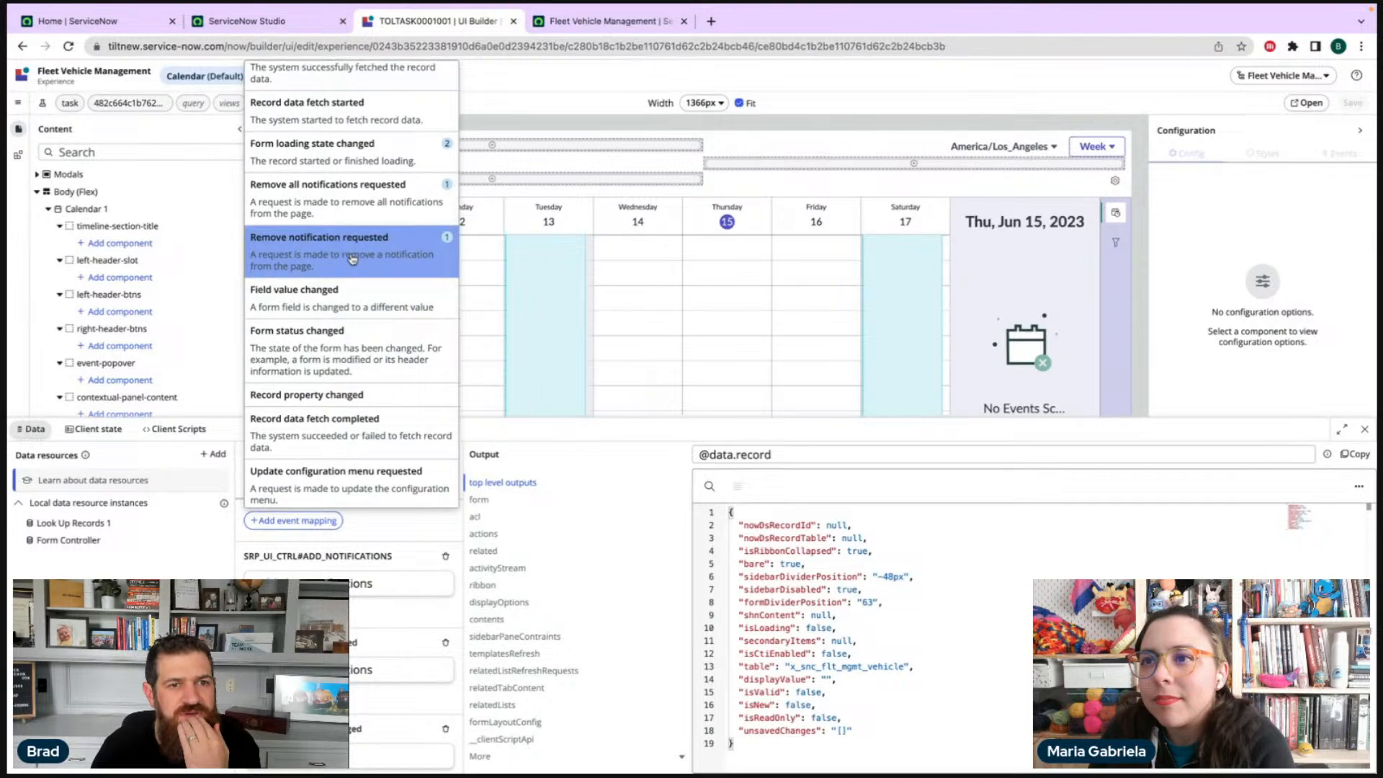
pyautogui.scroll(1, 339, 205)
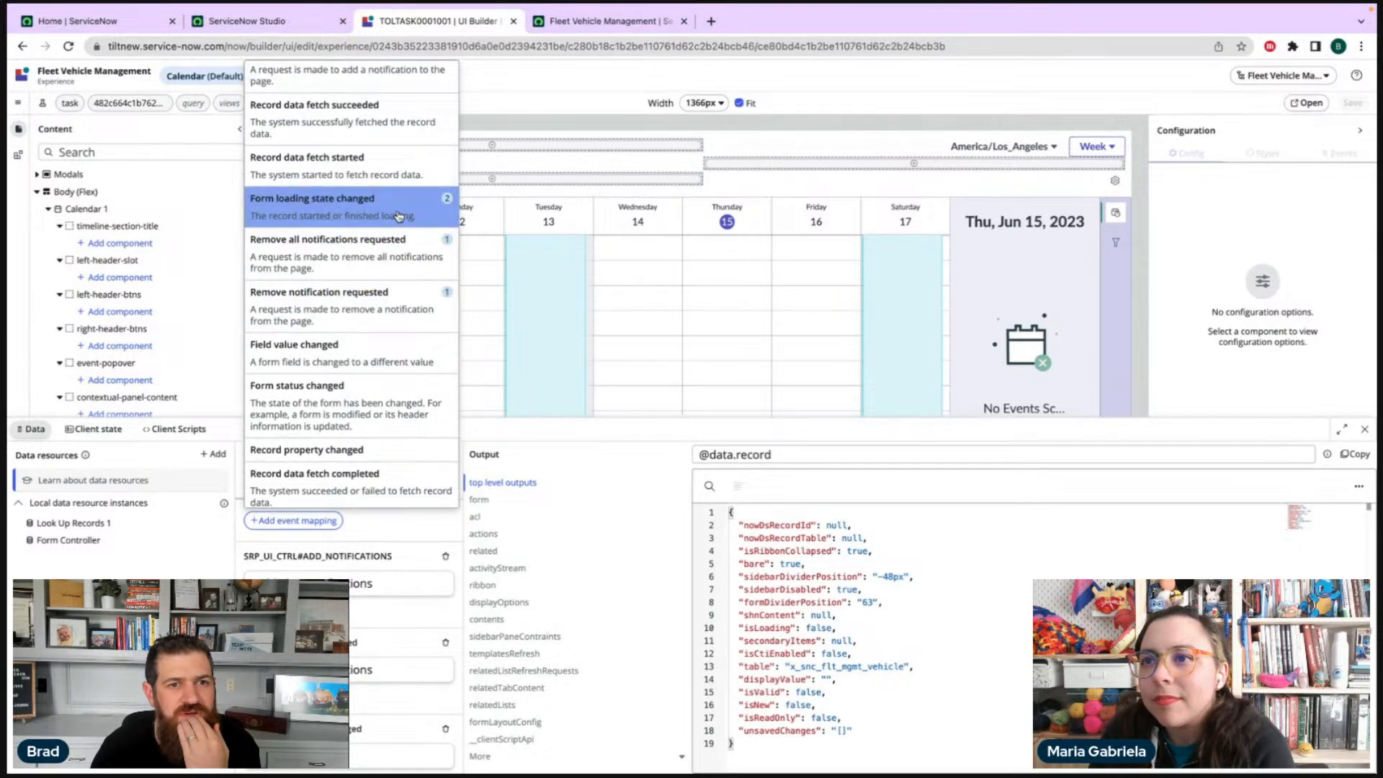
pyautogui.scroll(1, 346, 176)
pyautogui.scroll(1, 364, 187)
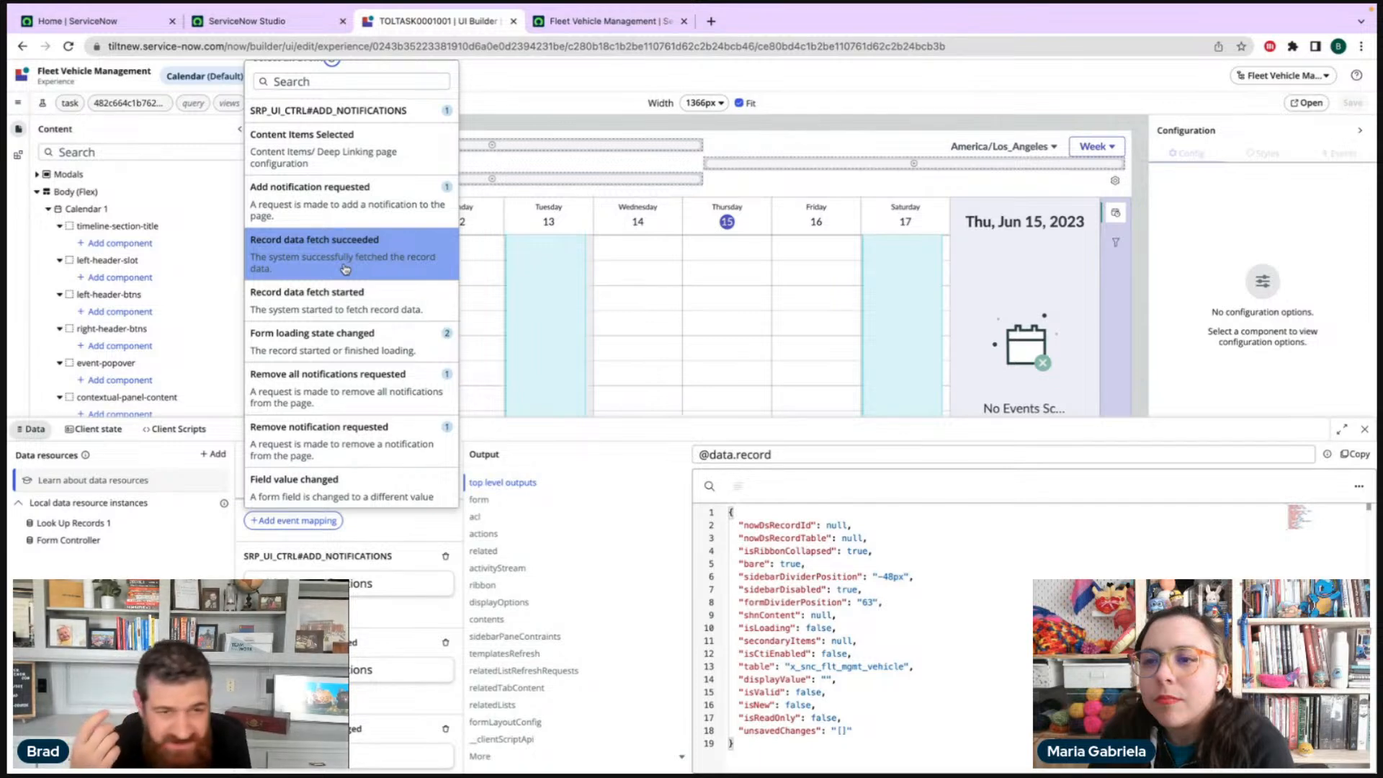
pyautogui.scroll(-8, 346, 268)
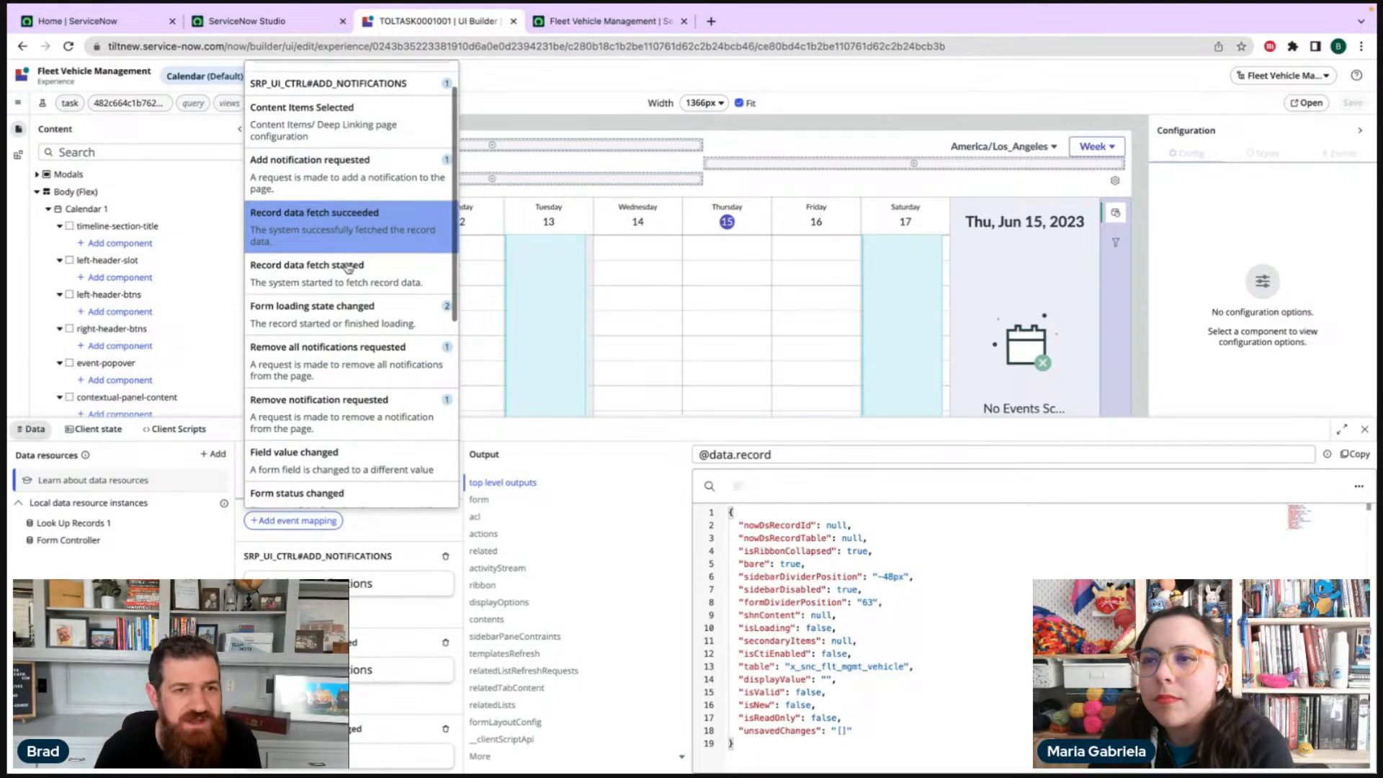
pyautogui.scroll(8, 346, 271)
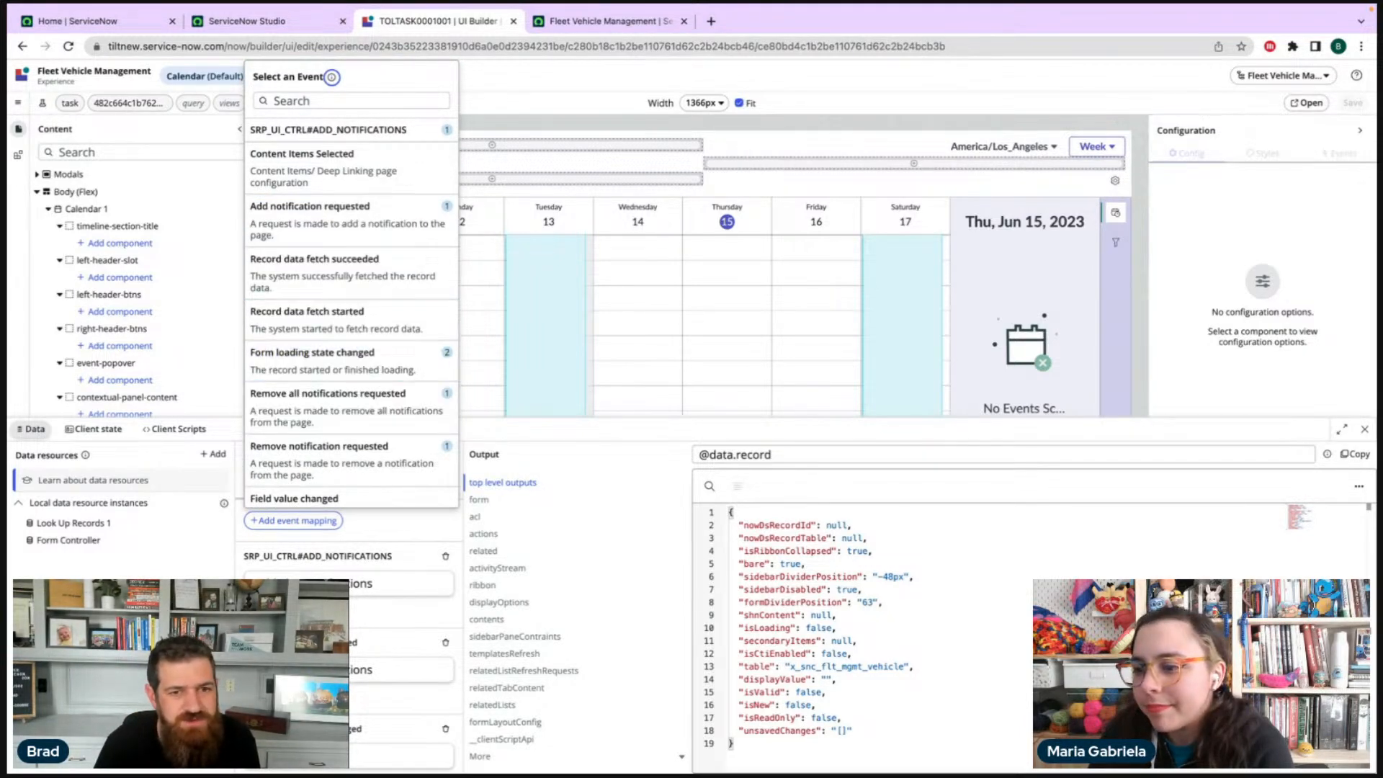
pyautogui.press('Escape')
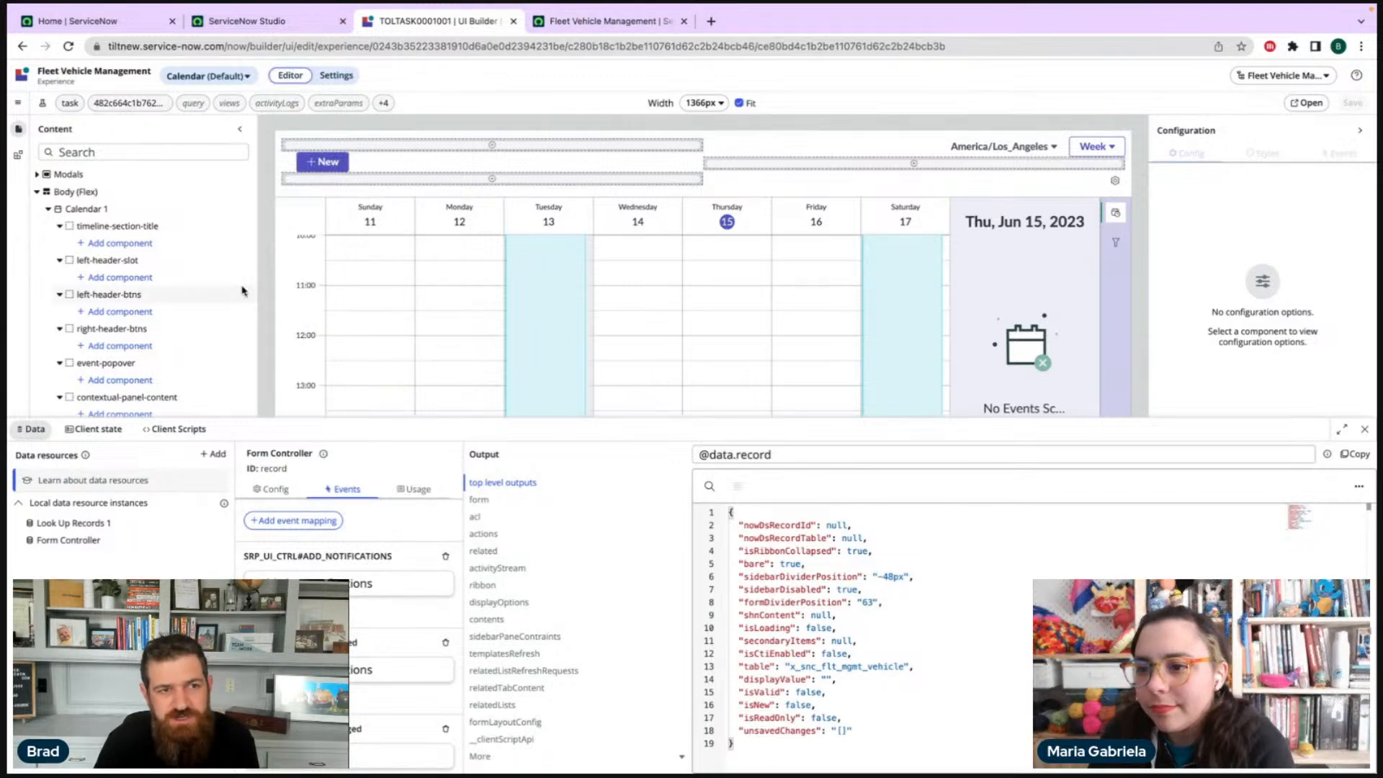
# - Inspect the configuration of Action bar 1 in the Custom 1 modal's footer and close the data resources panel
pyautogui.click(35, 175)
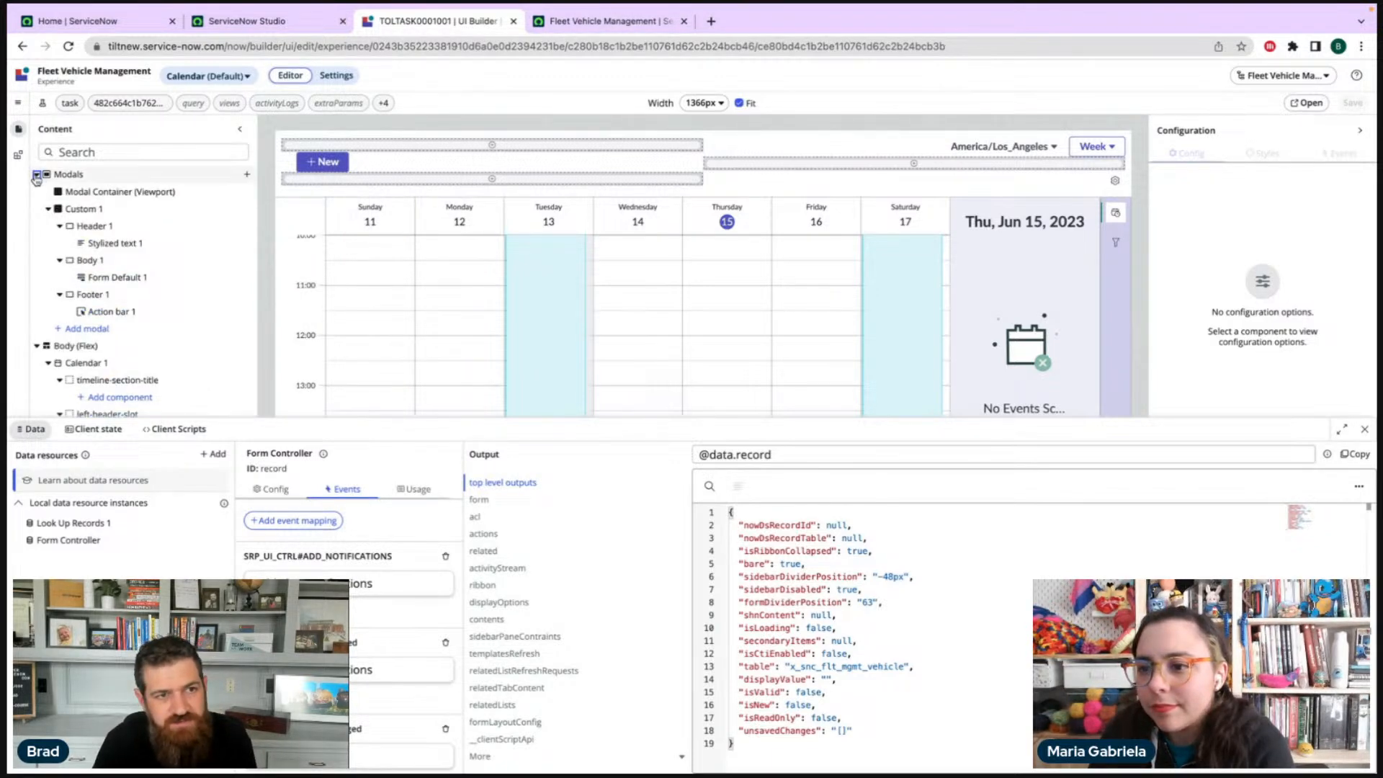
pyautogui.click(107, 314)
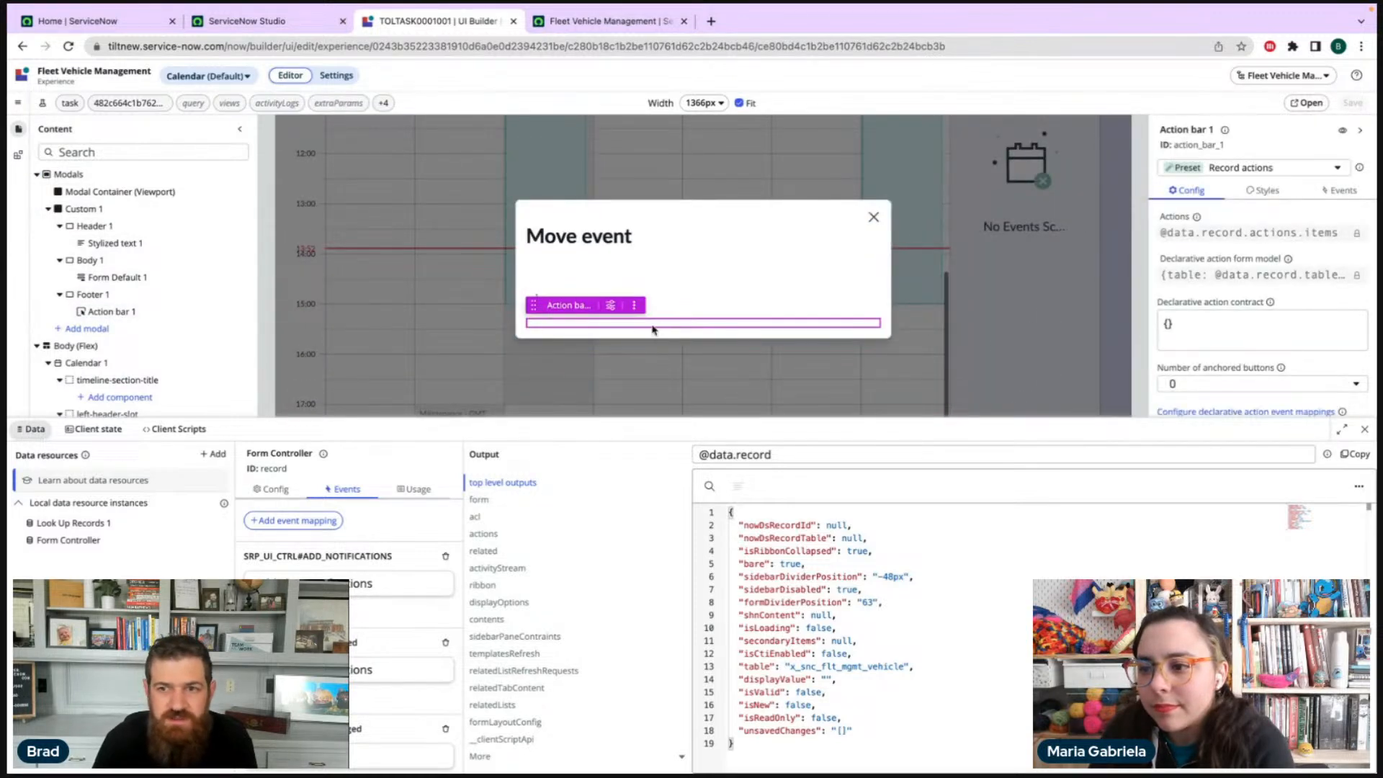
pyautogui.click(1364, 429)
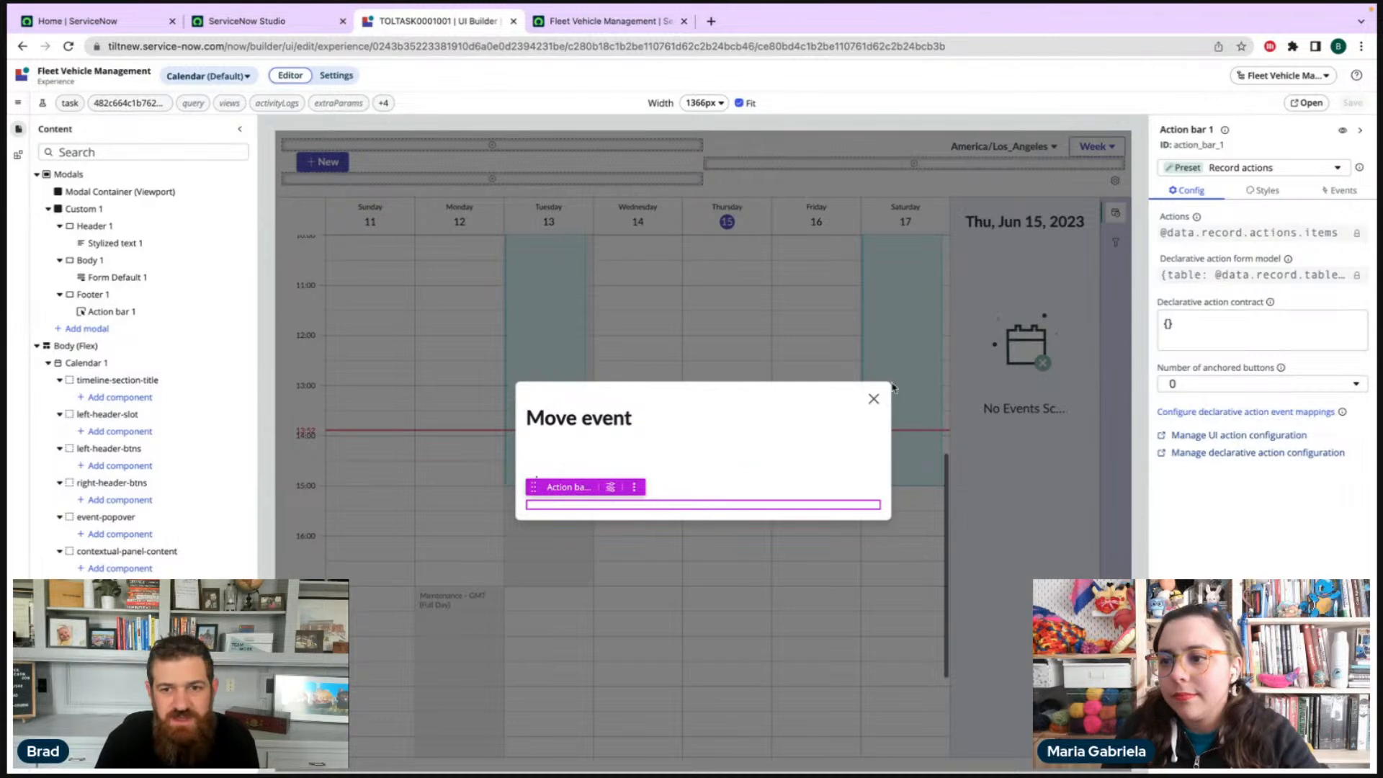
# - Check the modal's Stylized text 1 title settings and the event mappings of Calendar 1
pyautogui.click(580, 425)
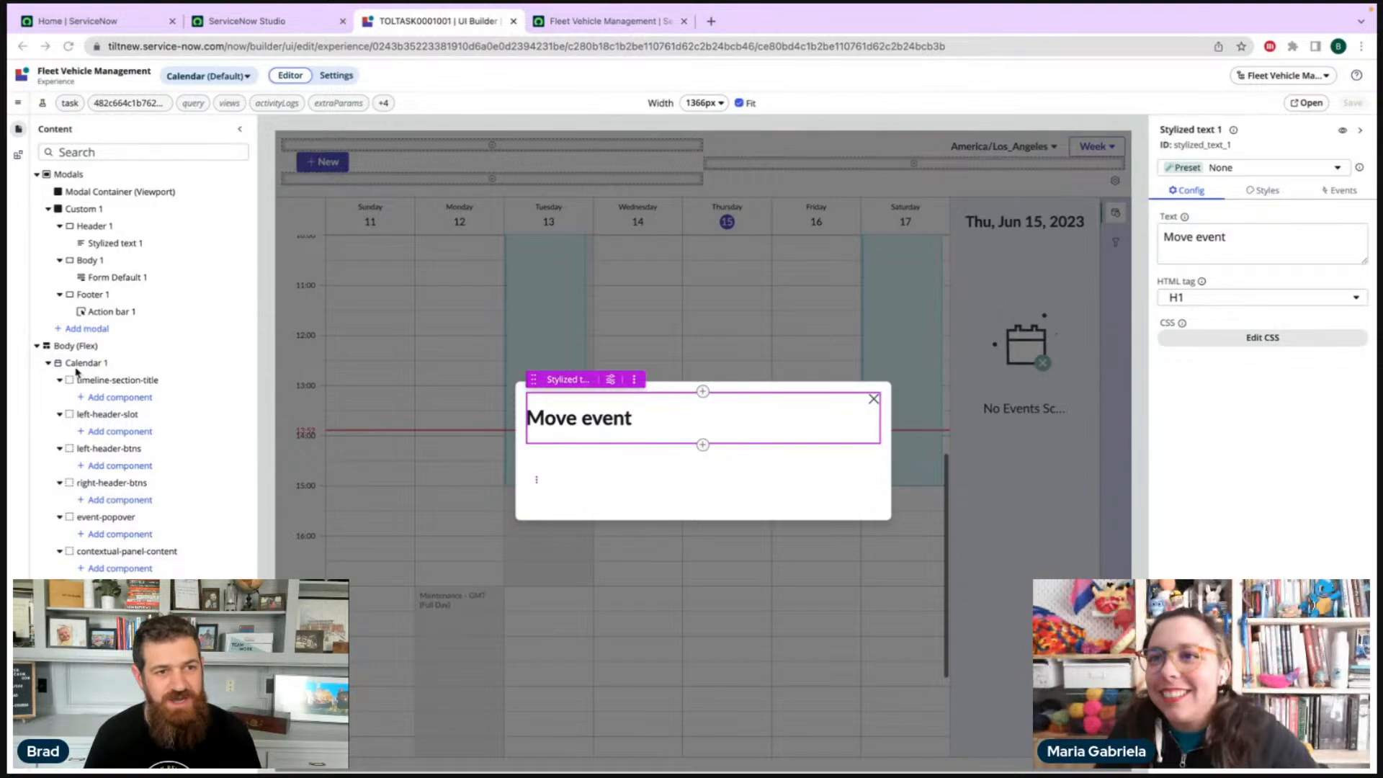
pyautogui.click(85, 362)
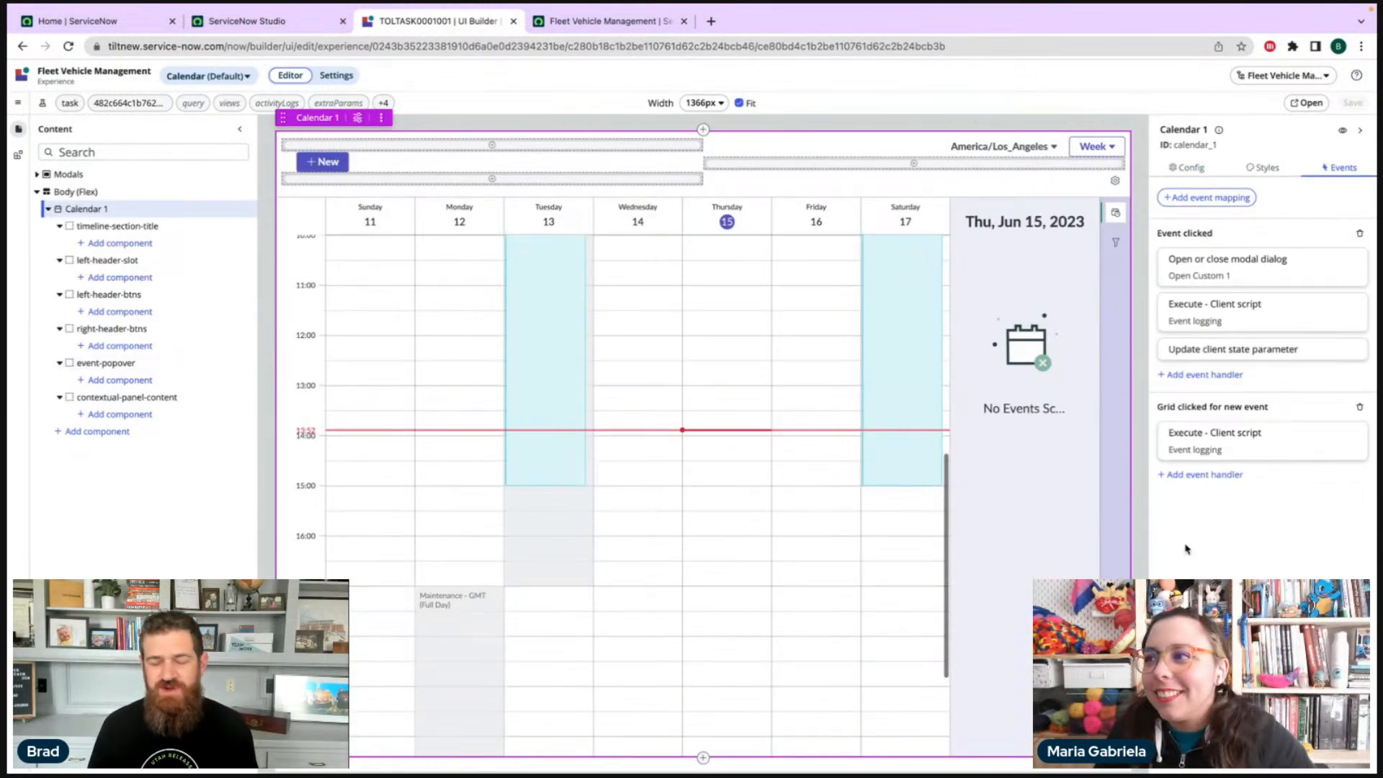